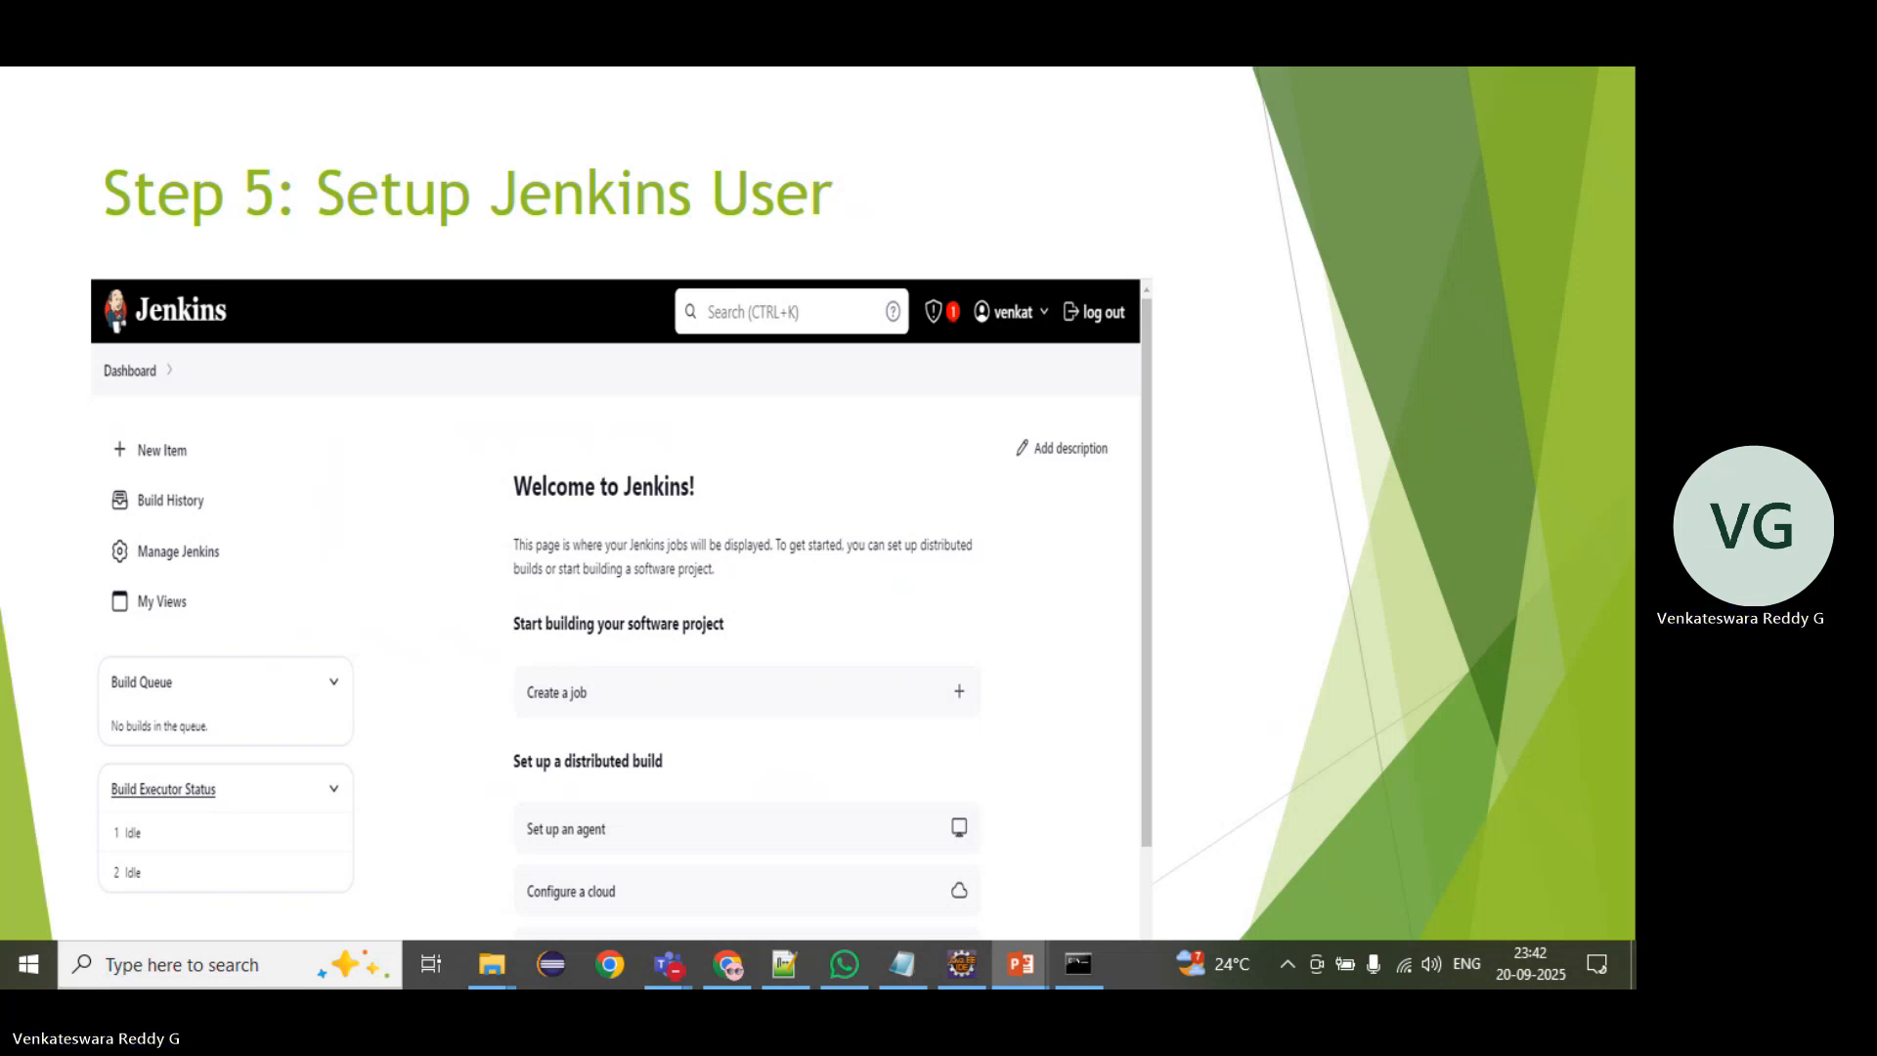
Step: Page through the Setup Jenkins User slides and examine the Jenkins startup log in the command window
key(Right)
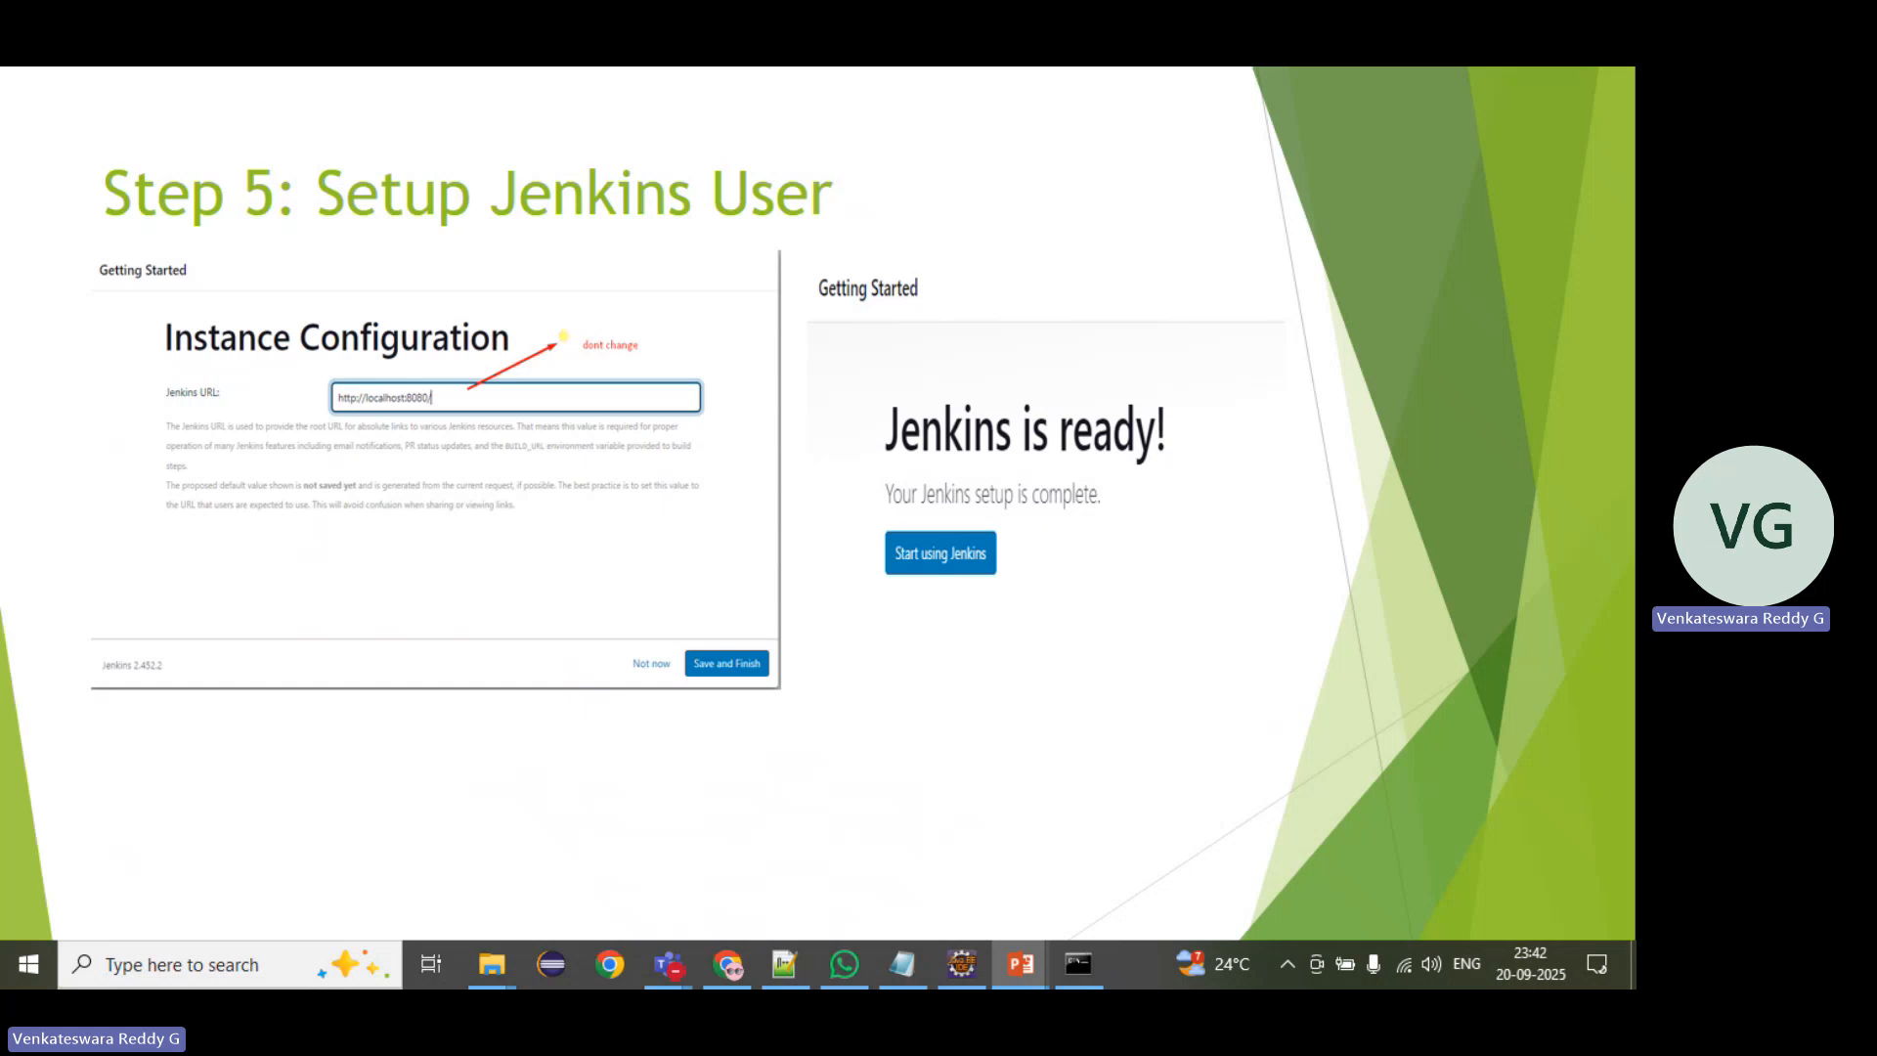
key(Right)
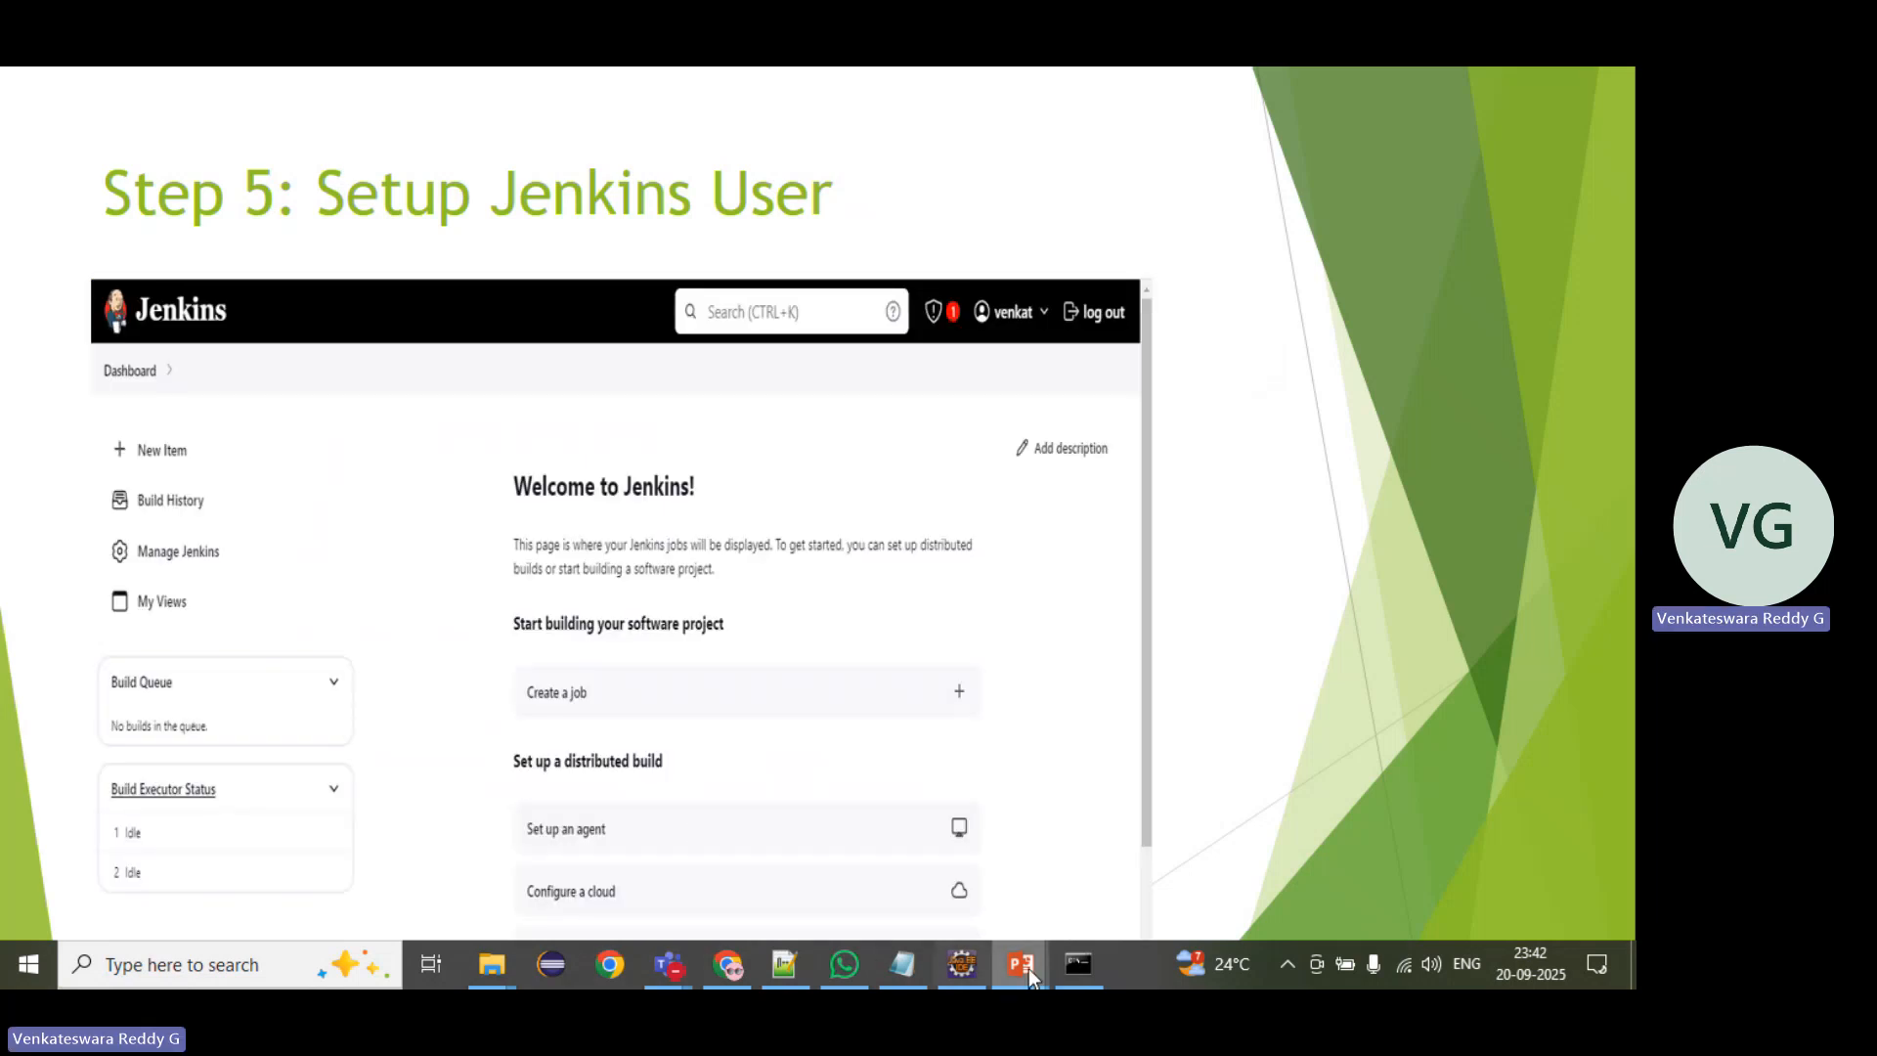
click(1077, 968)
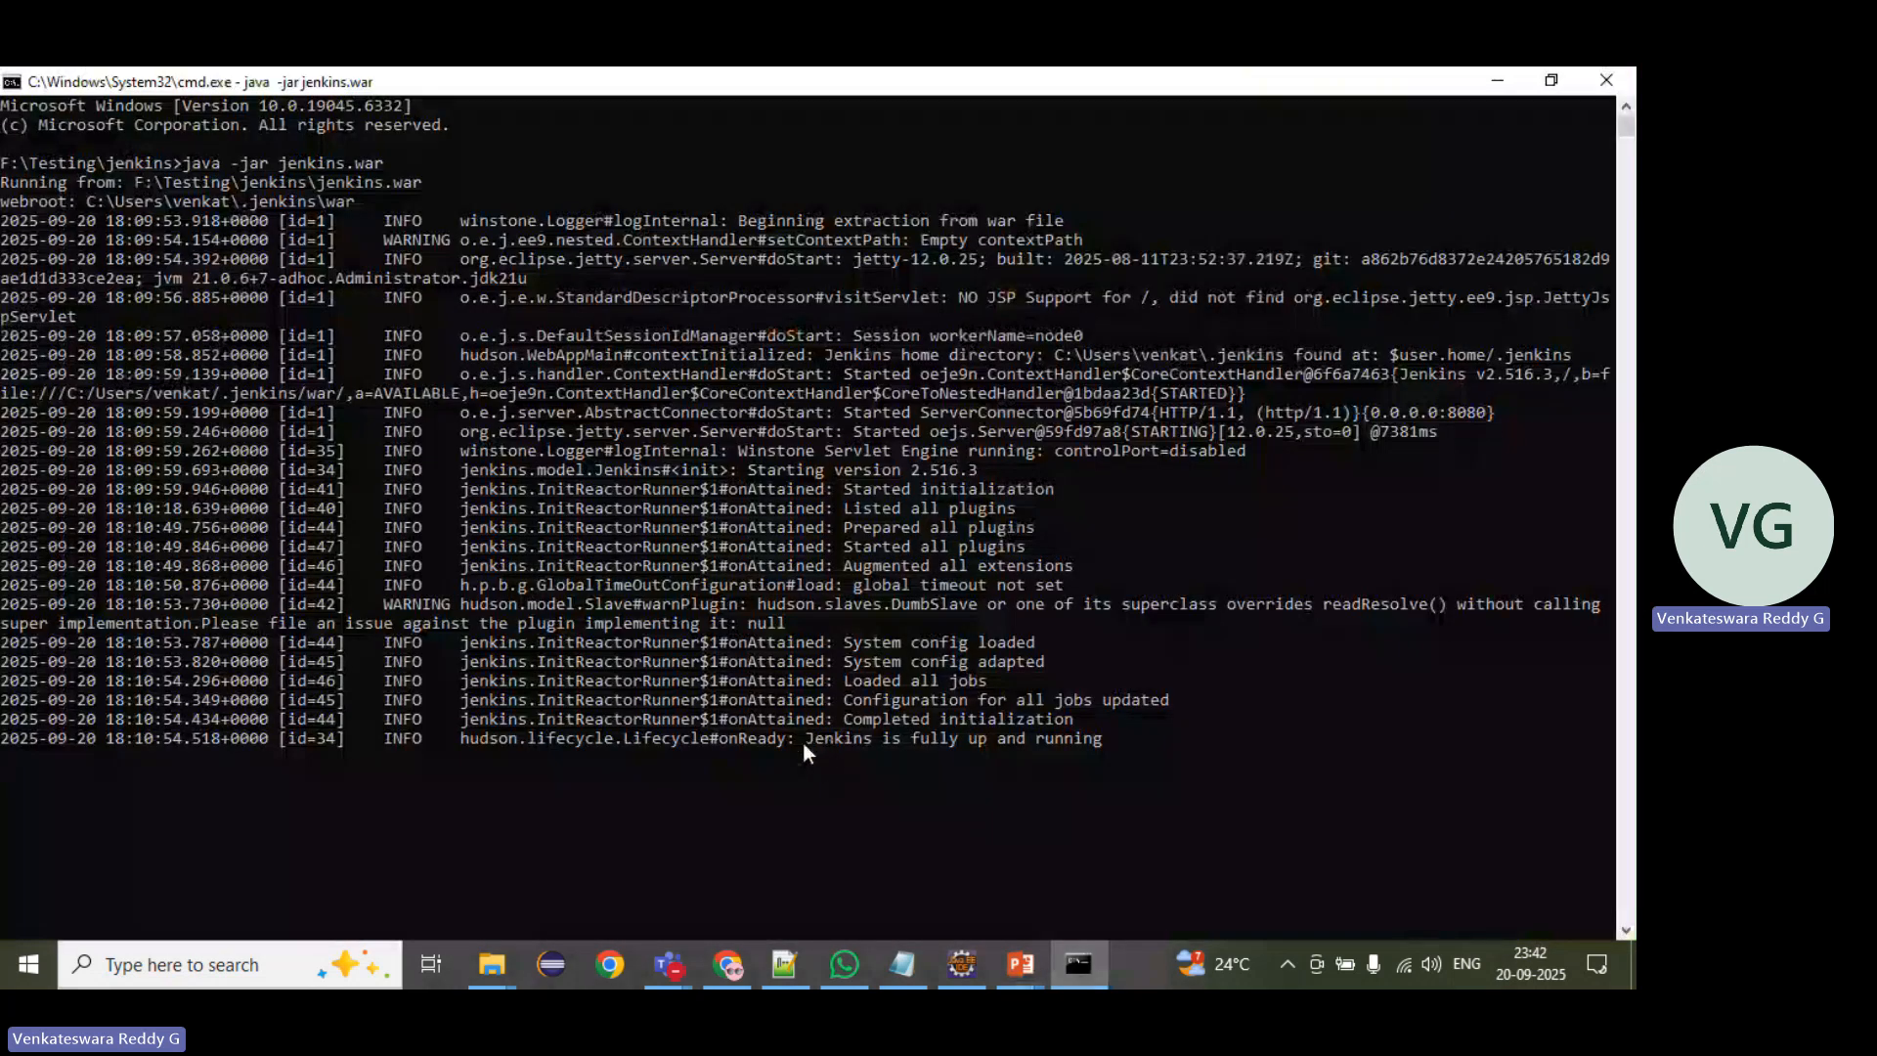
drag(802, 743, 1108, 730)
click(1022, 735)
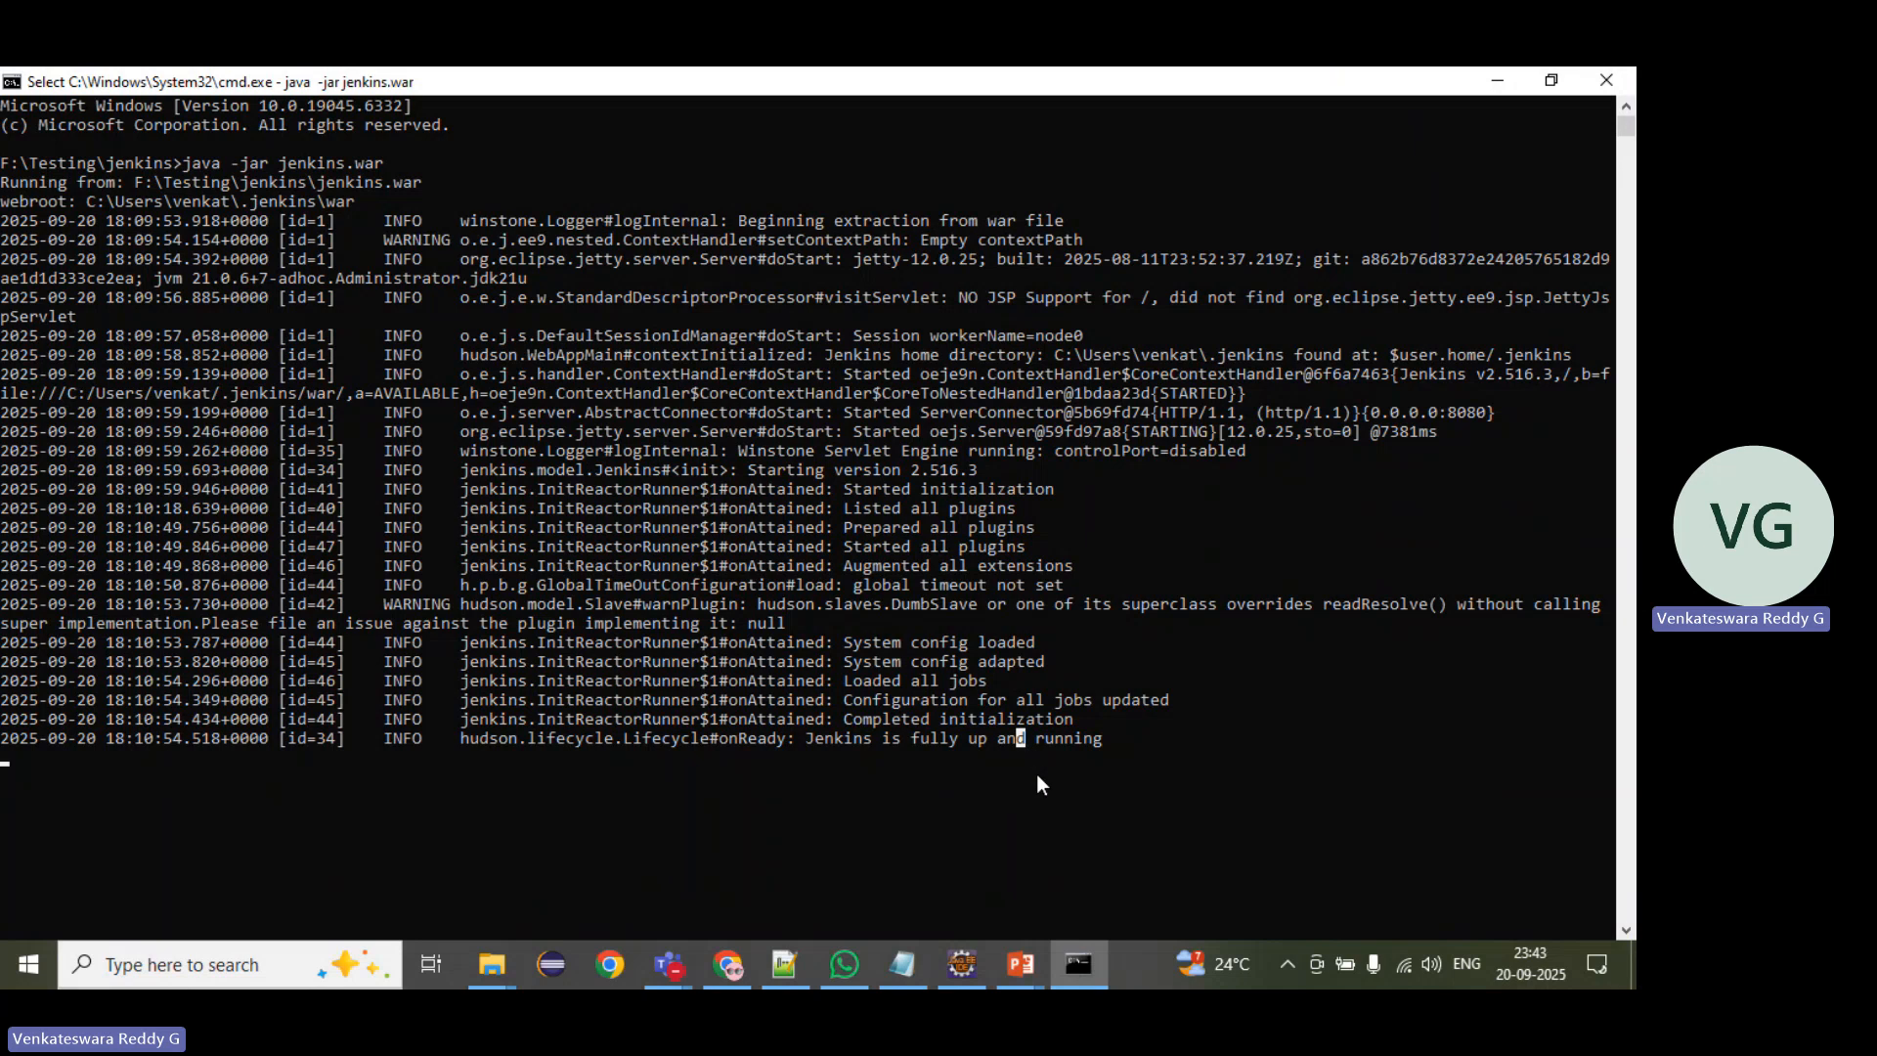
Step: Switch to Chrome, load localhost:8080 and sign in to Jenkins with the saved credentials
click(724, 969)
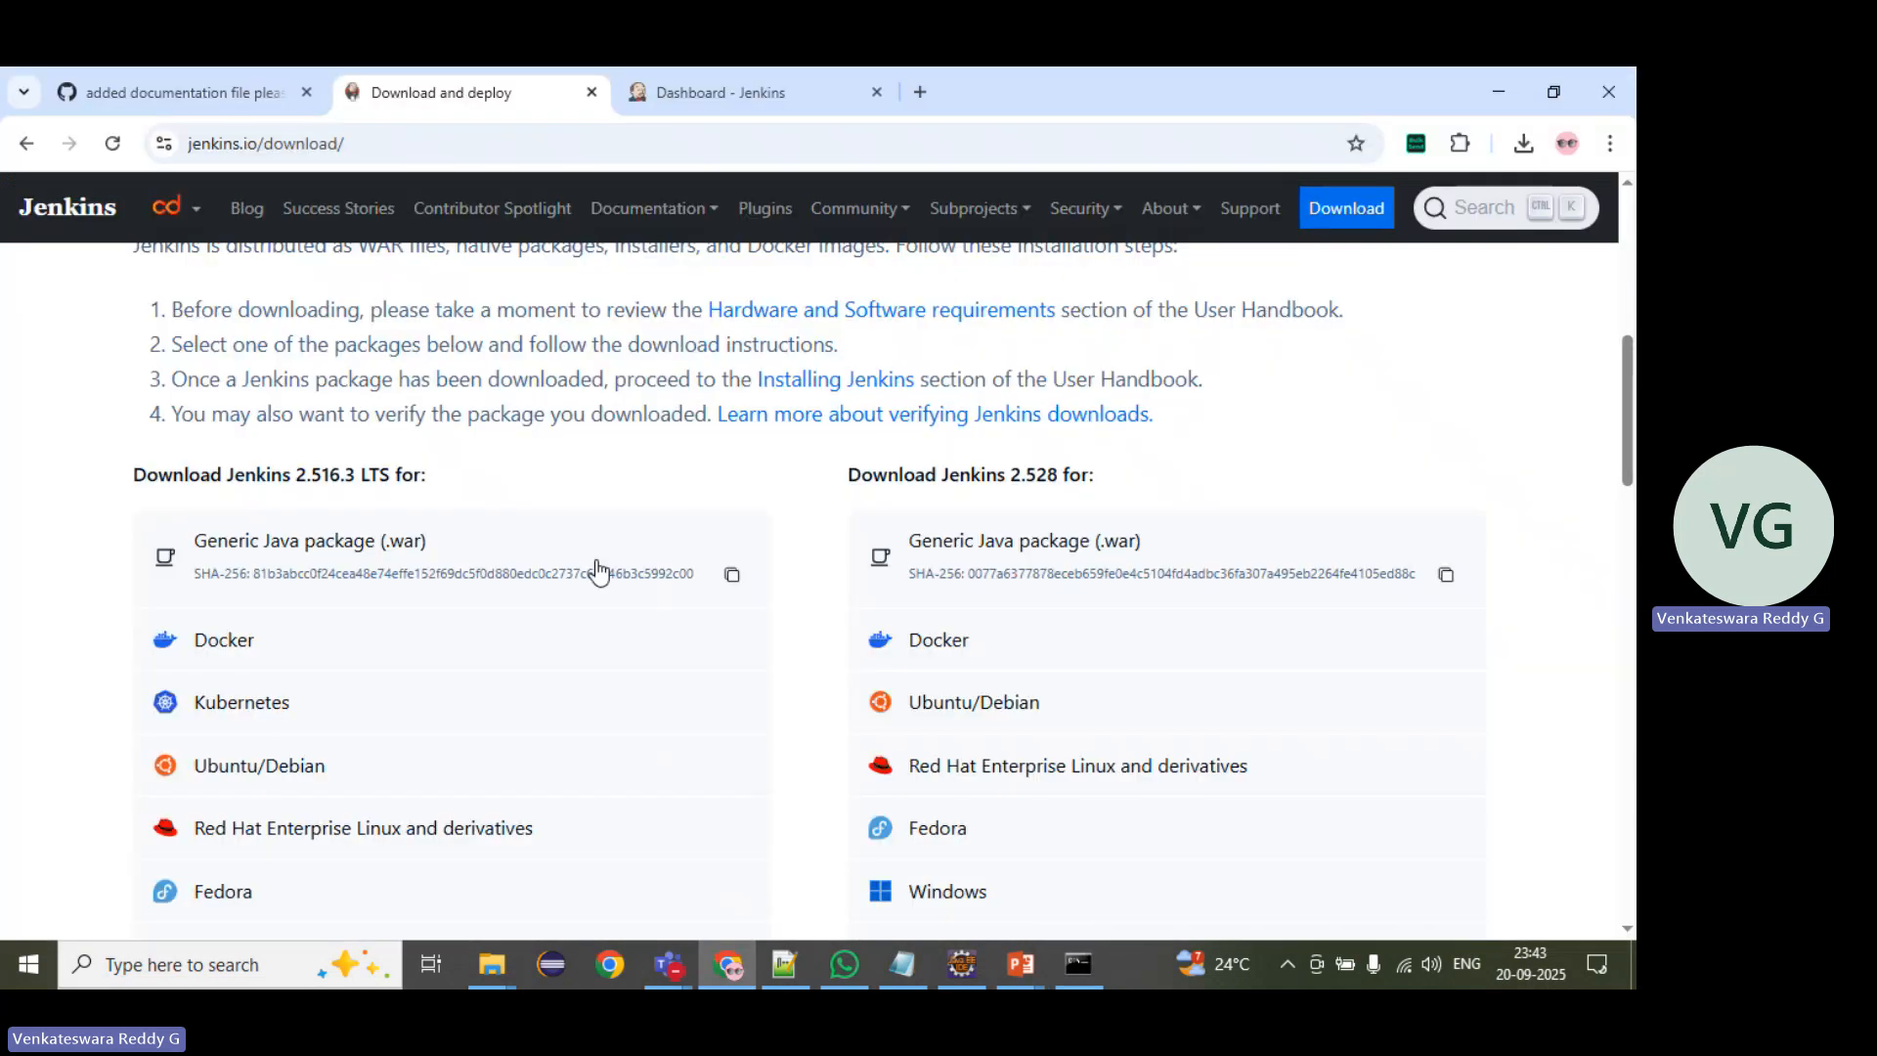
click(694, 86)
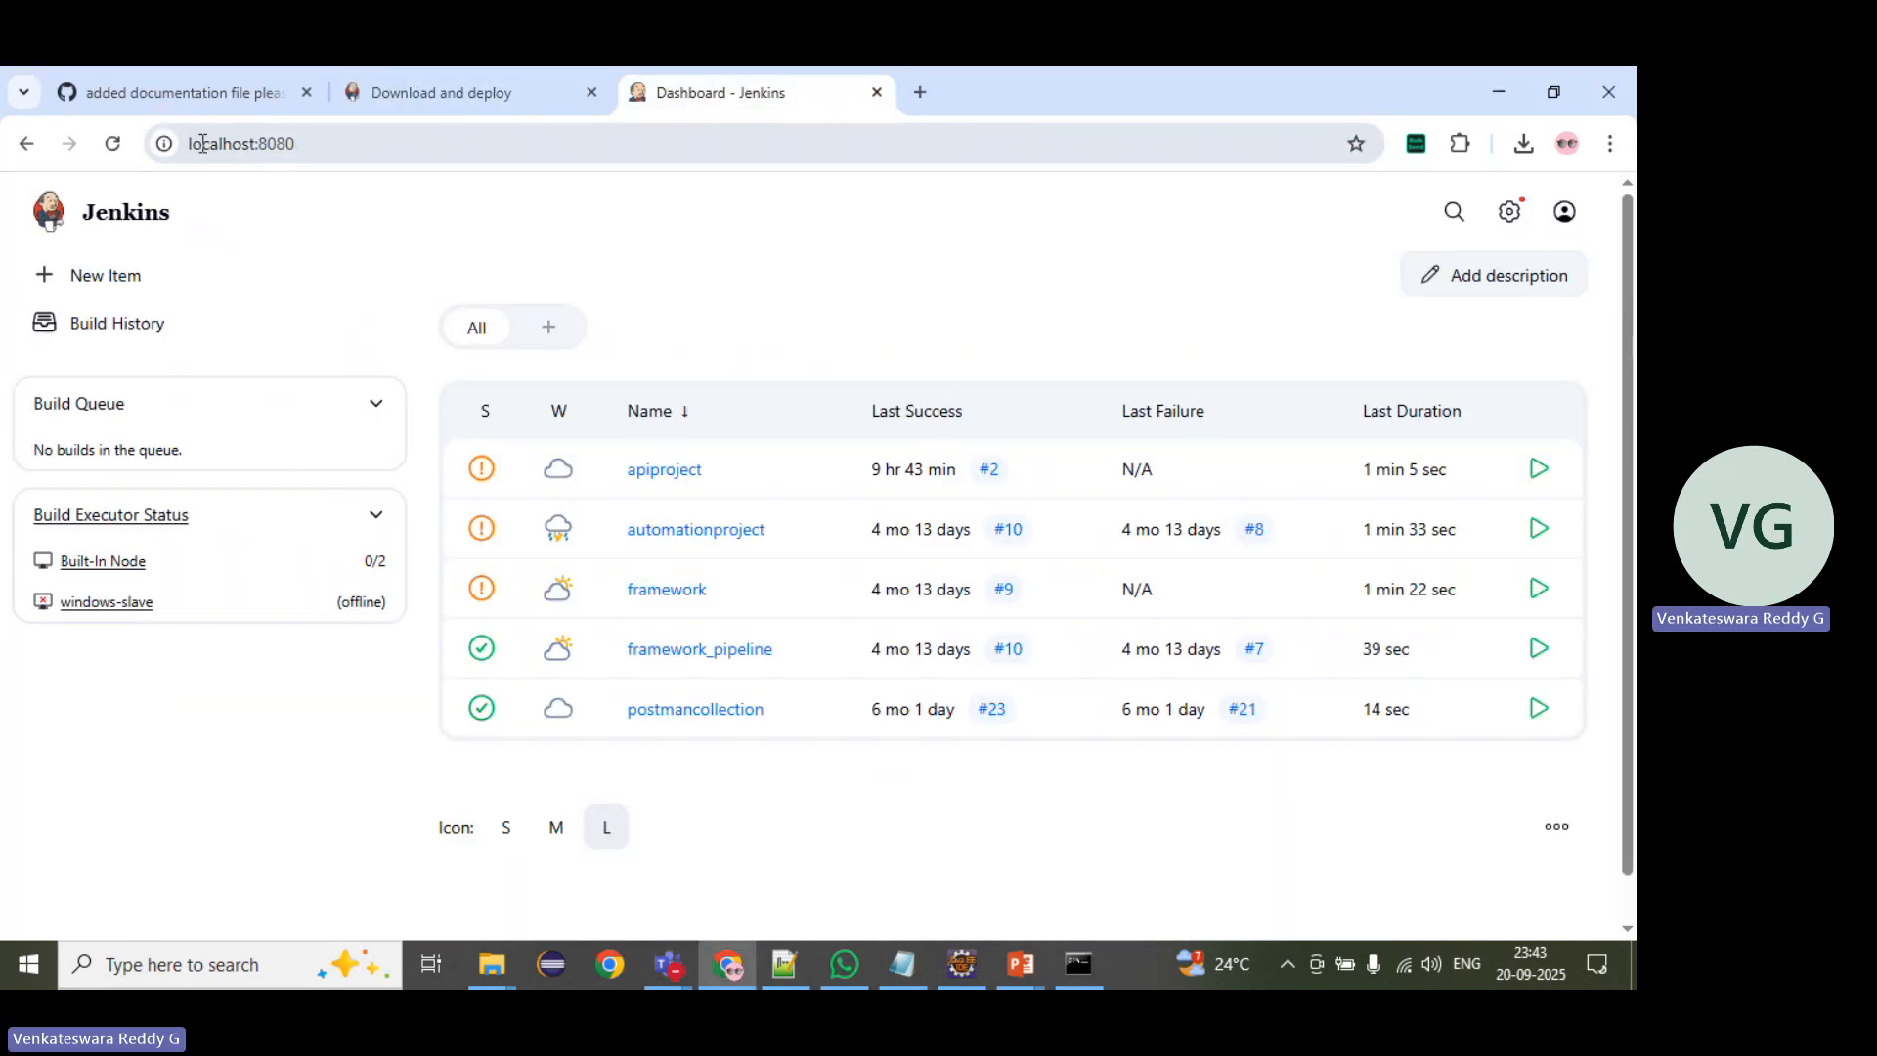
click(244, 143)
key(End)
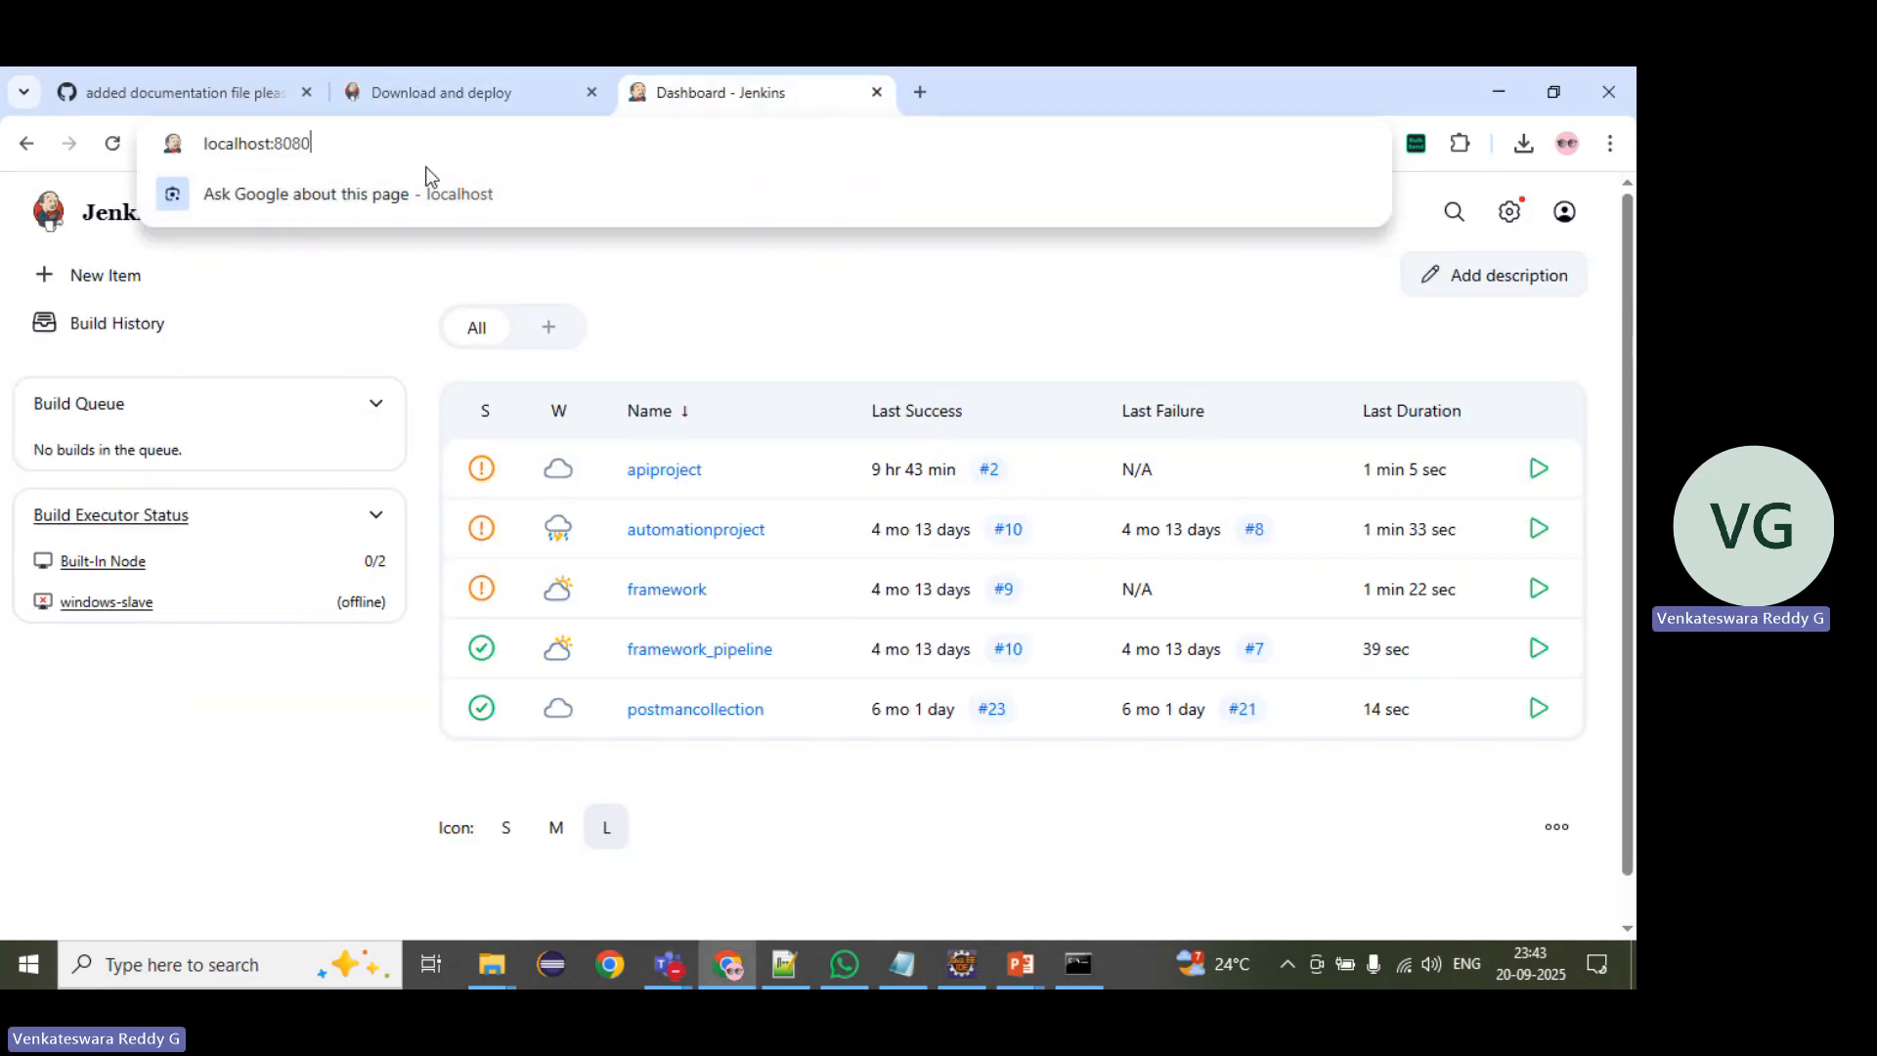
key(Return)
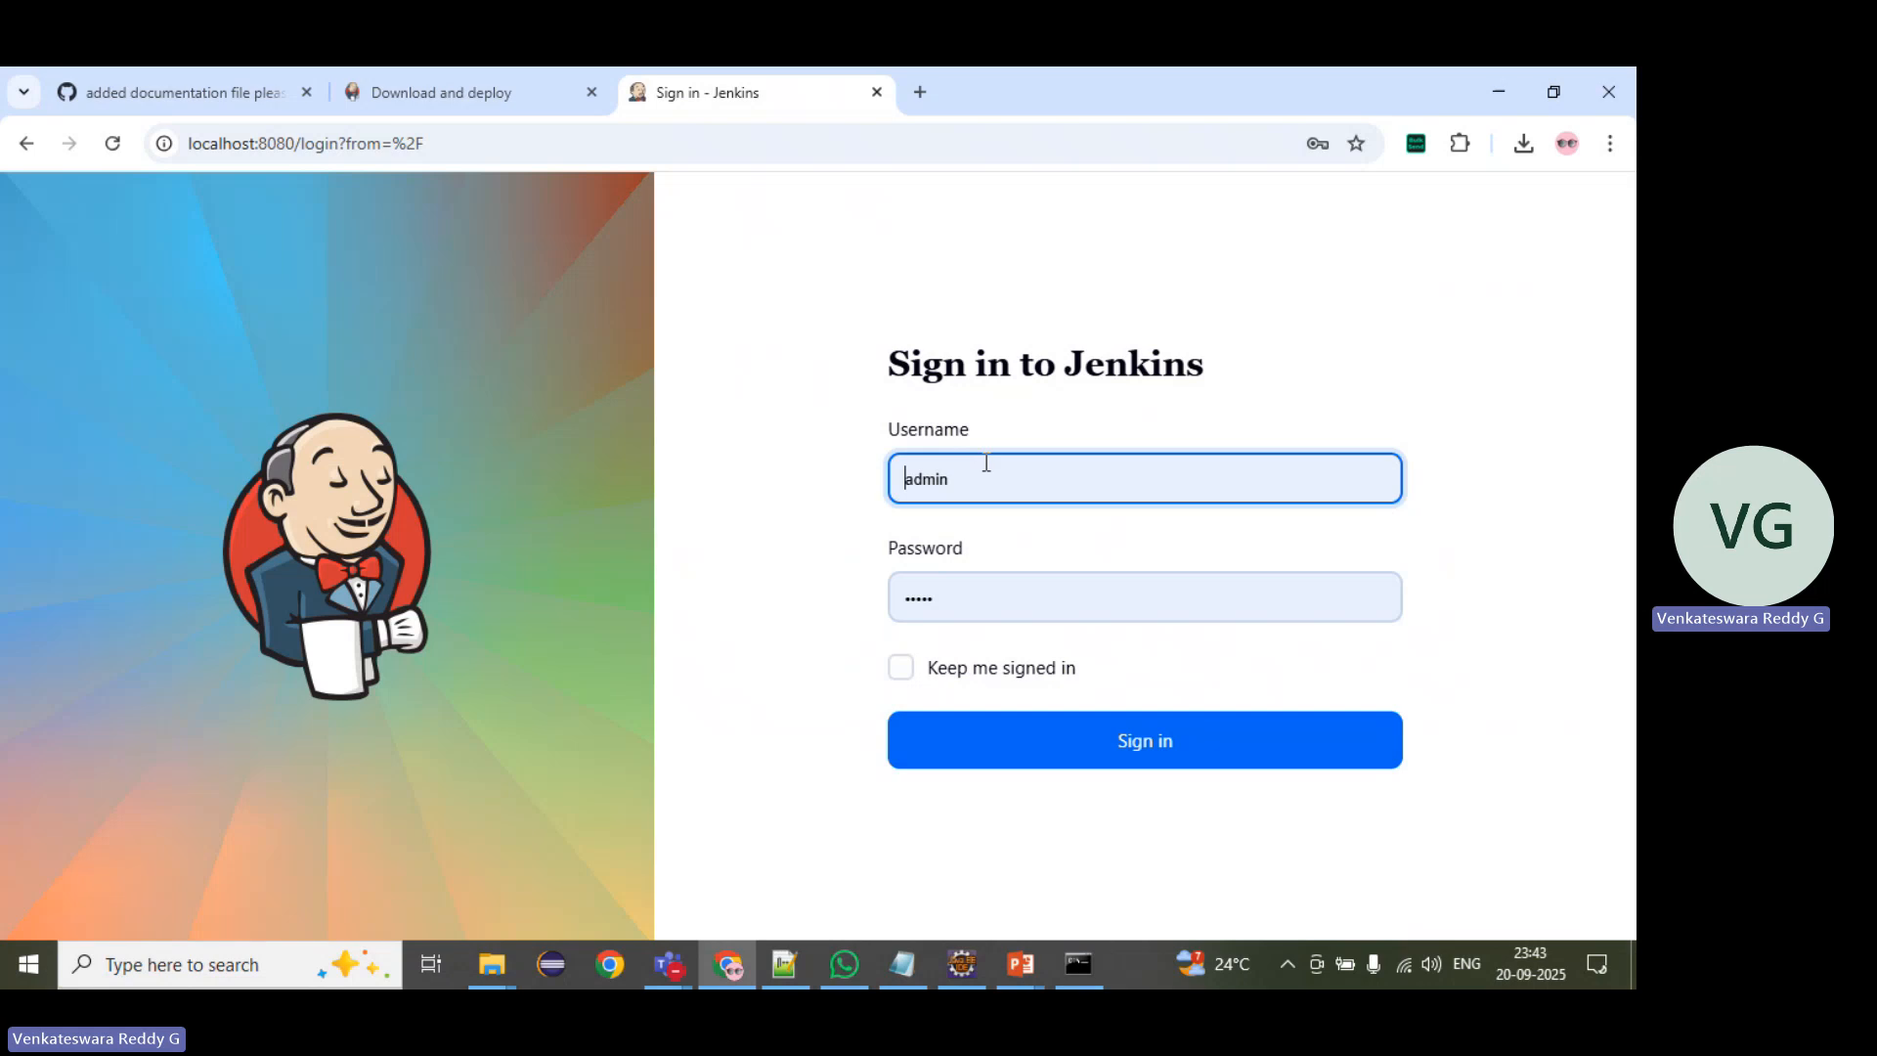
click(1154, 757)
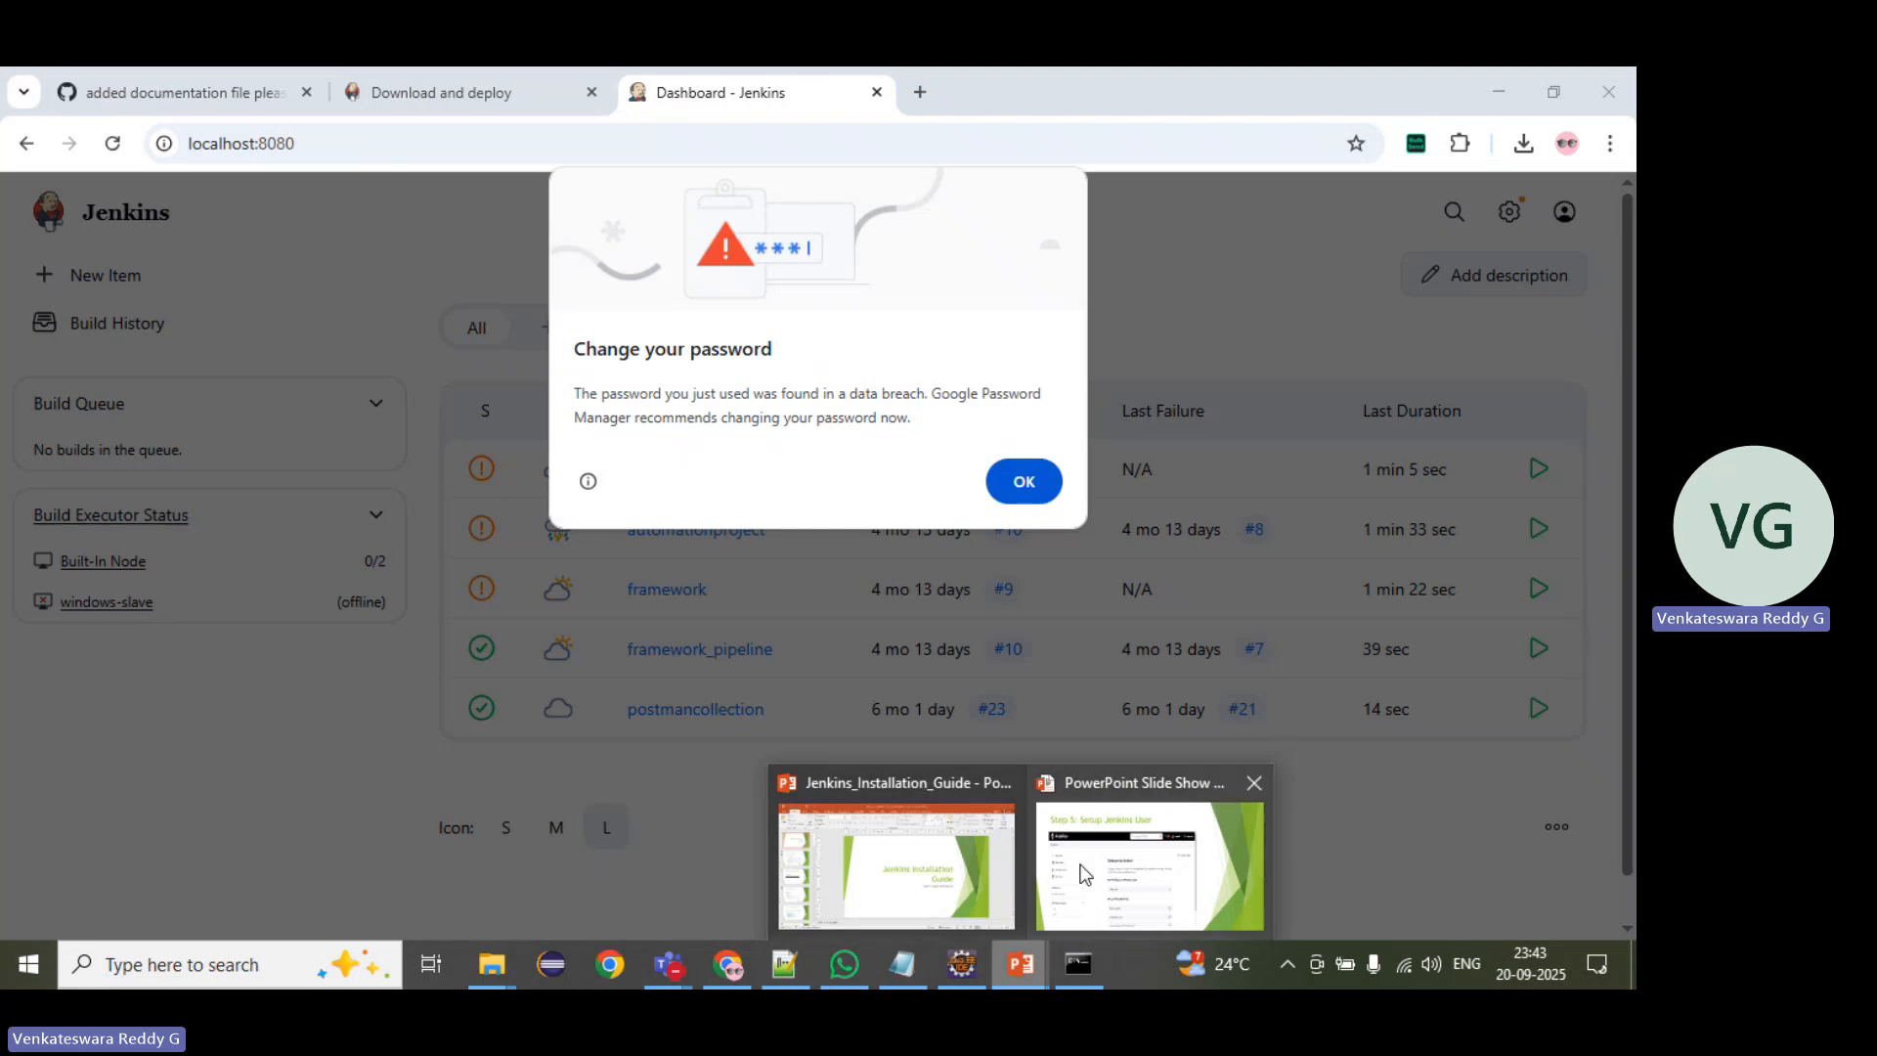
Step: Switch to the PowerPoint slide show, view the Plugin Installation slide, and return to the Jenkins dashboard
click(1082, 871)
key(Right)
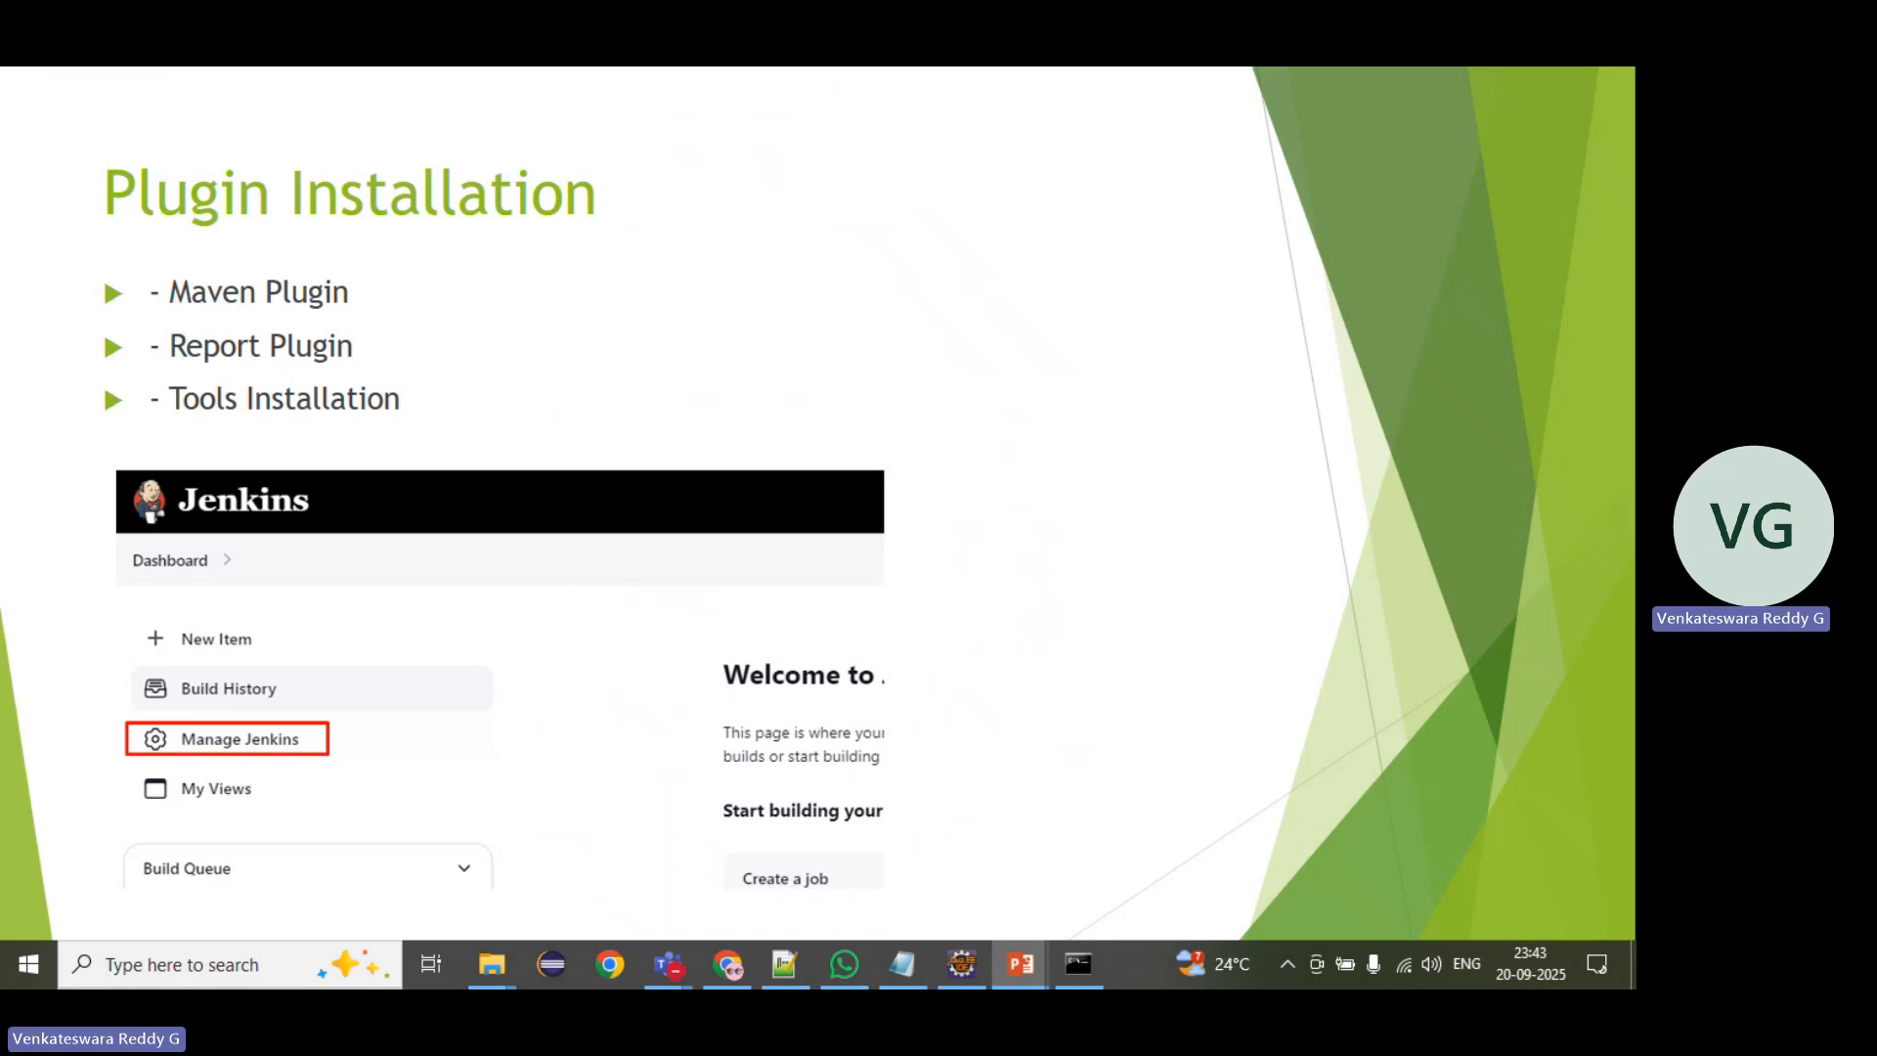
key(alt+Tab)
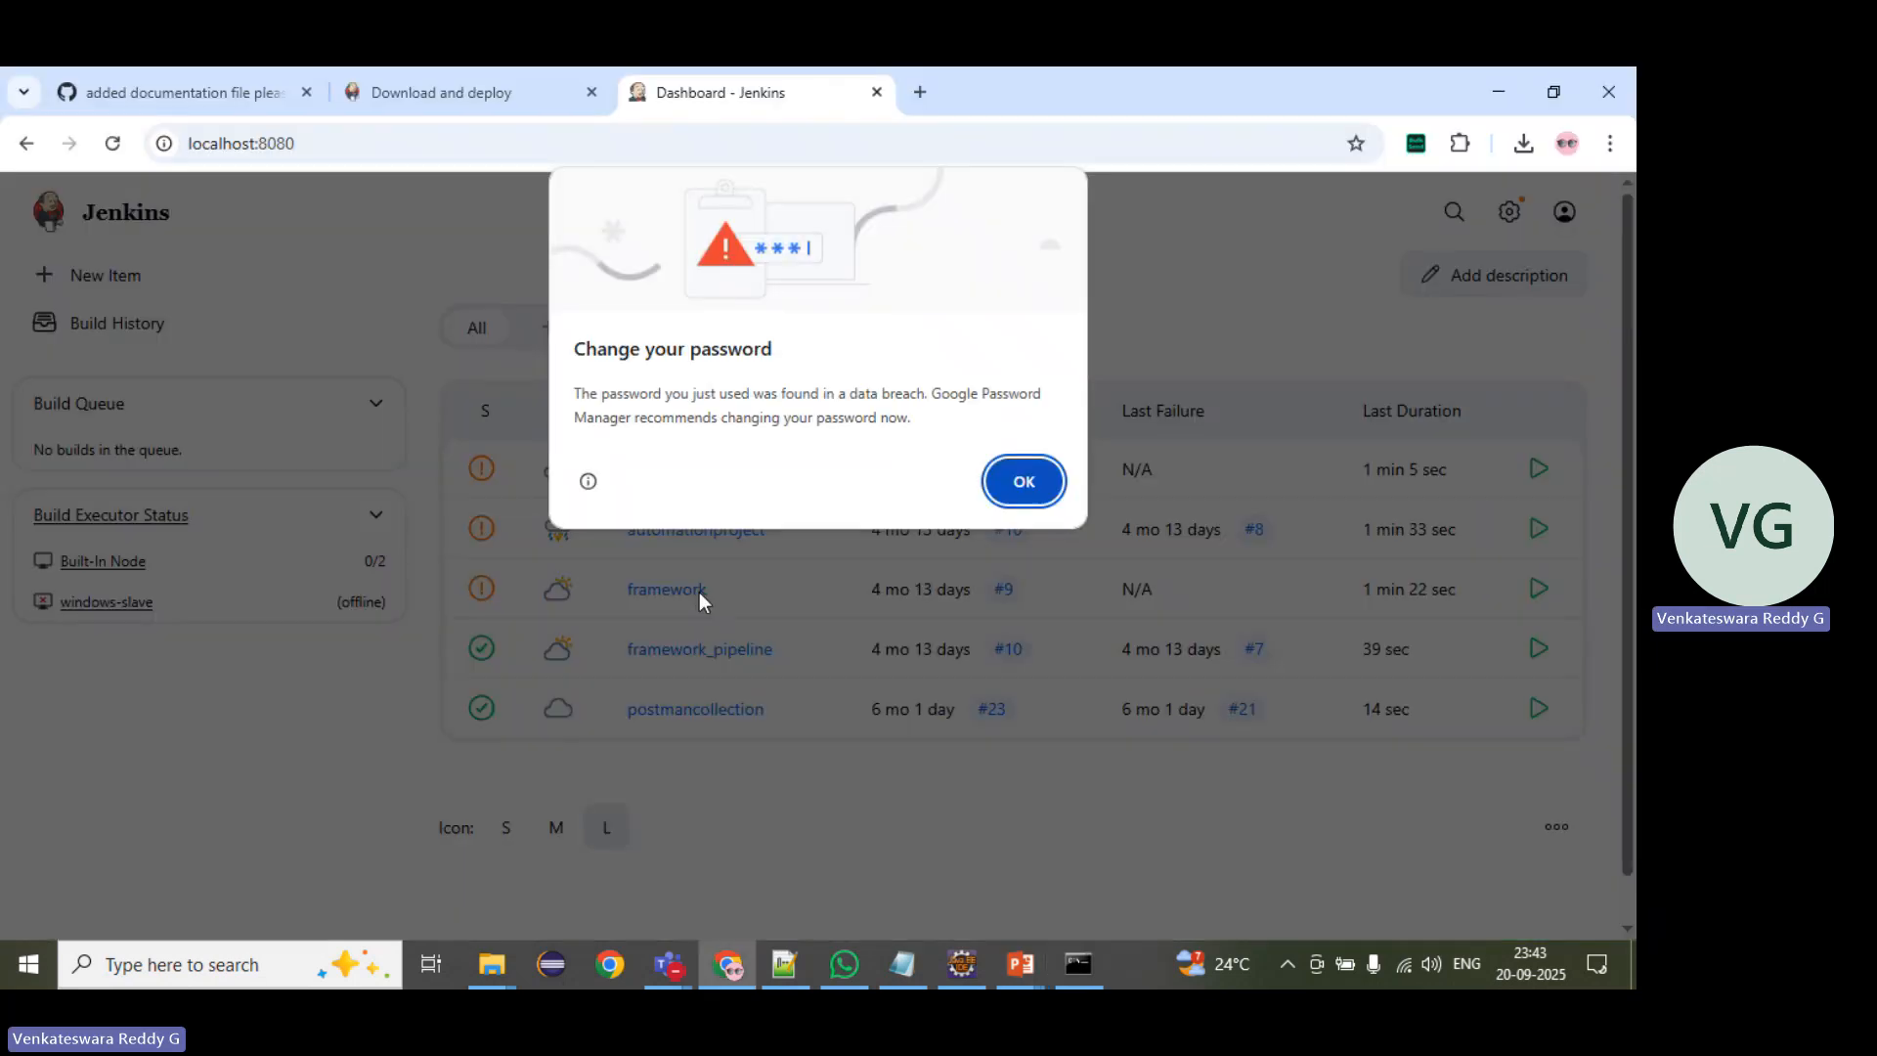
Step: Dismiss the password change warning and the GitHub App credentials notice on the Manage Jenkins page
click(1026, 482)
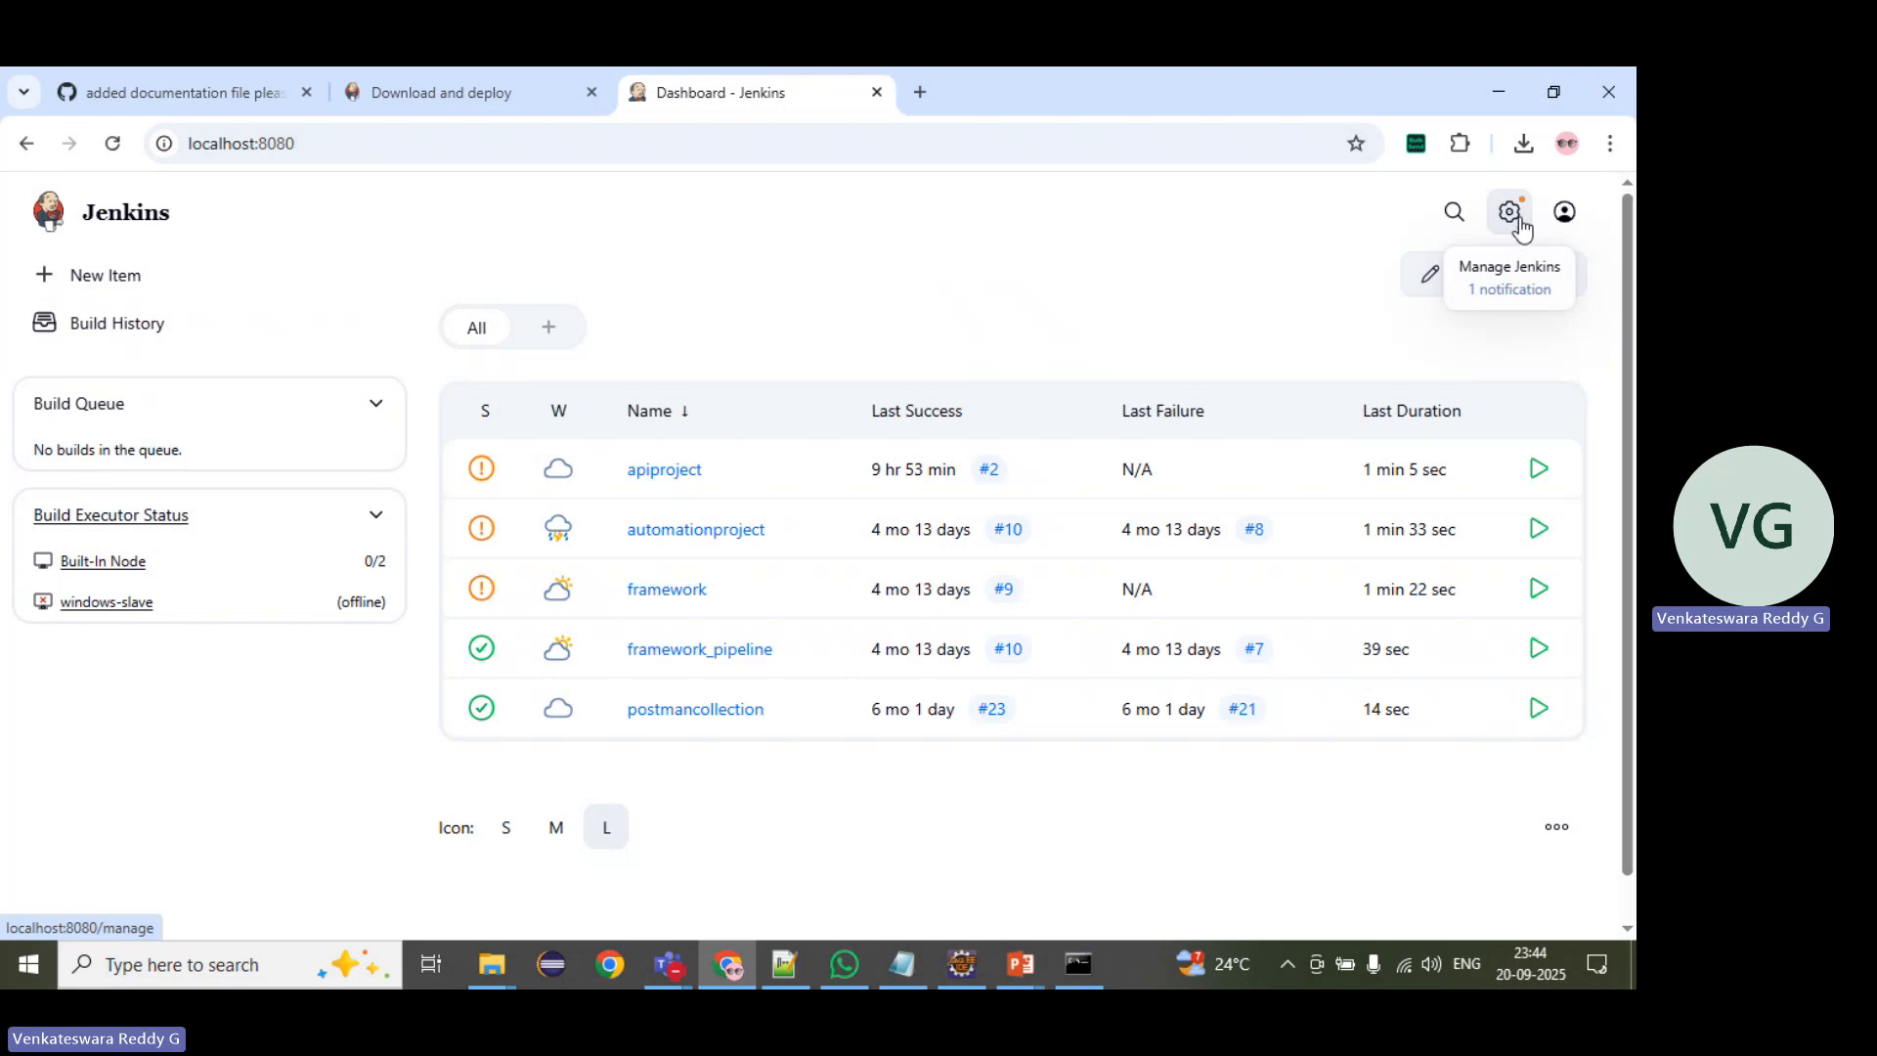
click(1510, 220)
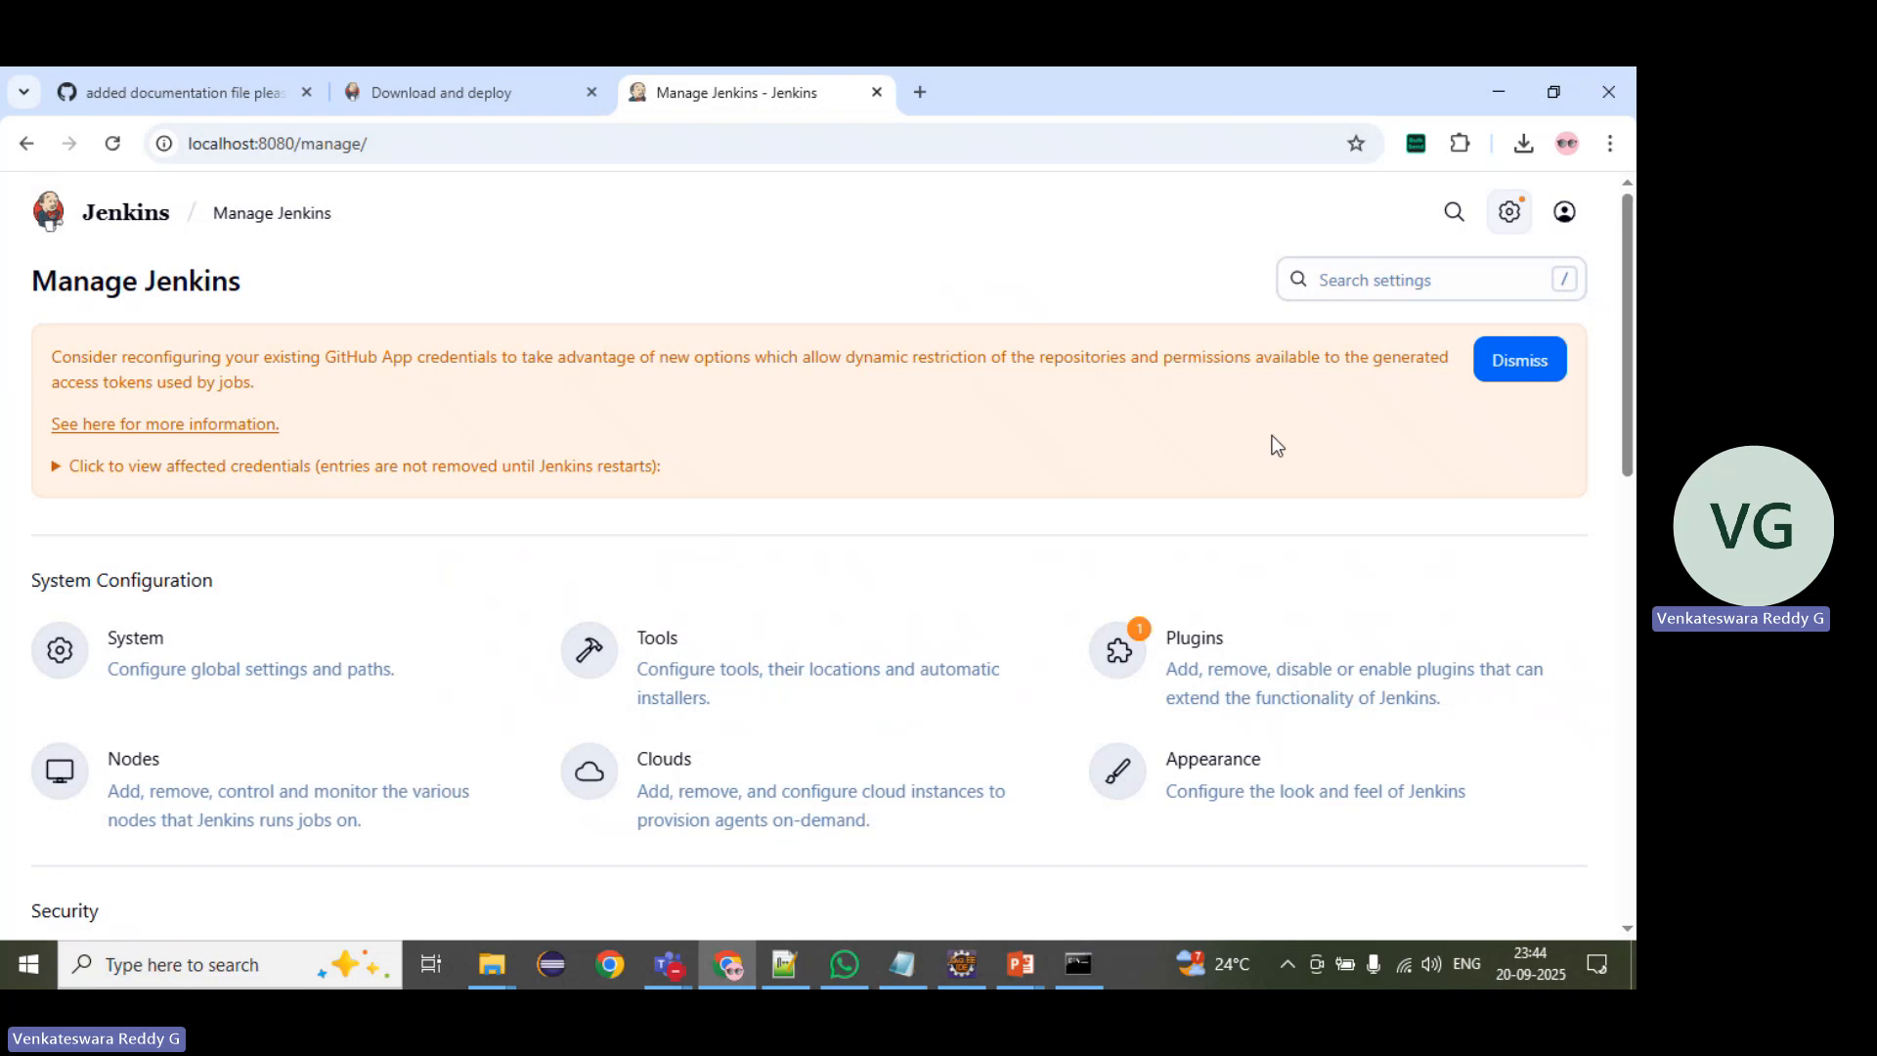
click(1494, 364)
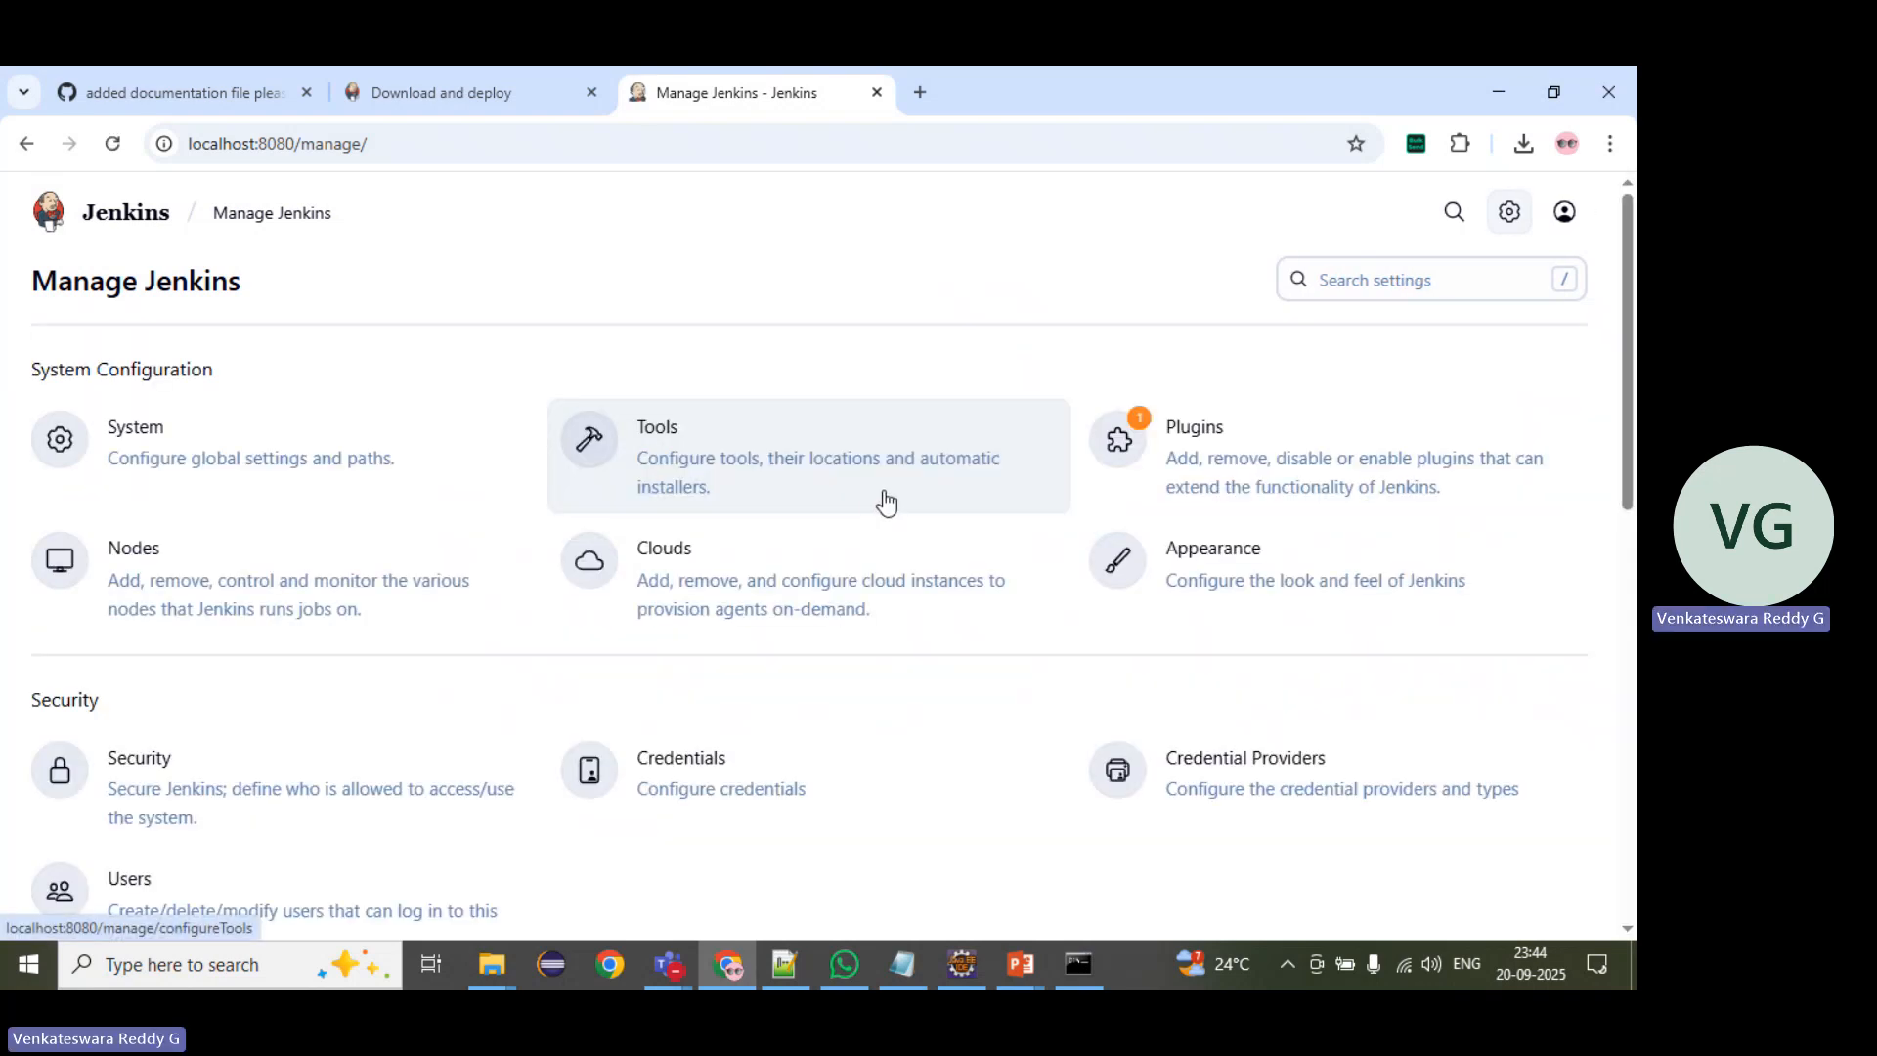
Step: Open the plugin manager and search the available plugins for maven
click(1230, 449)
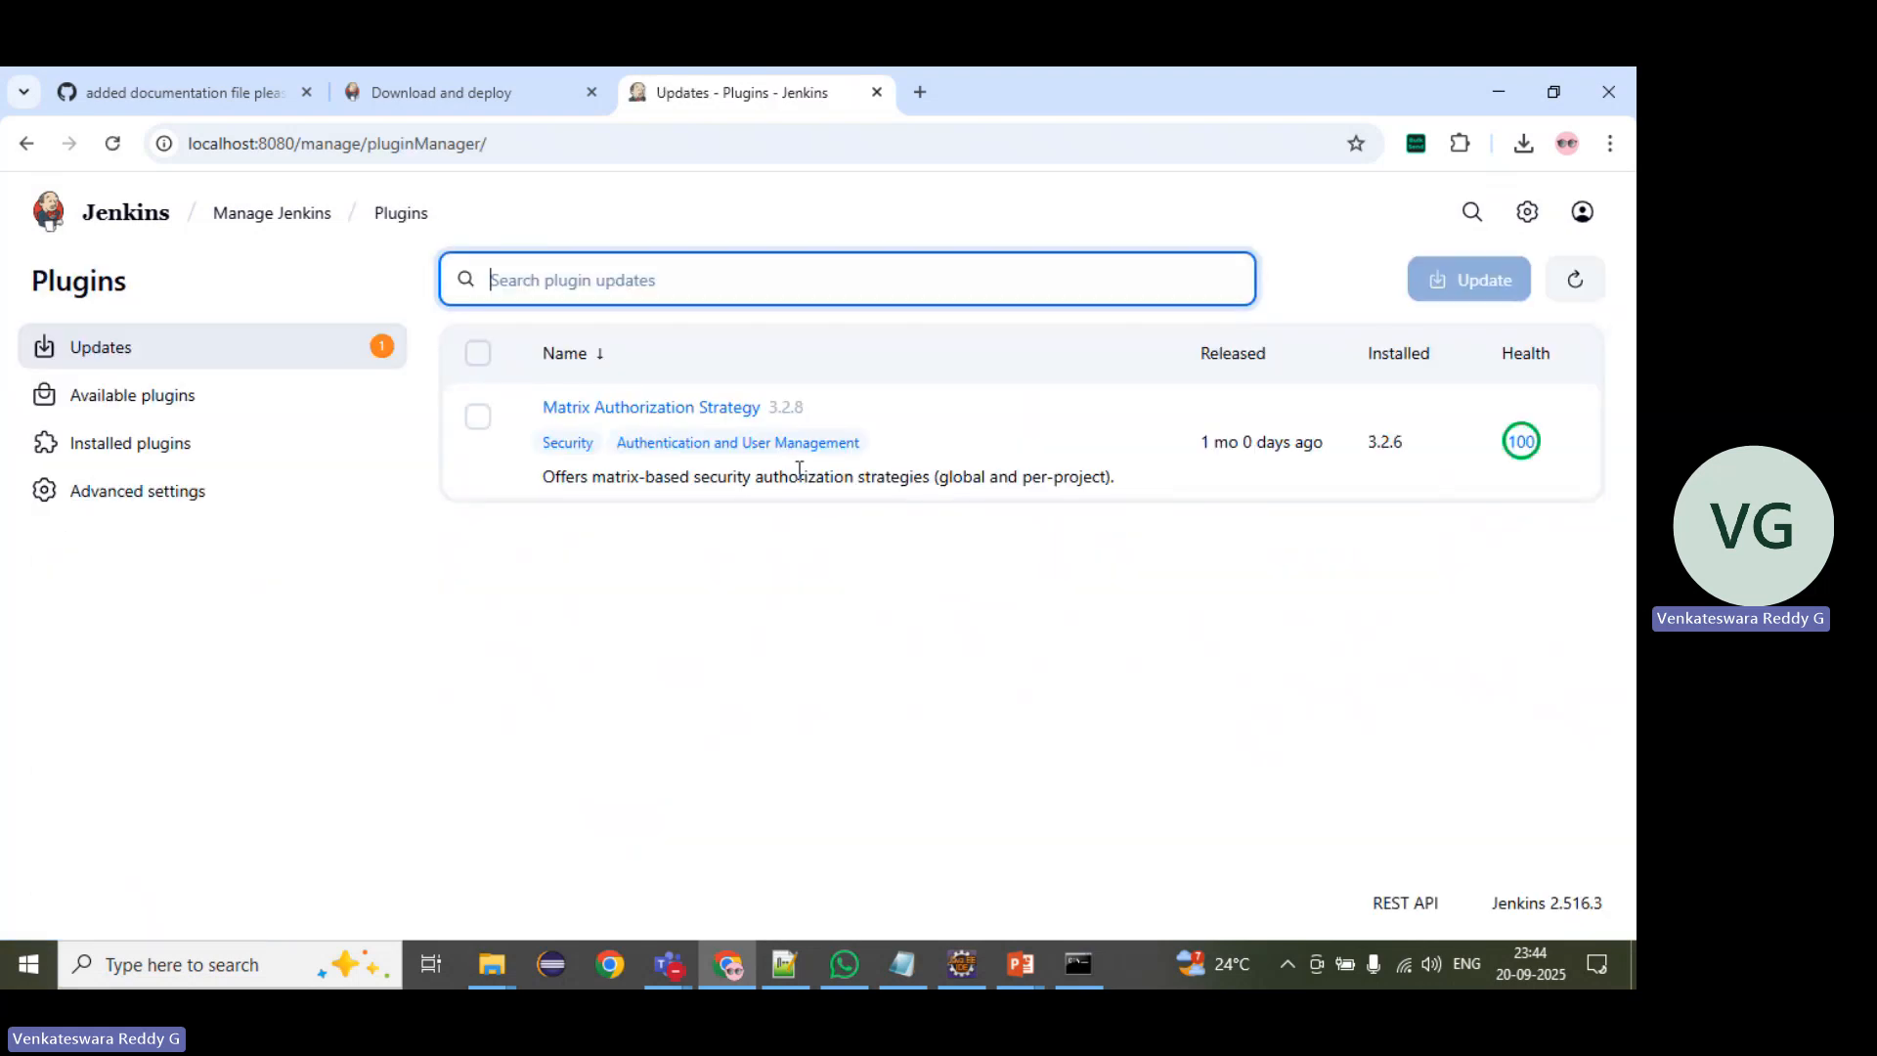
click(189, 406)
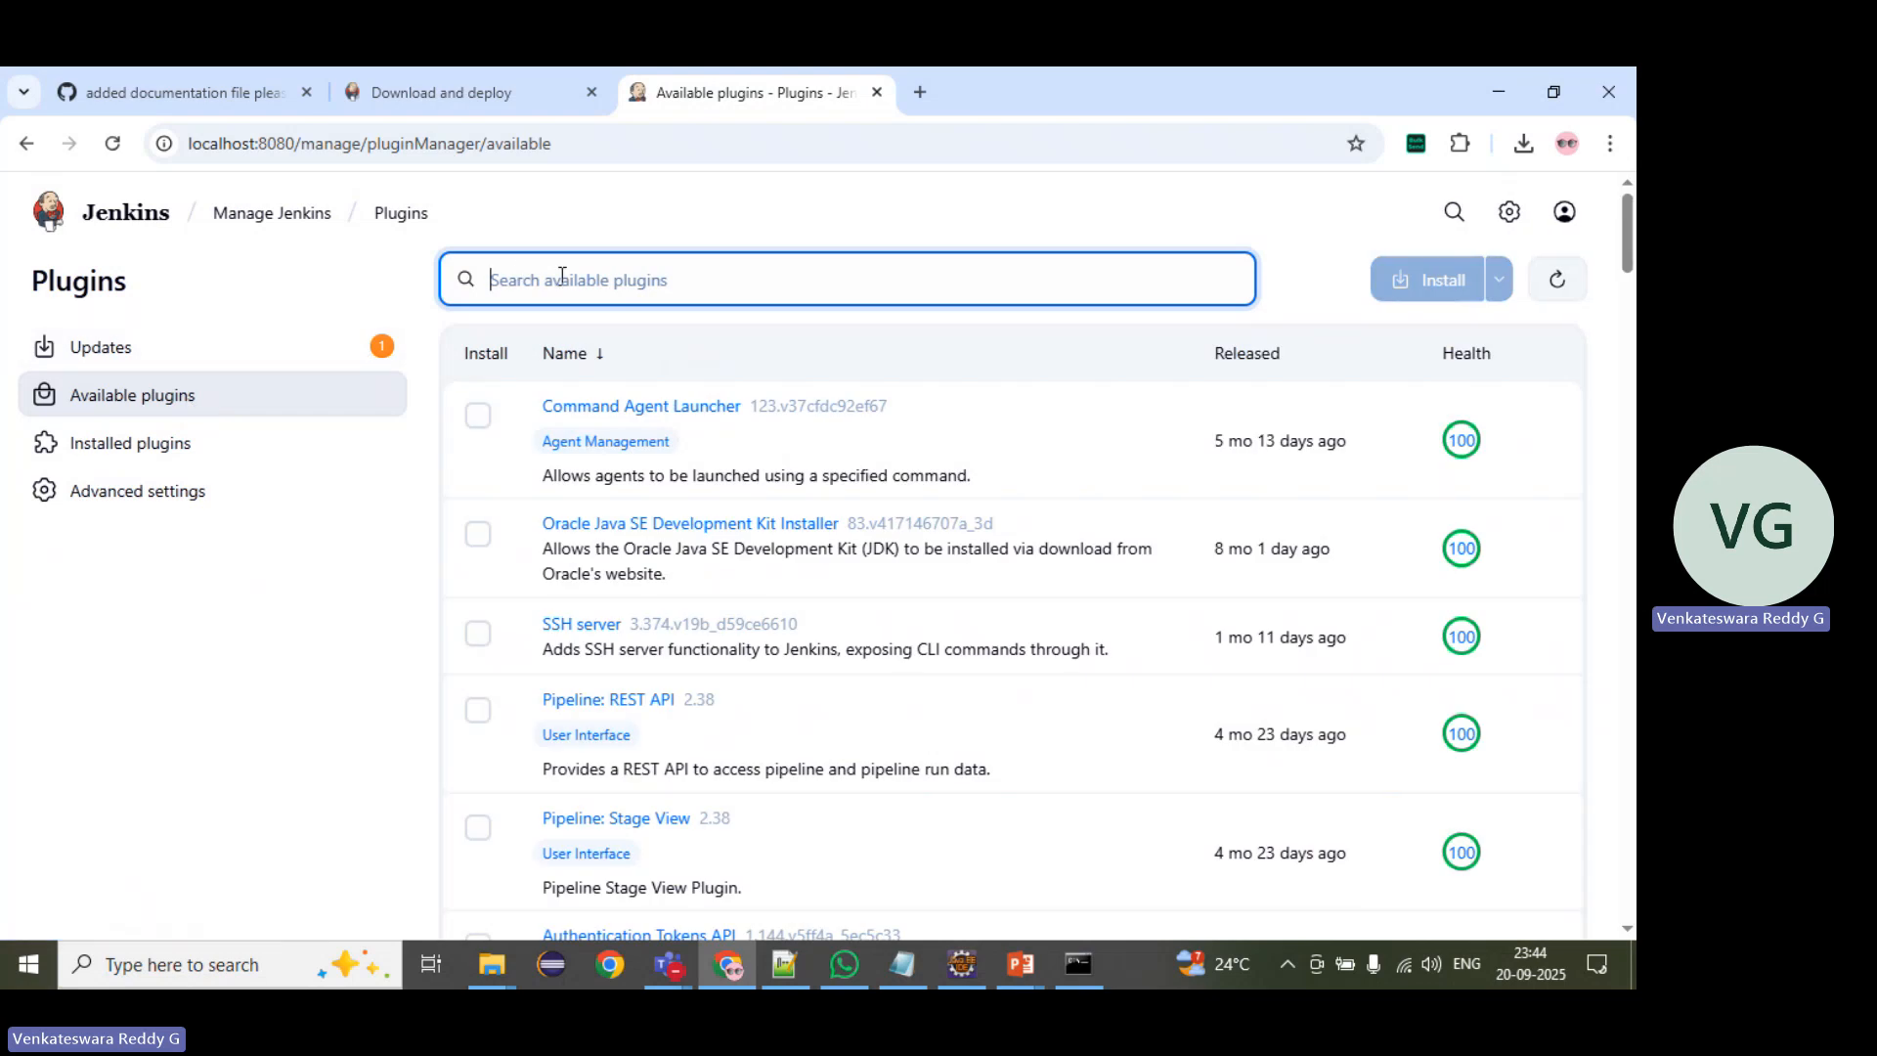
text(maven)
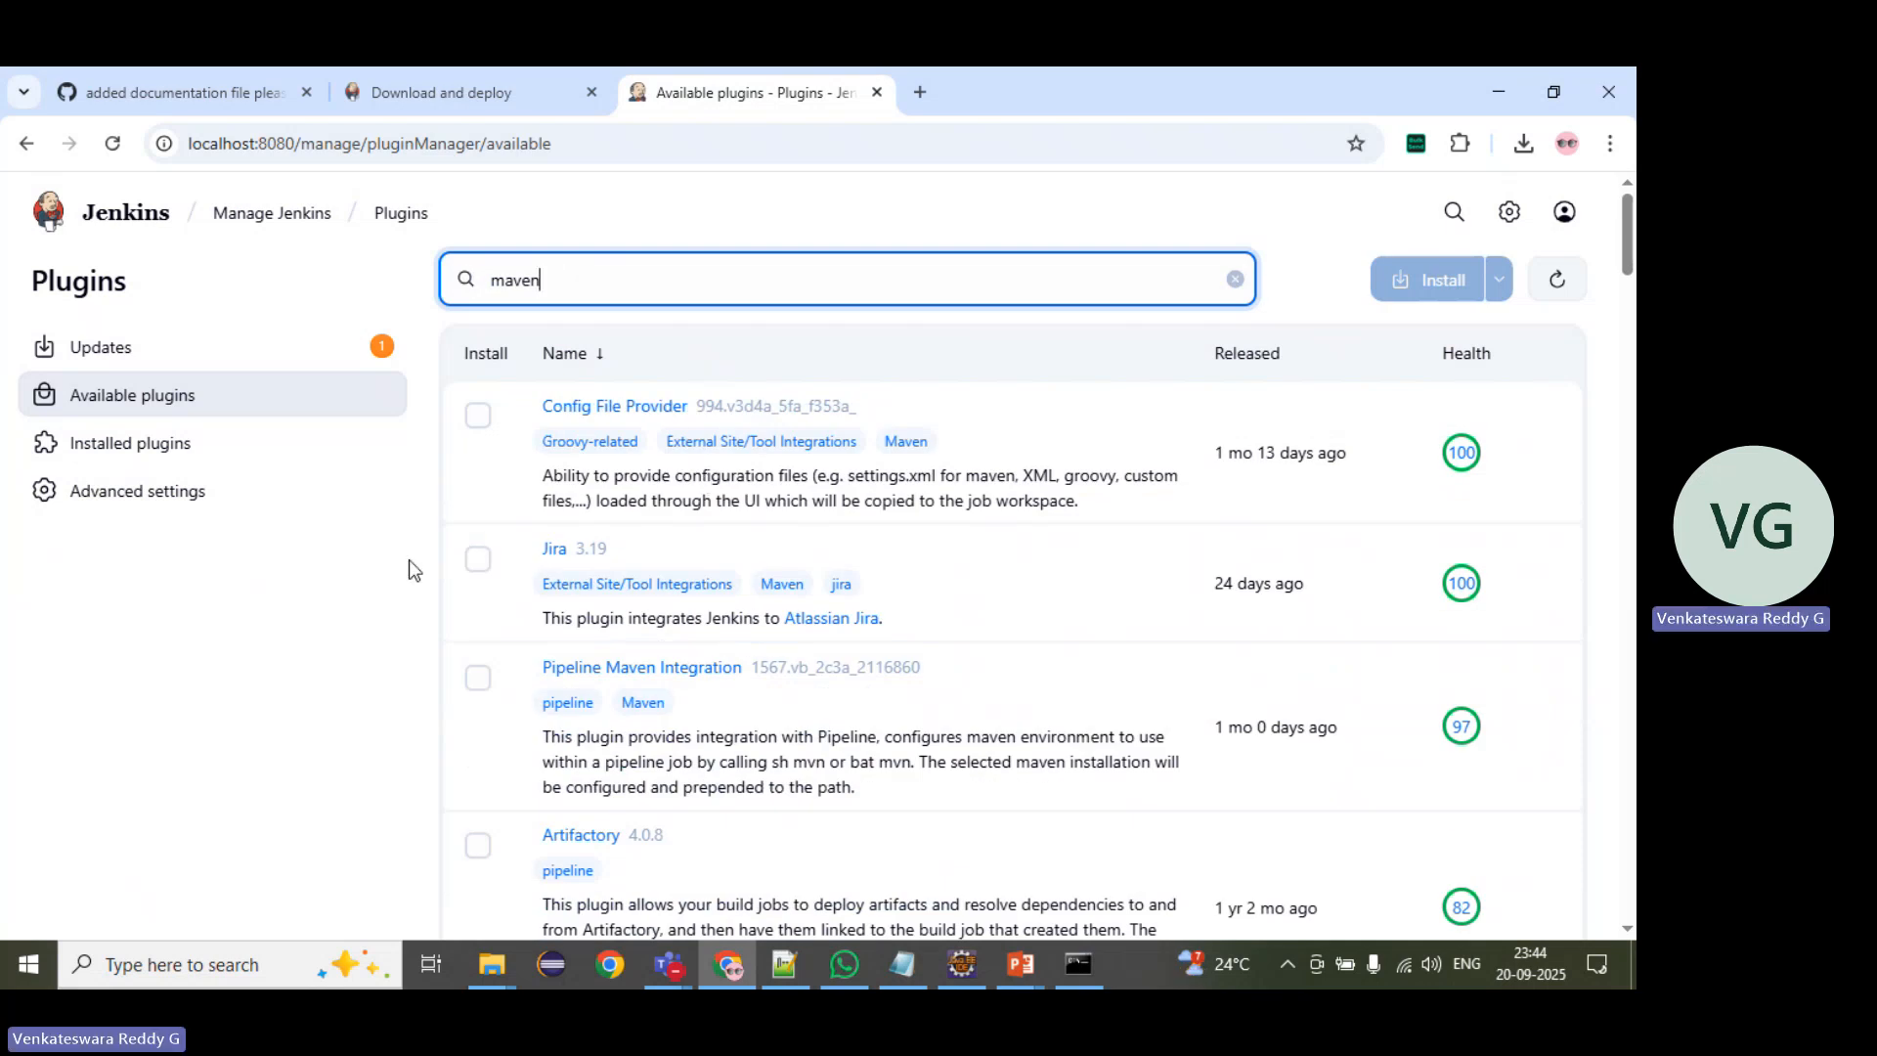
Step: Search the installed plugins for maven
click(134, 350)
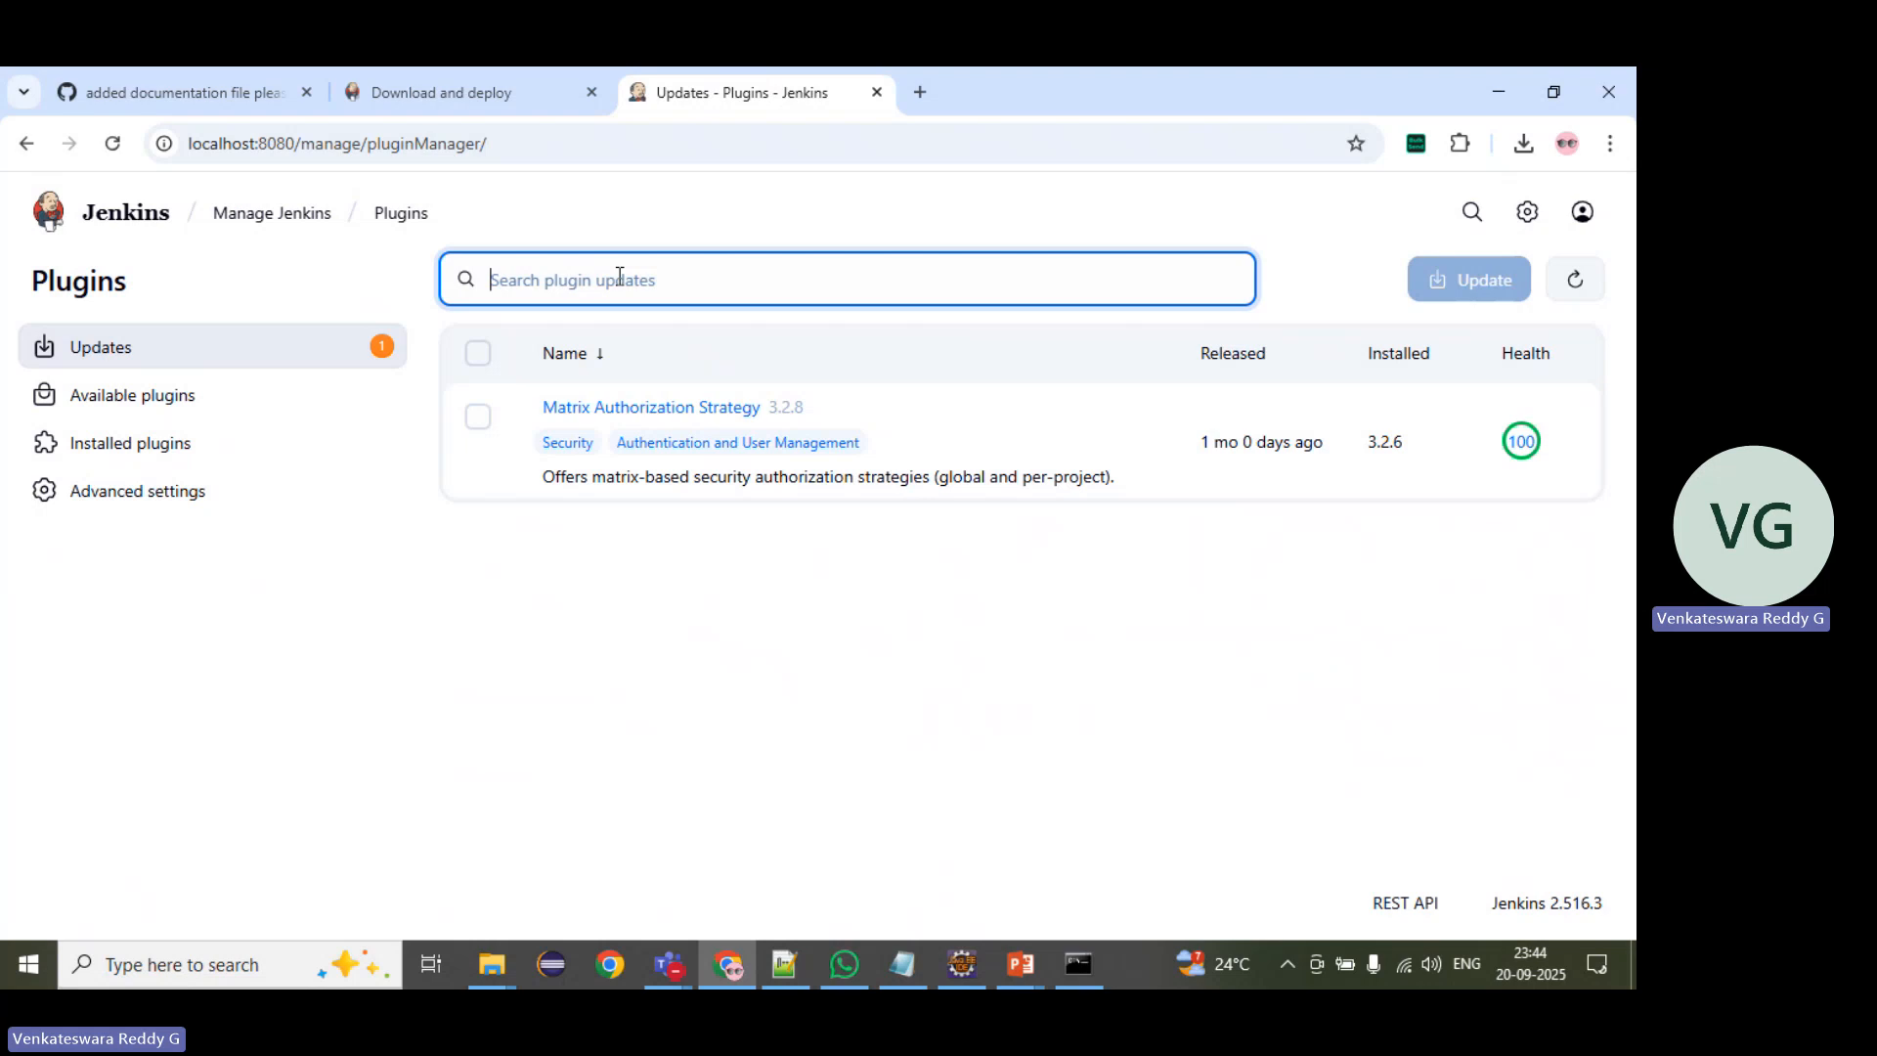
click(197, 460)
click(197, 459)
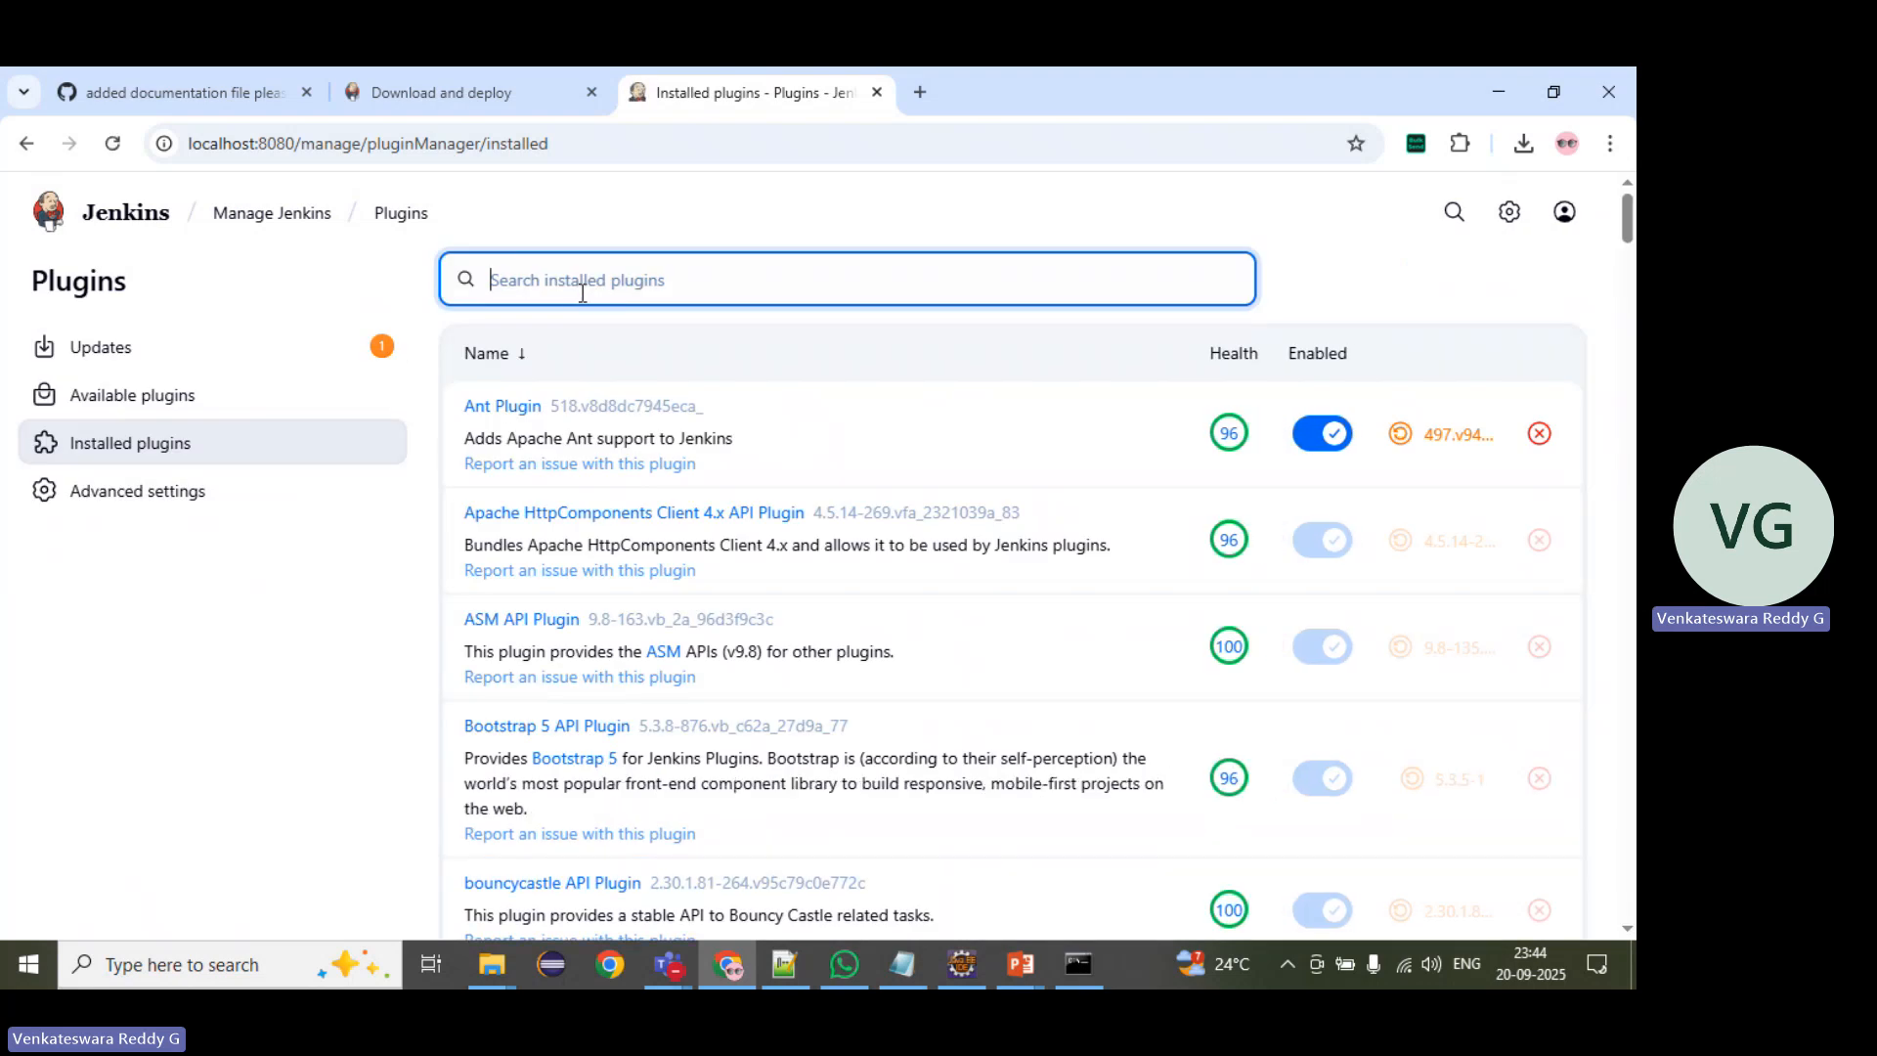
text(maven)
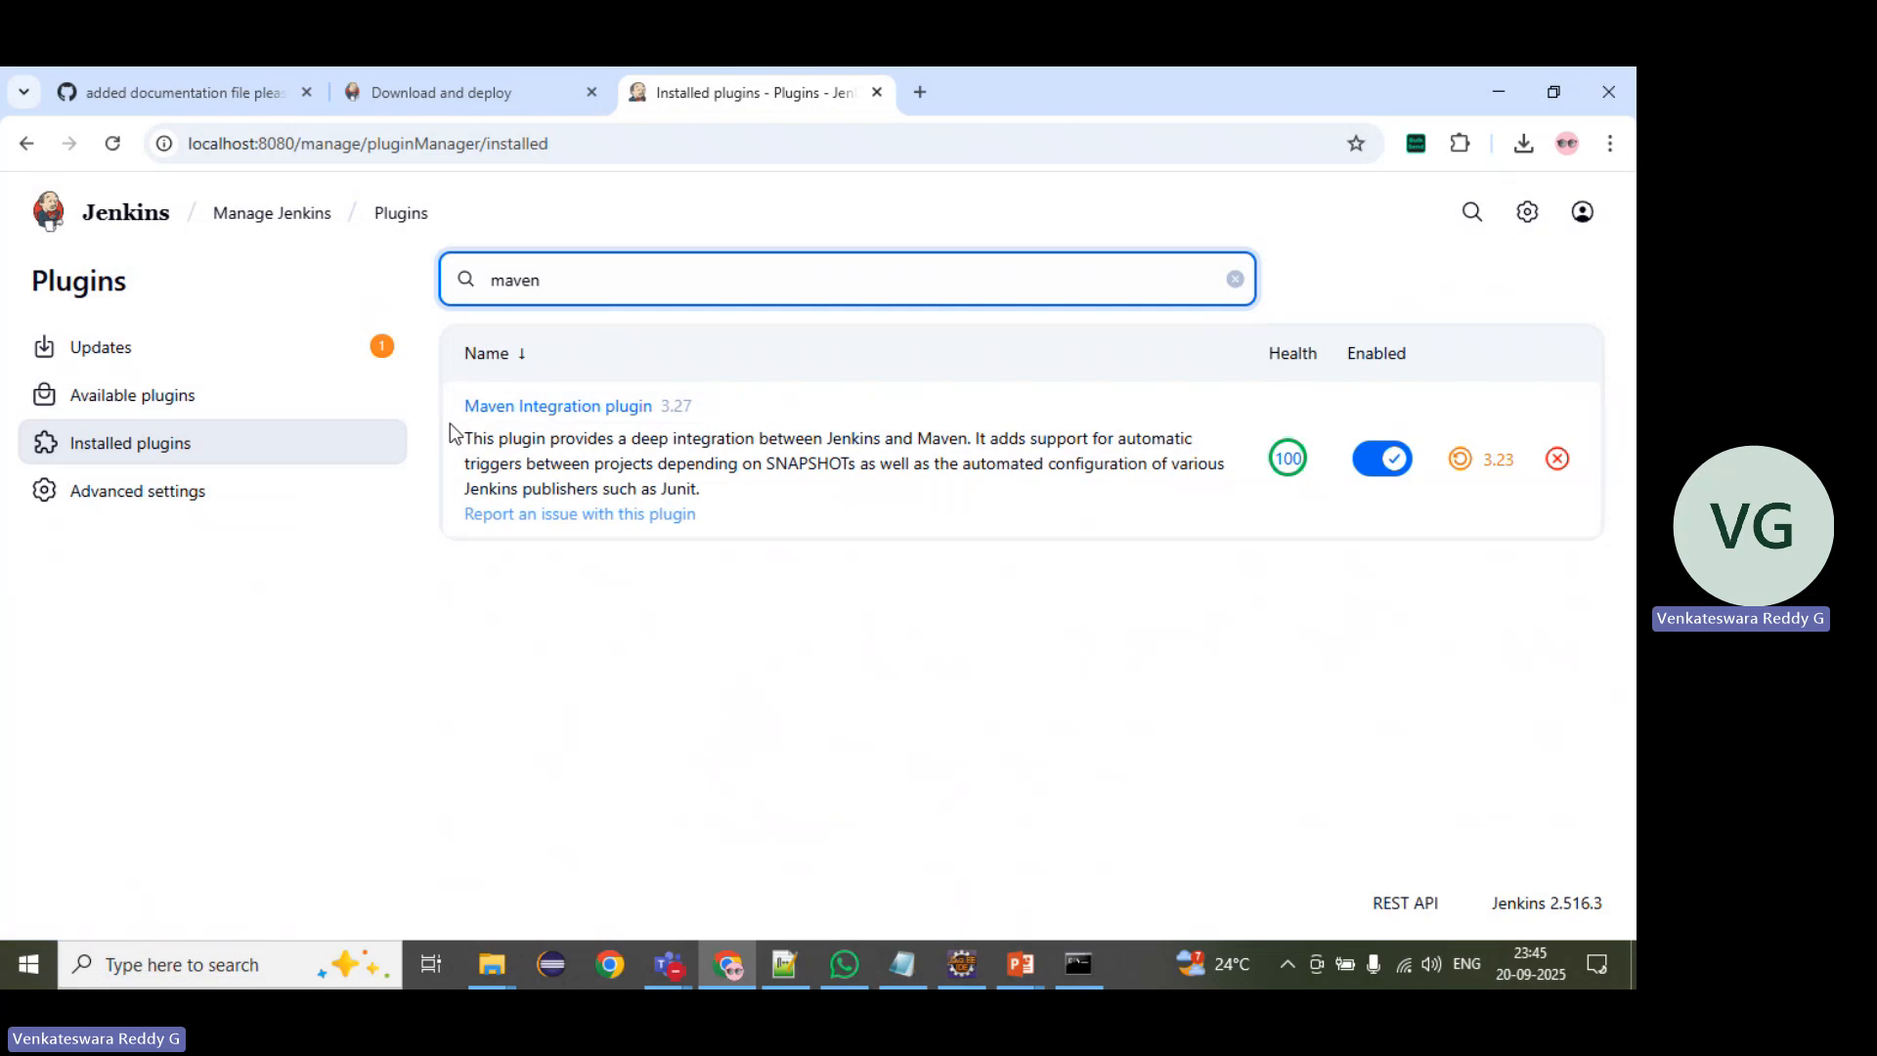
Step: Mark Command Agent Launcher for installation among the available plugins, and clear the mark again
click(224, 398)
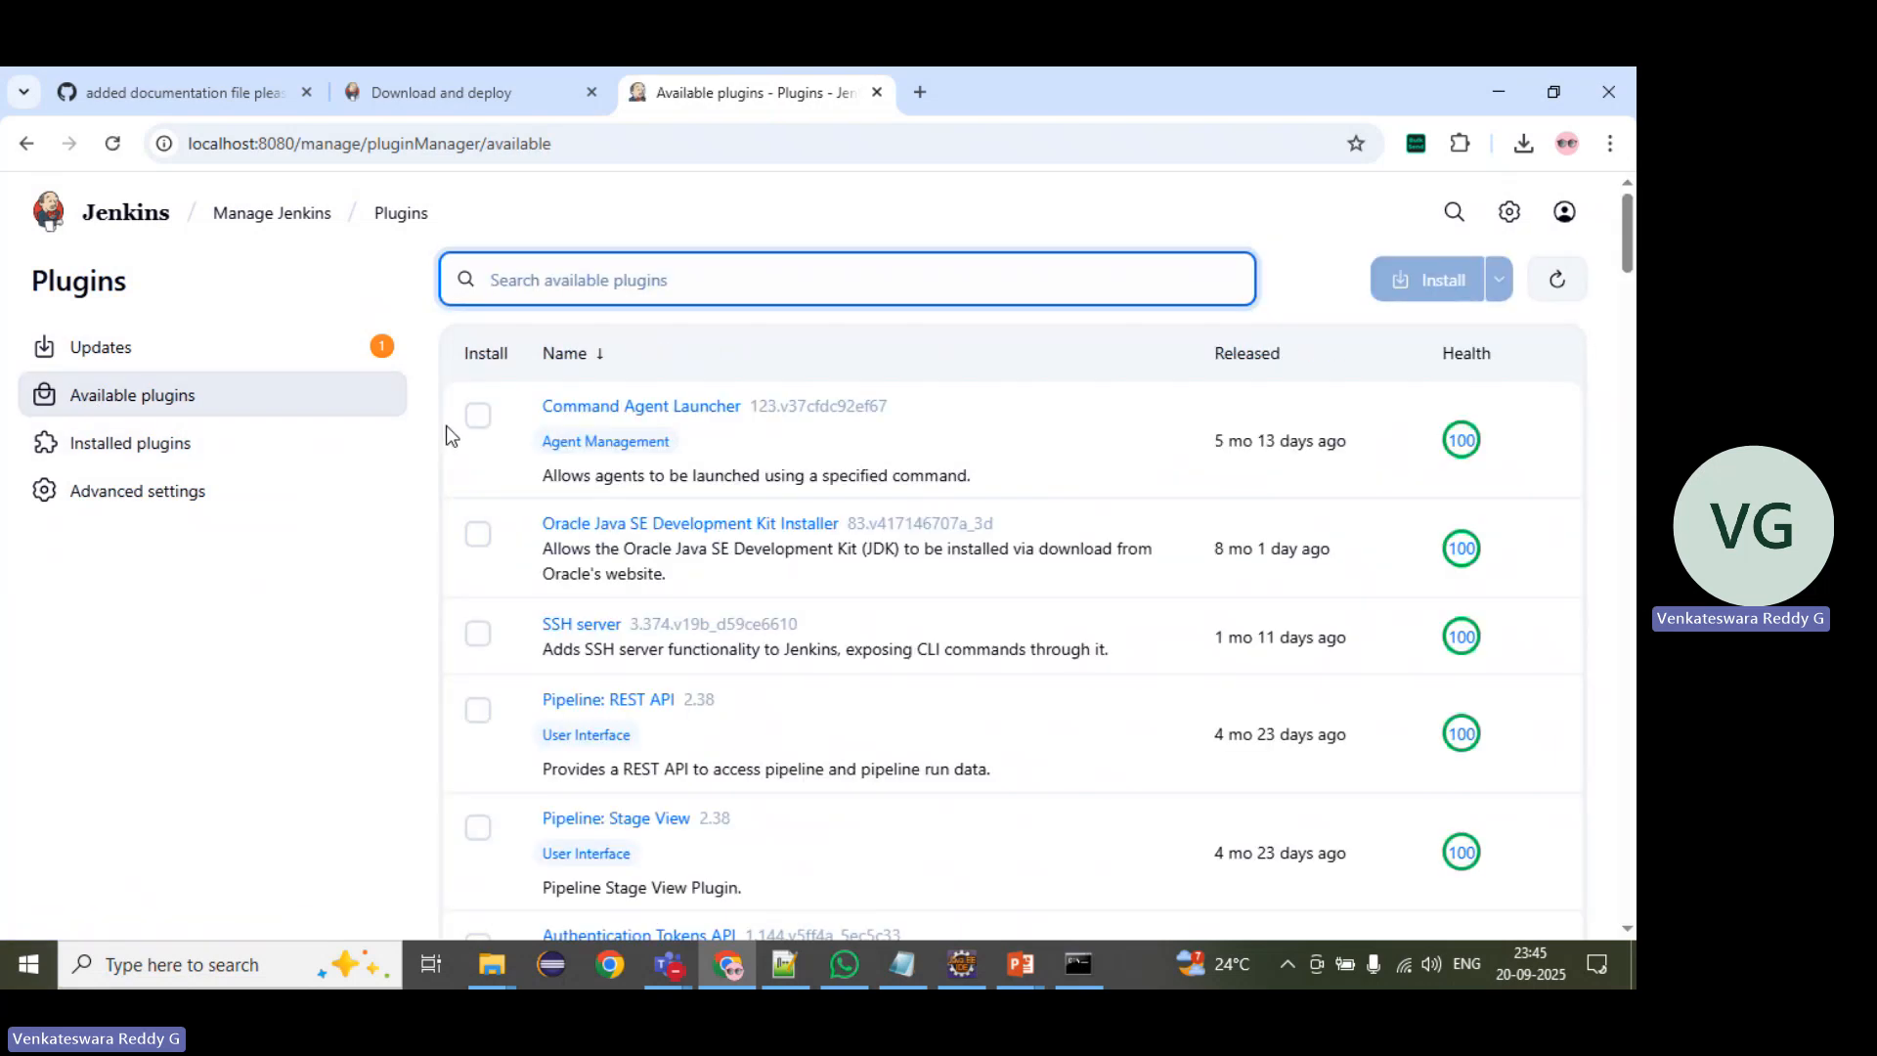
click(490, 426)
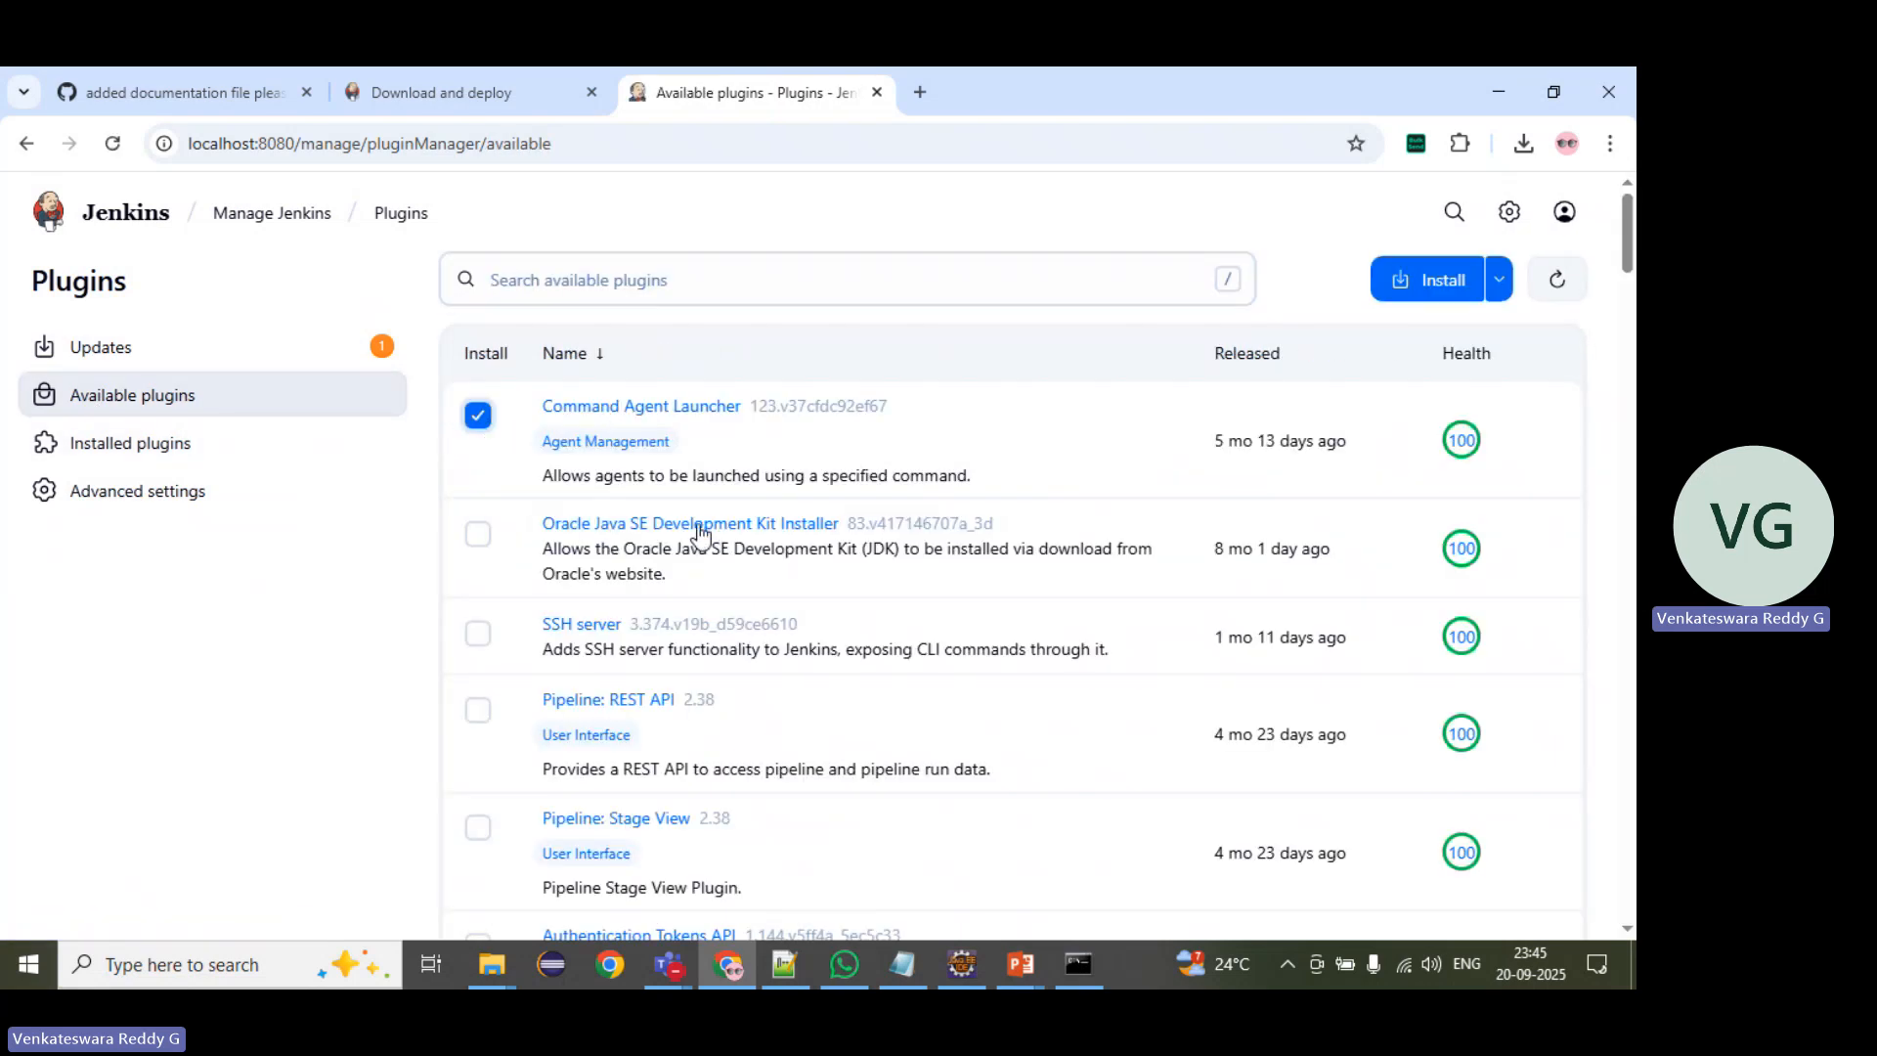
click(483, 428)
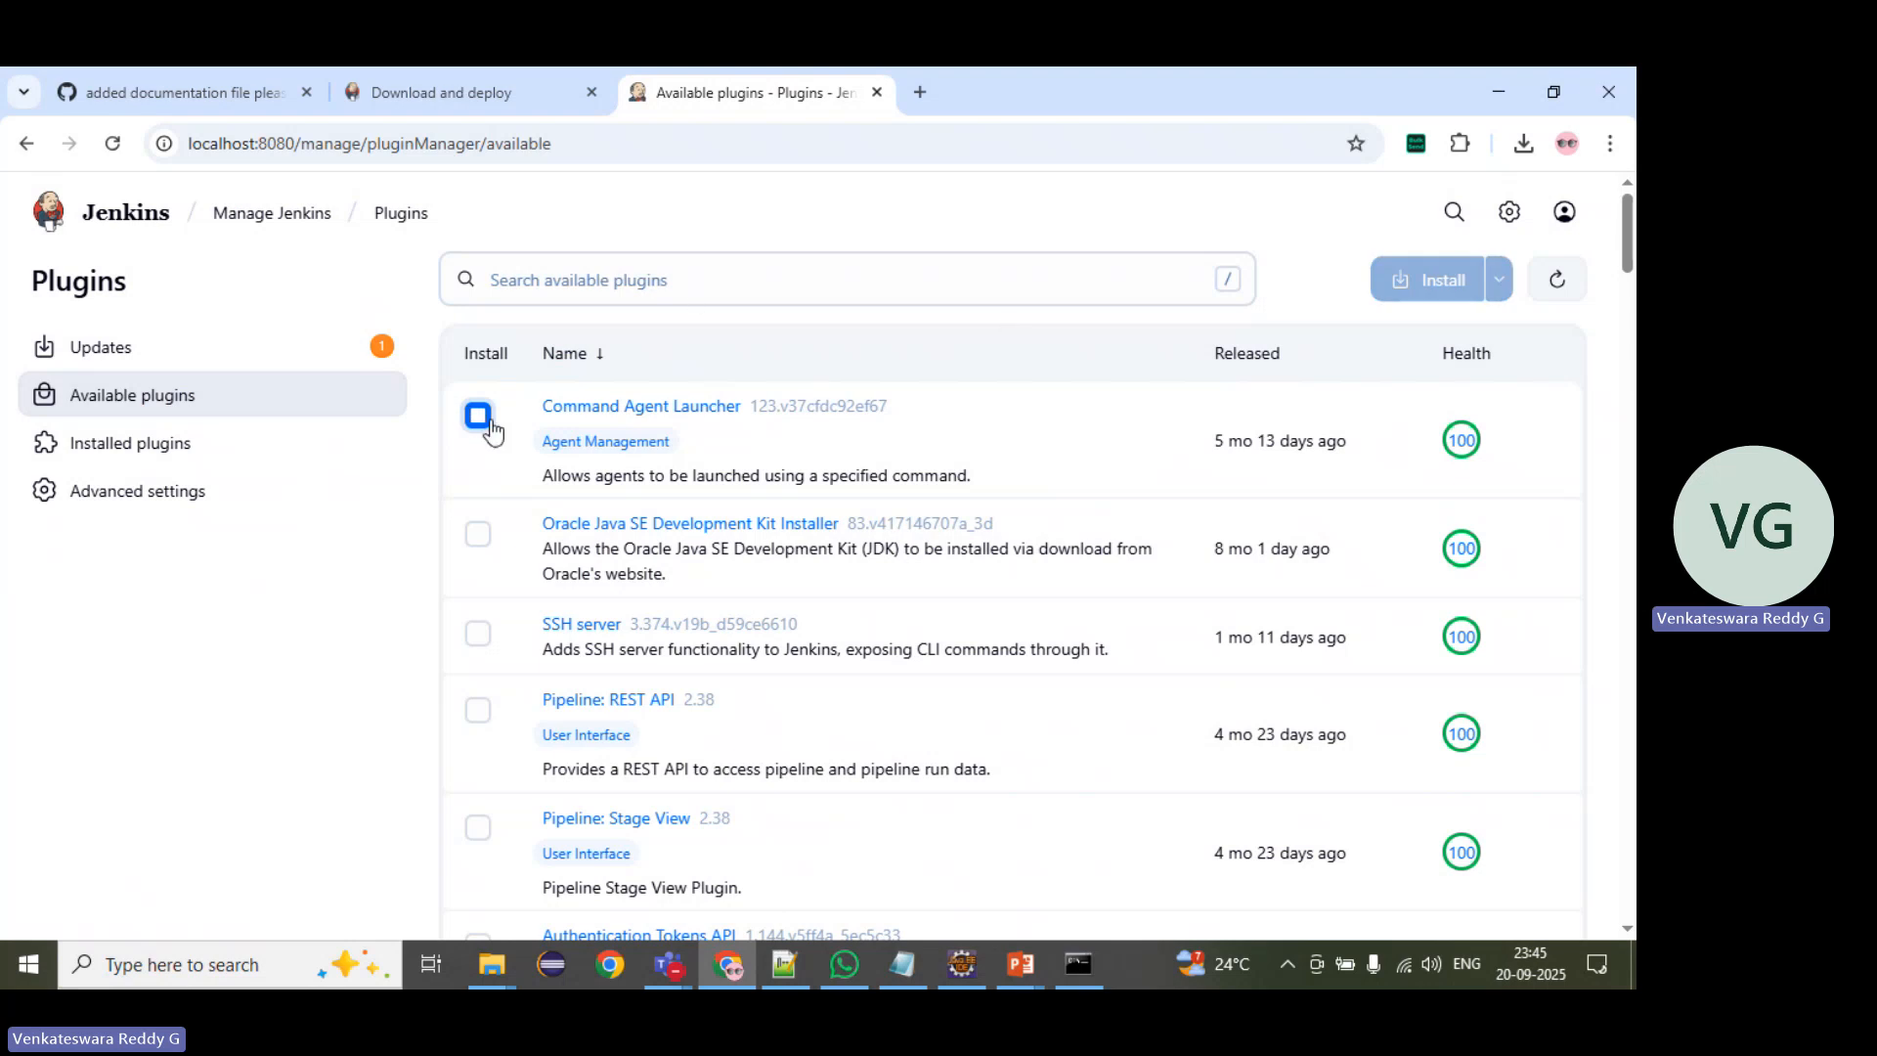
Step: Search for html among the available plugins and among the installed plugins
click(553, 284)
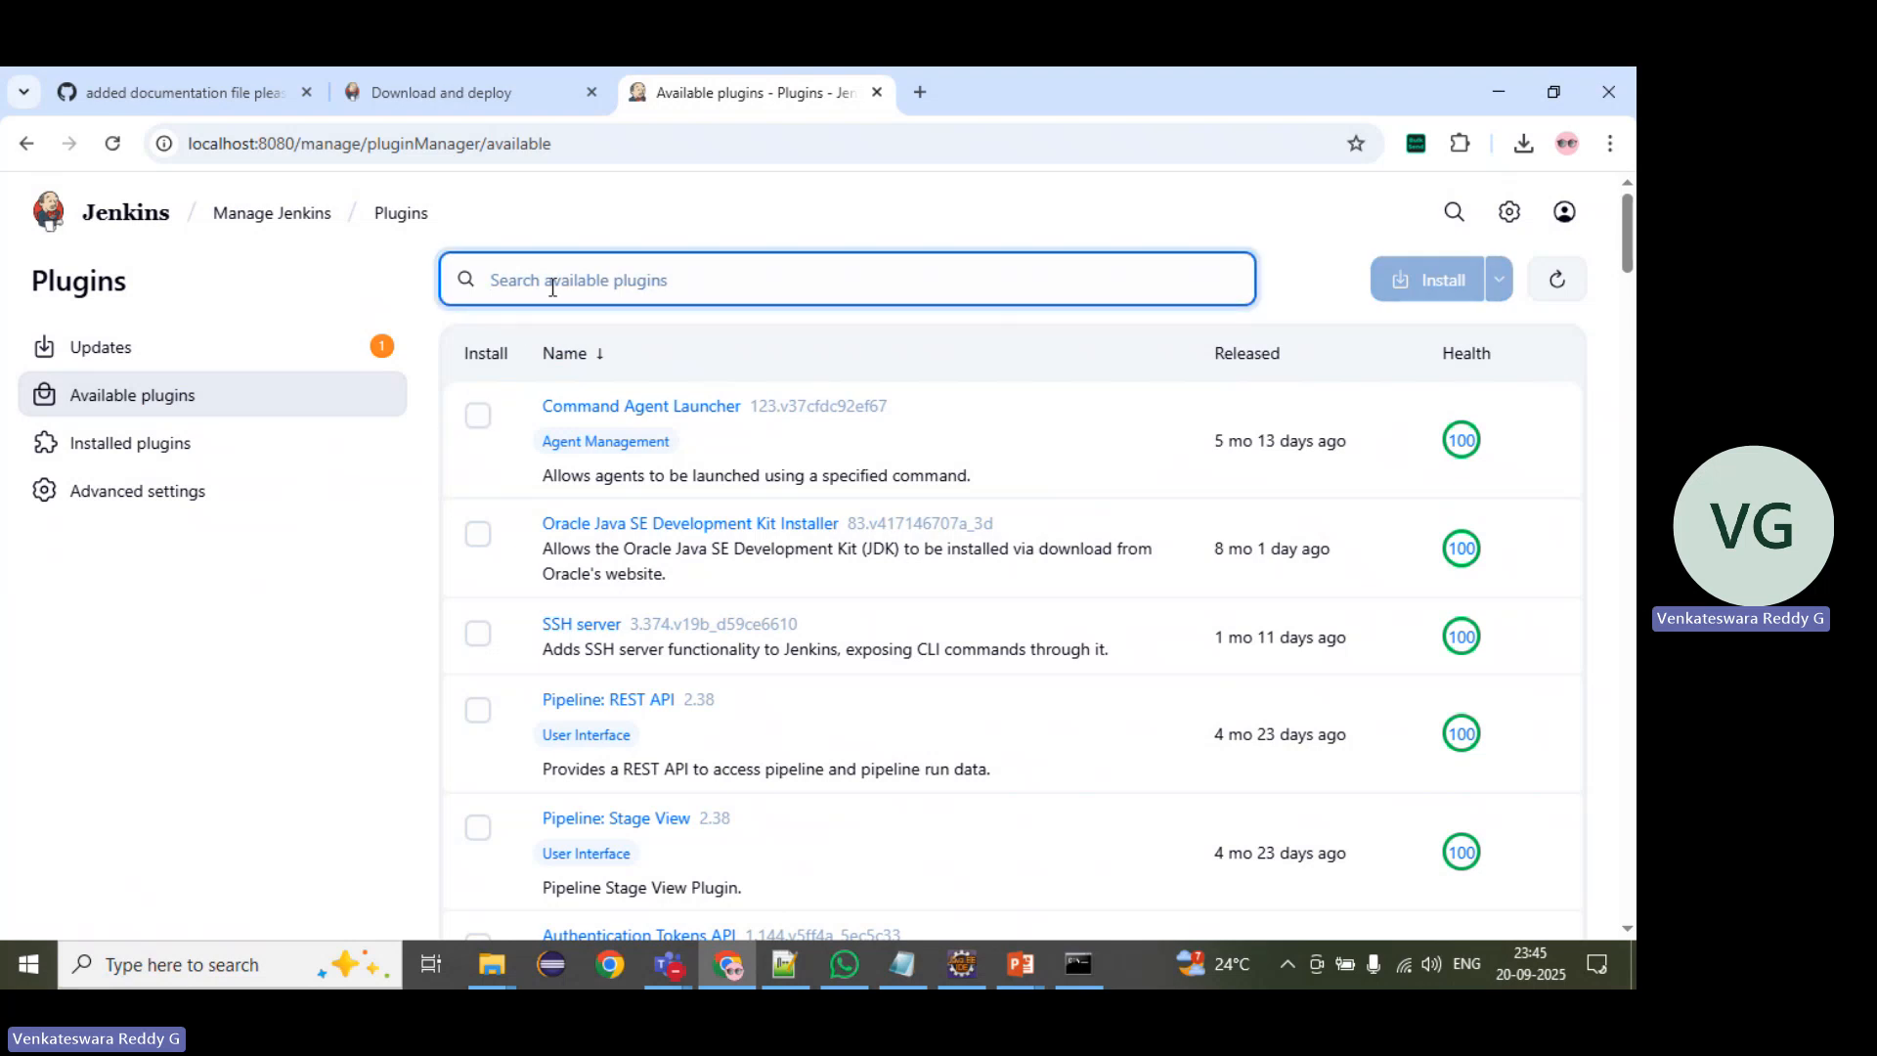
text(html)
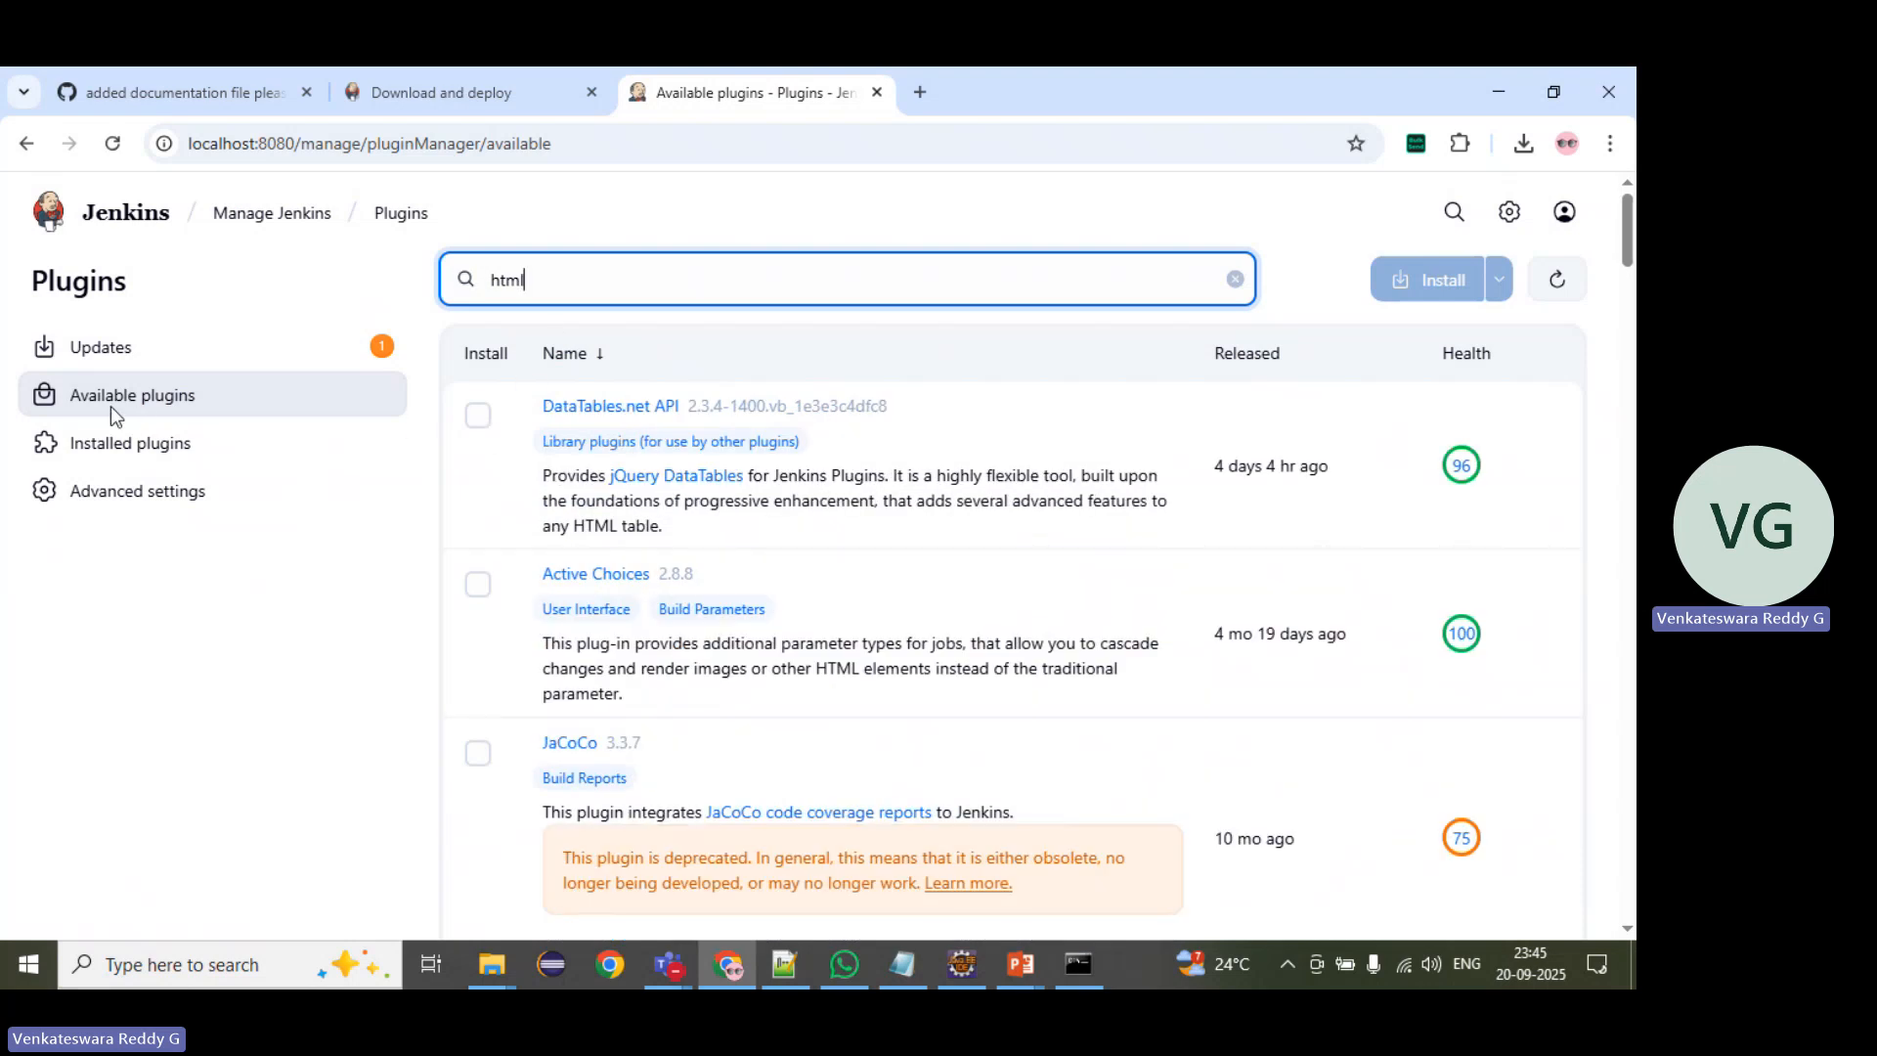
click(127, 442)
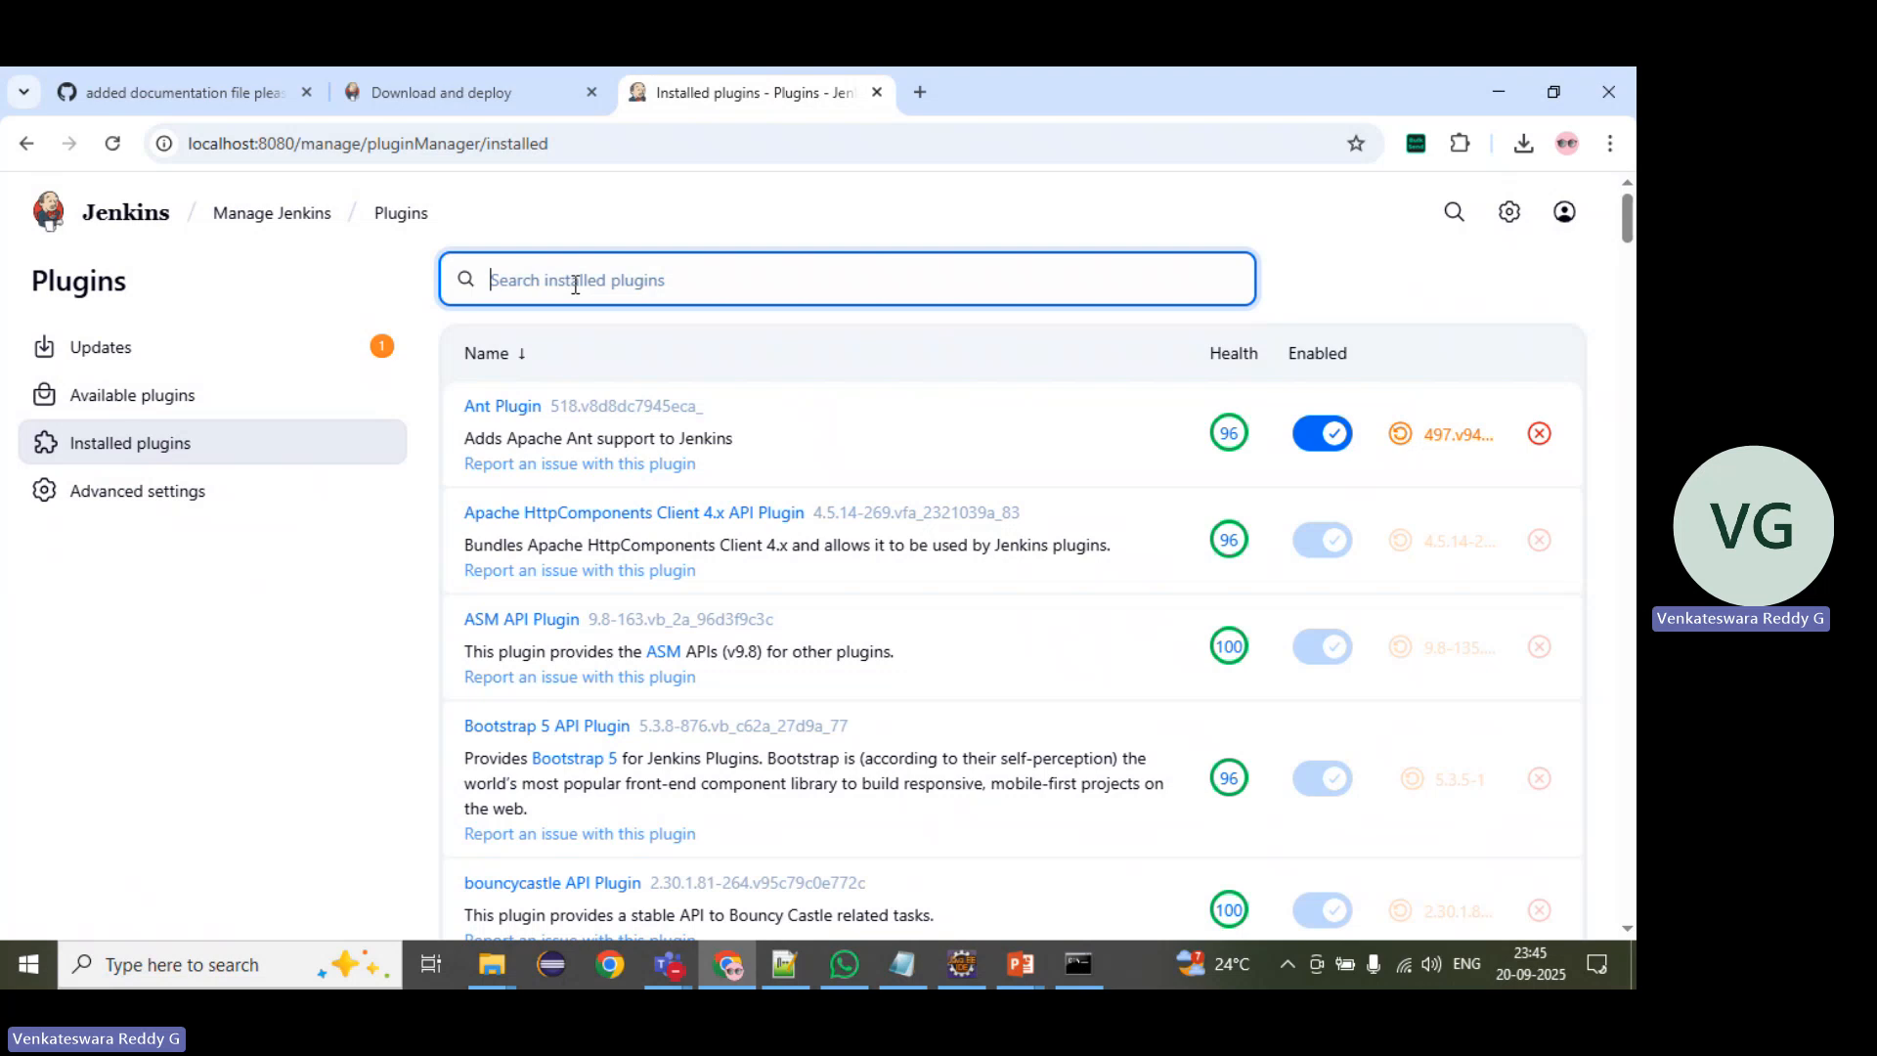
text(html)
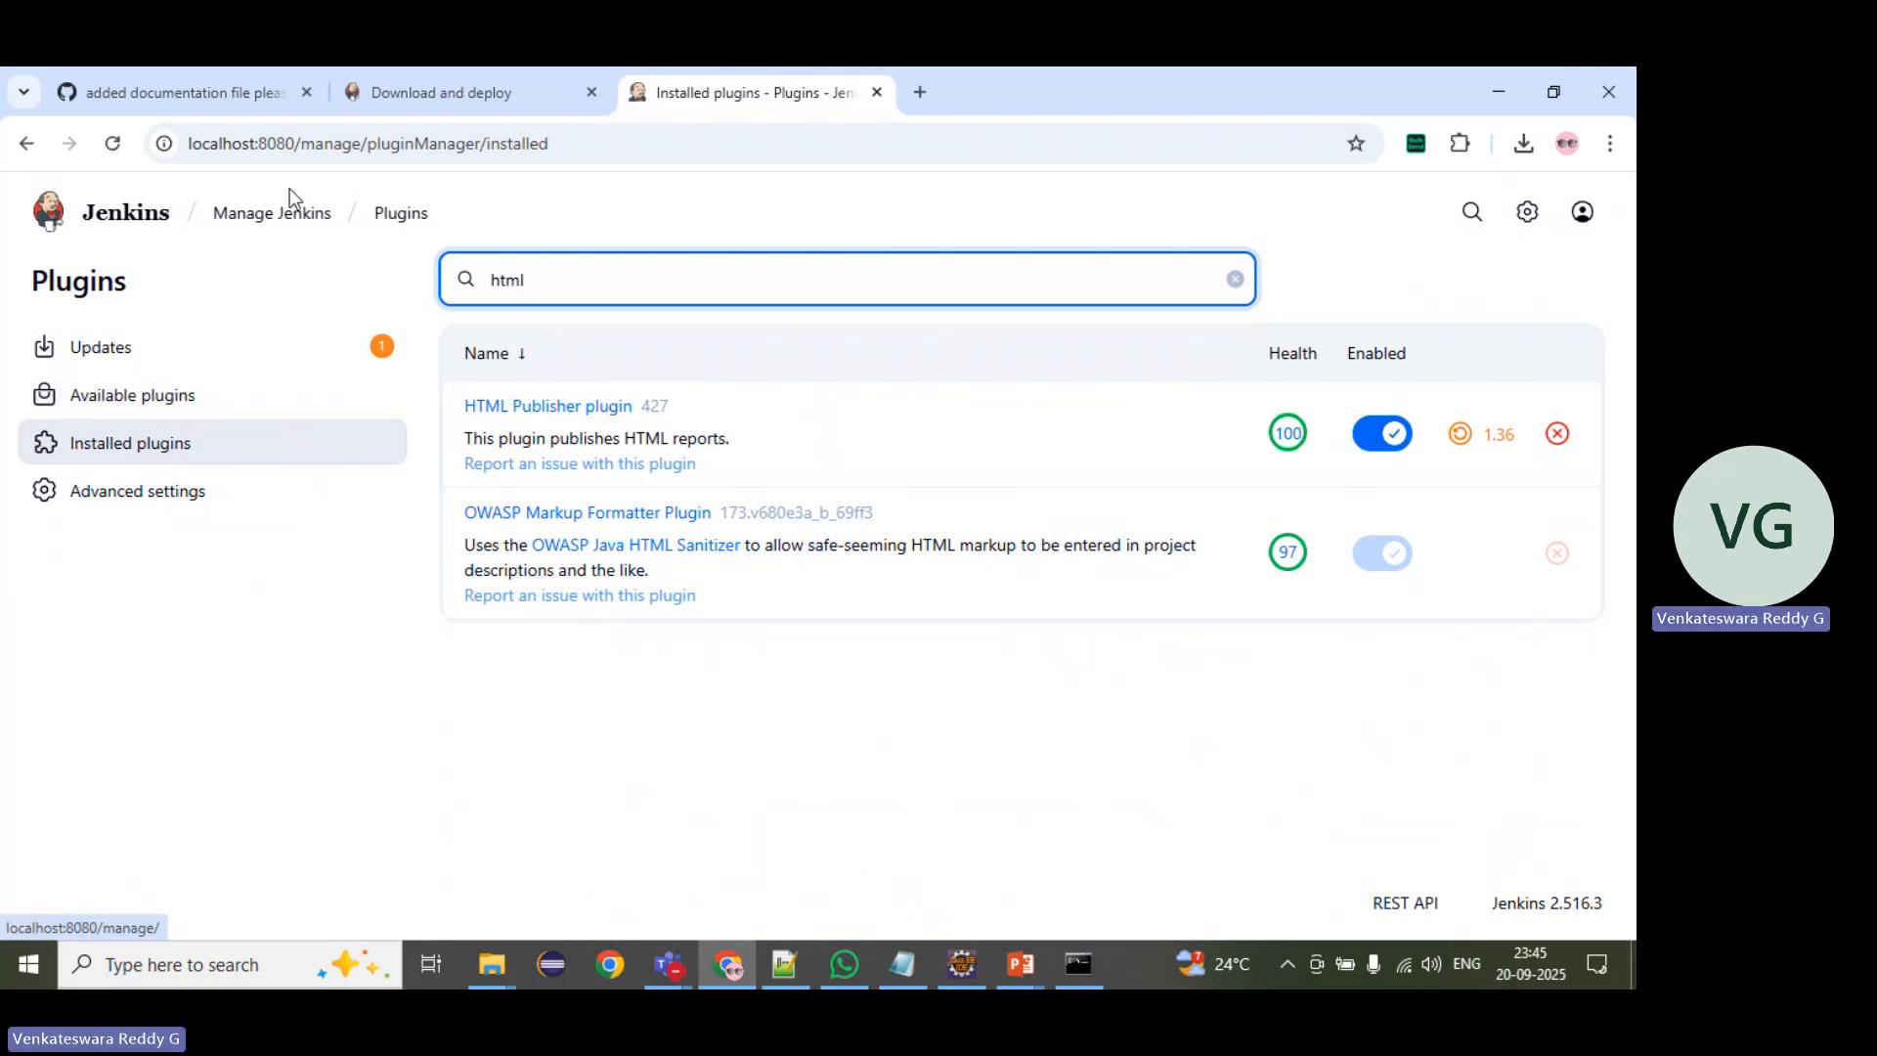
Step: Open the Tools configuration page from Manage Jenkins
mouse_move(292, 220)
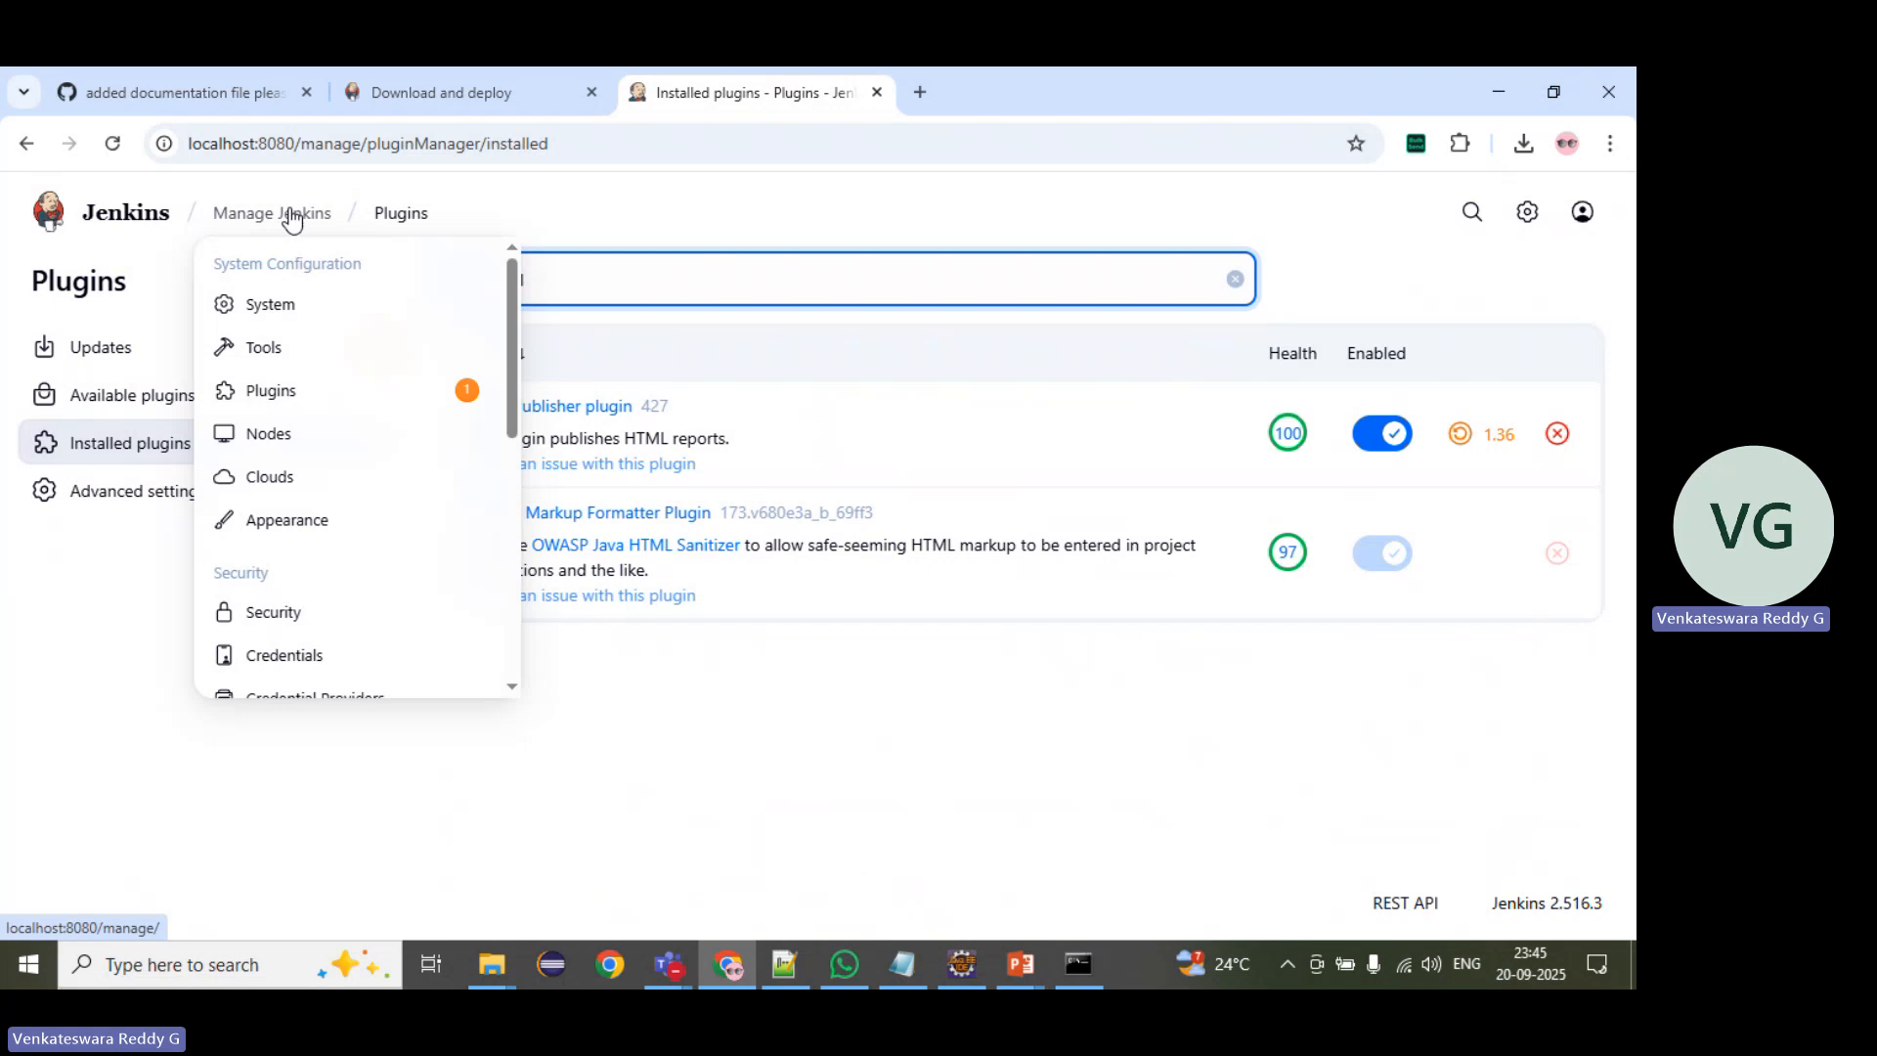
click(291, 215)
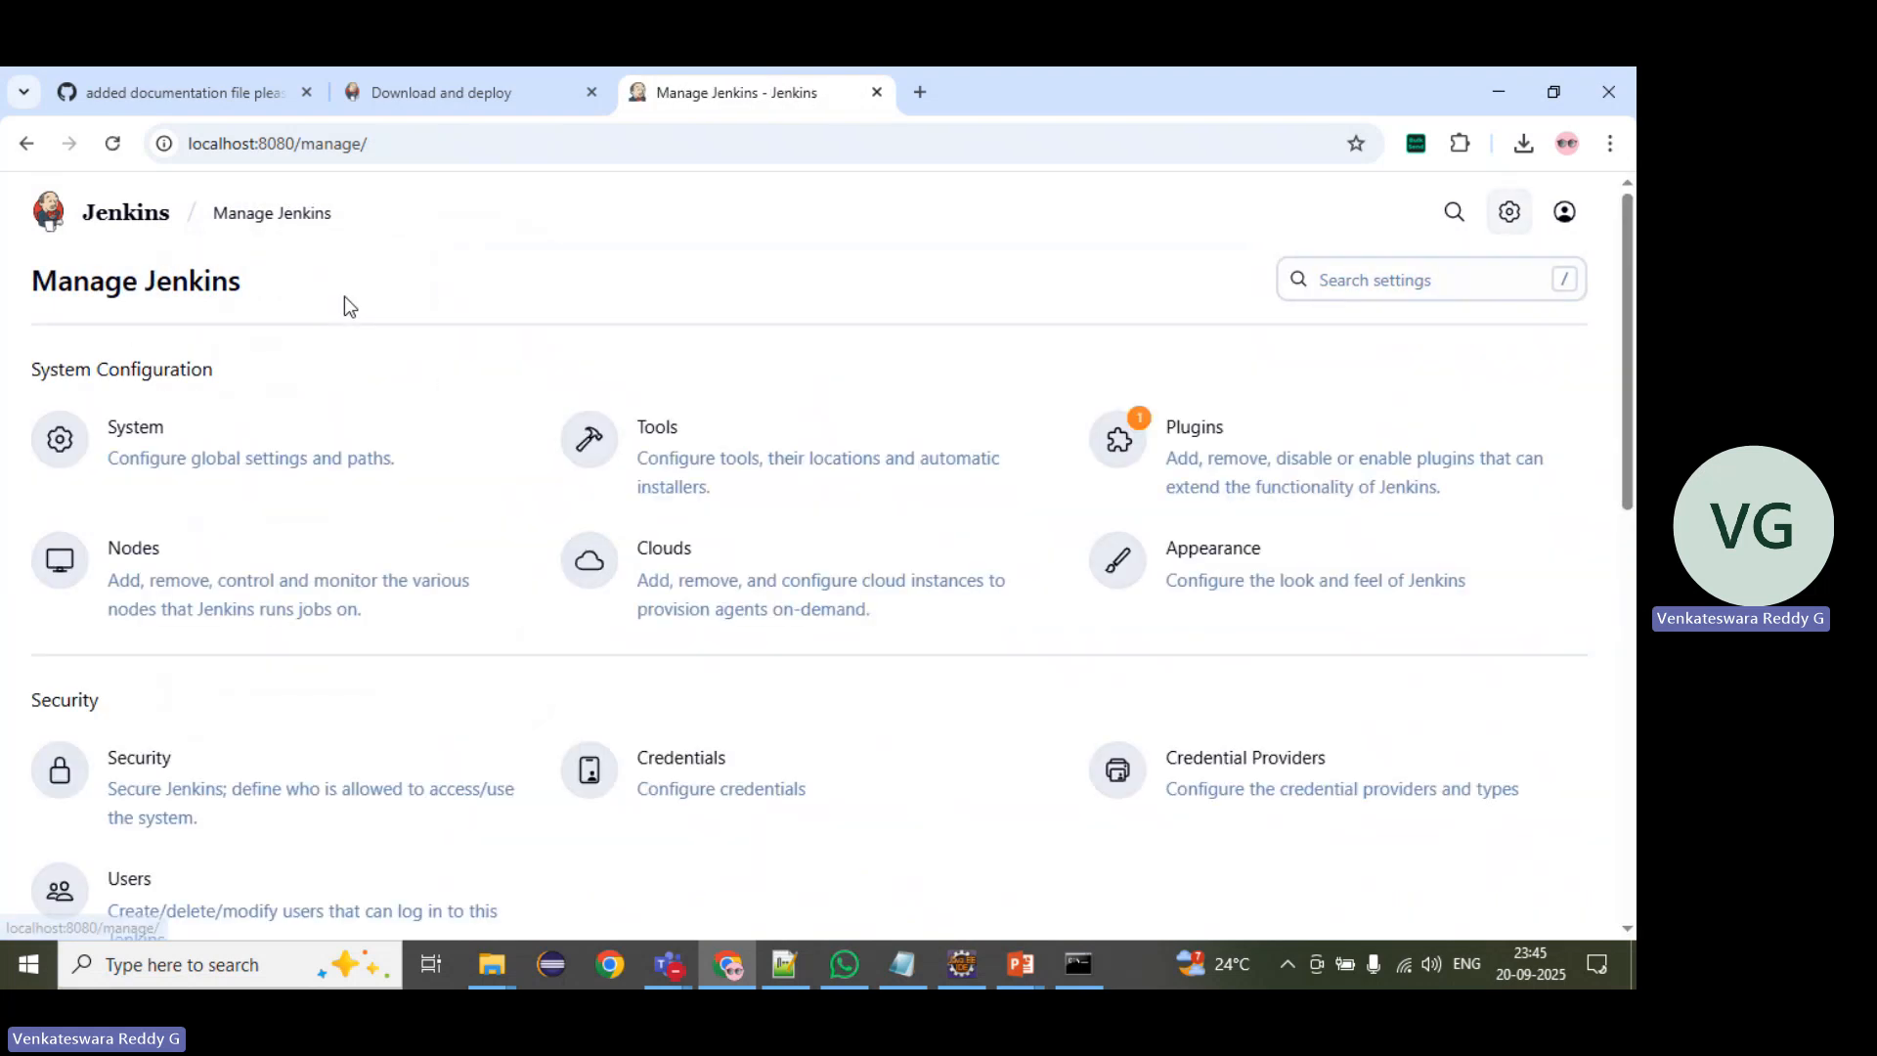
click(732, 442)
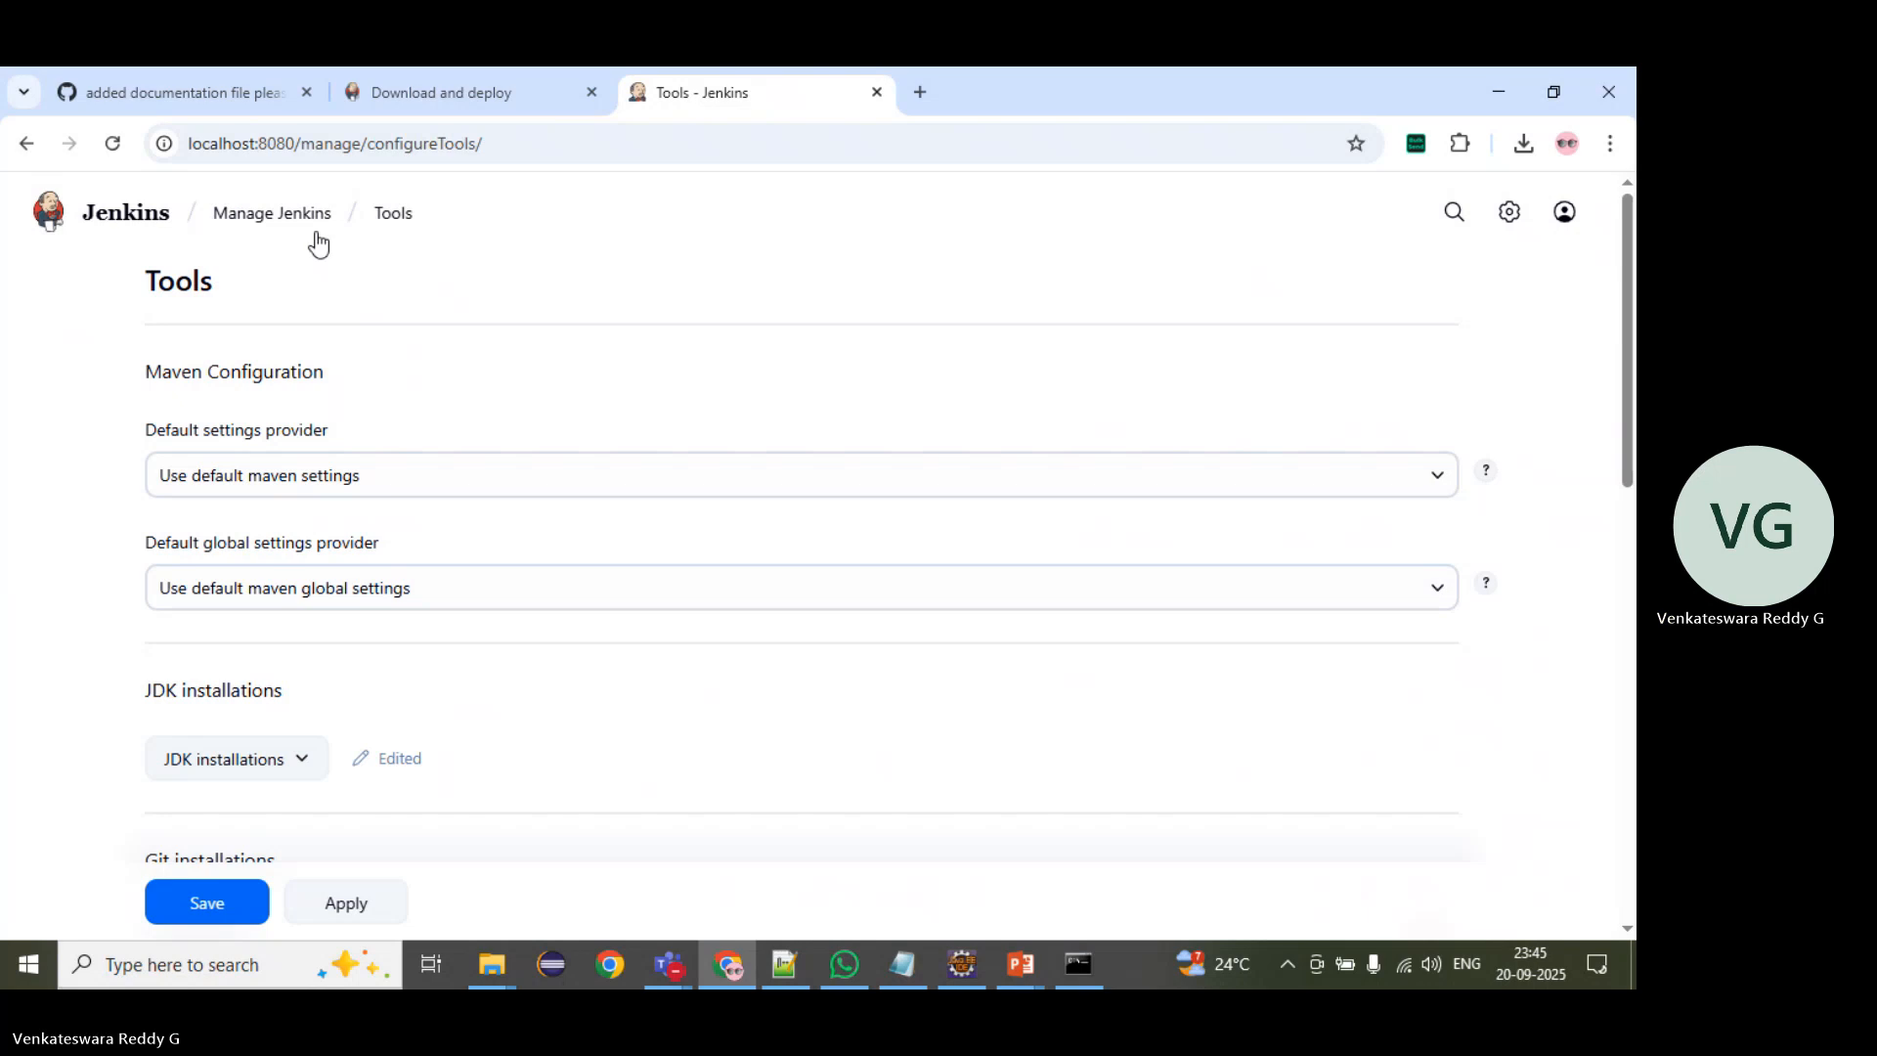
click(1508, 215)
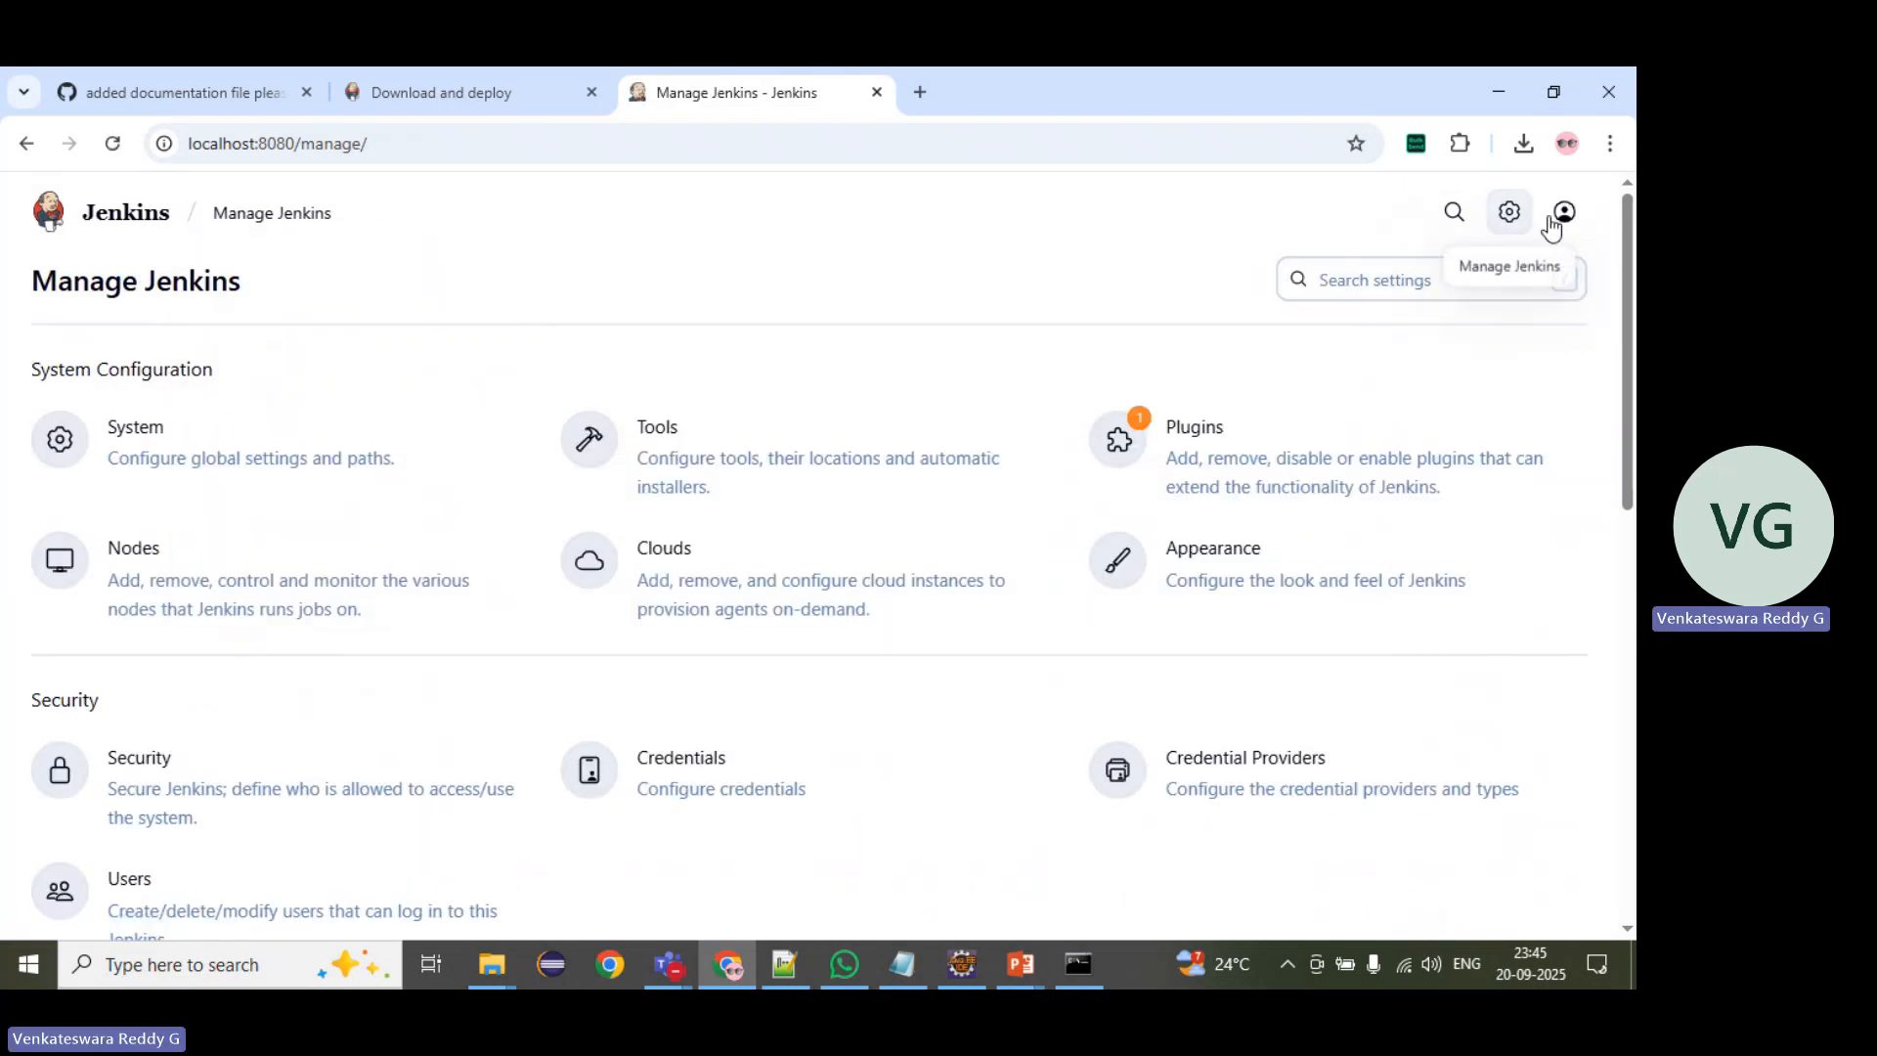
click(737, 434)
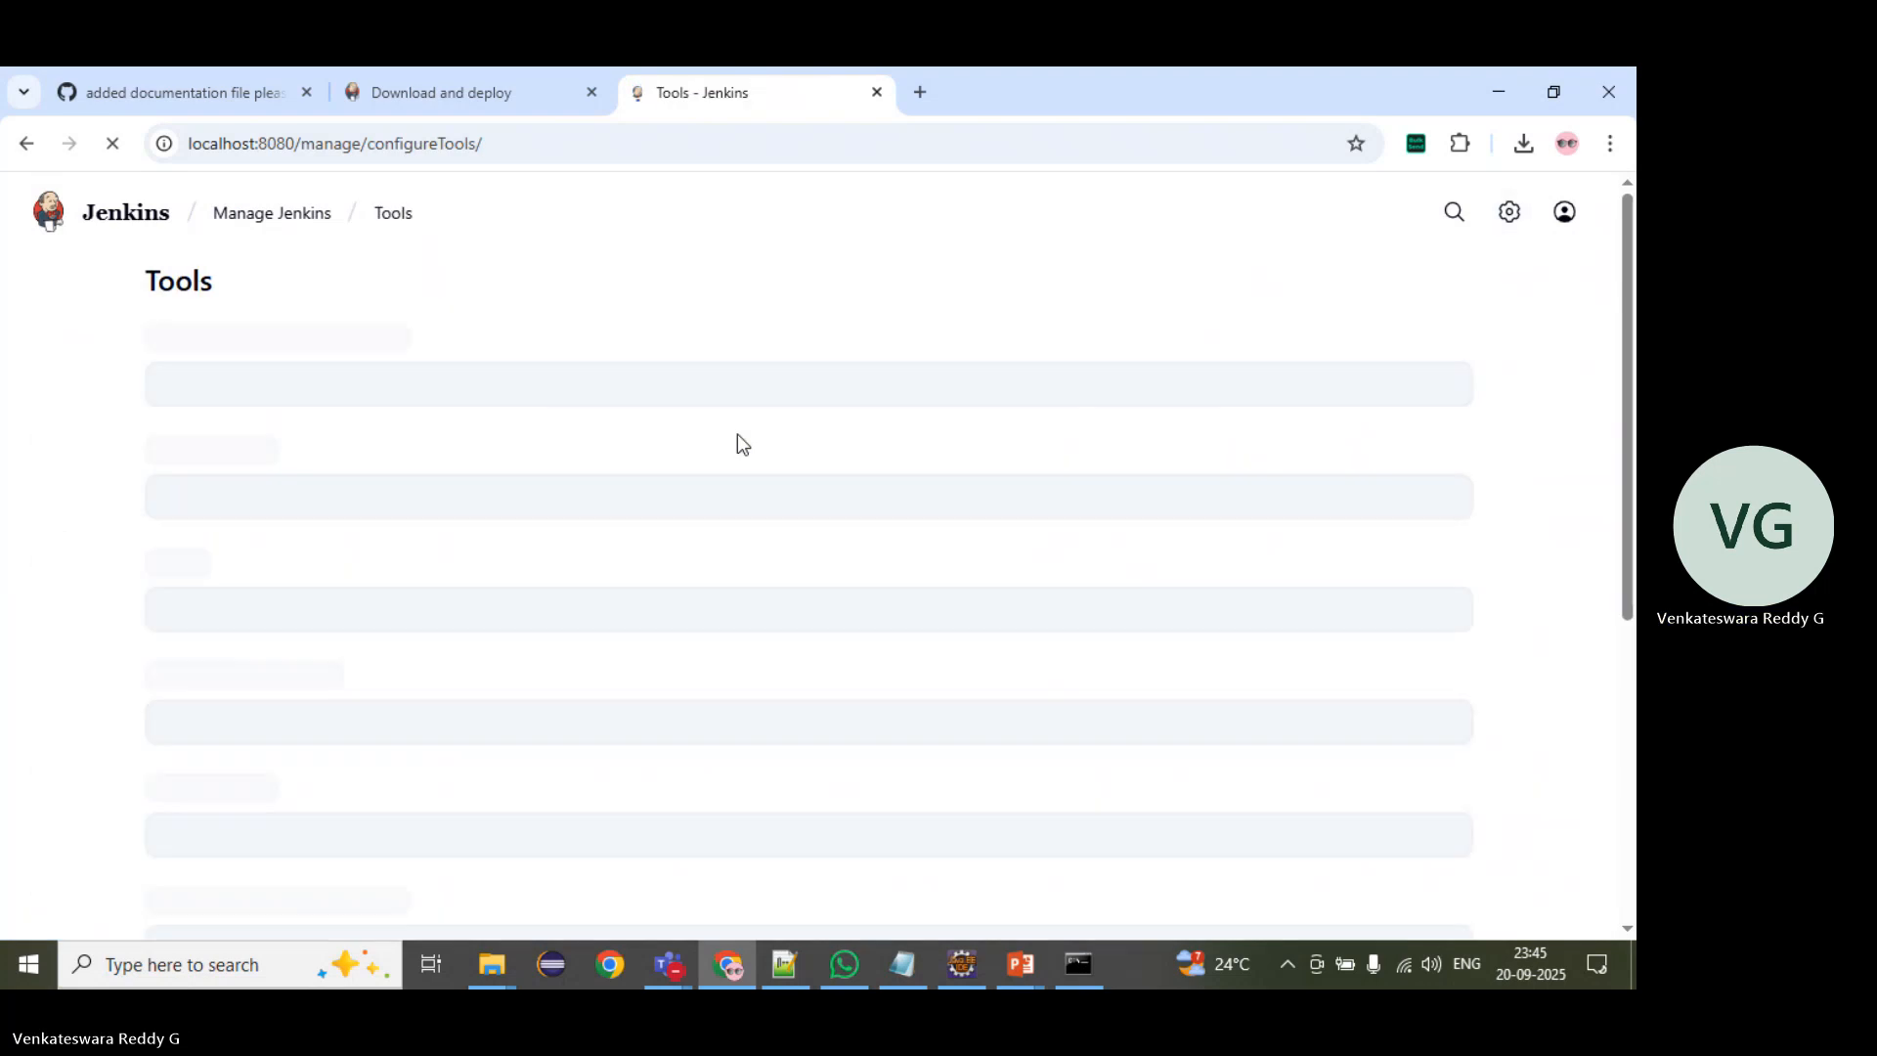
Step: Expand the JDK installations and select the JDK name text to examine it
scroll(733, 448, down, 2)
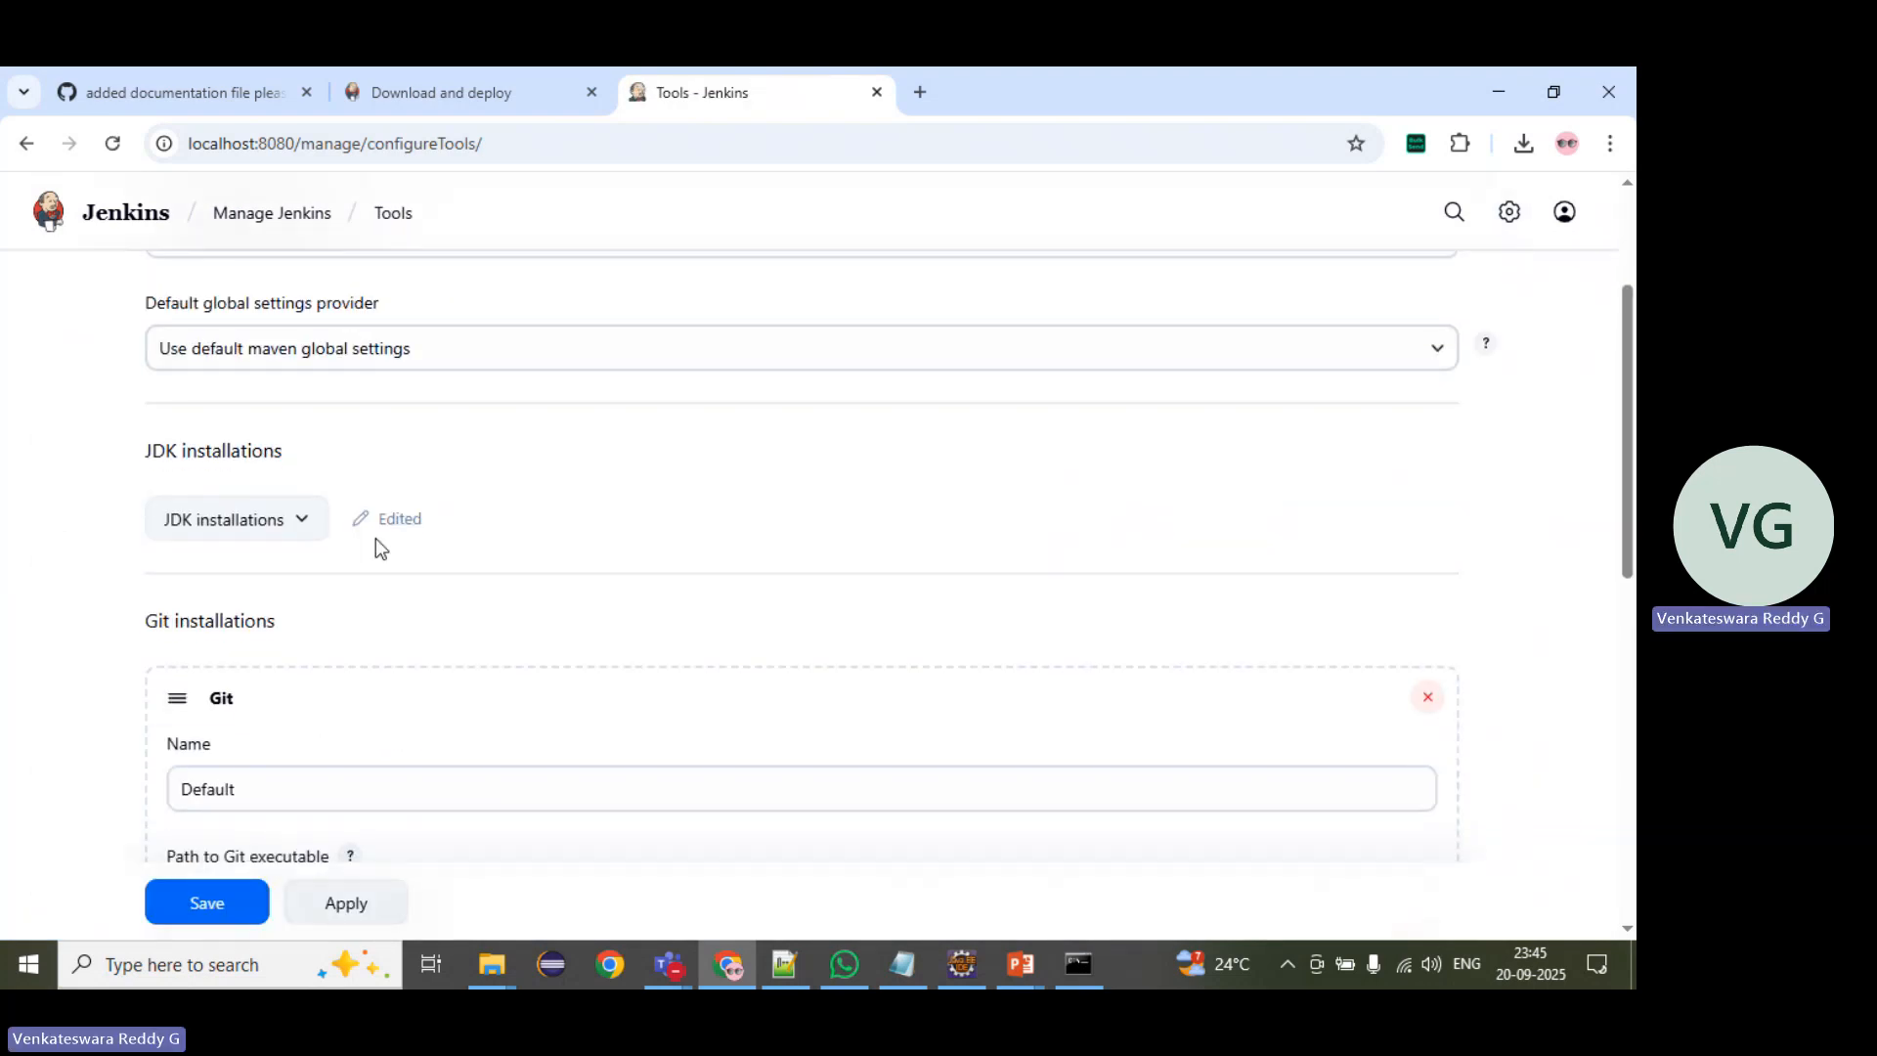
click(237, 538)
scroll(180, 630, down, 1)
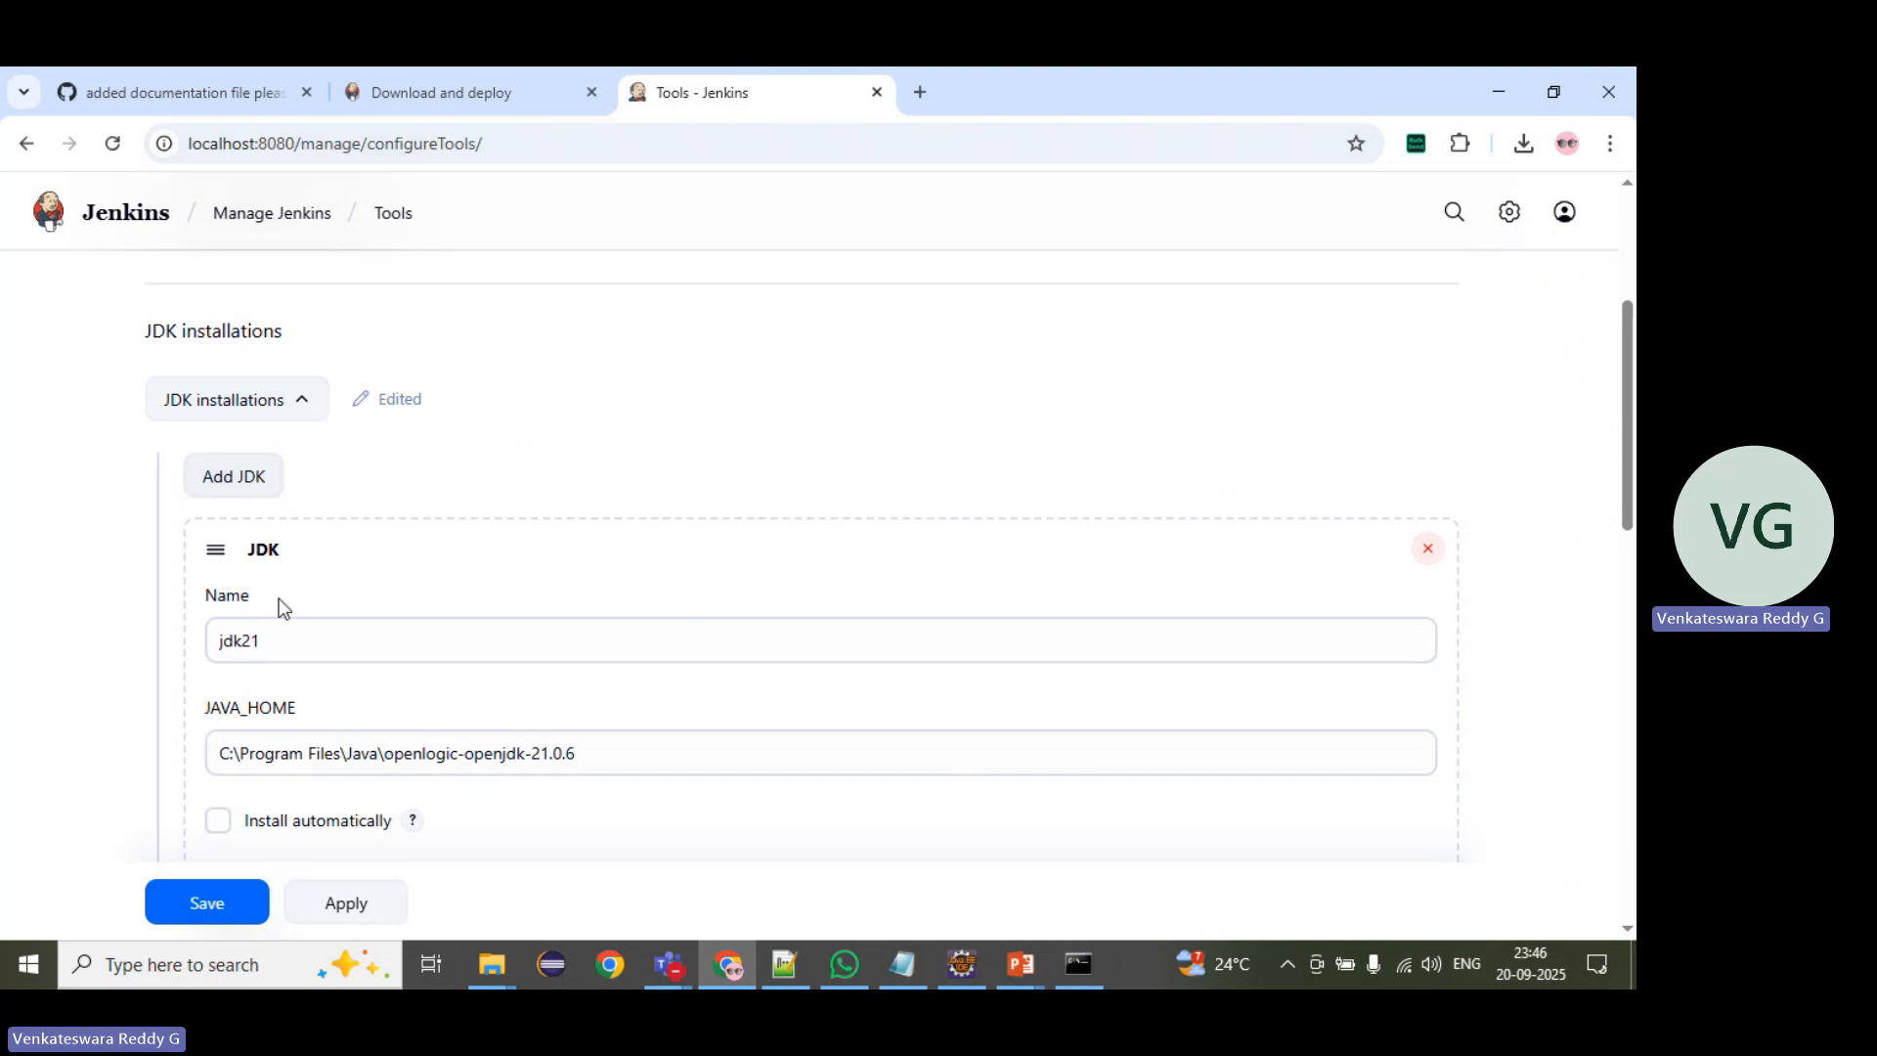
click(270, 635)
double_click(217, 635)
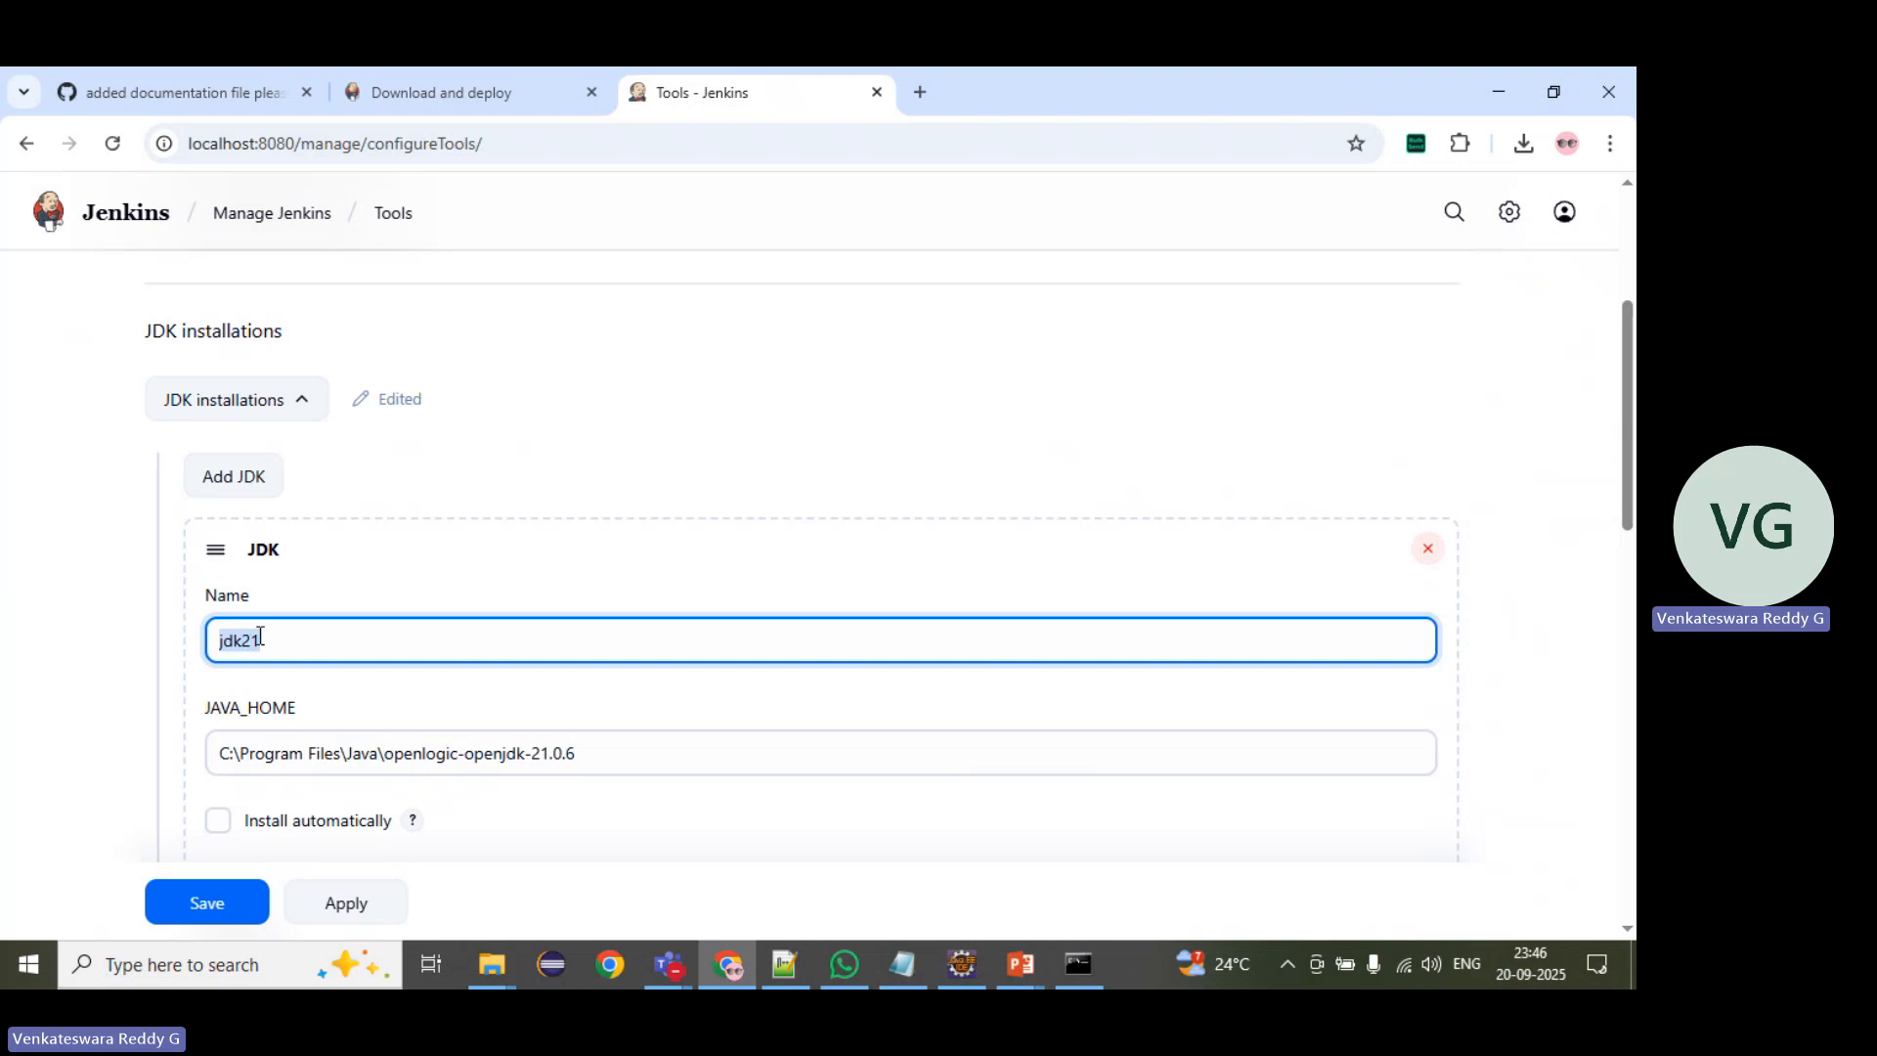
Step: Select the JAVA_HOME path of the JDK installation to examine it
scroll(342, 614, down, 1)
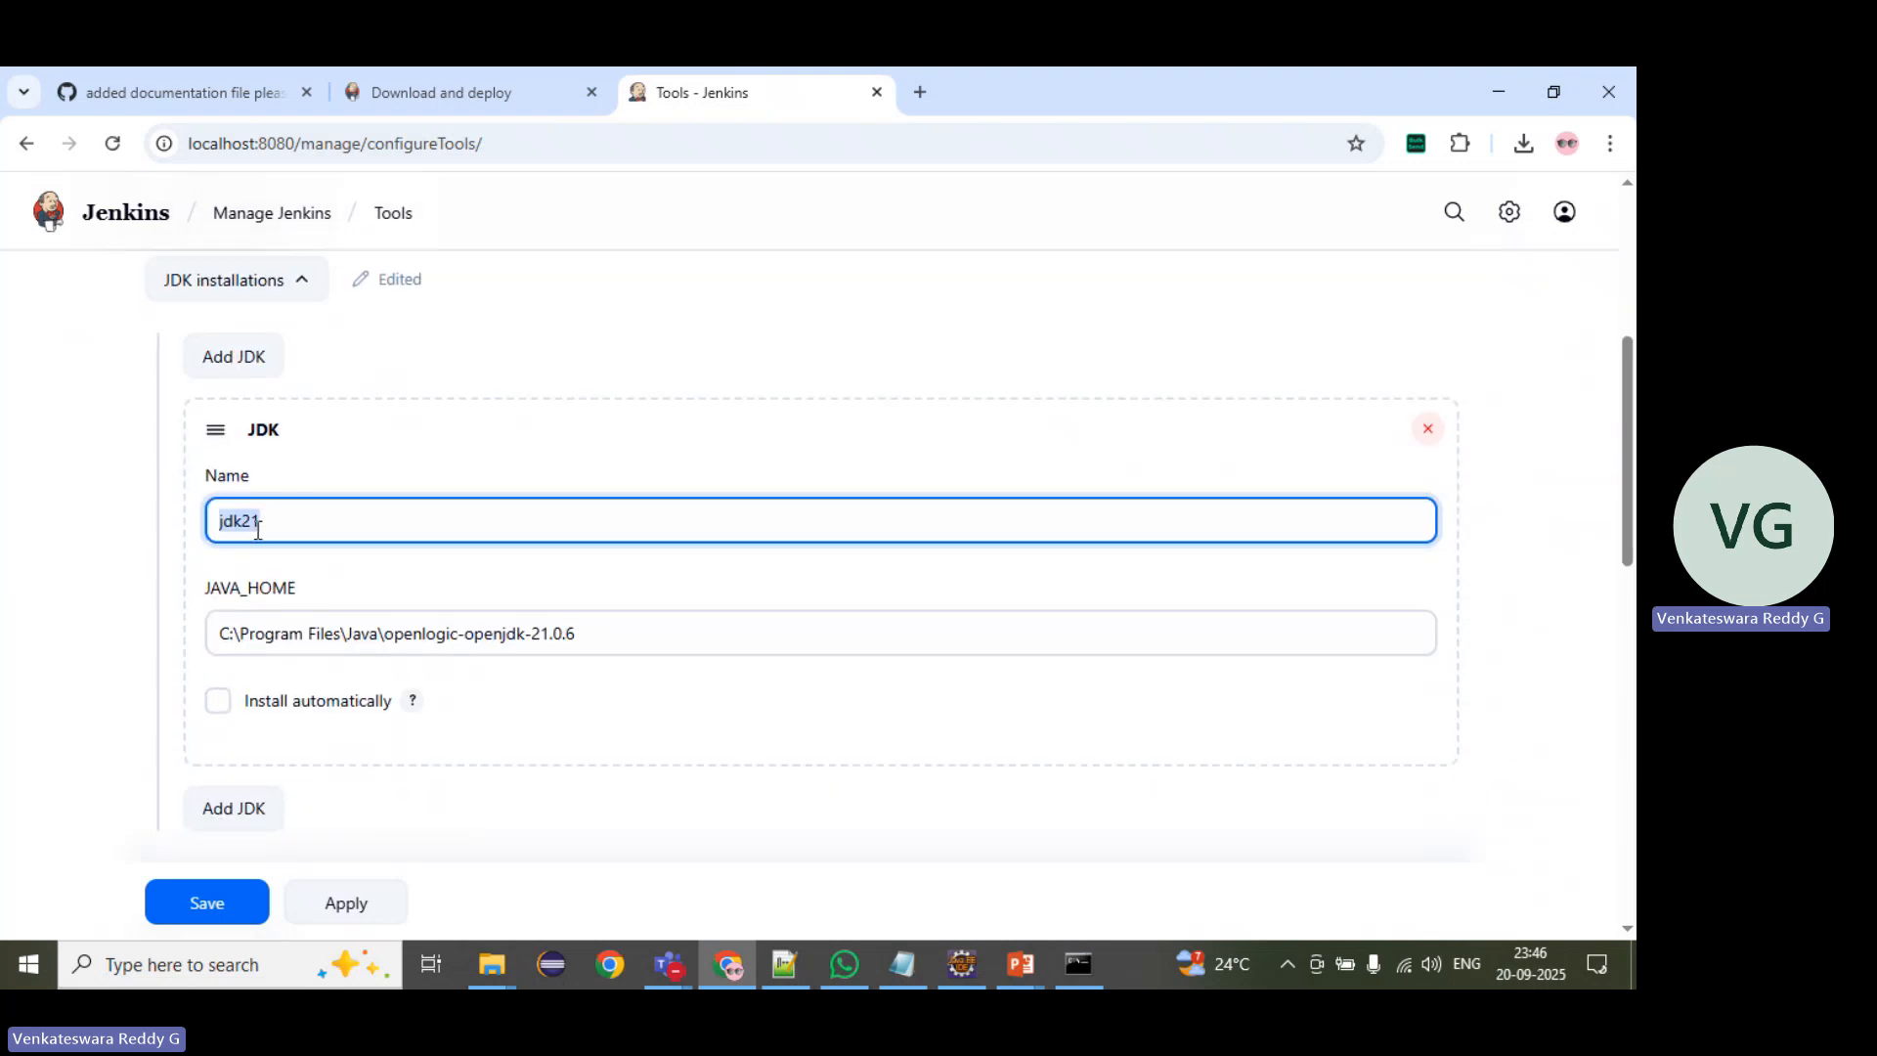
drag(596, 642, 127, 642)
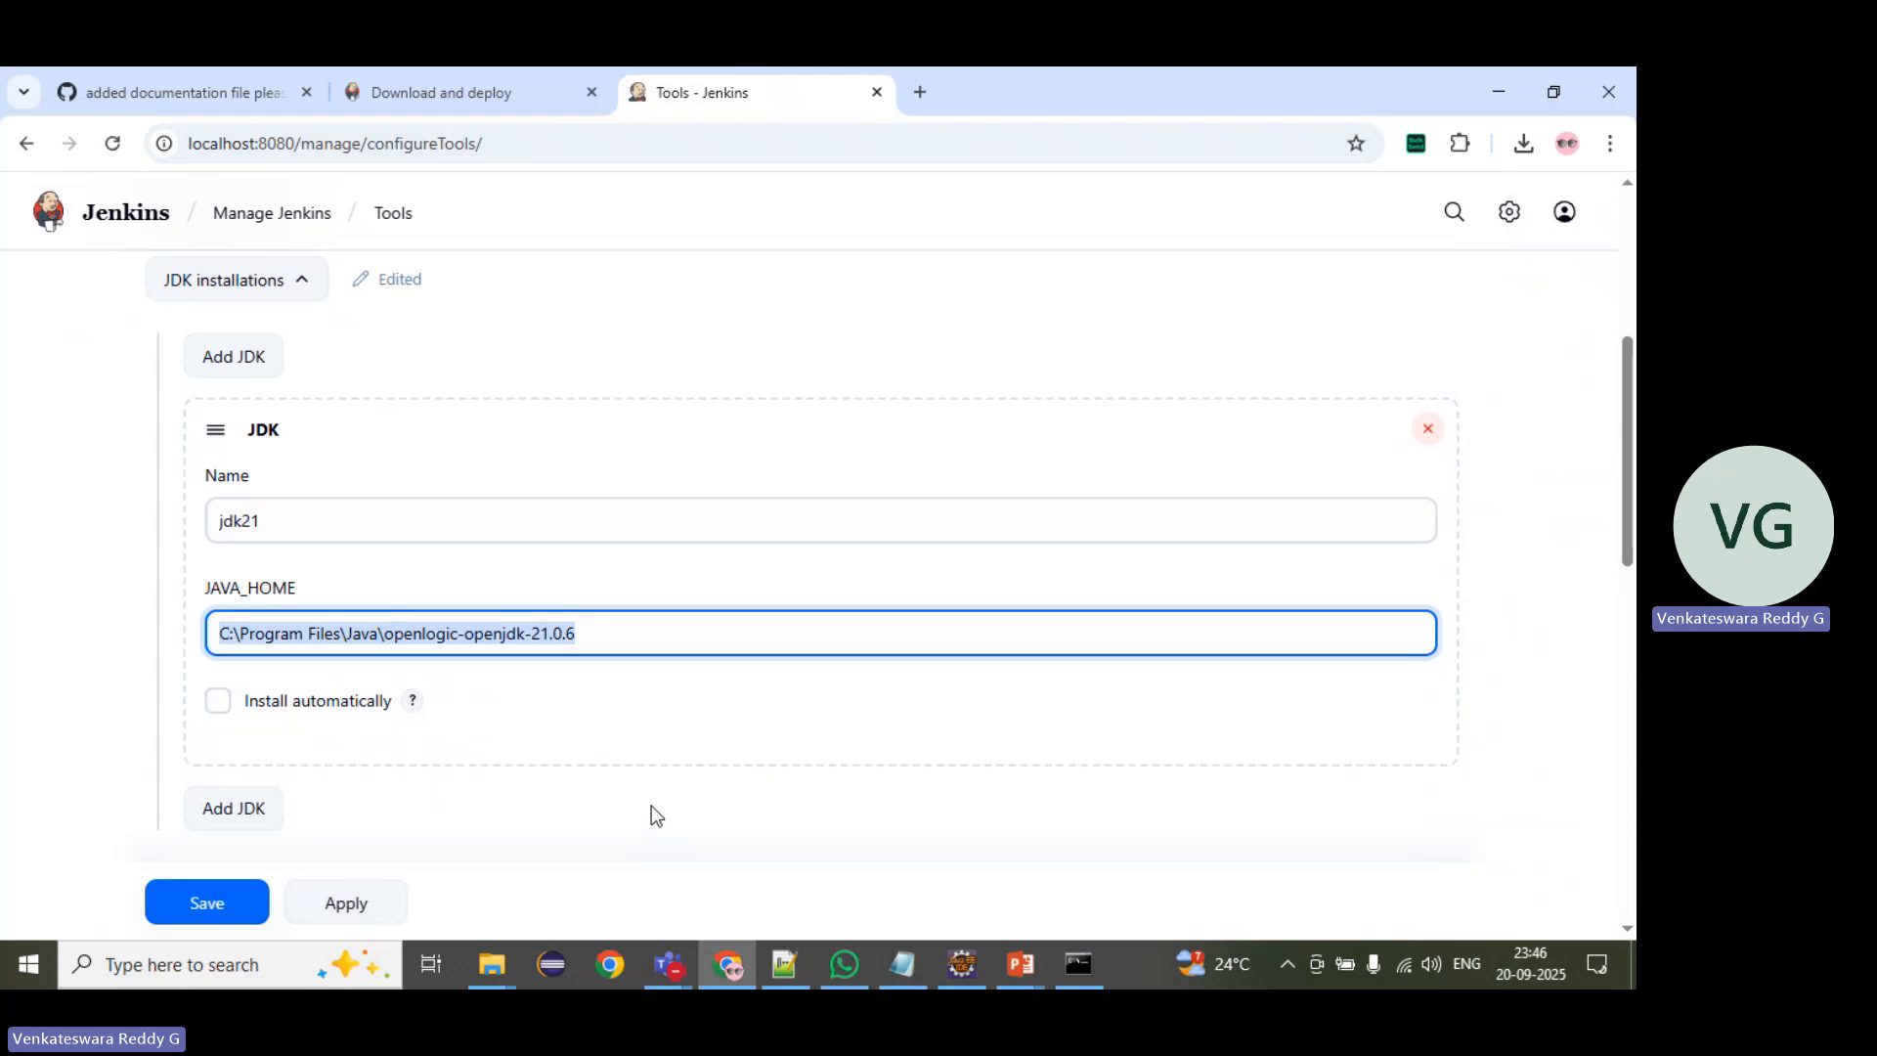
click(384, 632)
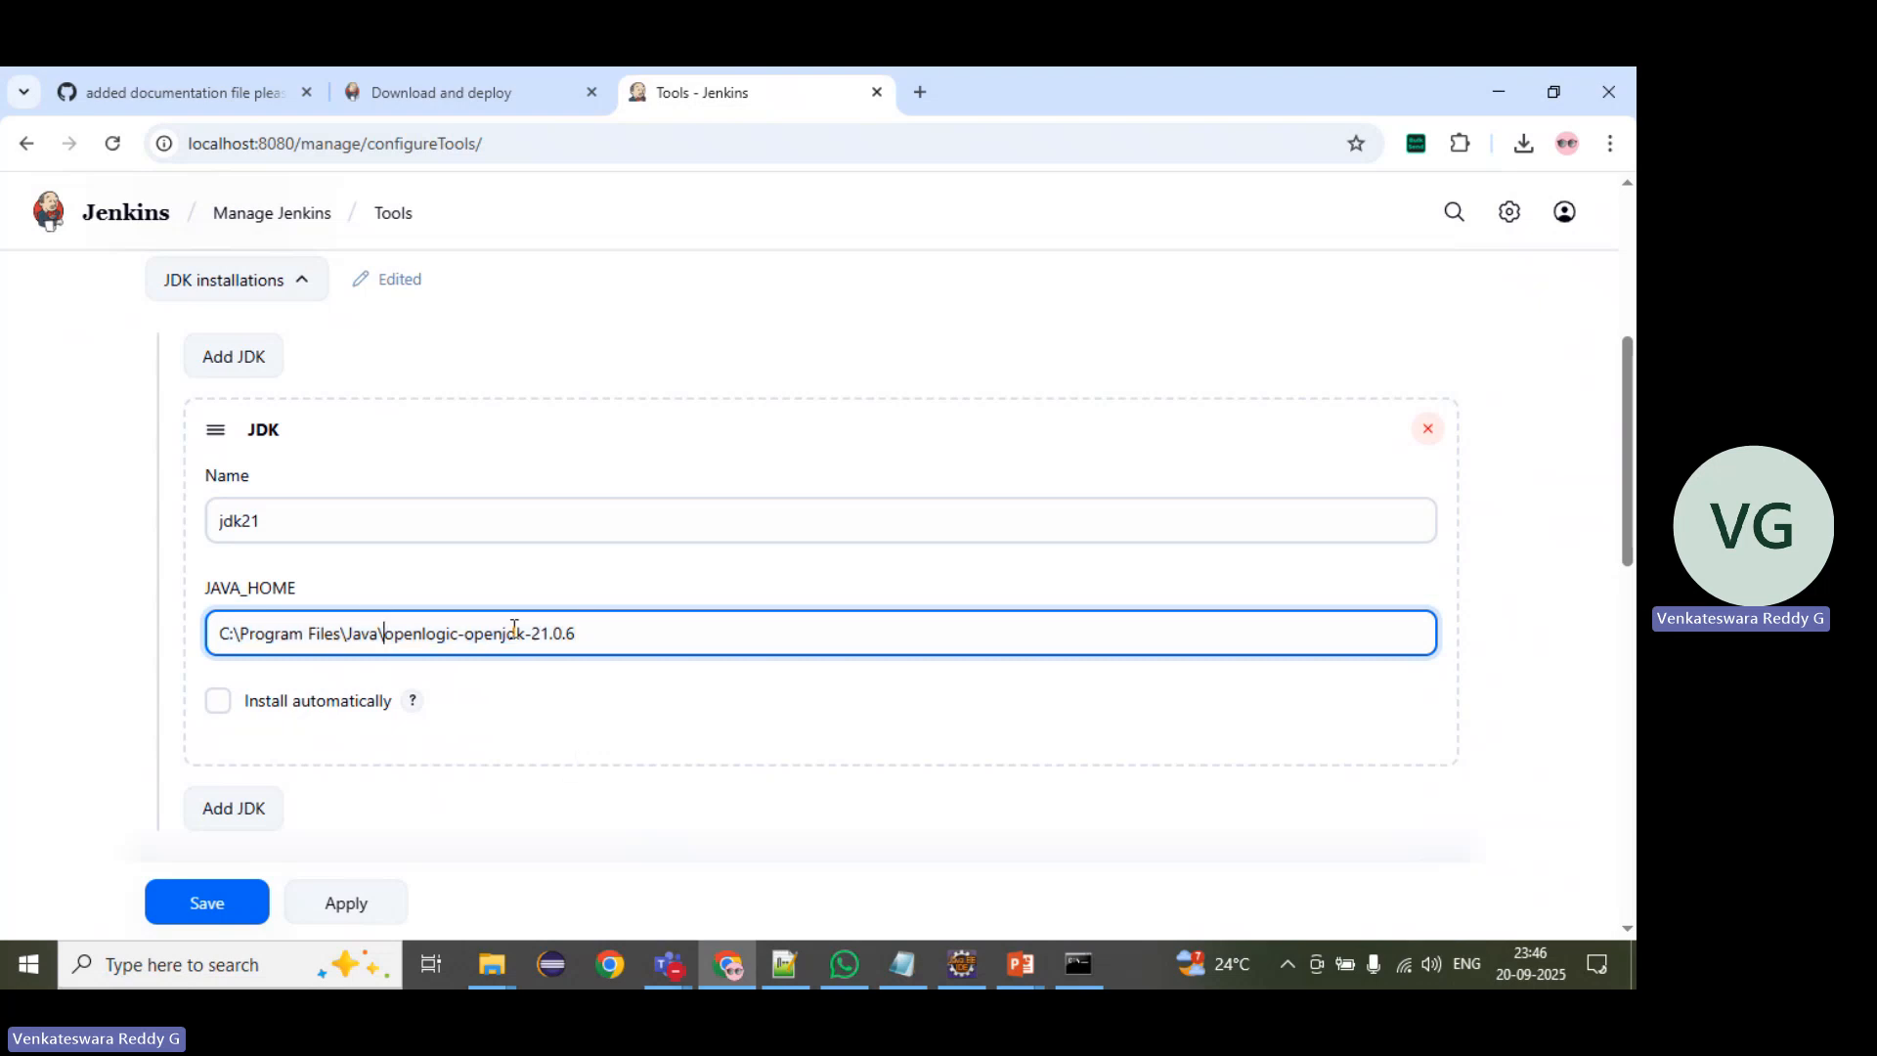
drag(657, 637, 185, 627)
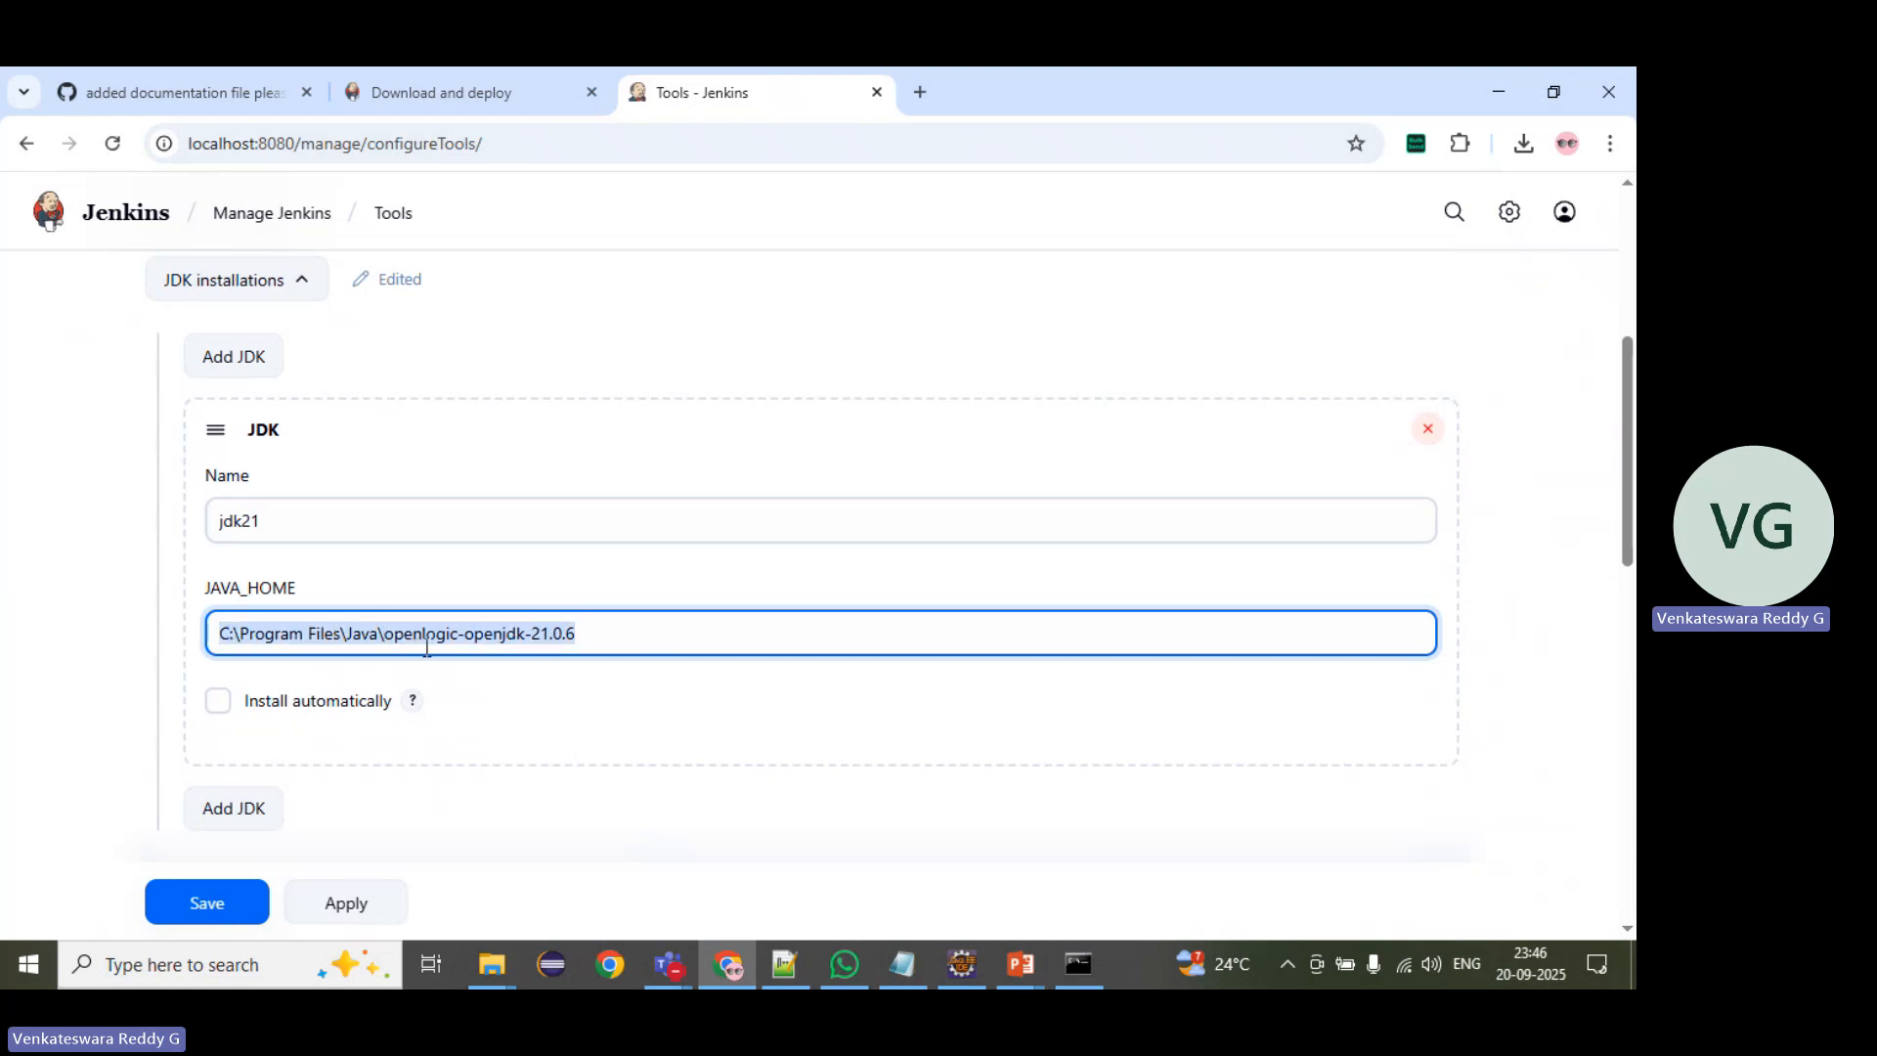
click(459, 643)
drag(231, 635, 39, 642)
click(651, 638)
Step: Rename the Git installation as Git
scroll(40, 642, down, 5)
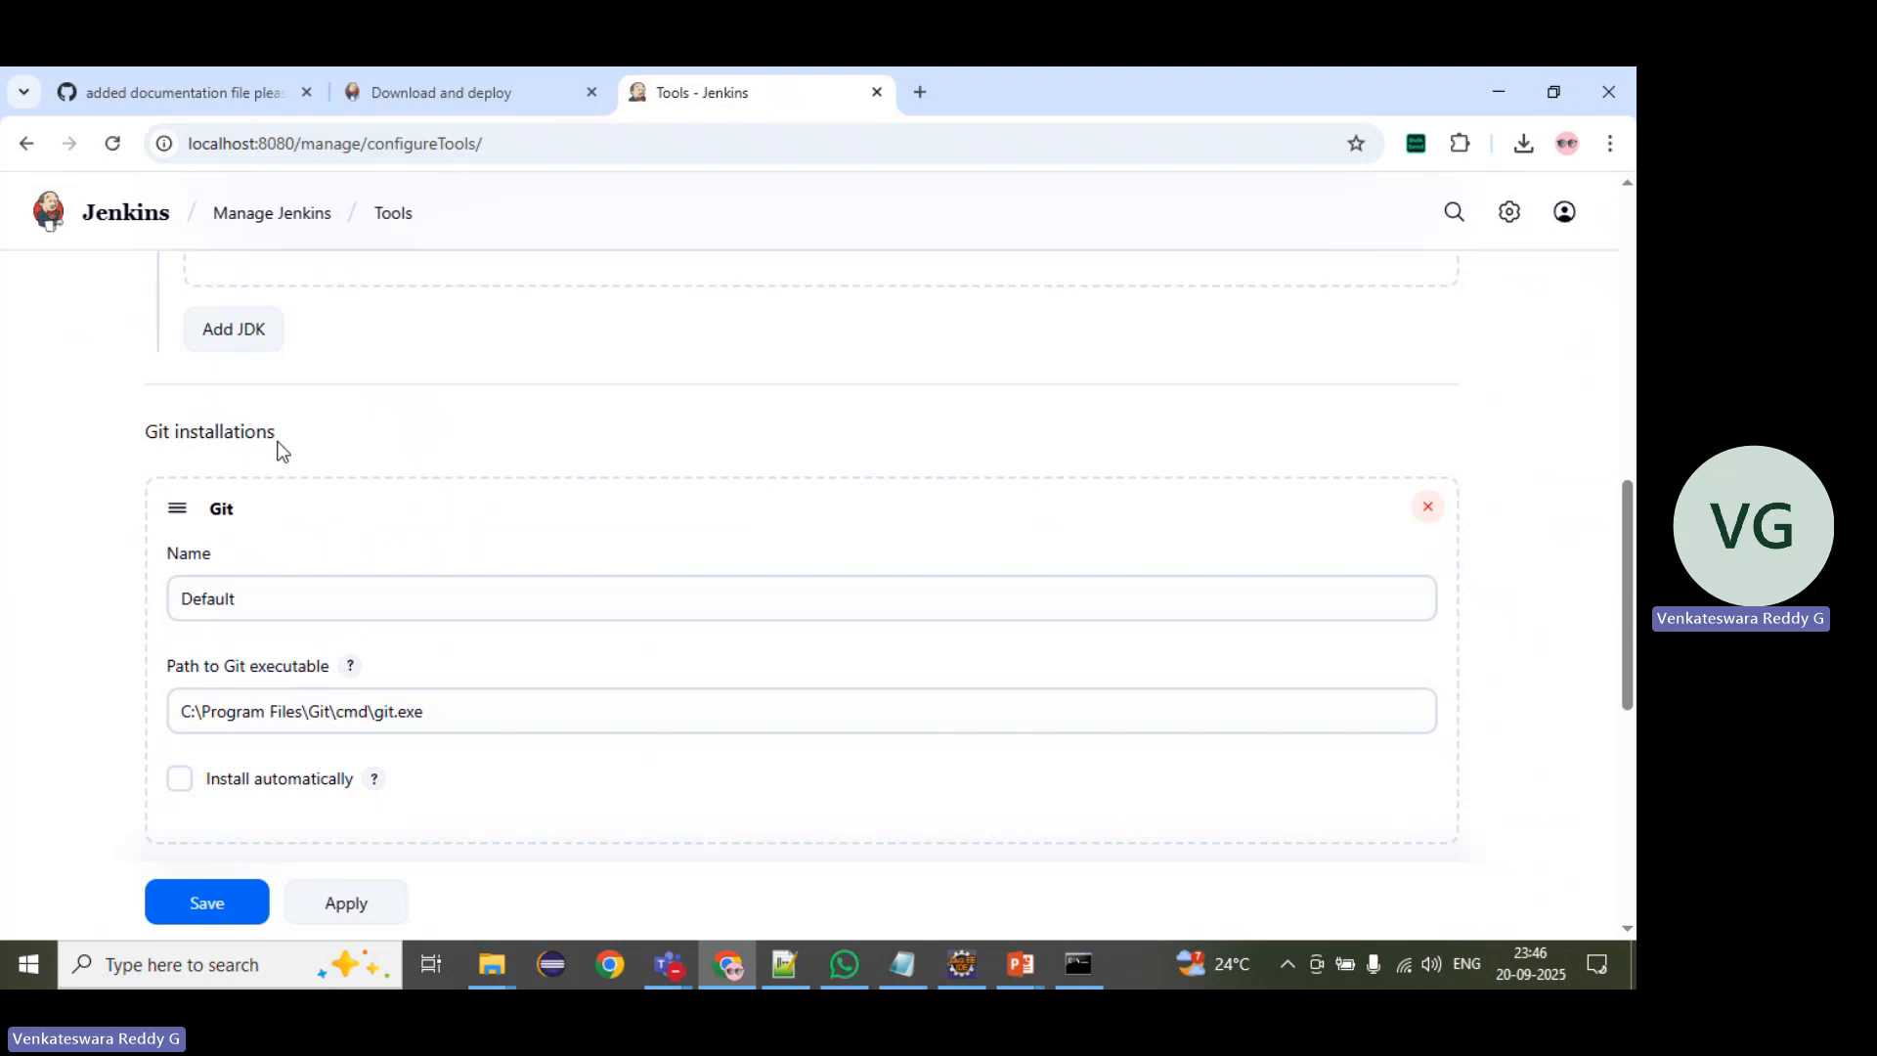
click(298, 587)
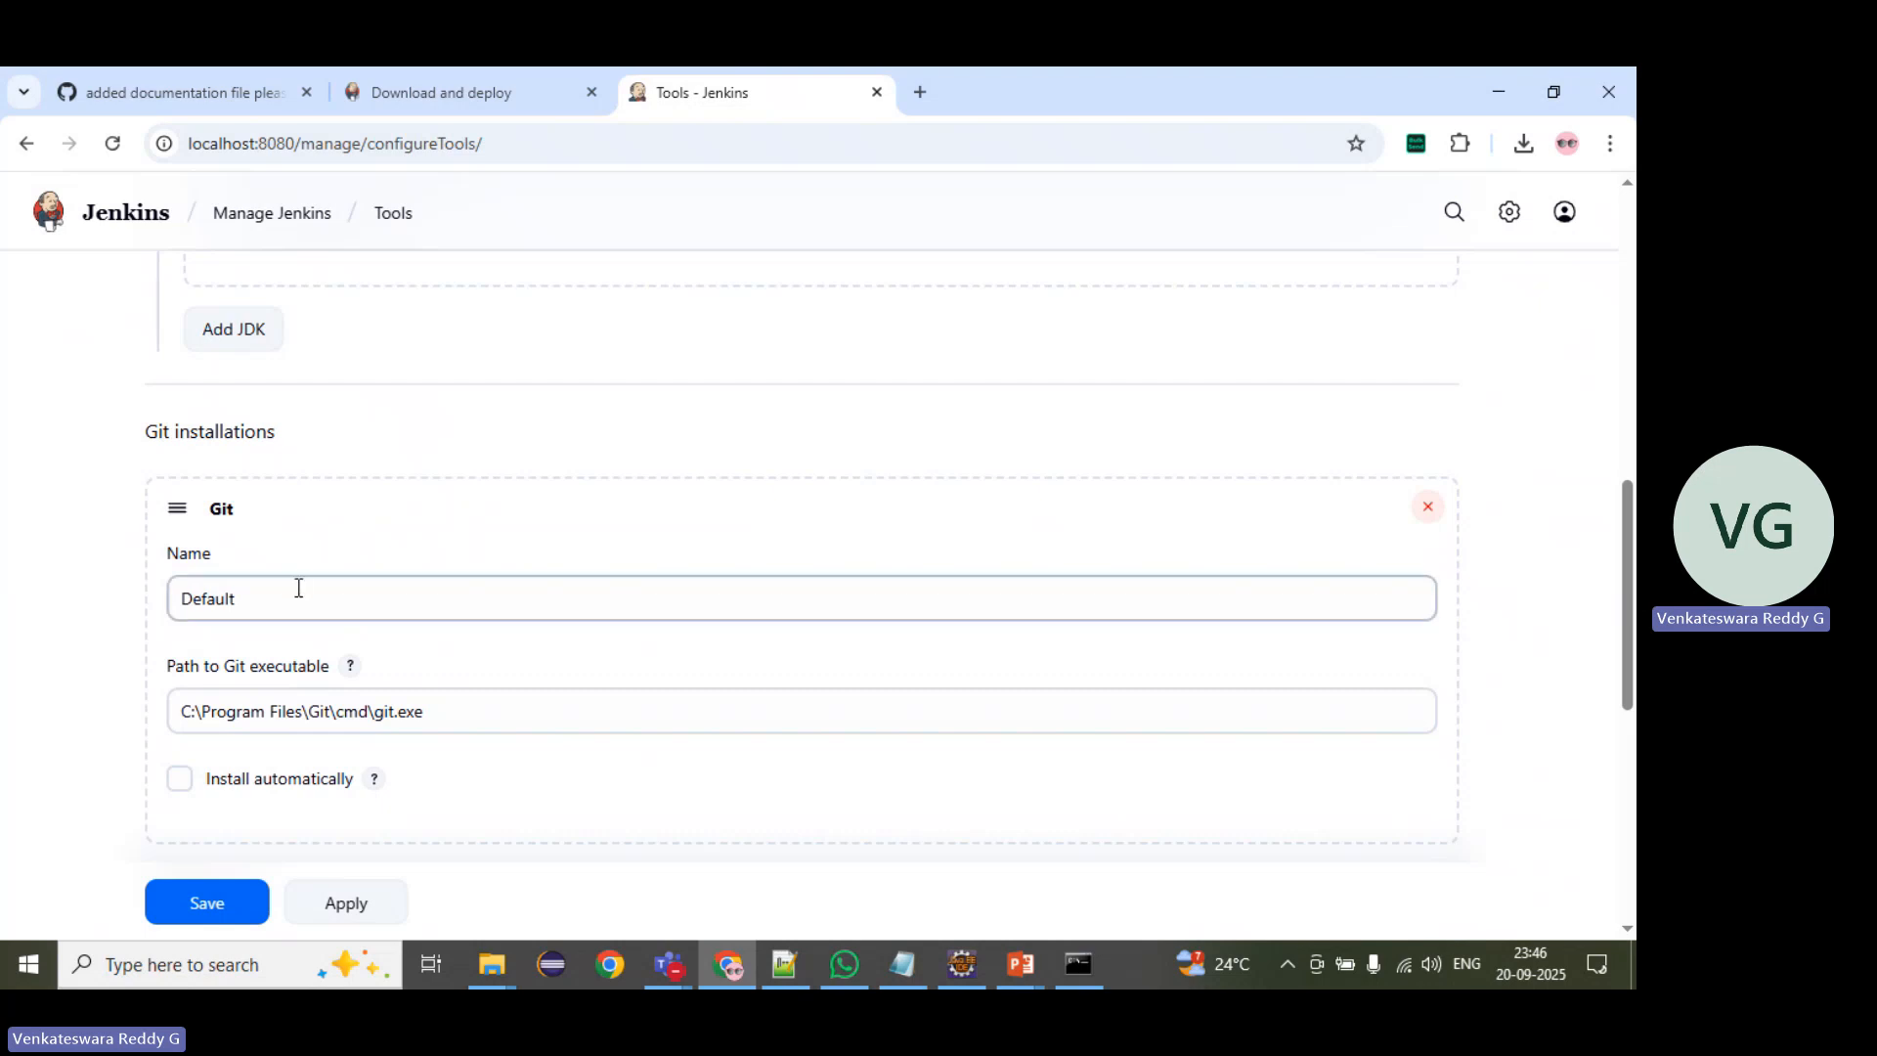
scroll(299, 587, down, 1)
drag(270, 488, 90, 477)
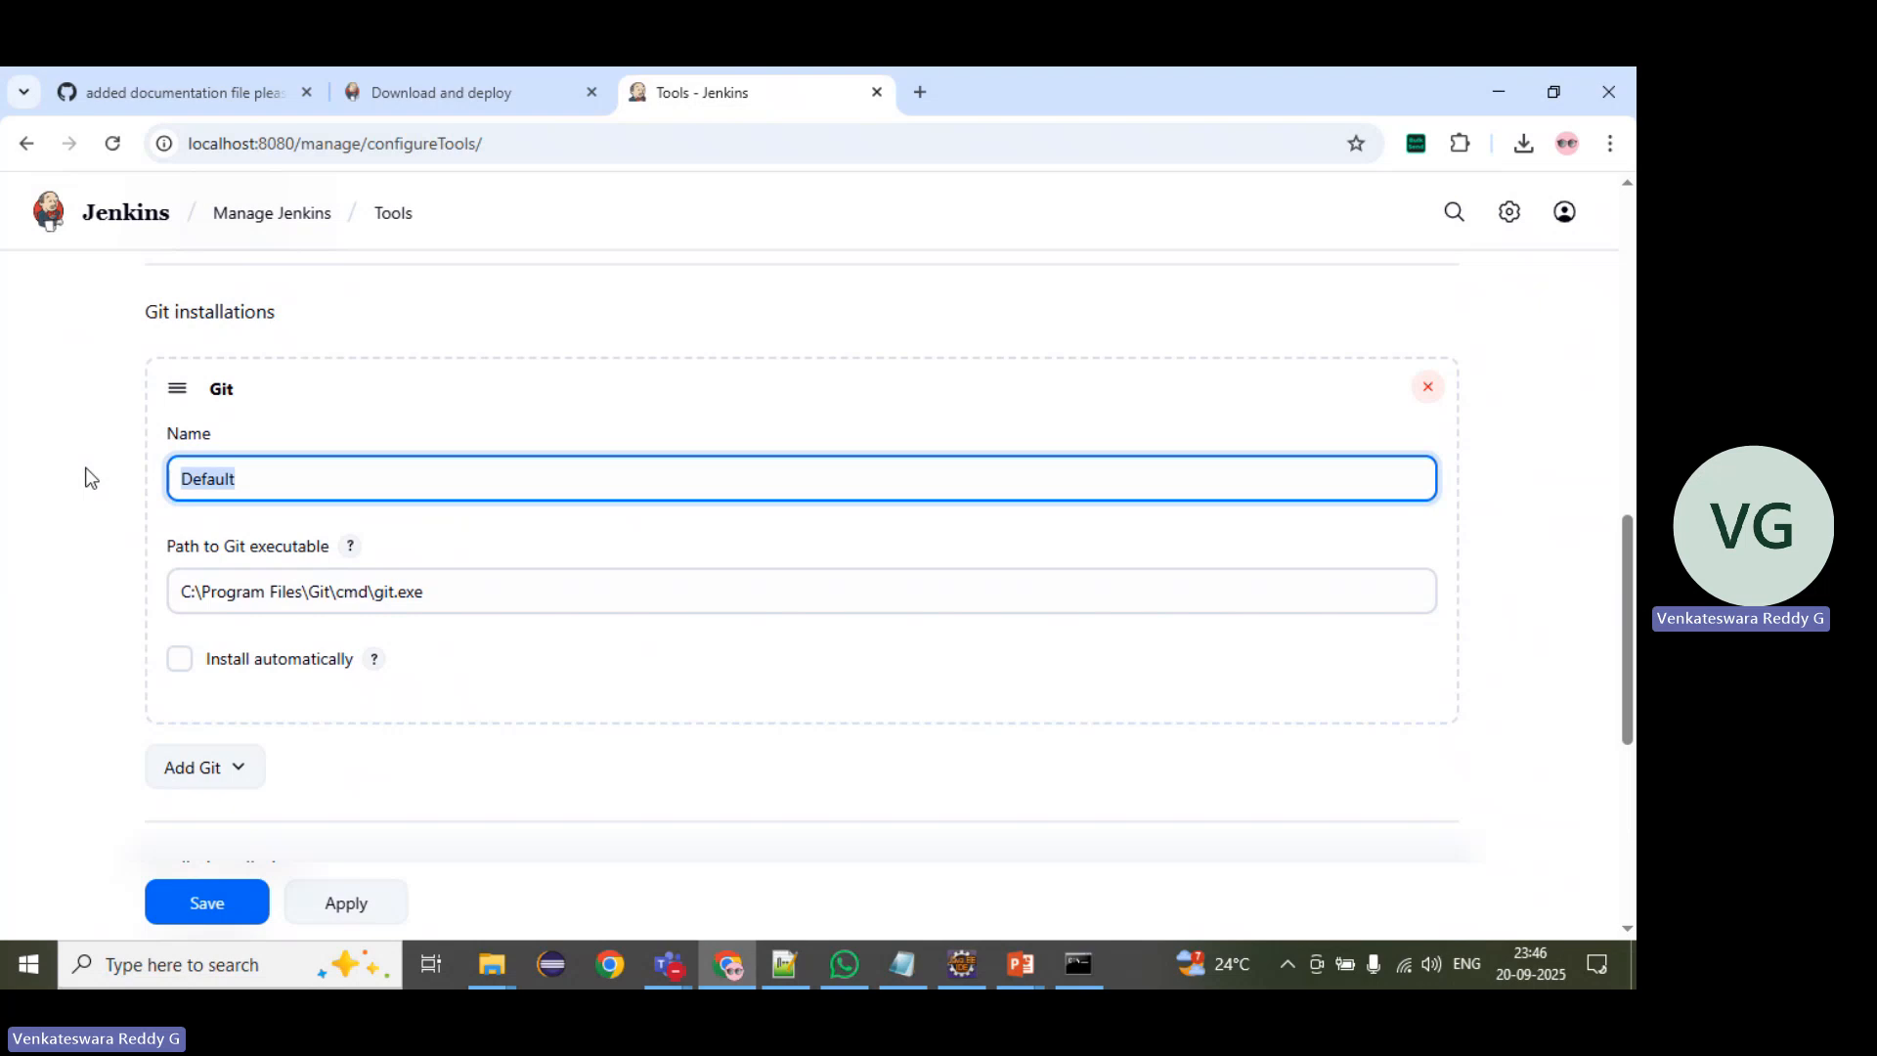
text(Git)
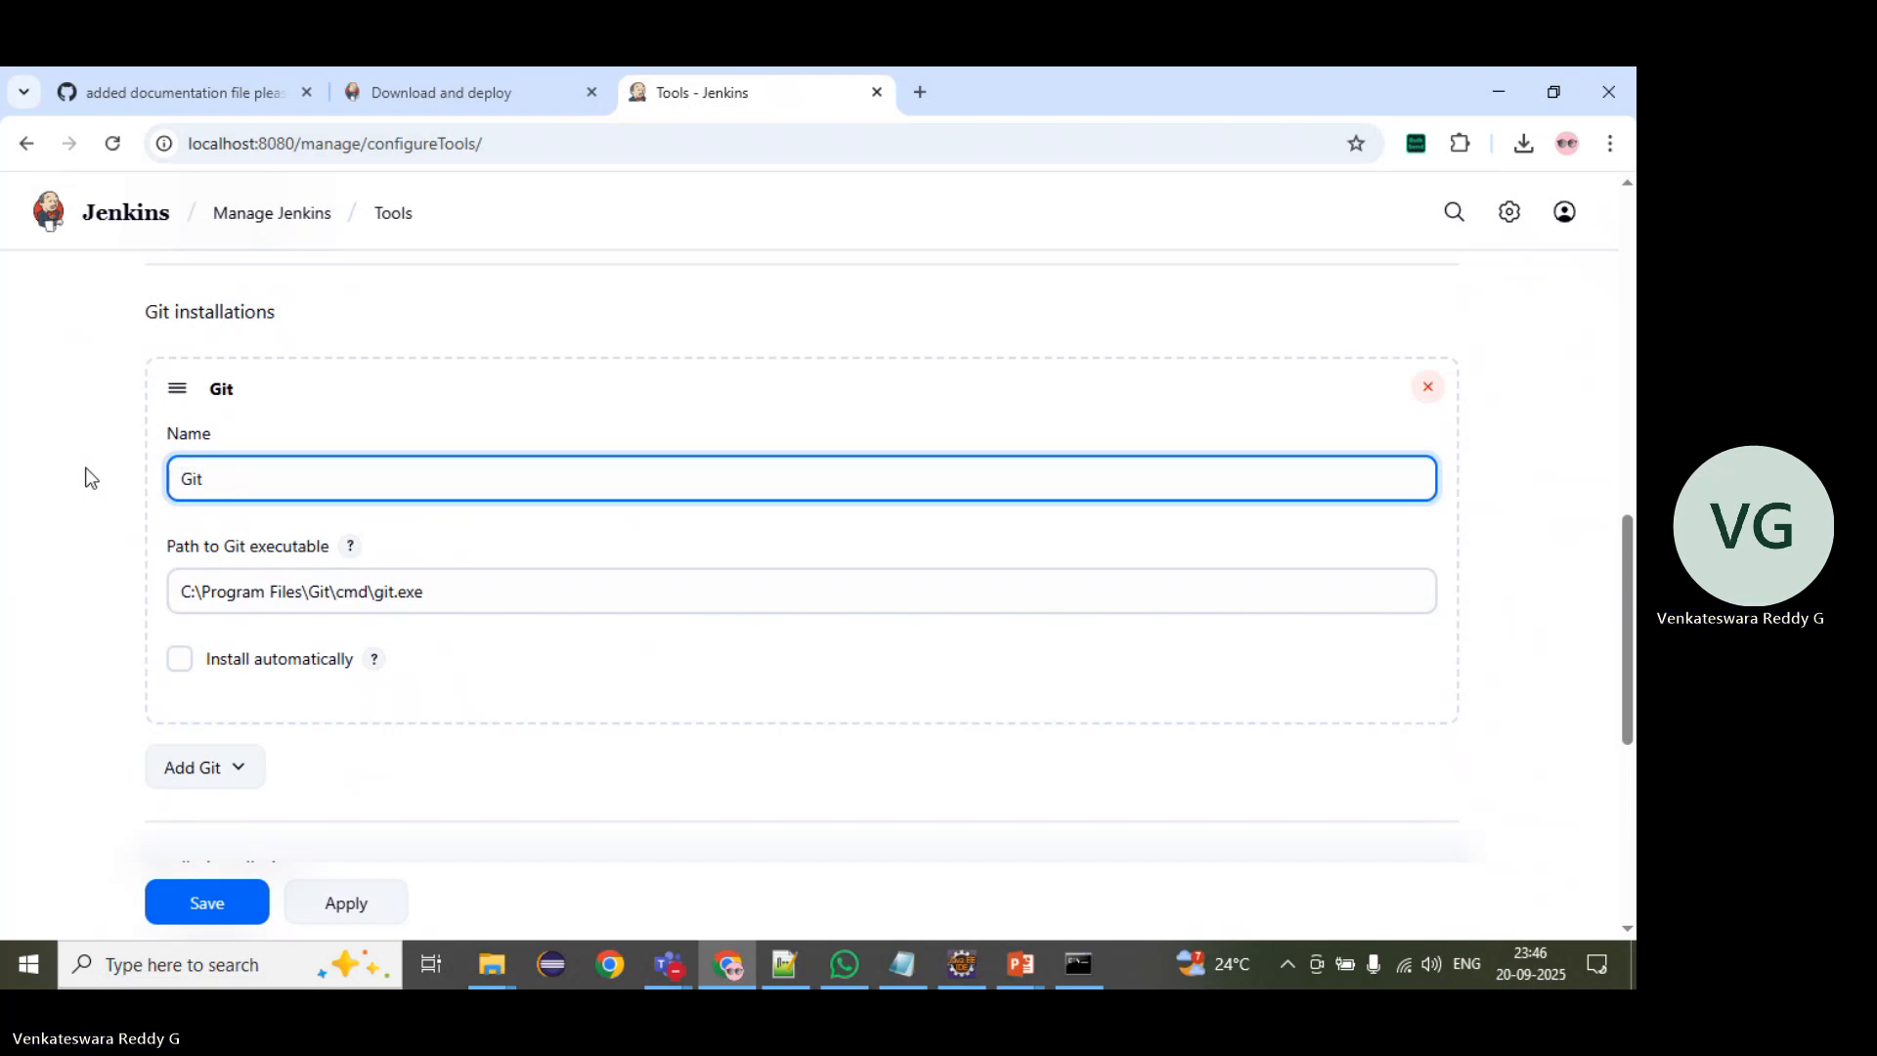
Step: Select the path to the Git executable to examine it
drag(182, 593, 434, 603)
click(434, 603)
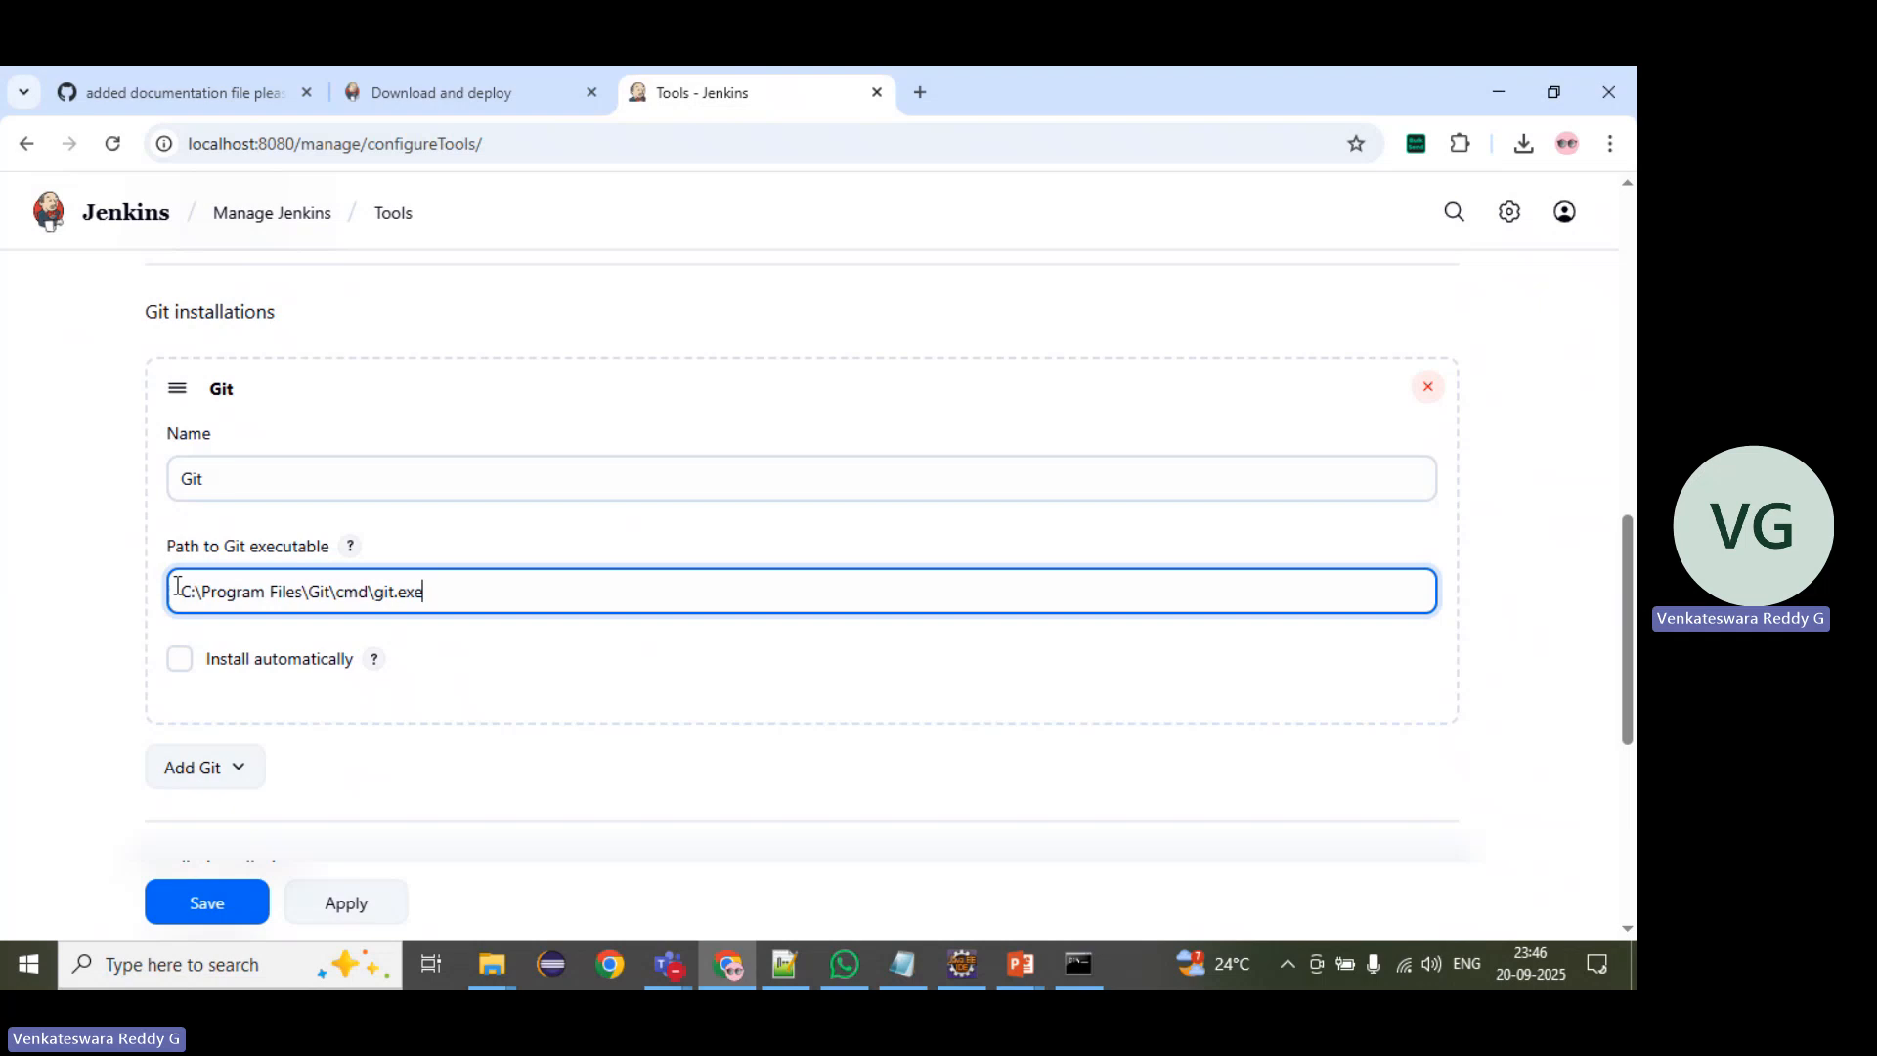
drag(183, 591, 475, 597)
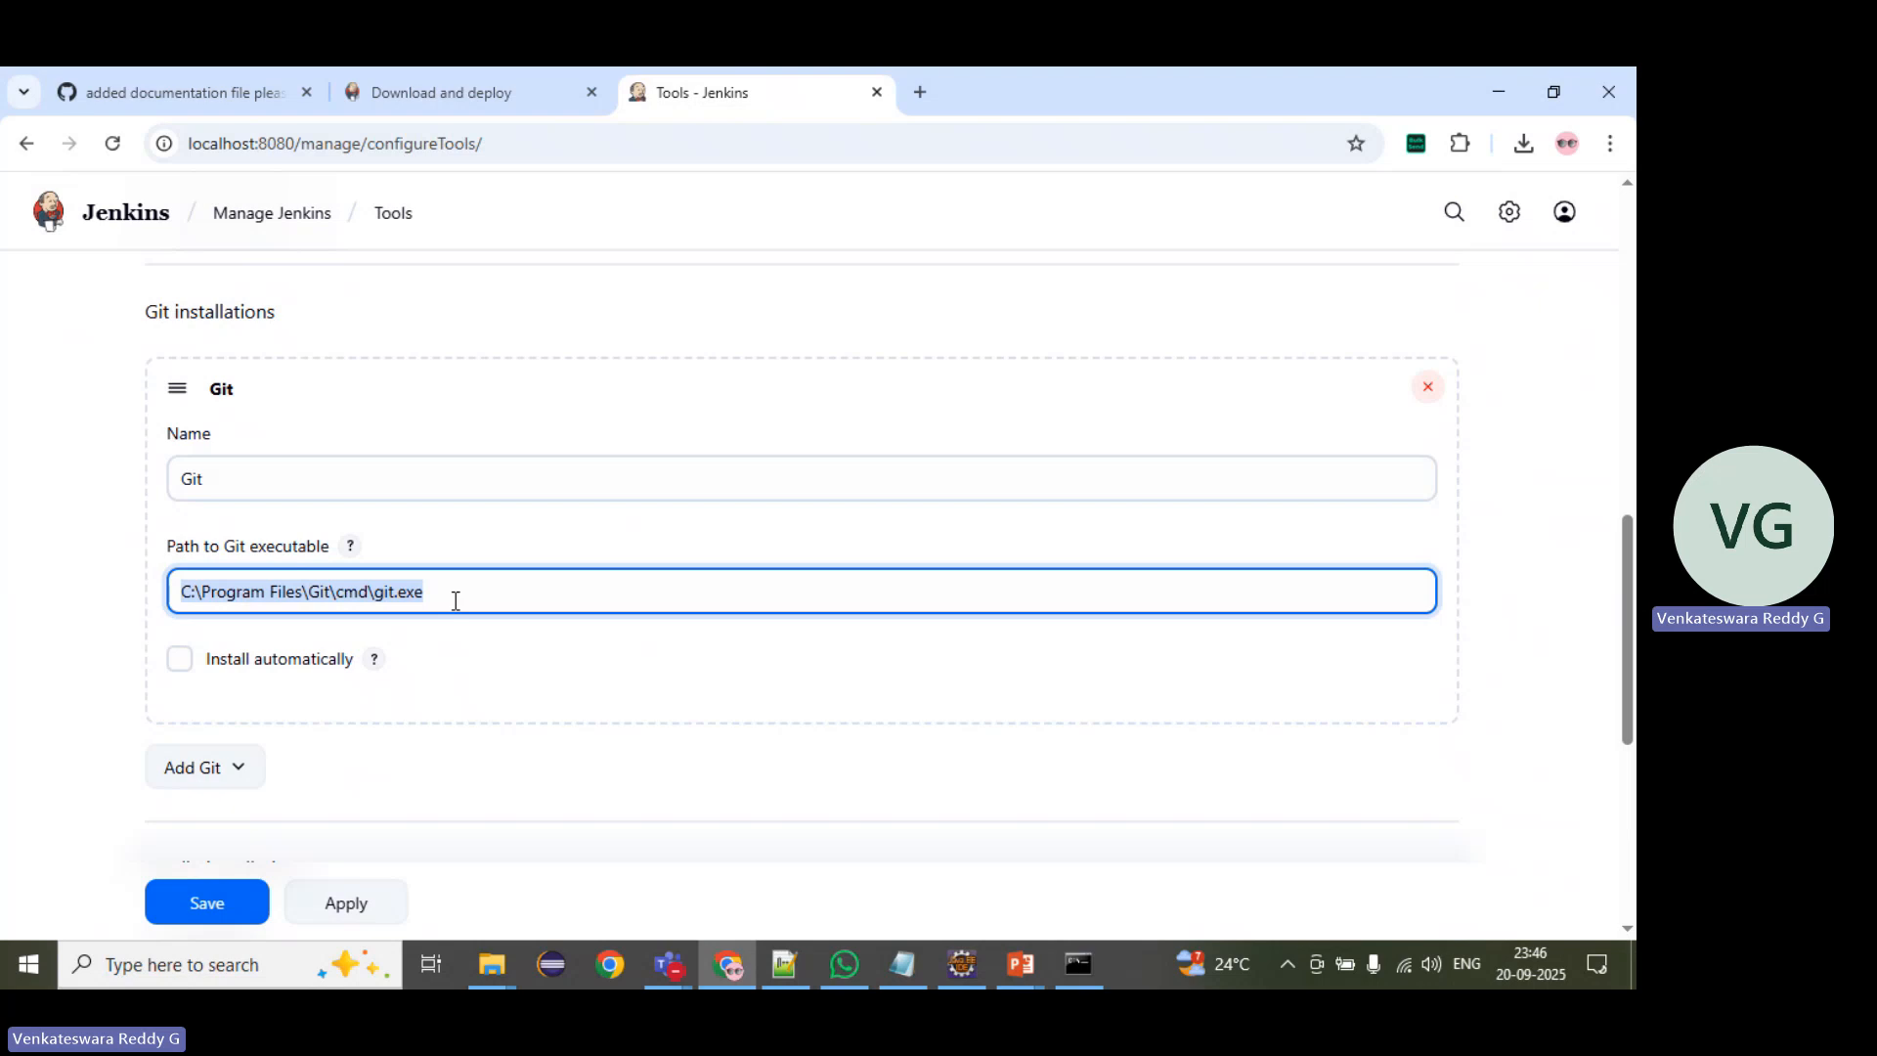
Step: Expand the Maven installations to examine the Maven name and MAVEN_HOME settings
scroll(455, 600, down, 6)
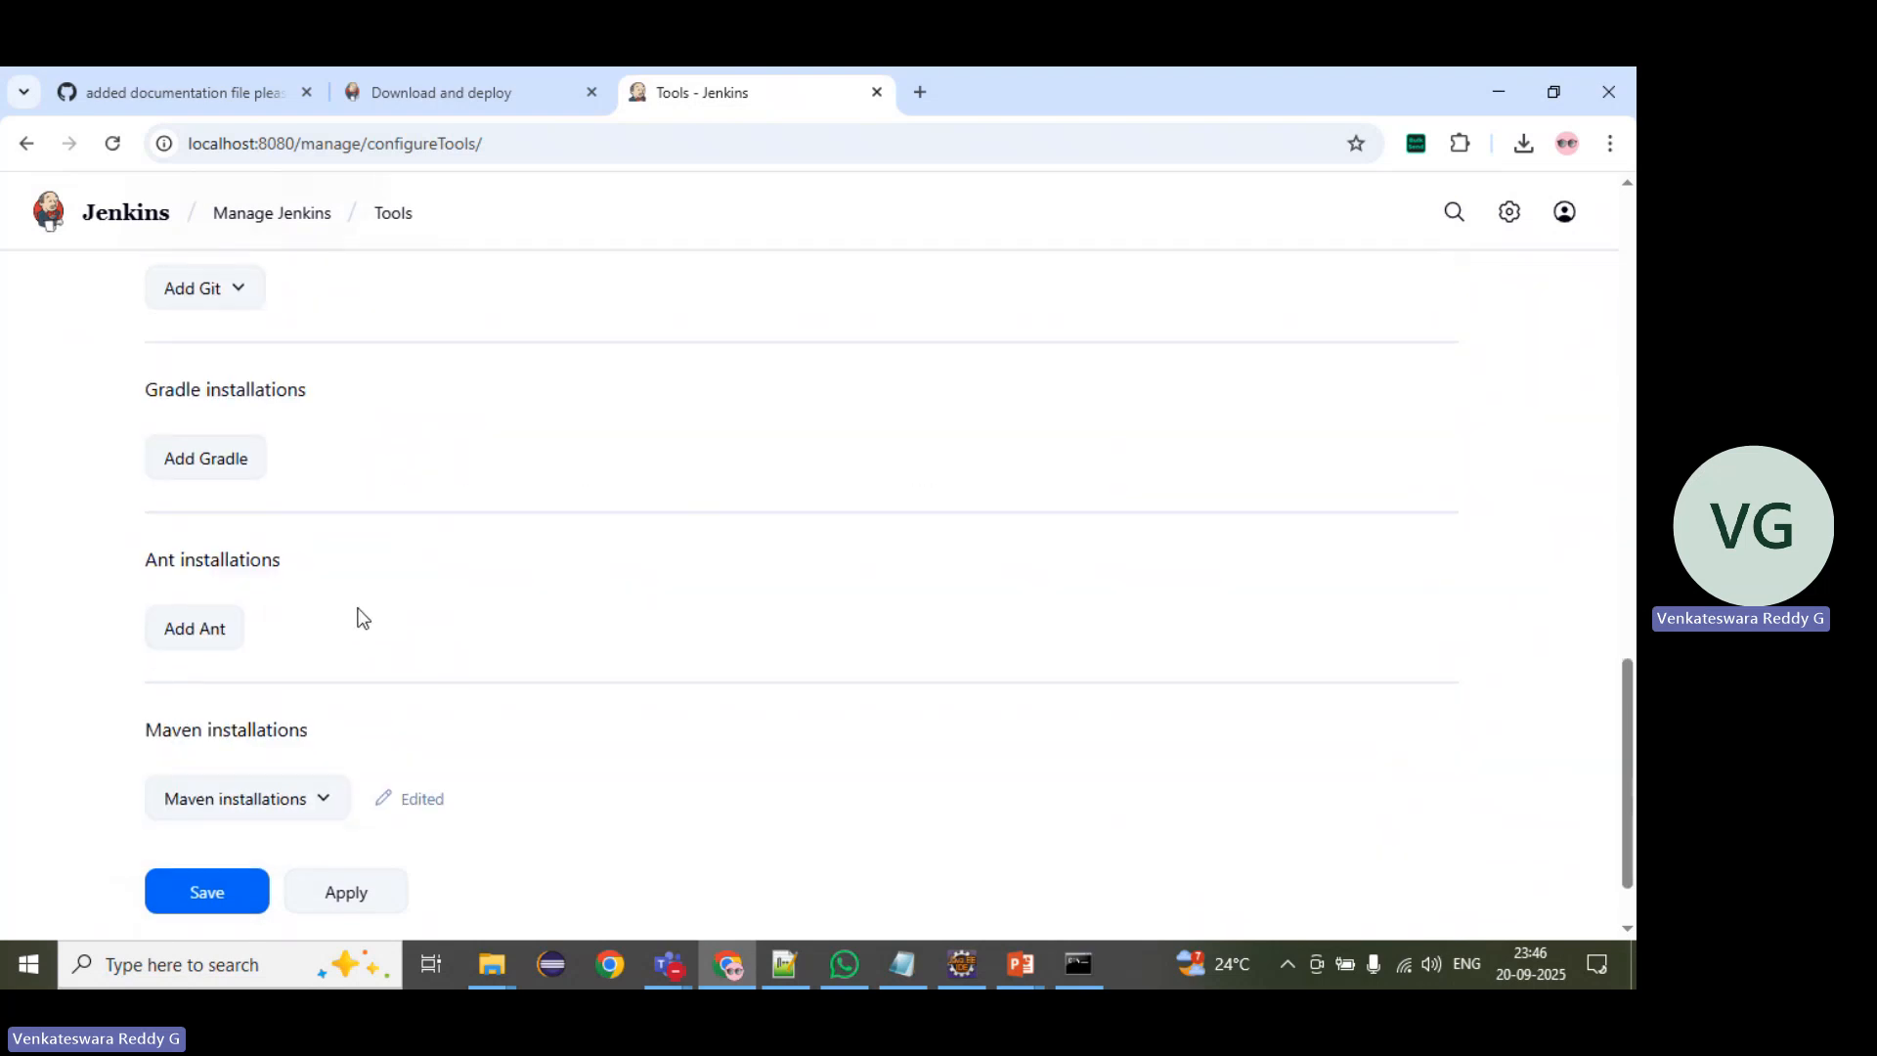
click(228, 700)
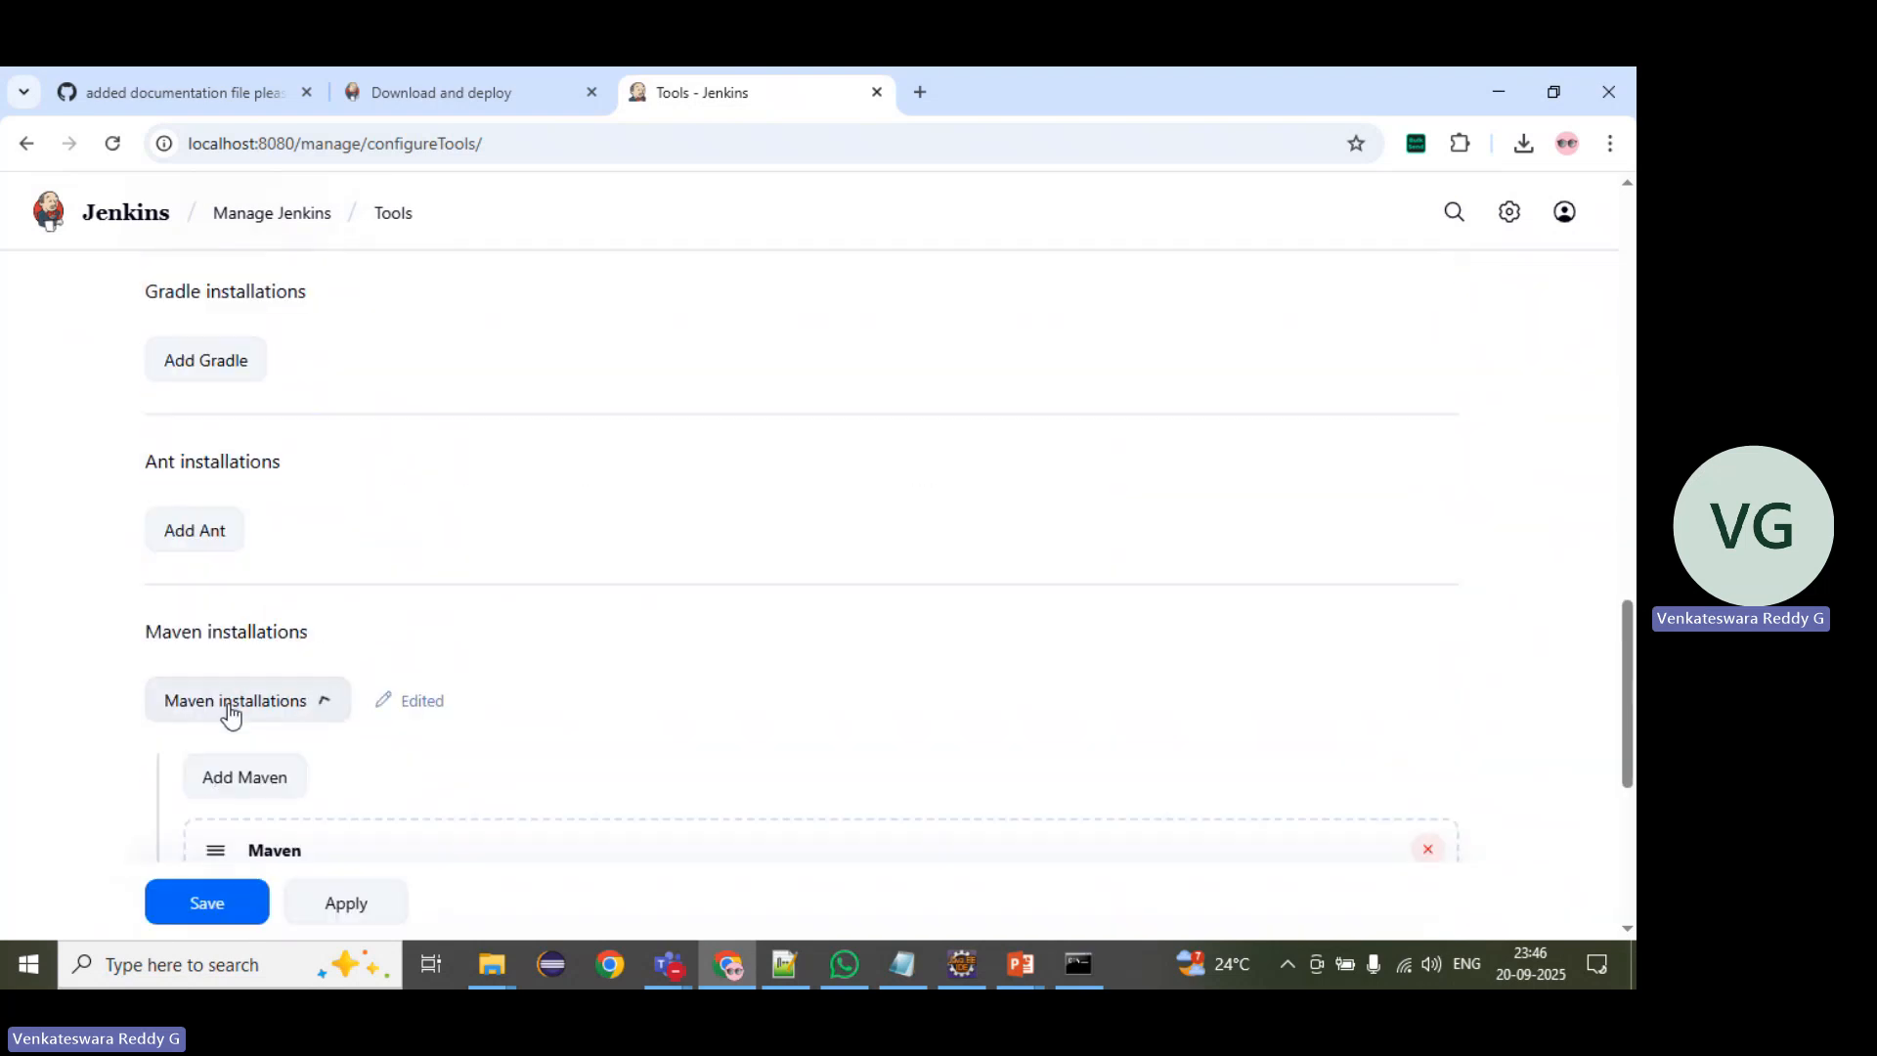
scroll(367, 608, down, 3)
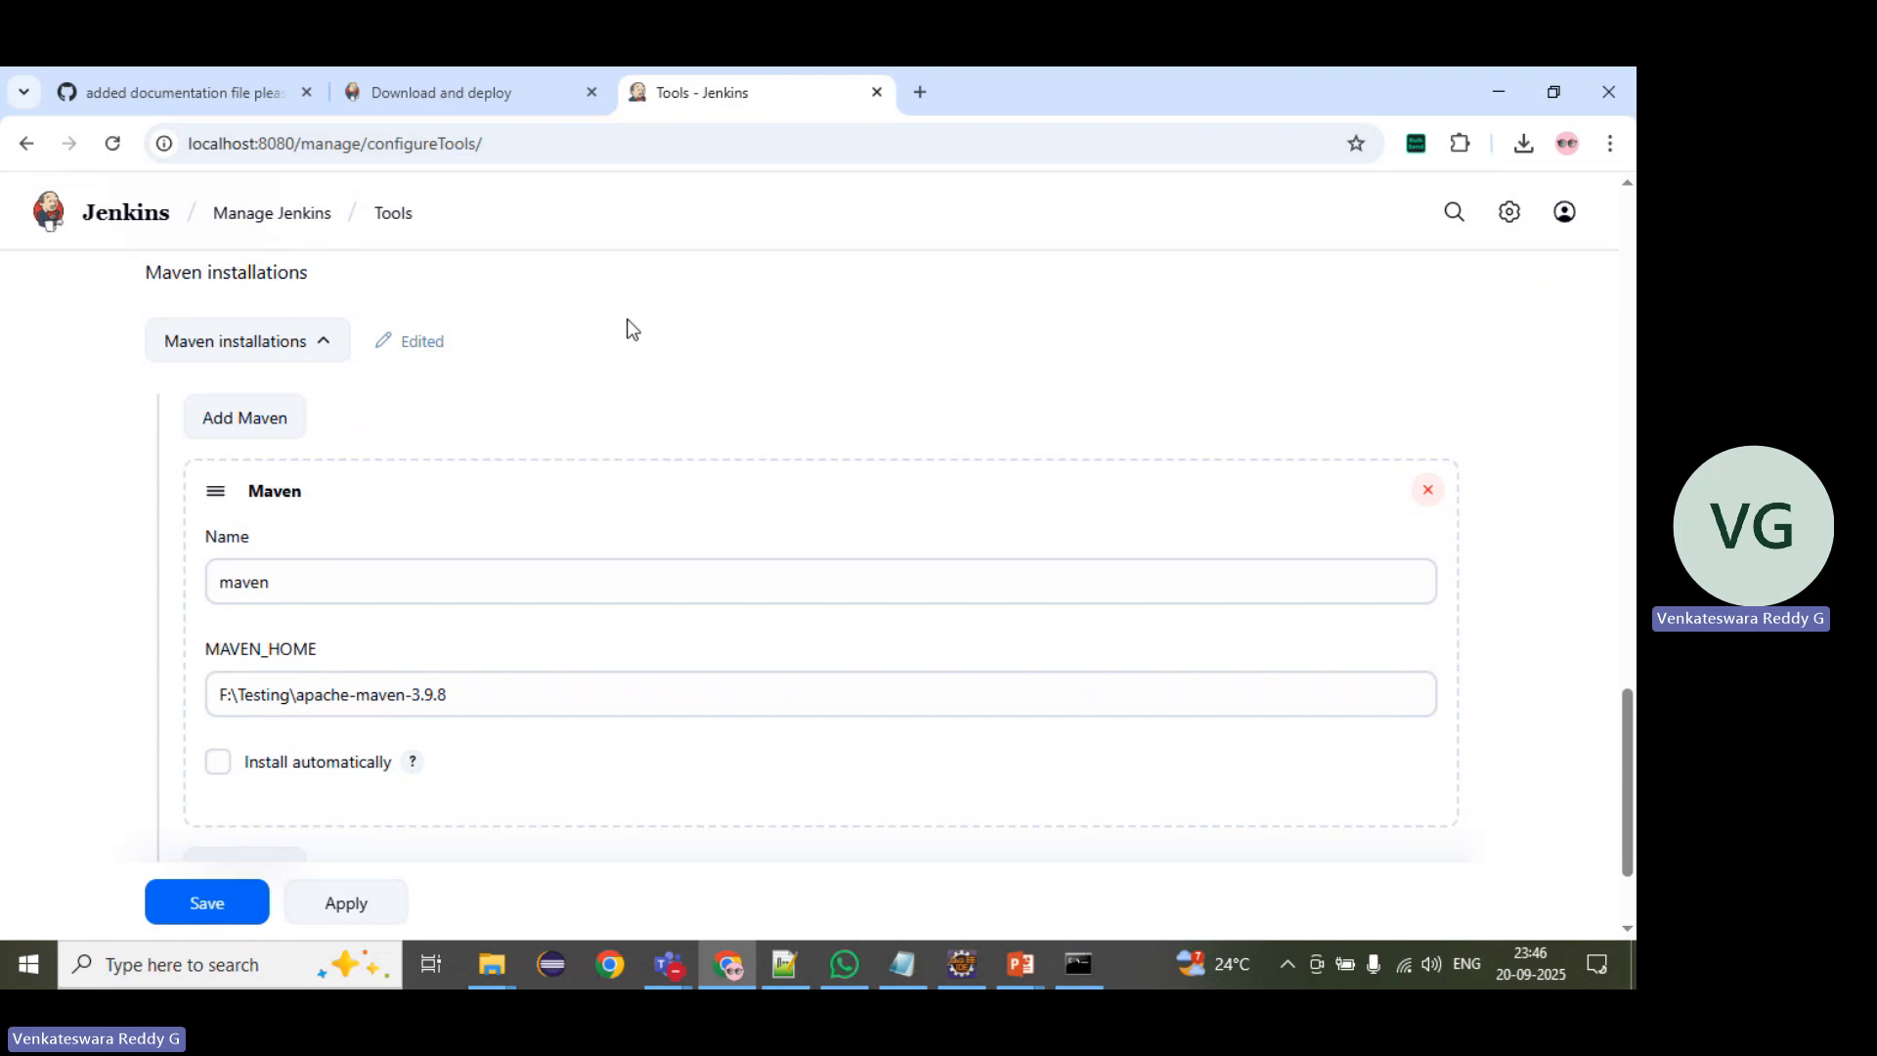
Step: Search Google for maven download for windows, open the Download Apache Maven page and examine its binary zip archive row
click(917, 94)
text(go)
key(Return)
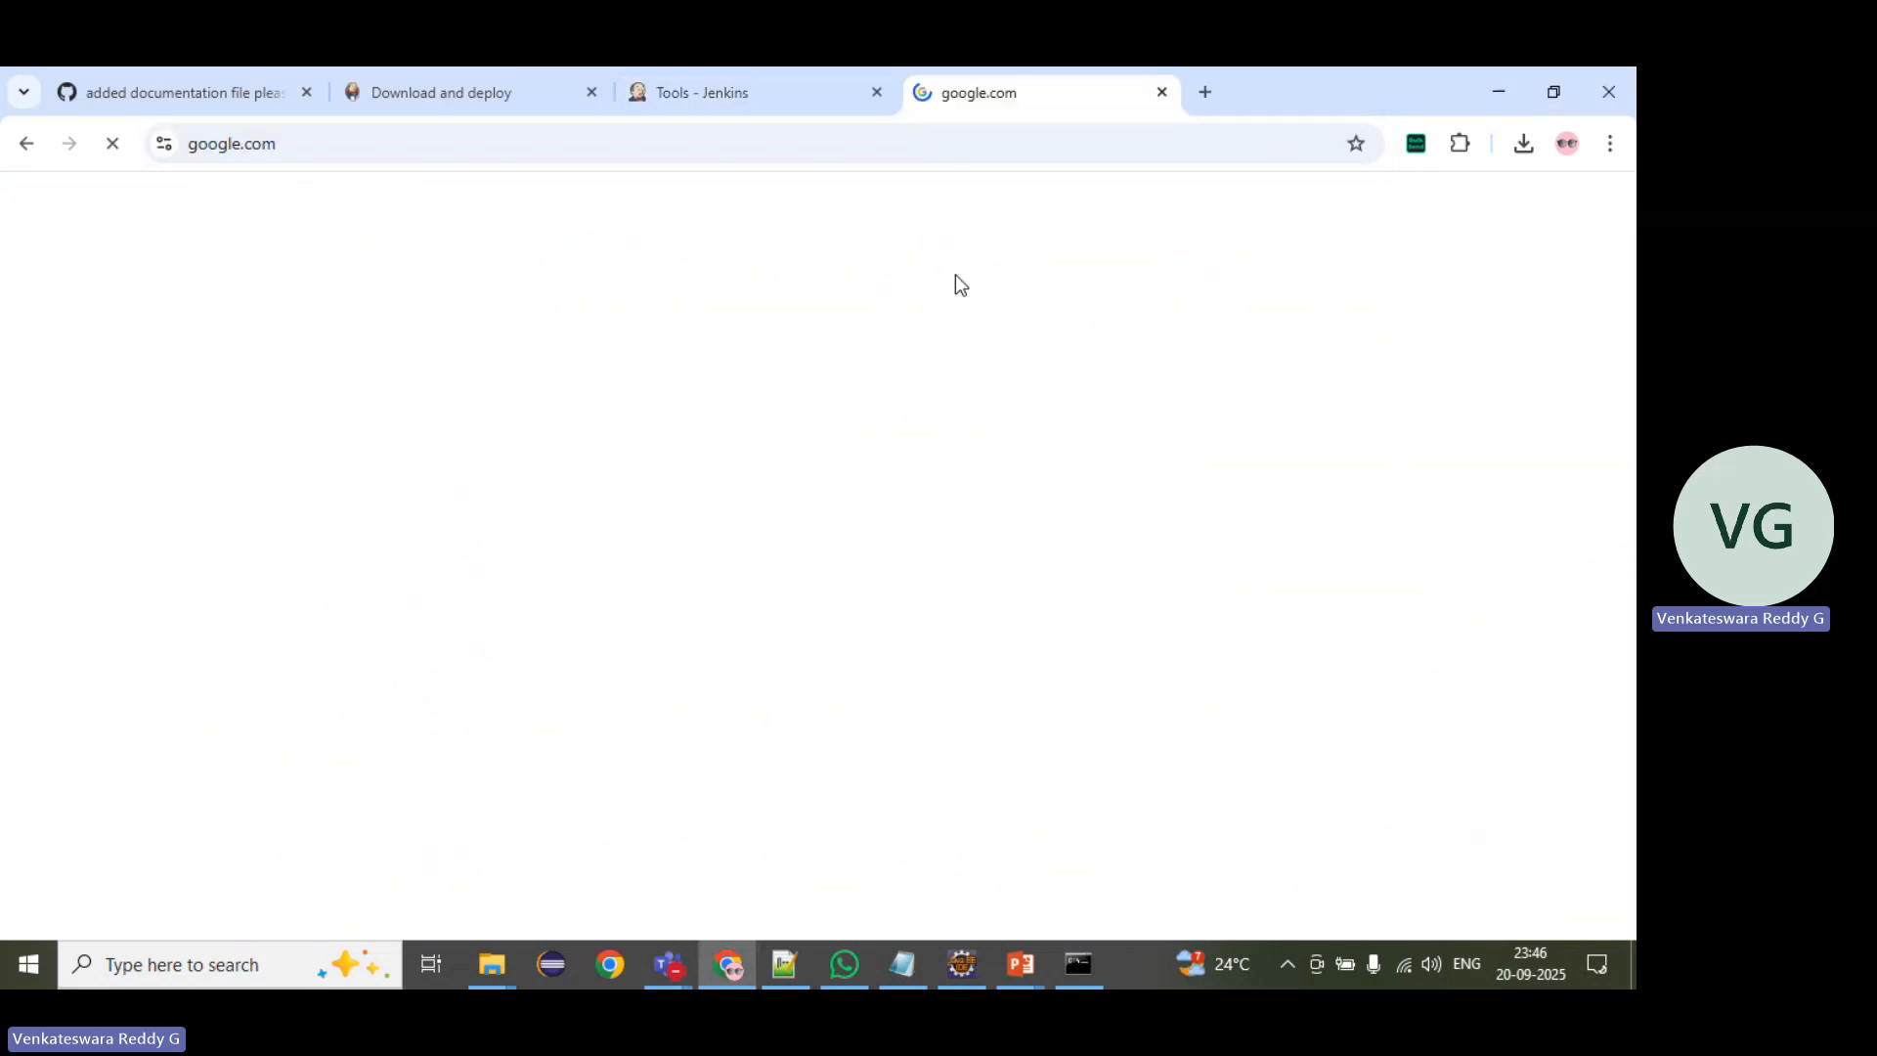
text(maven)
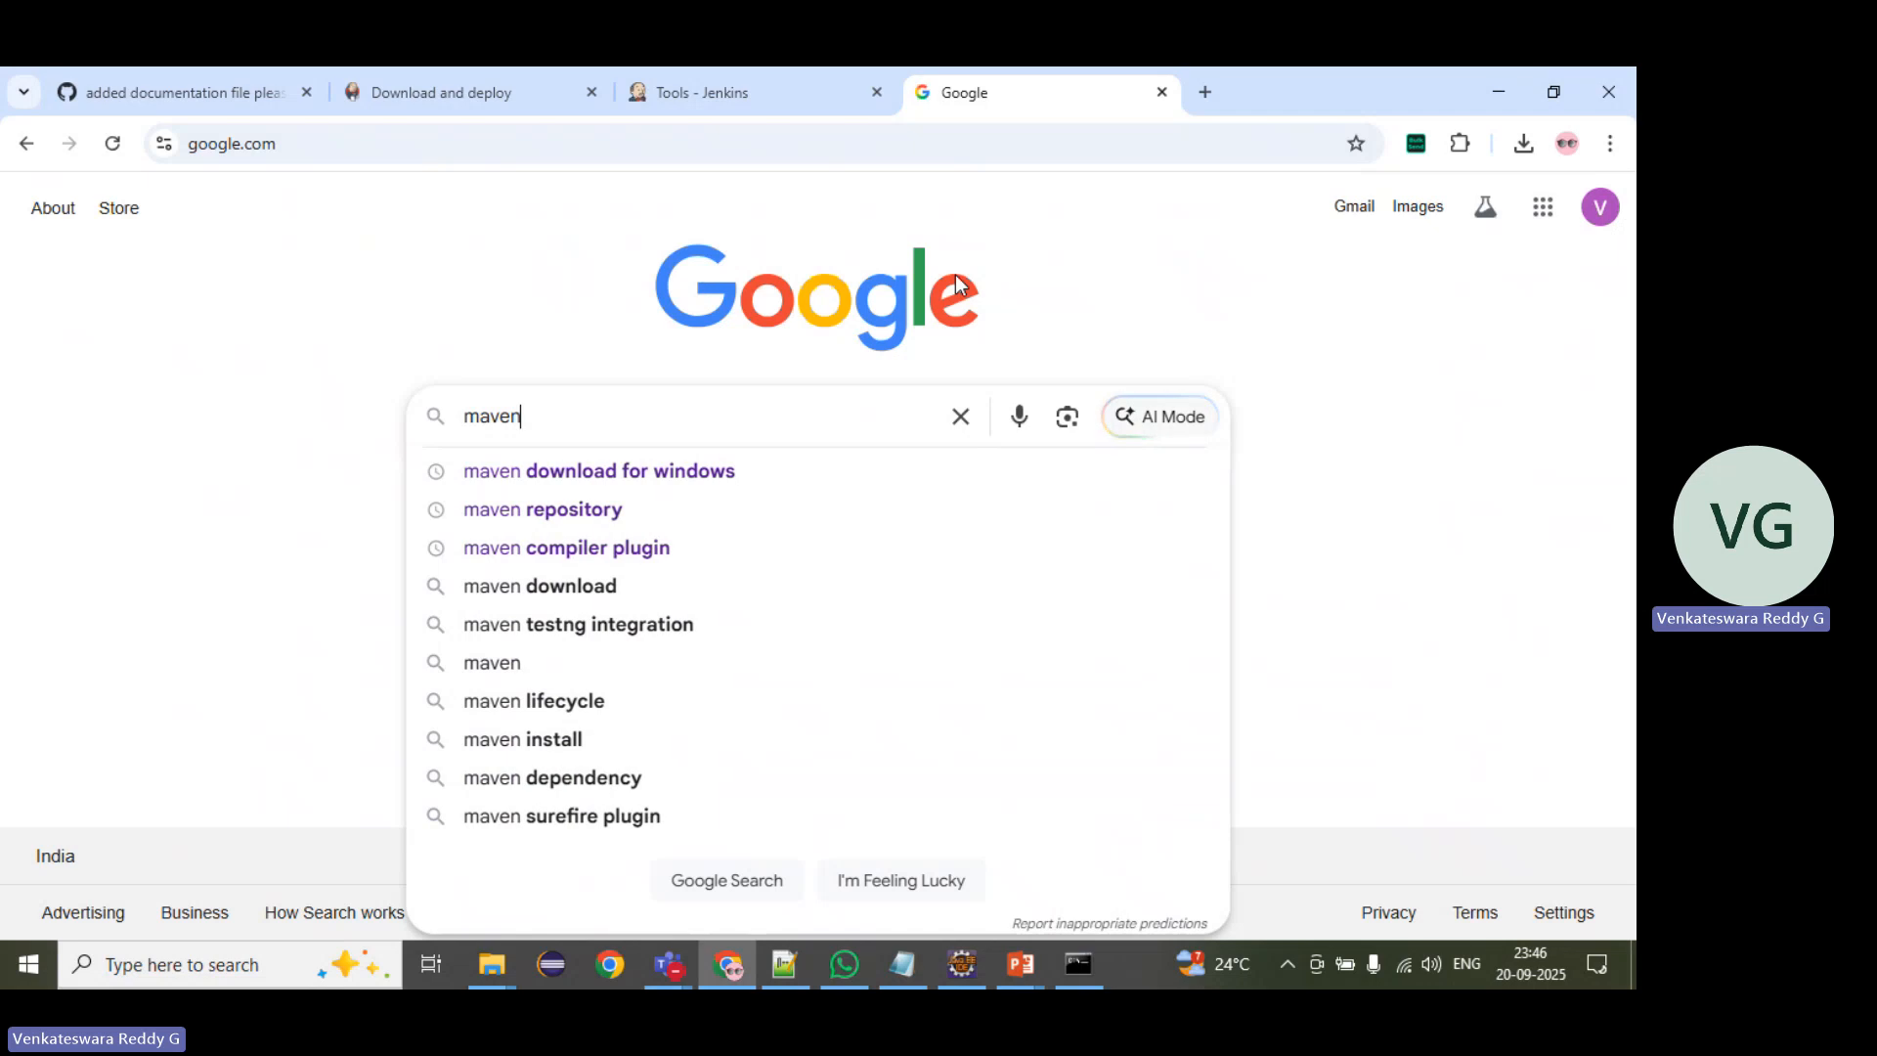
key(Down)
key(Return)
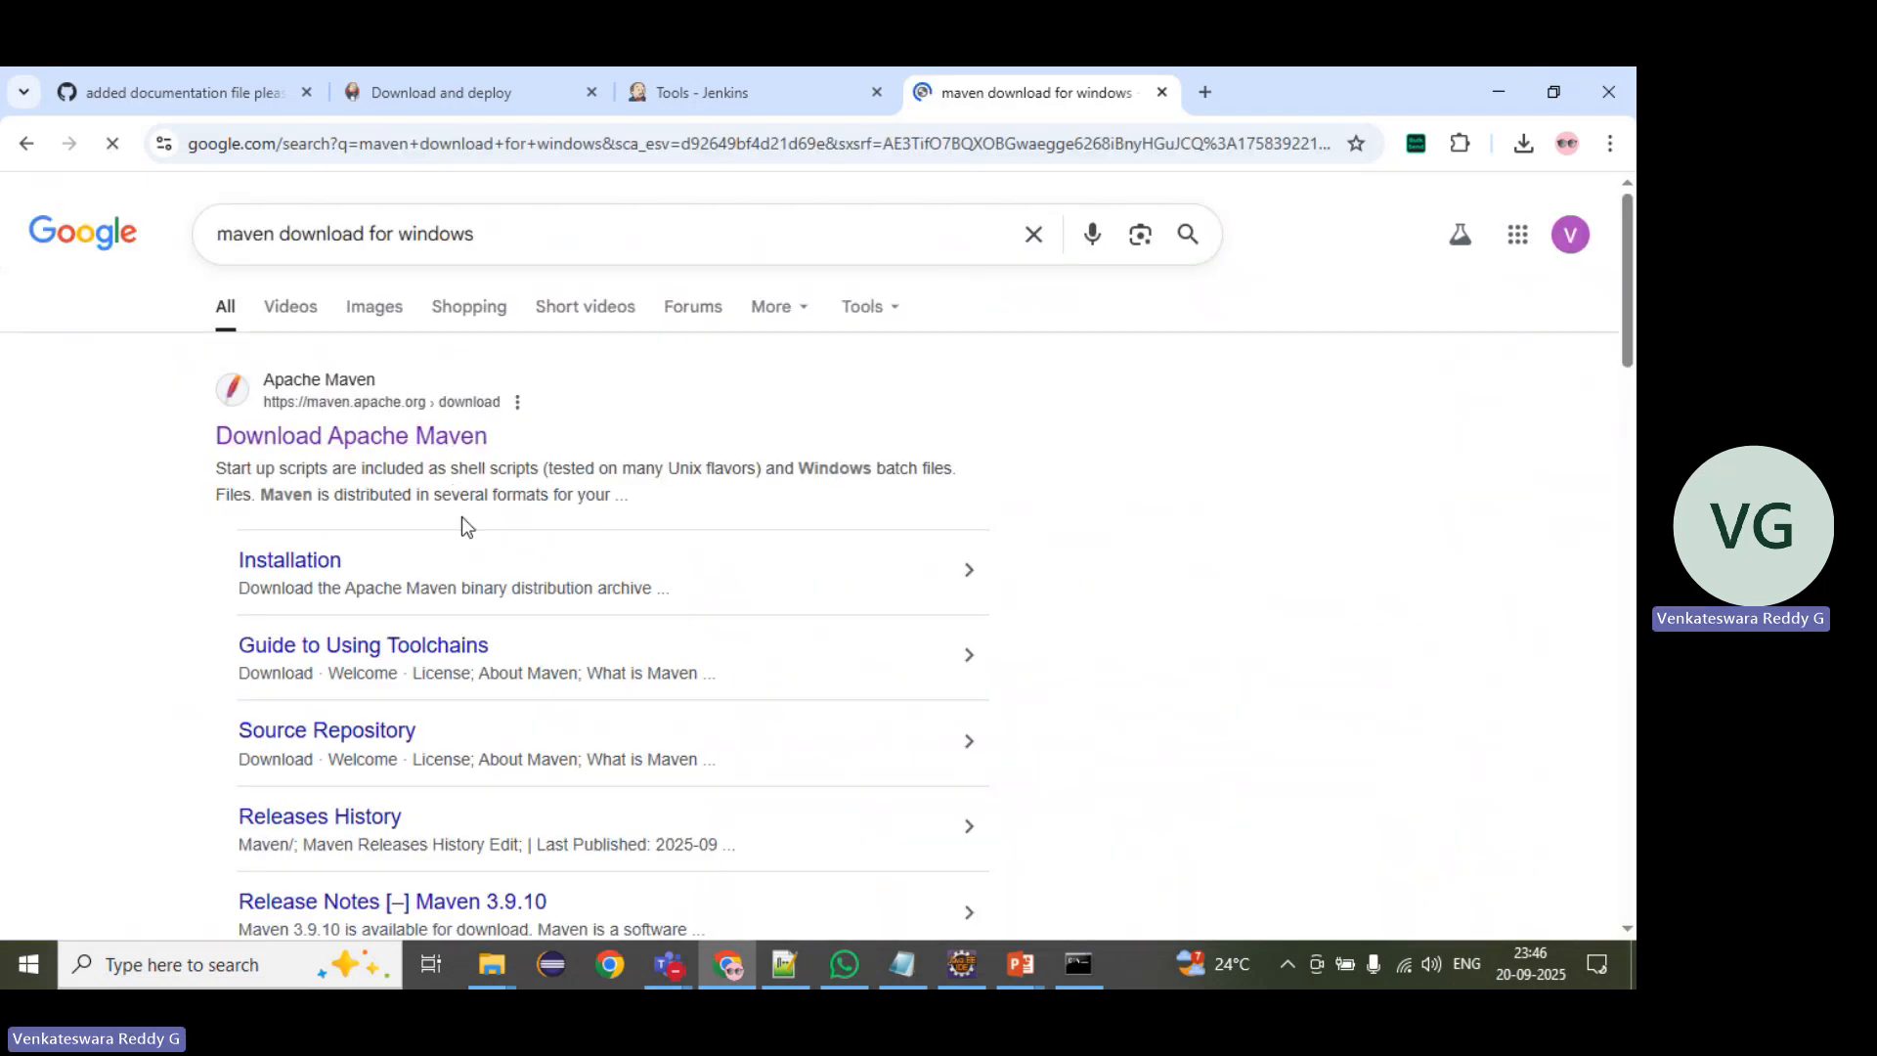
scroll(424, 420, down, 7)
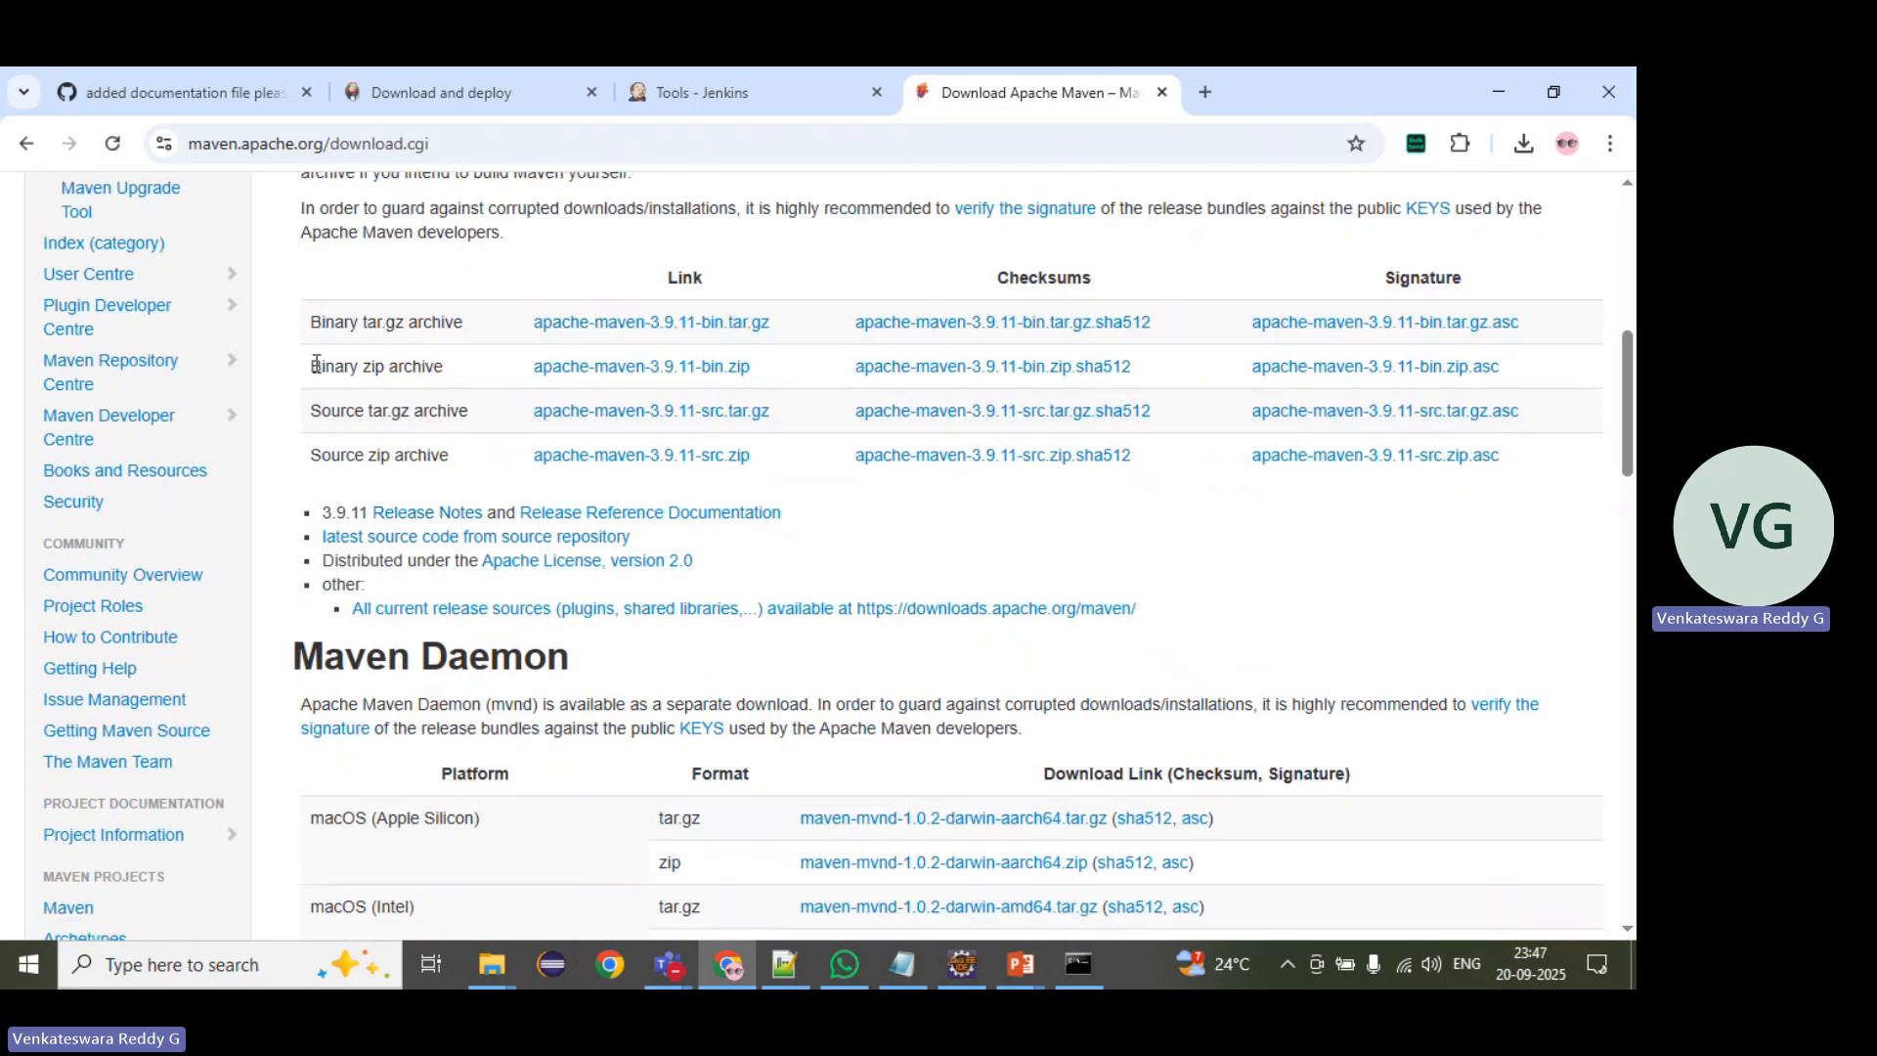
drag(311, 367, 780, 378)
Step: Return to the Jenkins Tools configuration and copy the MAVEN_HOME path of the Maven installation
click(736, 96)
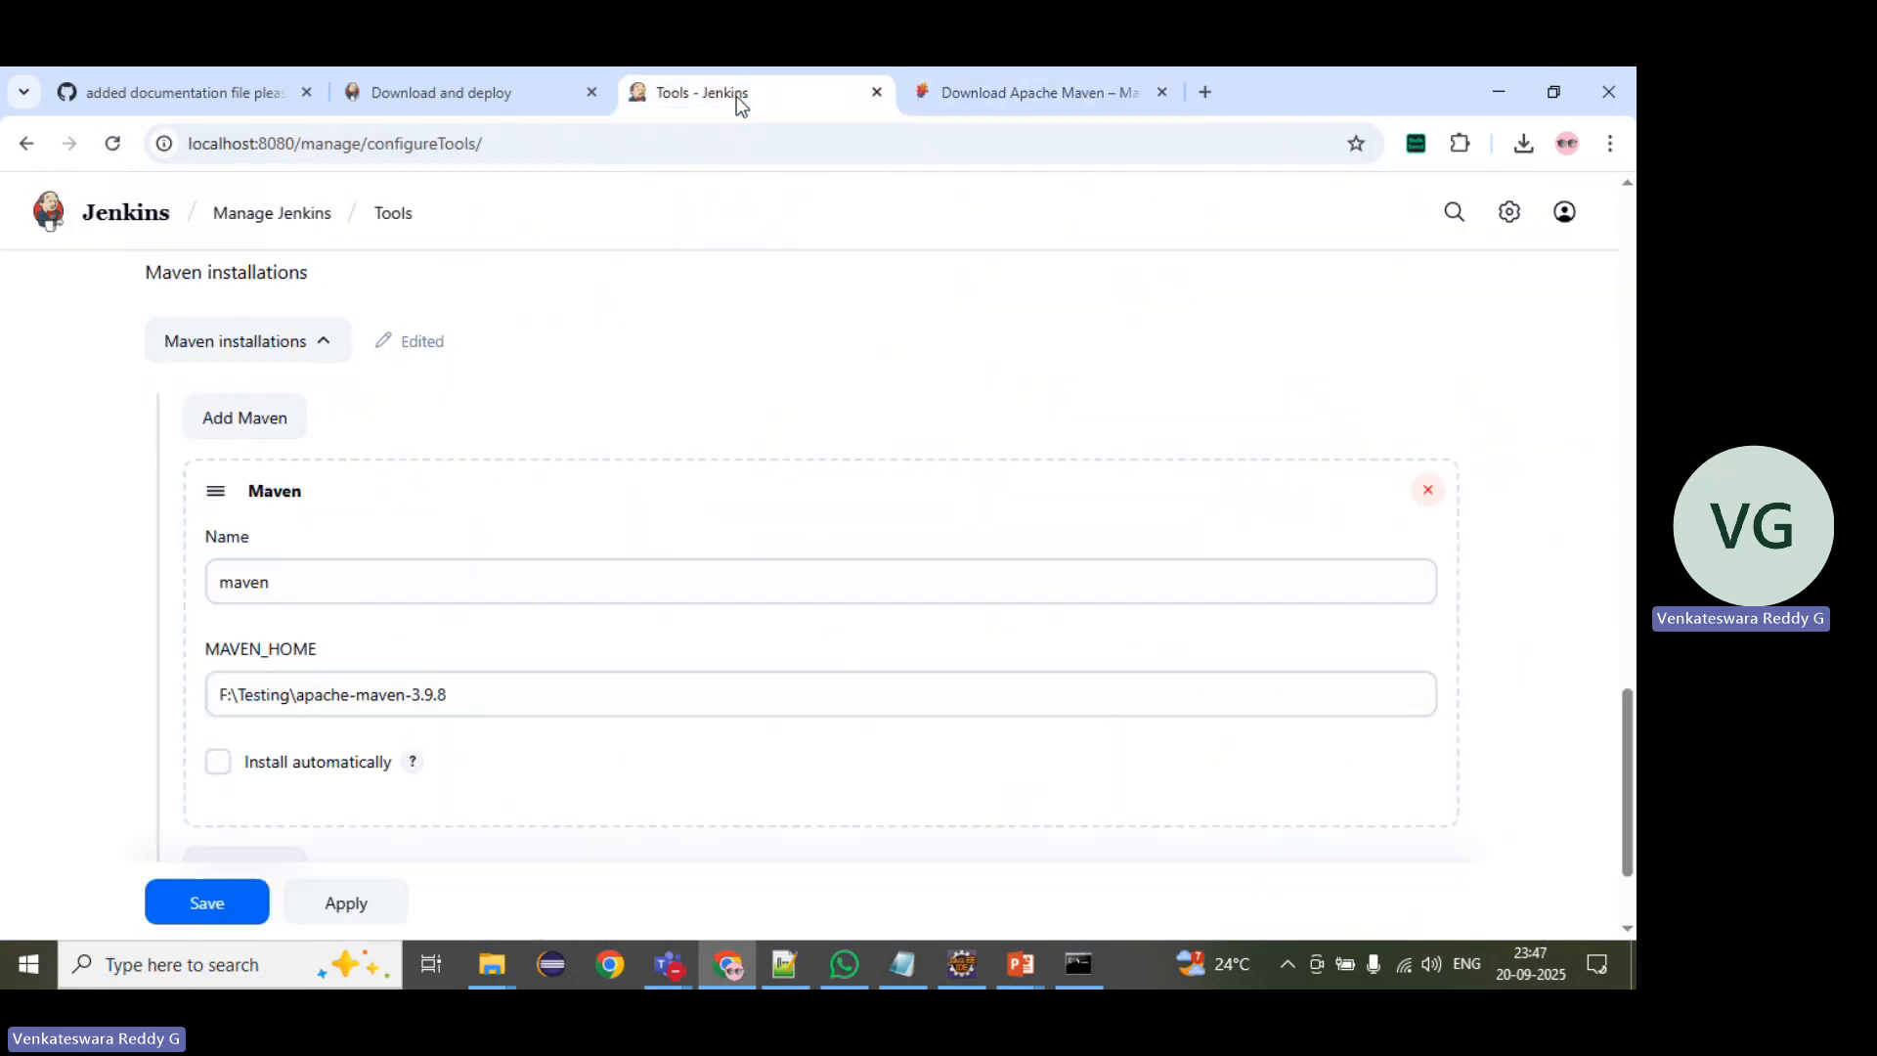
click(264, 696)
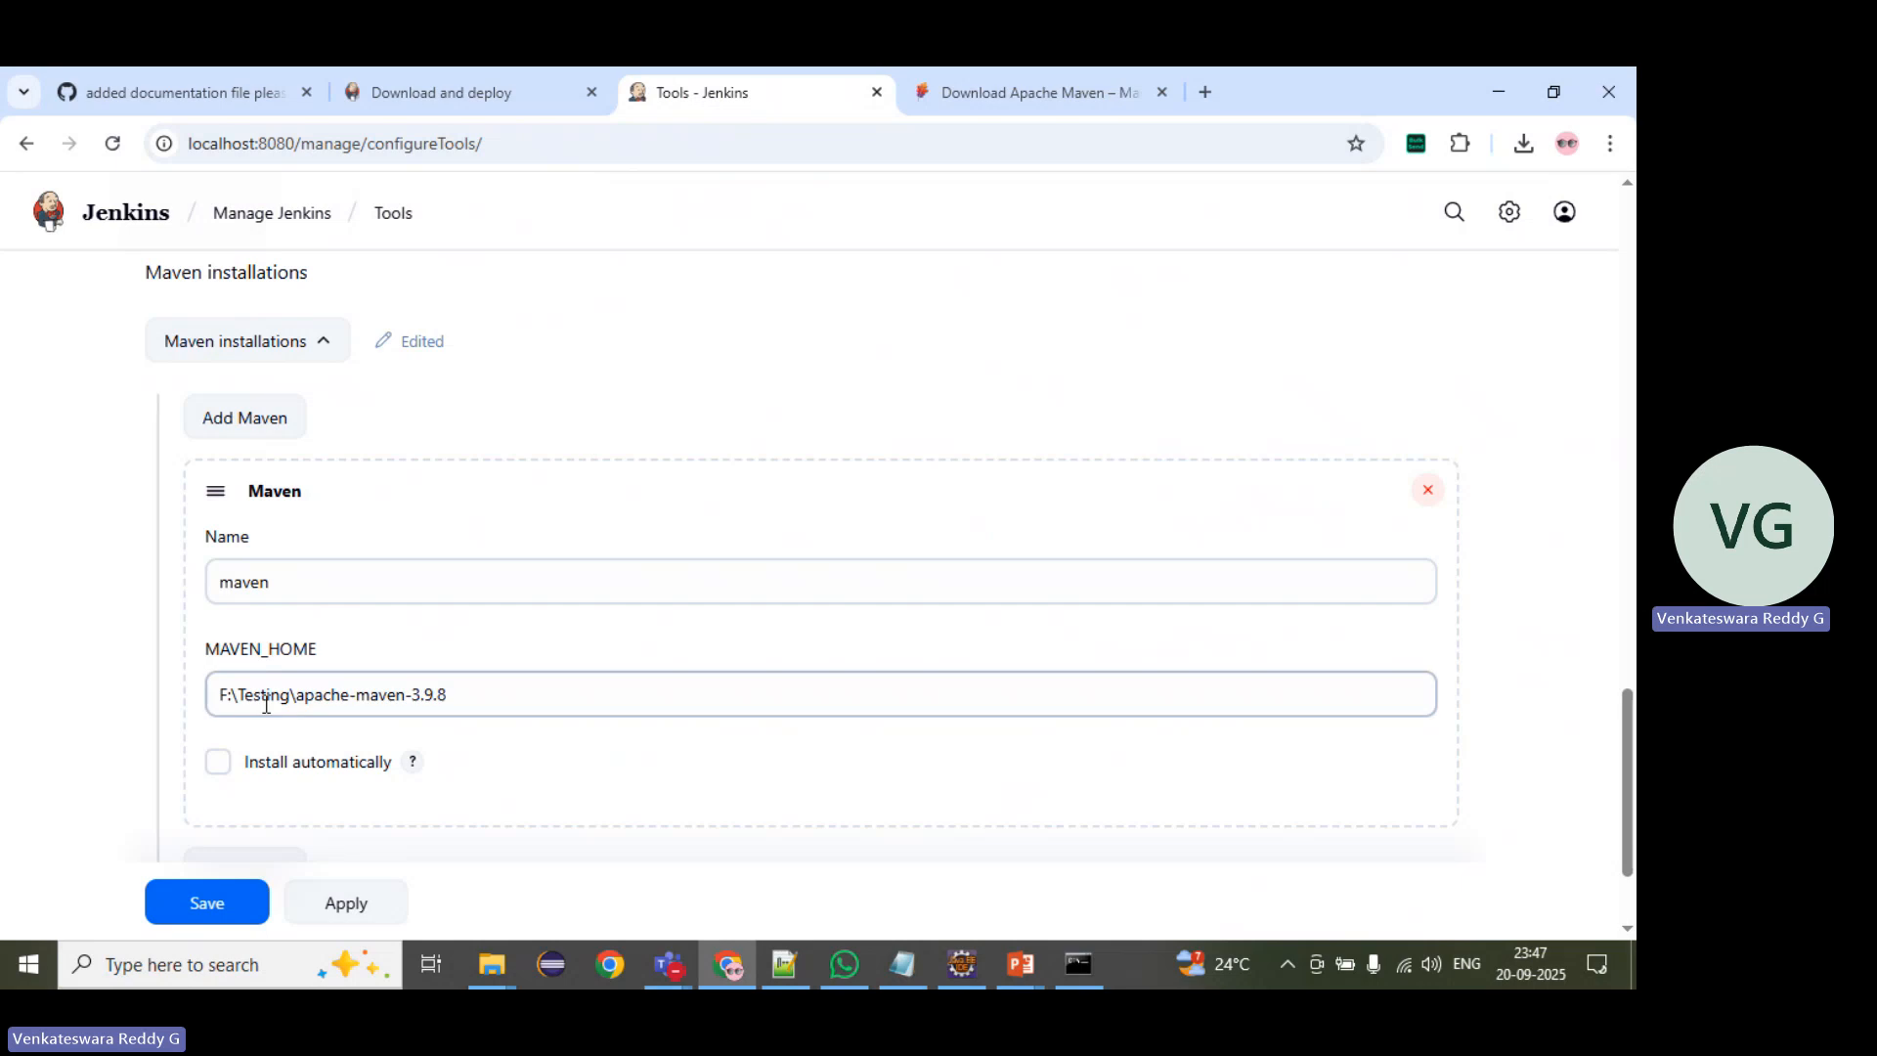
click(457, 691)
drag(458, 691, 196, 704)
key(ctrl+c)
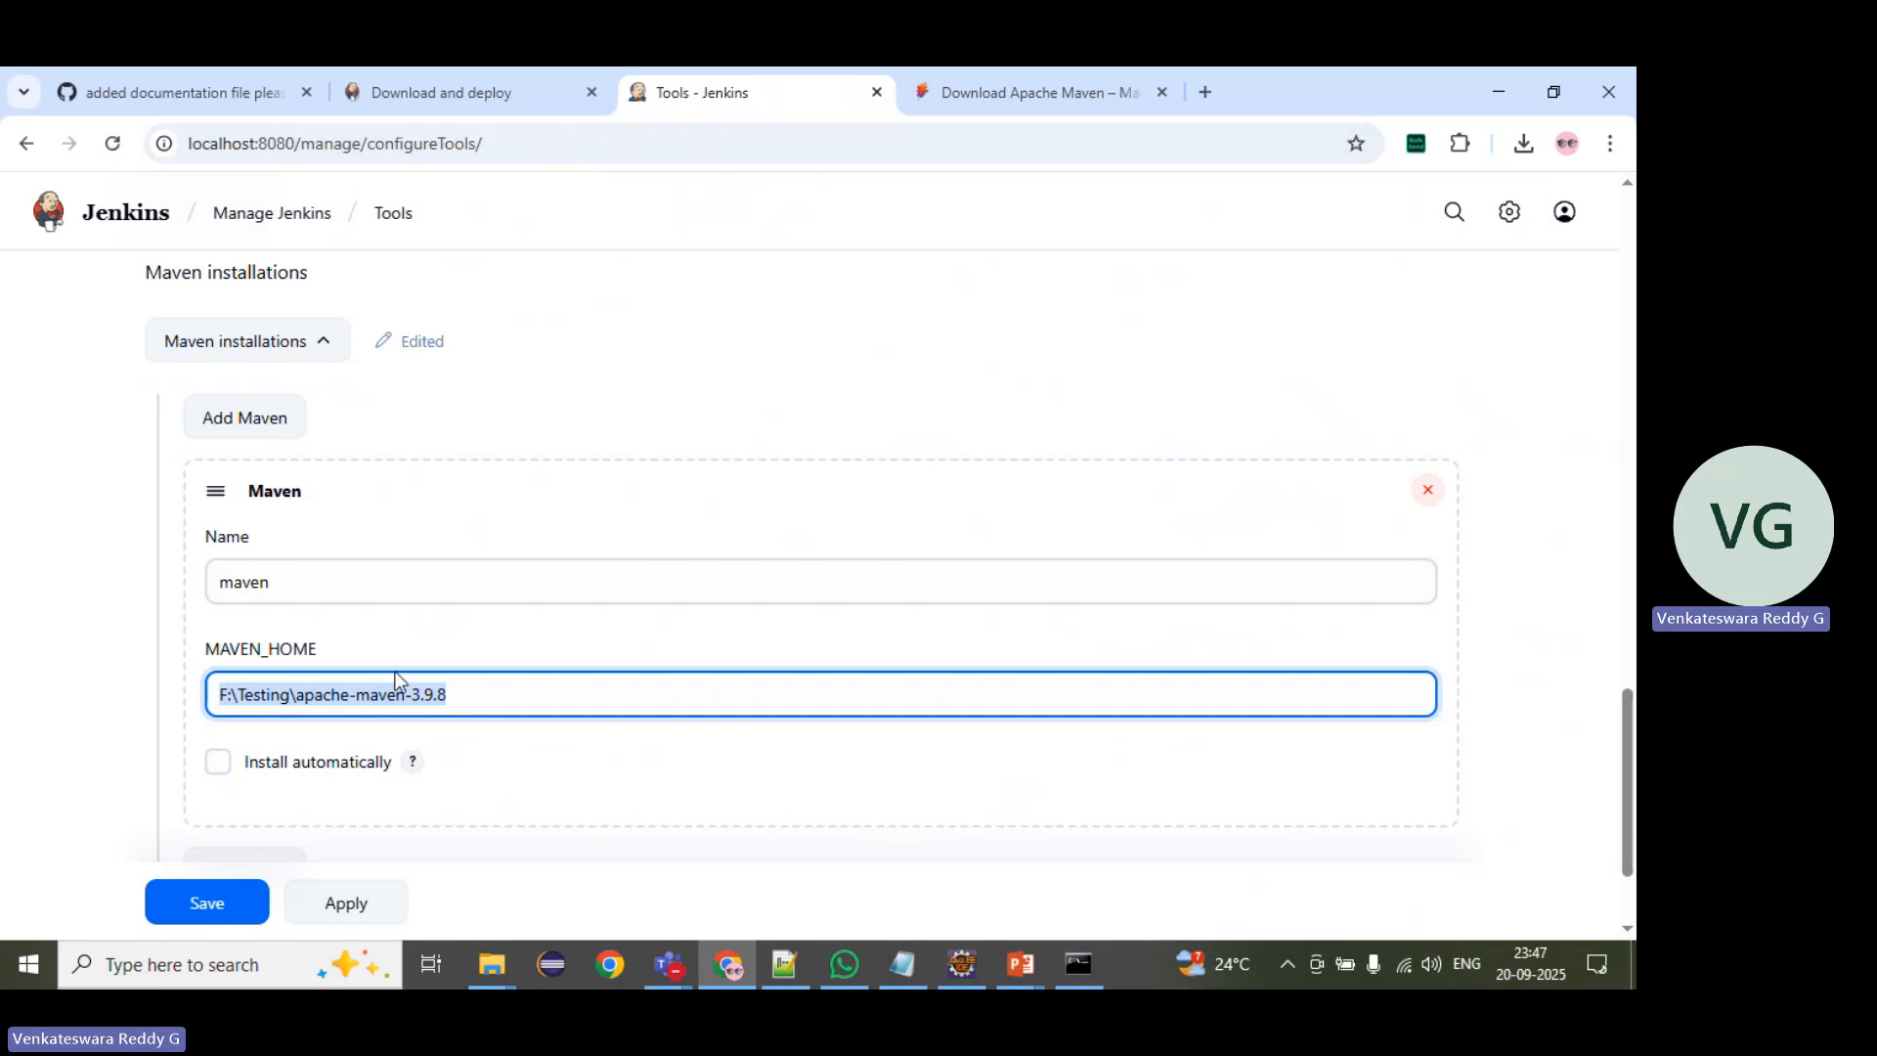
scroll(497, 662, down, 2)
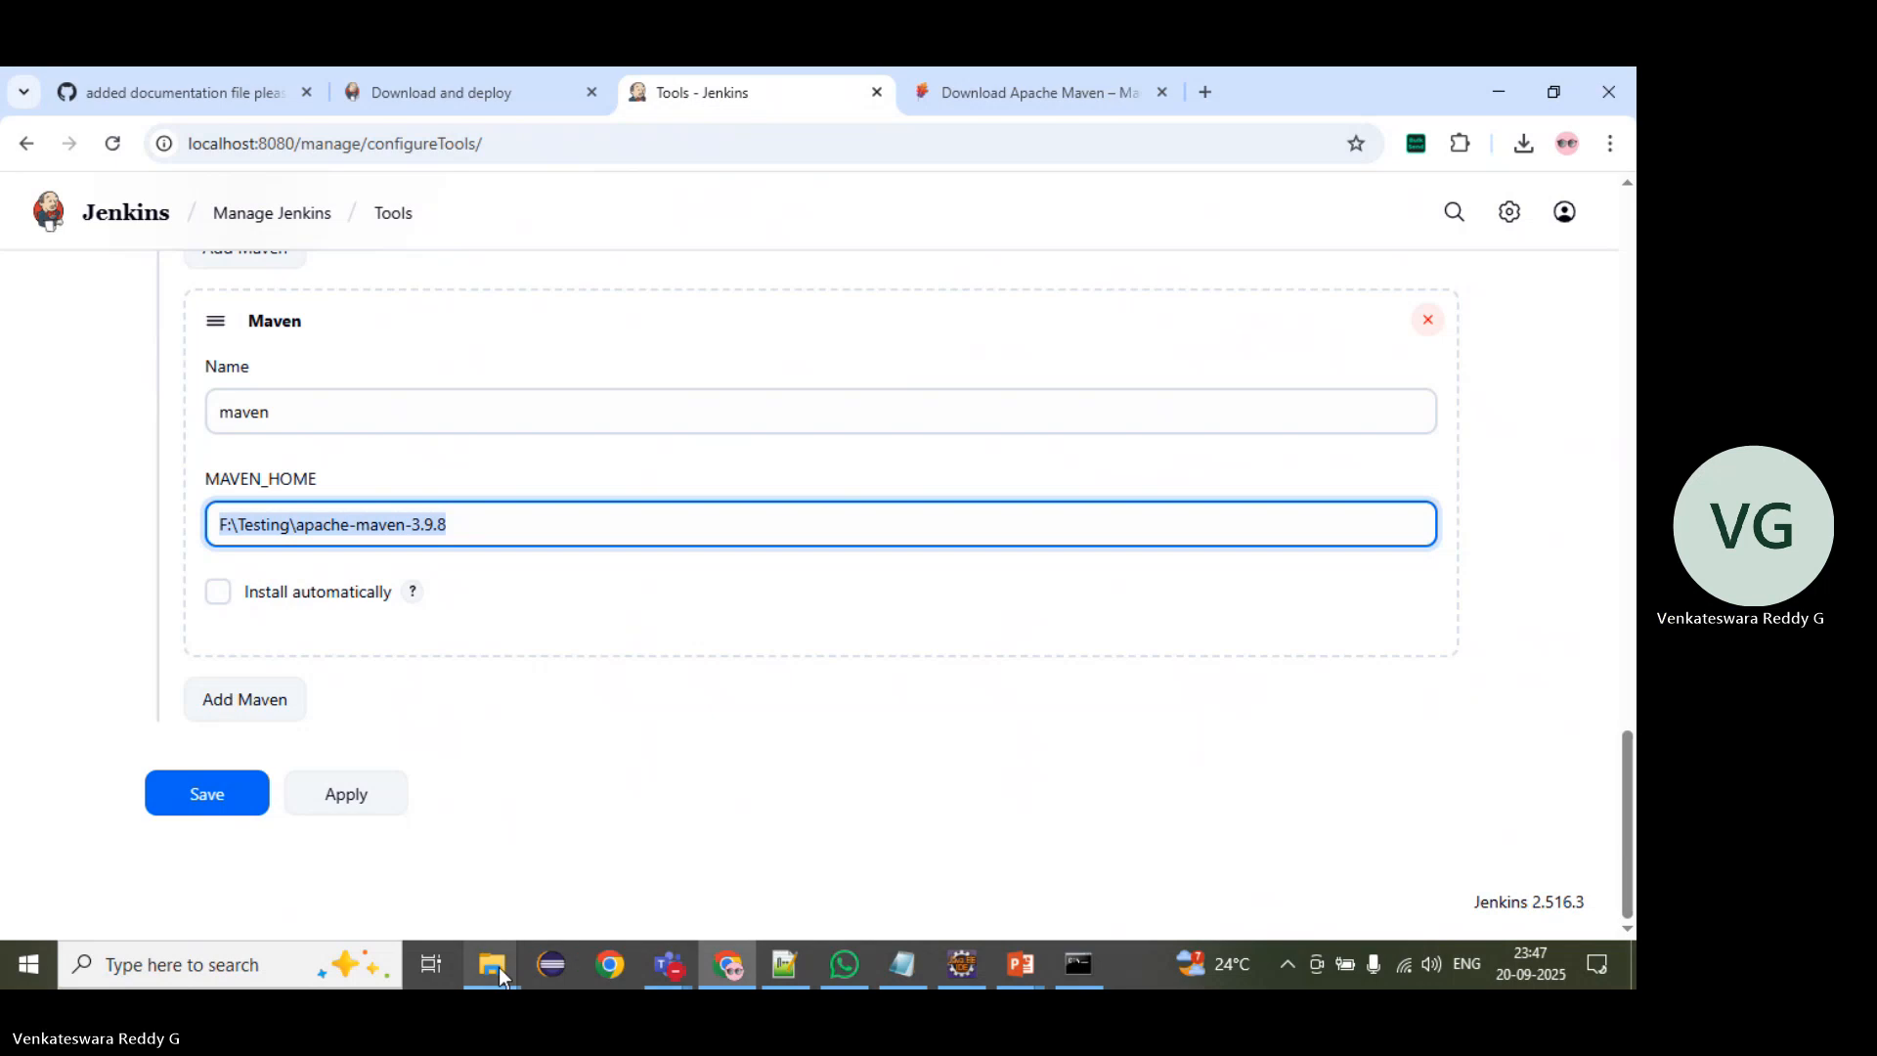
Step: Switch to File Explorer and go to the copied path F:\Testing\apache-maven-3.9.8
mouse_move(499, 966)
click(571, 860)
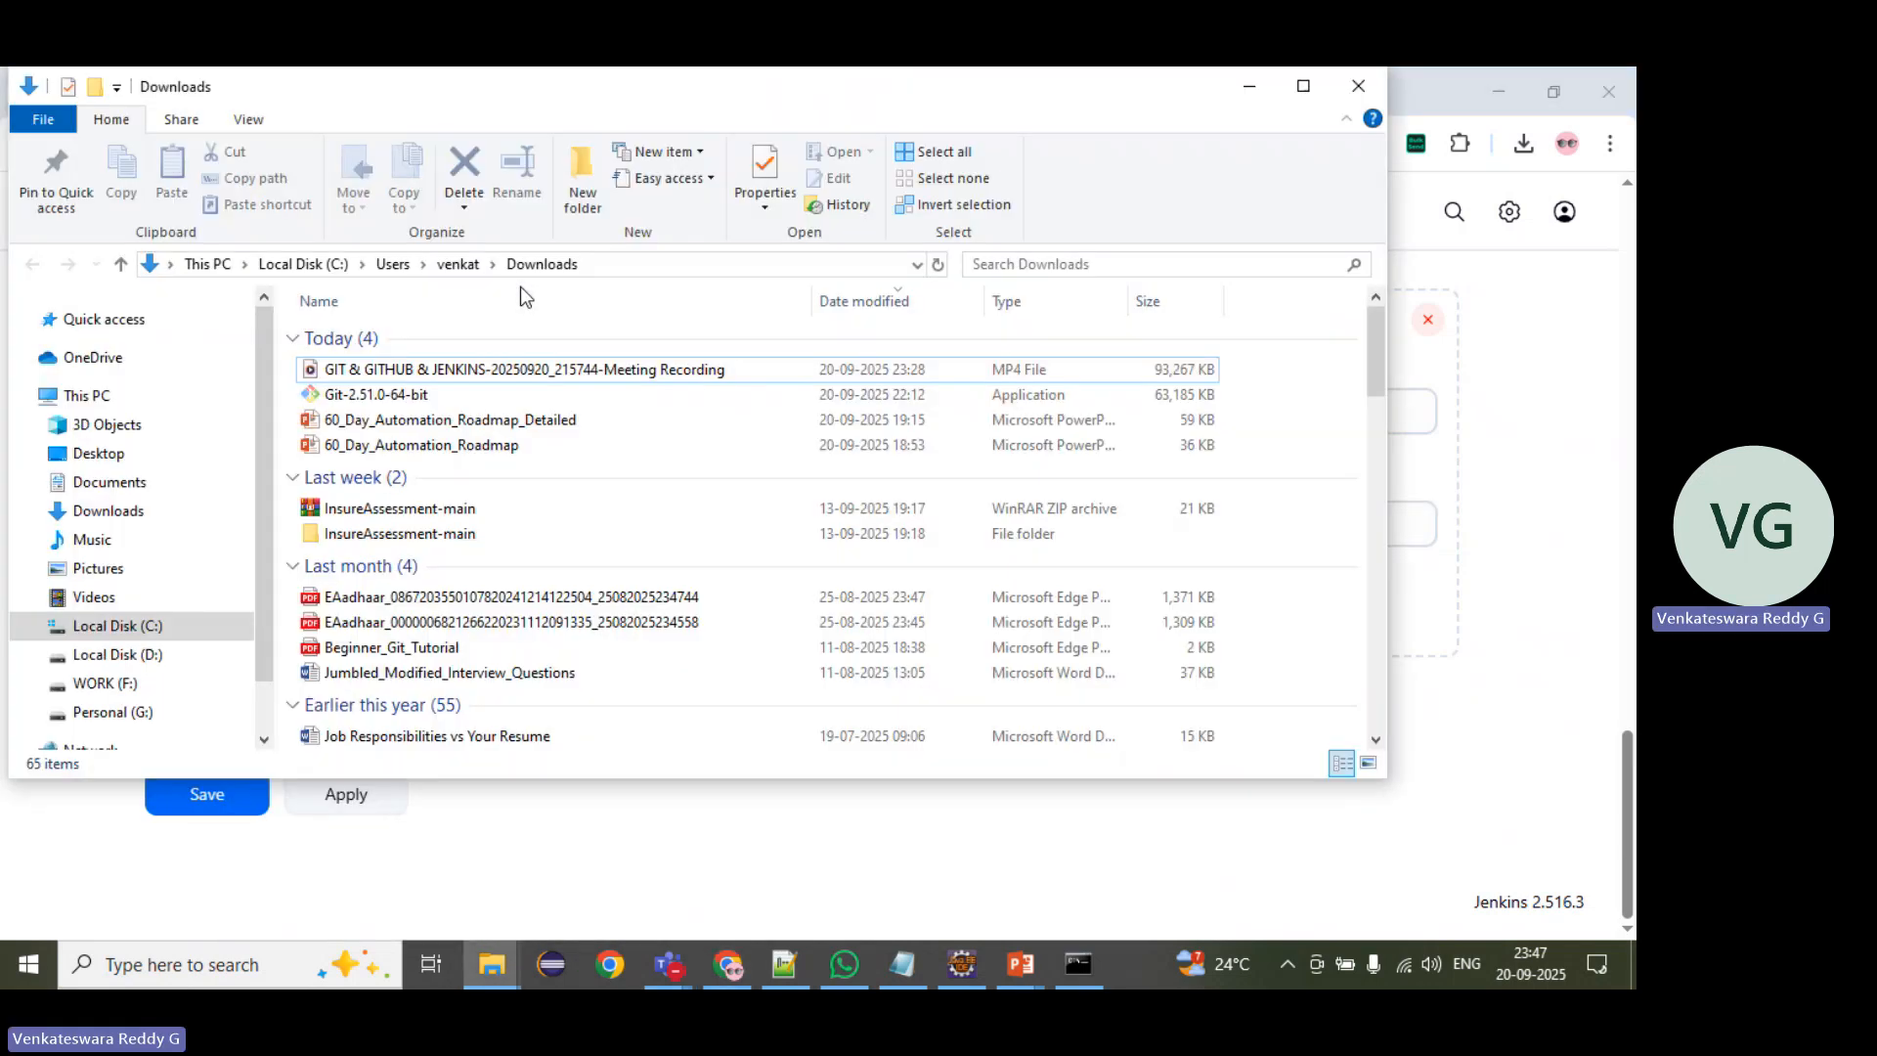
click(626, 272)
key(ctrl+v)
key(Return)
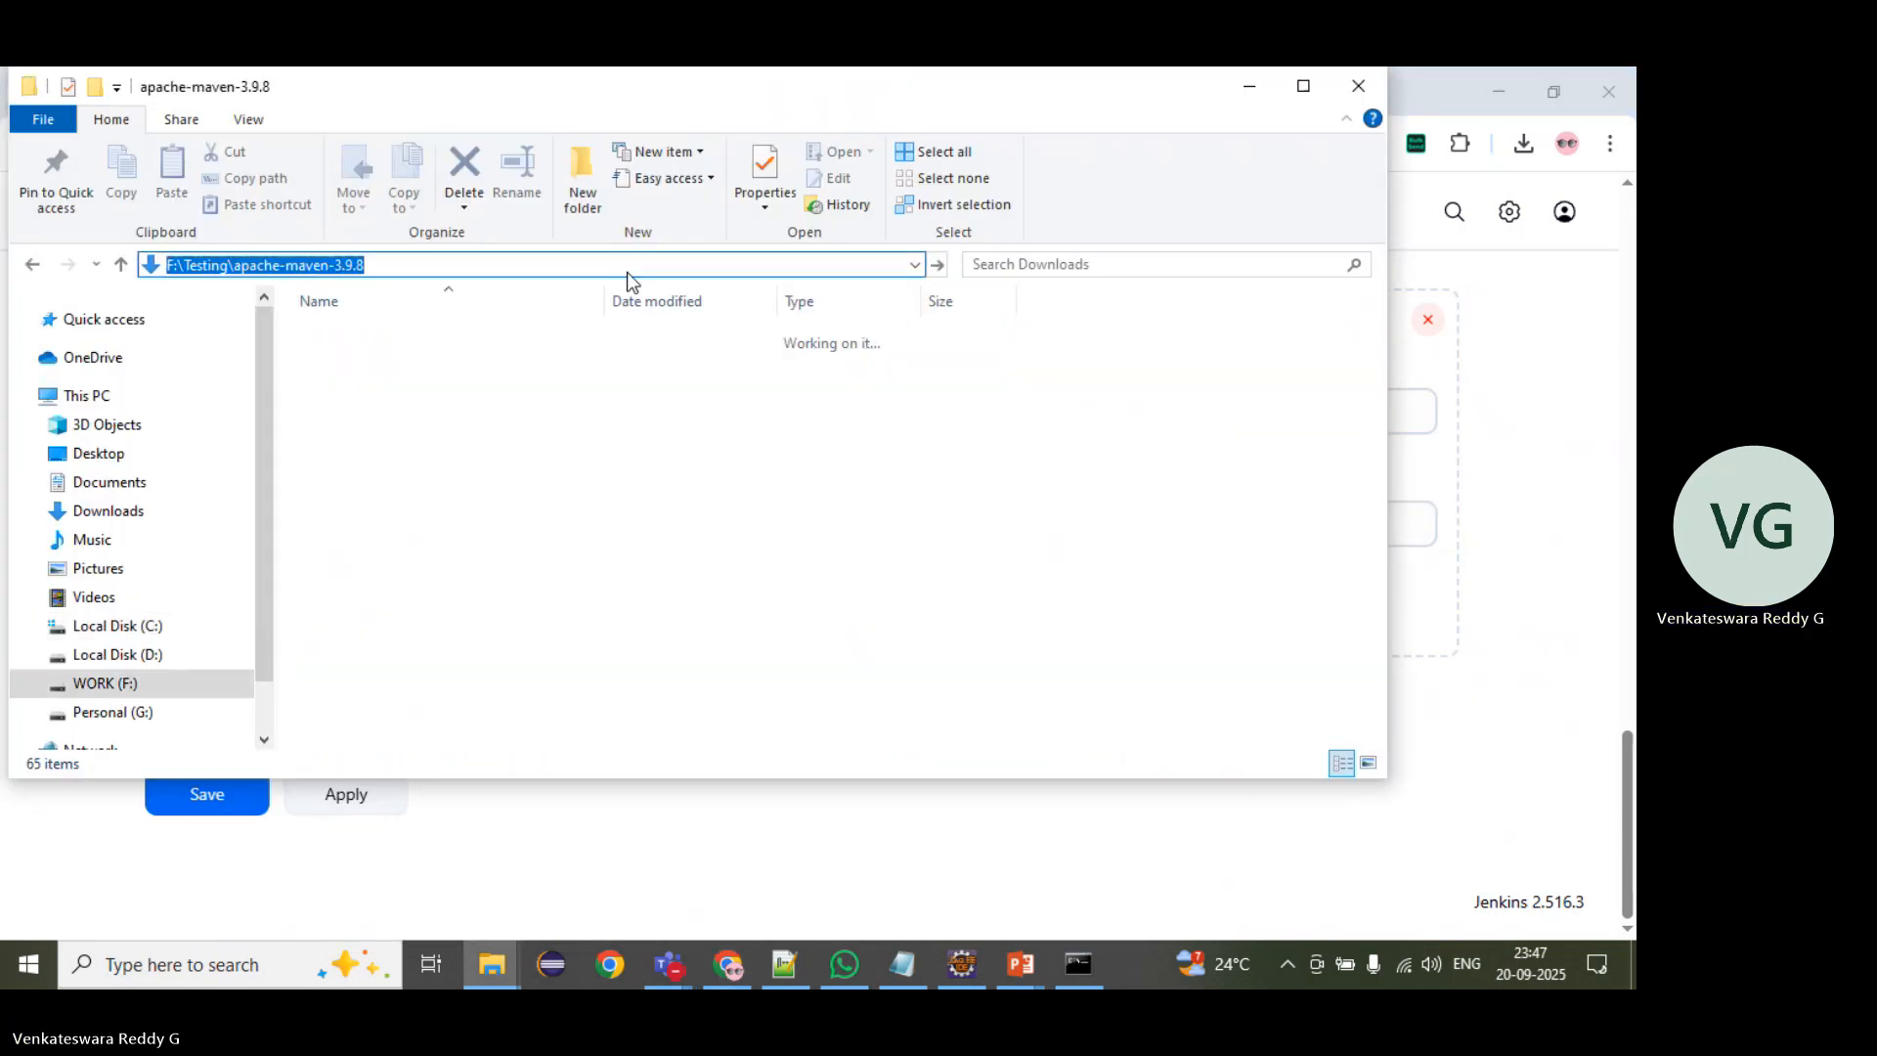
Step: Go up to the Testing folder, examine the apache-maven-3.9.8 folder's name, and reopen that folder
click(372, 265)
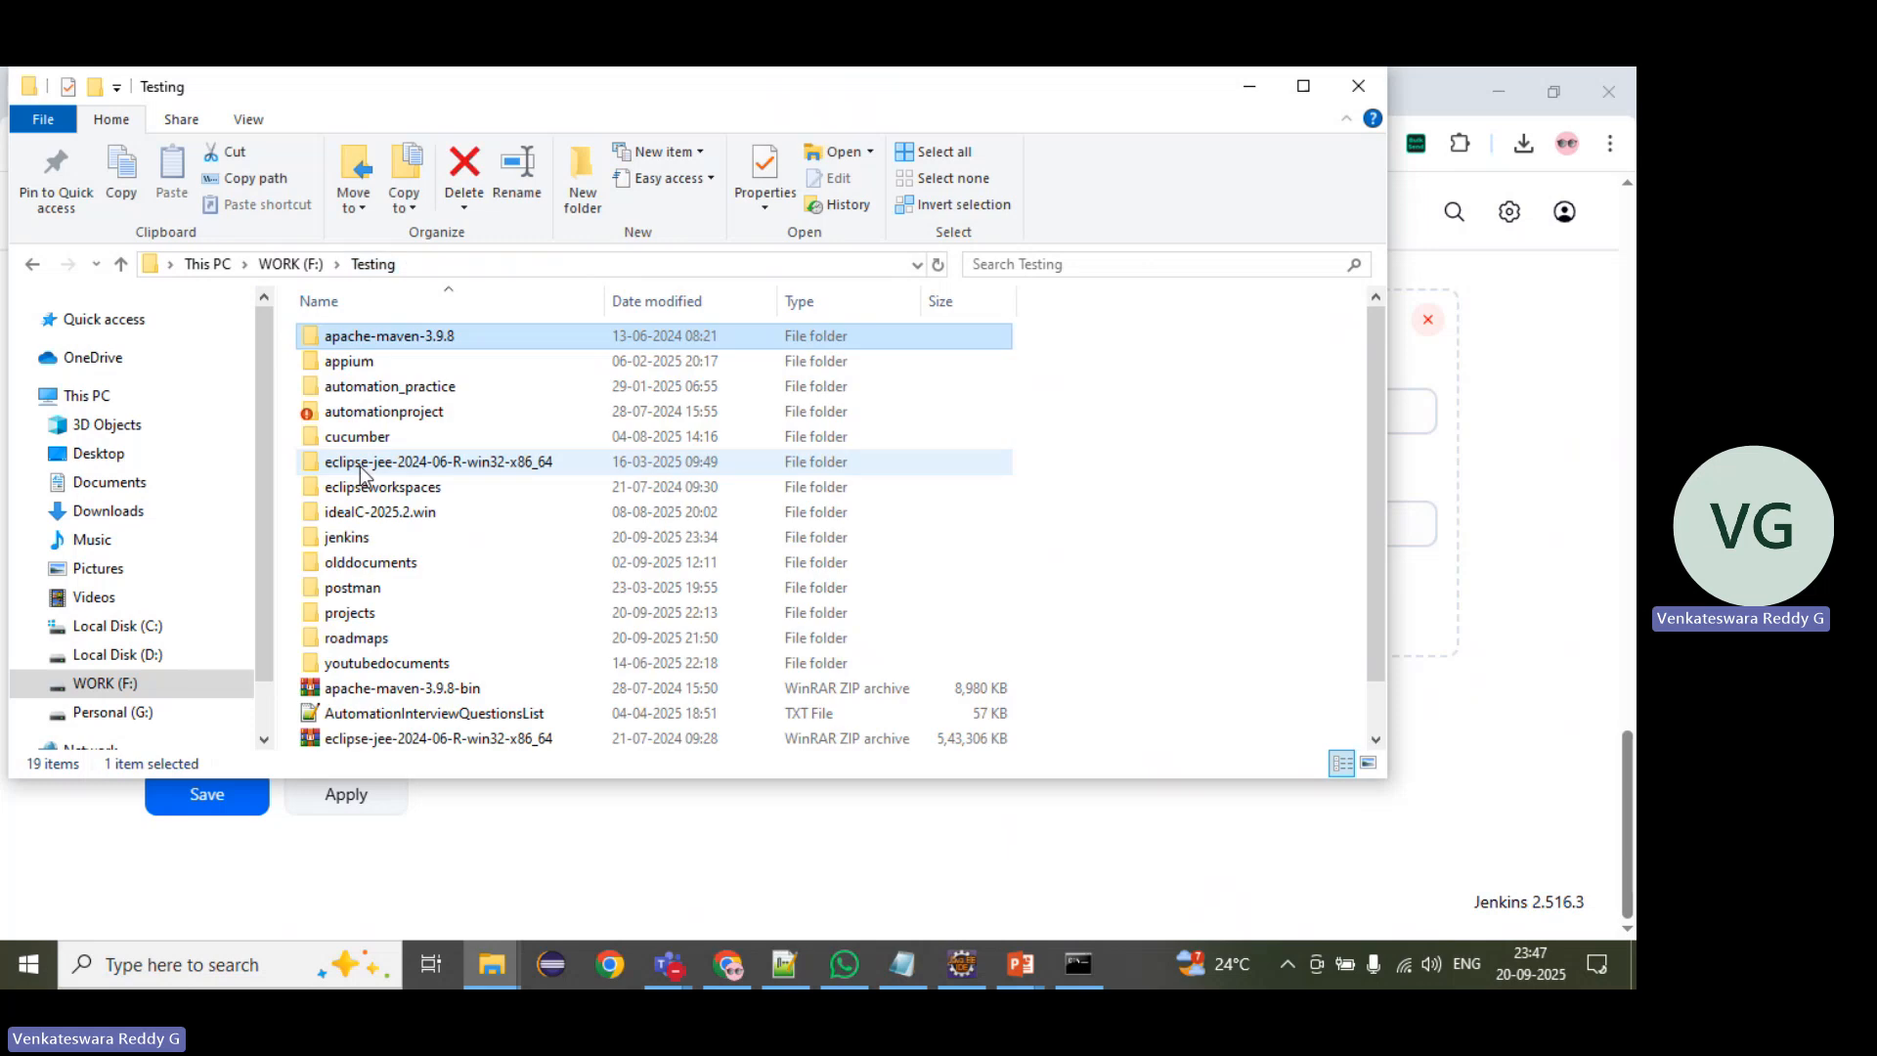
key(F2)
double_click(393, 335)
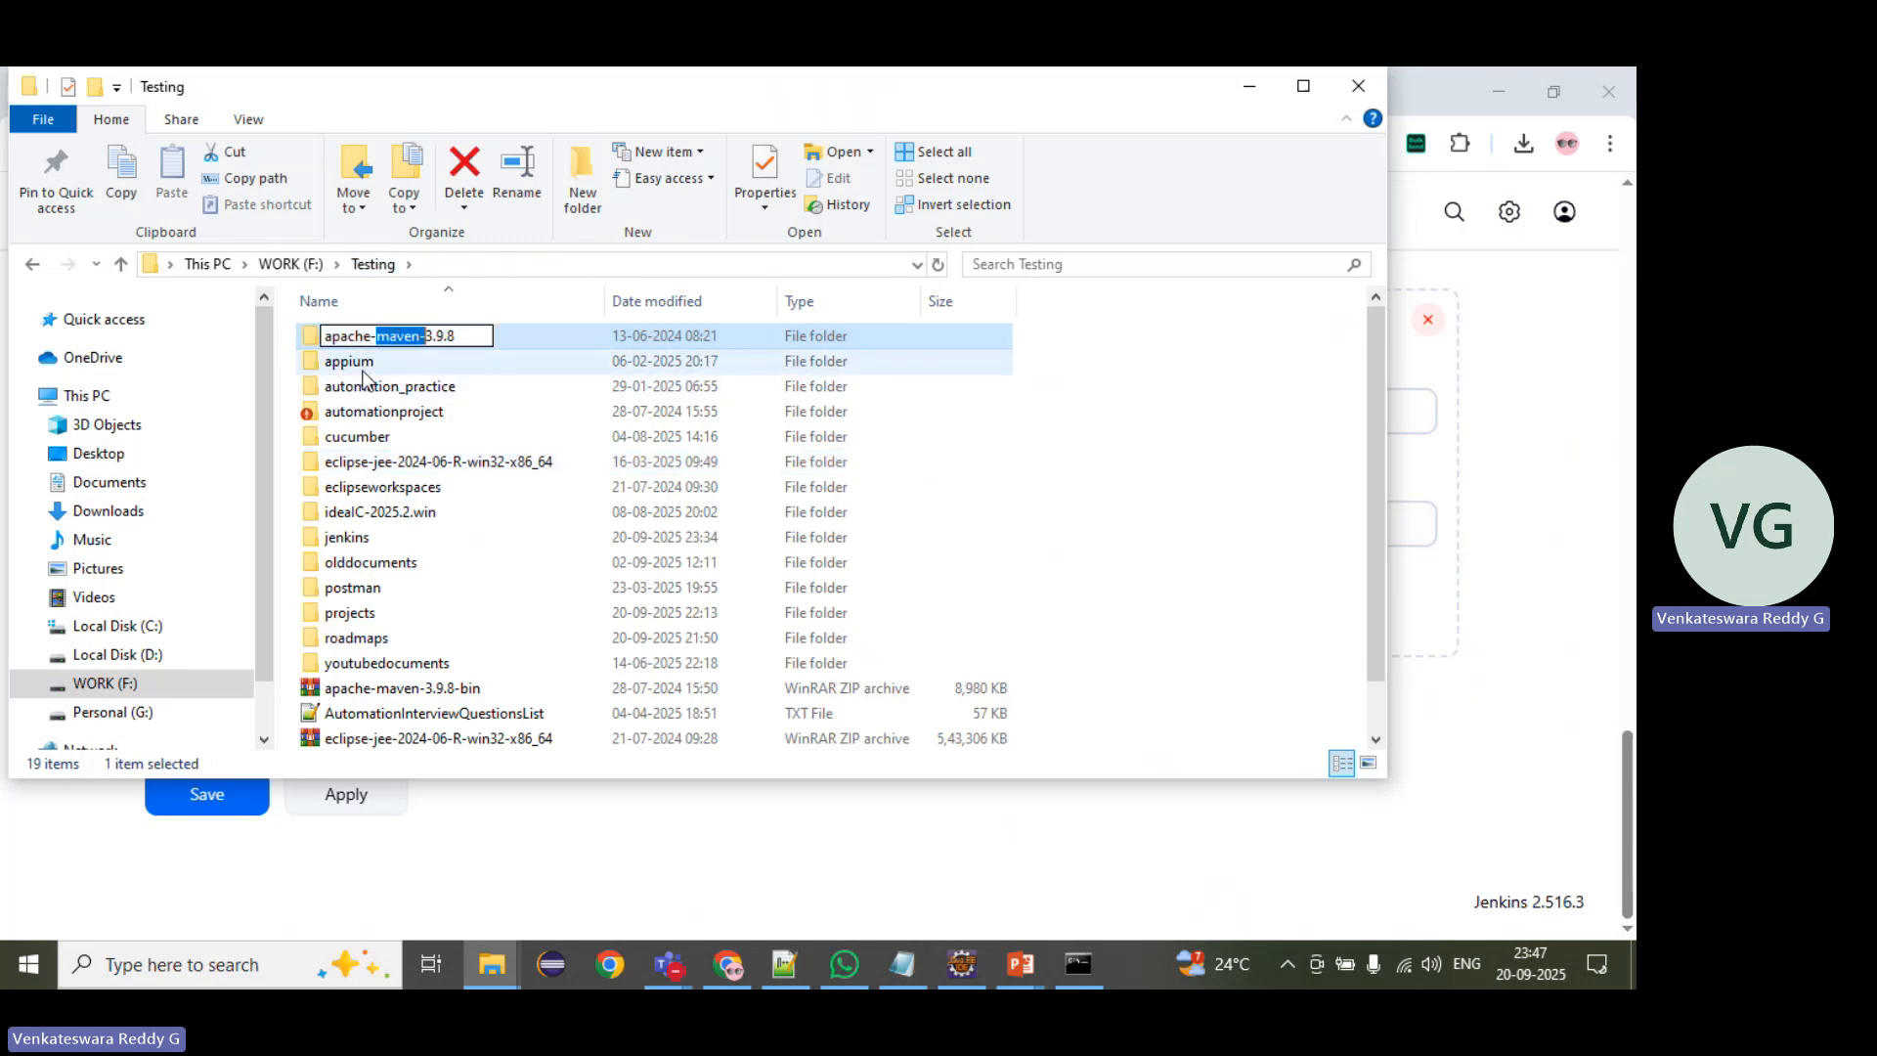
double_click(319, 336)
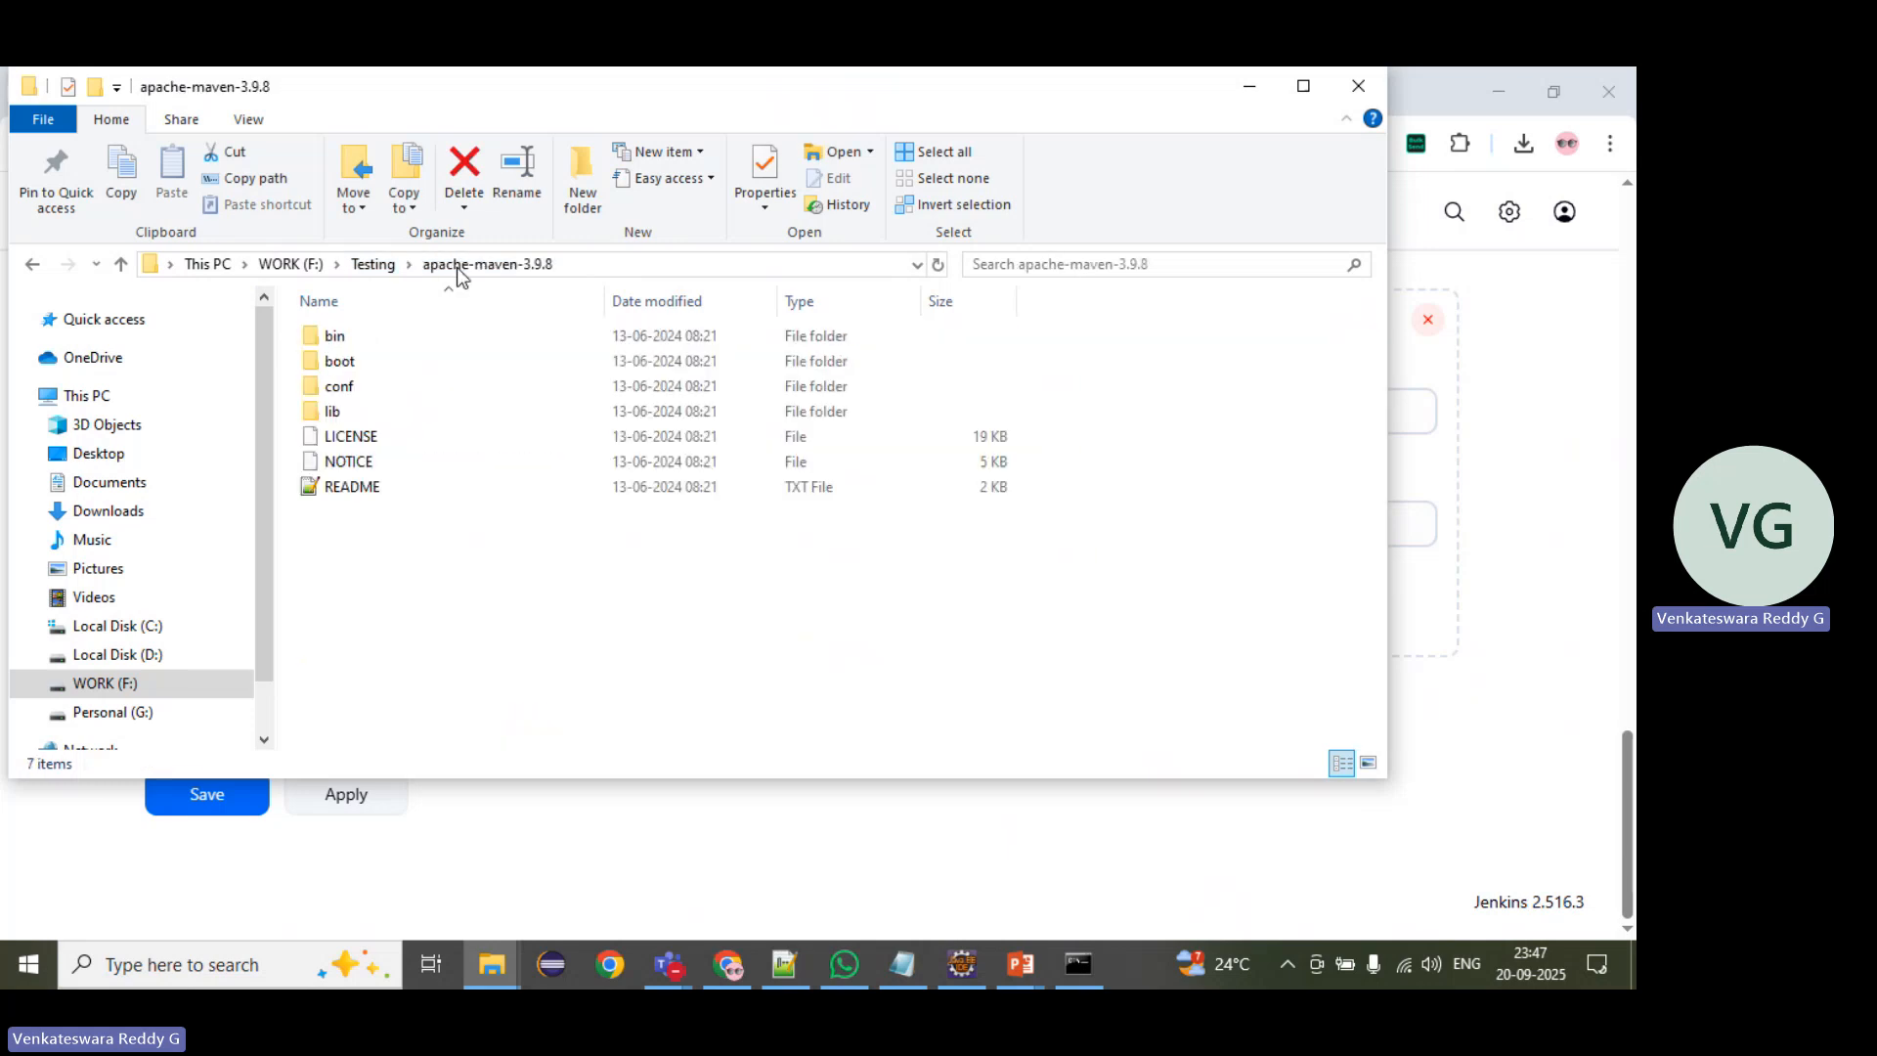
Step: Return to Jenkins and save the tool configuration
key(alt+Tab)
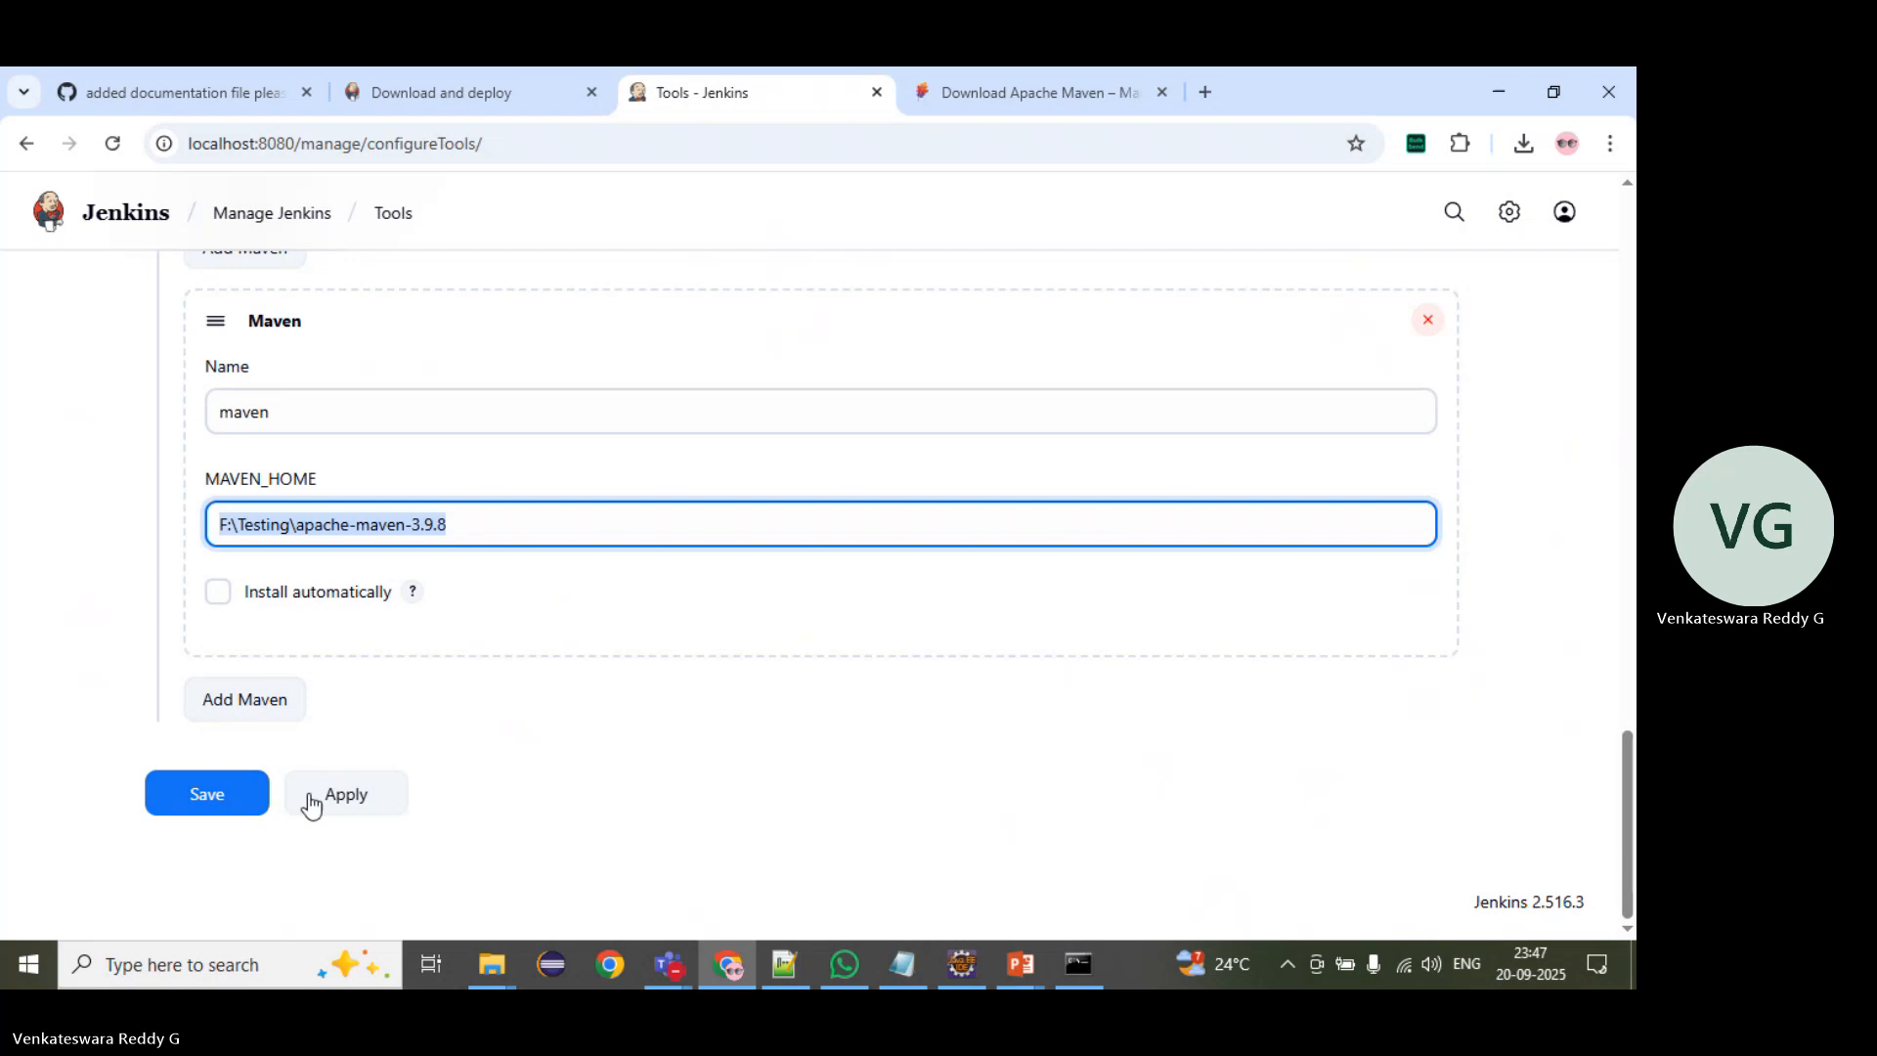
click(207, 794)
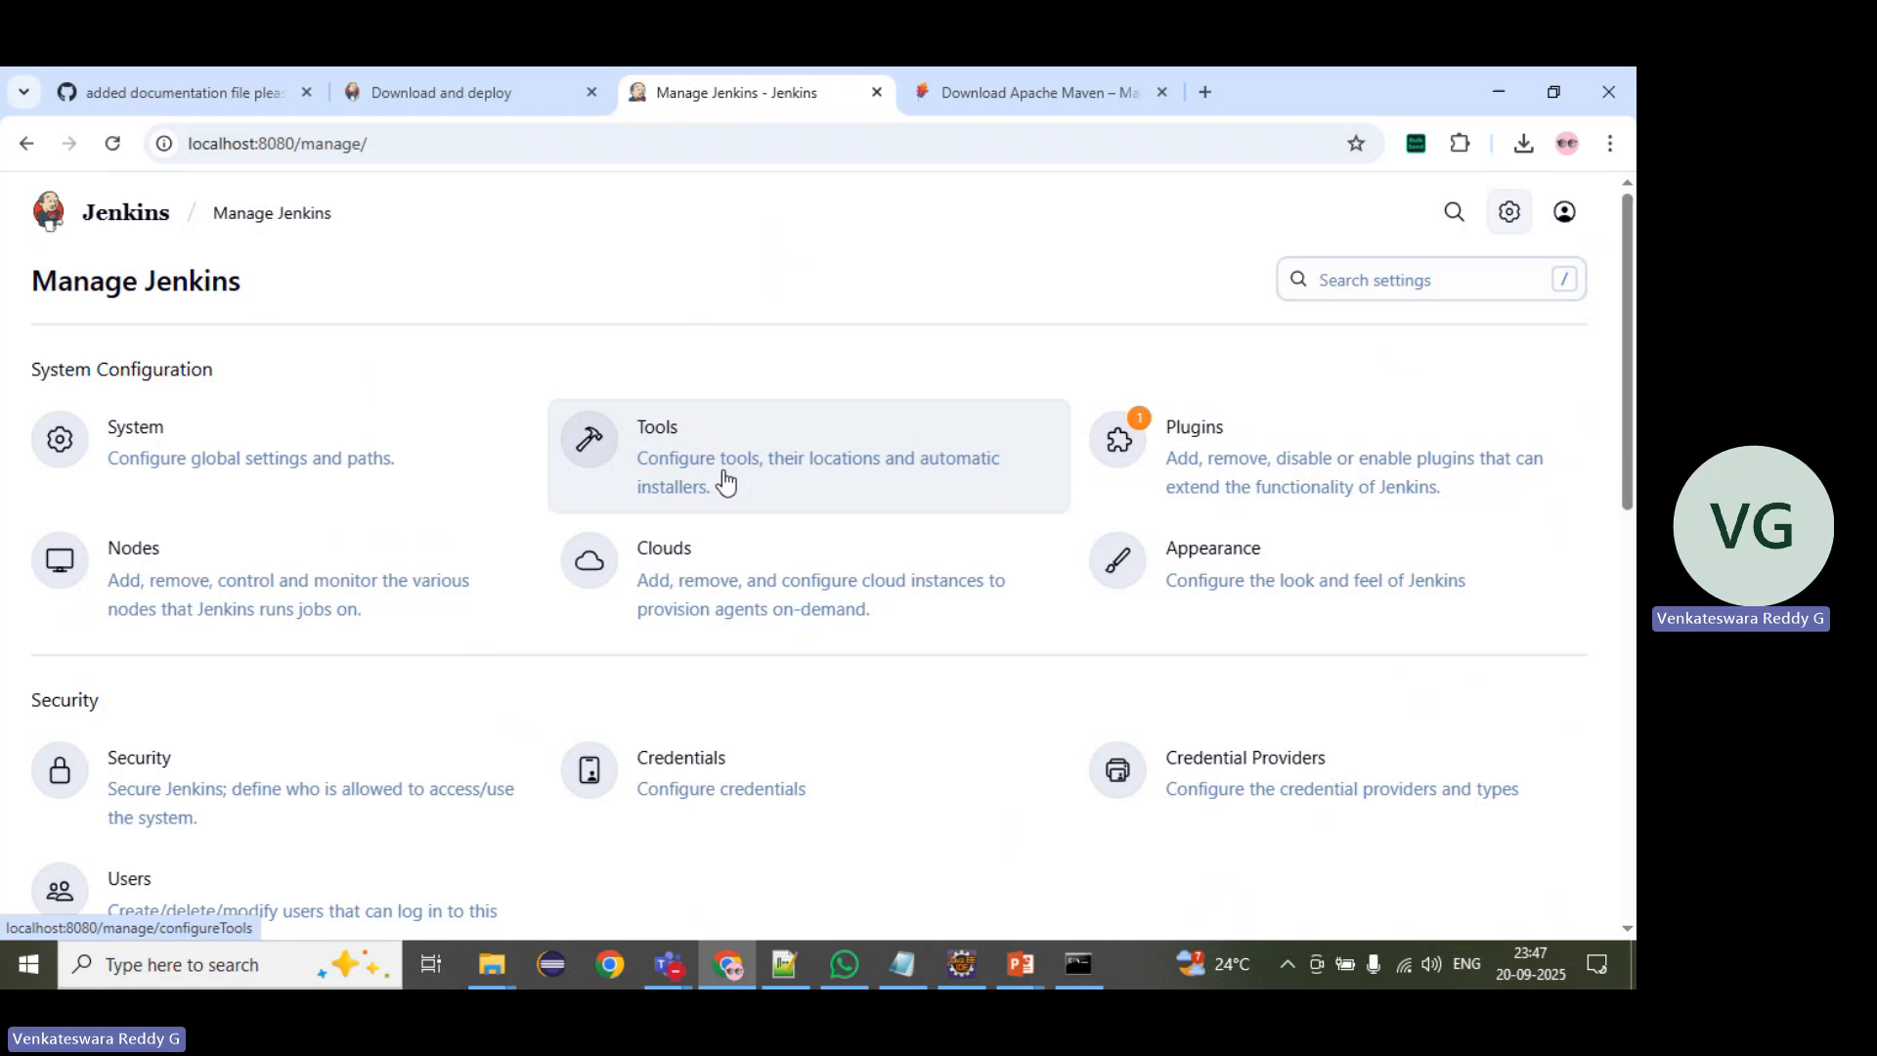
Step: Switch to the PowerPoint slide show and review the Plugin Installation and Tools Installation slides
mouse_move(1017, 968)
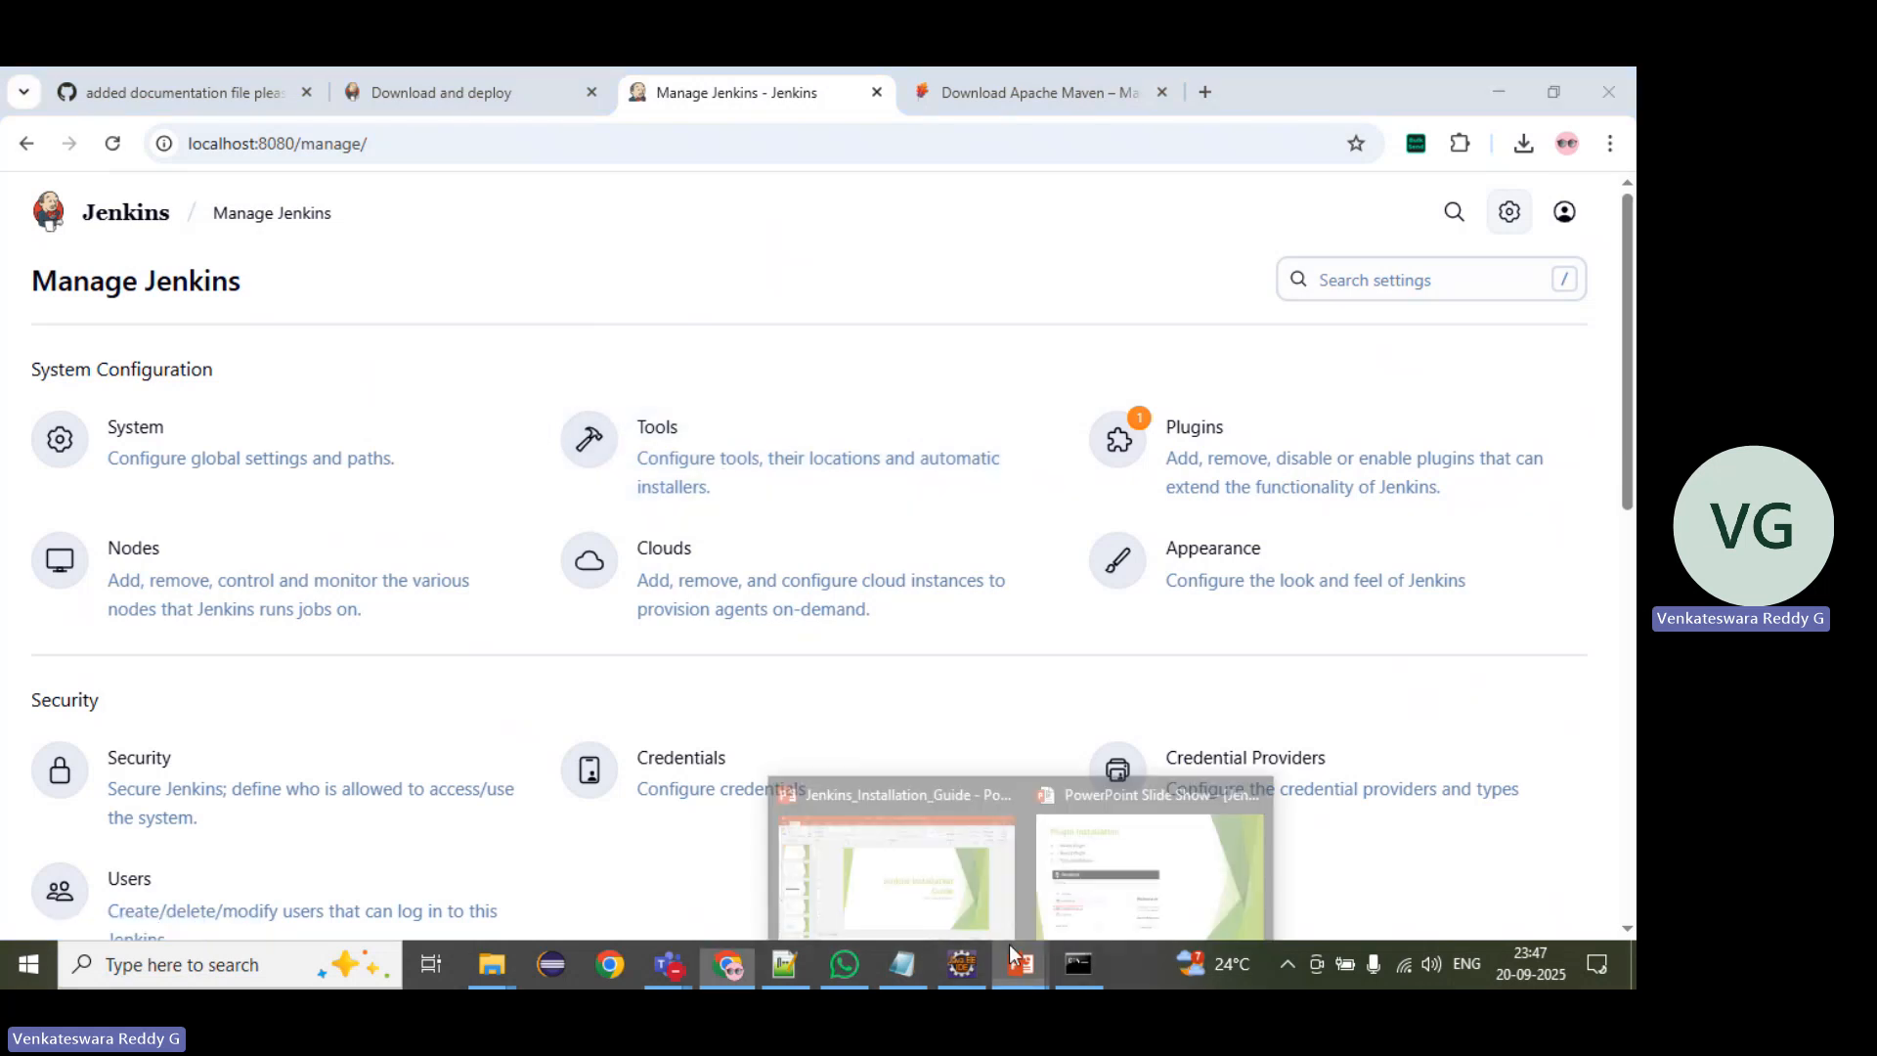
click(1157, 904)
key(Right)
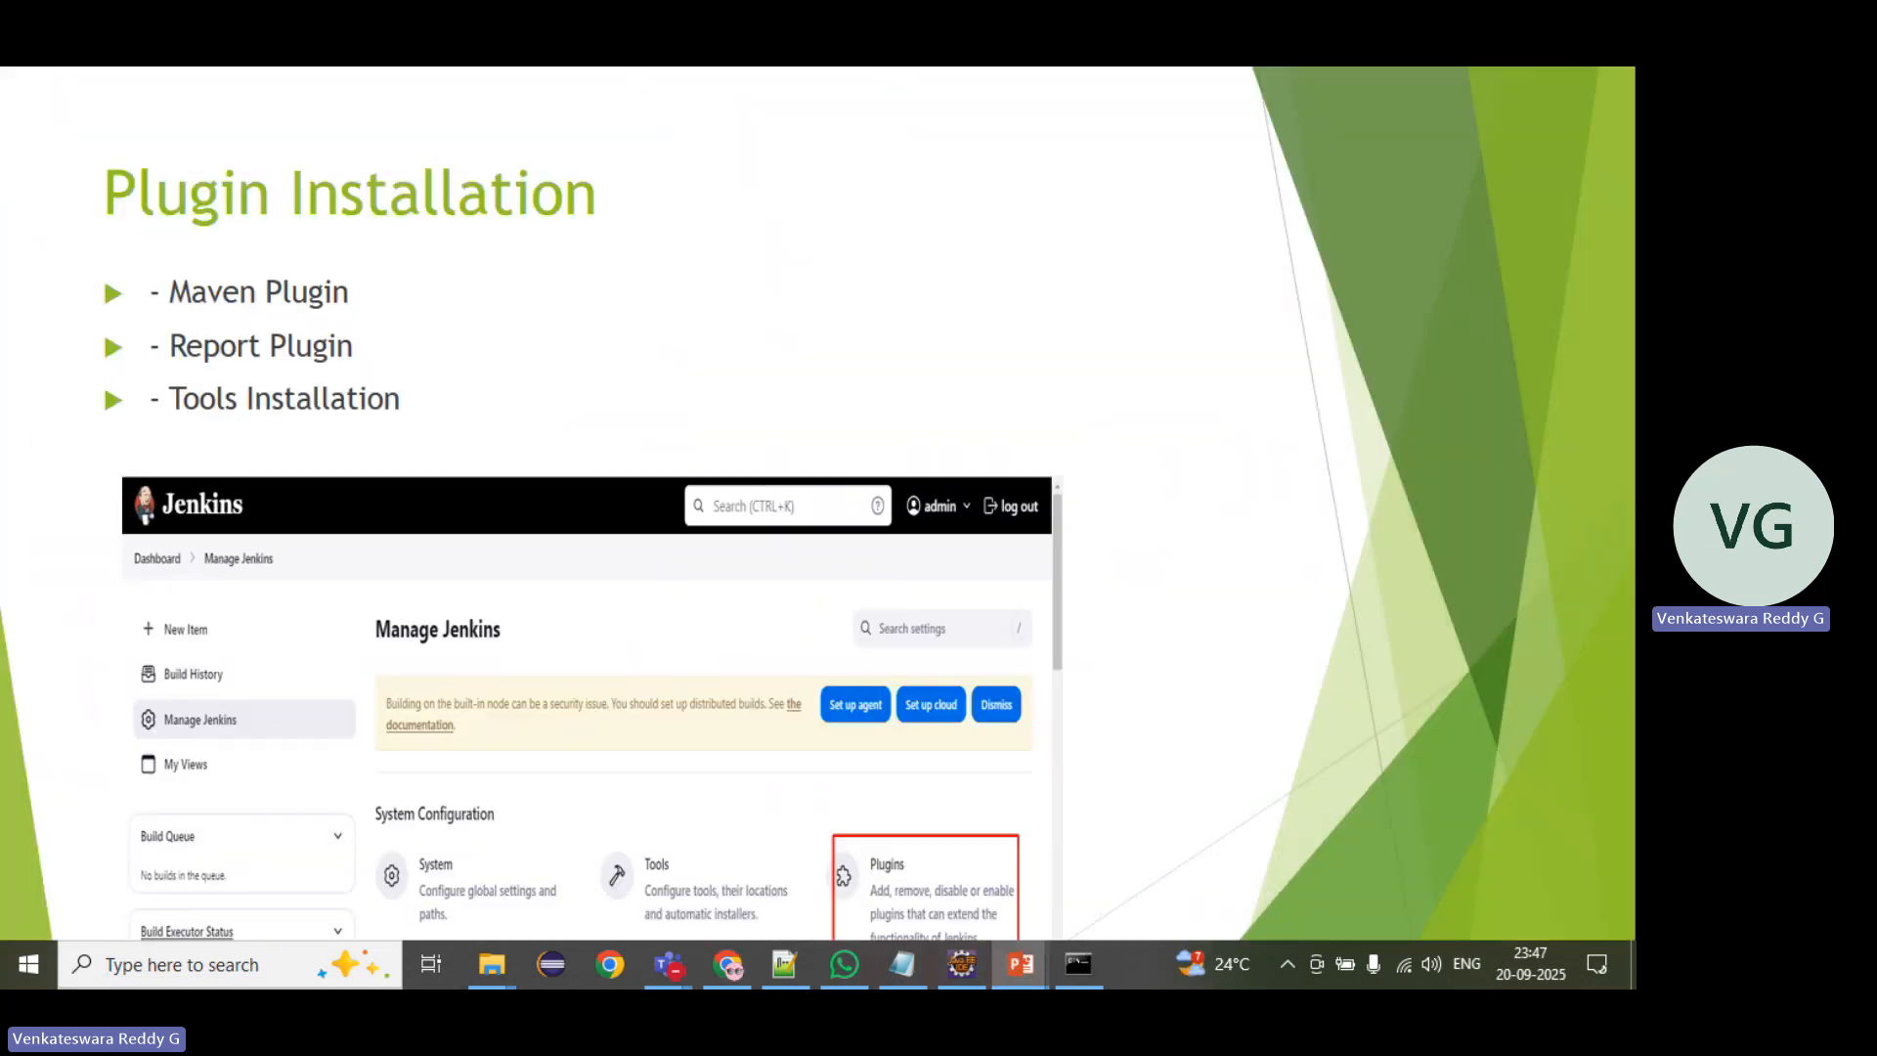
key(Left)
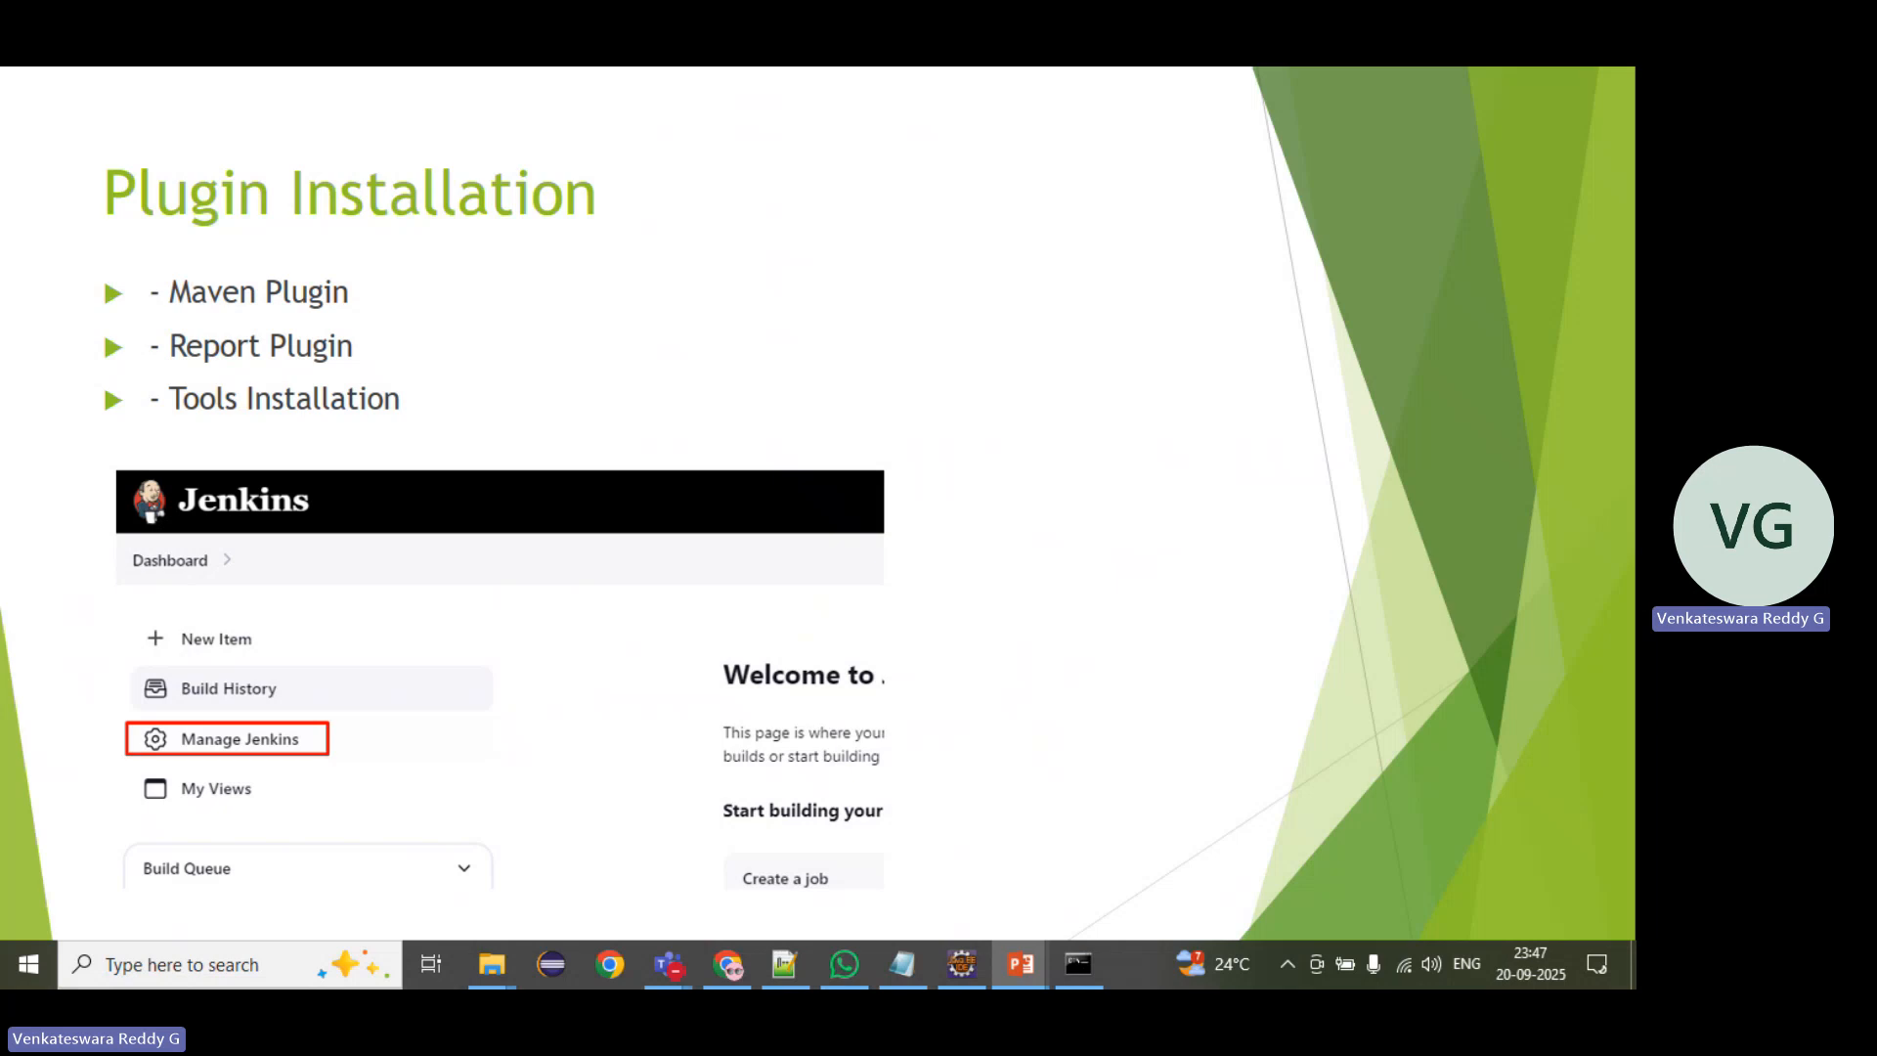
key(Right)
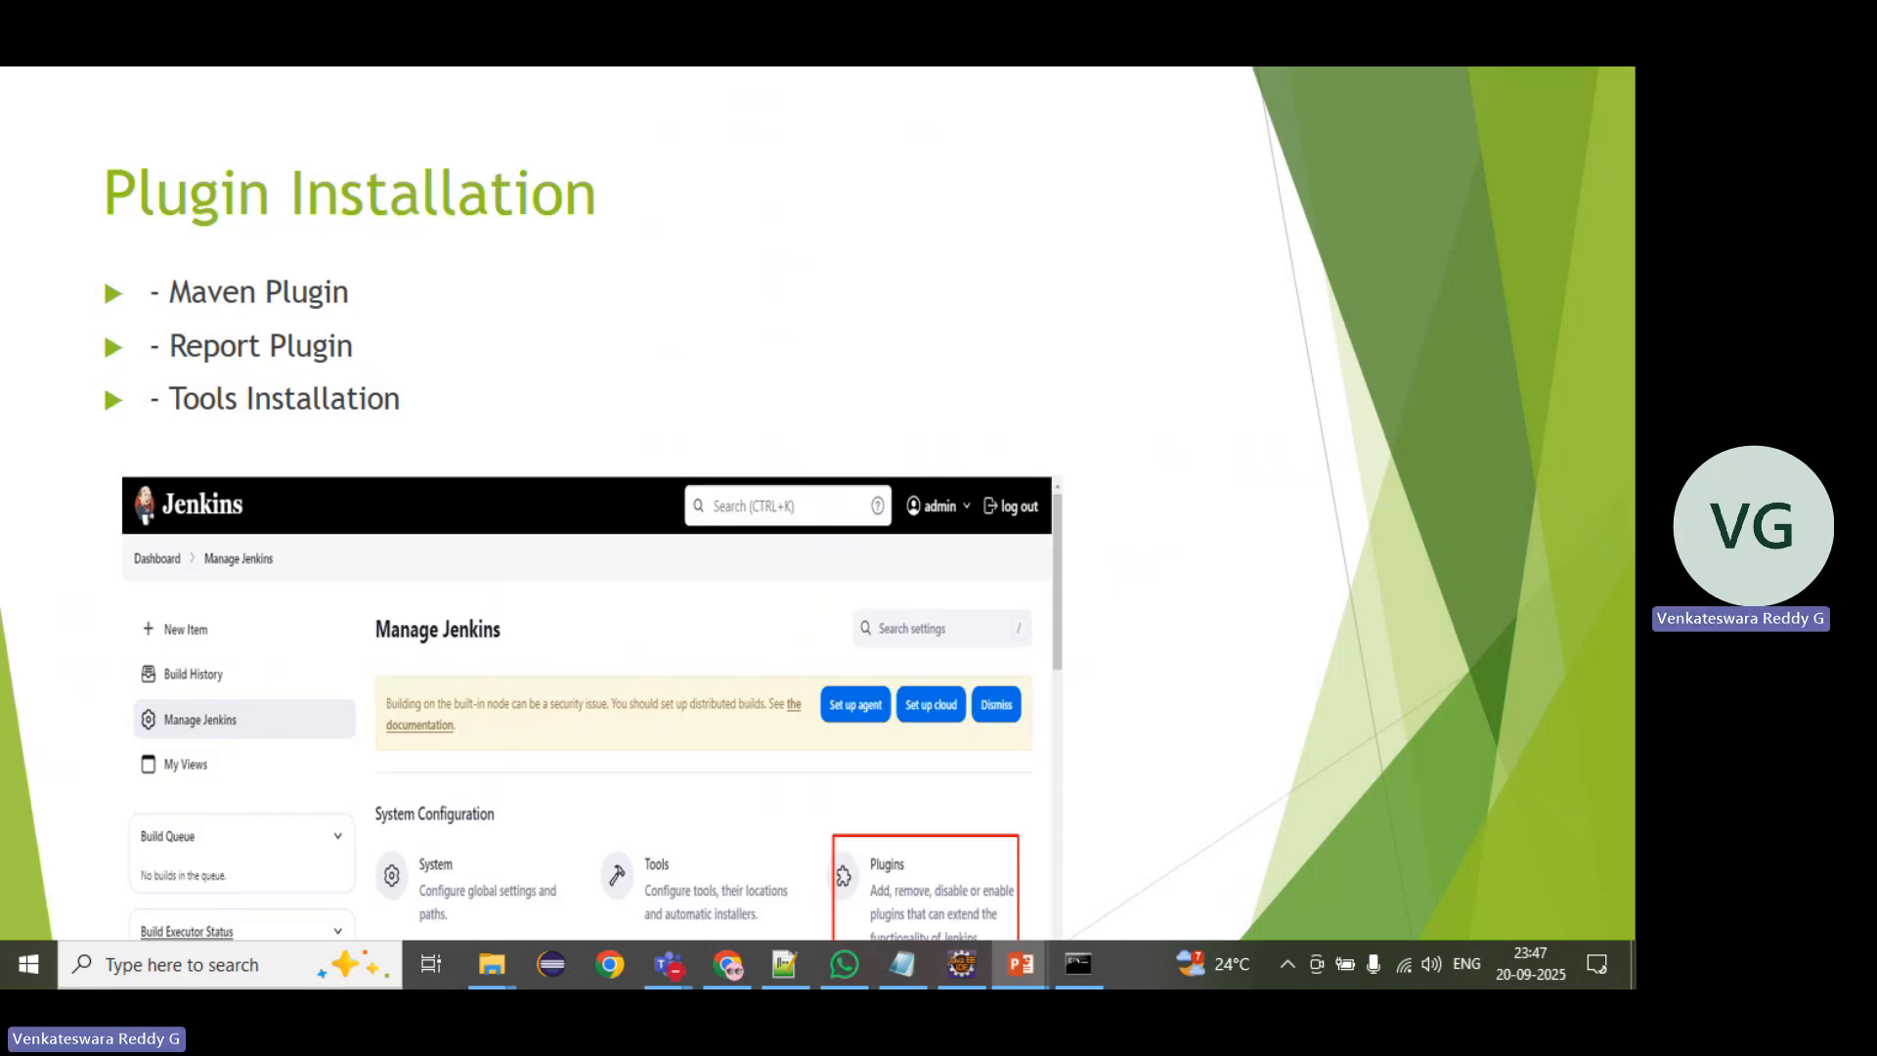
key(Right)
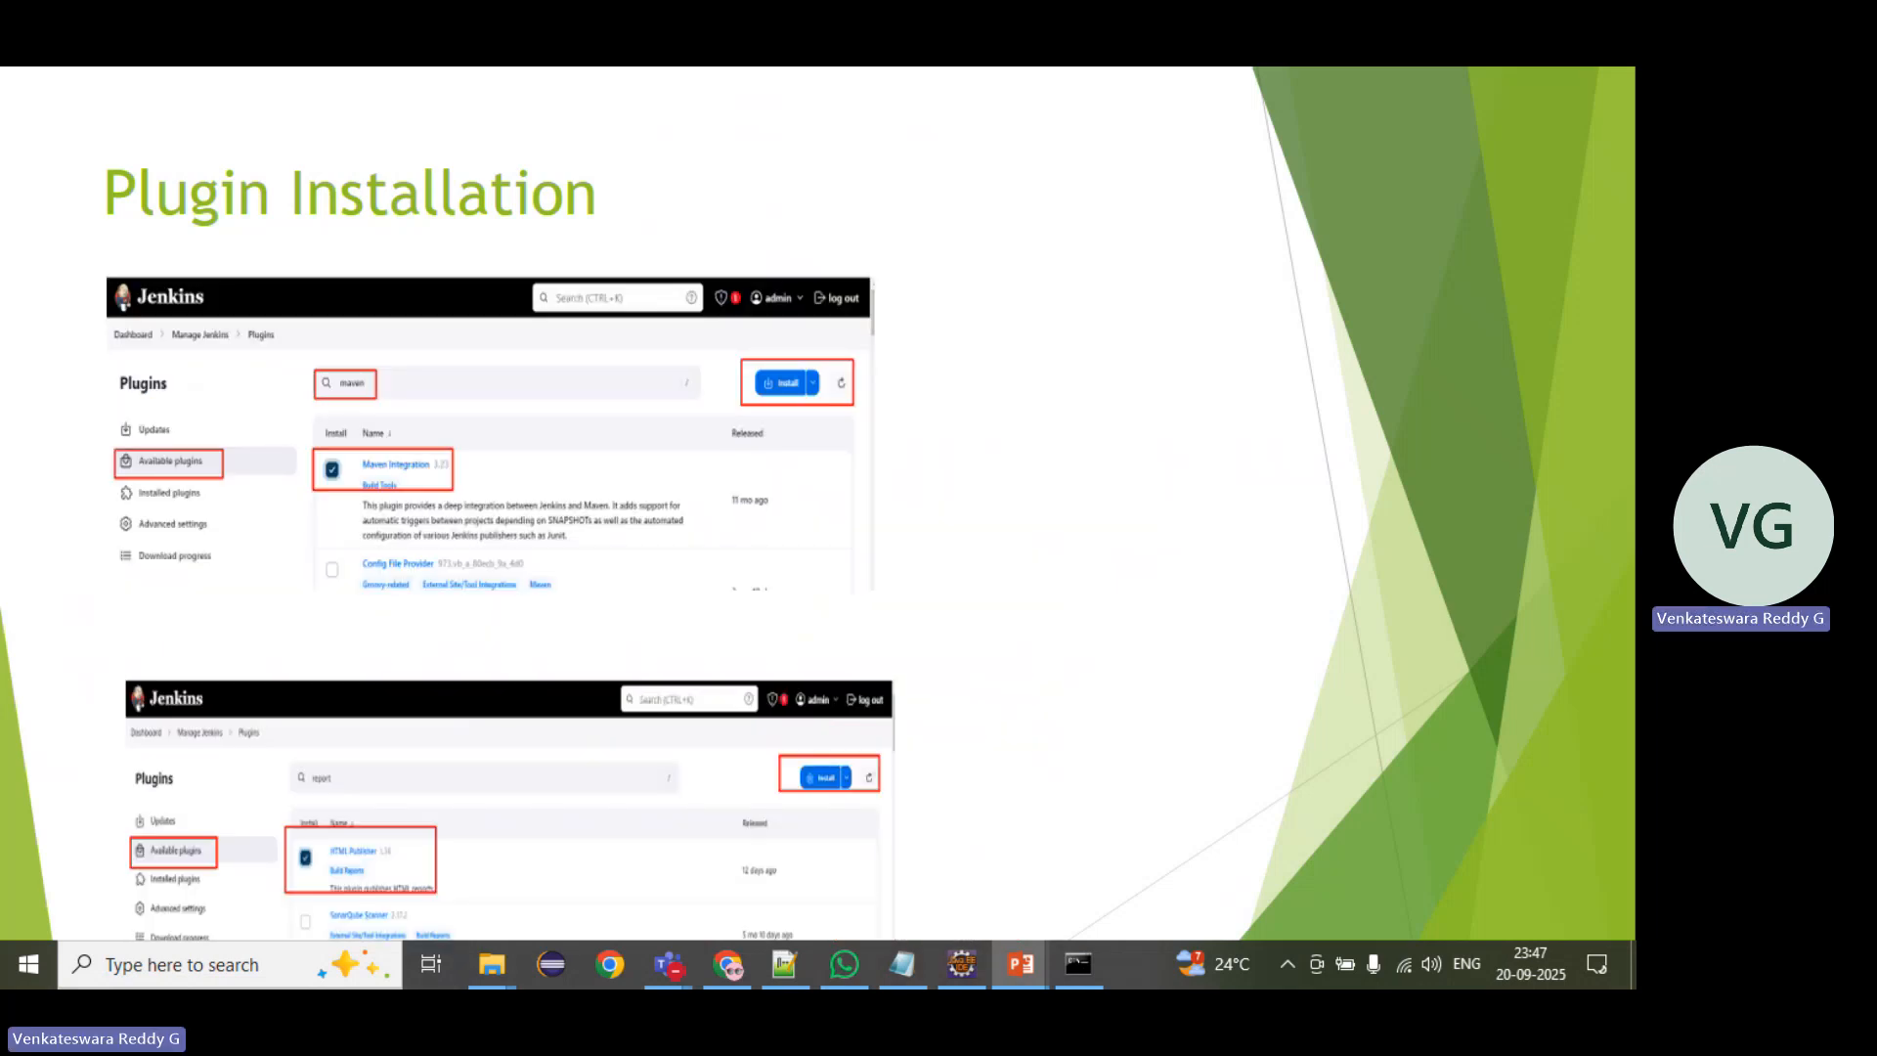
key(Right)
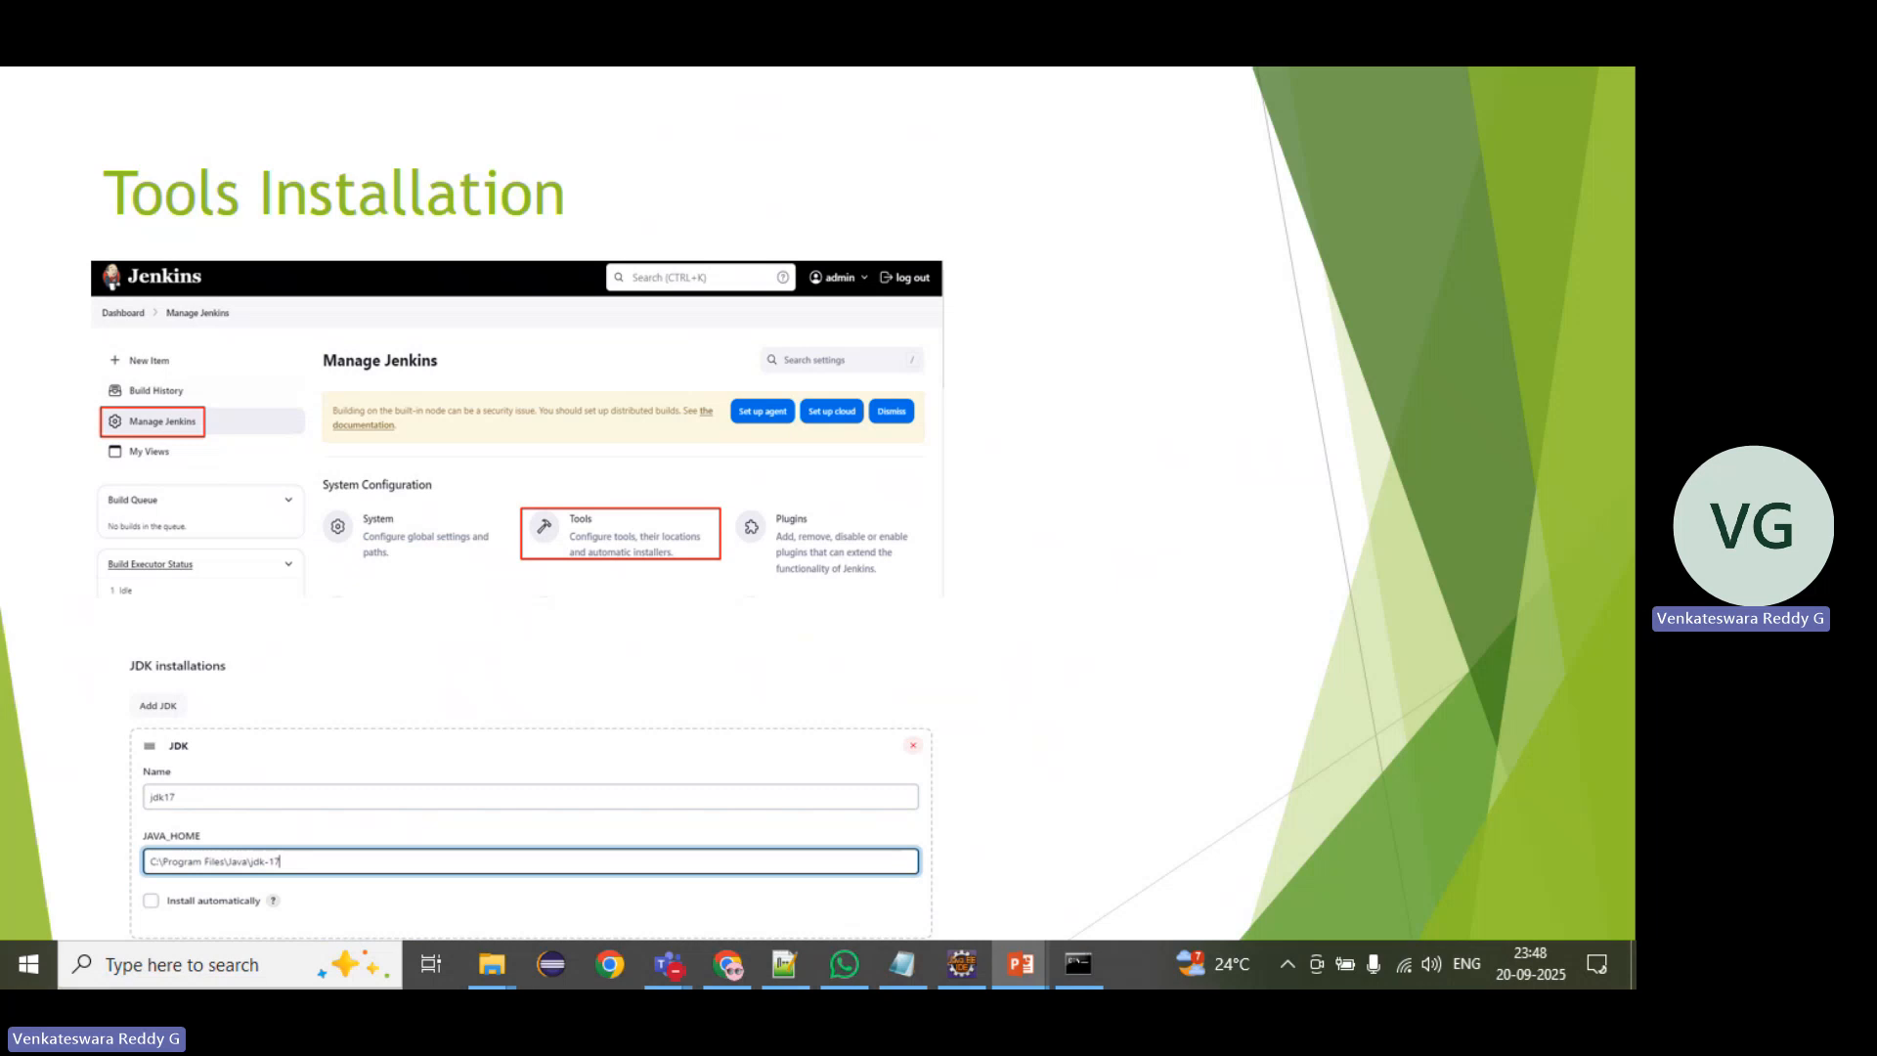
key(Right)
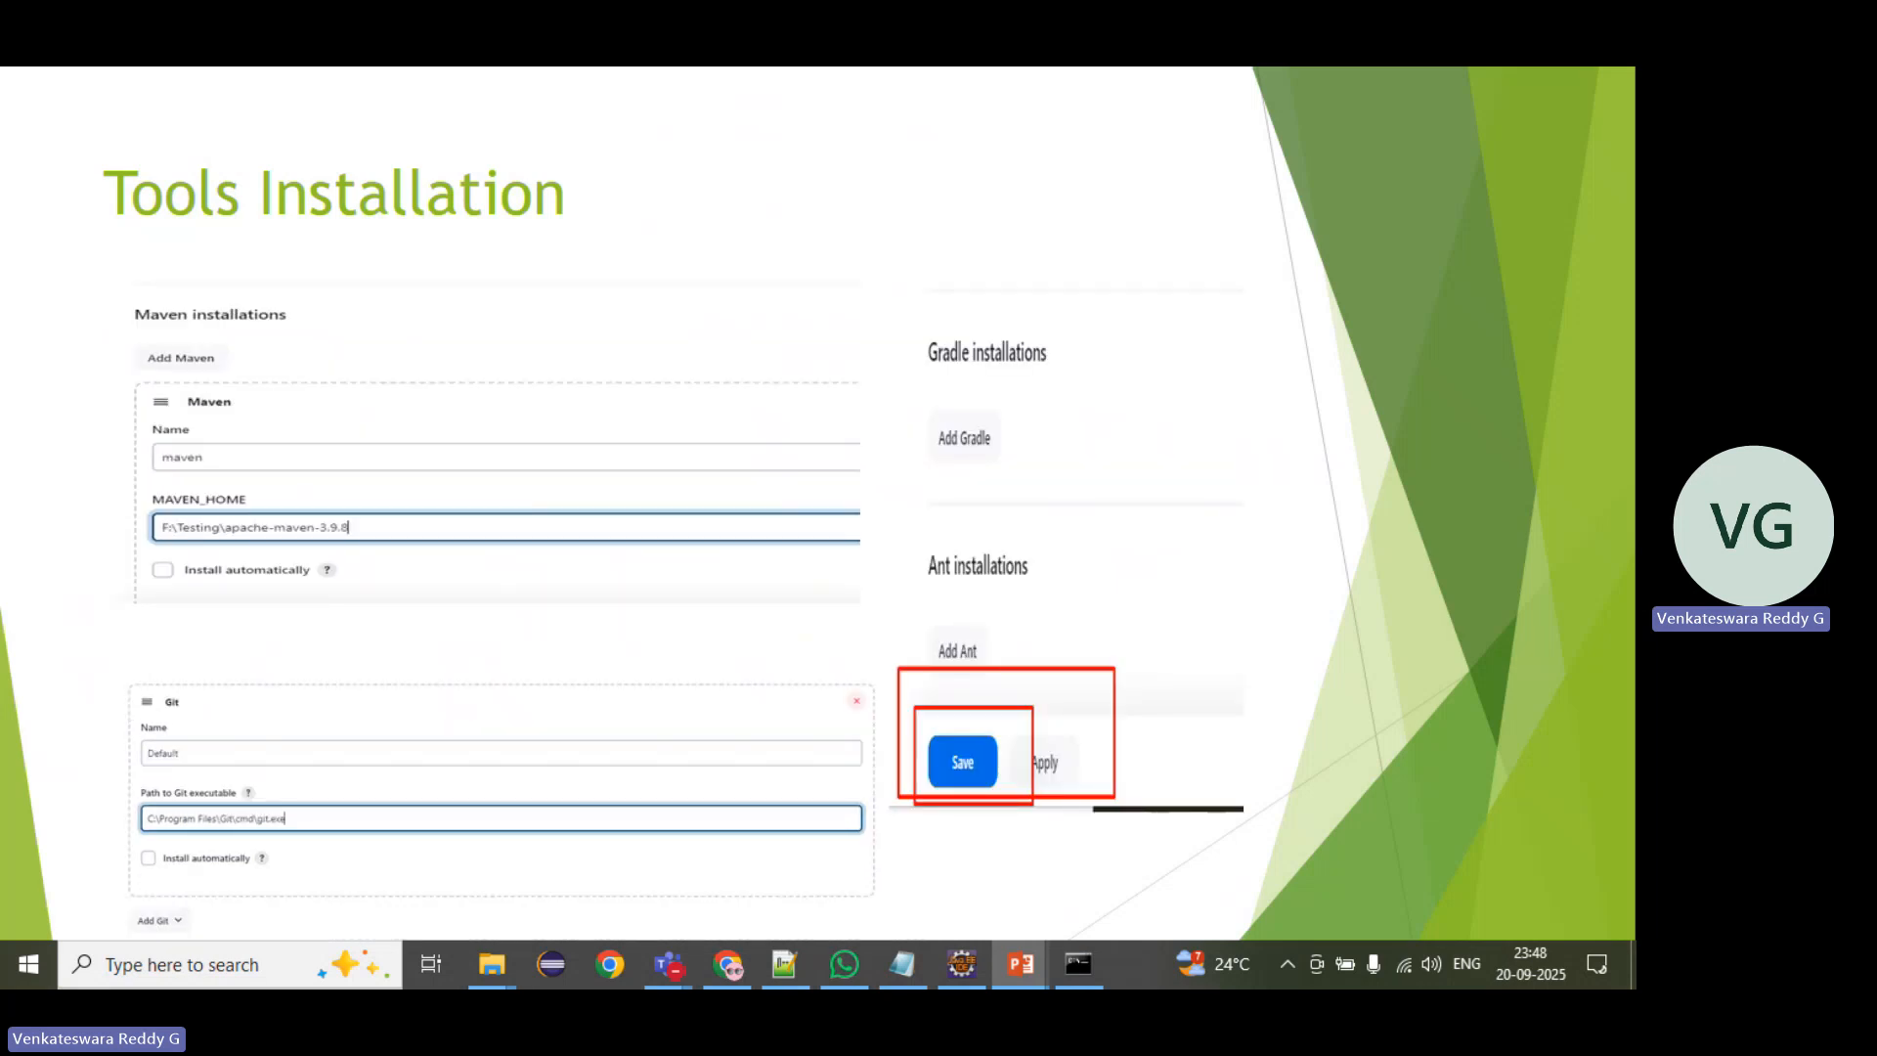
Step: Review the Creating Jenkins Job and Git Configuration slides and return to the job creation slide
key(Right)
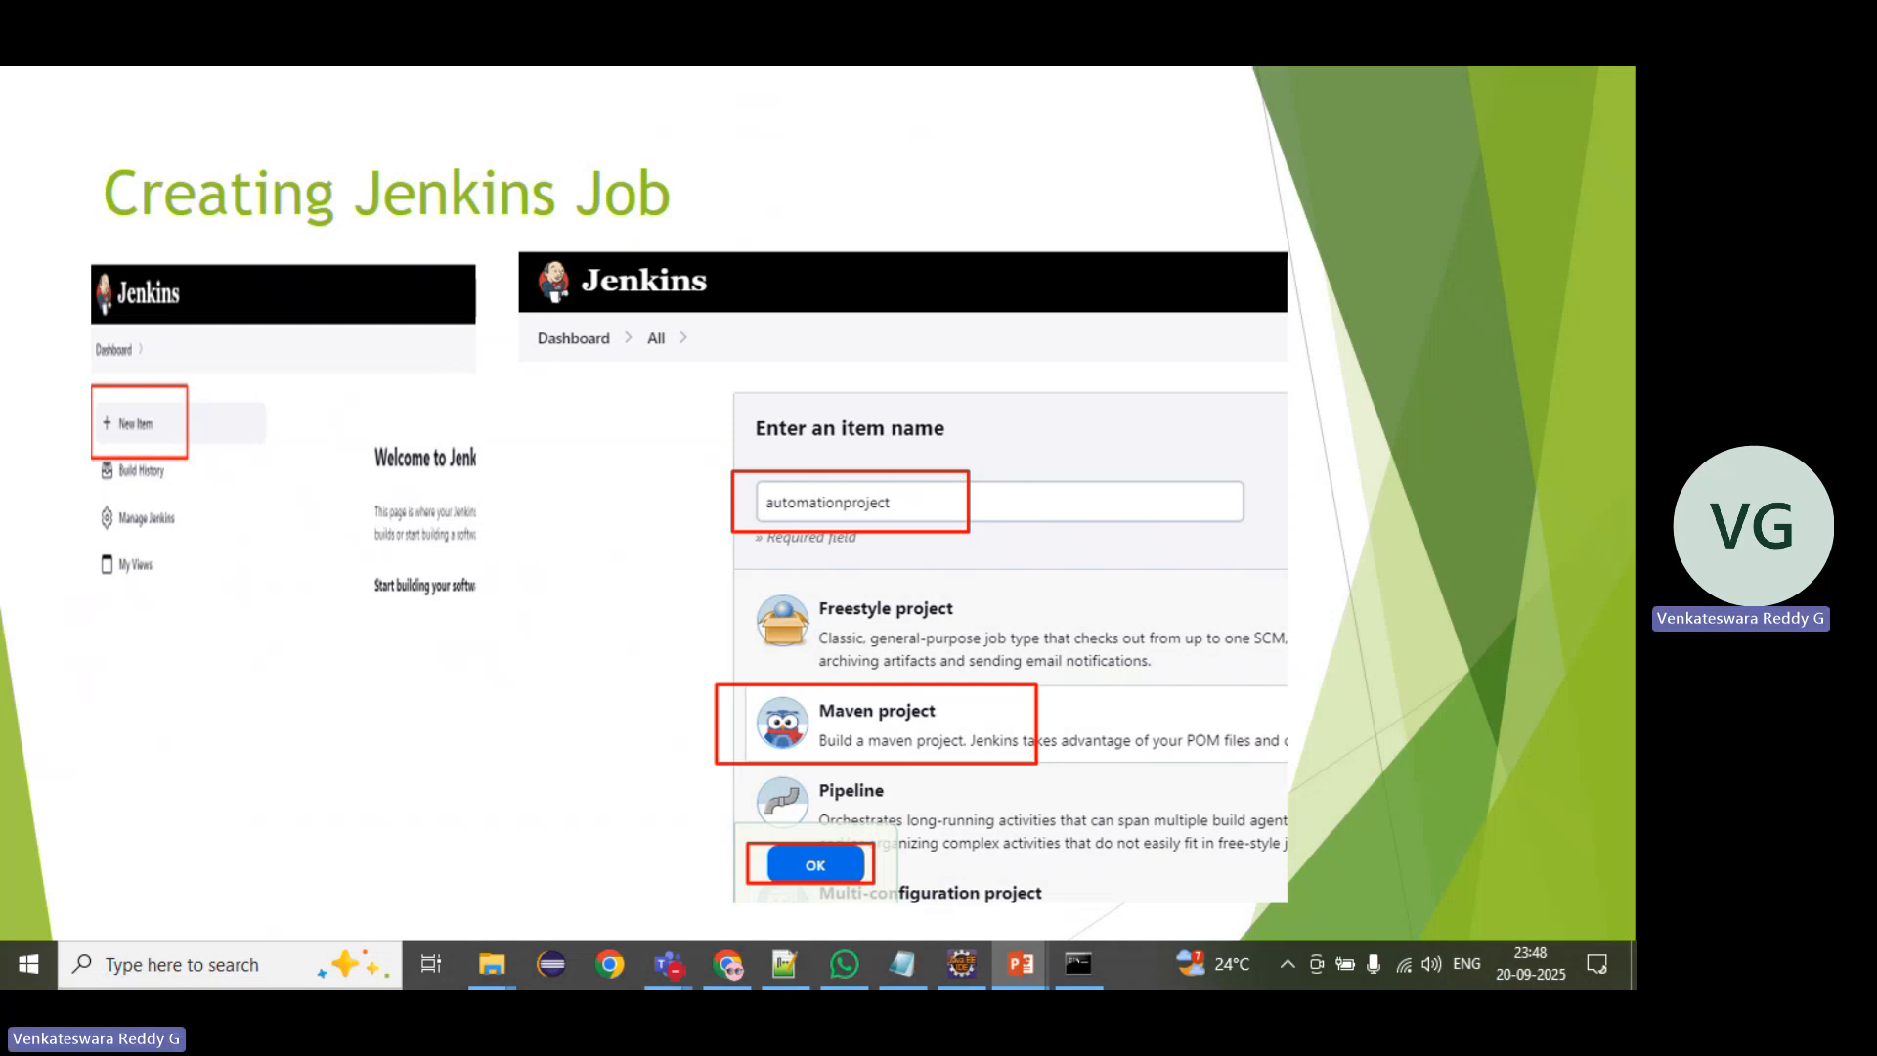
key(Right)
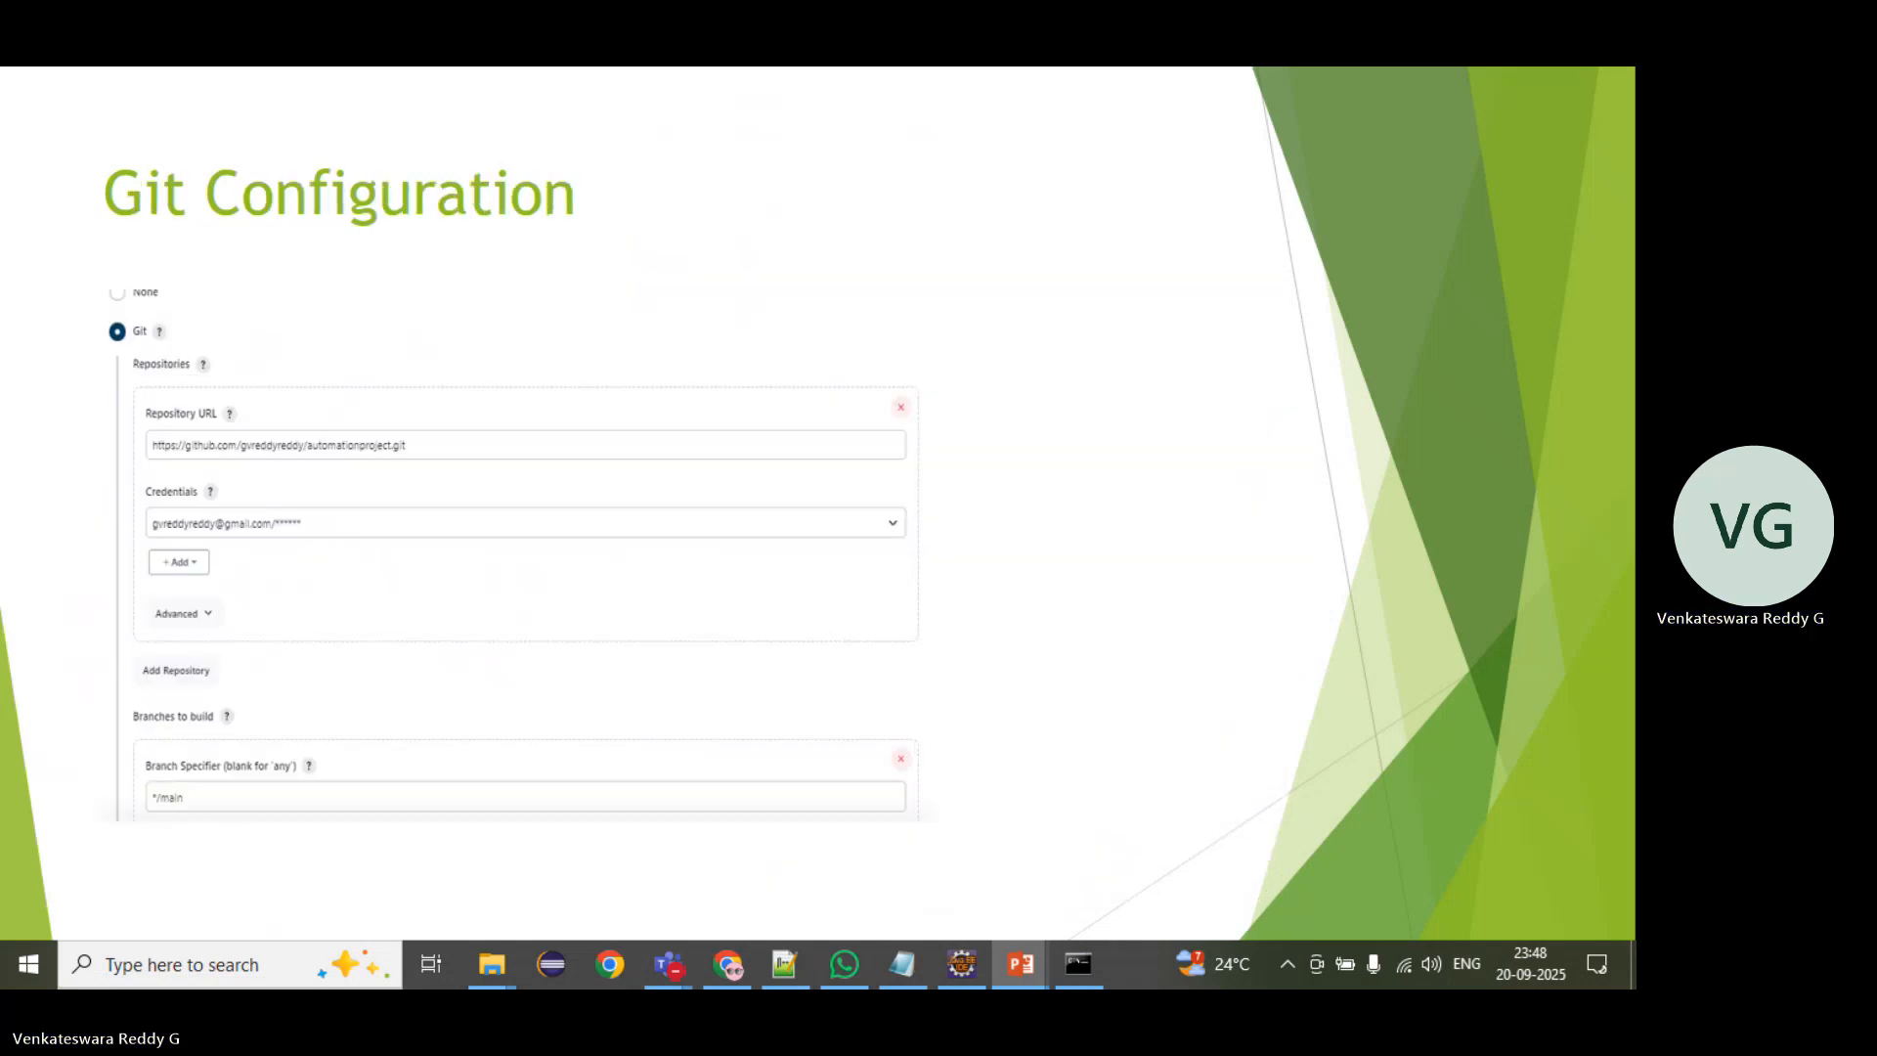
key(Left)
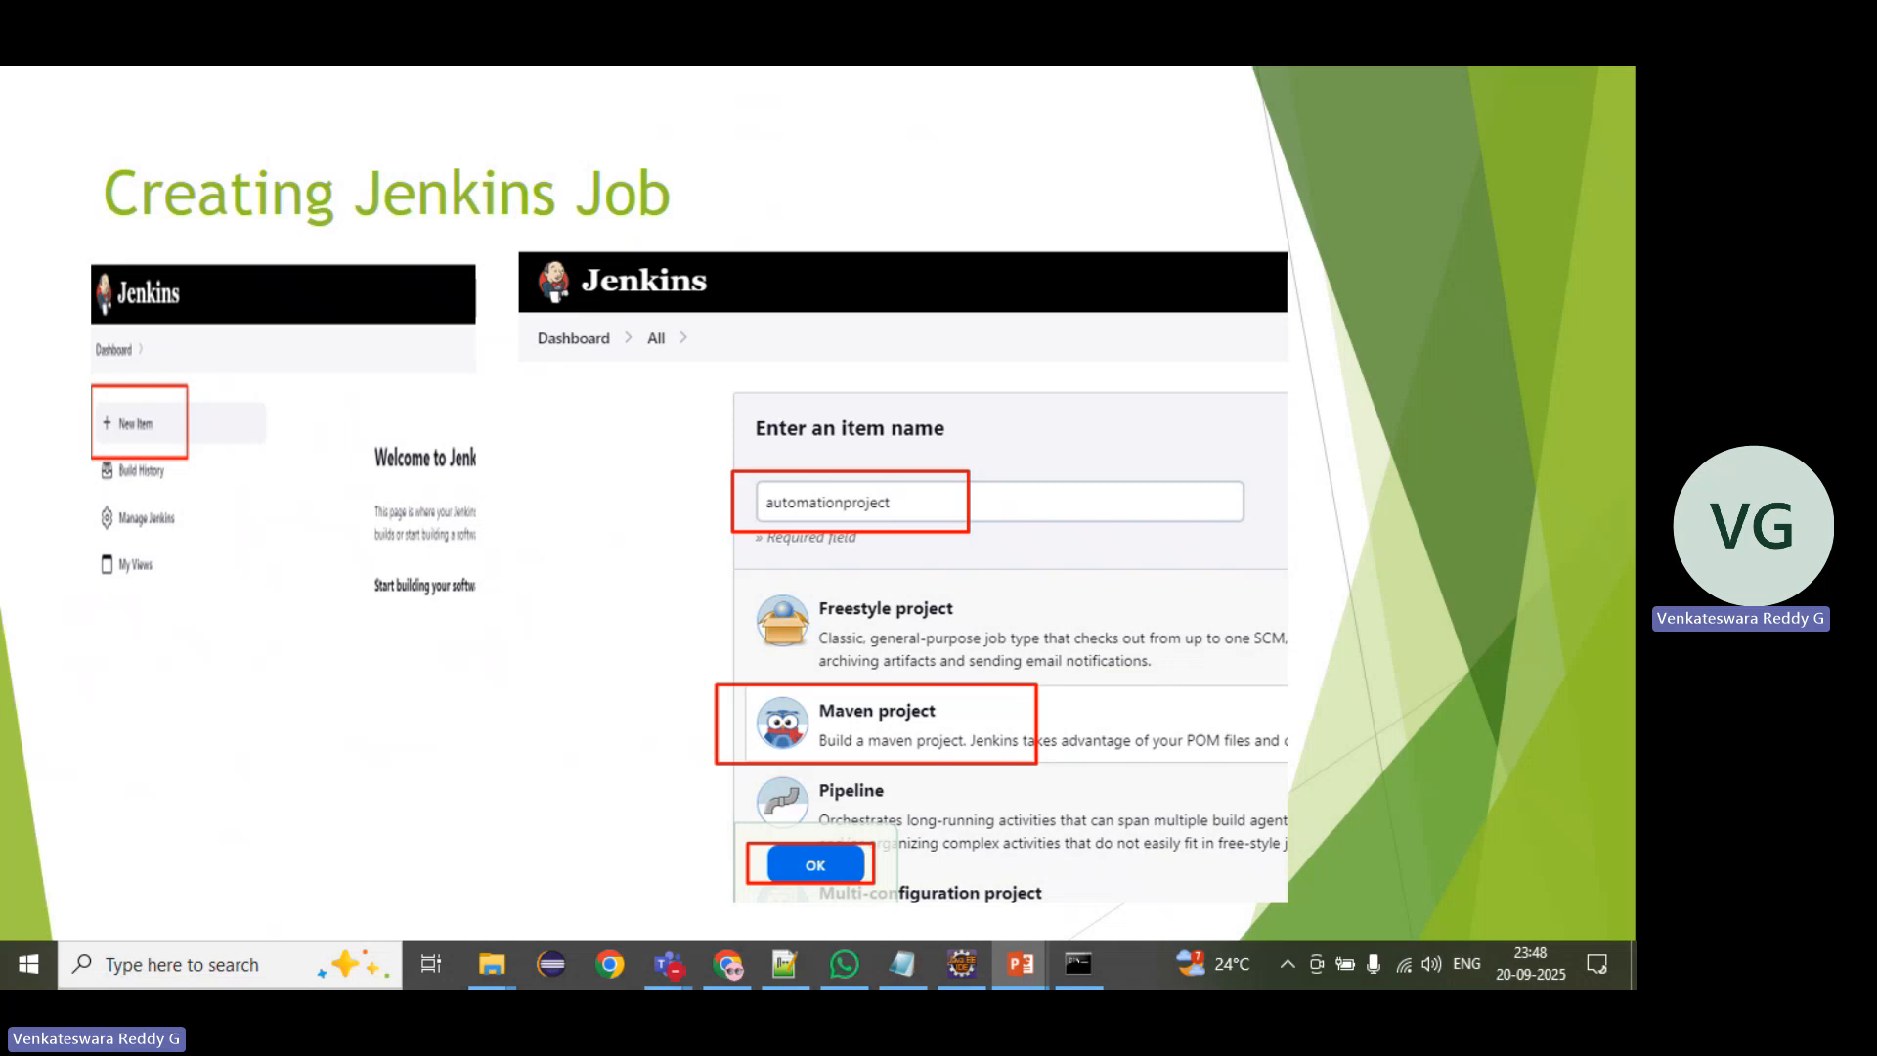
Step: Switch back to Jenkins in the browser, start a new item from the dashboard, and look through the available item types
key(alt+Tab)
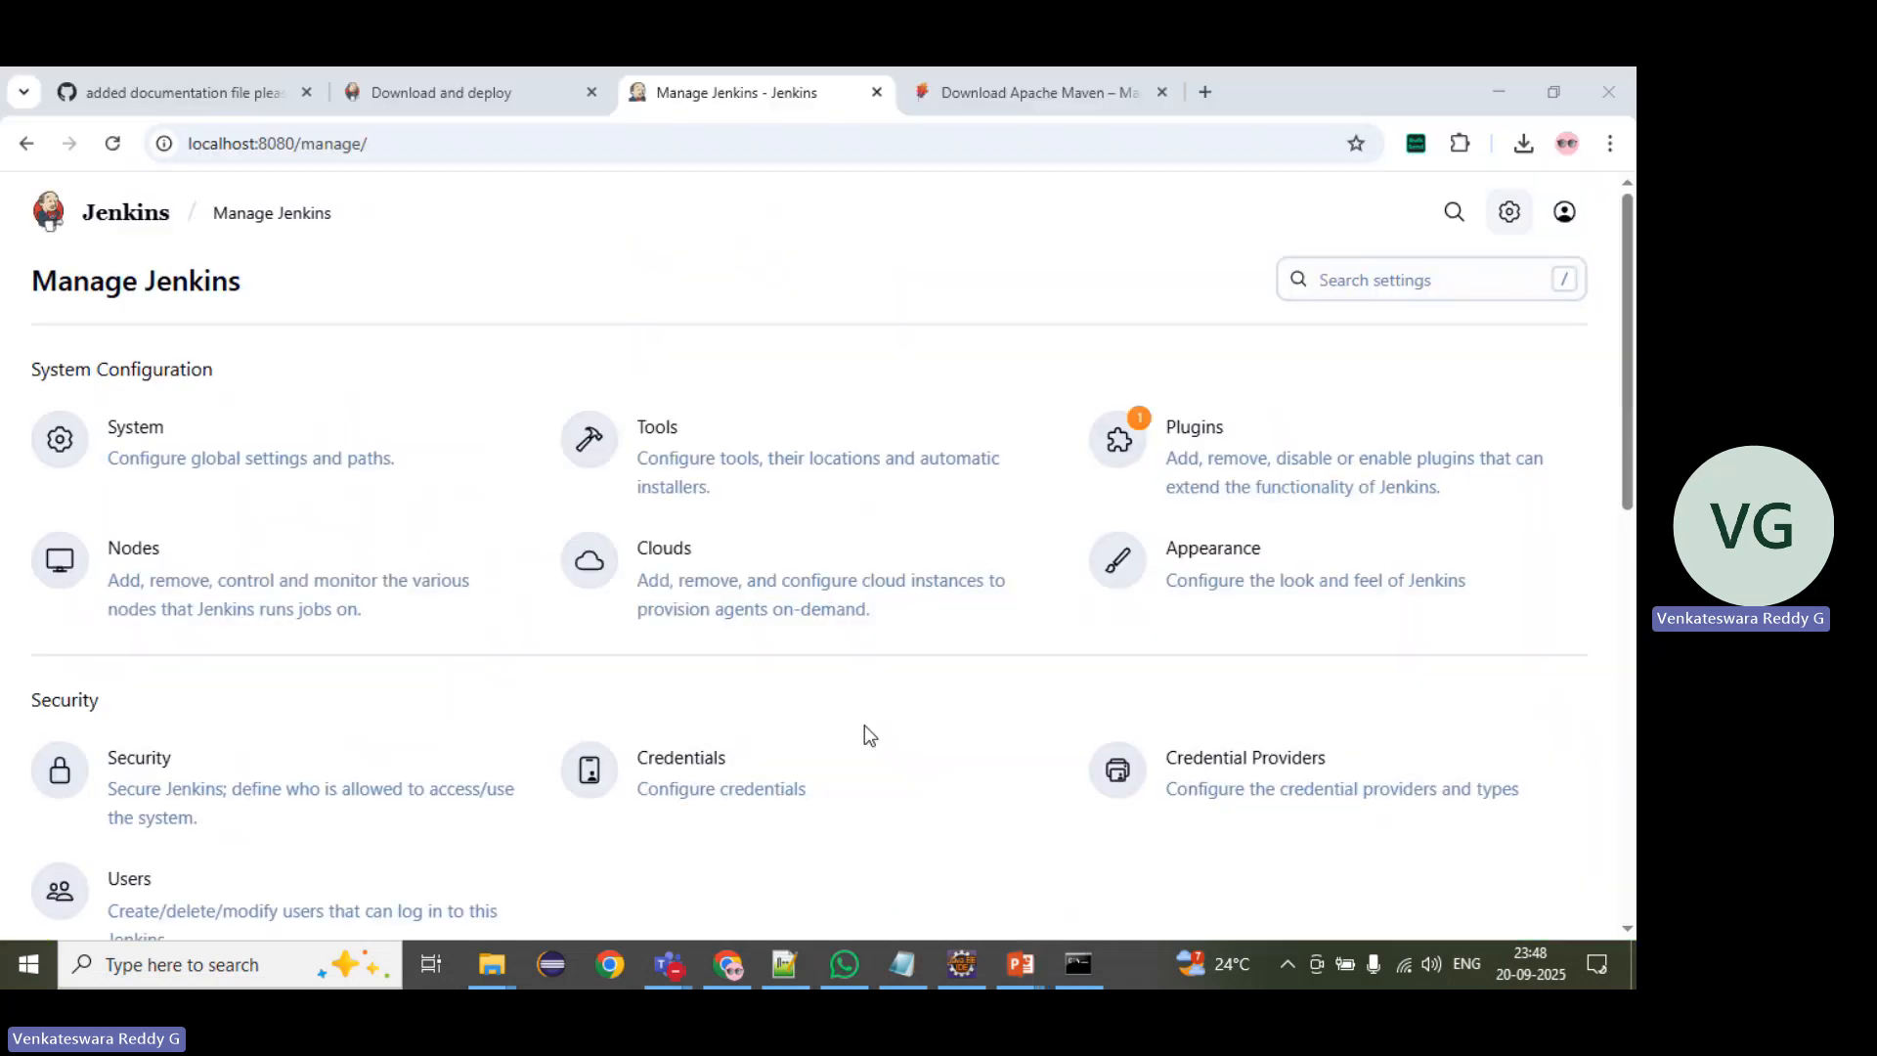
click(141, 236)
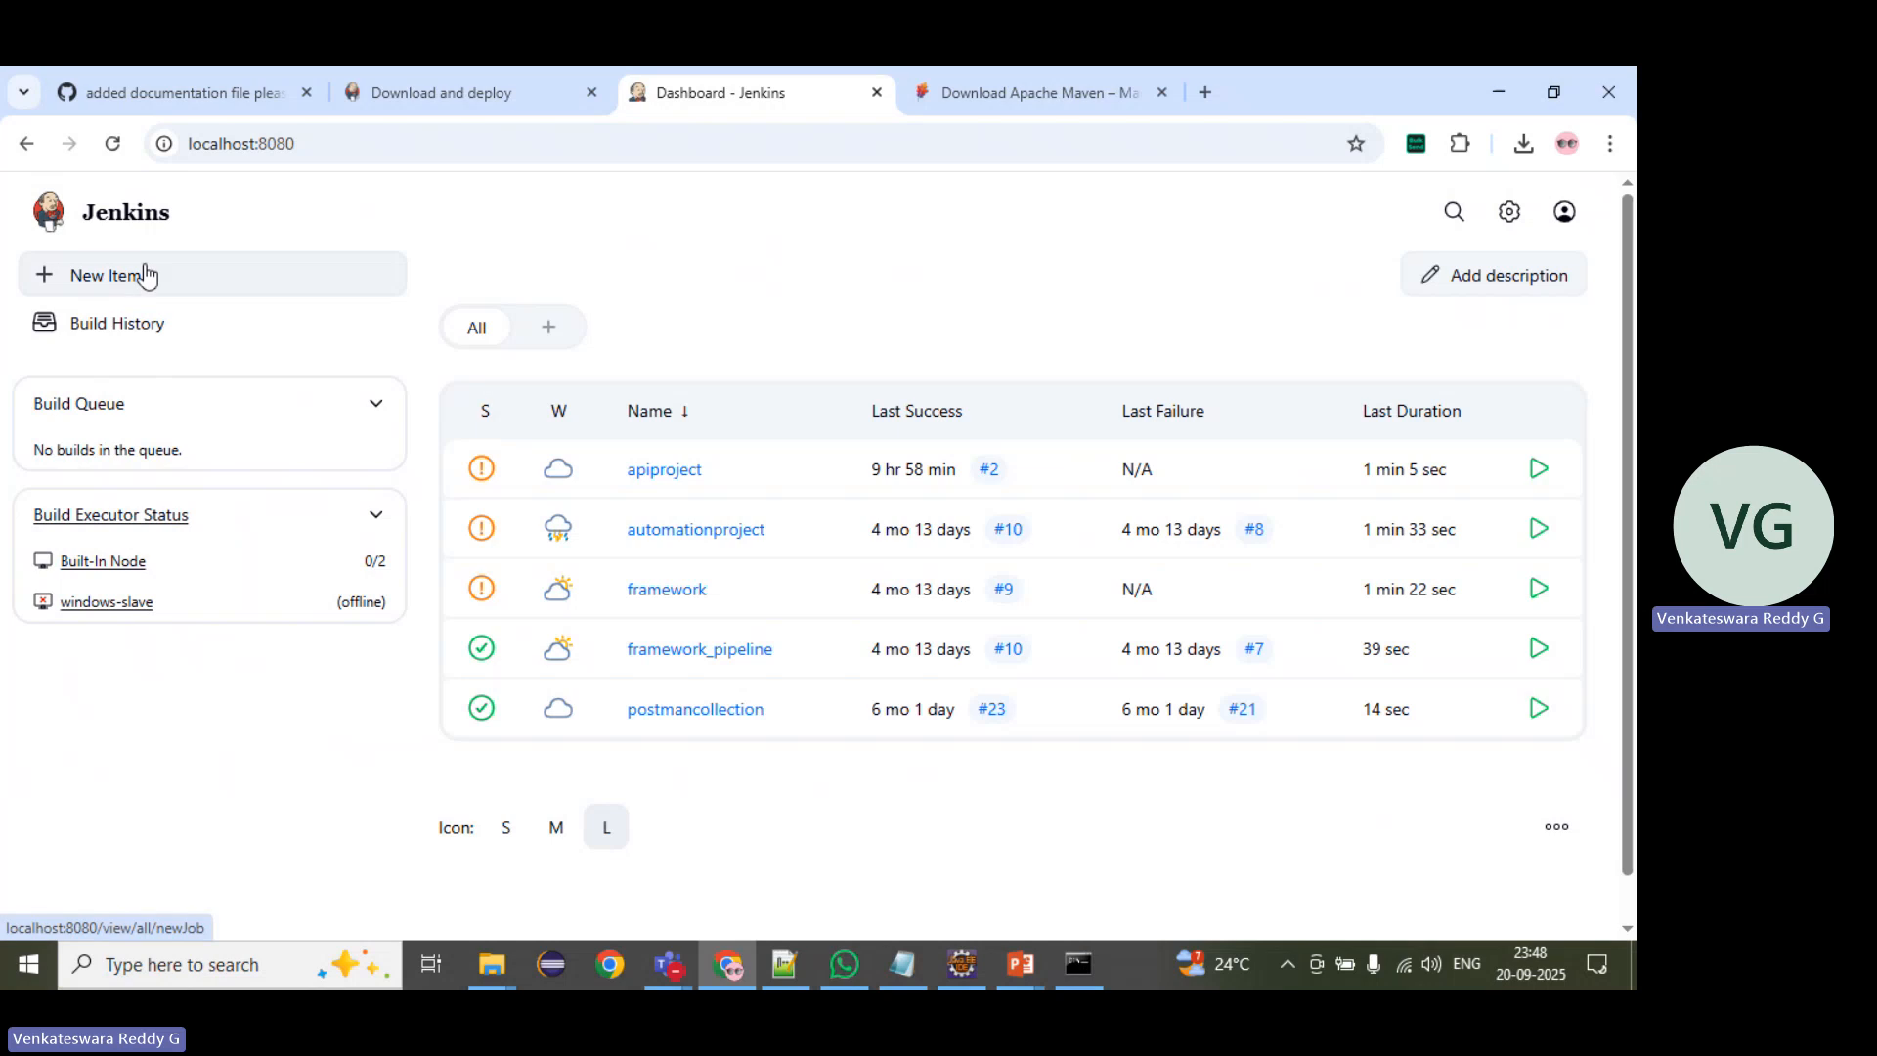
click(93, 215)
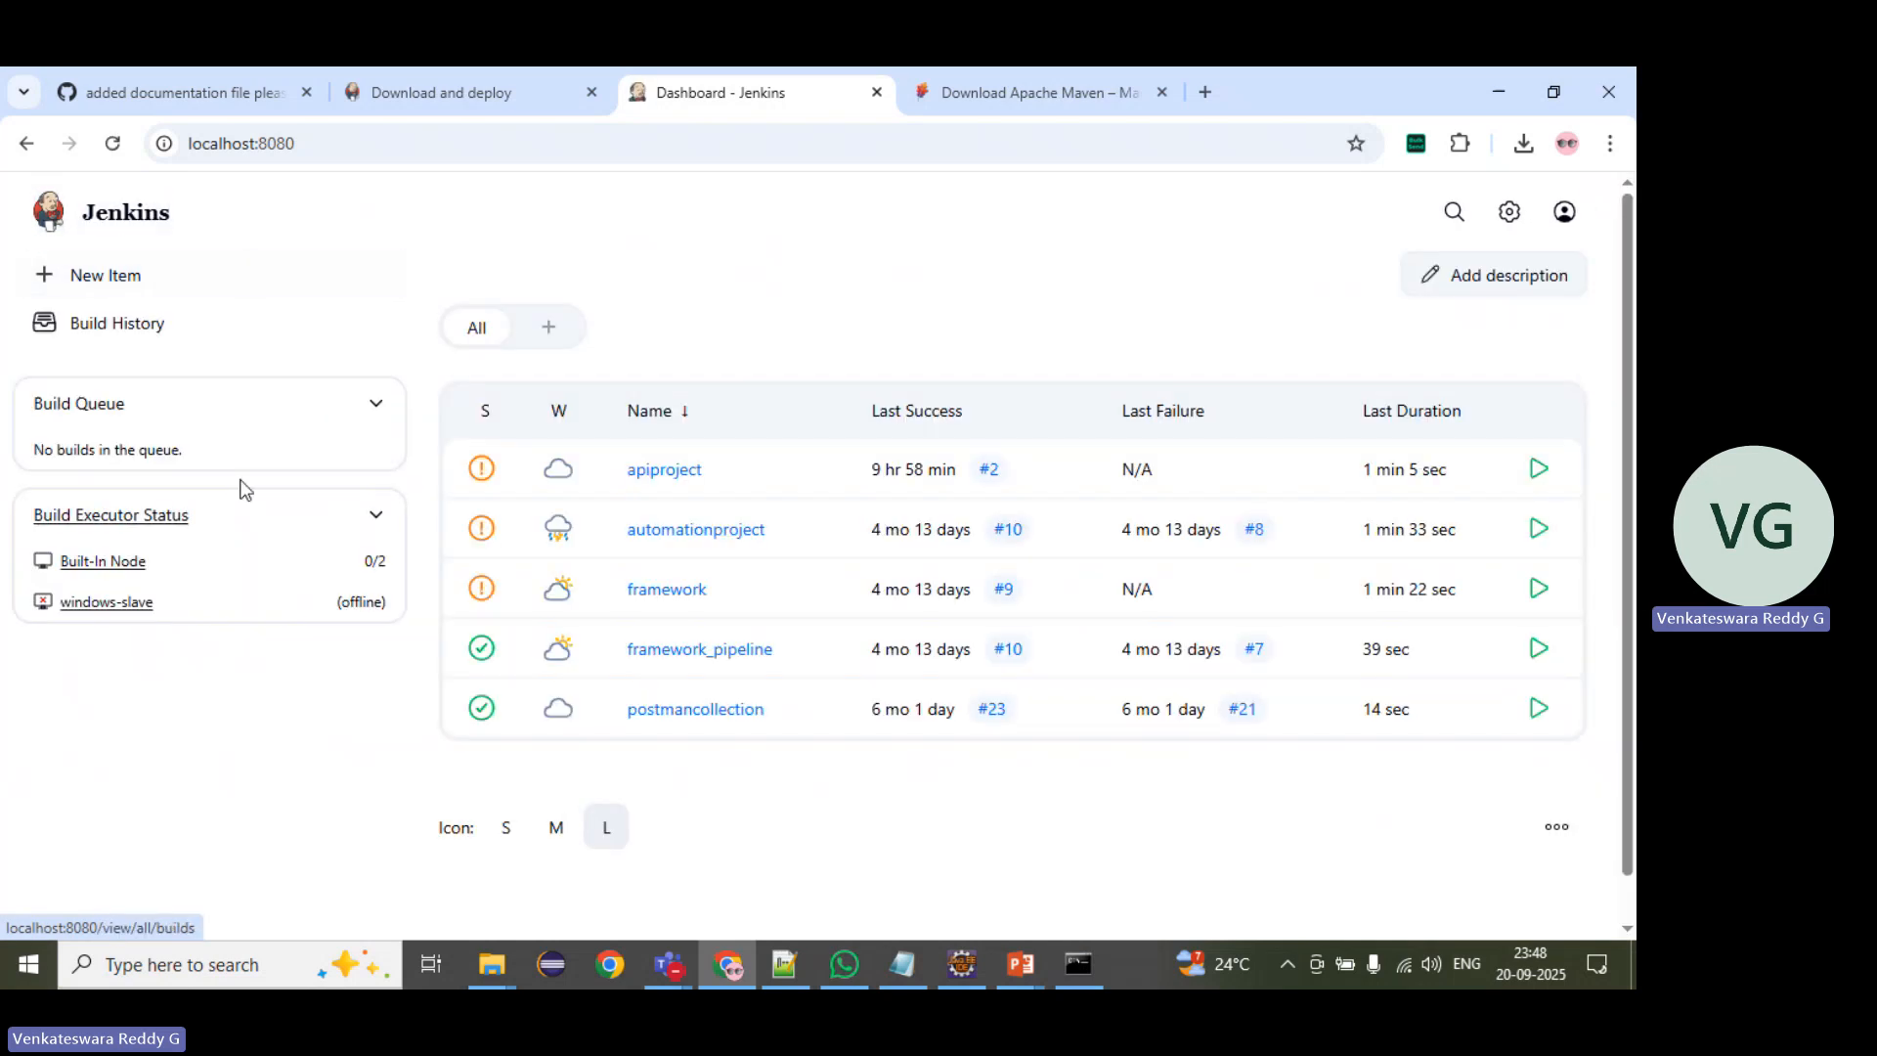
click(125, 282)
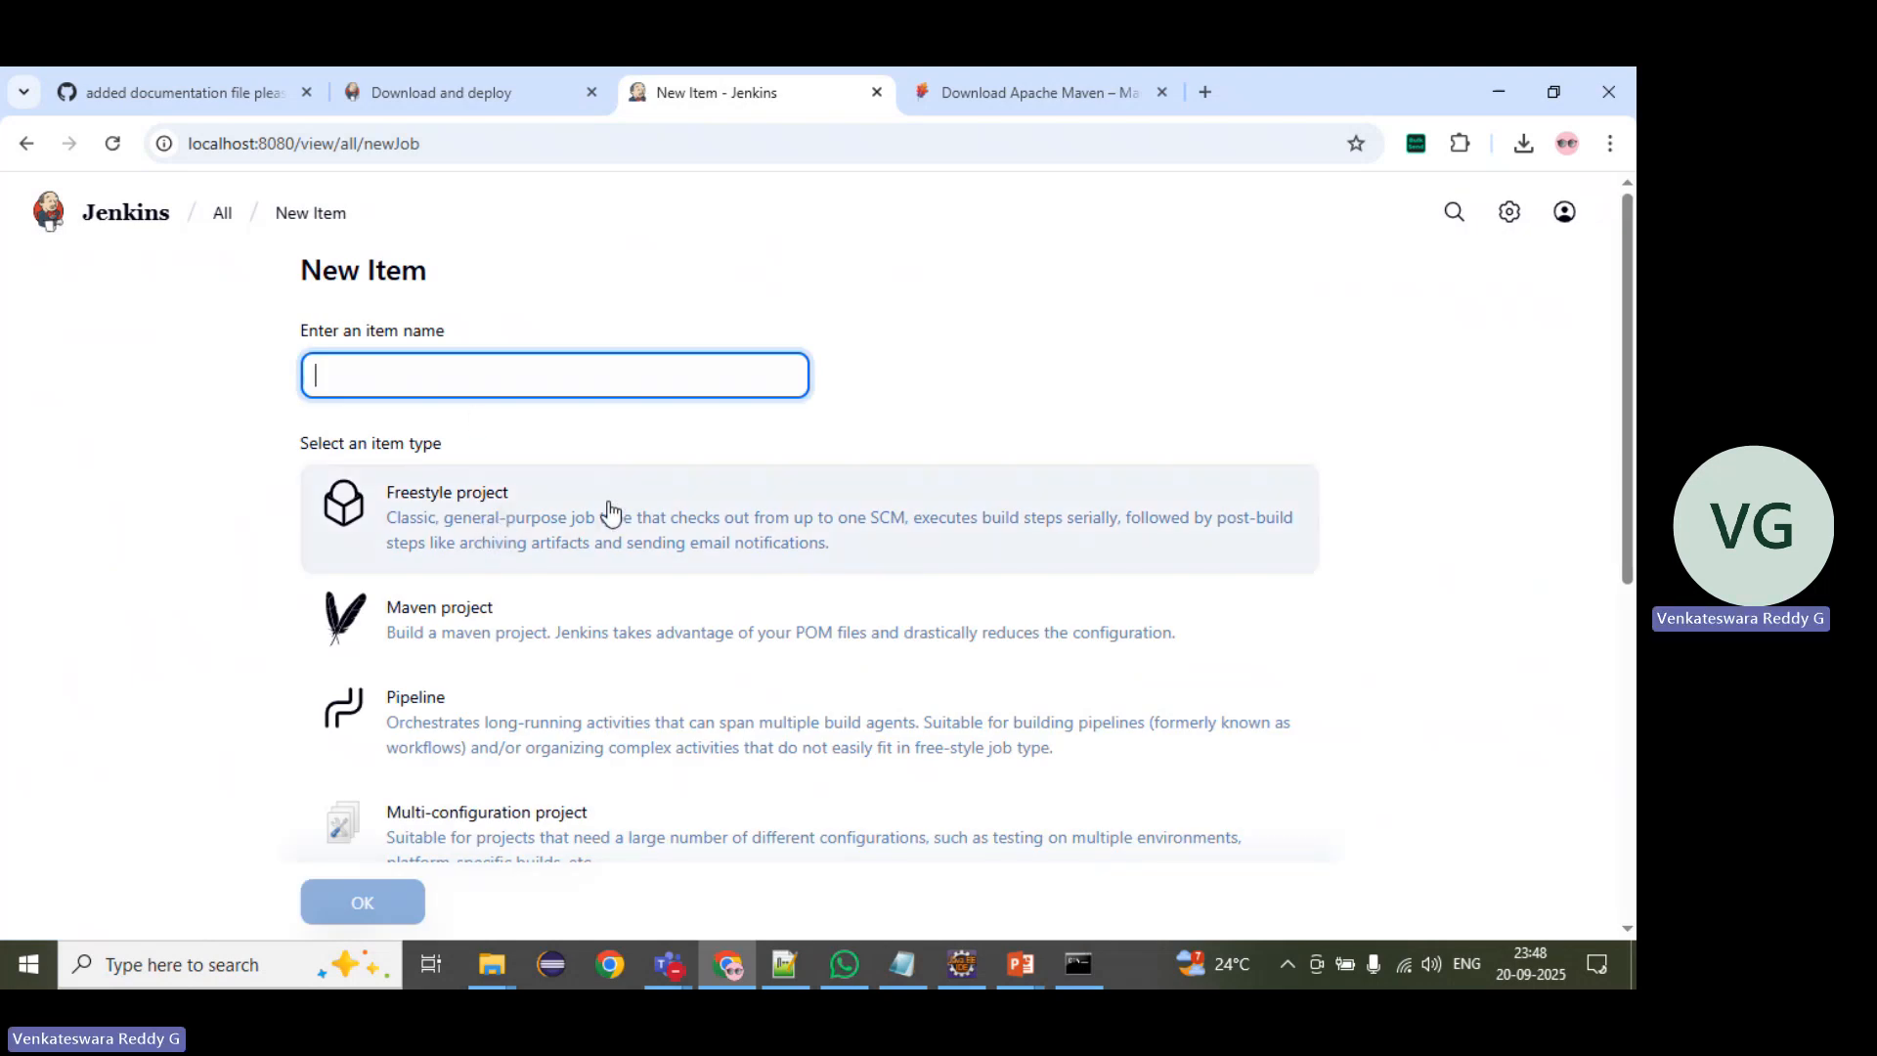
scroll(532, 636, down, 1)
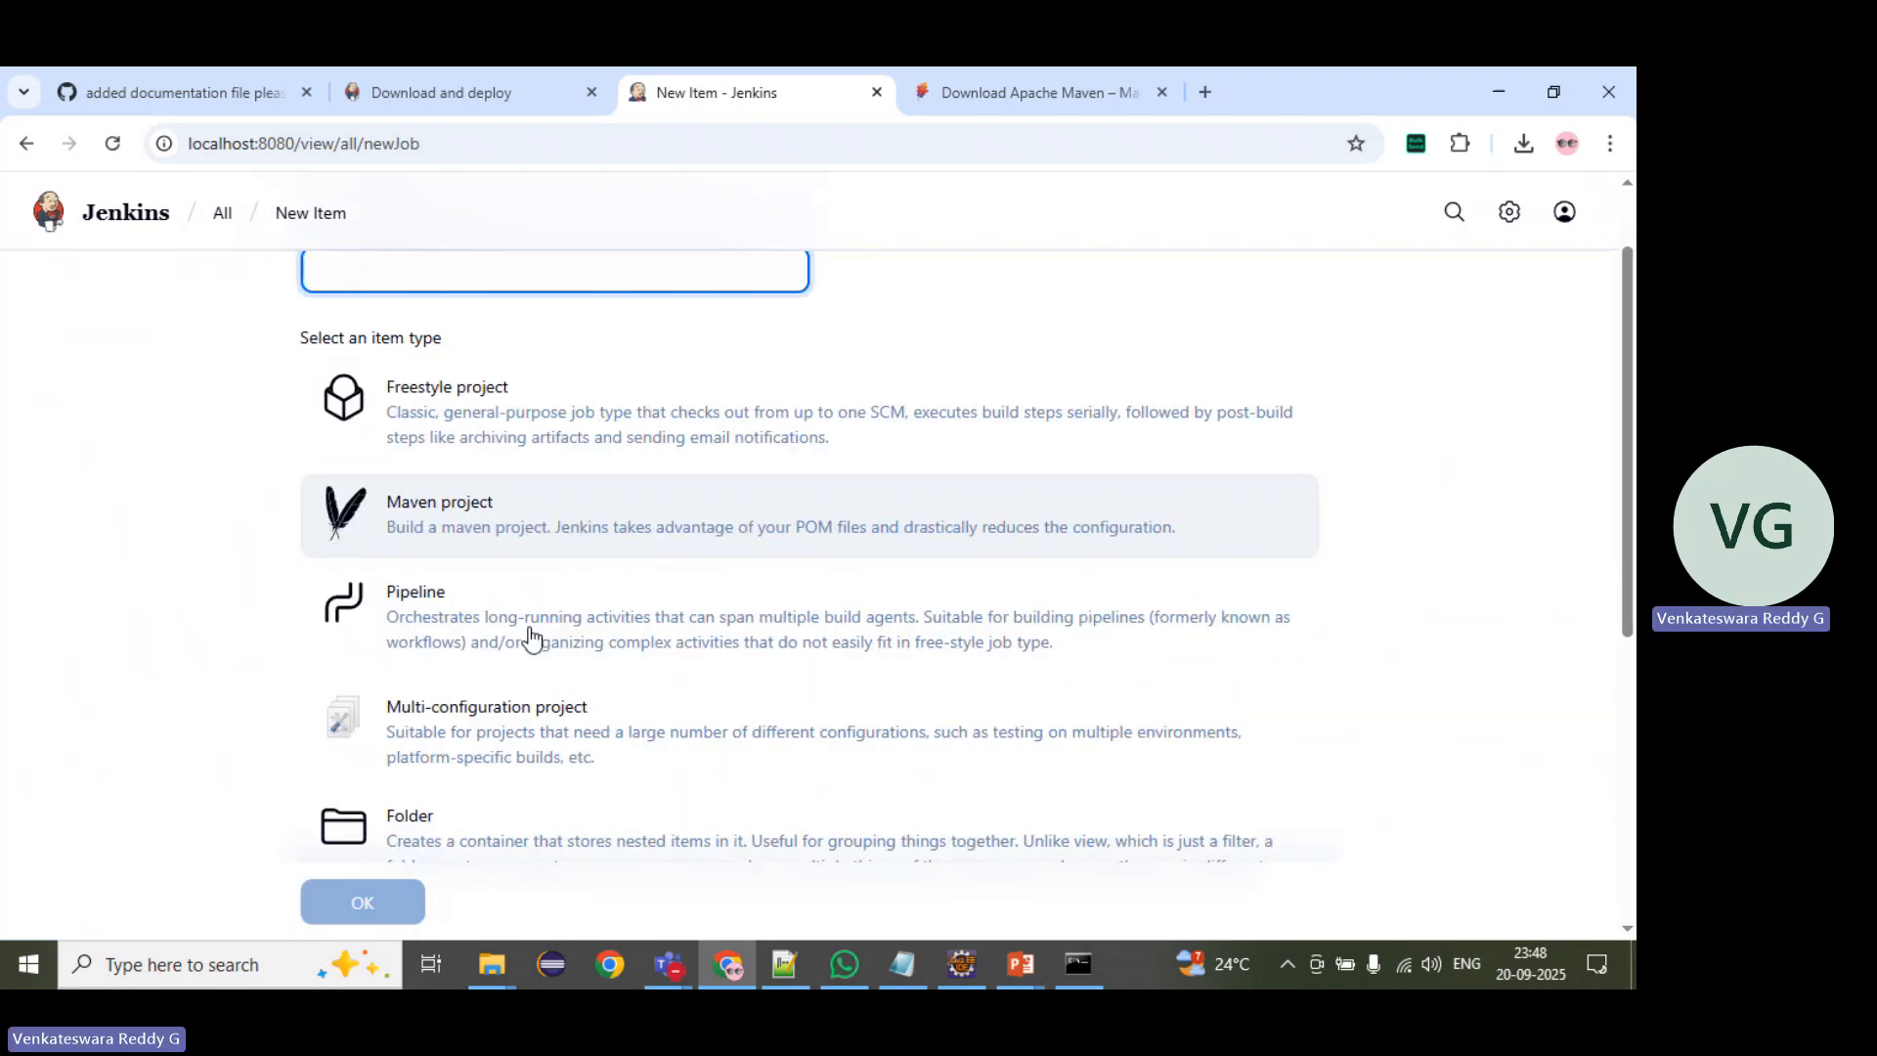
scroll(470, 599, down, 2)
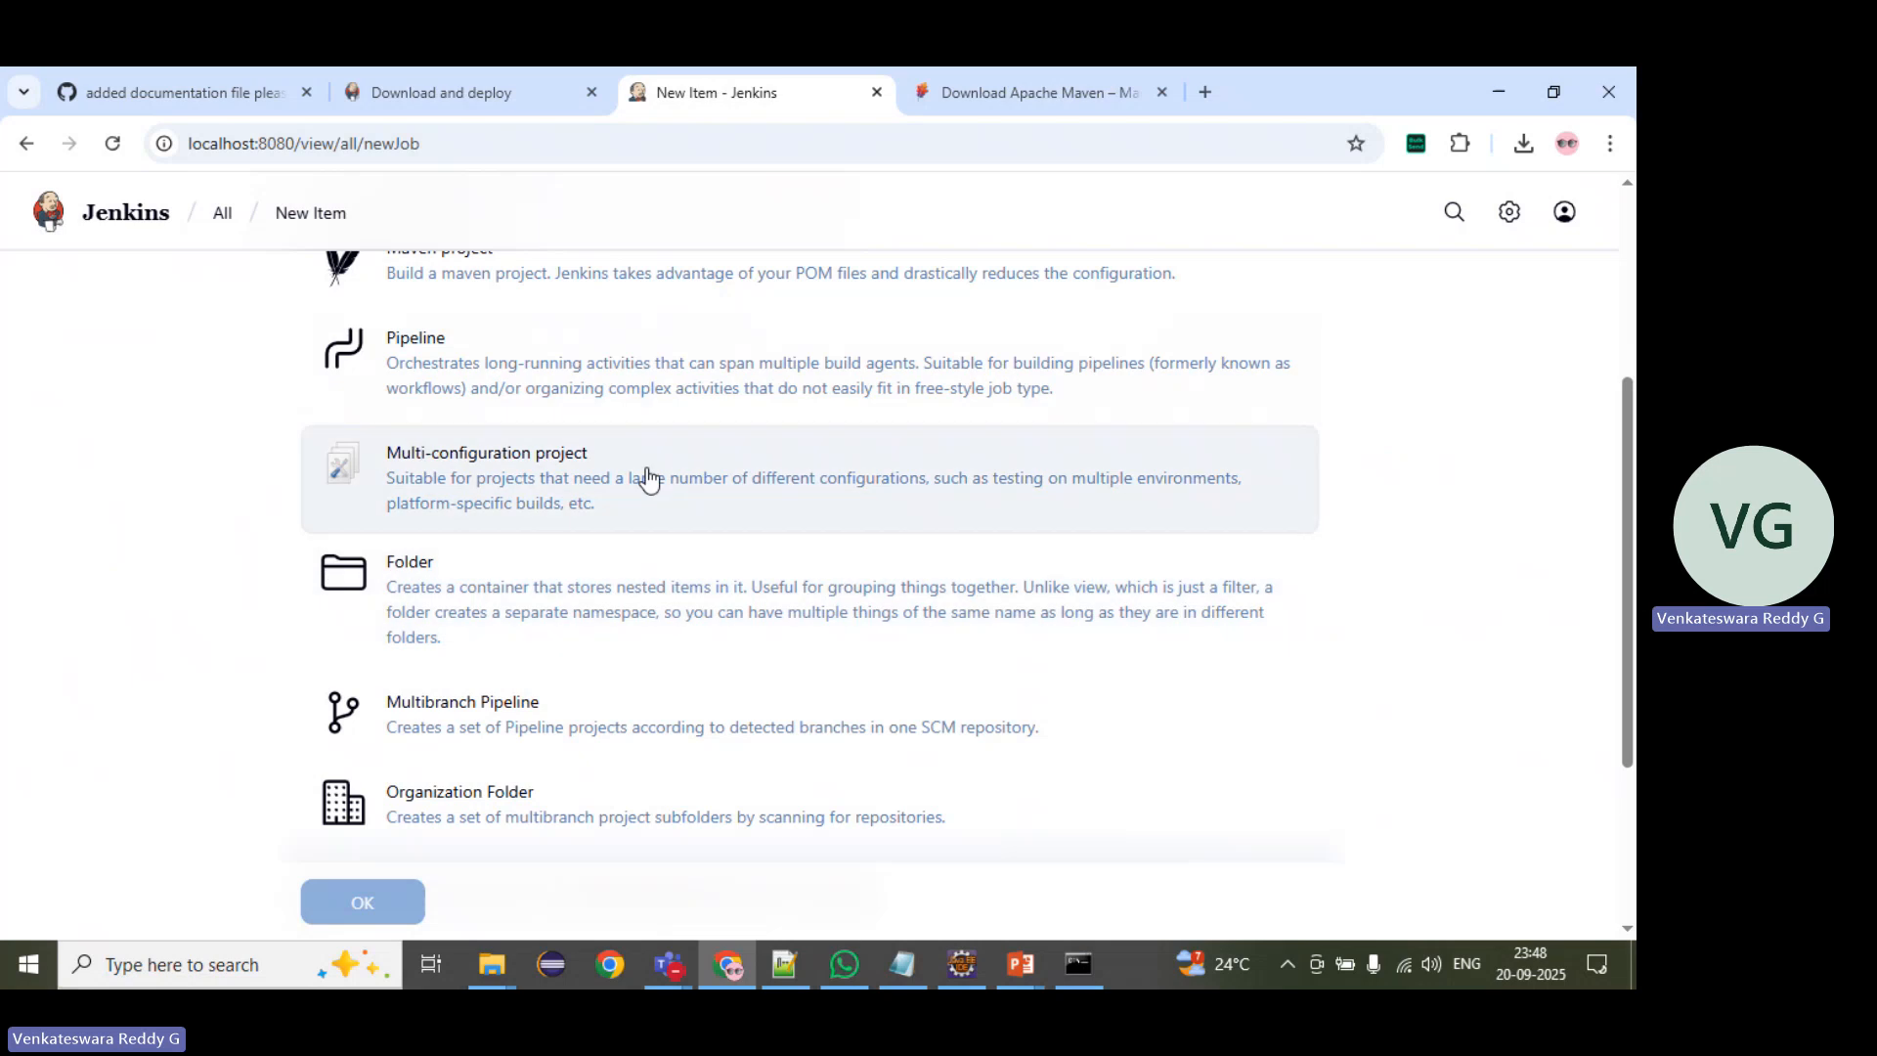
scroll(386, 670, down, 1)
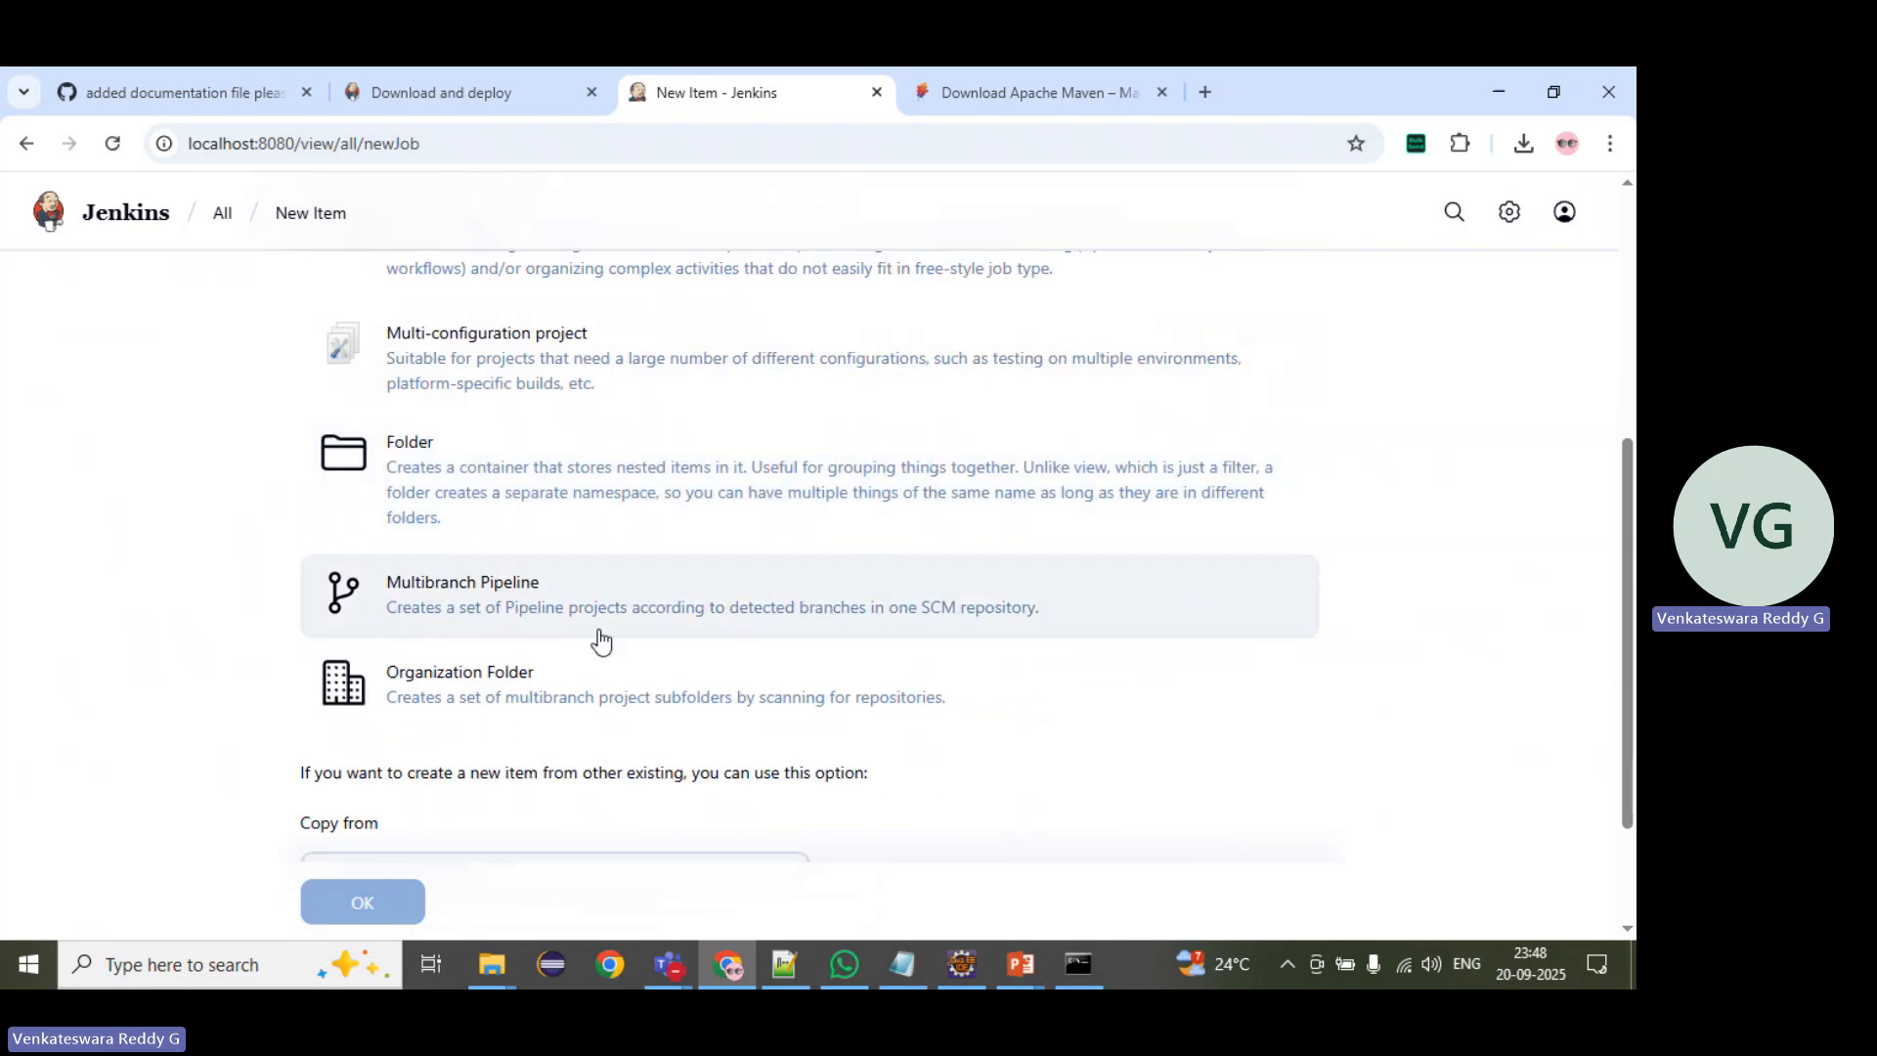
scroll(595, 645, up, 4)
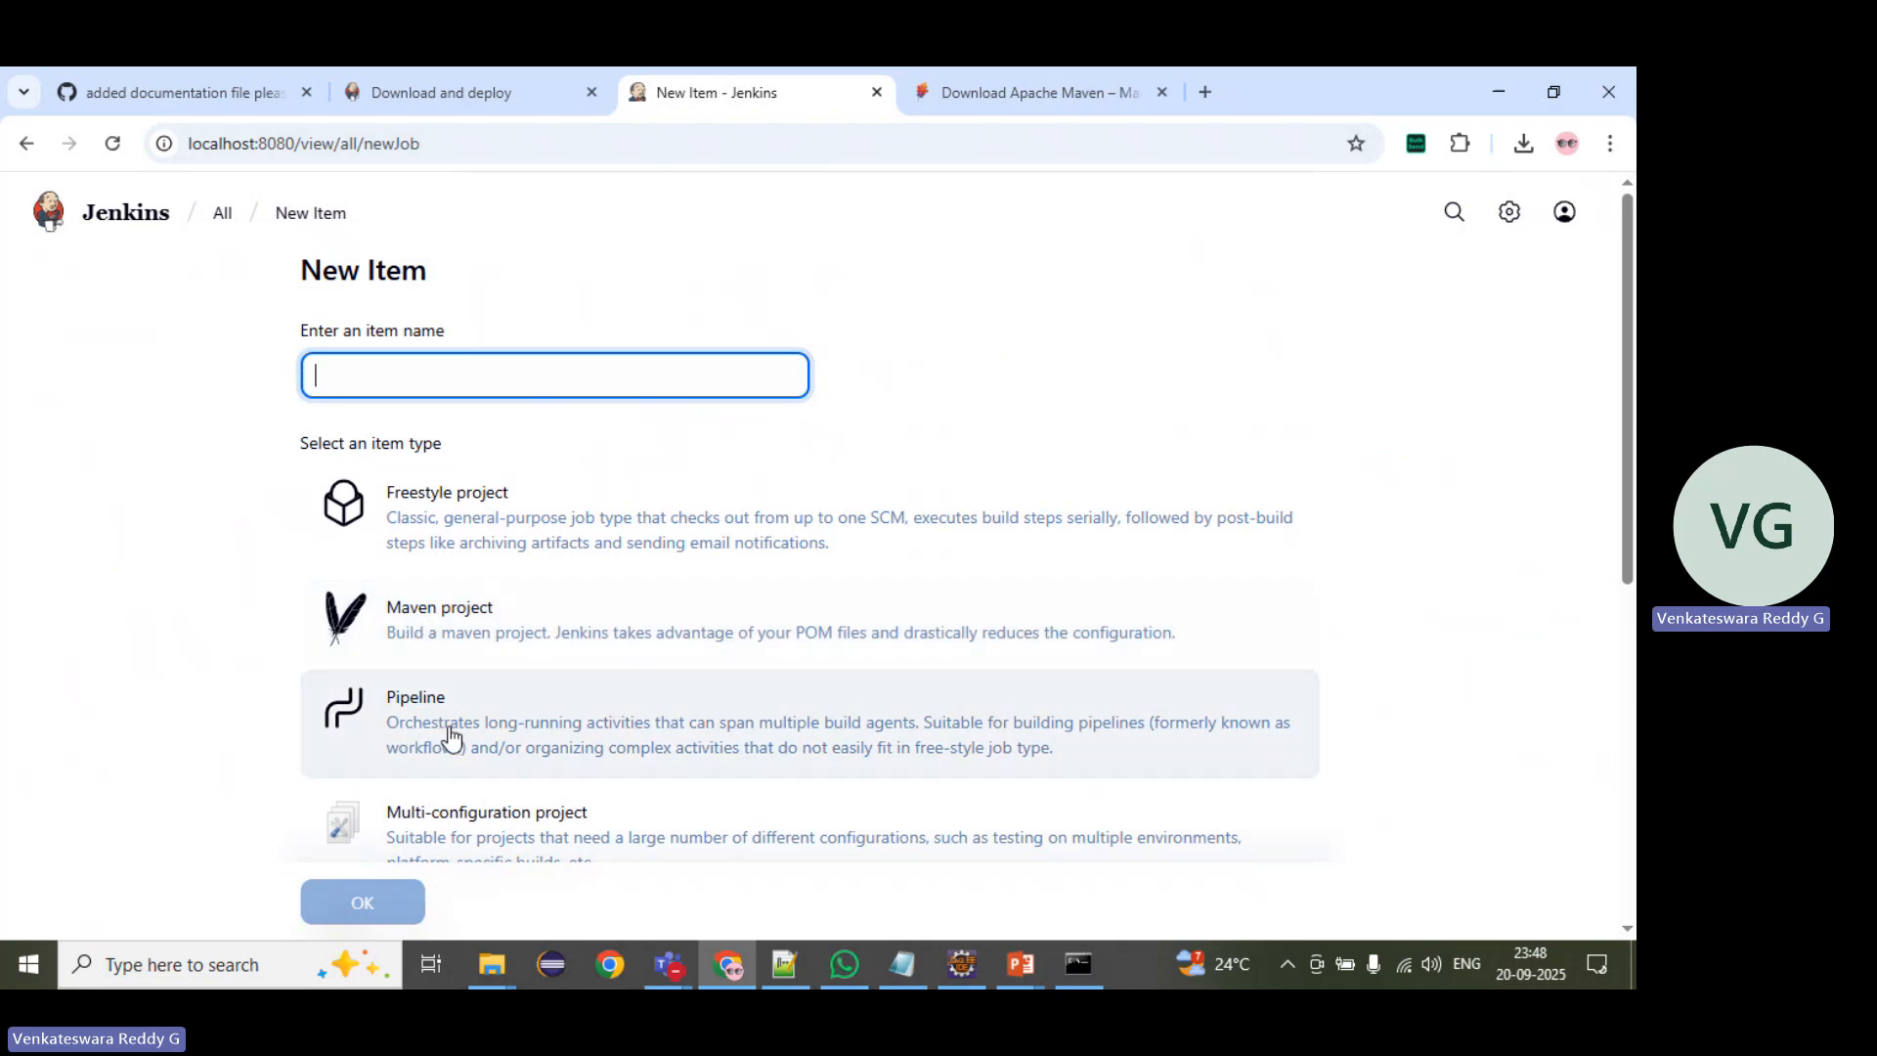
Step: Create a Maven project item named restassuredapijob
click(473, 618)
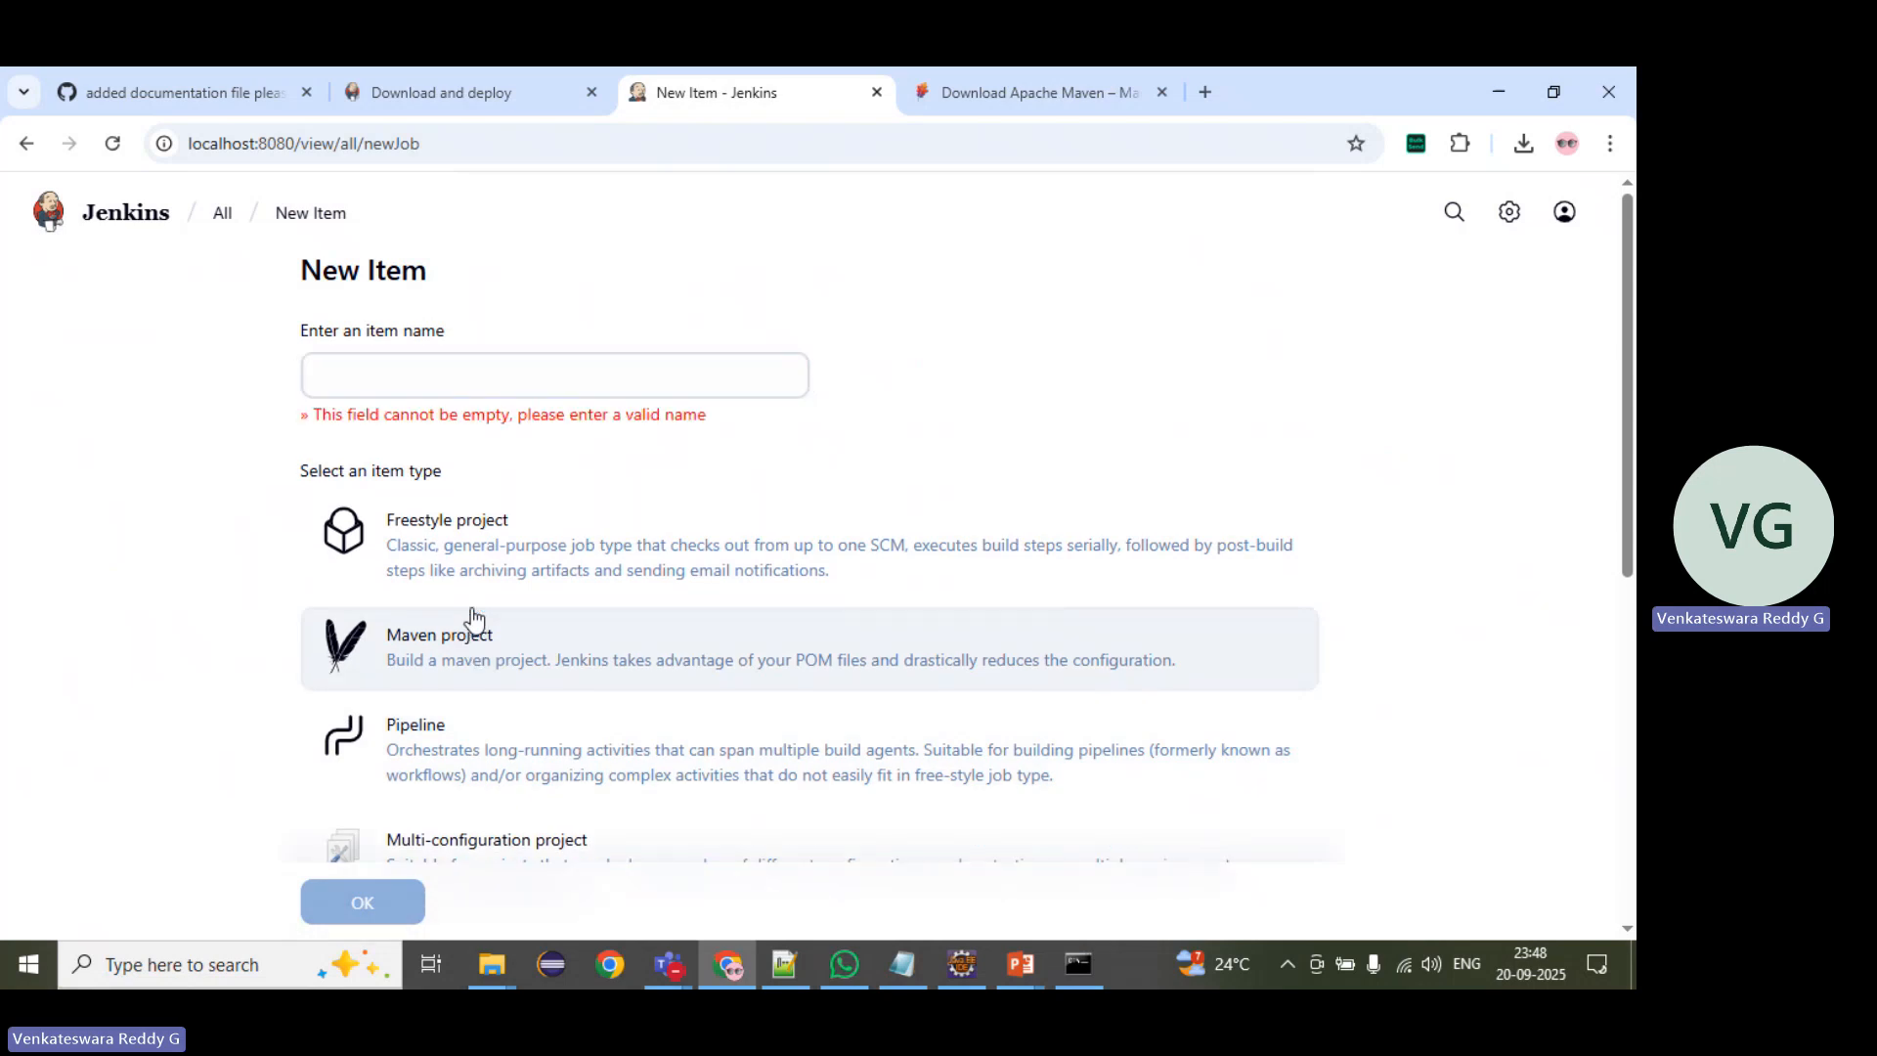
click(428, 371)
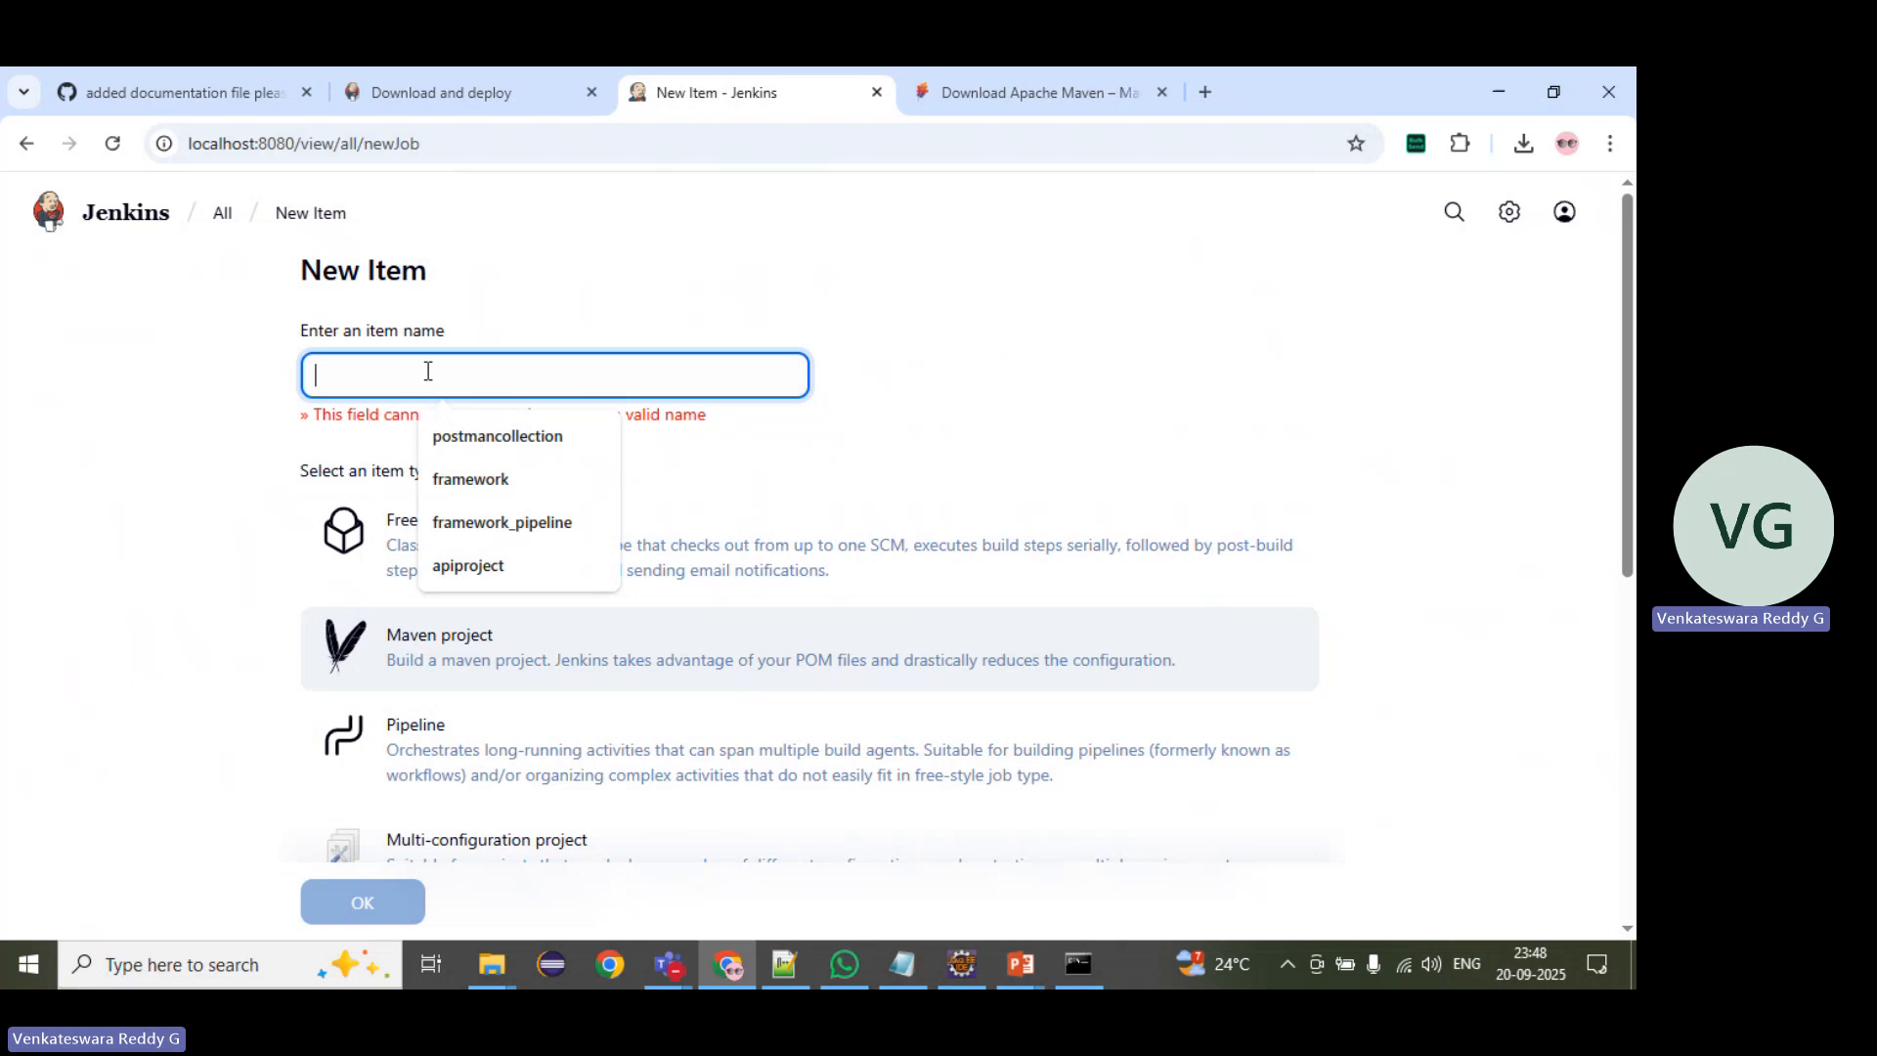
text(res)
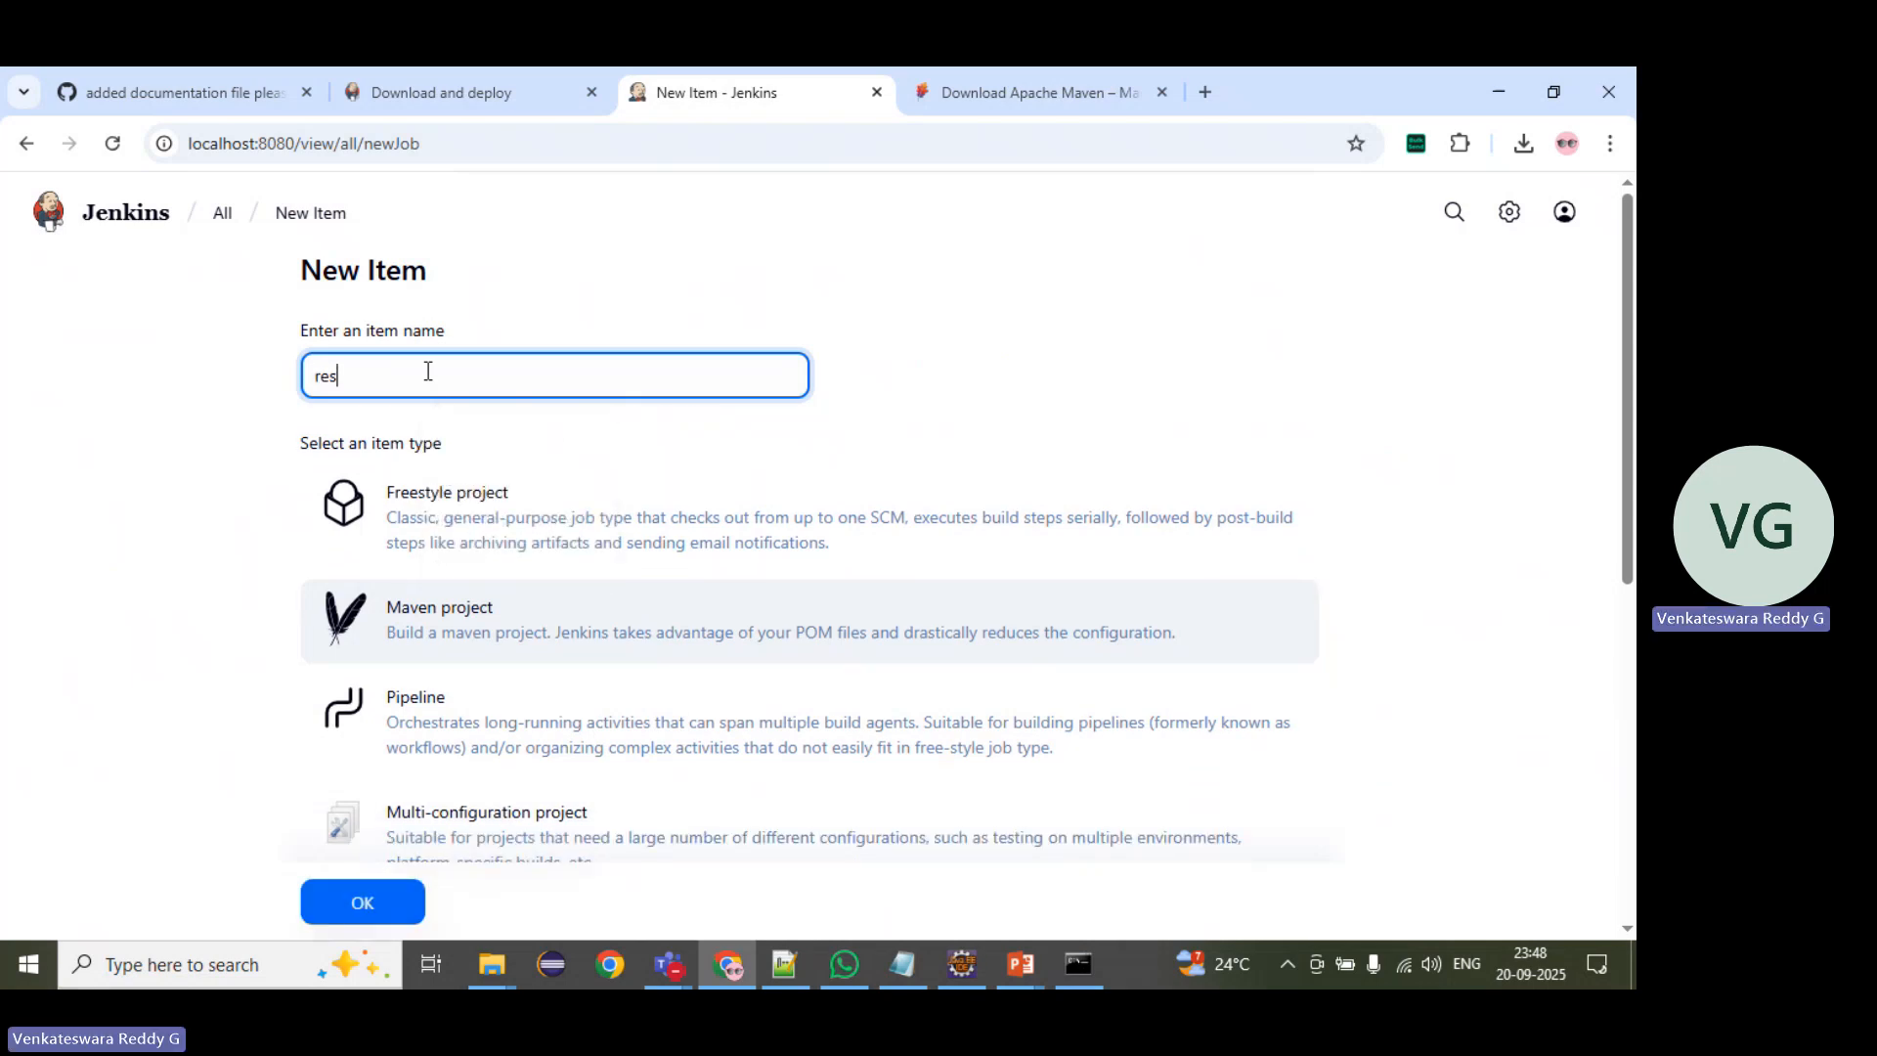
text(tassuredapijob)
click(408, 624)
scroll(391, 684, down, 4)
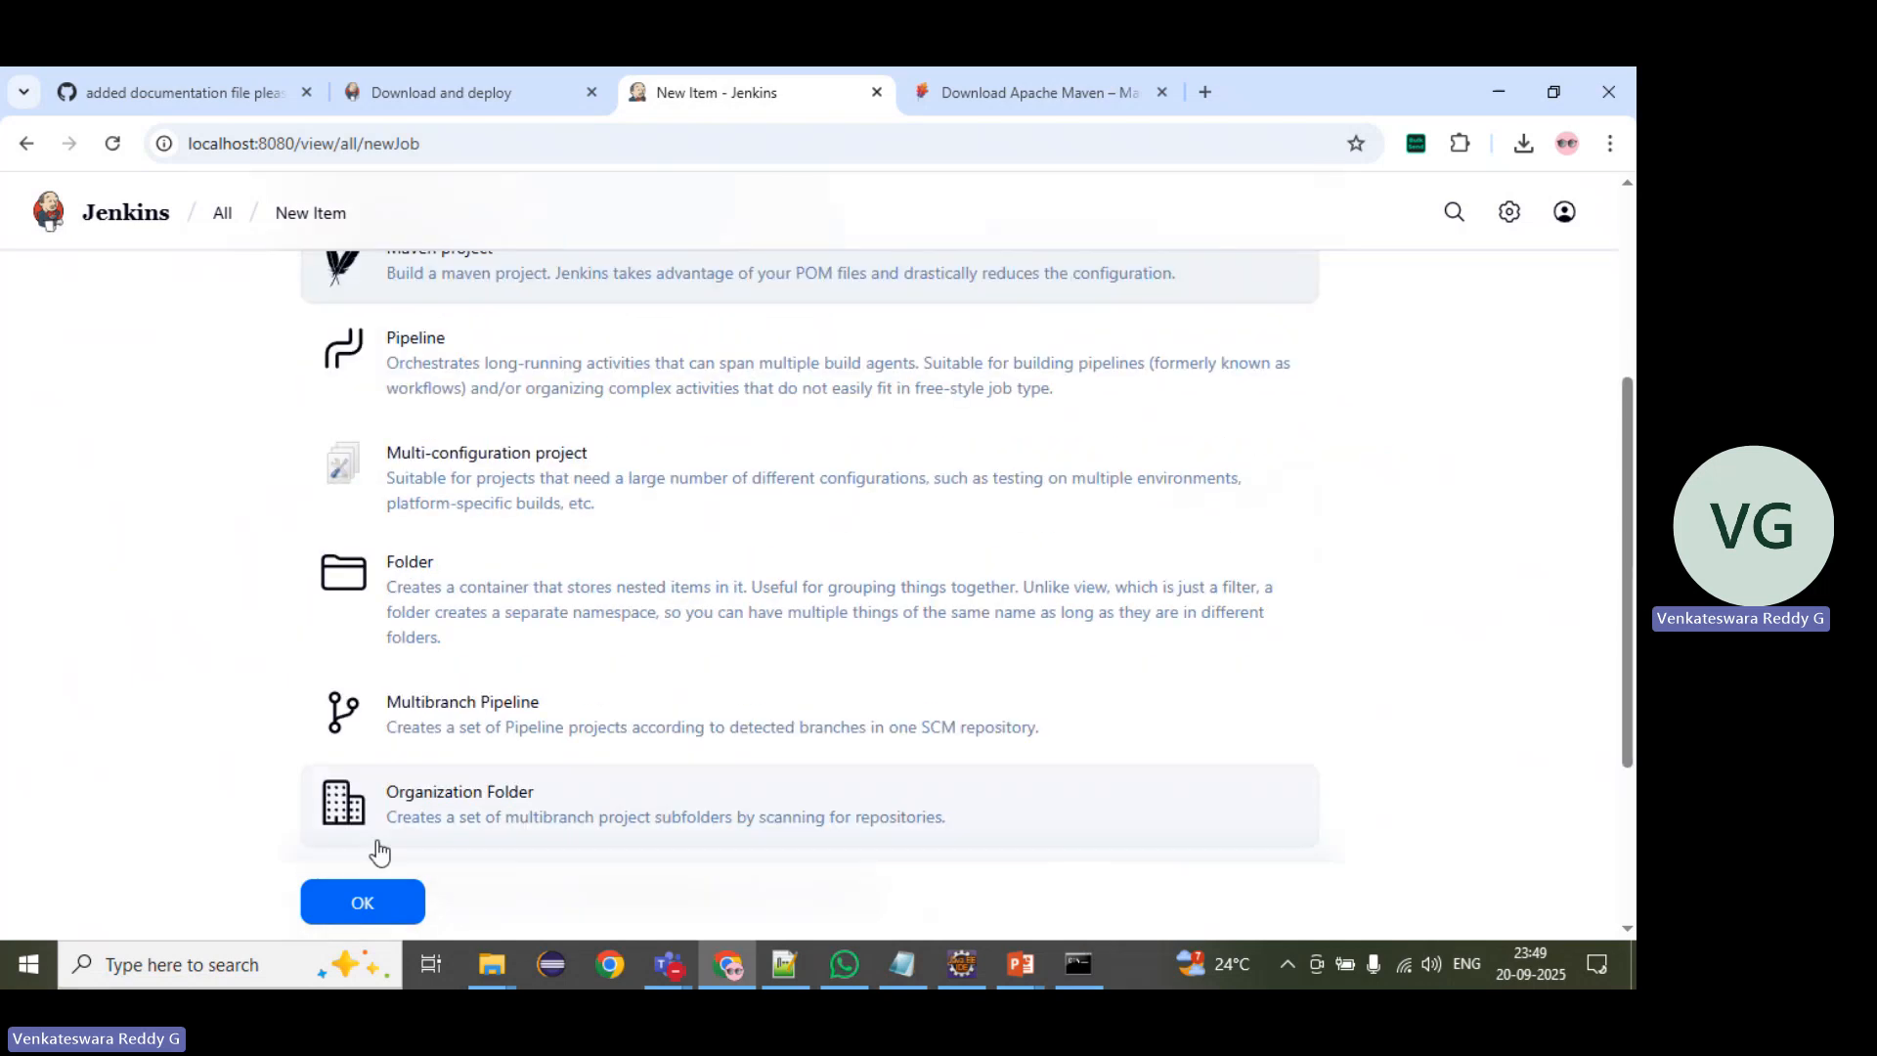
click(369, 900)
scroll(264, 508, up, 4)
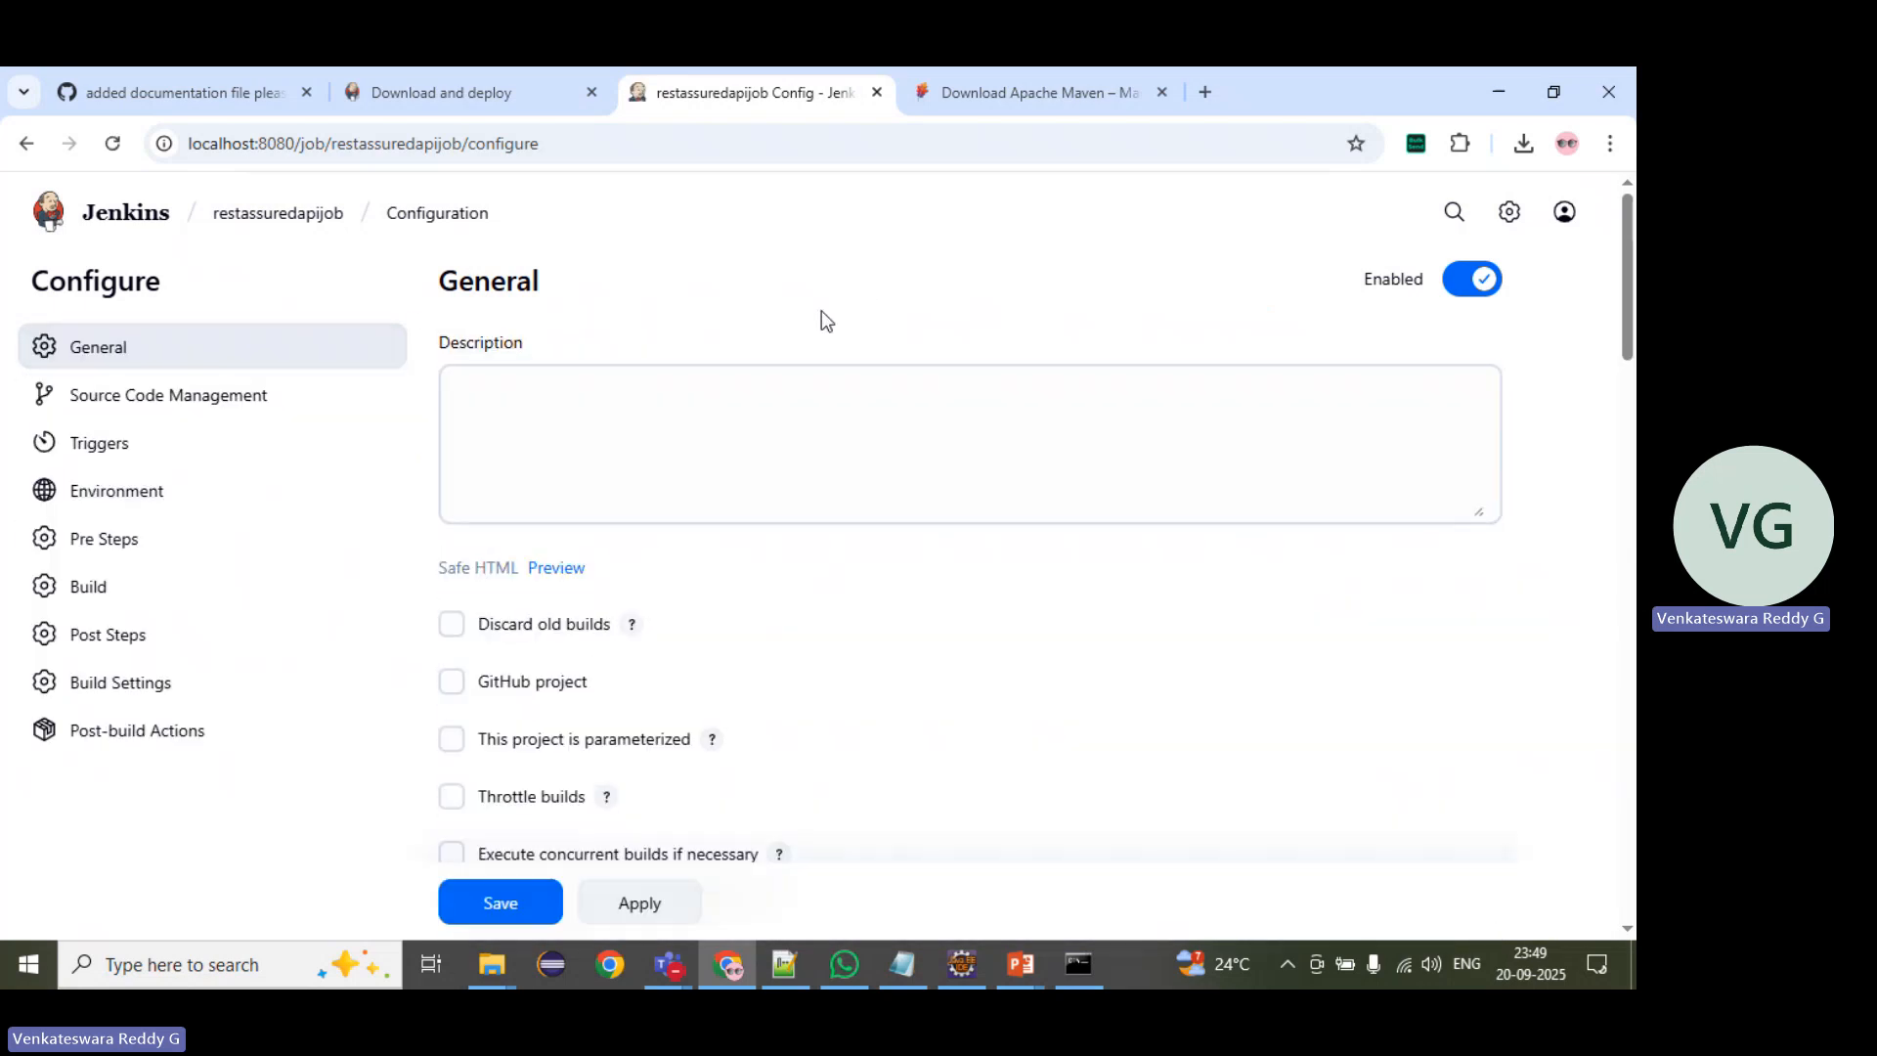
Step: Enable discarding of old builds in the job's general settings and set the days to keep builds to 10
scroll(763, 381, down, 1)
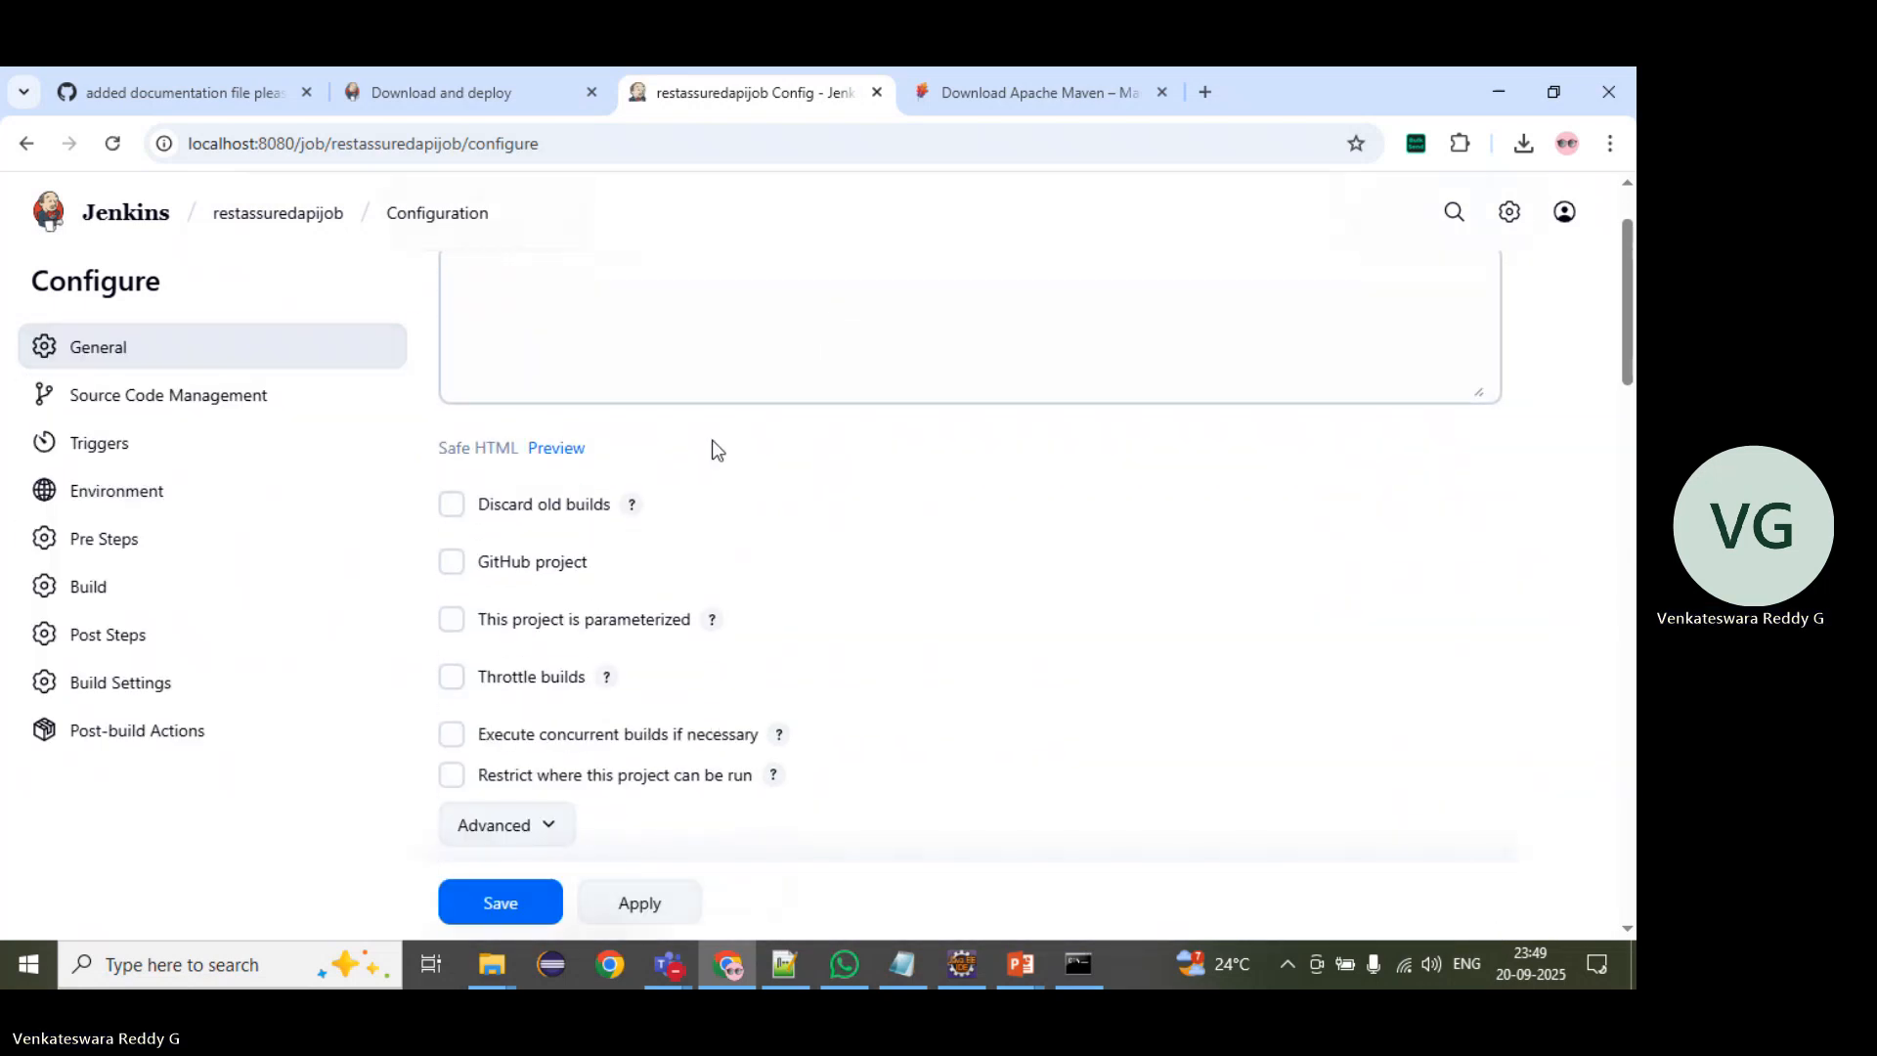
click(452, 506)
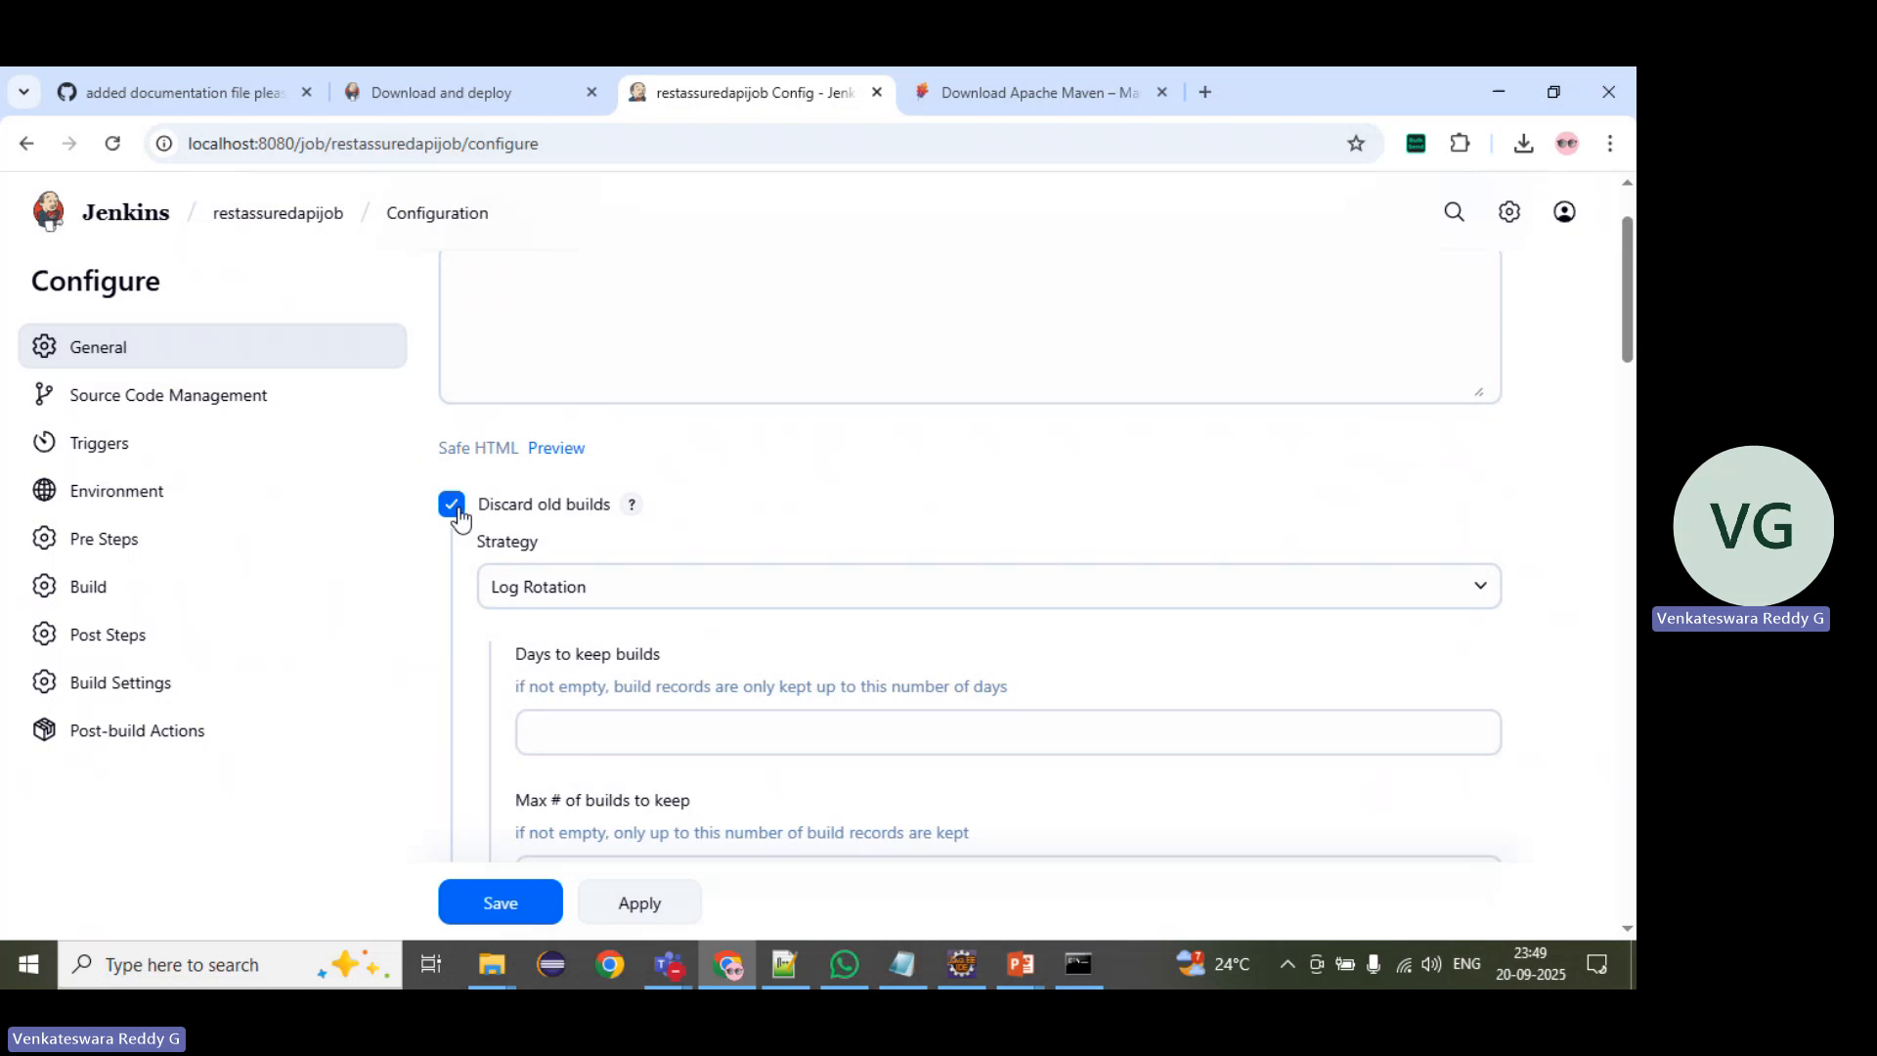
scroll(544, 600, down, 1)
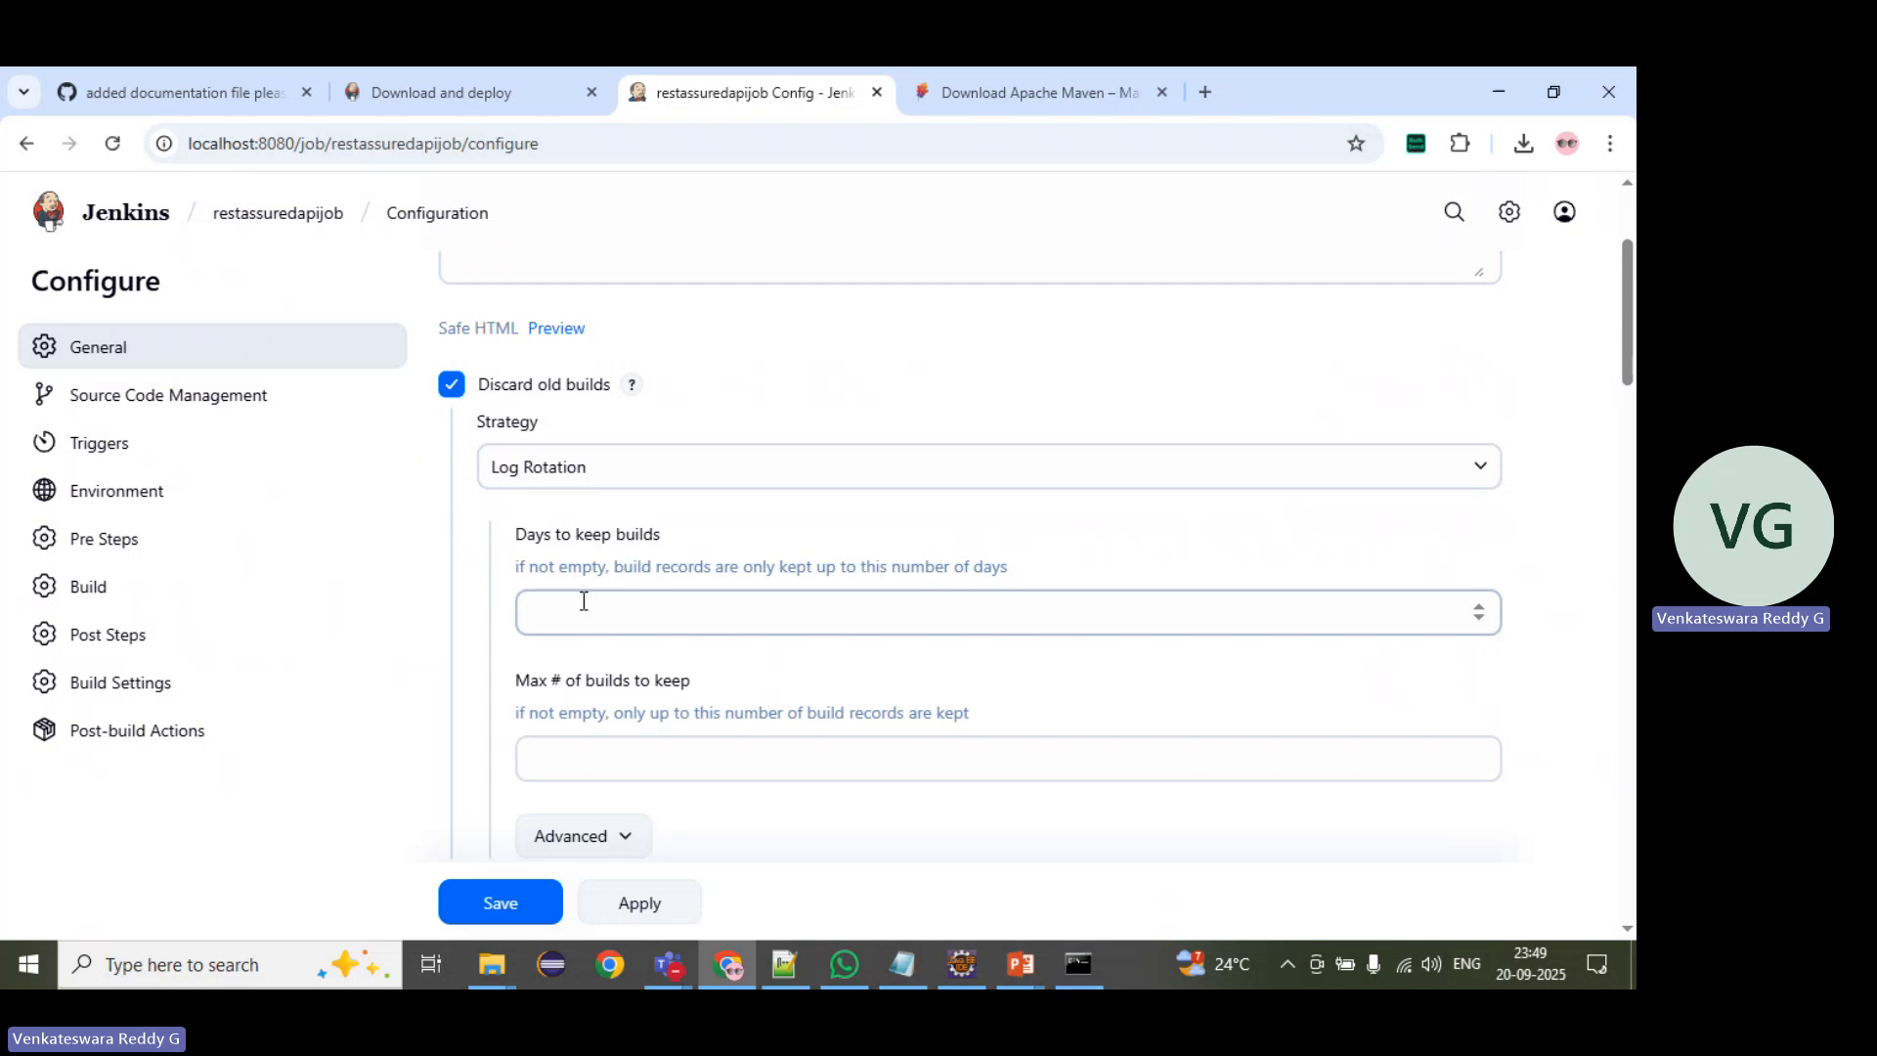
click(584, 601)
text(10)
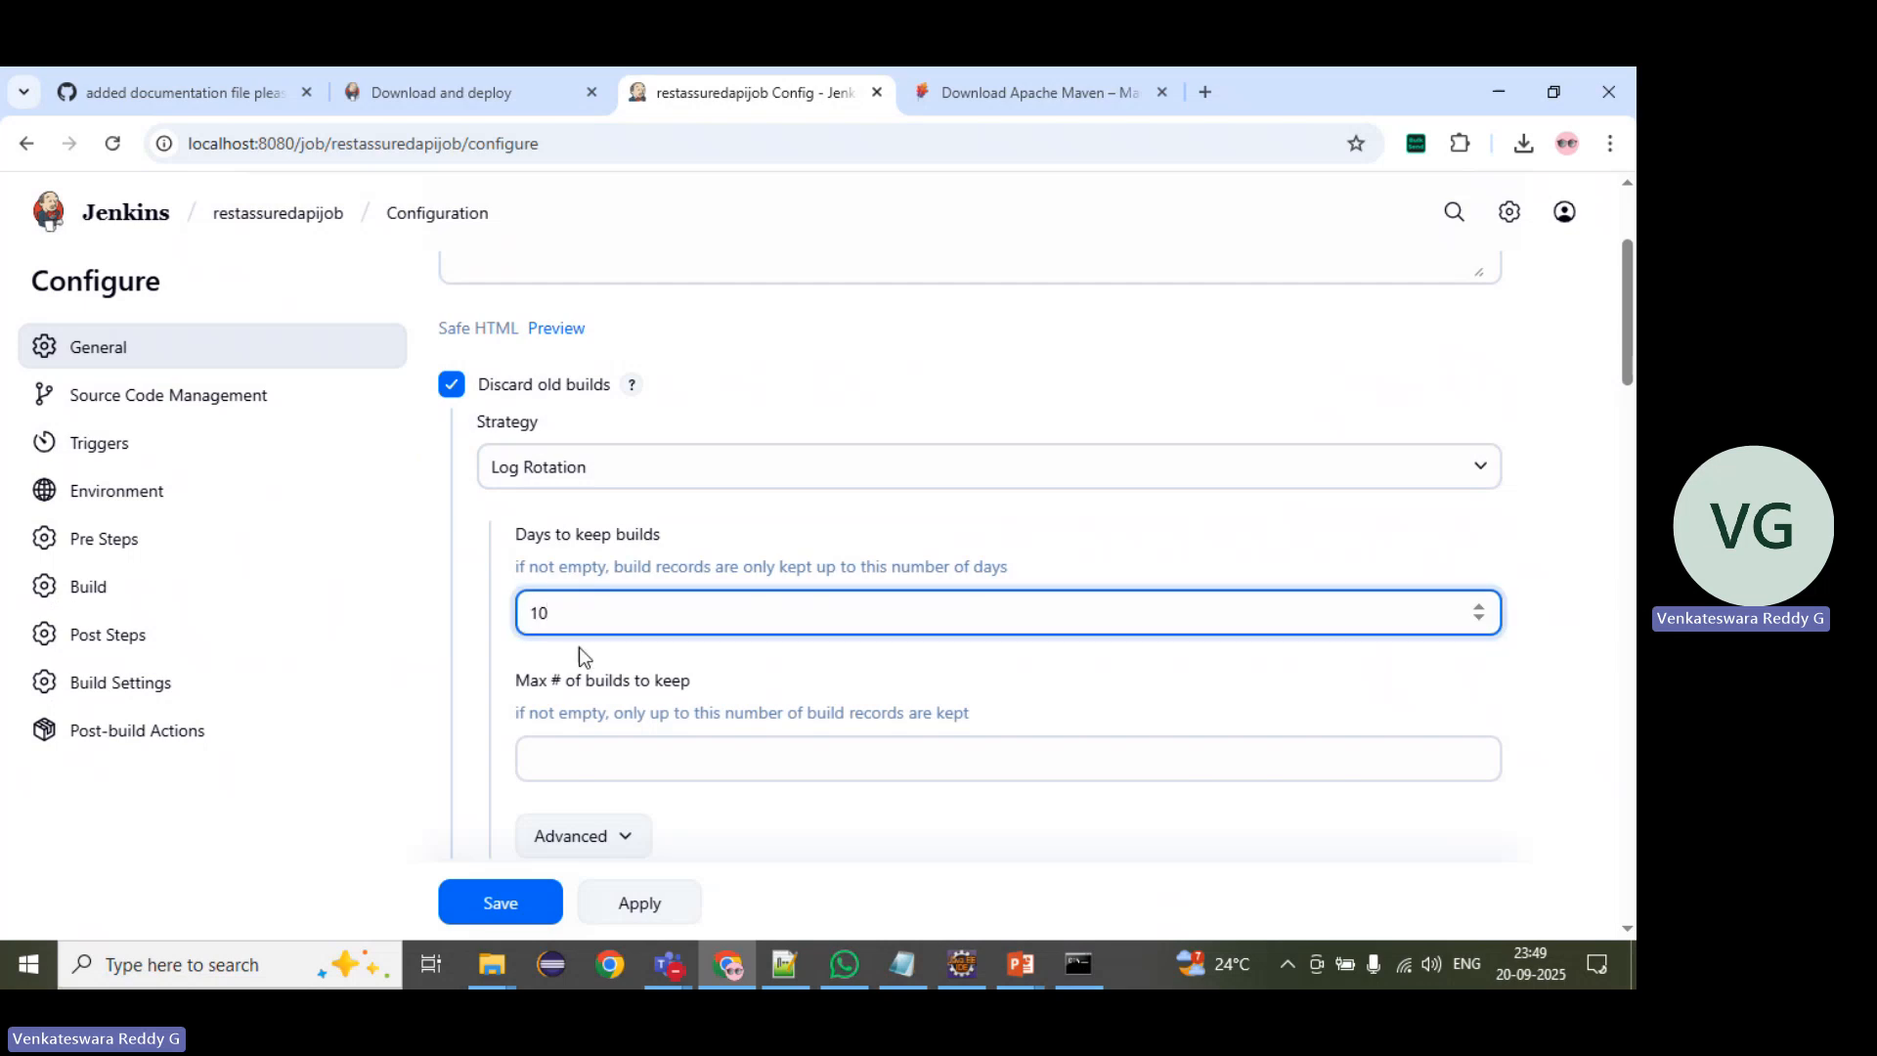
Step: Set the maximum number of builds to keep to 10 and recheck both build retention values
click(569, 764)
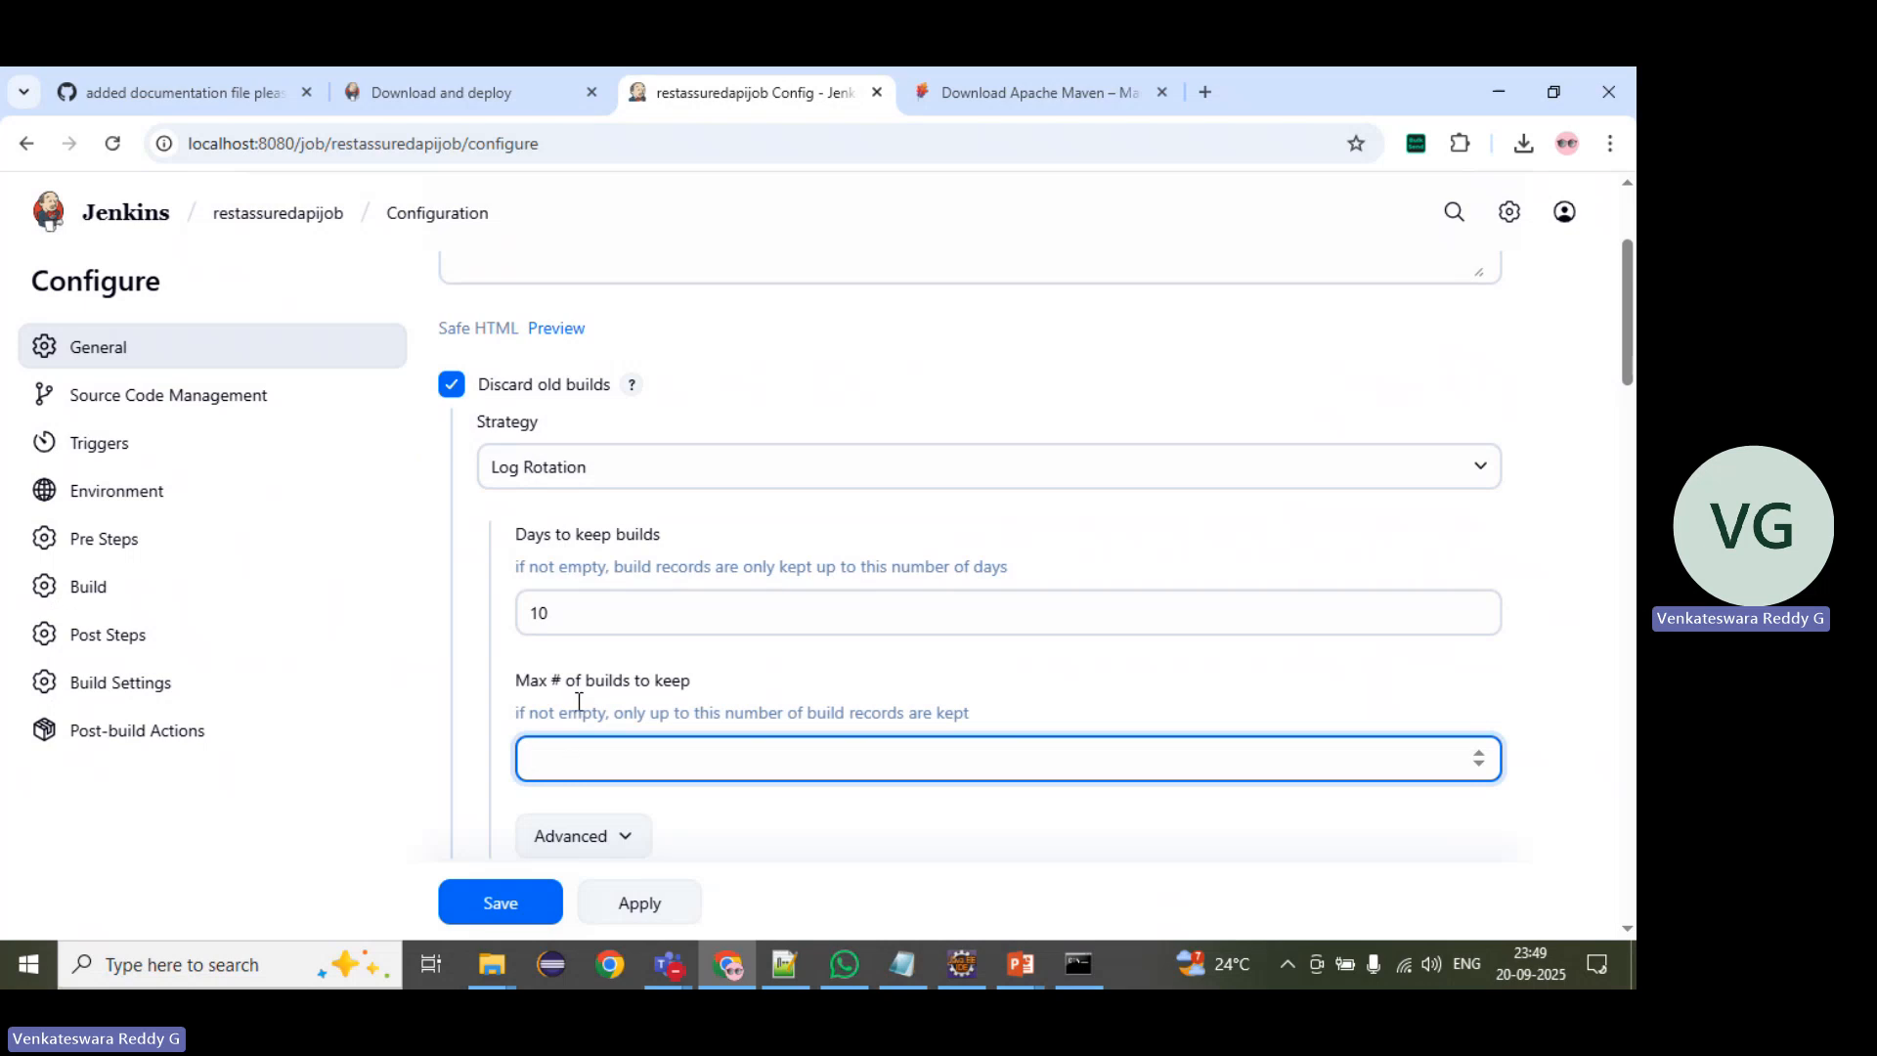
drag(587, 684, 689, 682)
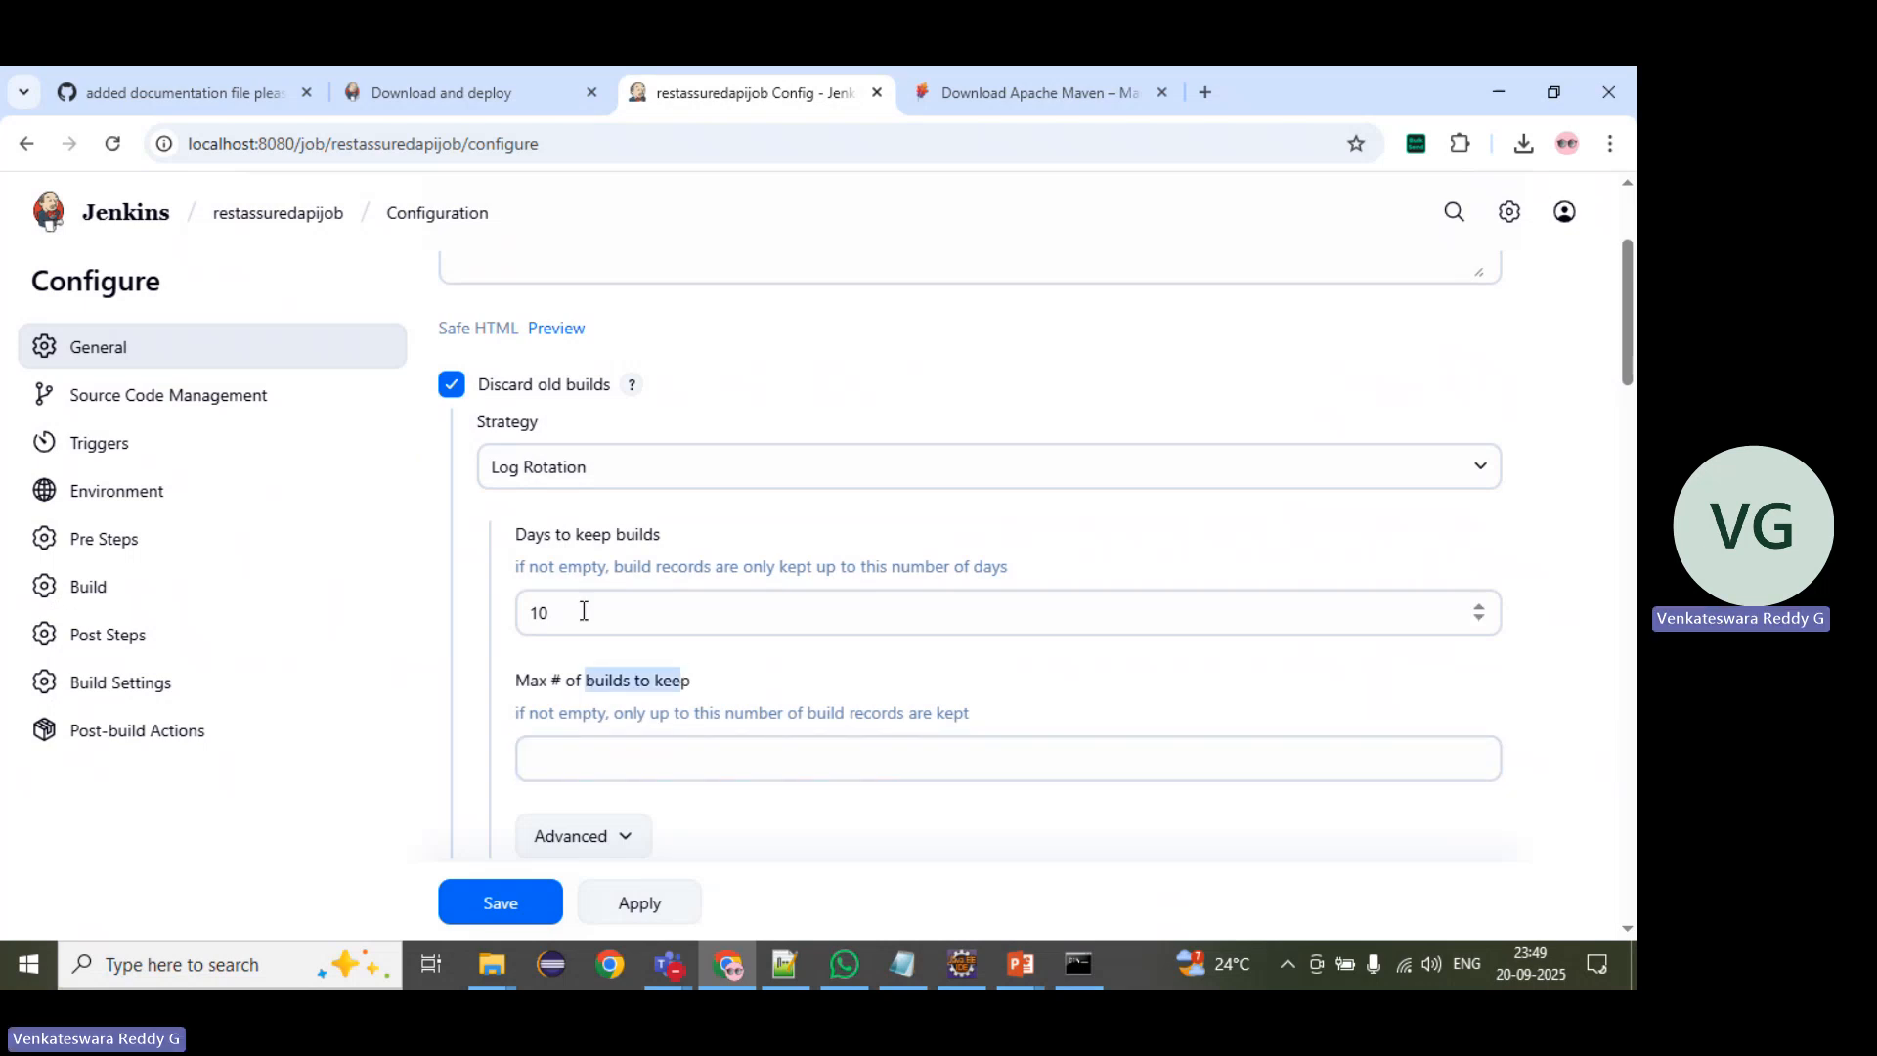
drag(516, 535, 663, 537)
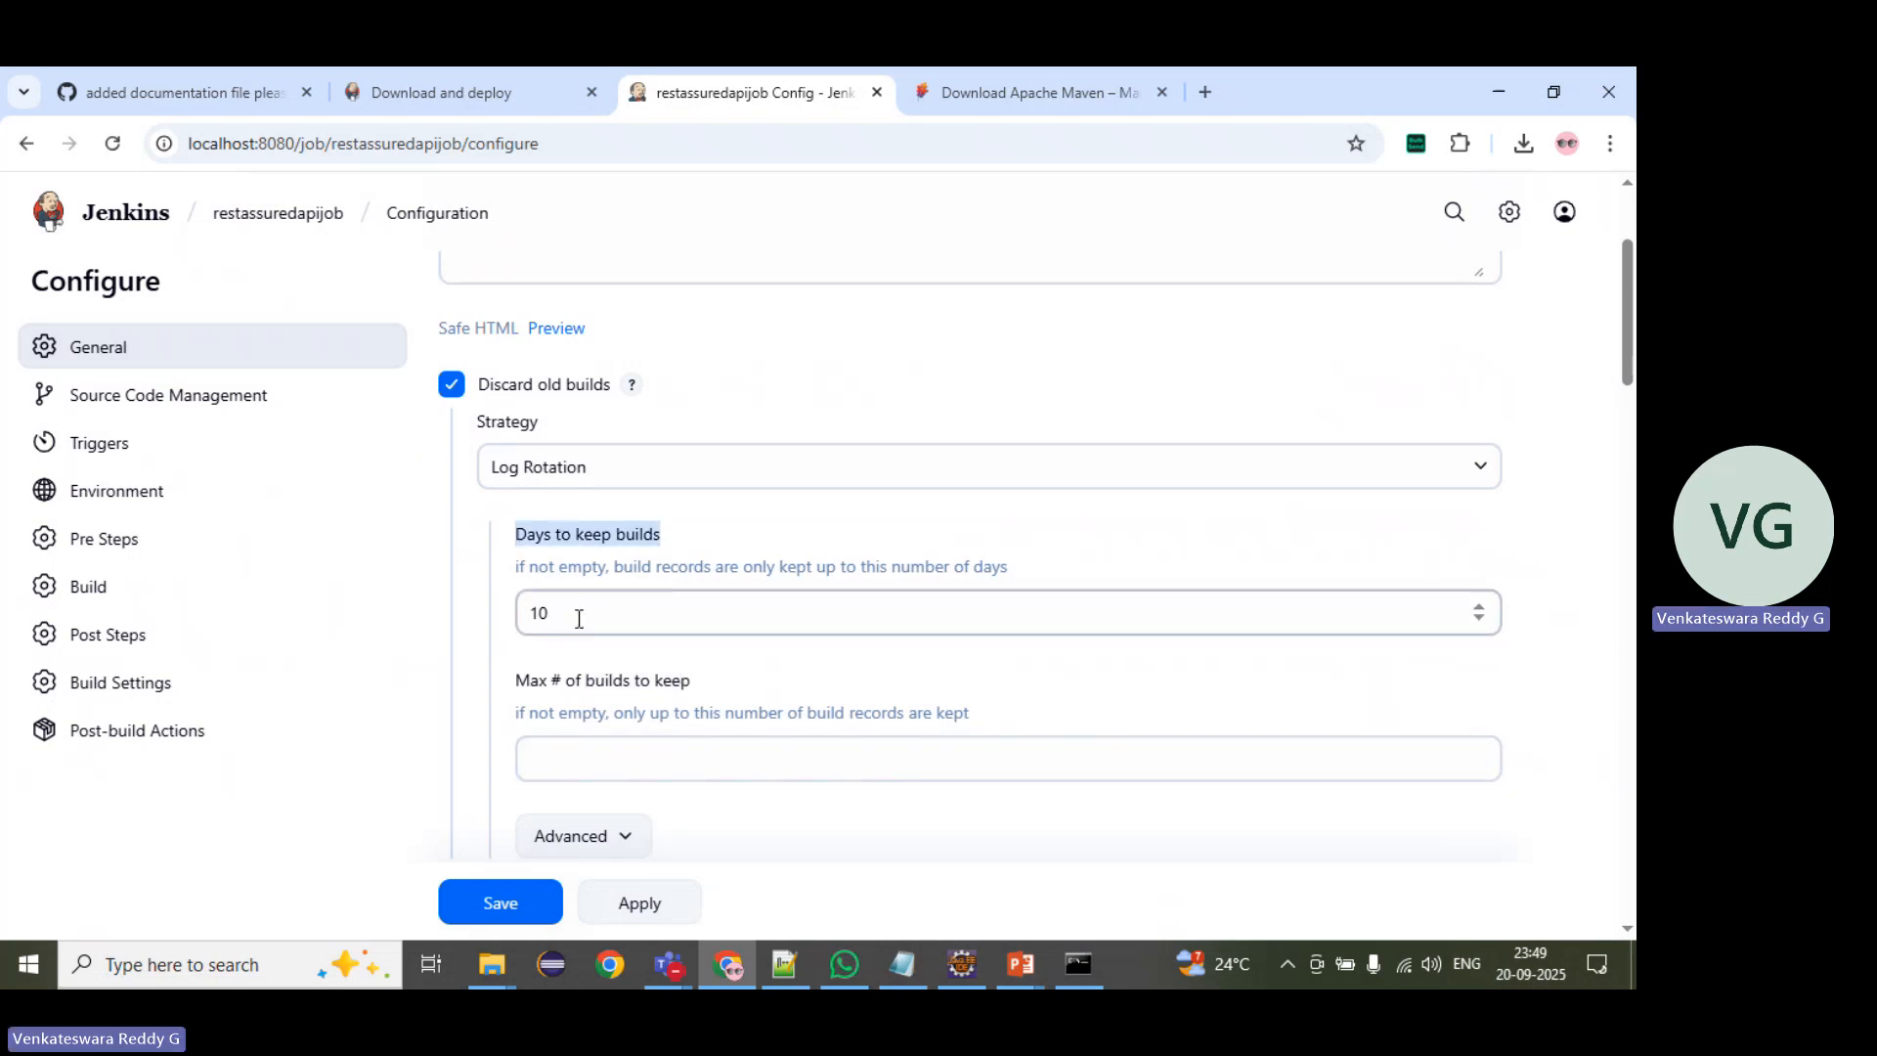
drag(562, 613, 513, 612)
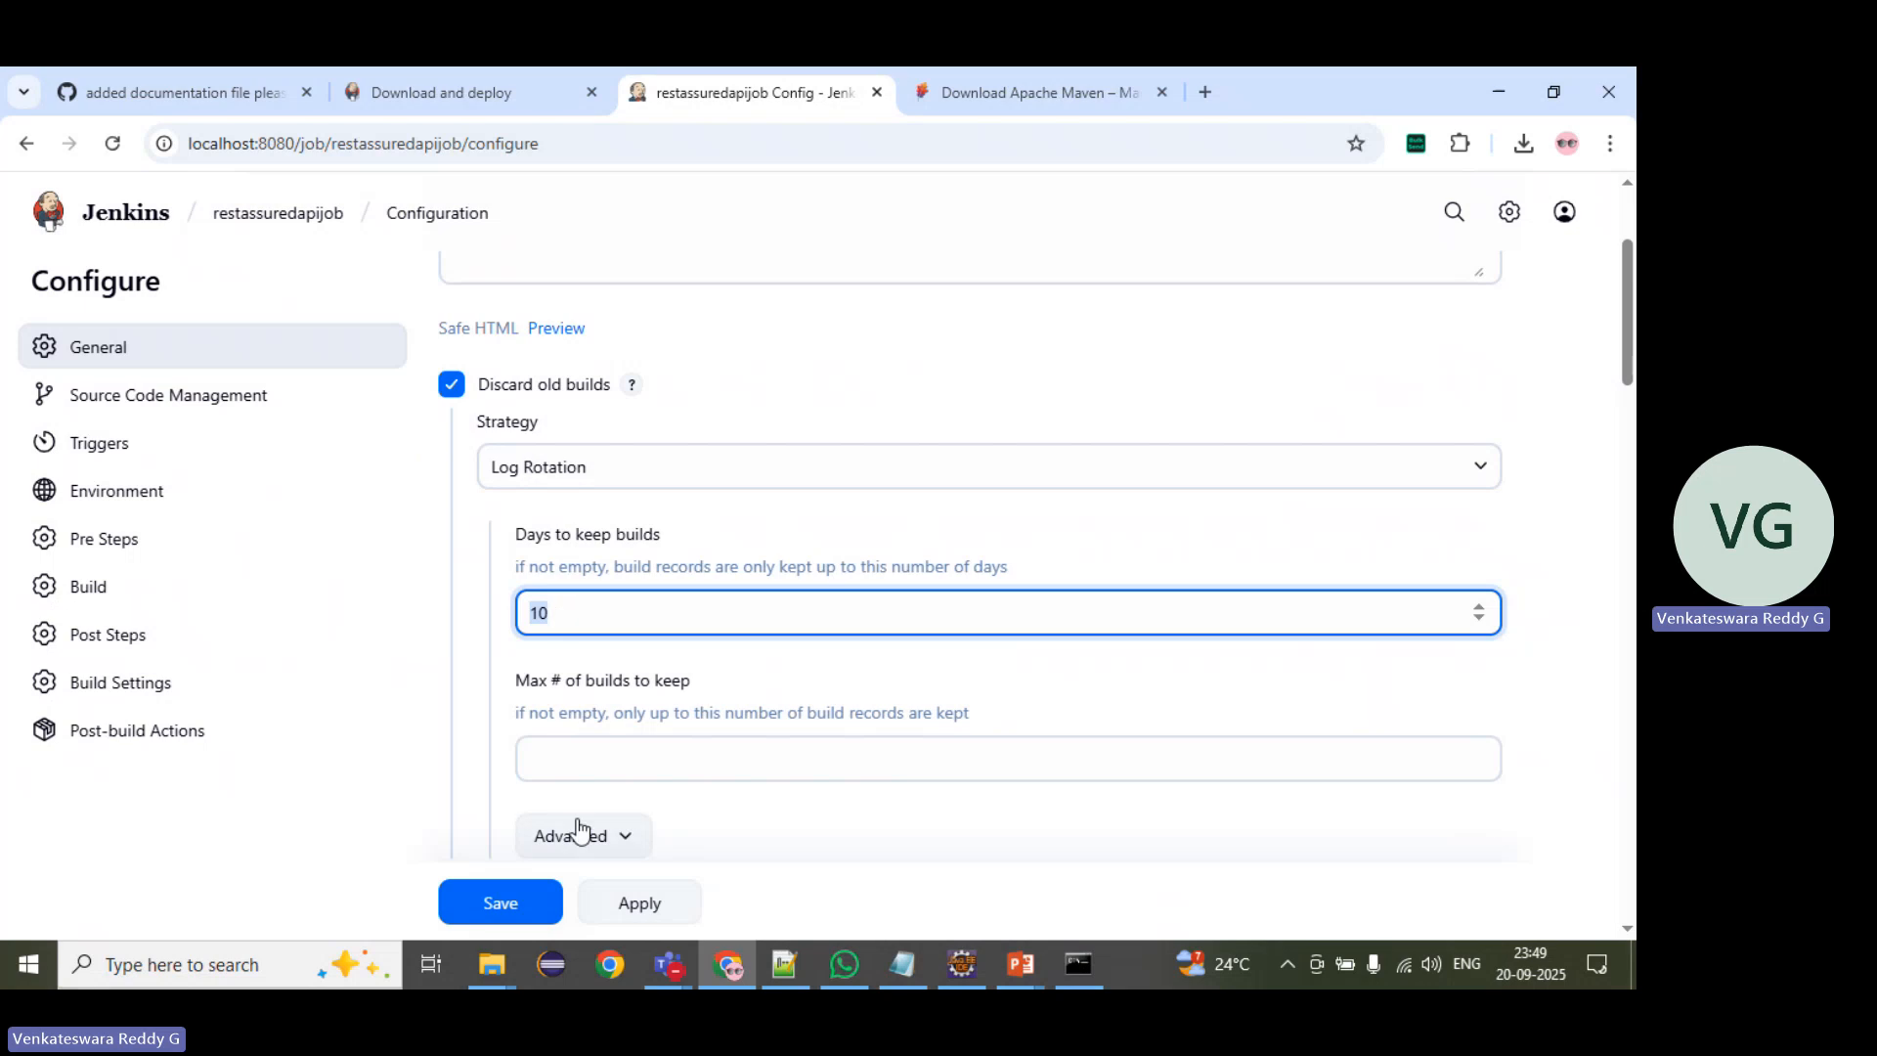
click(536, 755)
text(10)
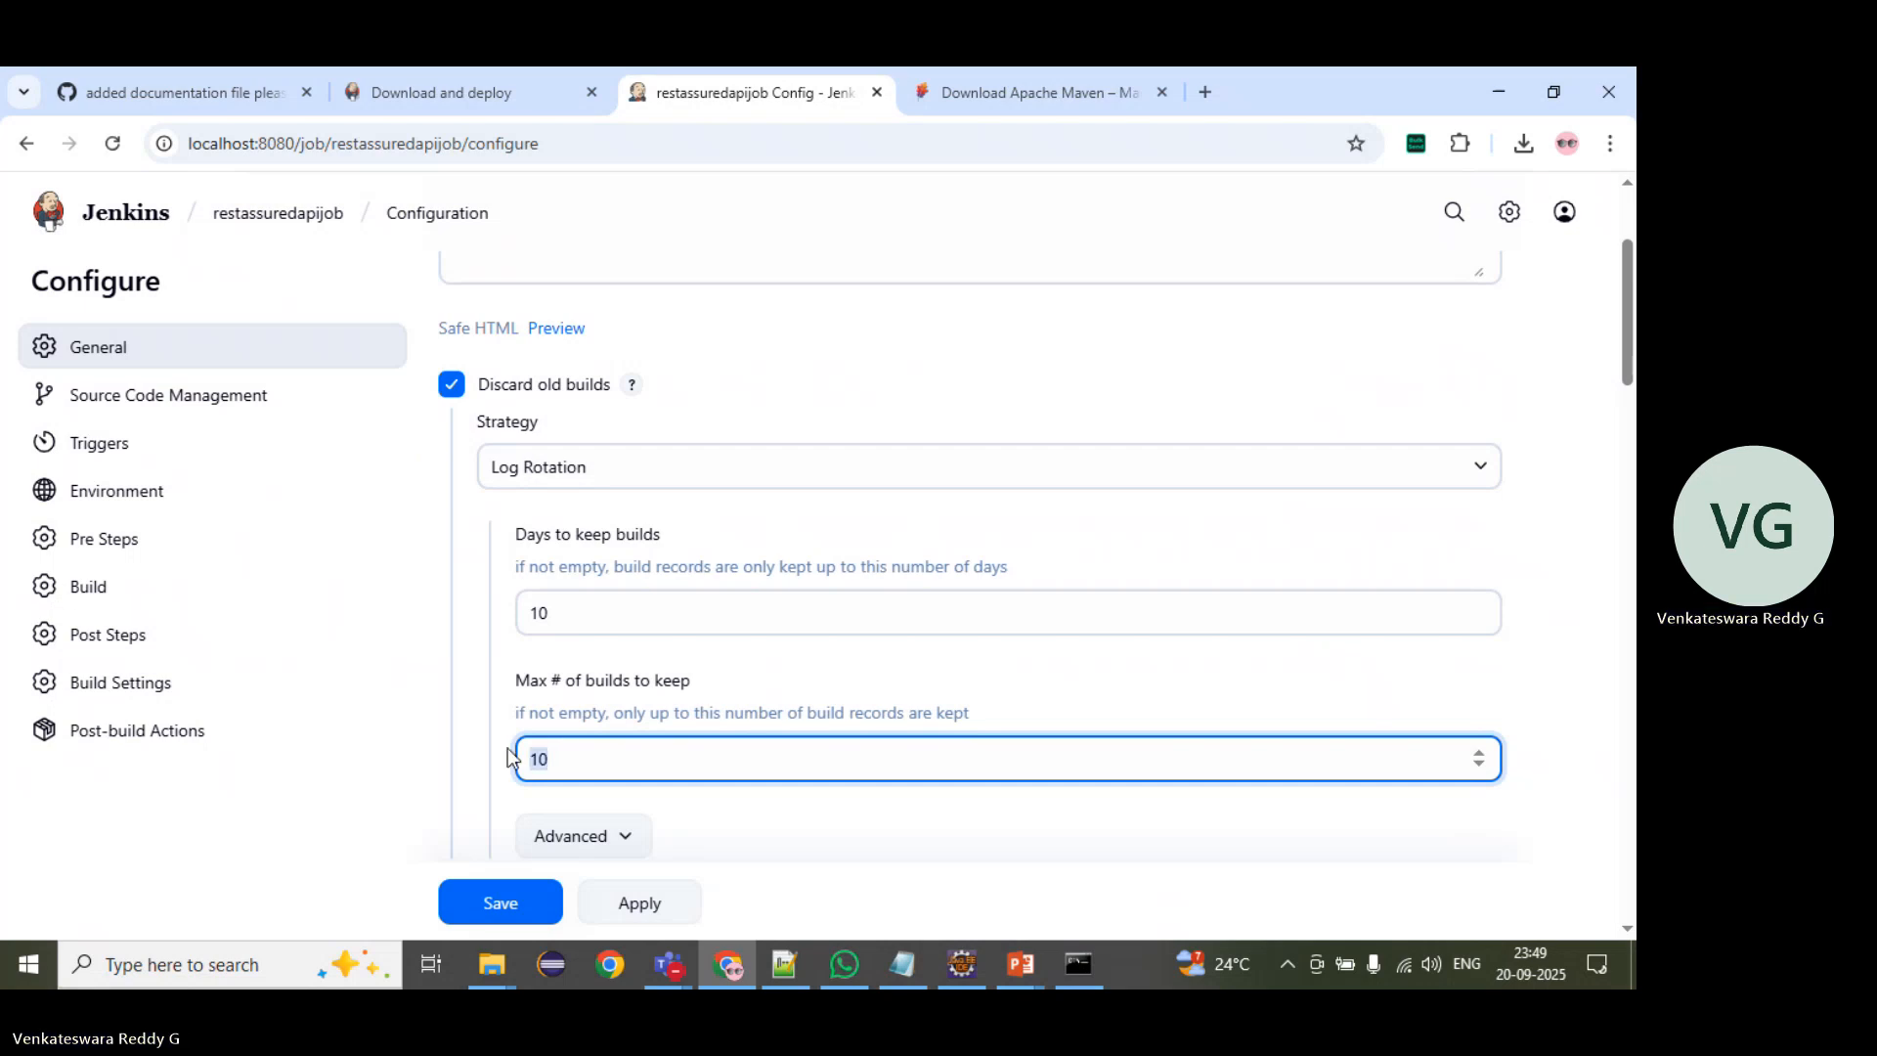
double_click(515, 612)
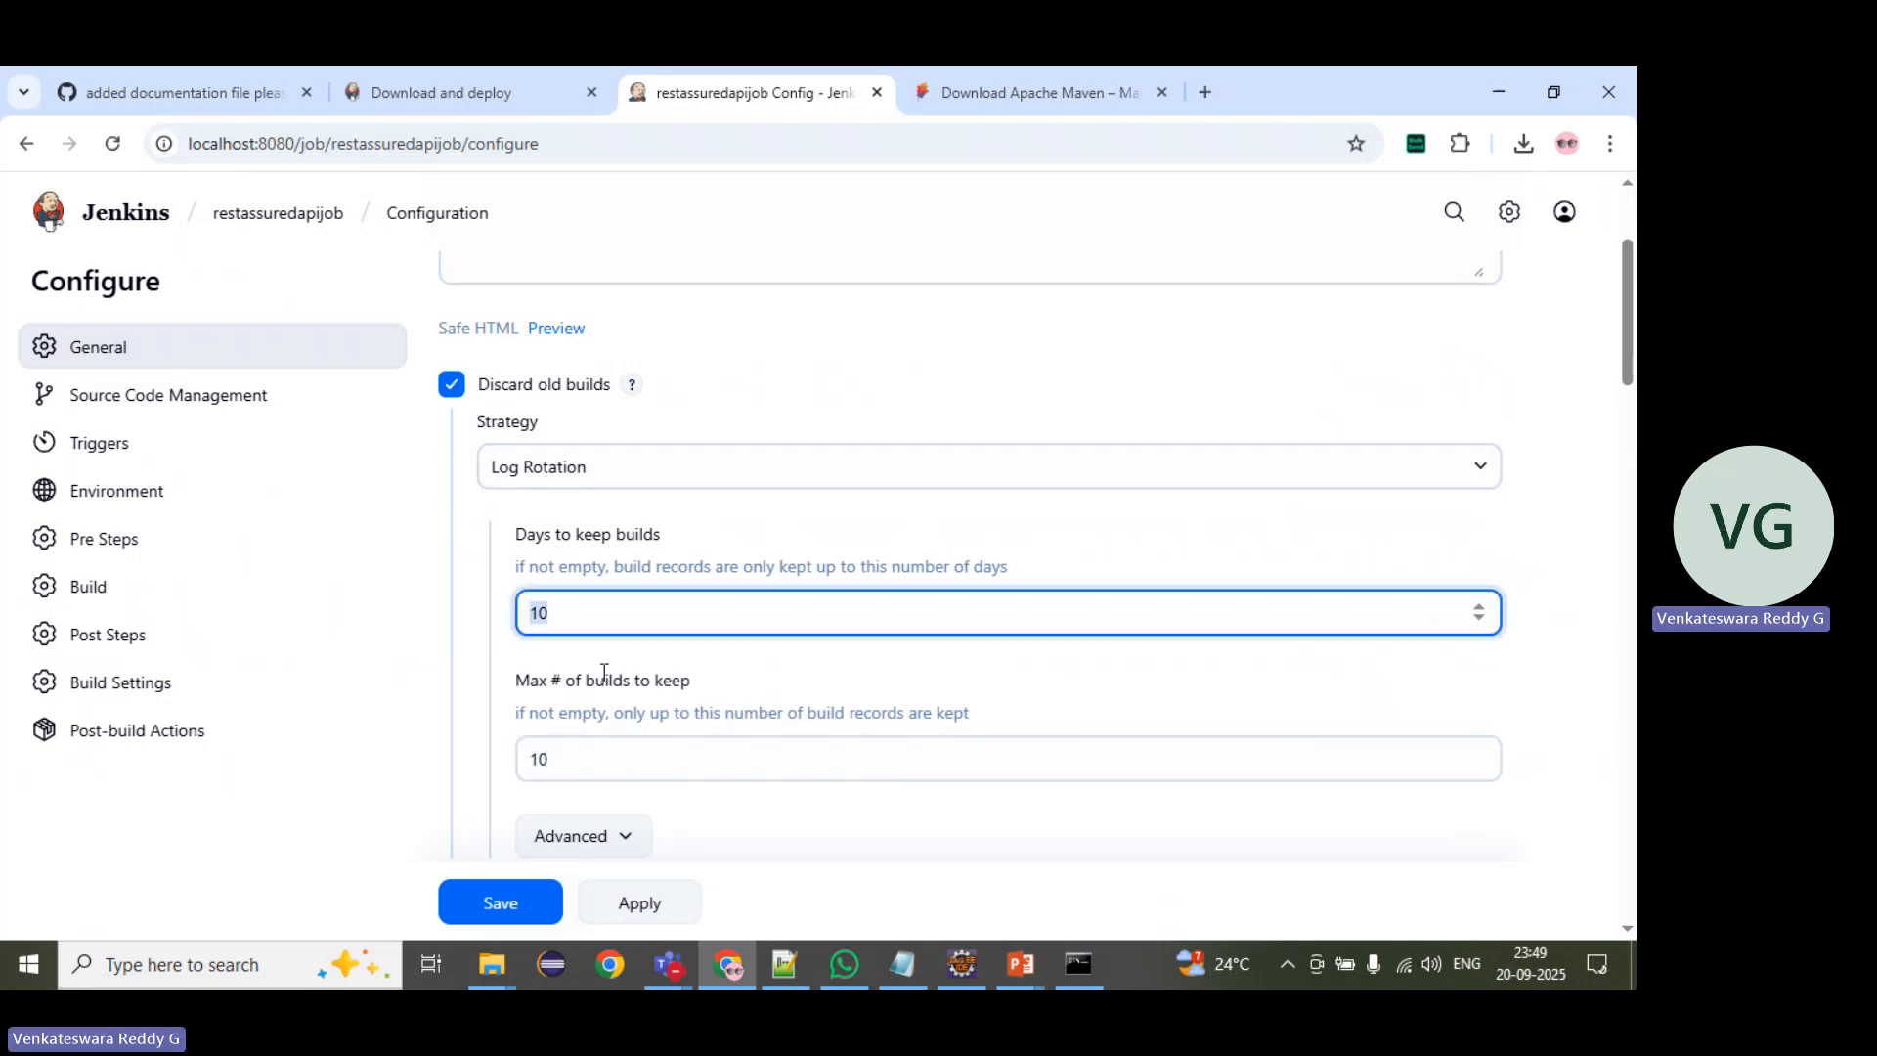
scroll(604, 673, down, 1)
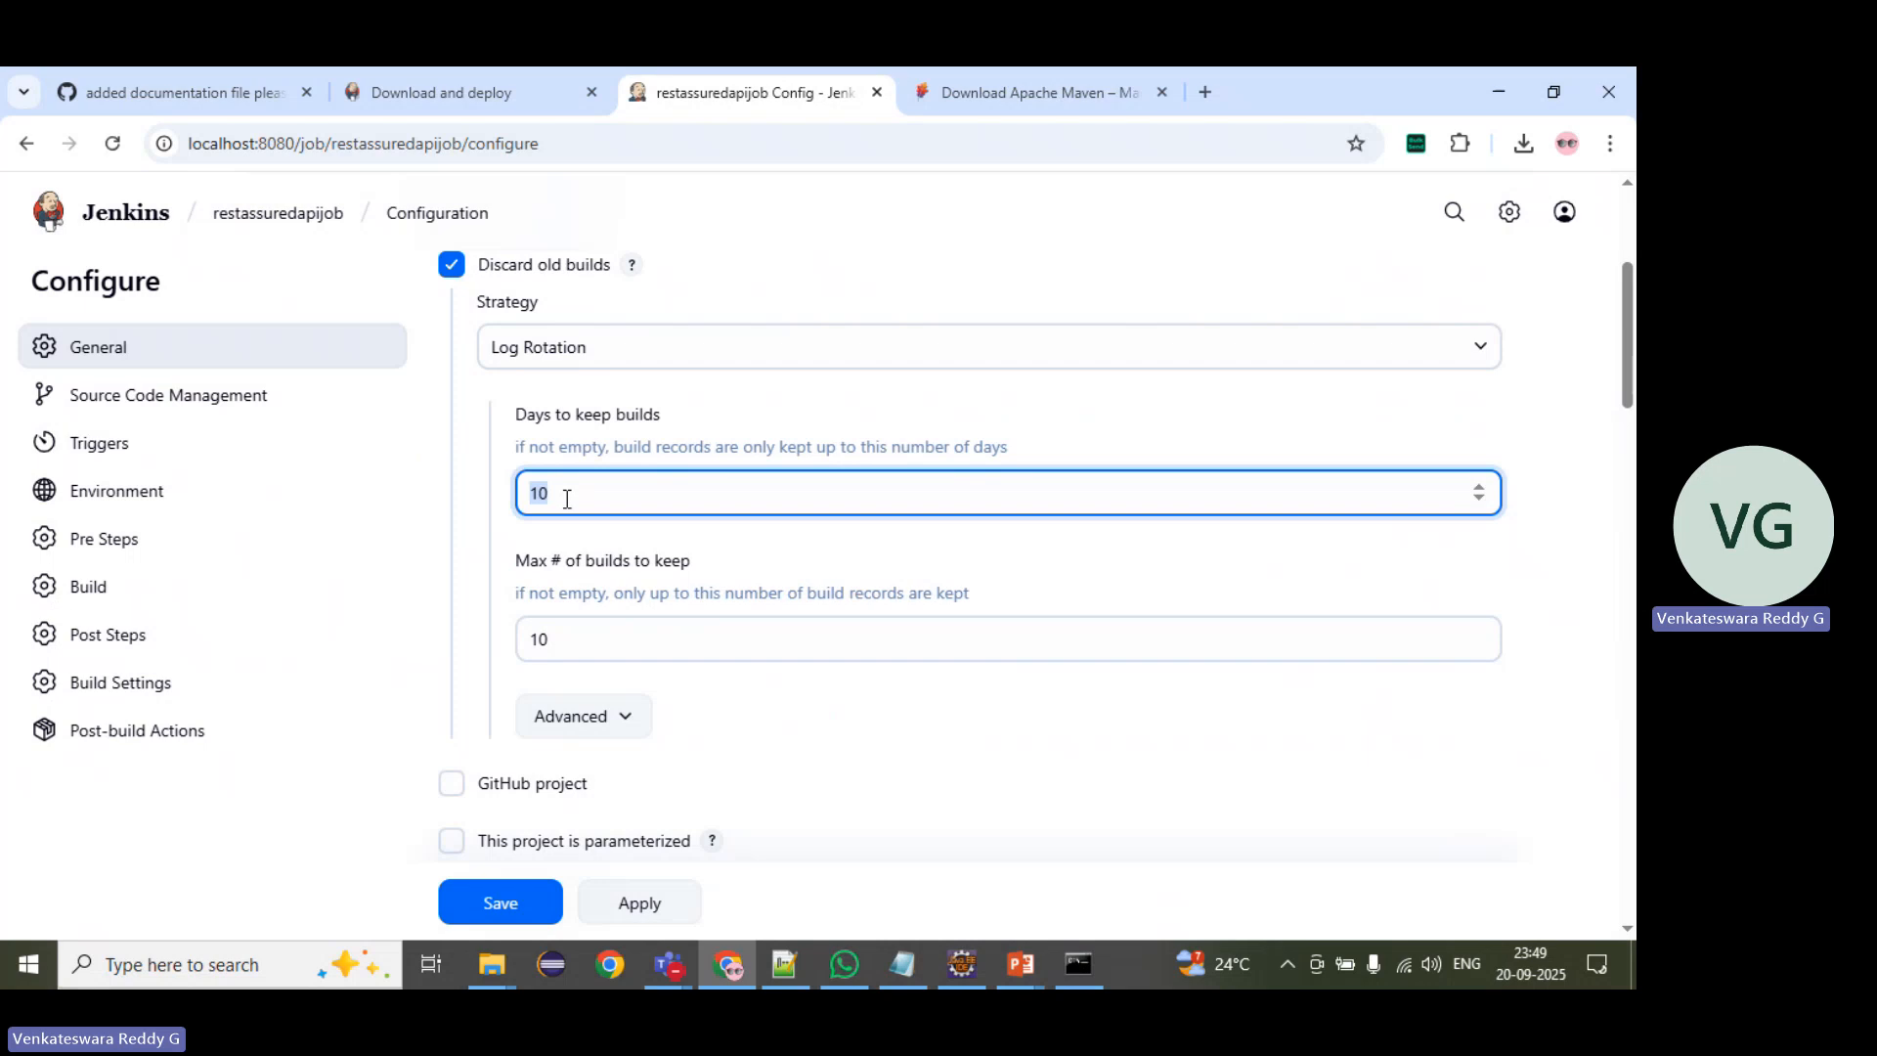
double_click(533, 639)
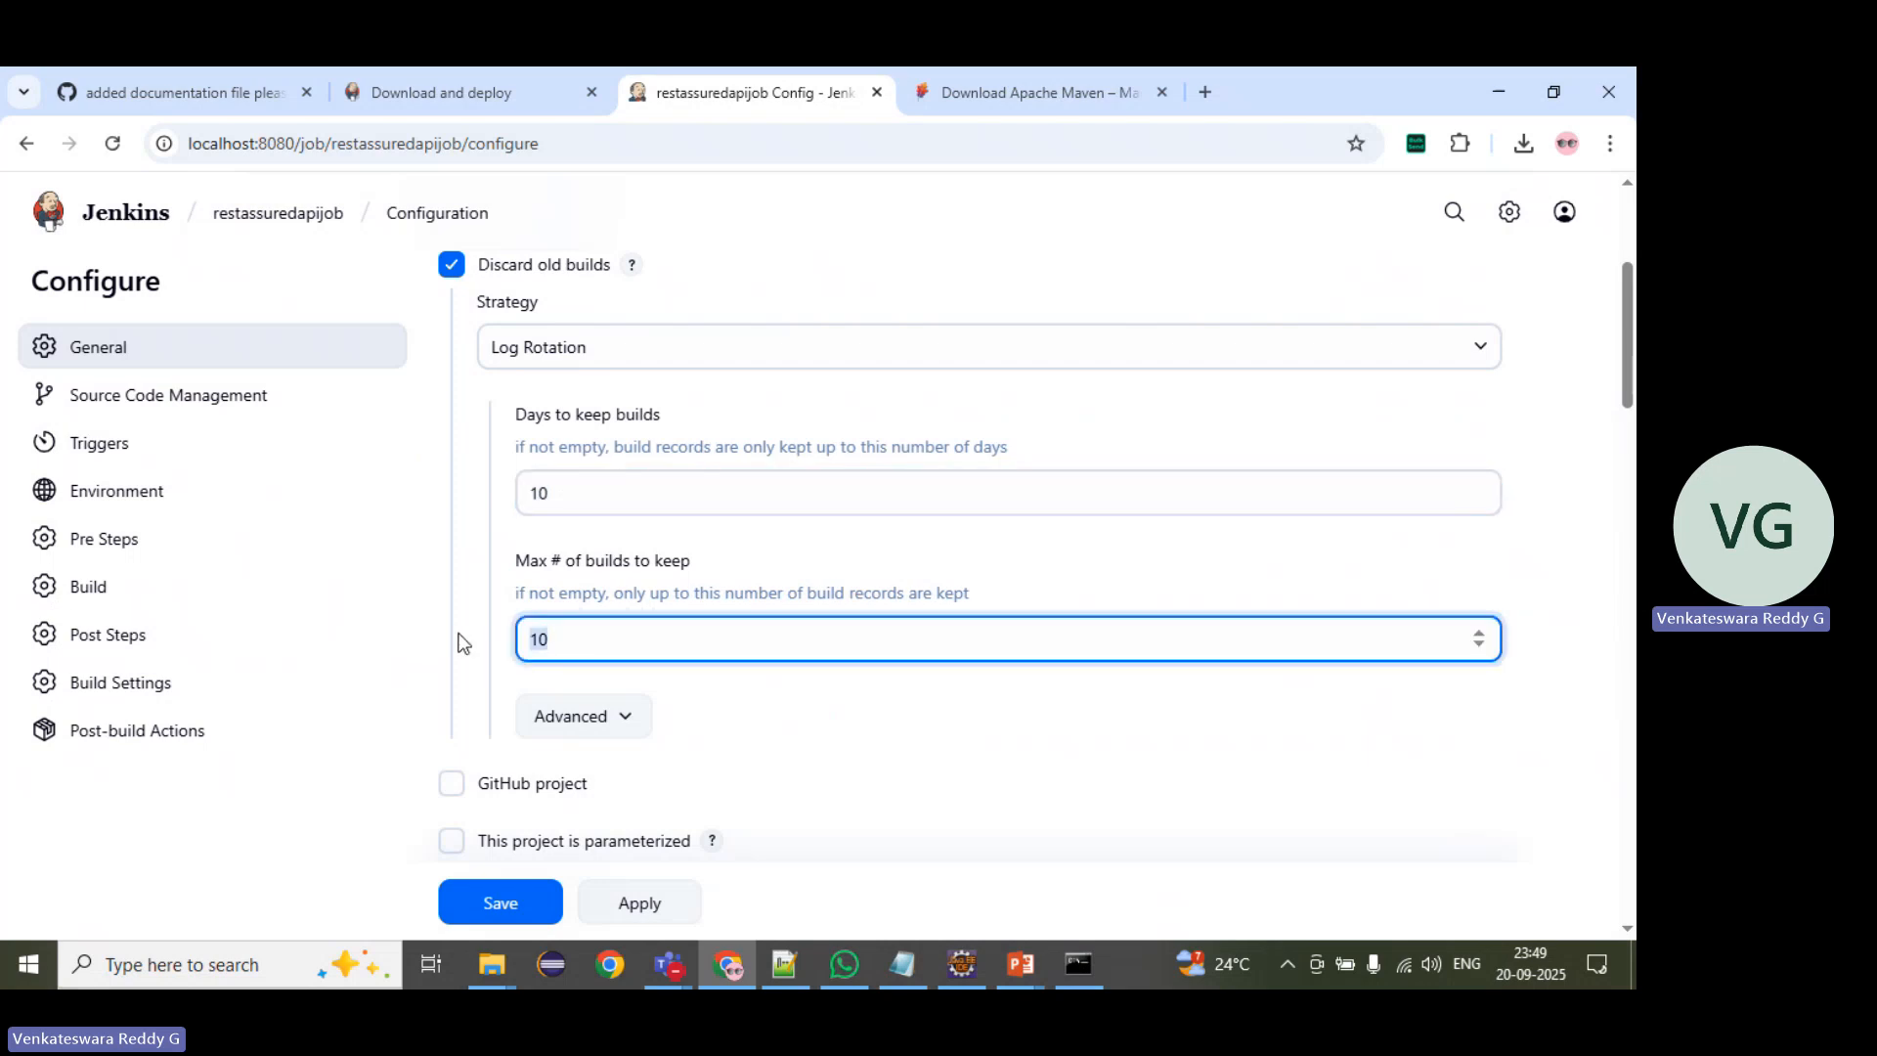
scroll(461, 642, down, 1)
scroll(503, 424, up, 3)
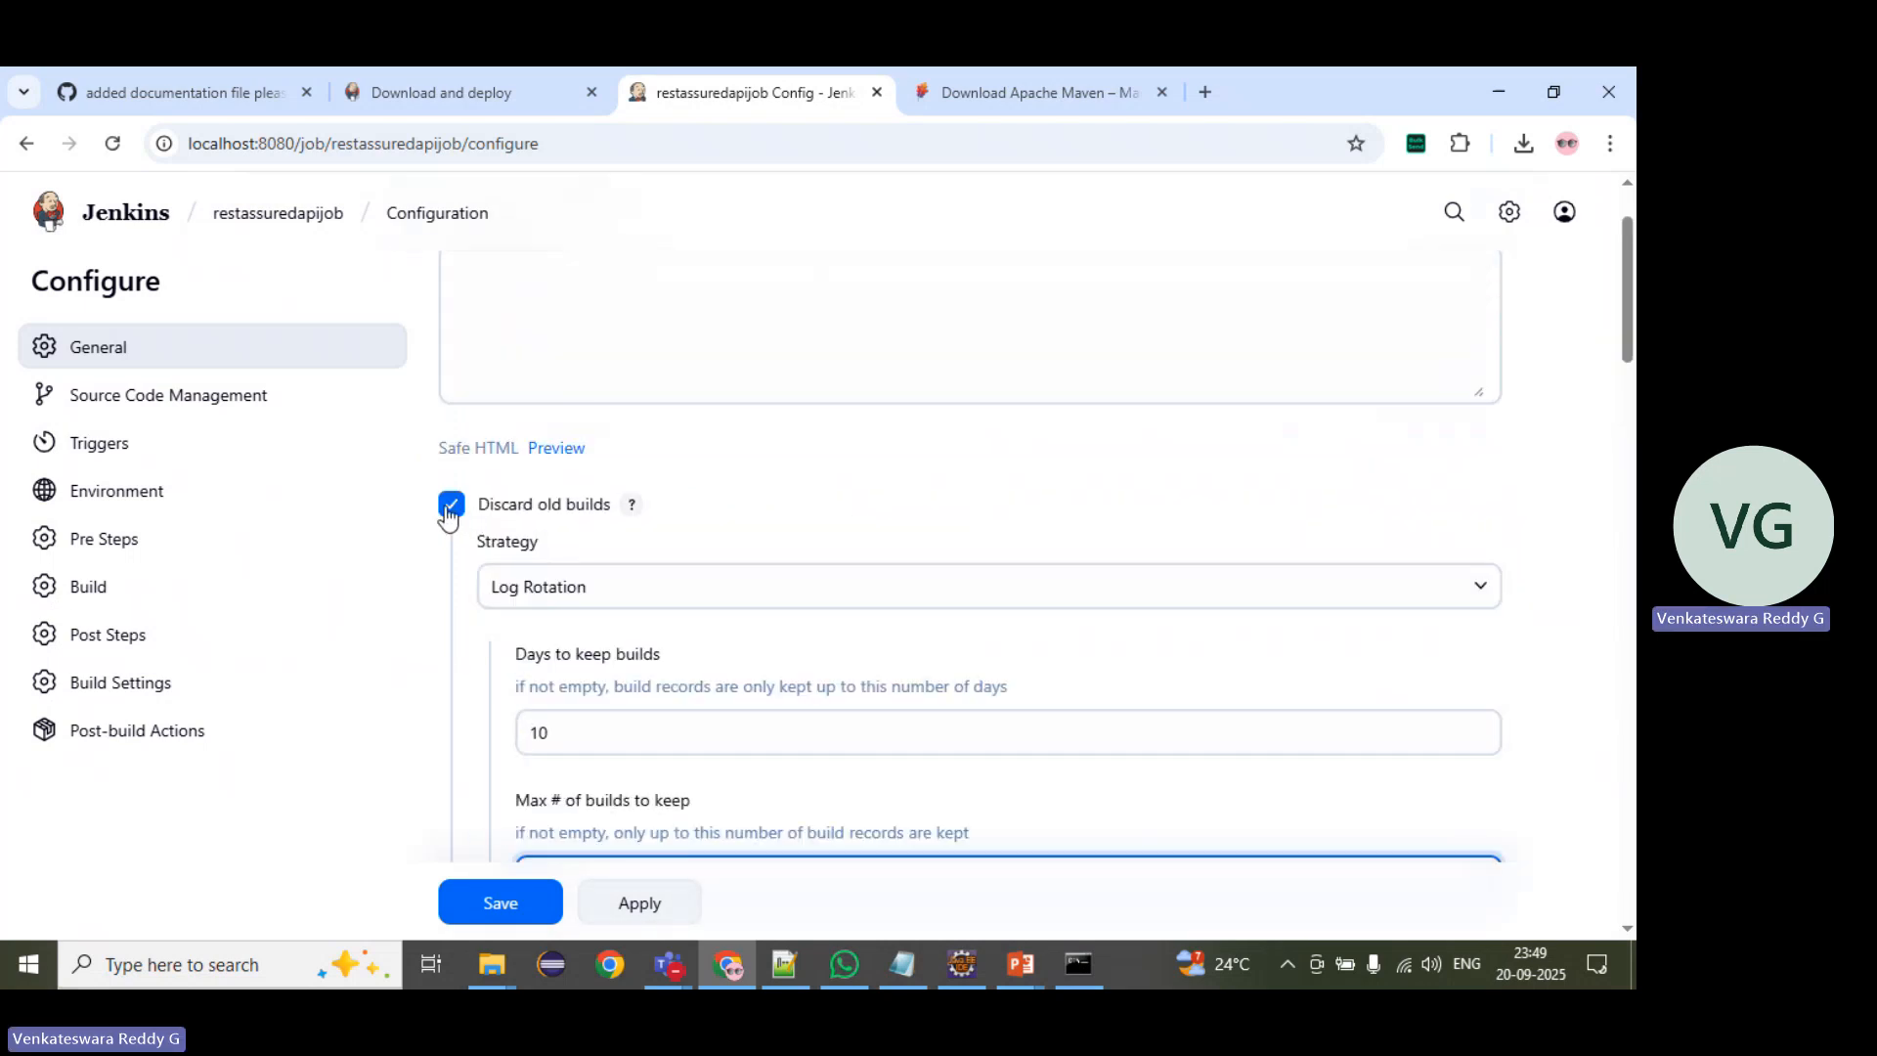
Step: Try the Git option for the job's source code management and revert the selection to None
scroll(455, 578, down, 4)
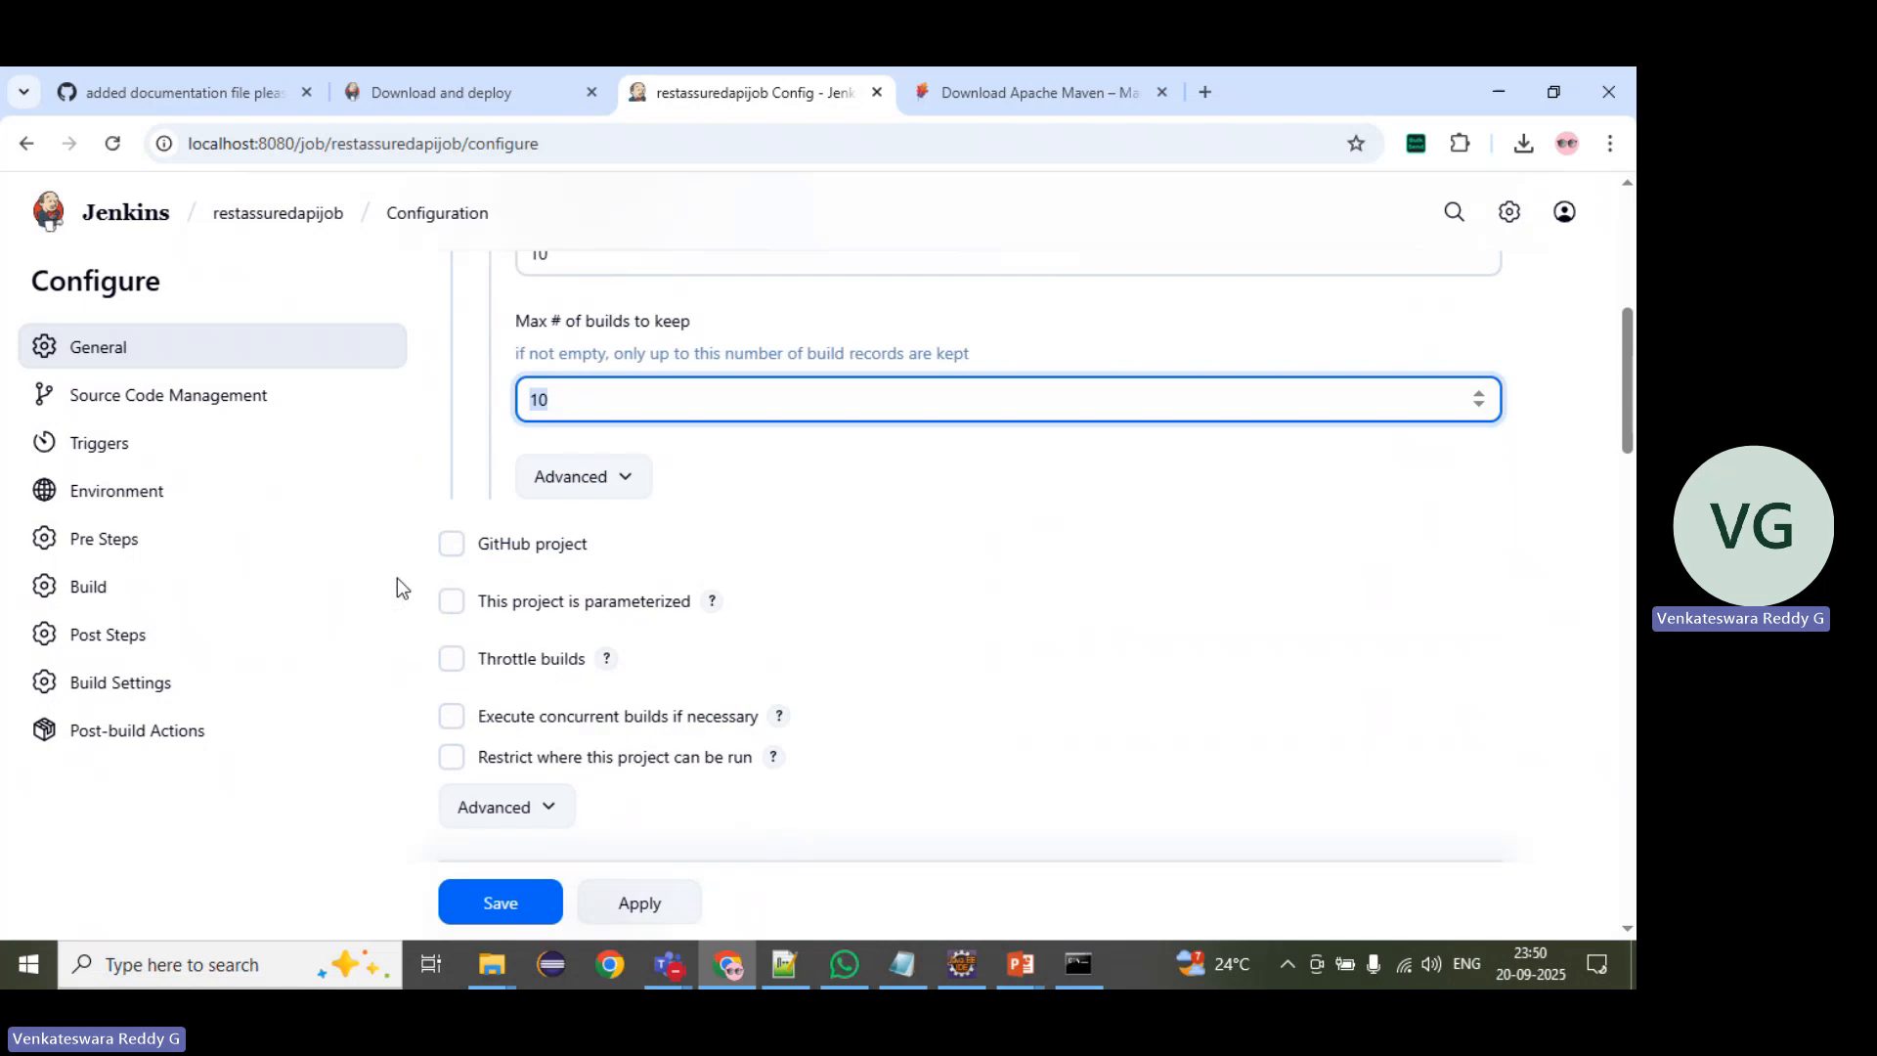
scroll(807, 497, down, 1)
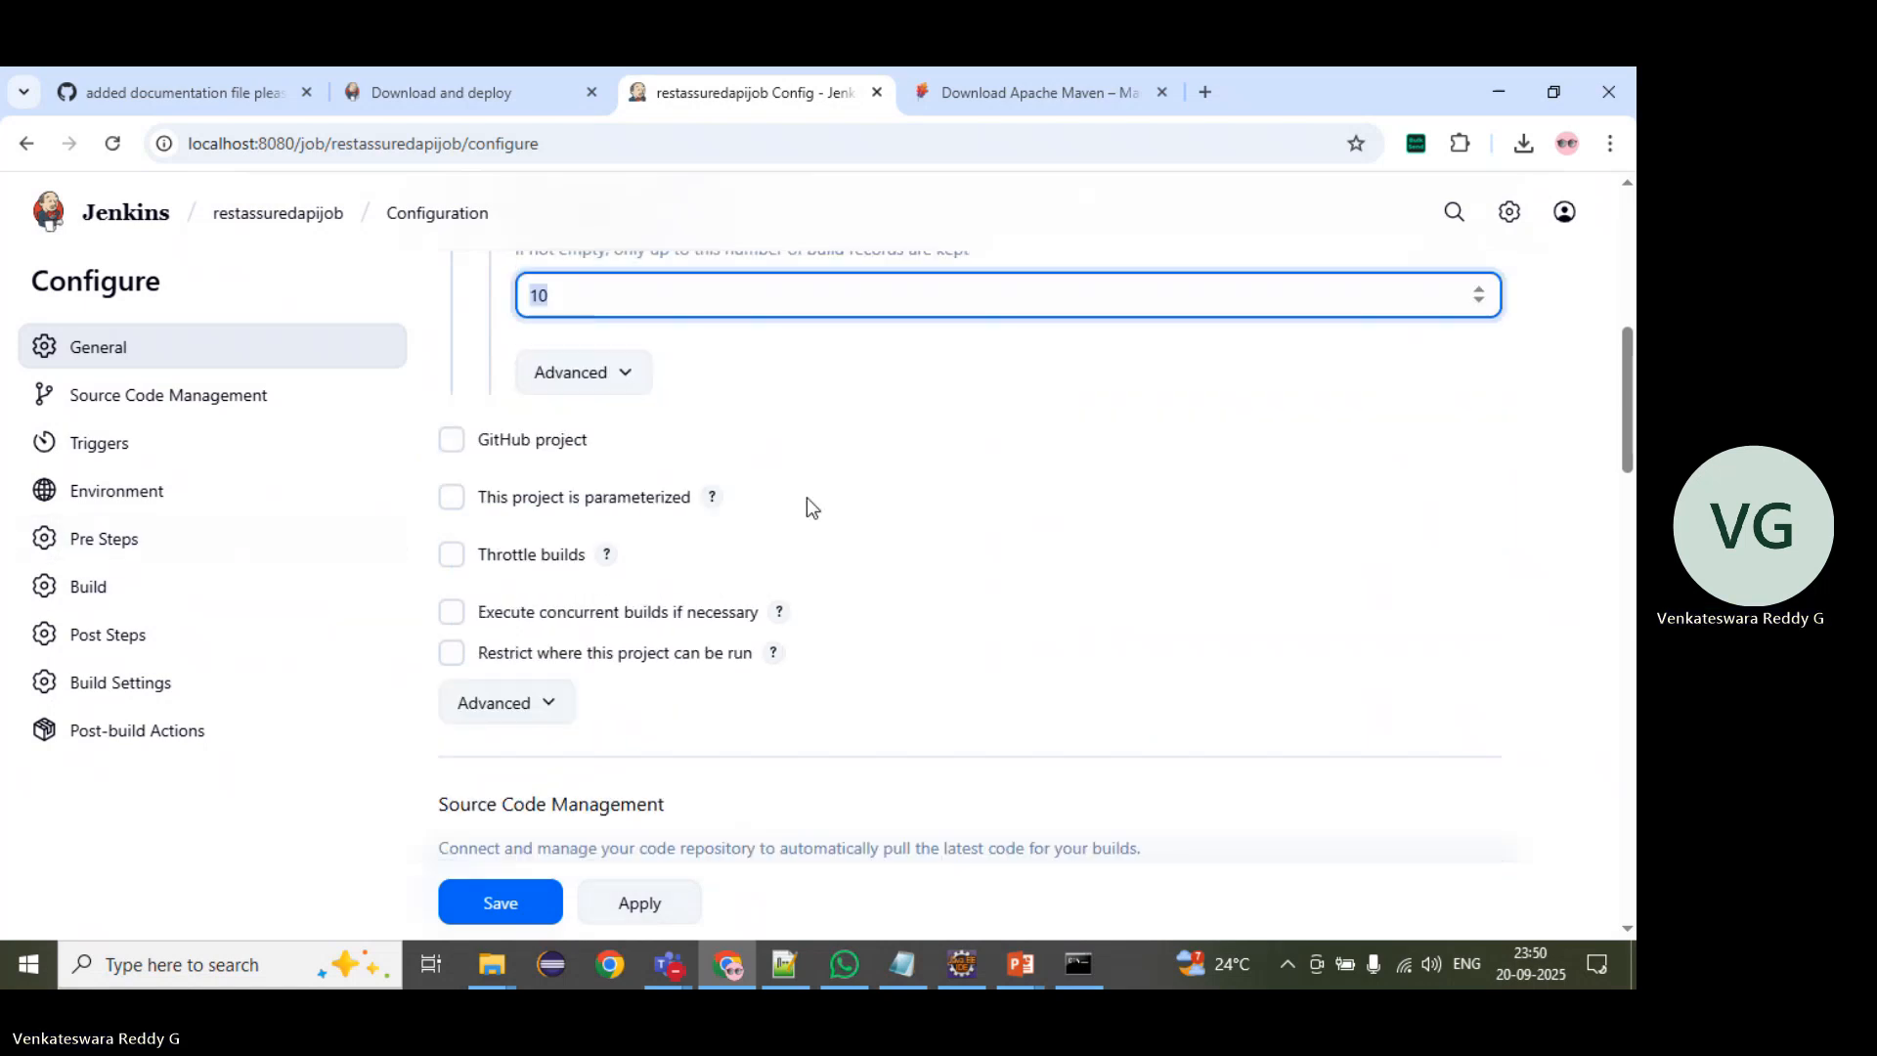
scroll(807, 497, down, 4)
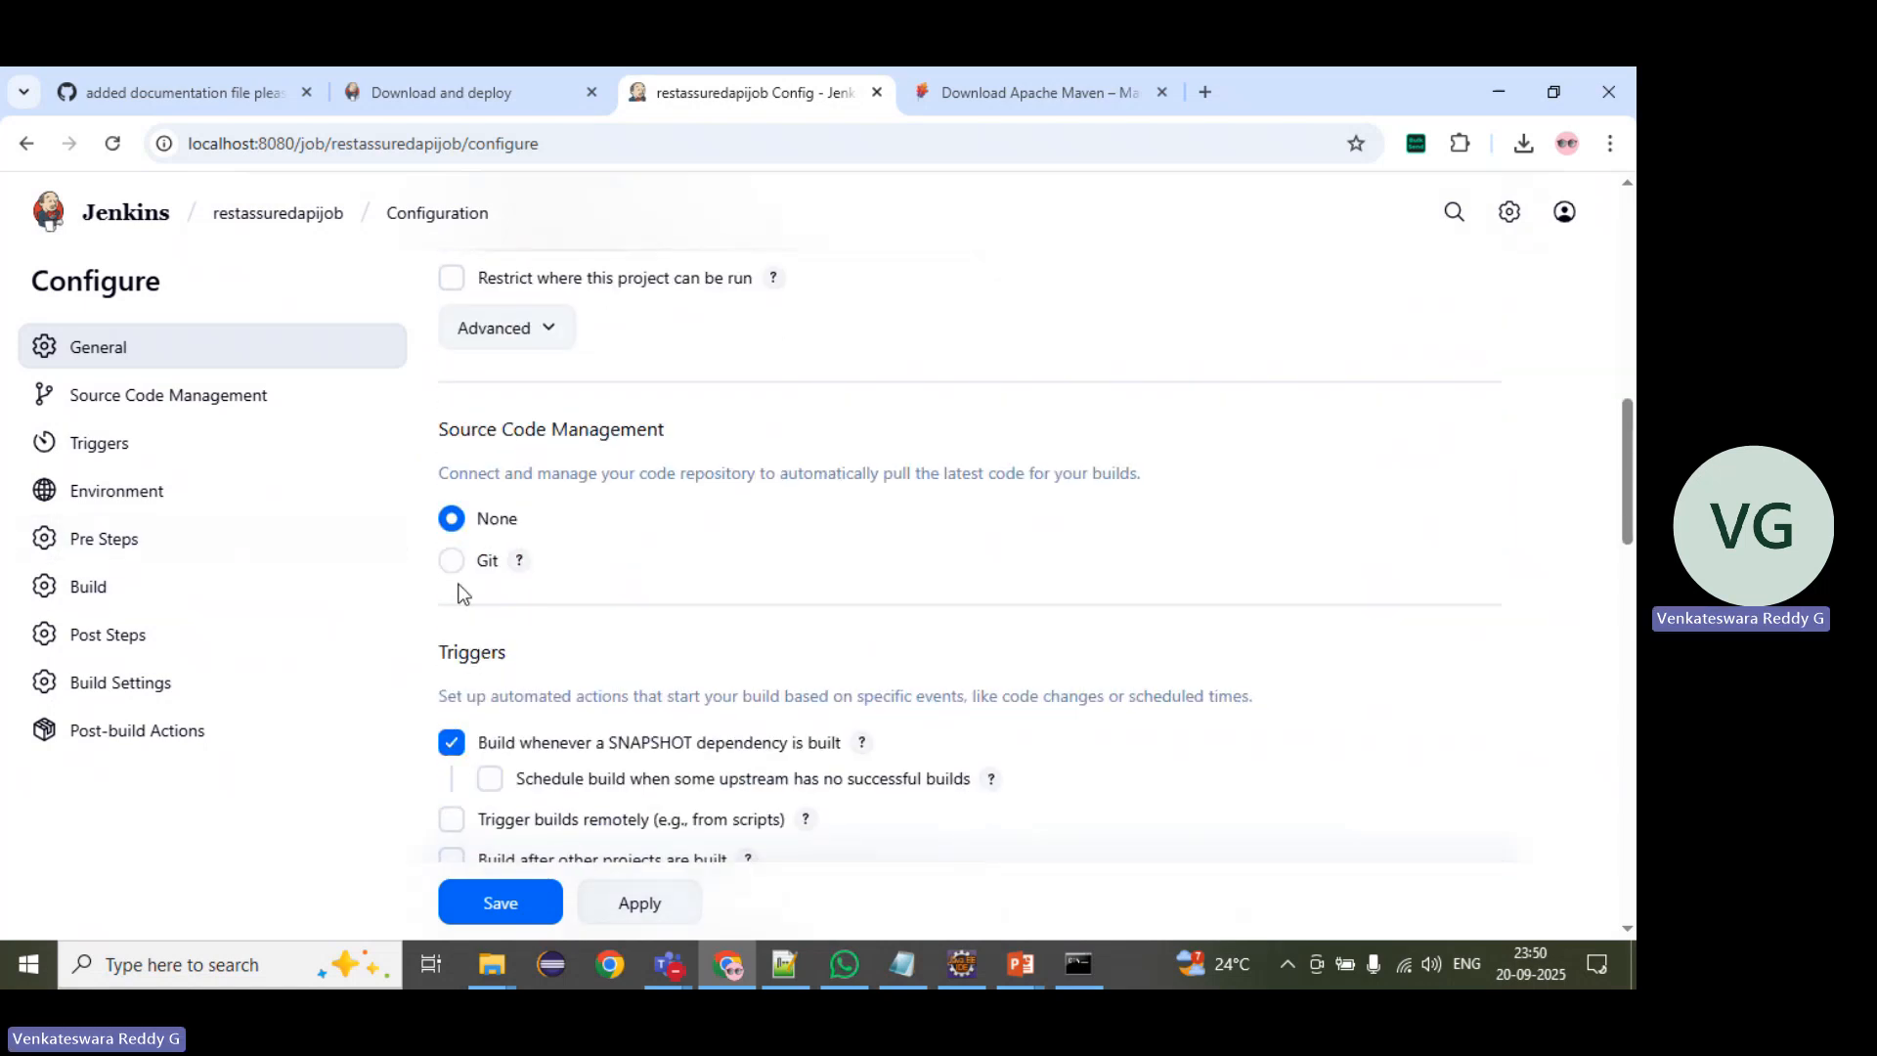
click(458, 573)
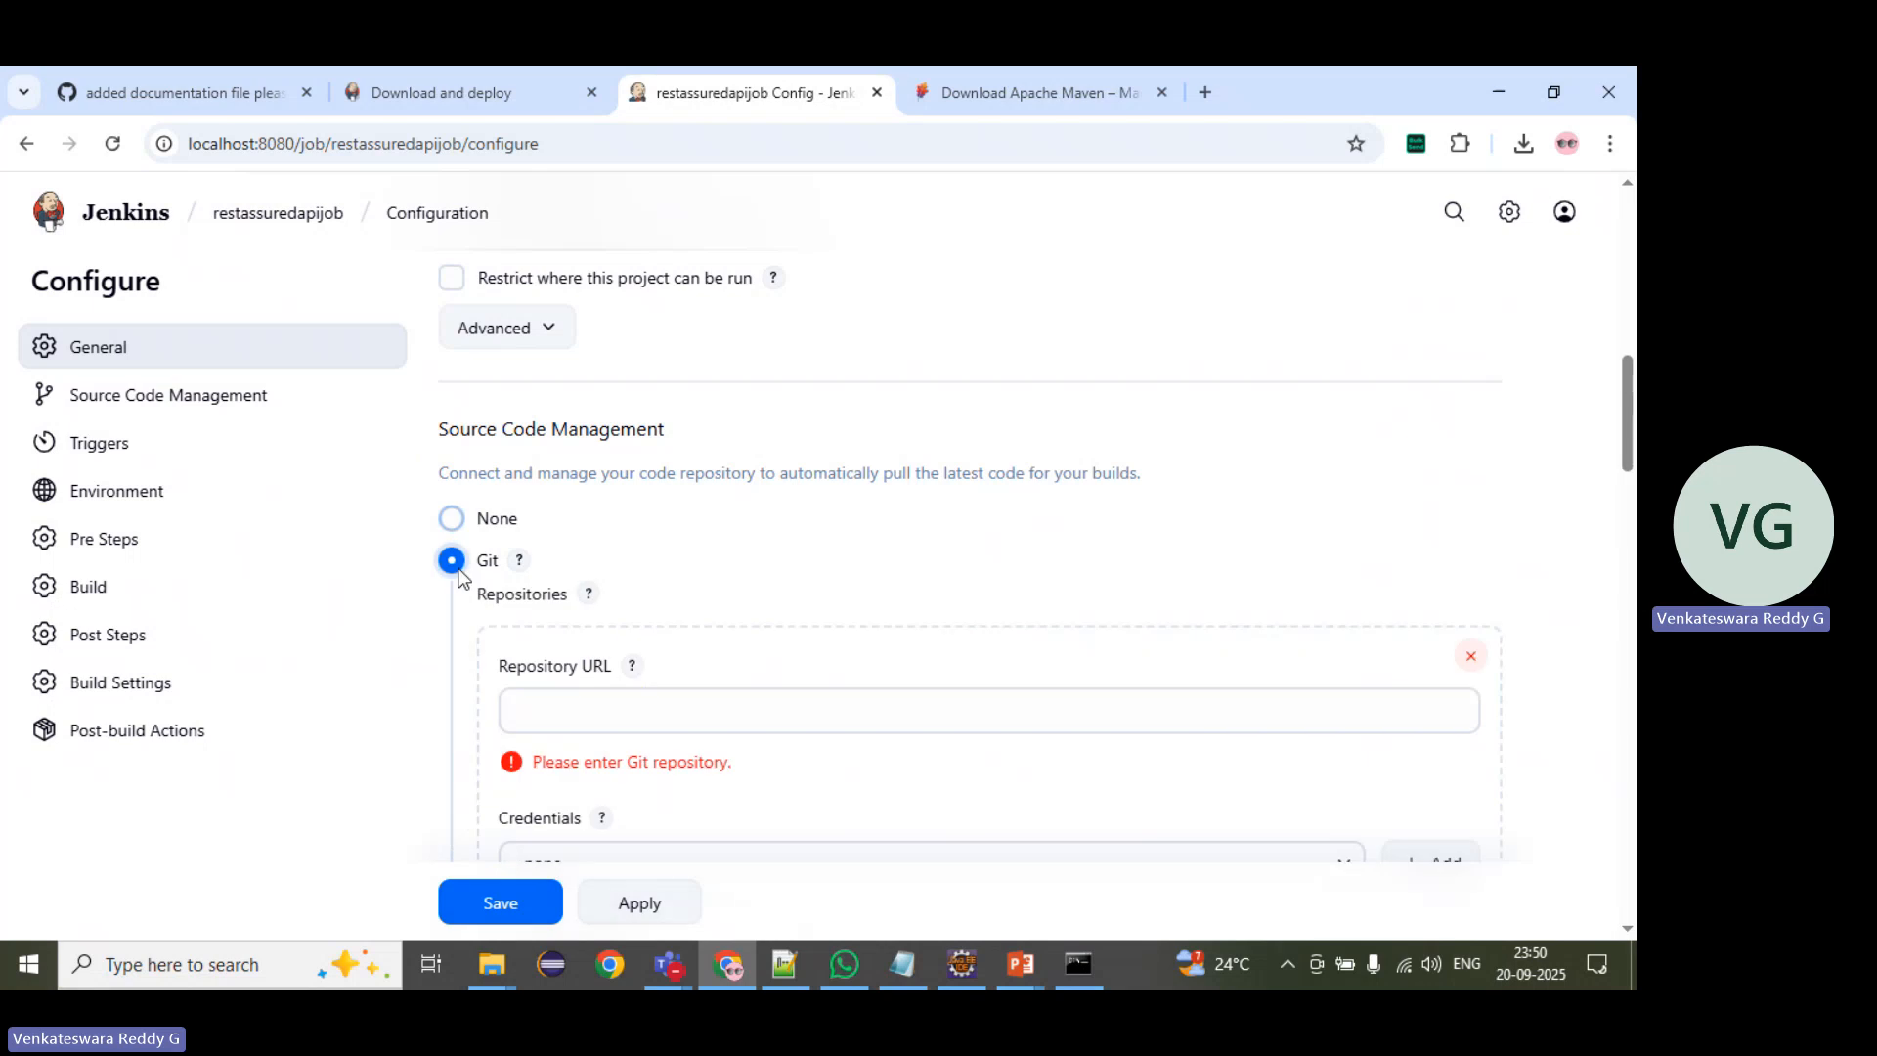
scroll(462, 577, down, 1)
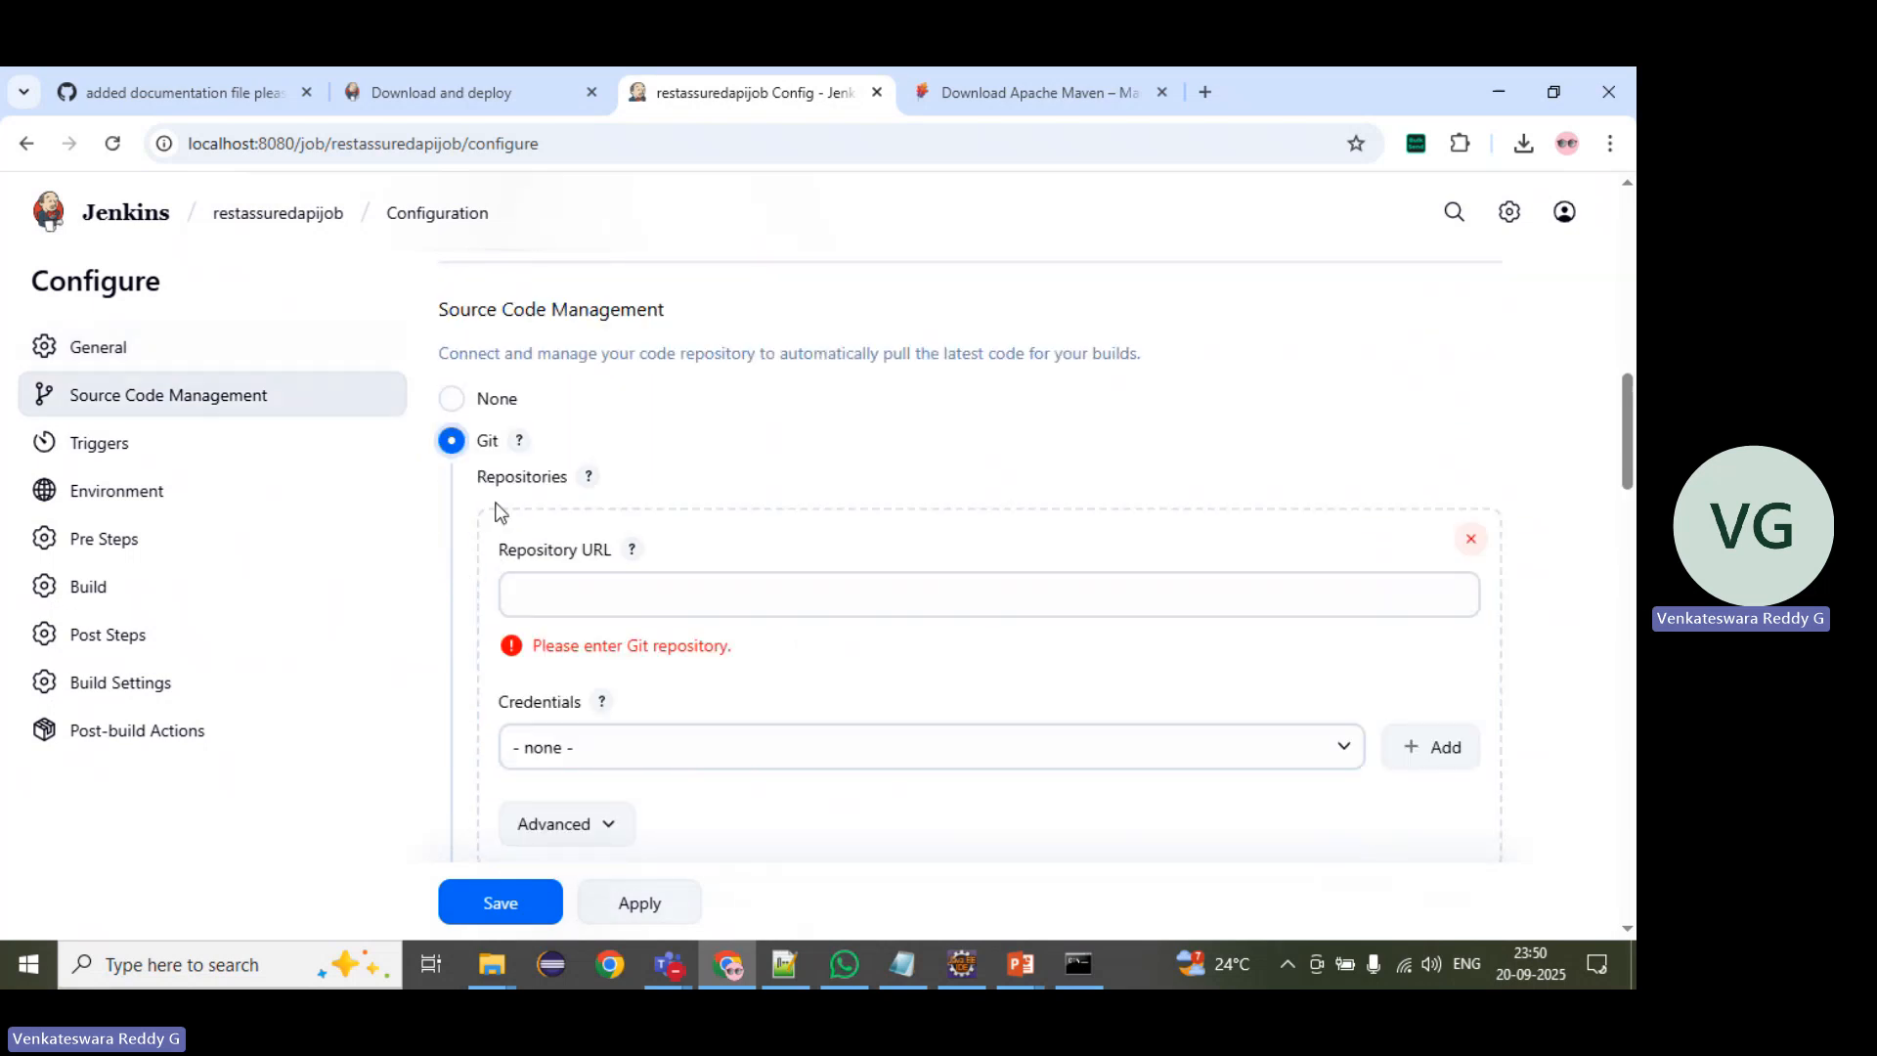
click(454, 397)
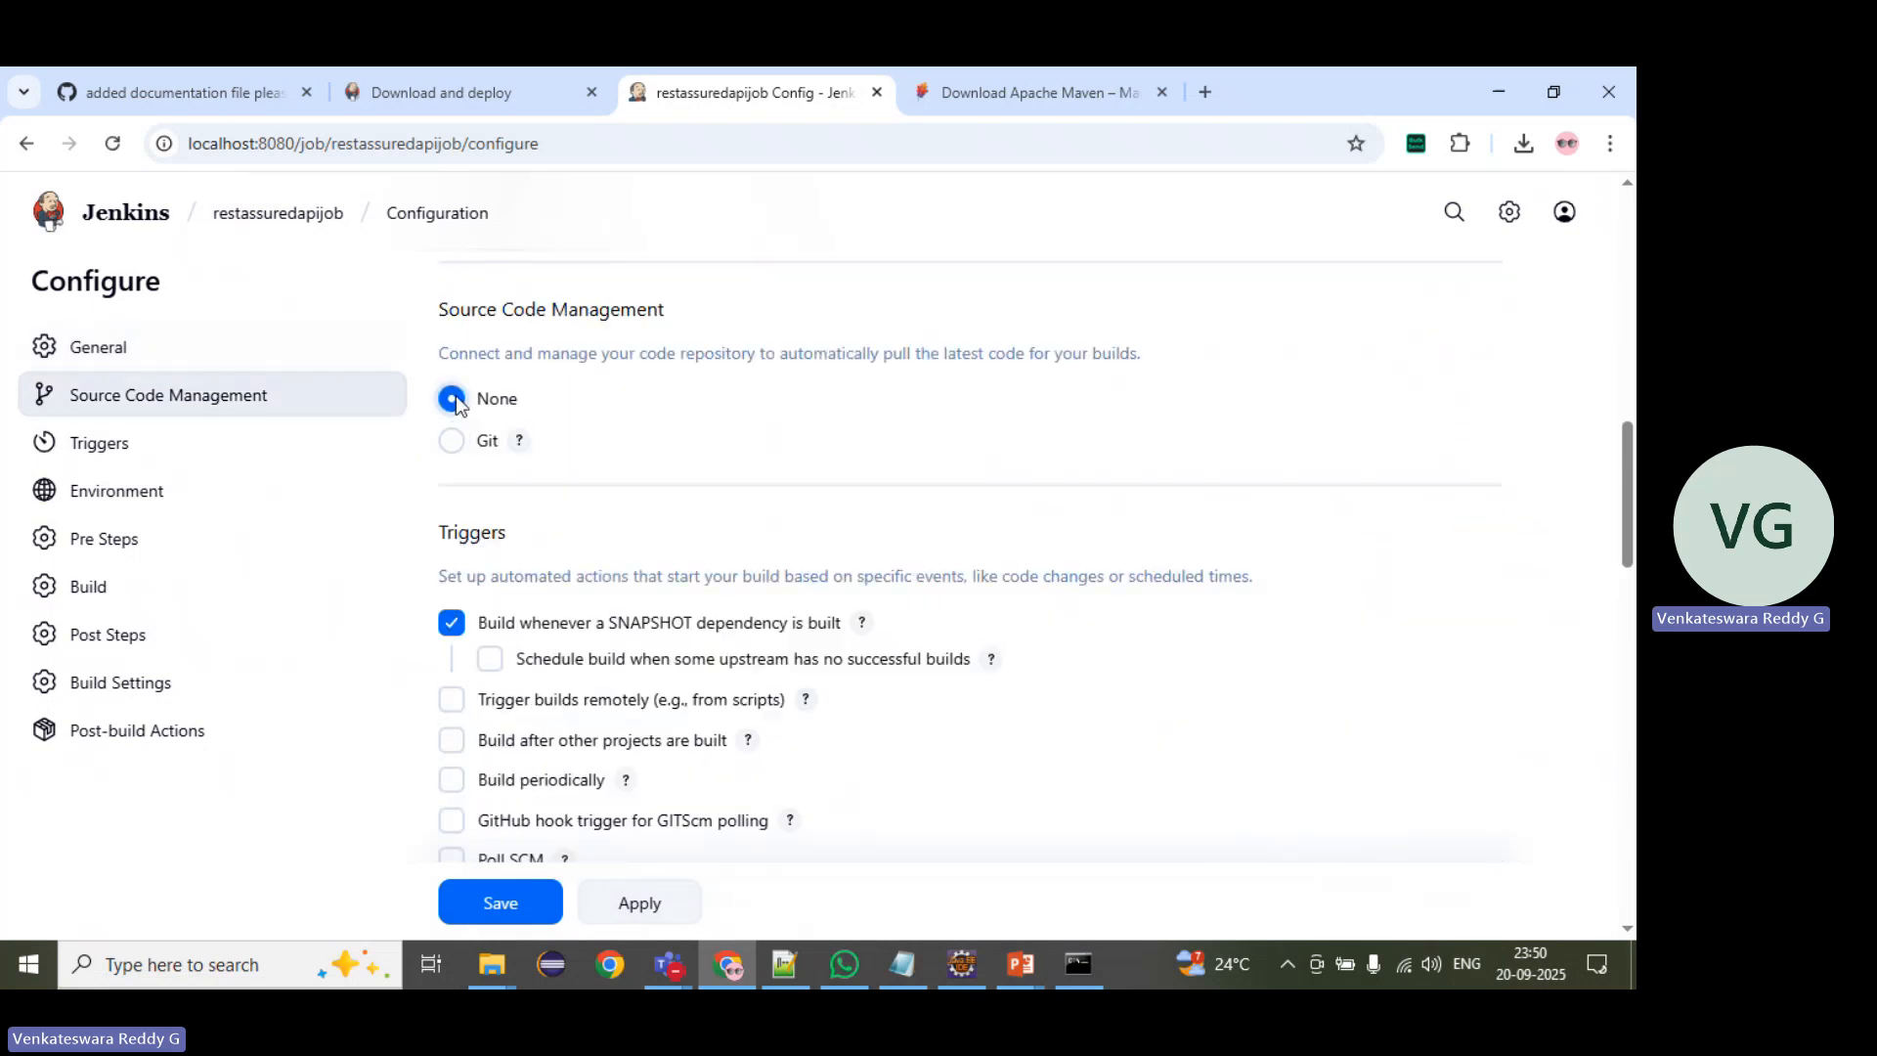
Step: Select Git as the job's source code management option
scroll(534, 575, down, 4)
scroll(520, 553, up, 3)
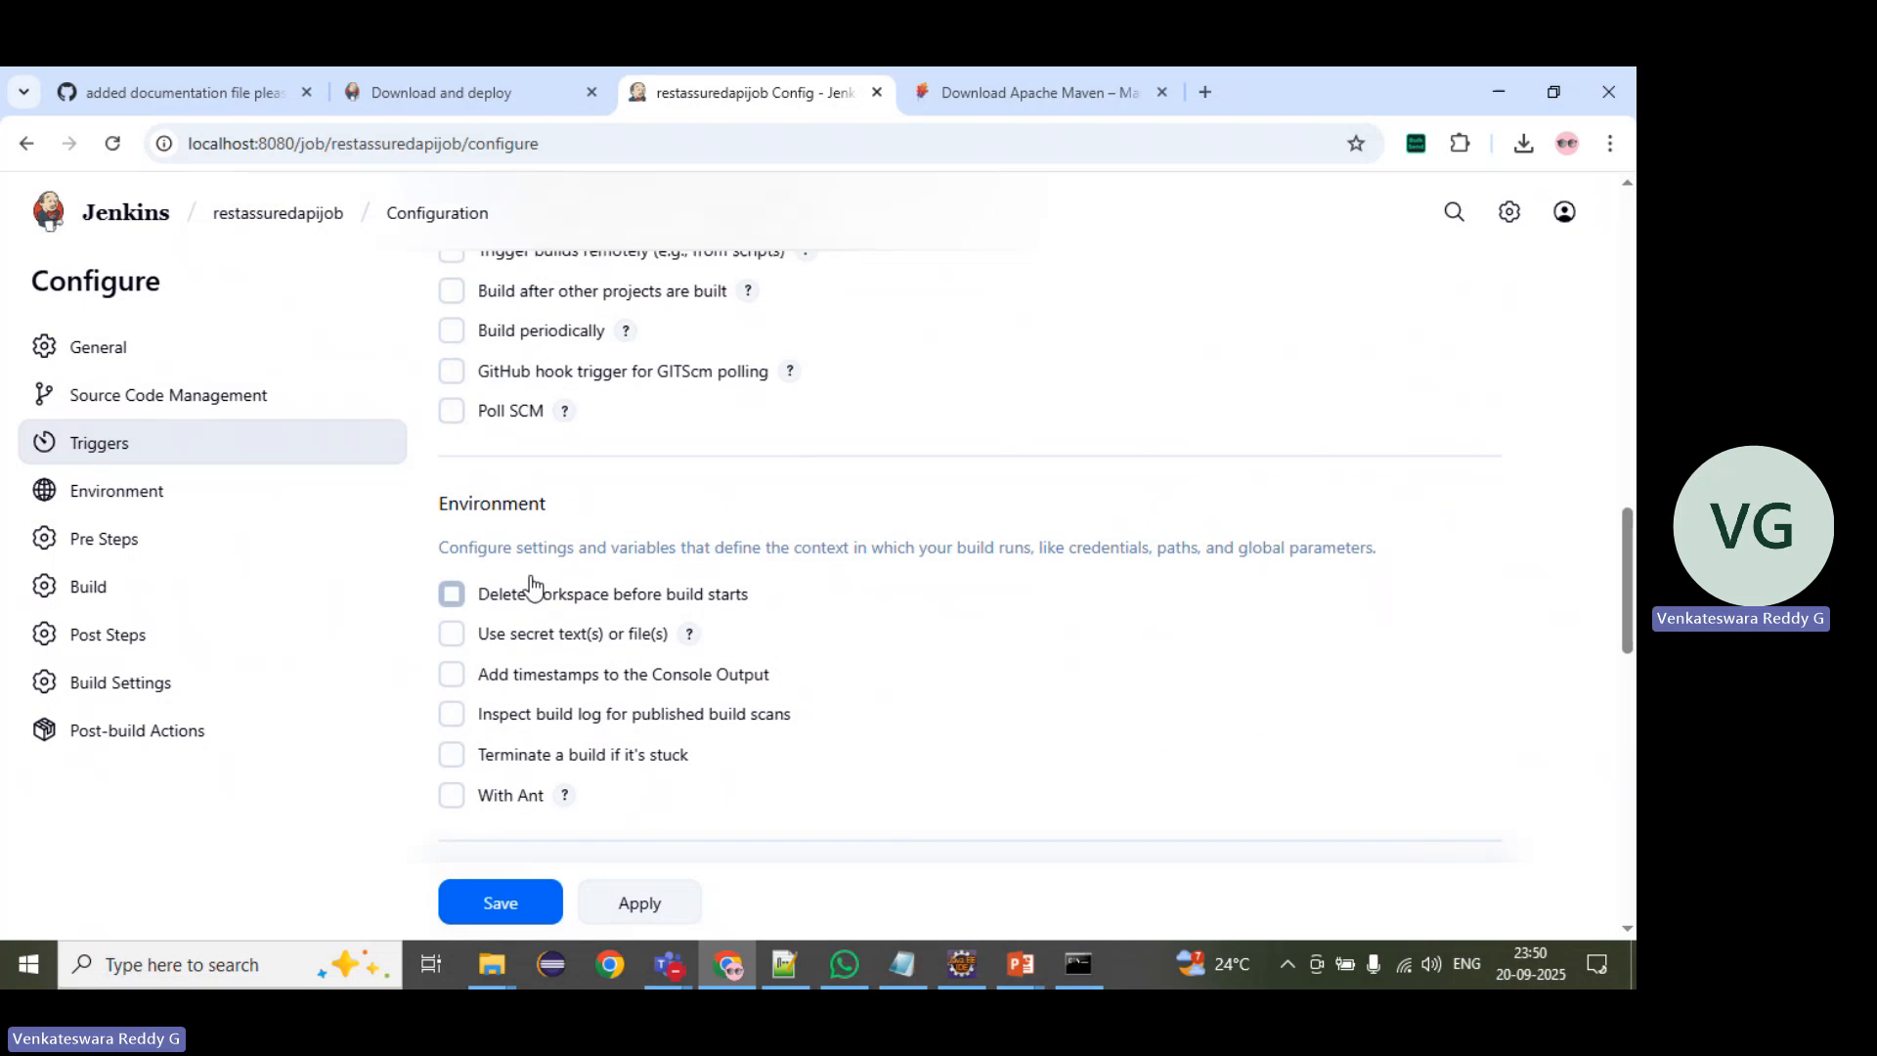
scroll(521, 554, up, 2)
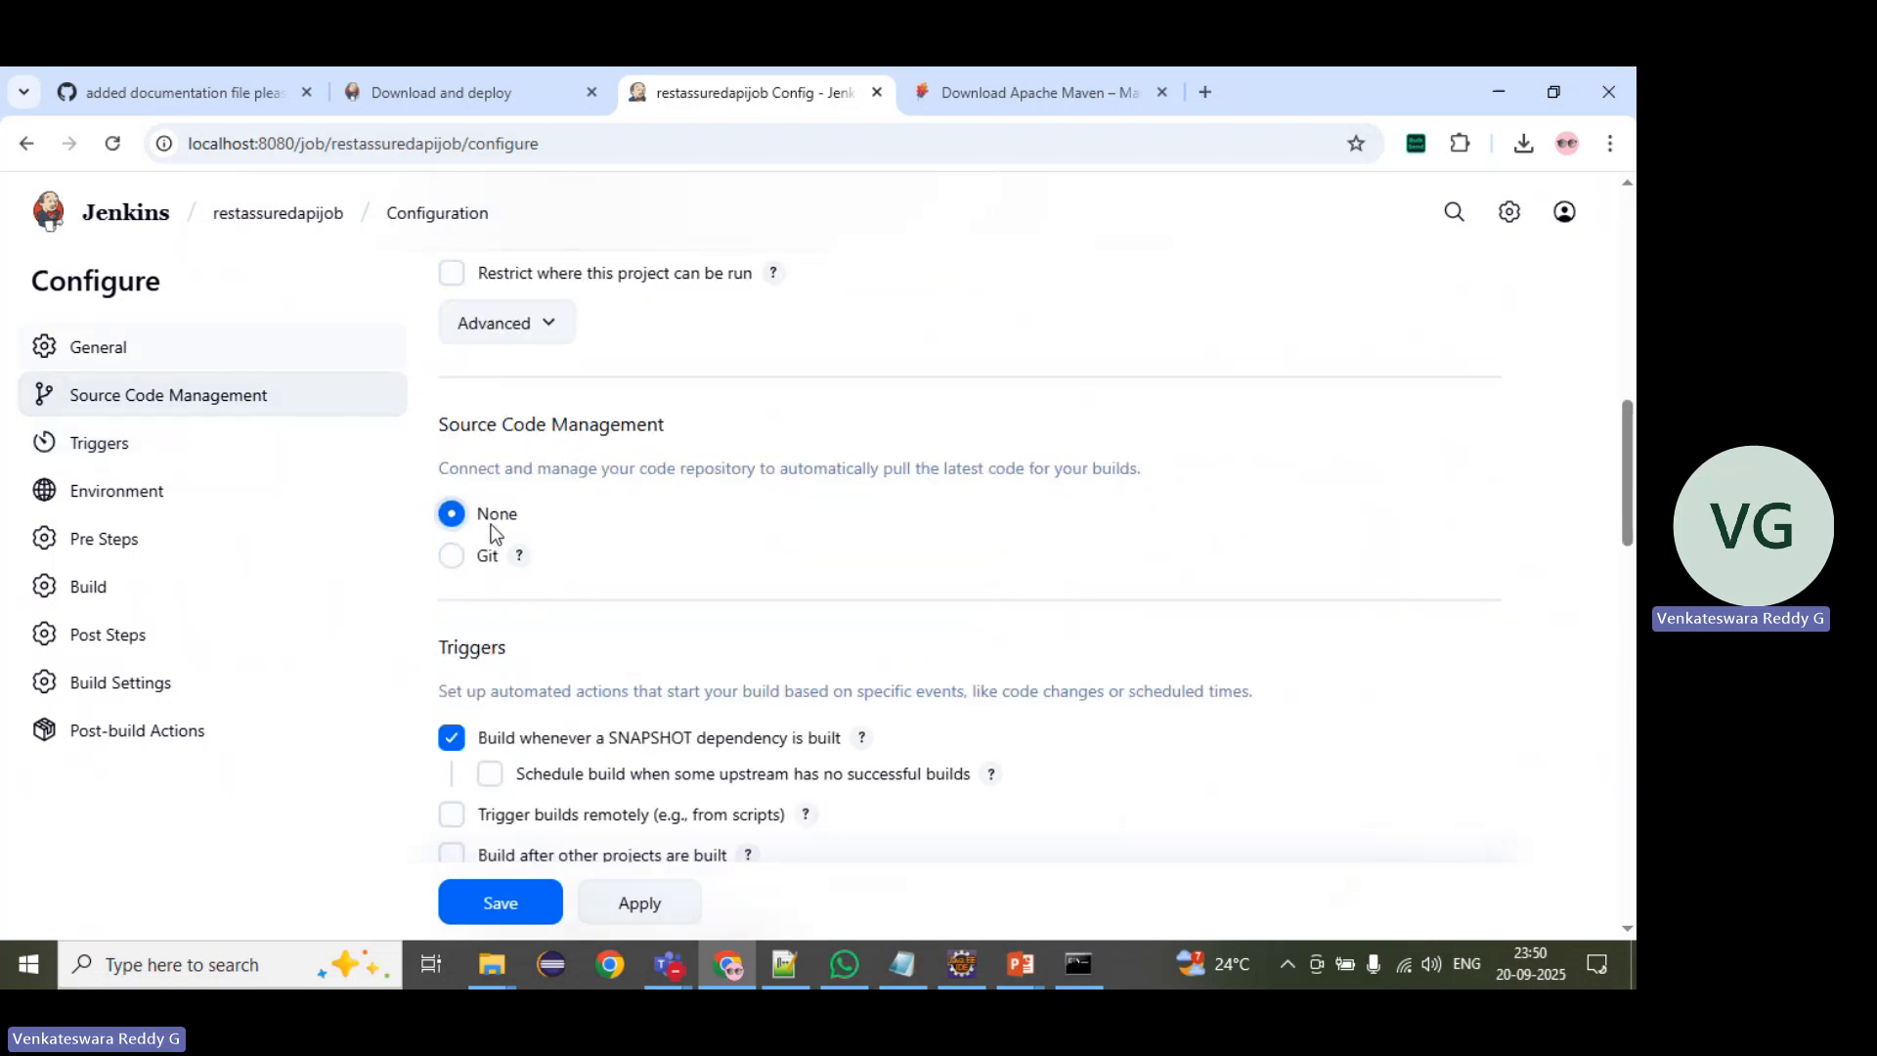
click(451, 565)
scroll(595, 544, down, 1)
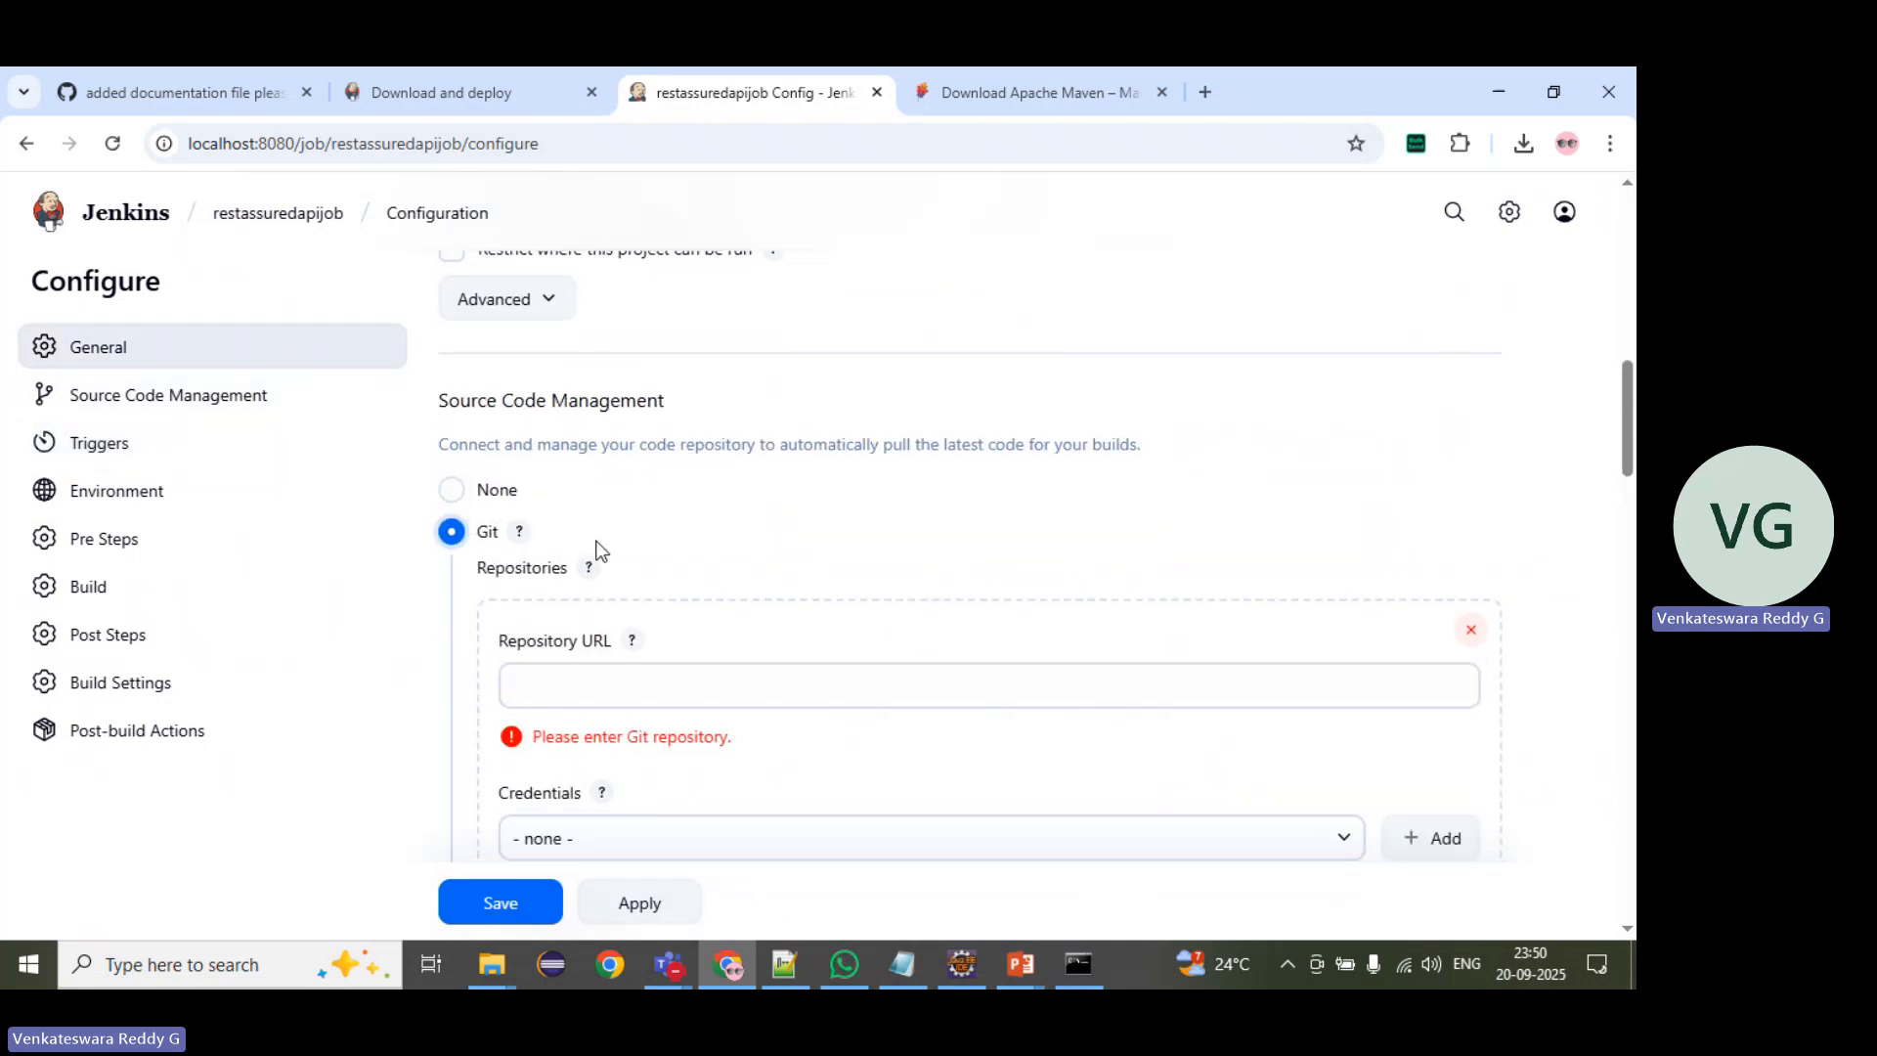
Step: Switch to GitHub, open the restassuredapiframework repository's main page and copy its HTTPS clone URL
click(156, 86)
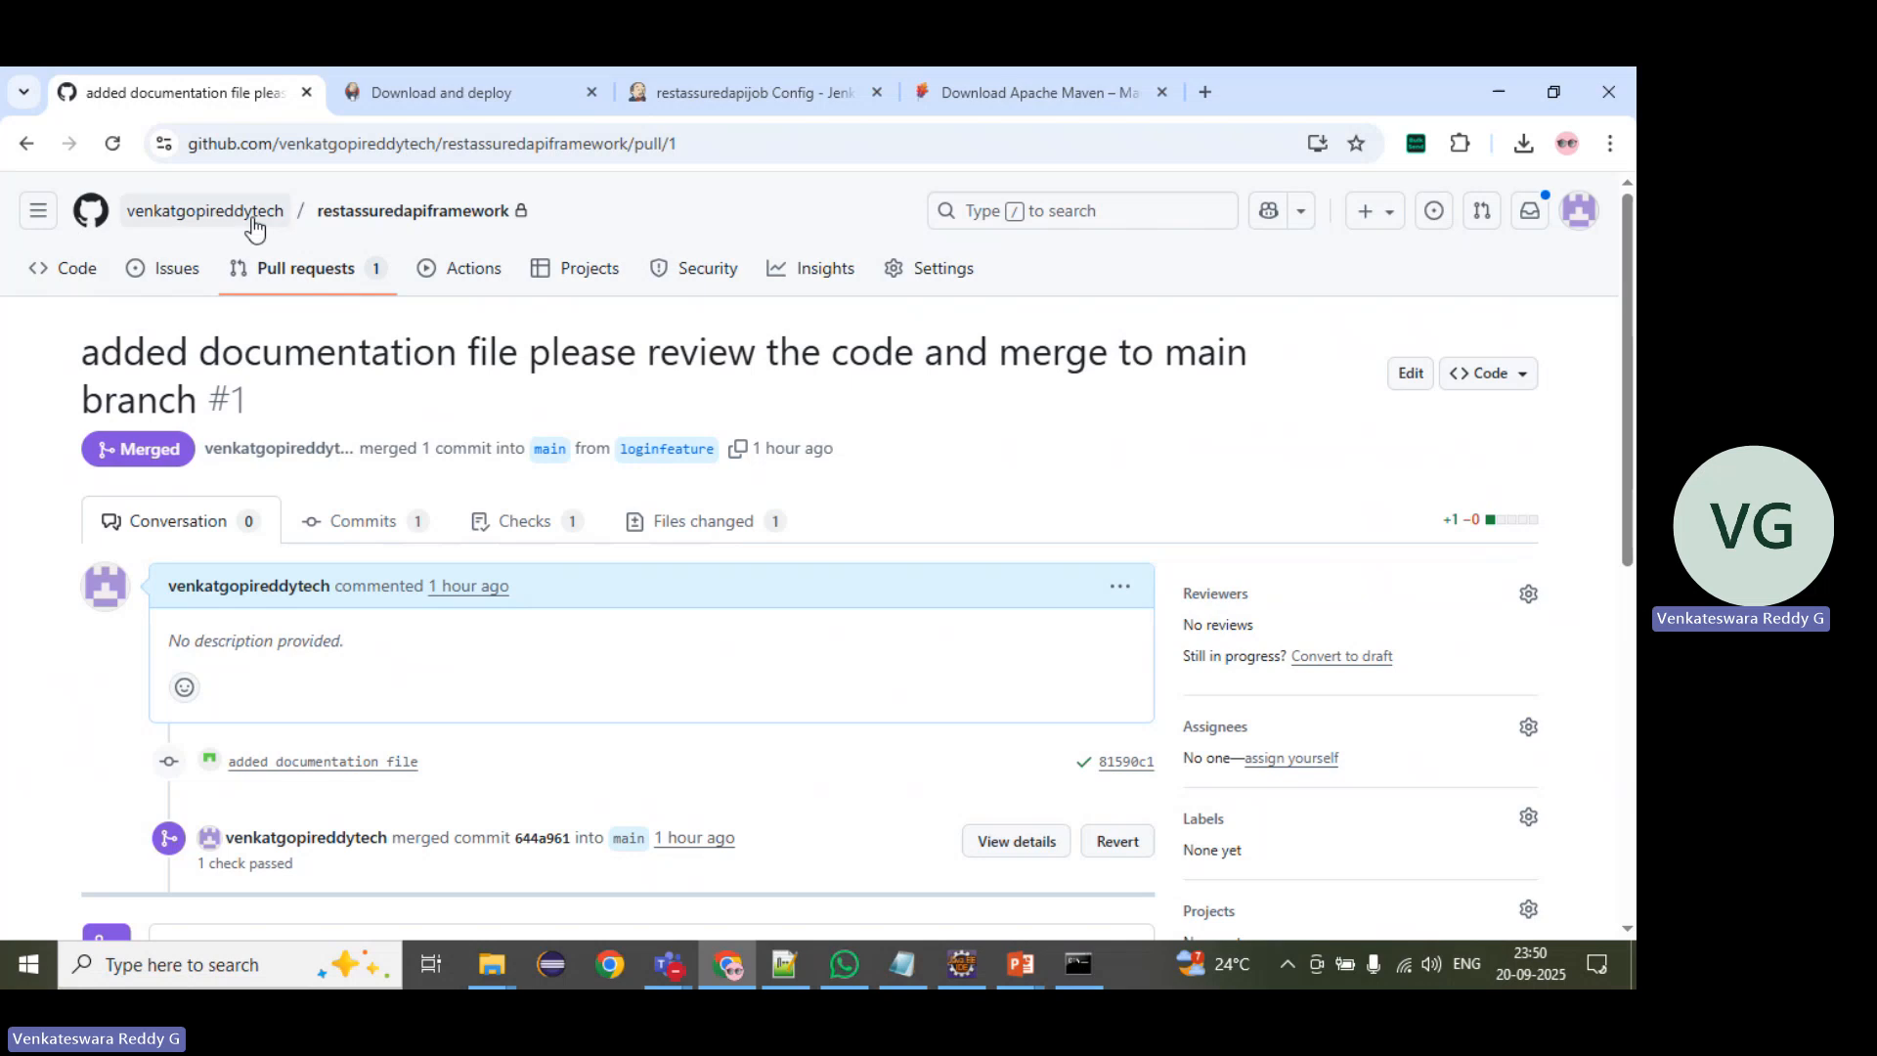
click(378, 227)
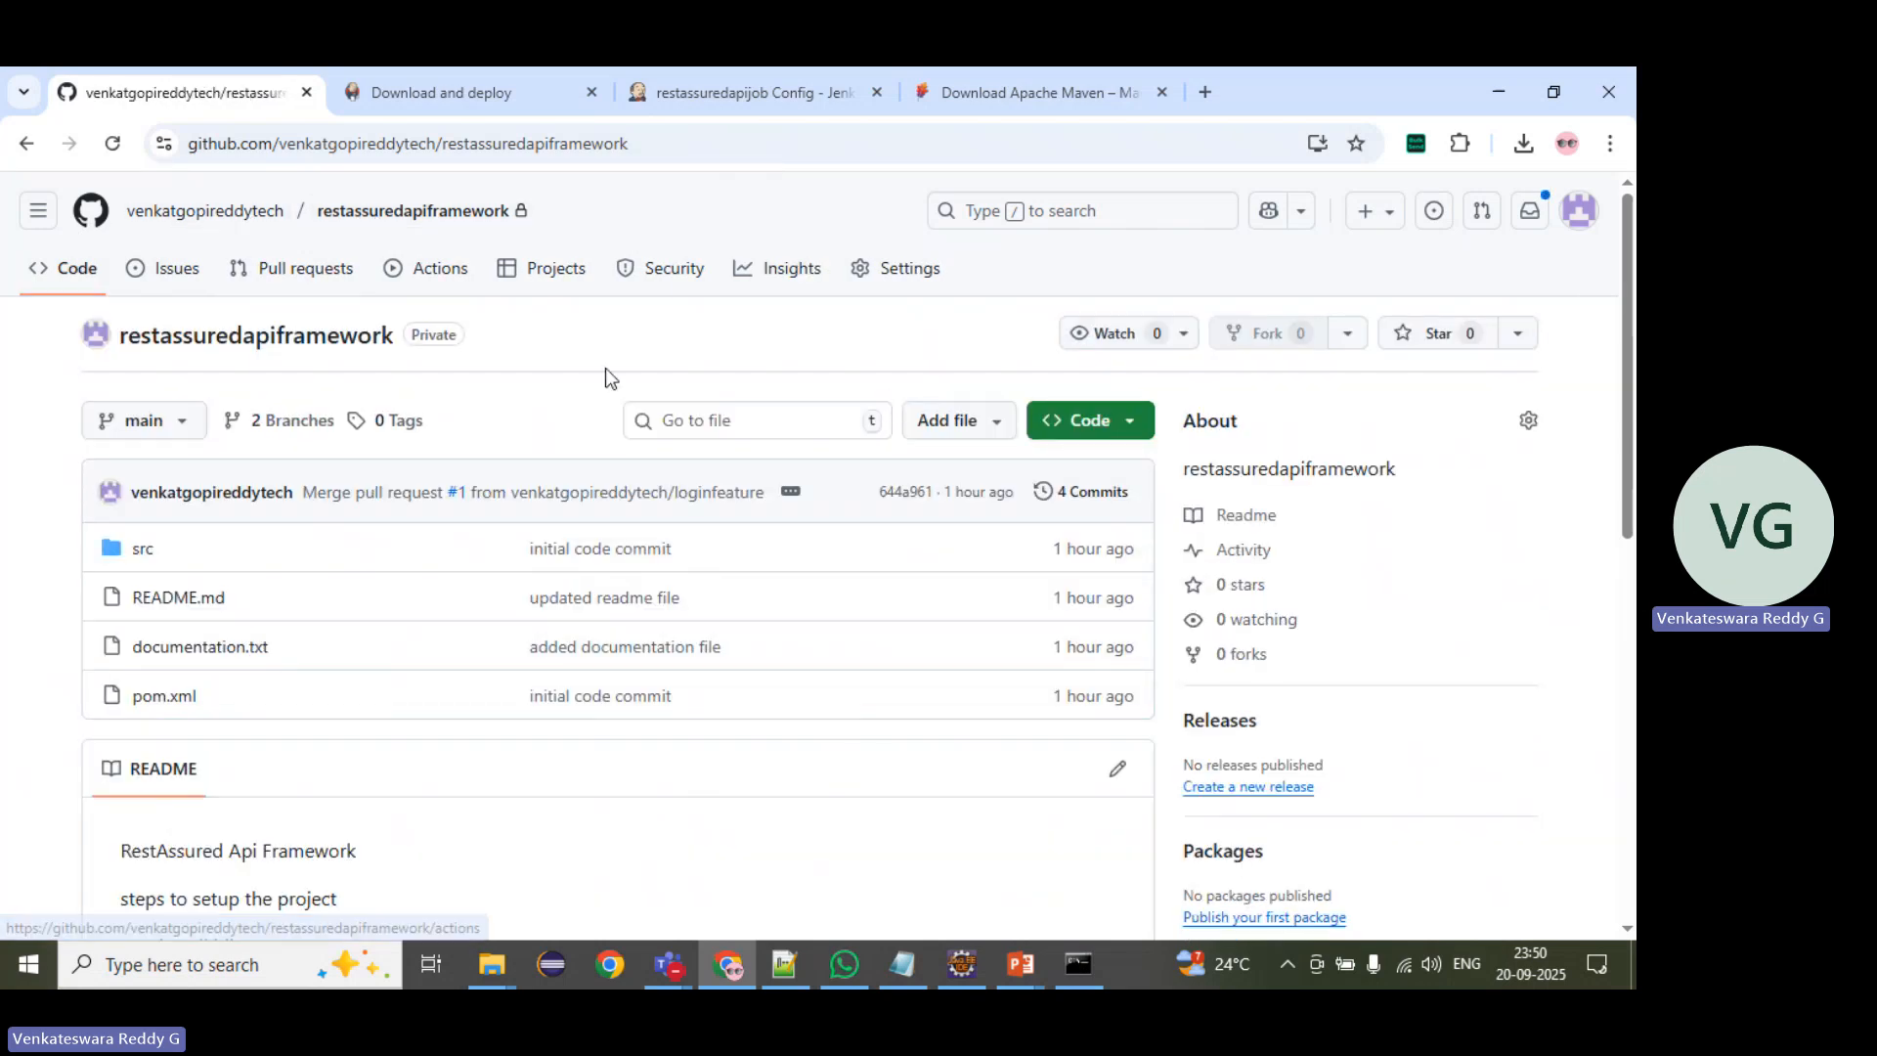
click(439, 215)
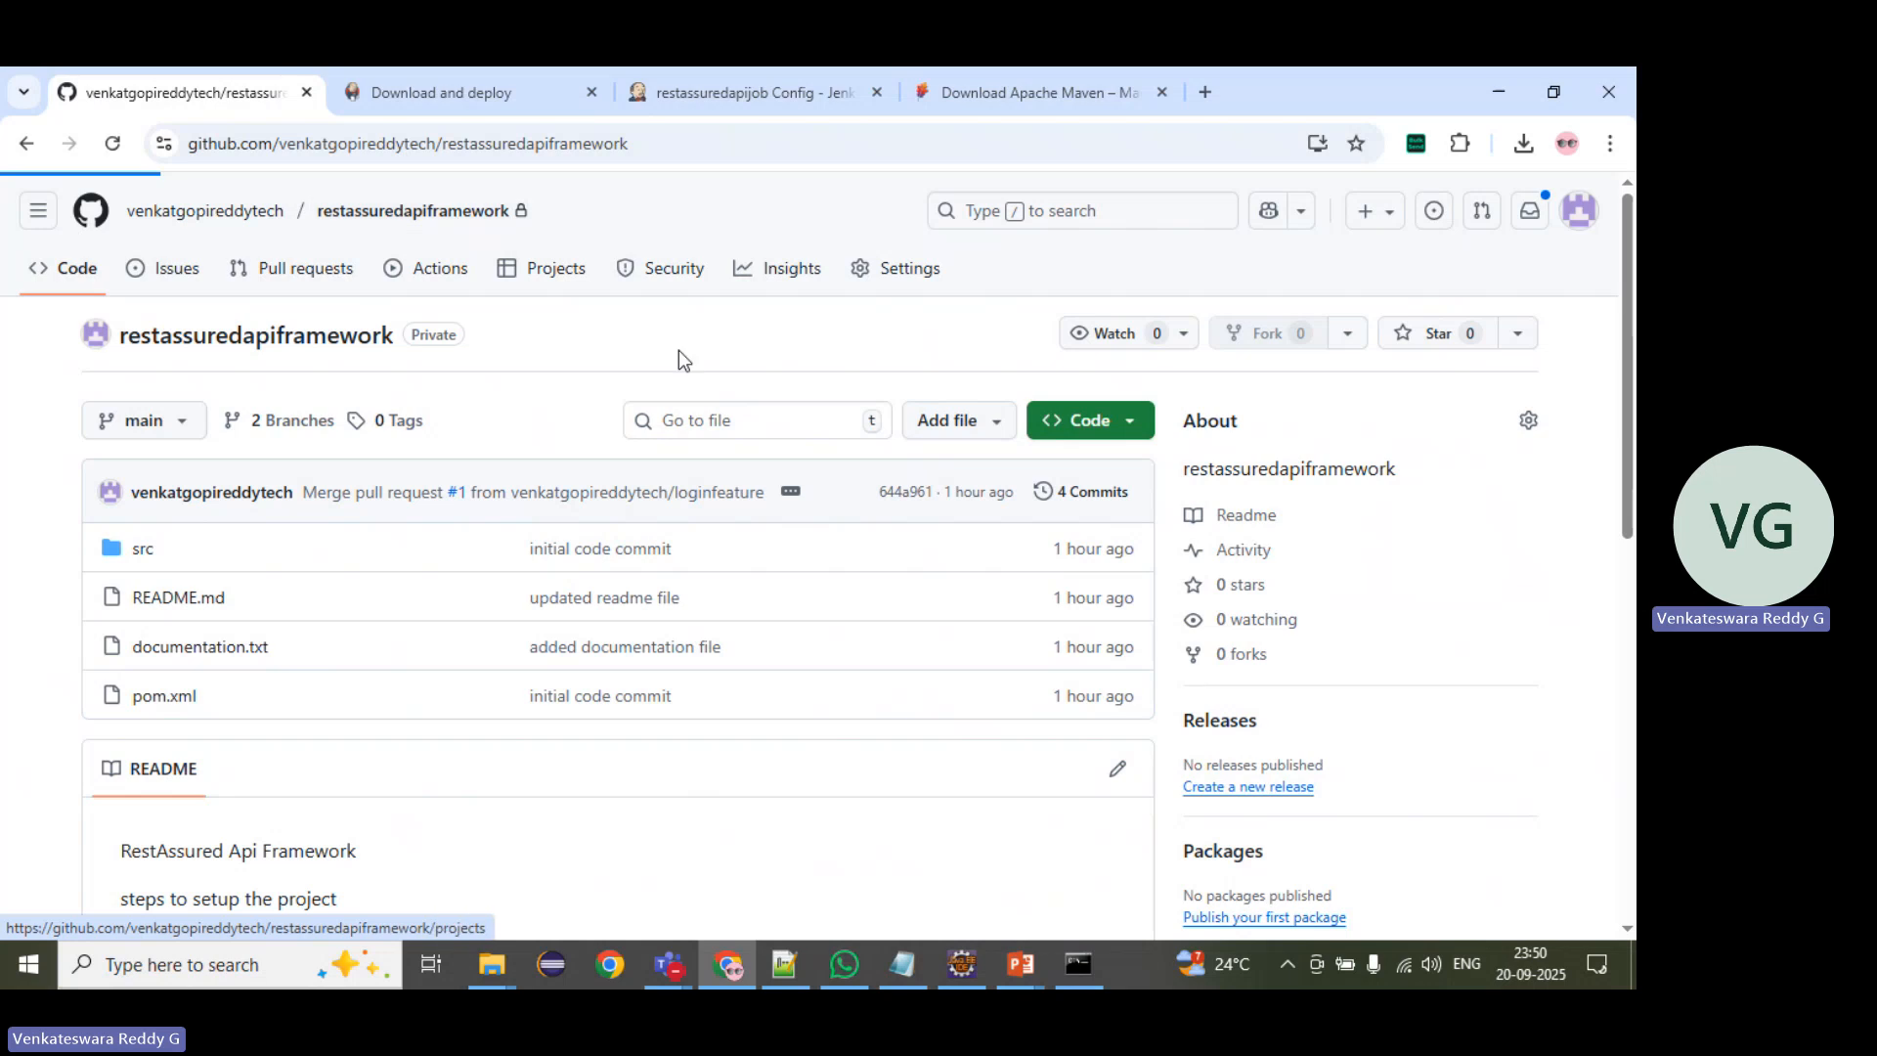
click(1149, 434)
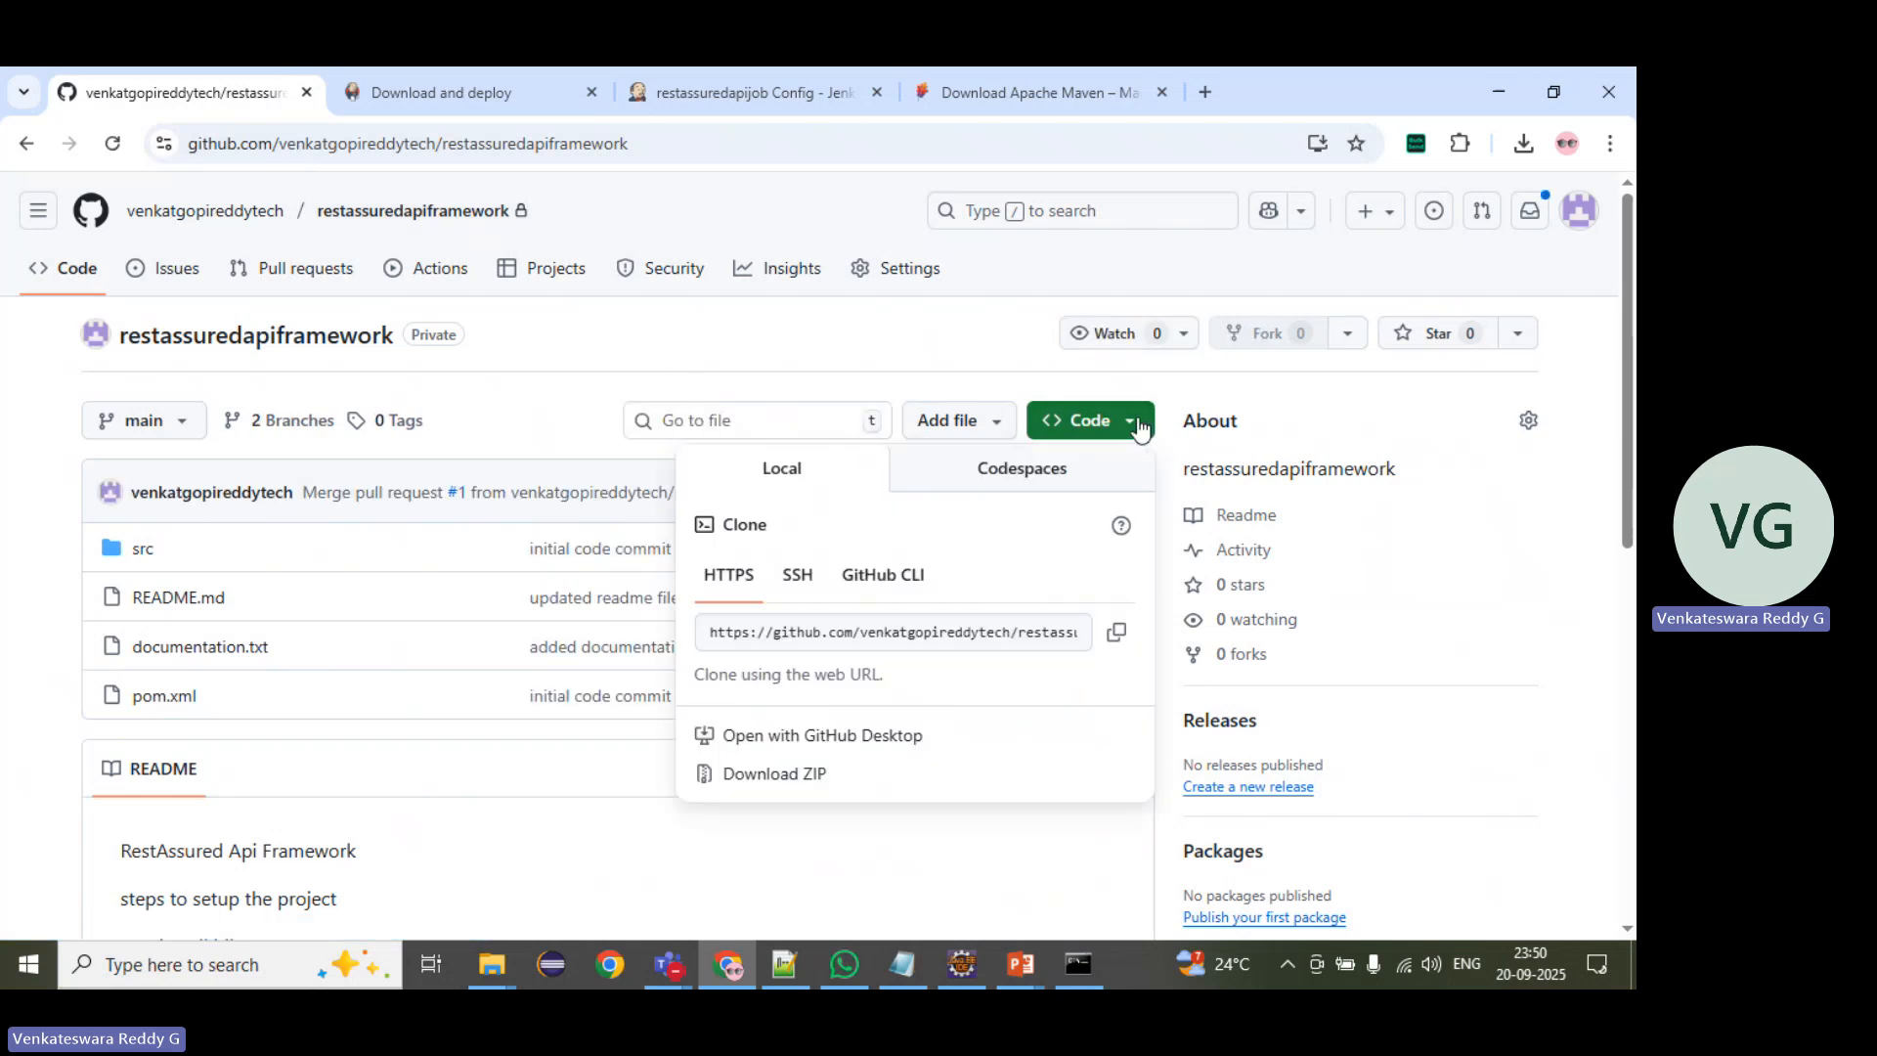
click(746, 637)
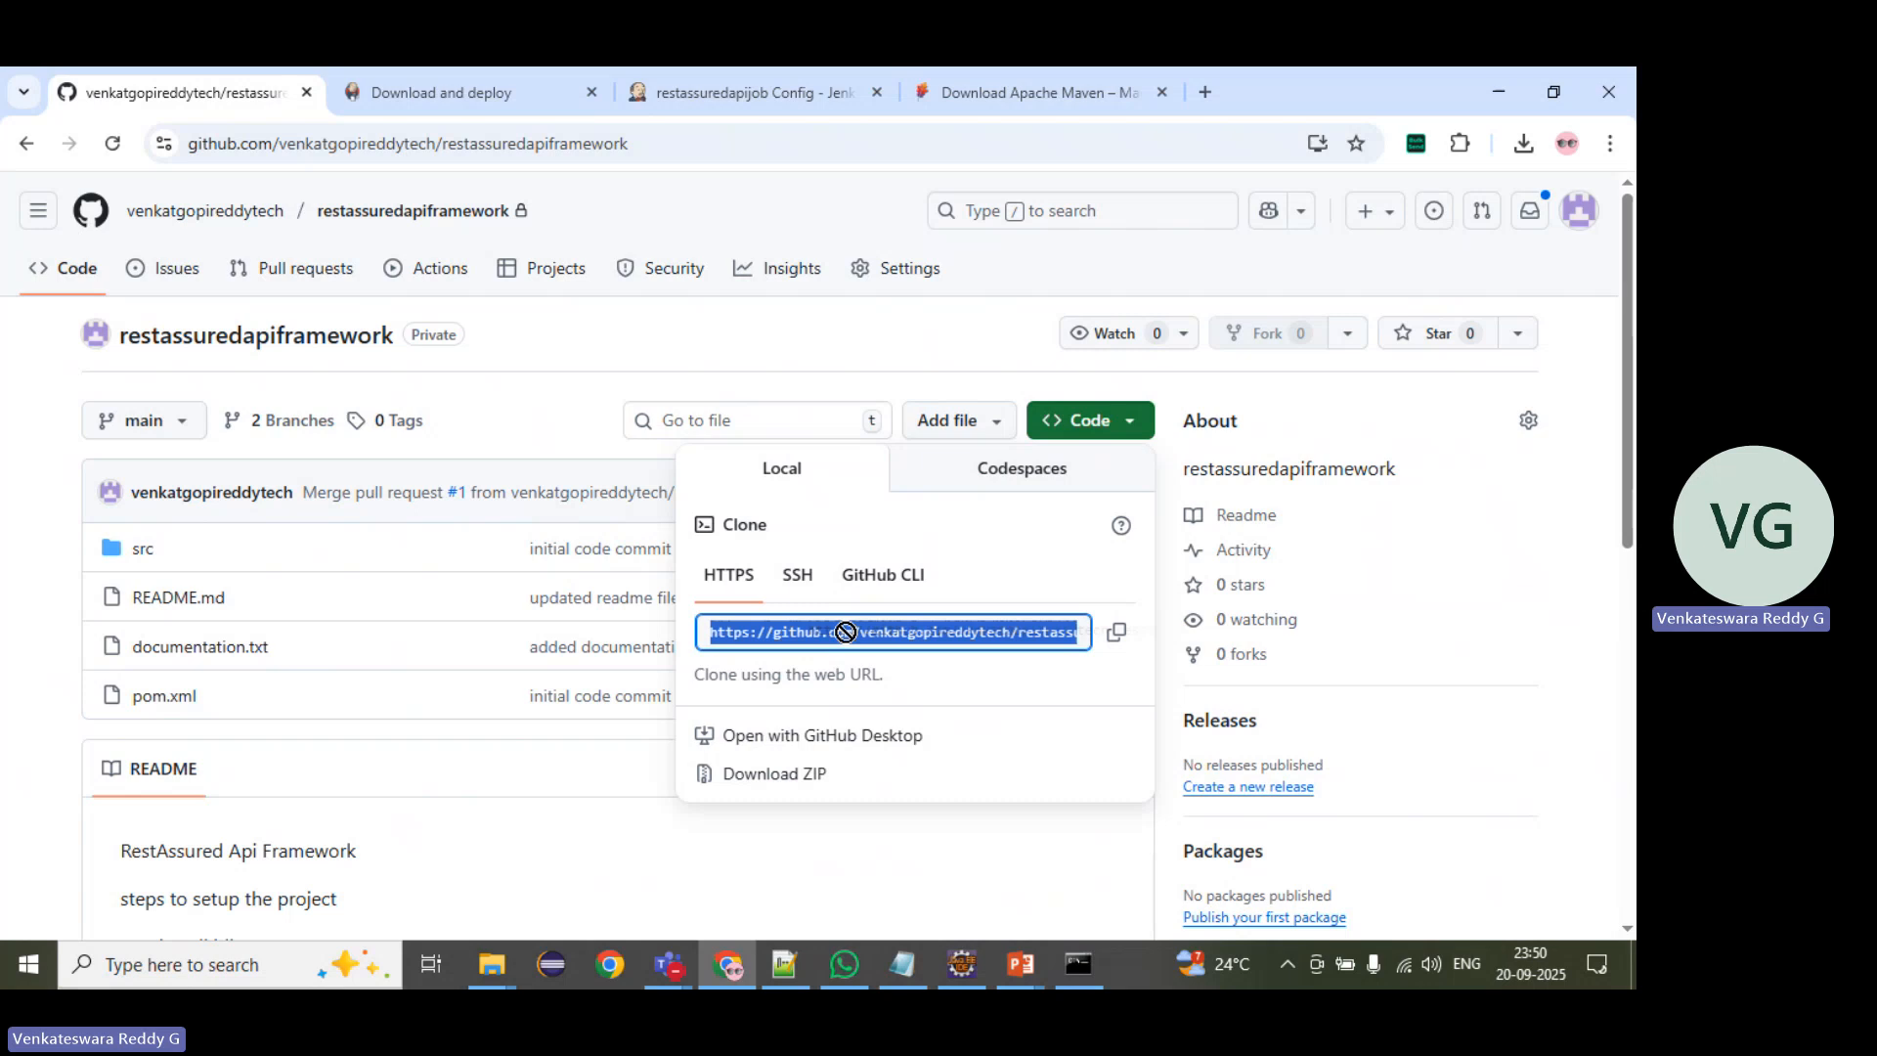
click(718, 578)
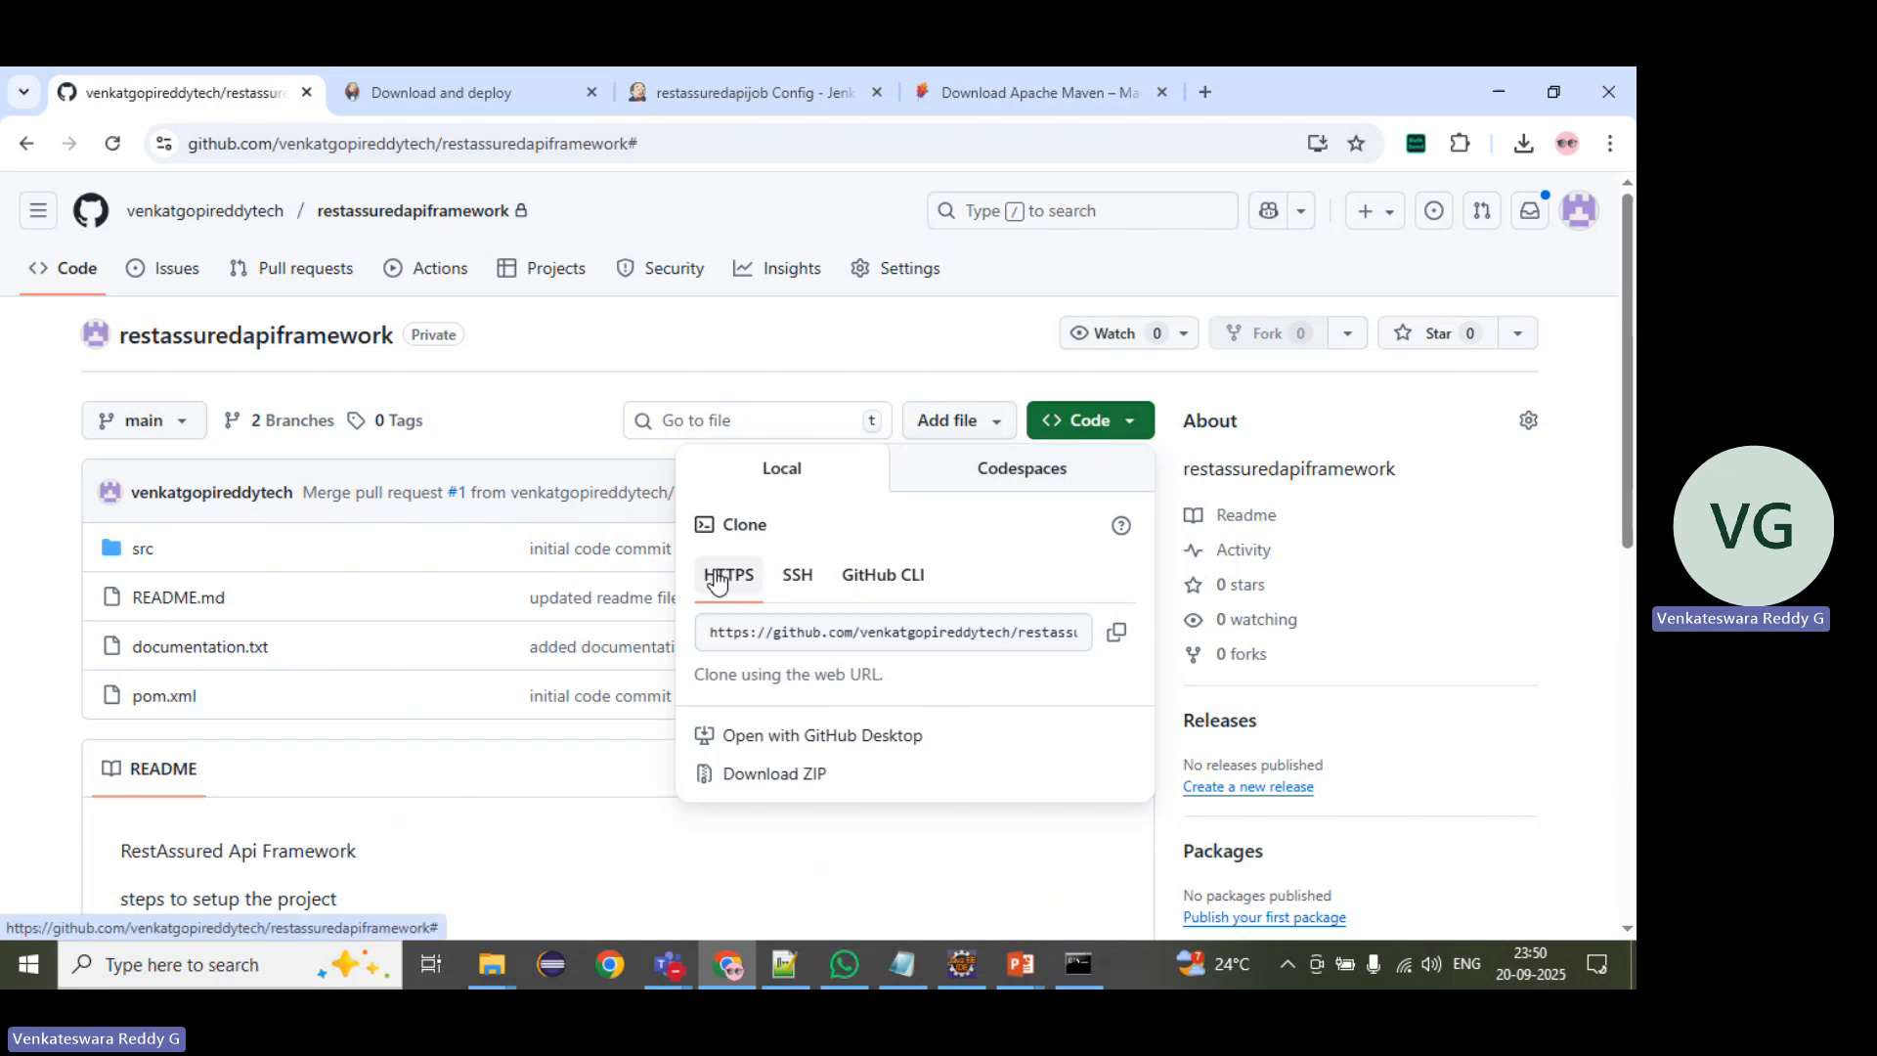
click(1114, 633)
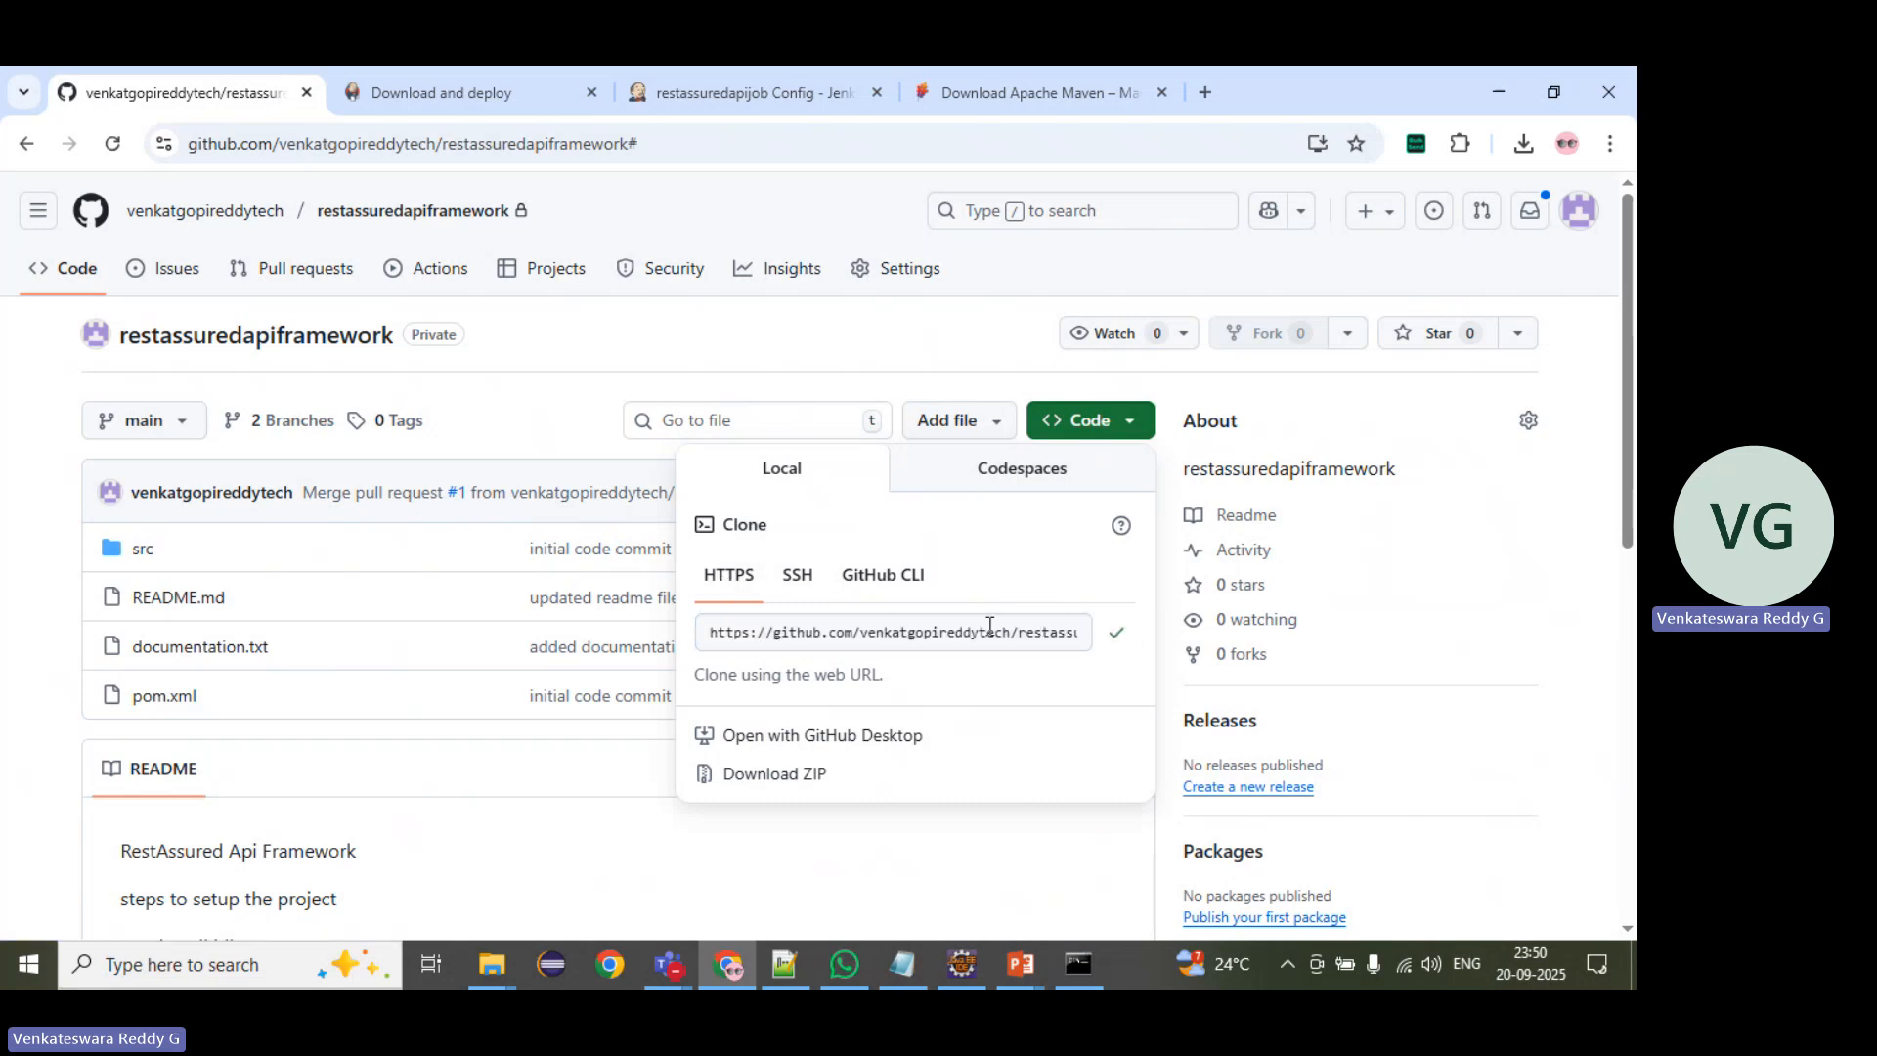
Step: Return to the Jenkins job configuration and paste the copied restassuredapiframework.git address as the Git repository URL
click(723, 86)
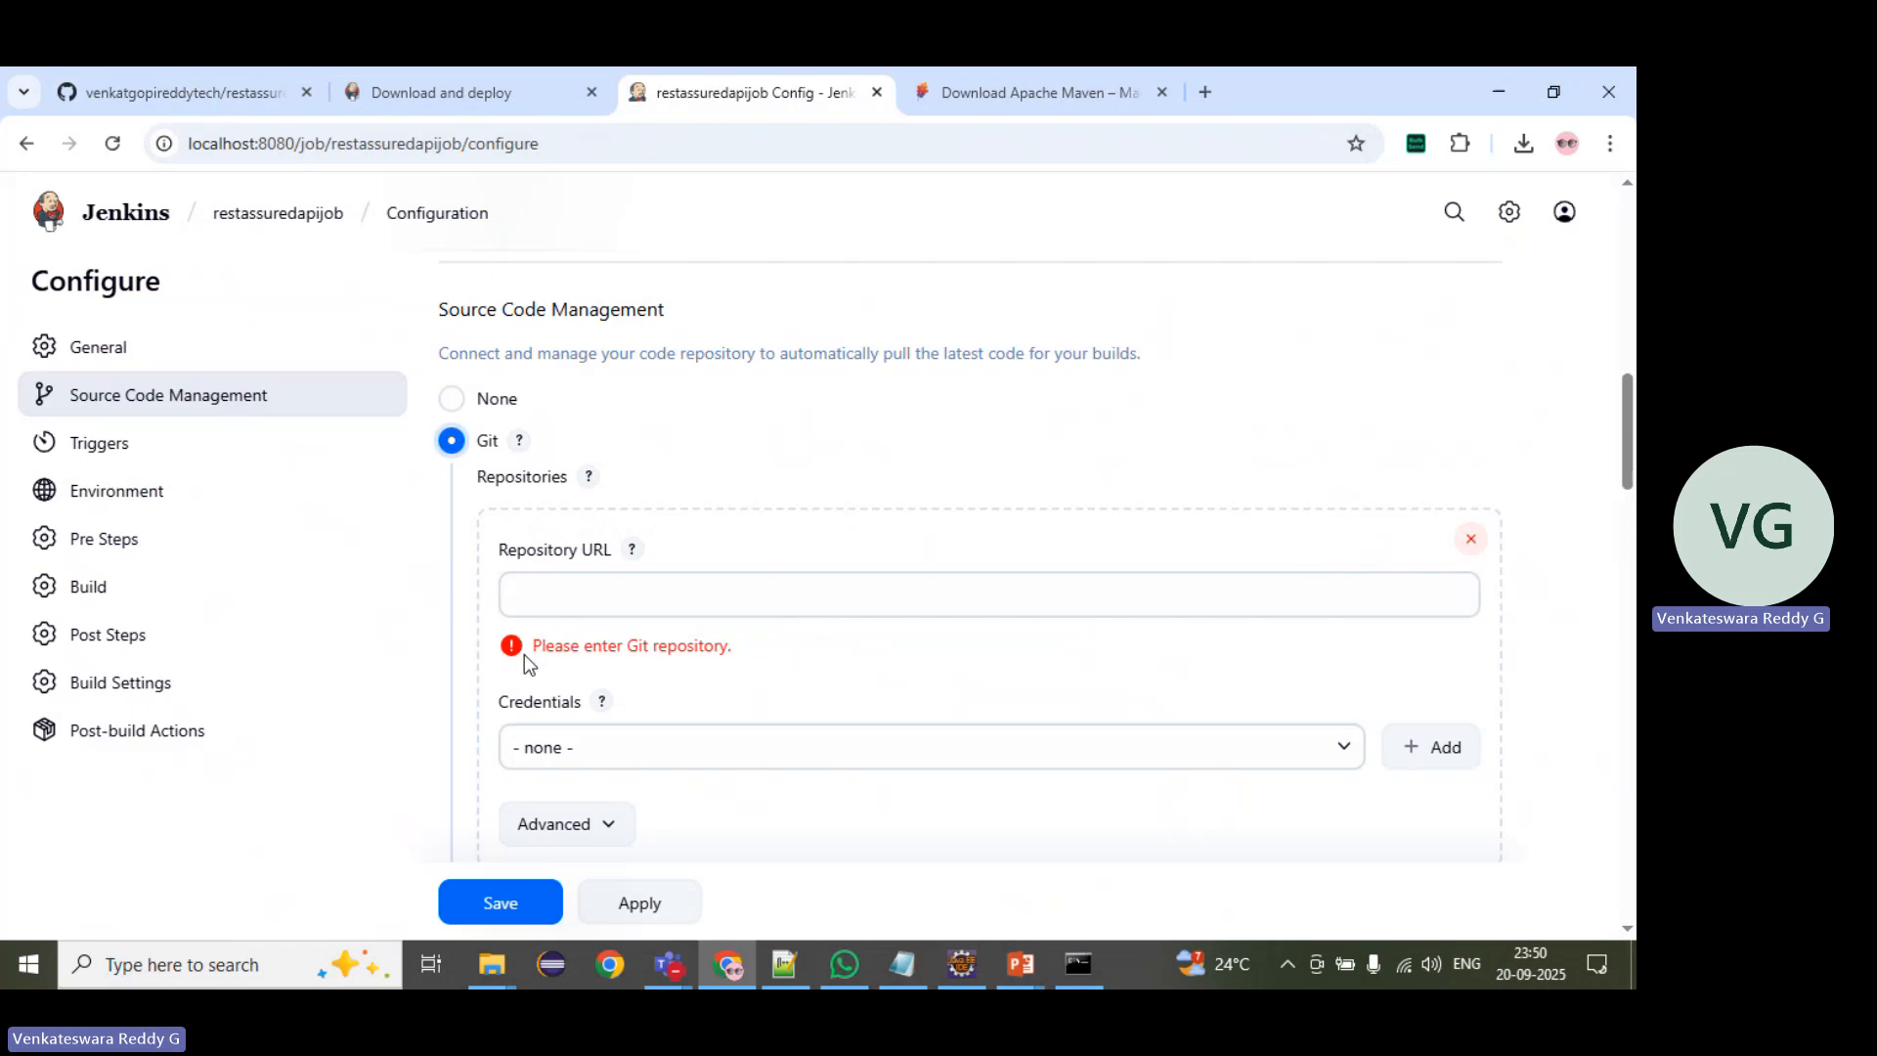
click(539, 607)
key(ctrl+v)
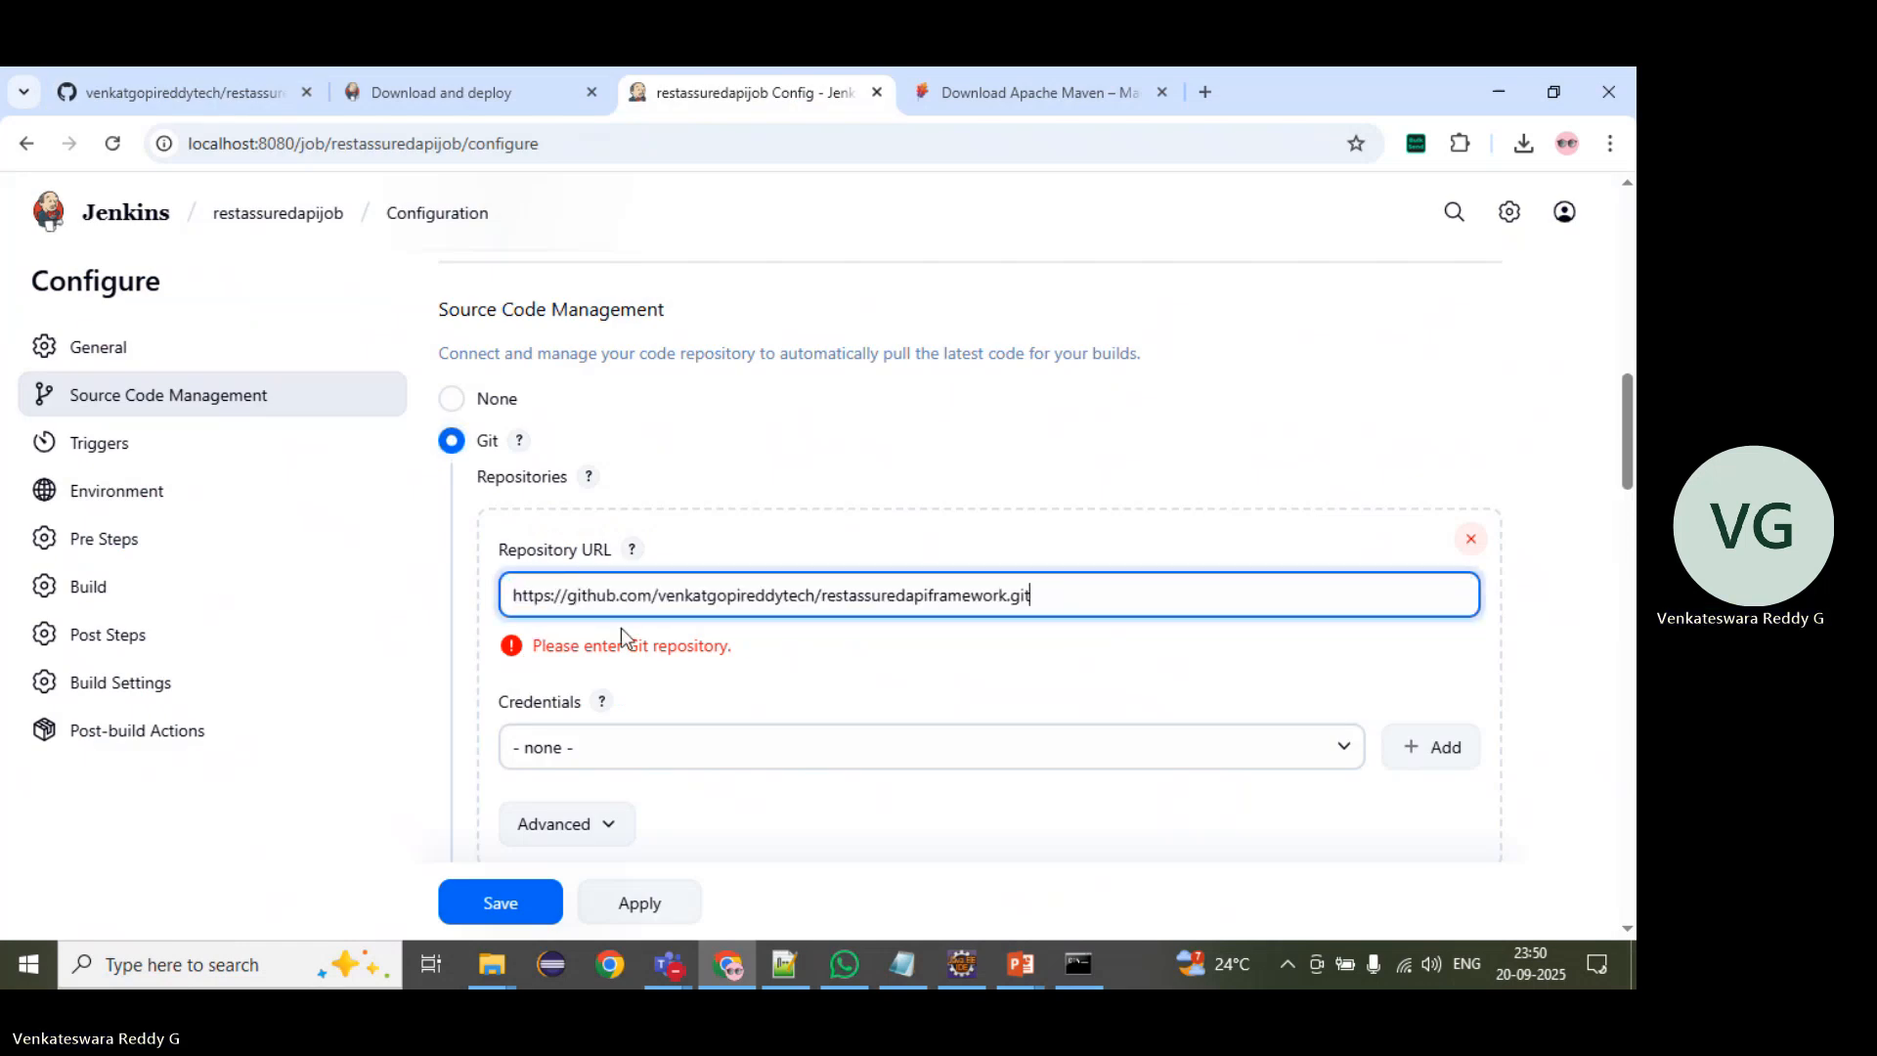
click(819, 641)
scroll(820, 641, down, 2)
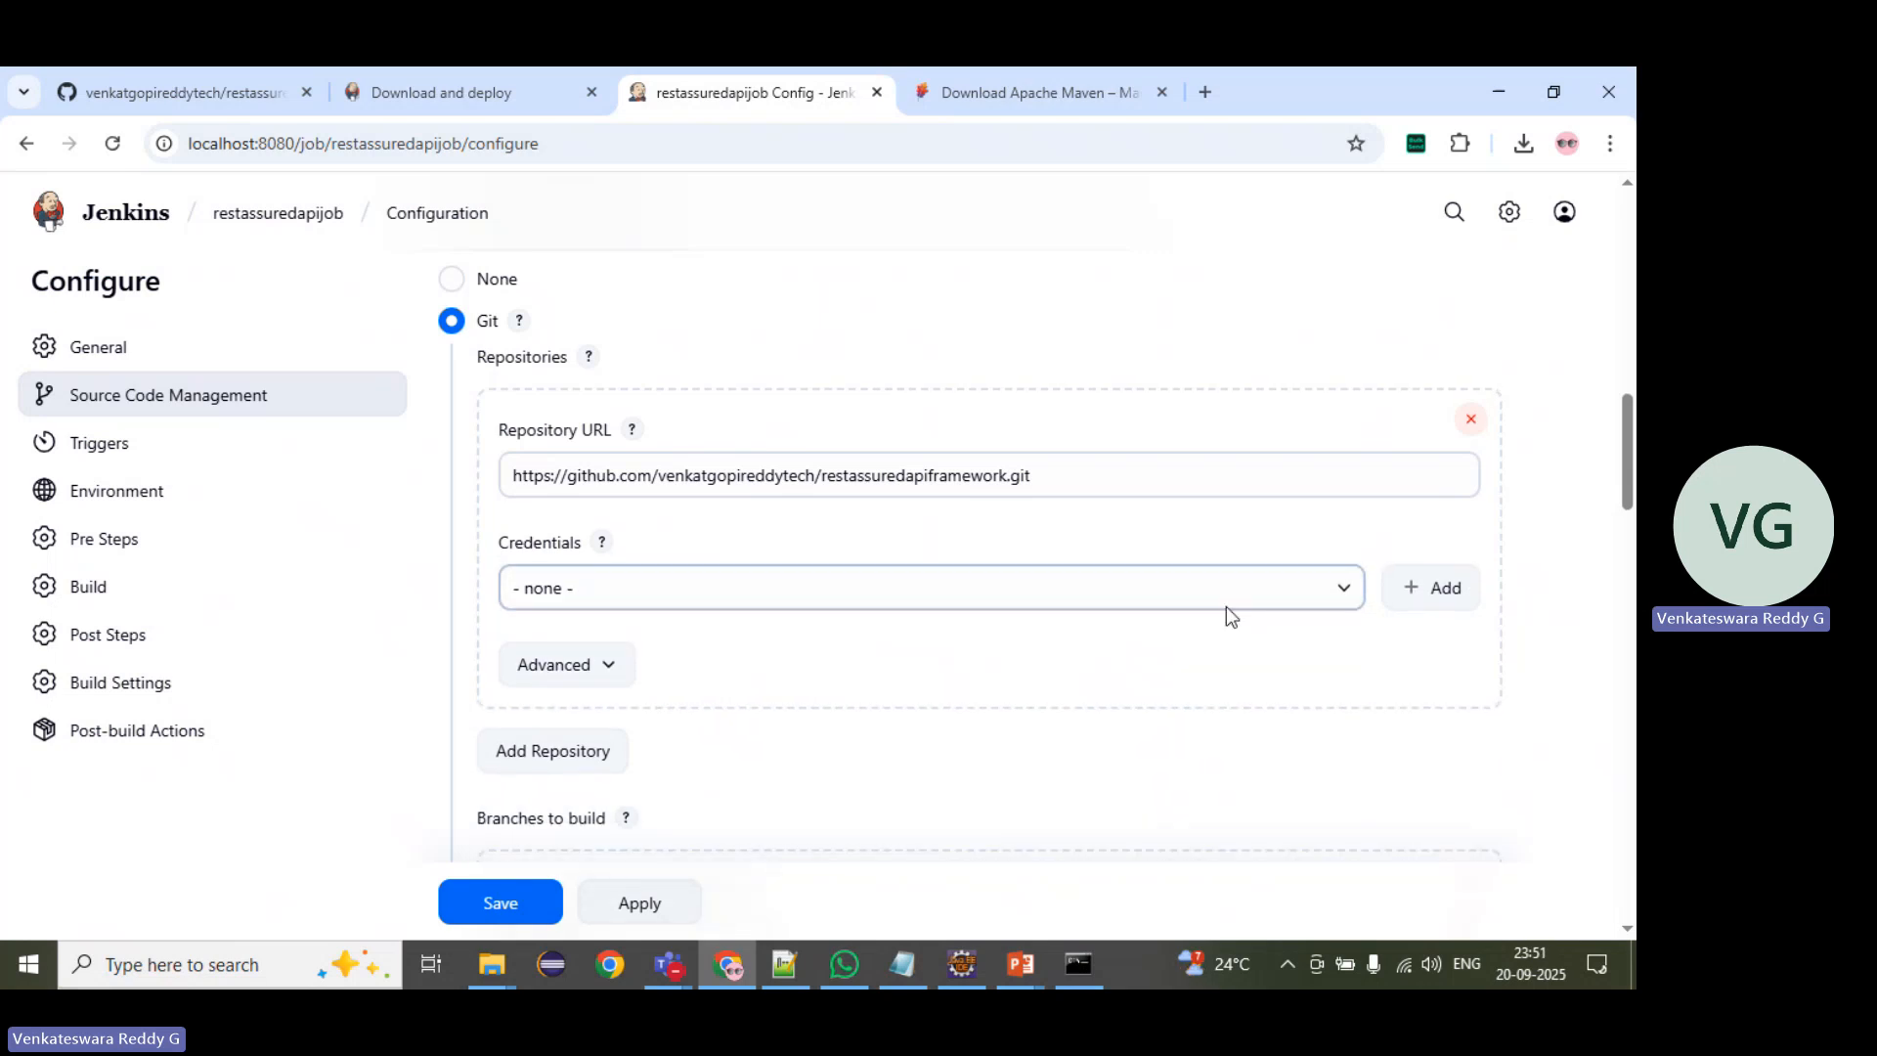
Step: Examine the domain, kind, scope, username, password, ID and description fields for adding Jenkins credentials, and cancel without adding any
click(1434, 600)
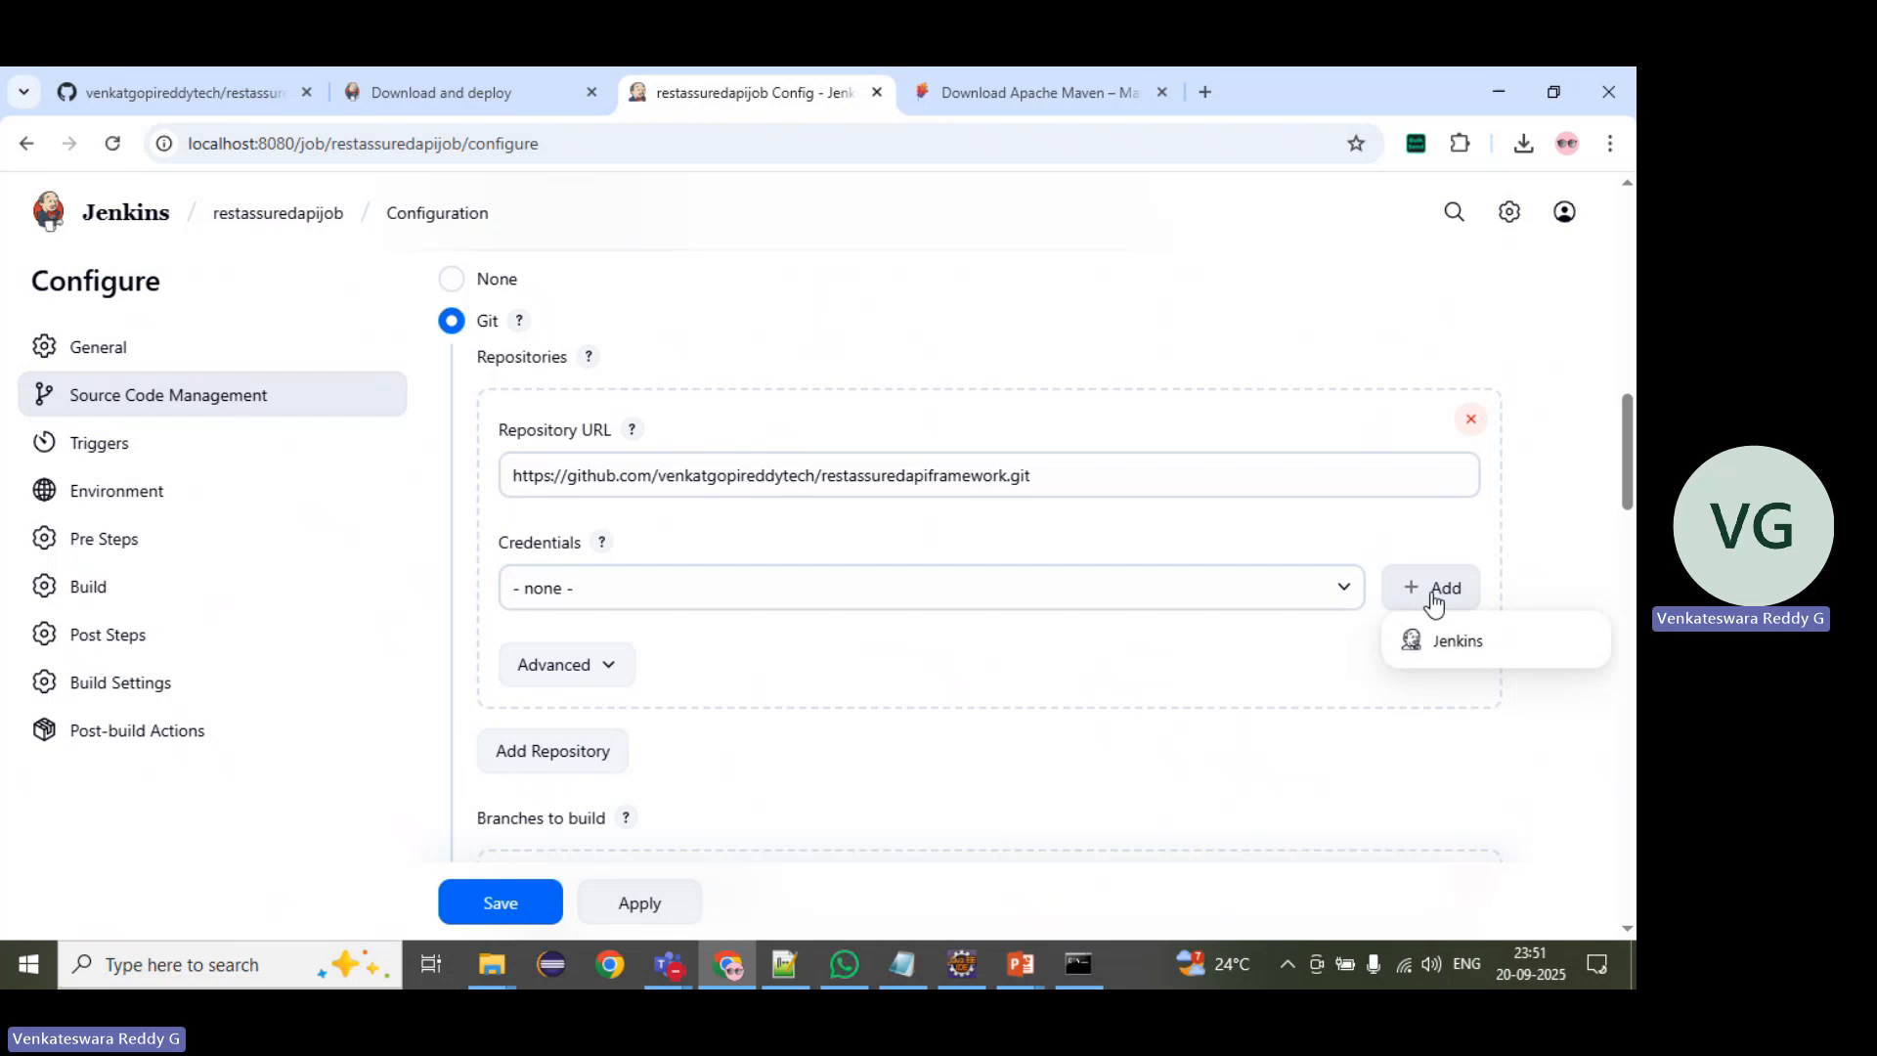
click(1443, 648)
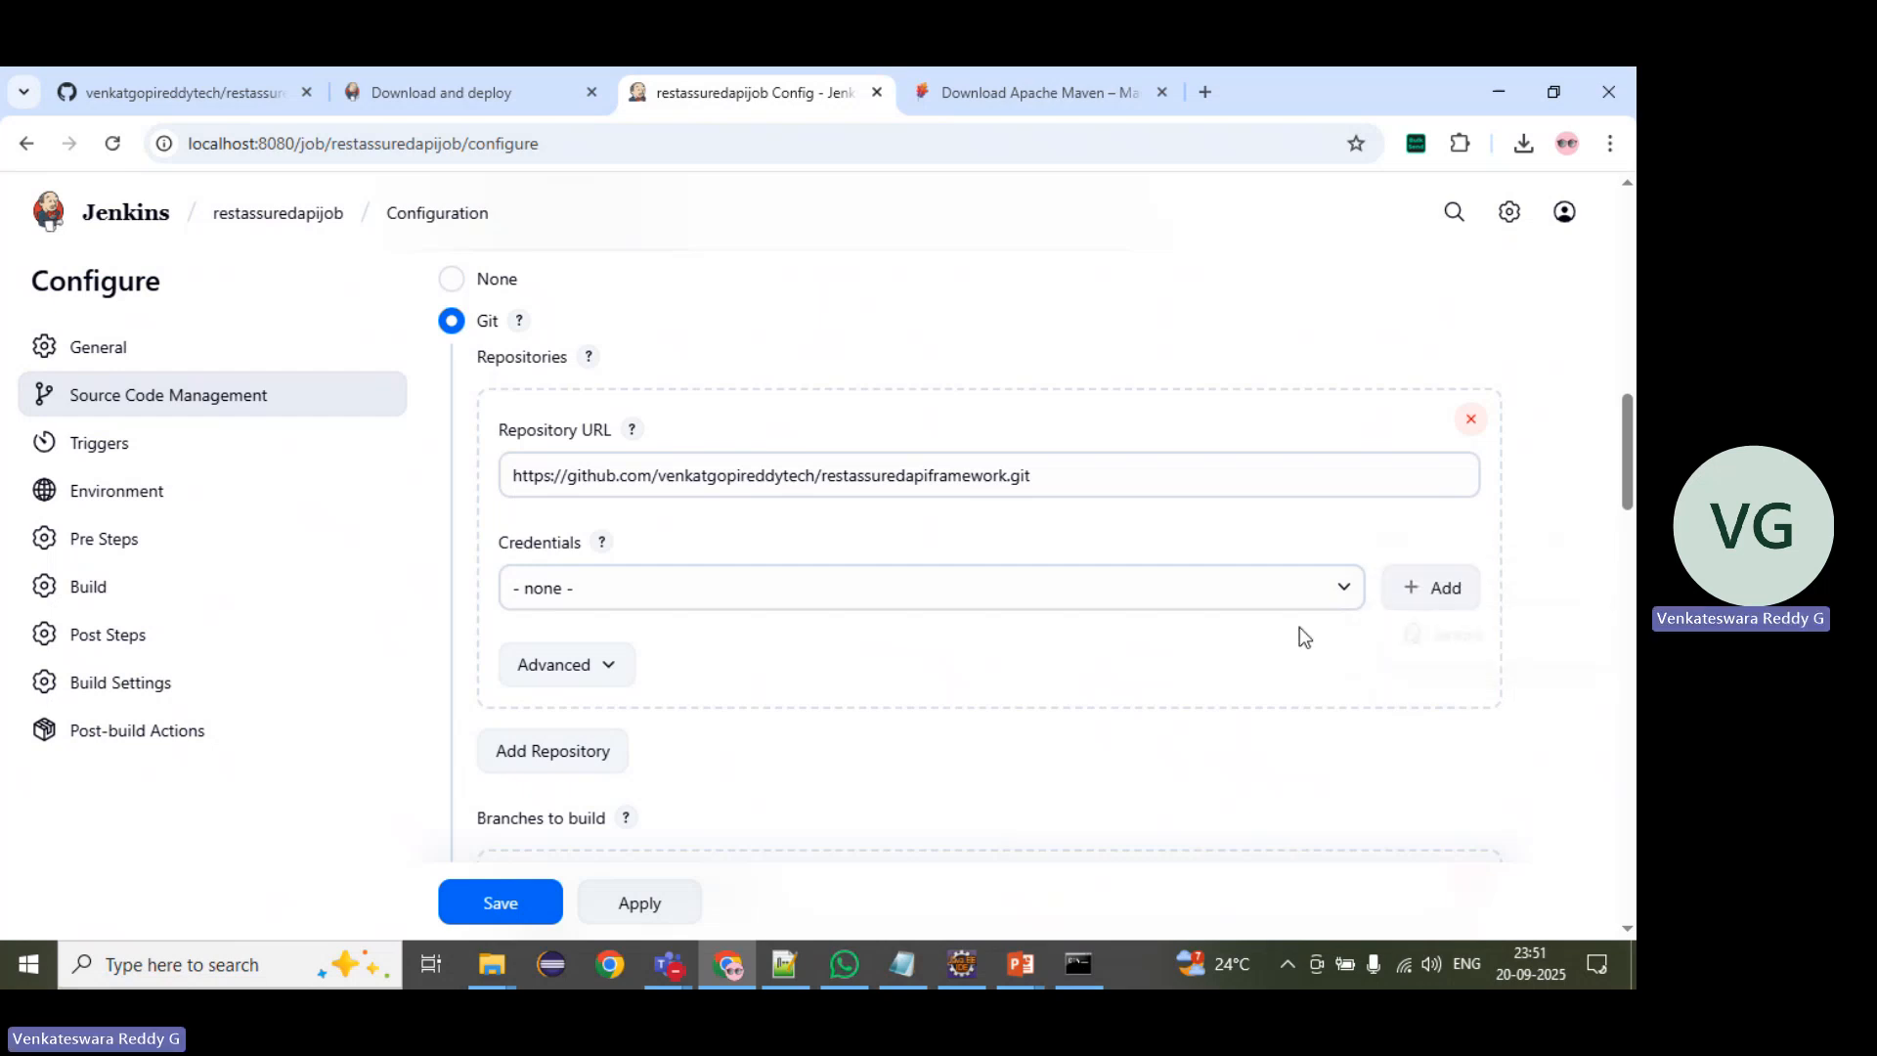
scroll(587, 545, down, 3)
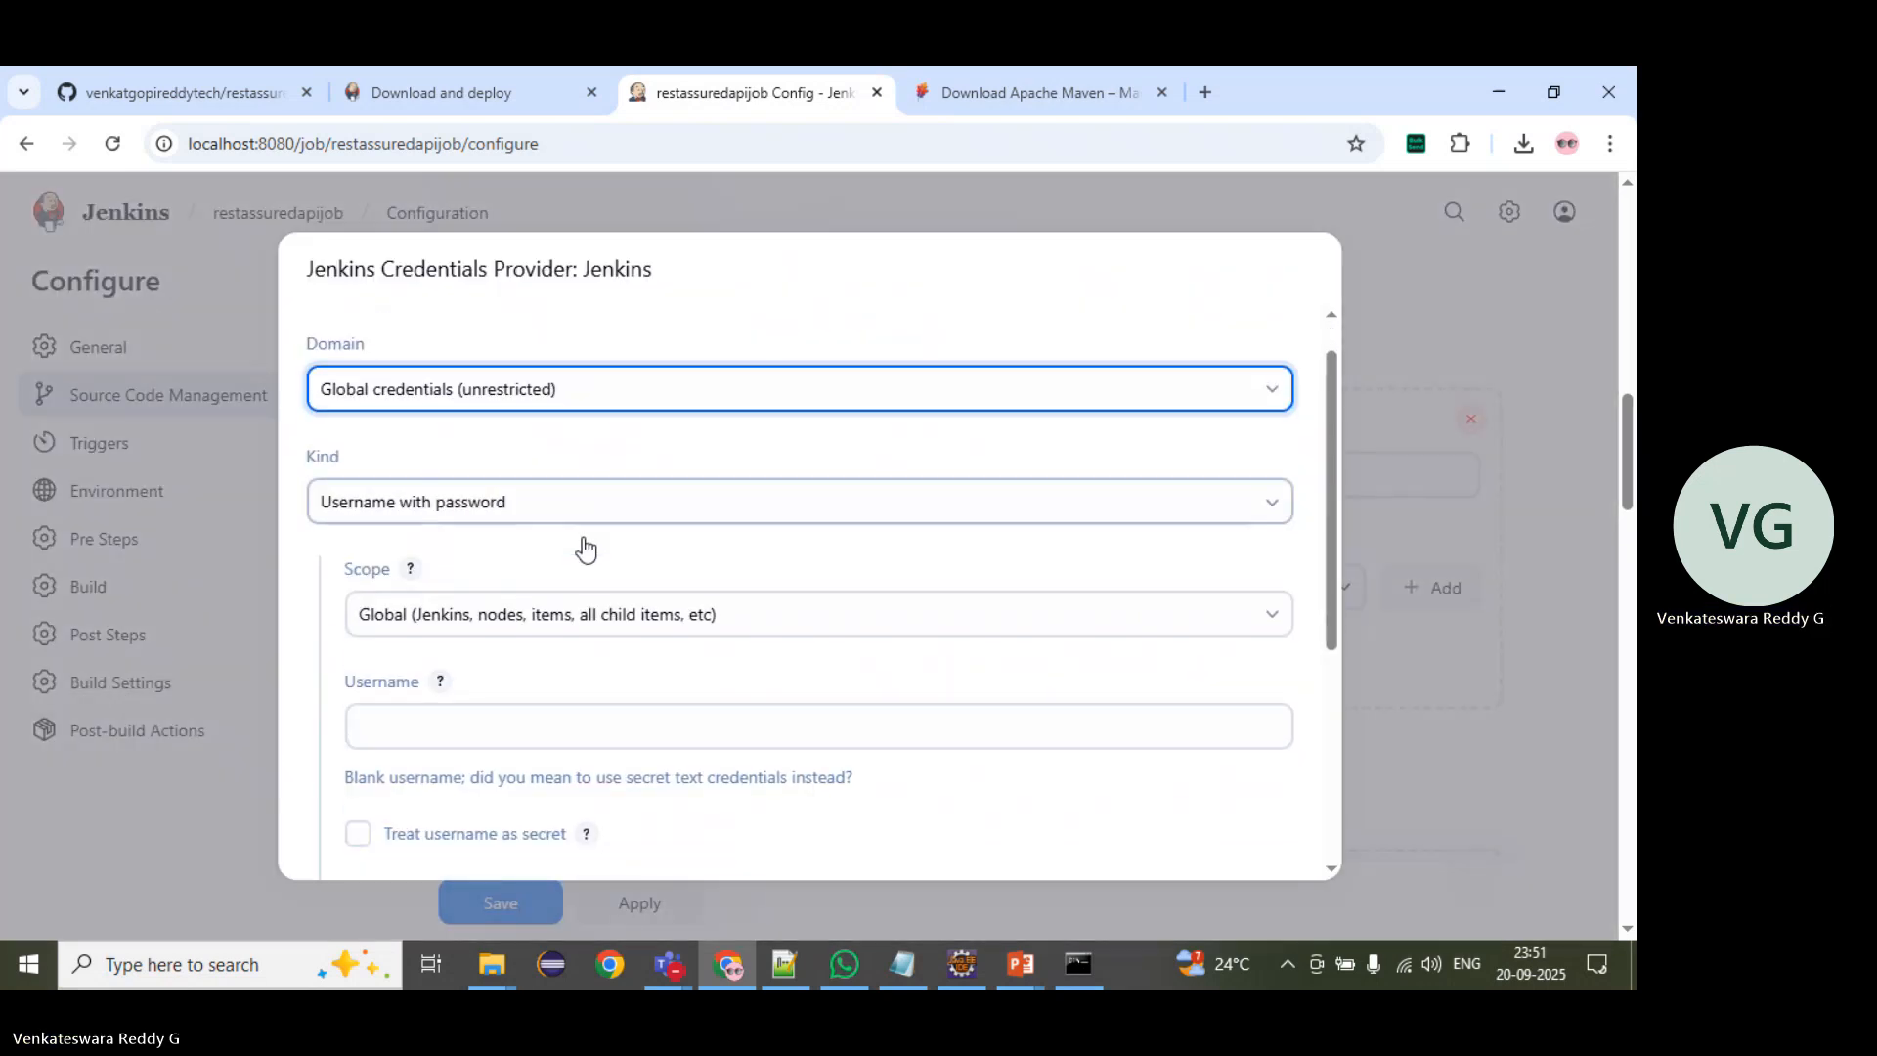
scroll(587, 544, up, 3)
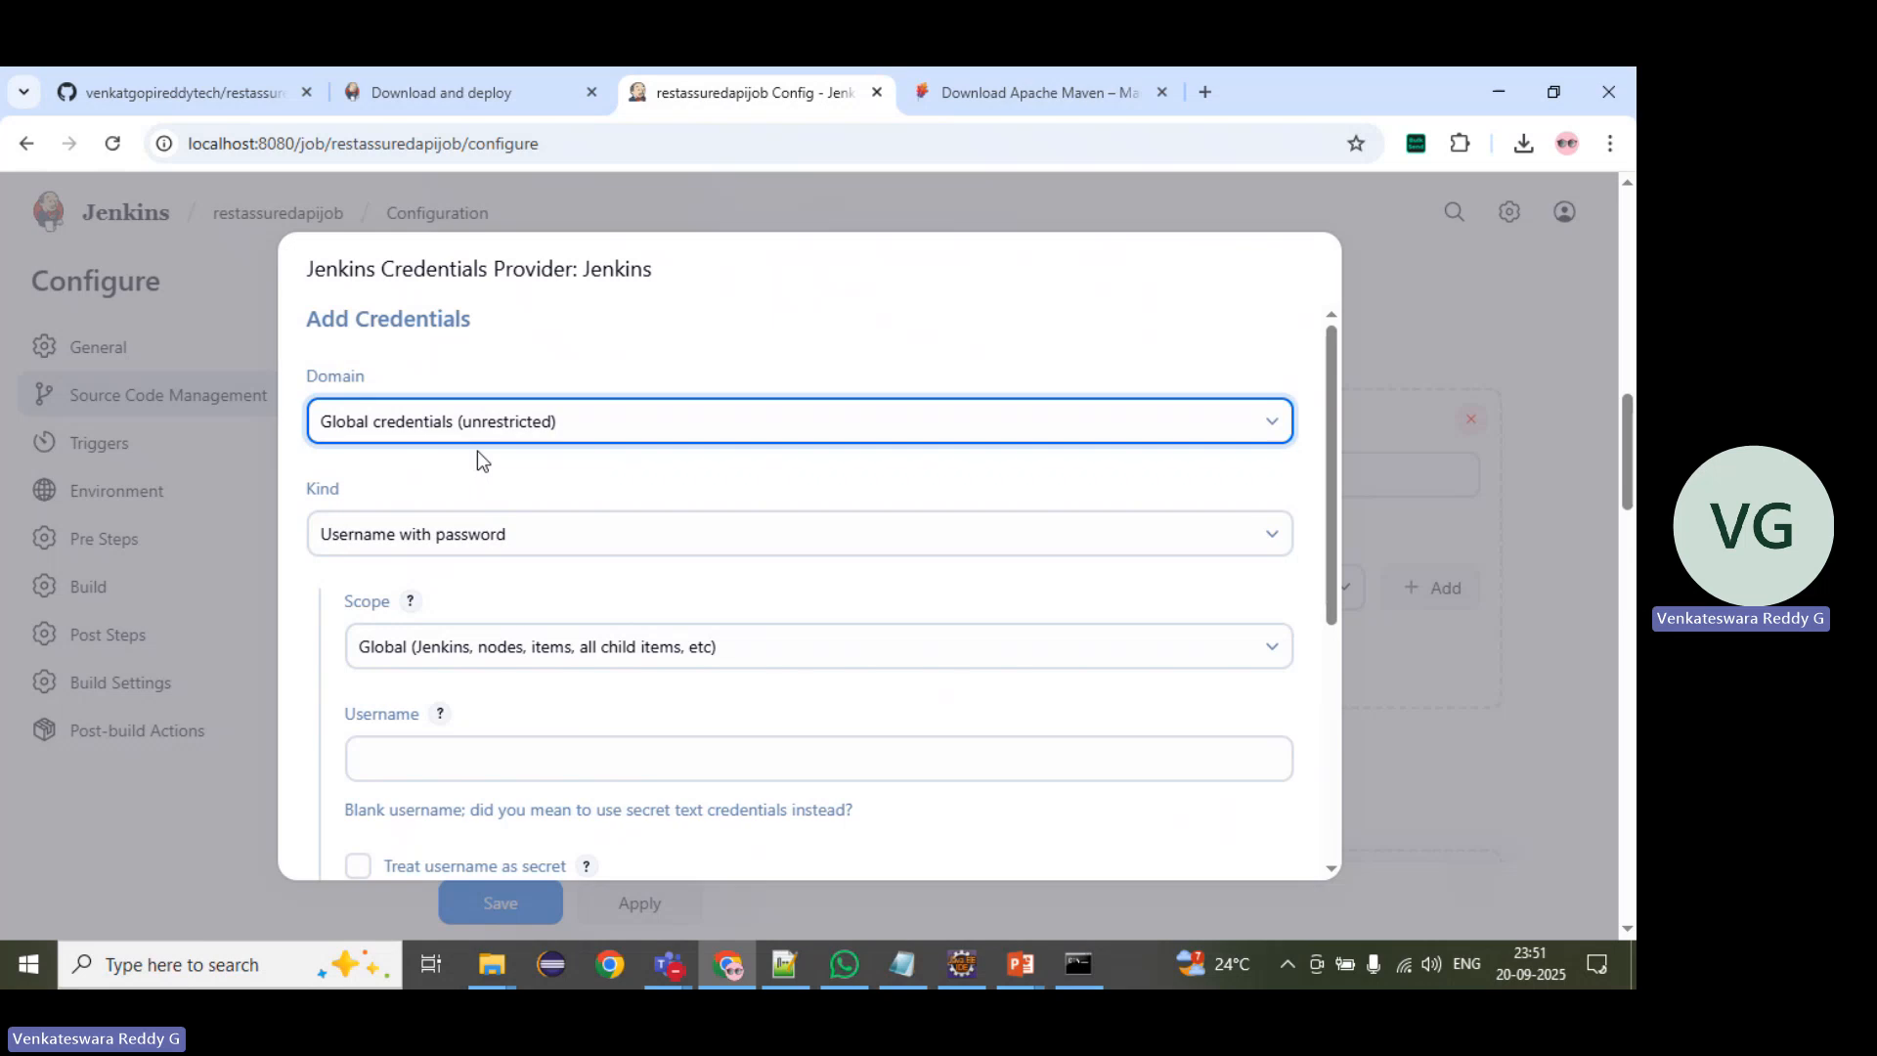
scroll(477, 450, down, 1)
scroll(459, 469, down, 2)
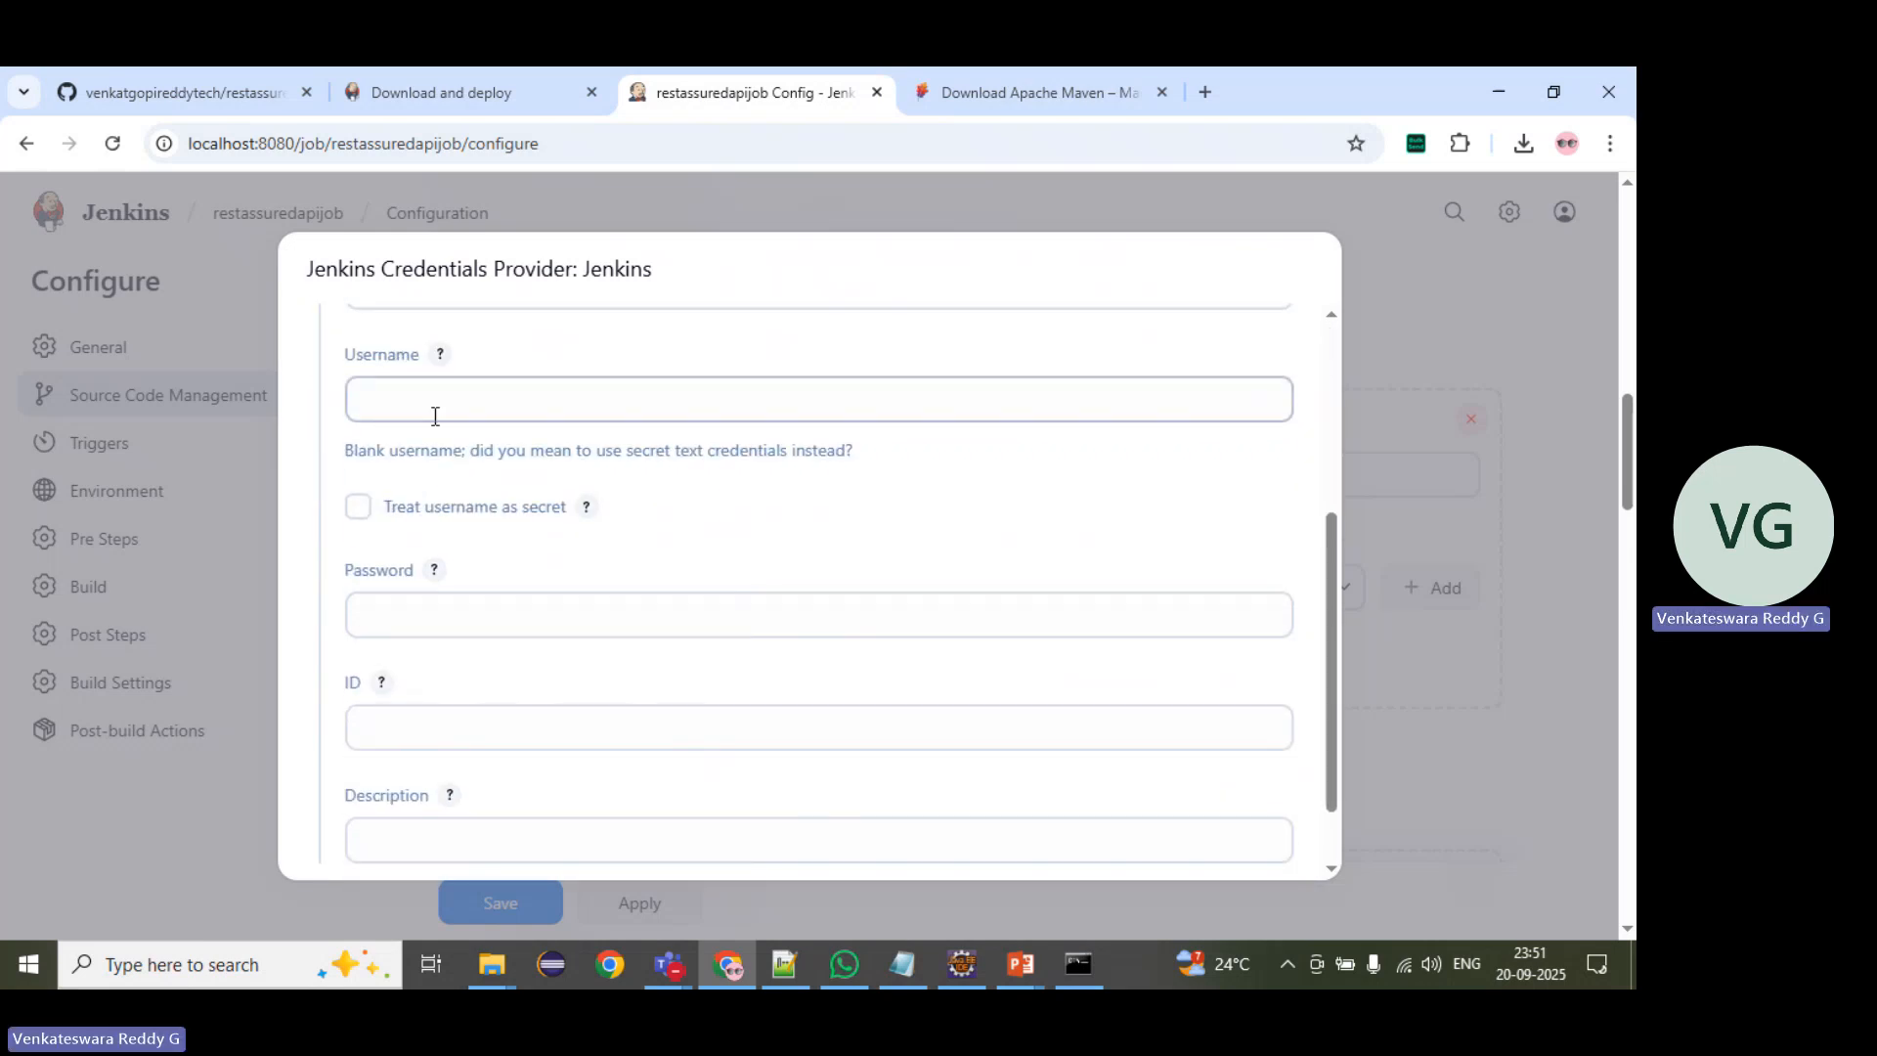
scroll(459, 616, down, 1)
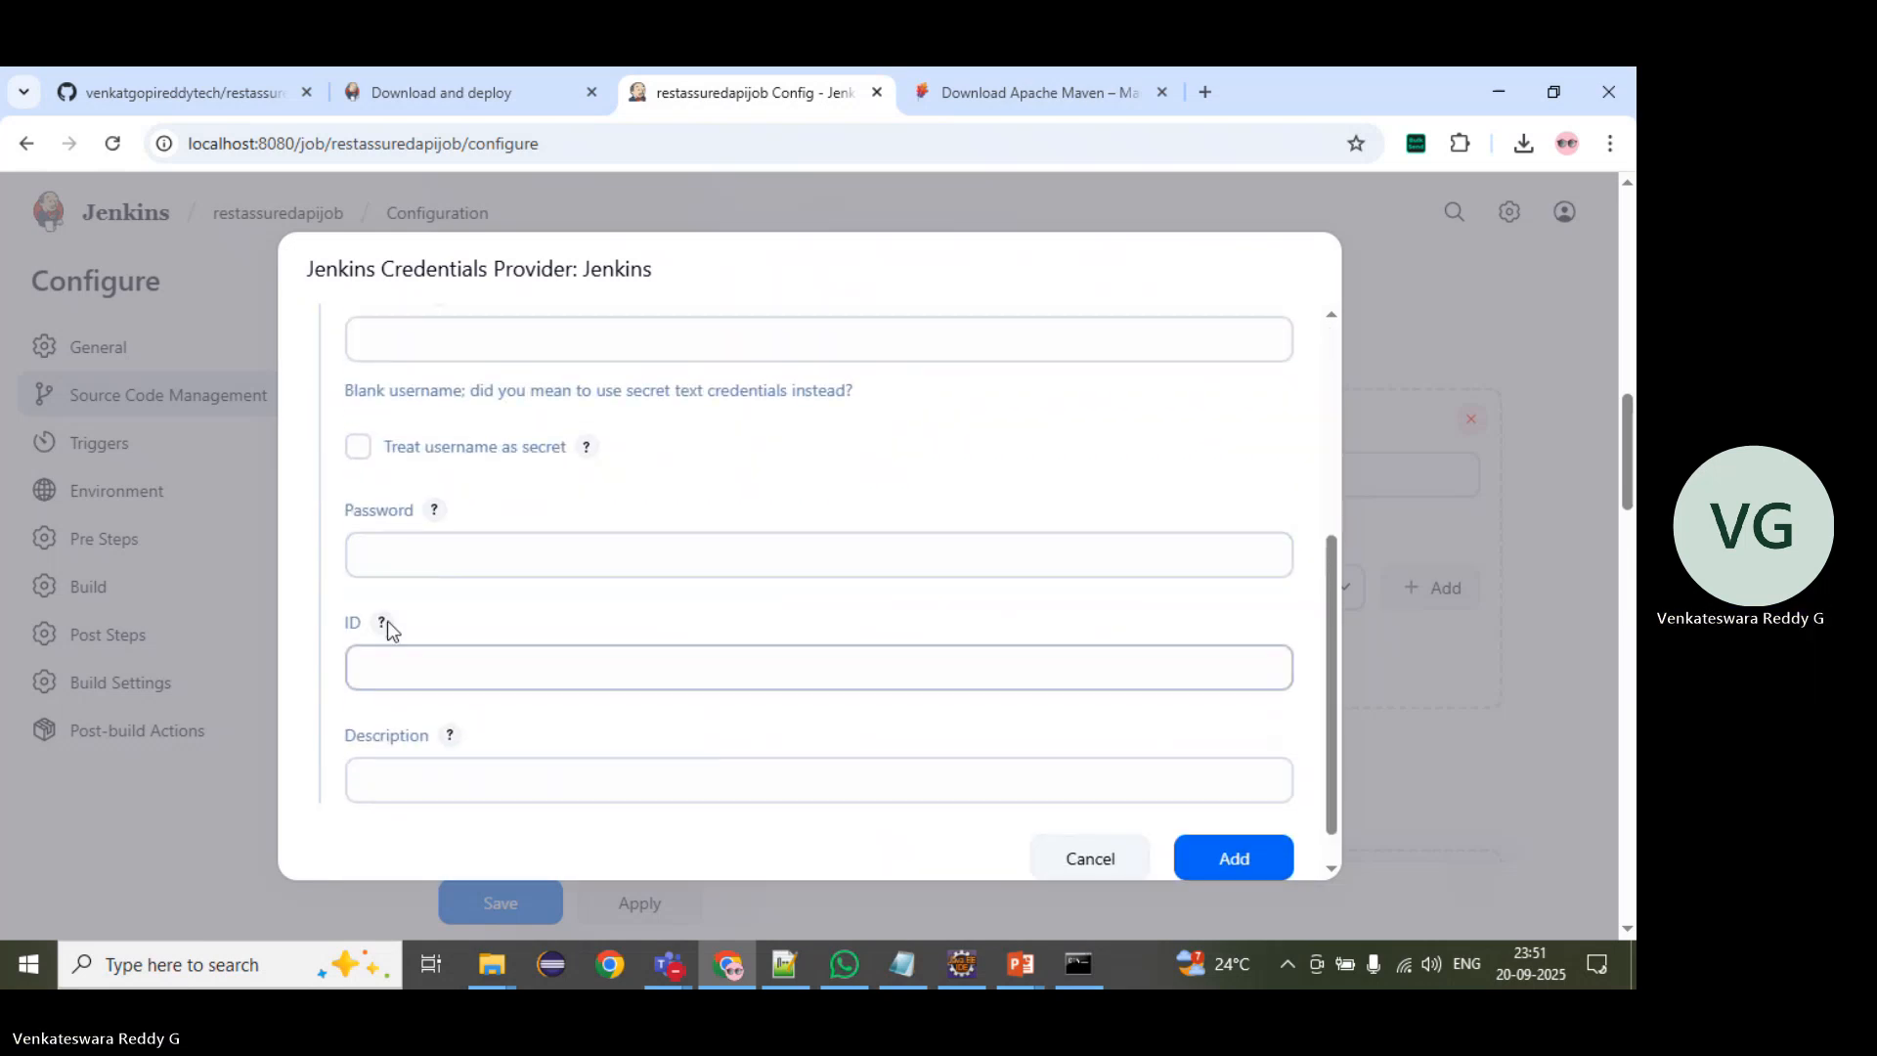
scroll(391, 606, up, 3)
click(402, 549)
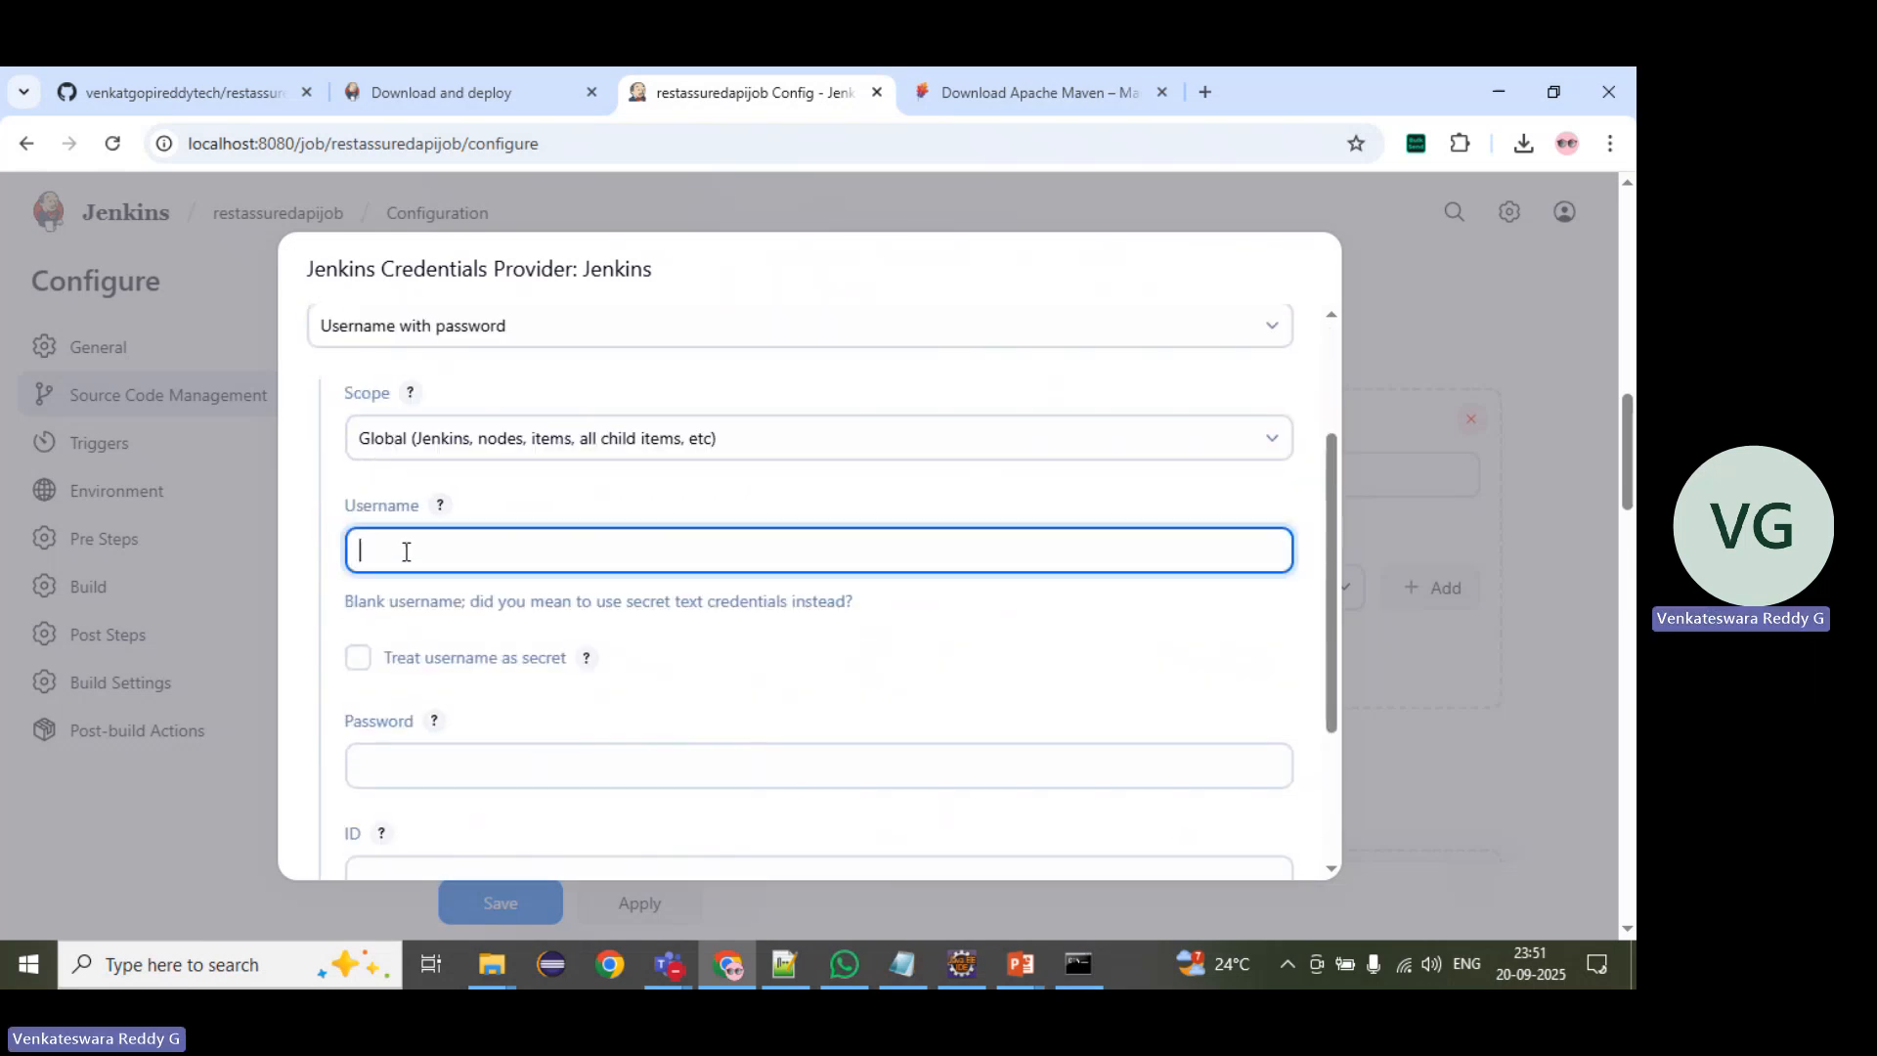
click(483, 452)
click(483, 452)
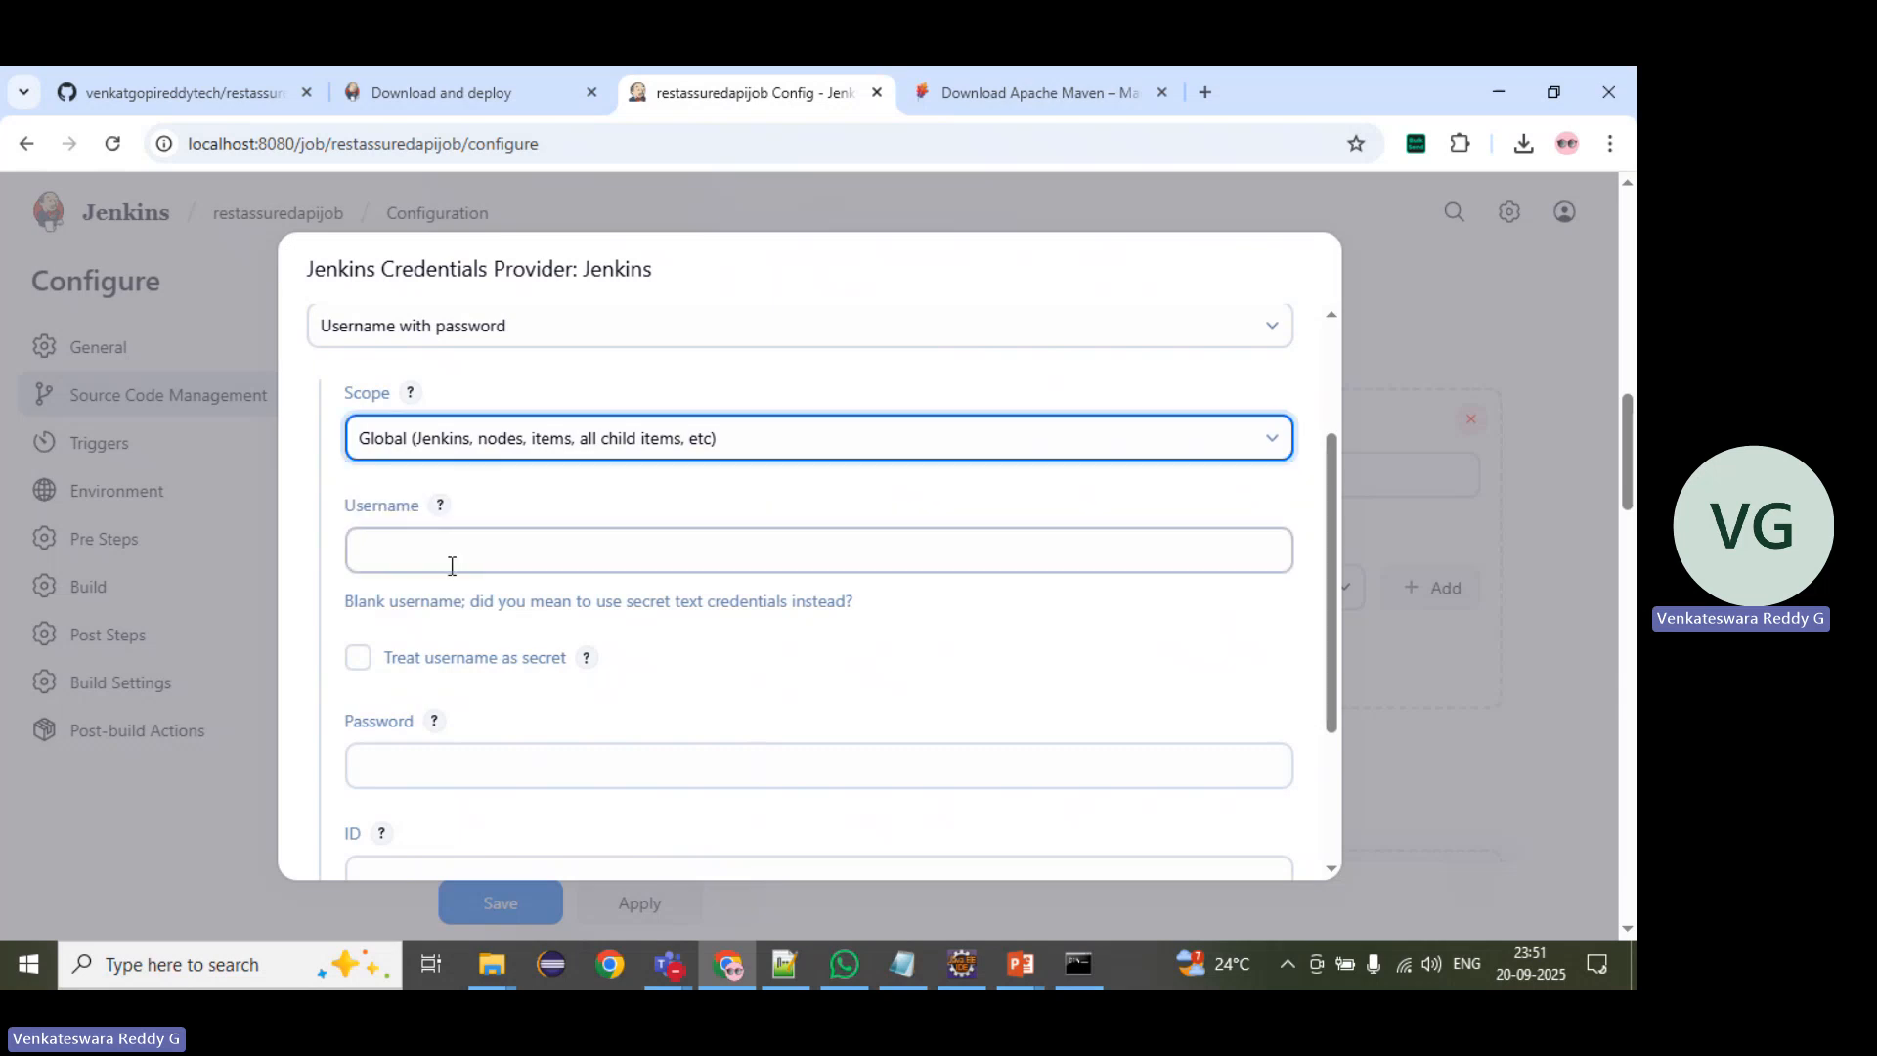
scroll(456, 674, down, 3)
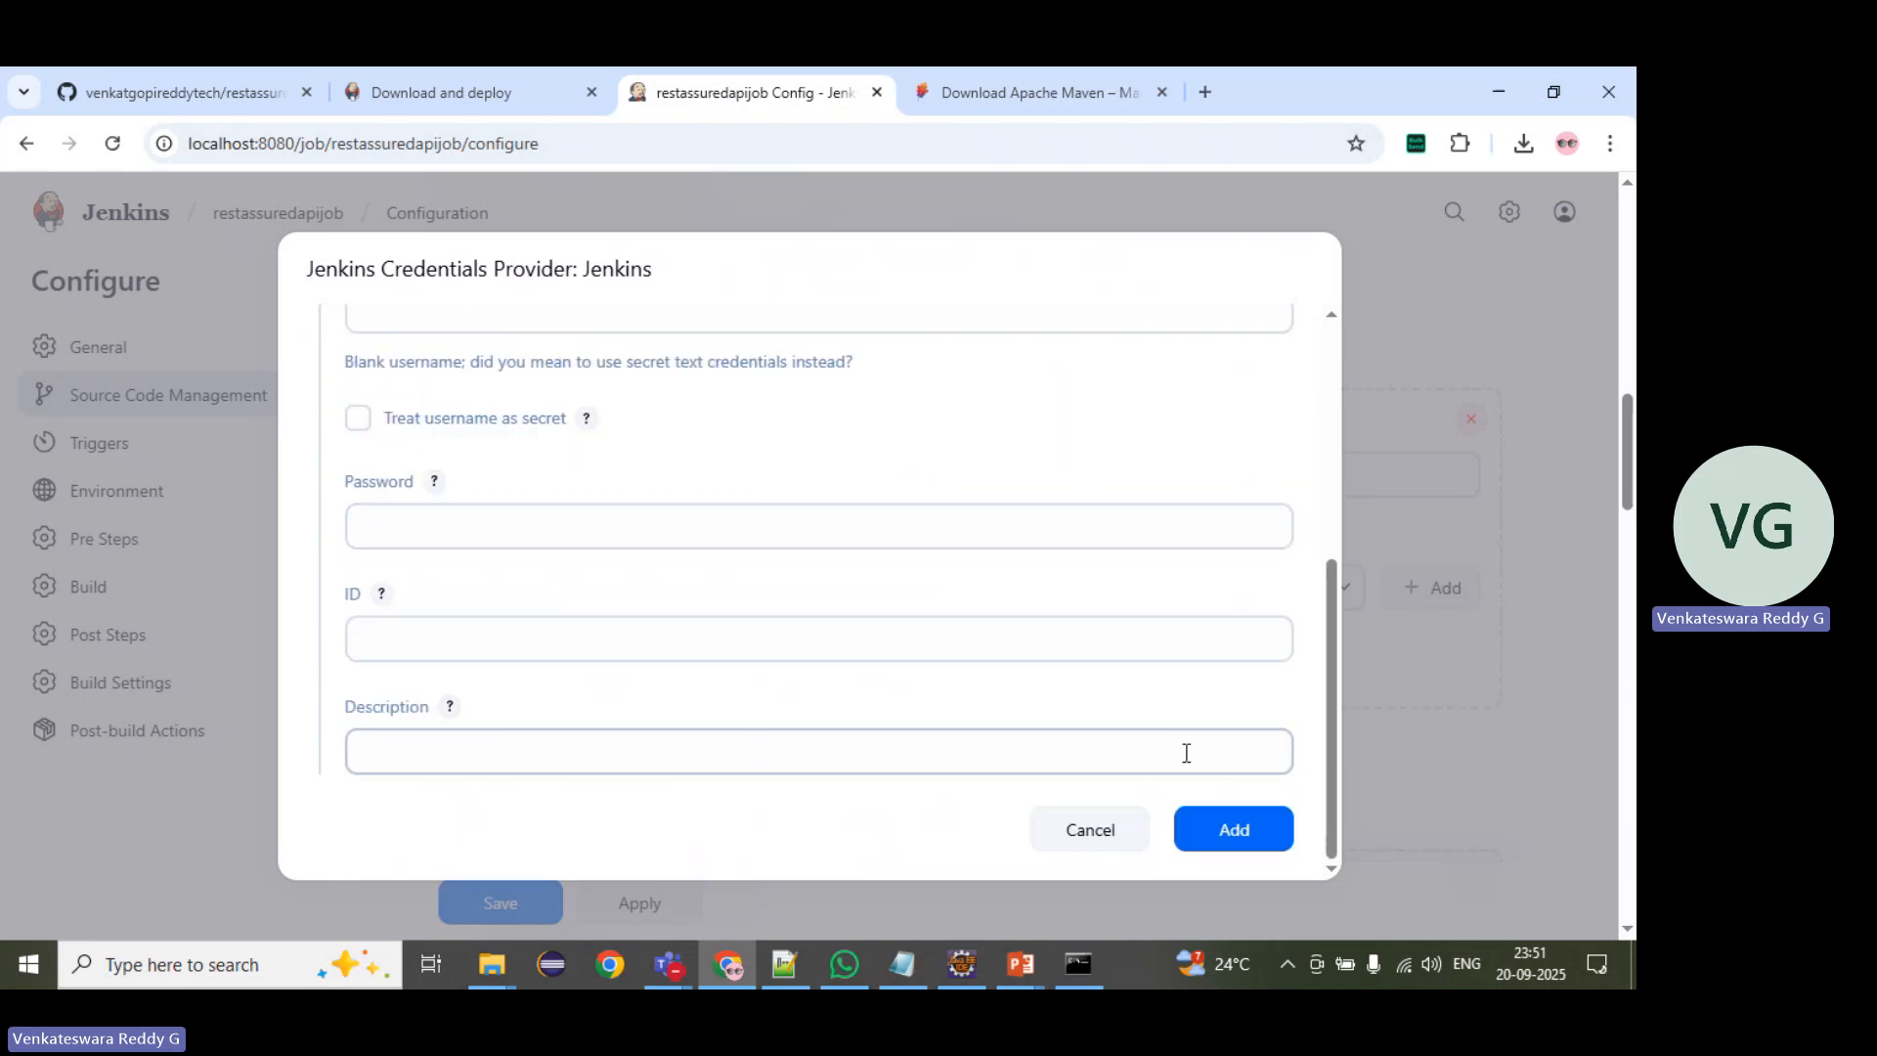
click(1093, 833)
Step: Choose the saved e-mail account credential for the Git repository and expand the repository's advanced settings
click(684, 588)
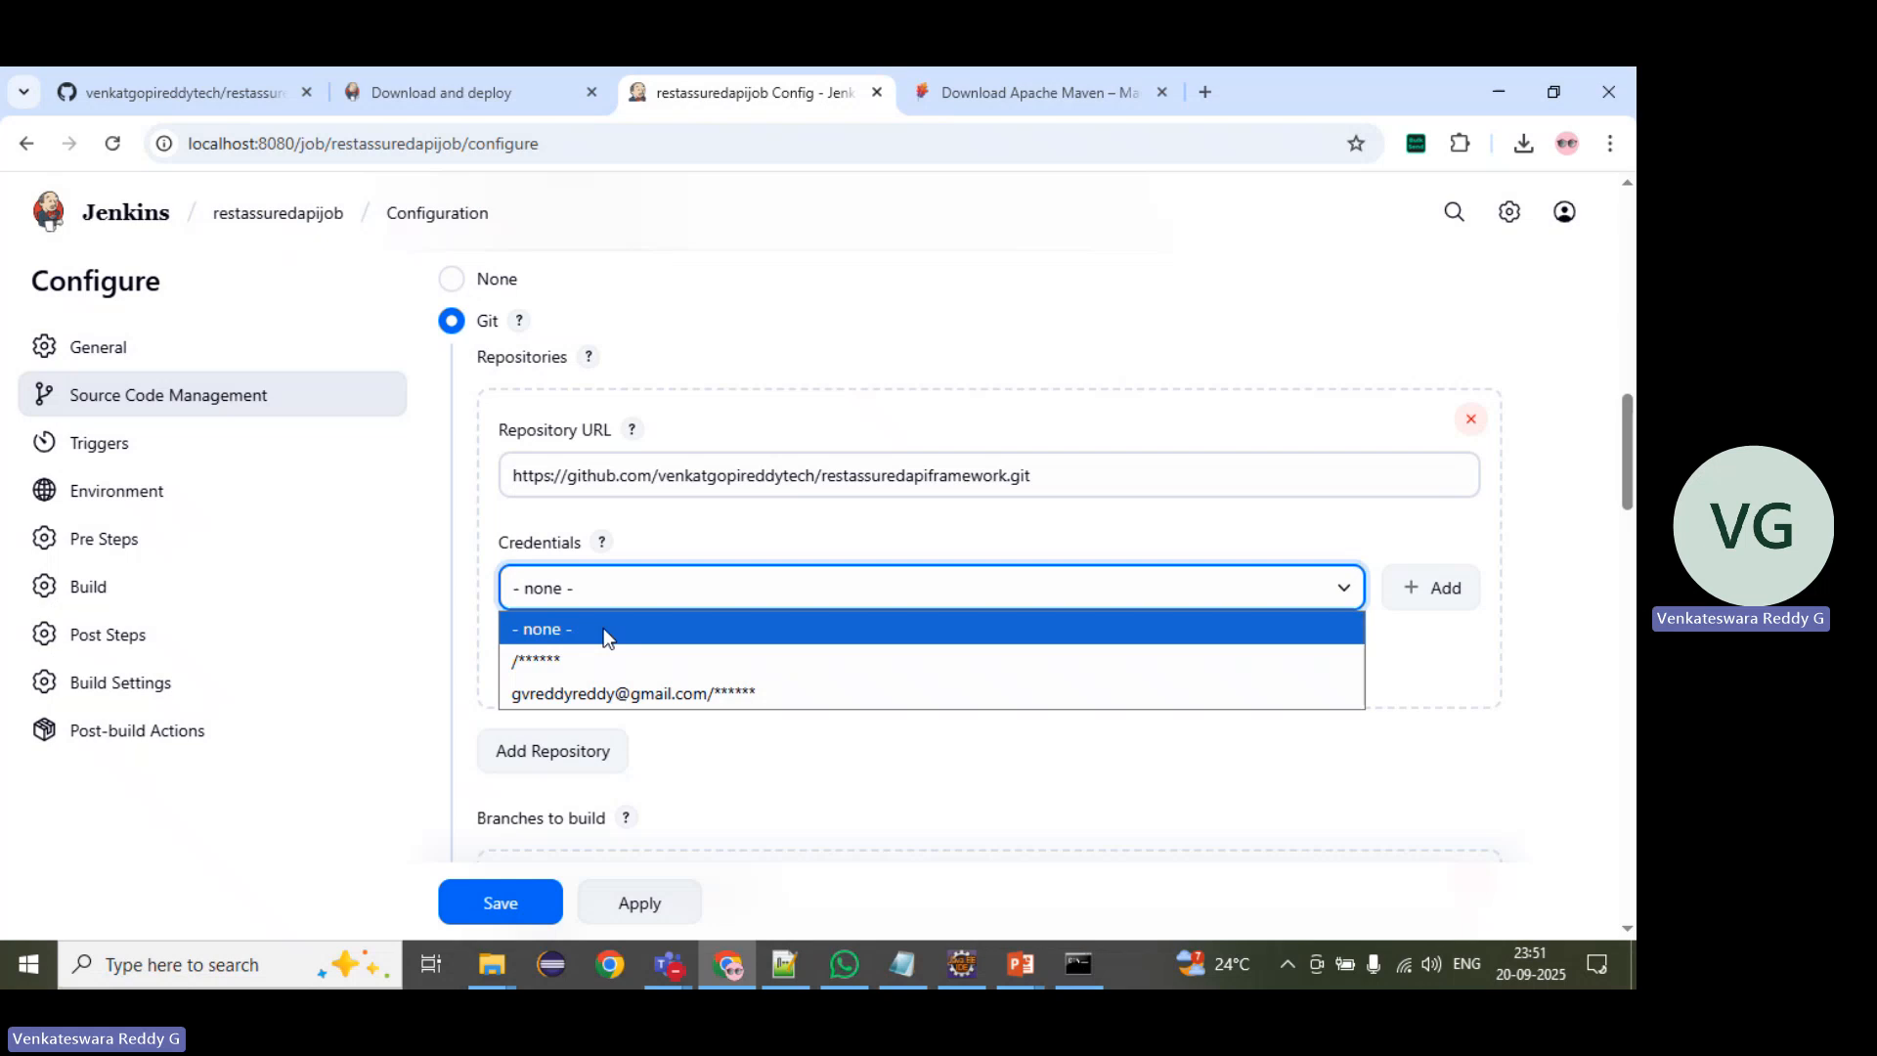
click(607, 694)
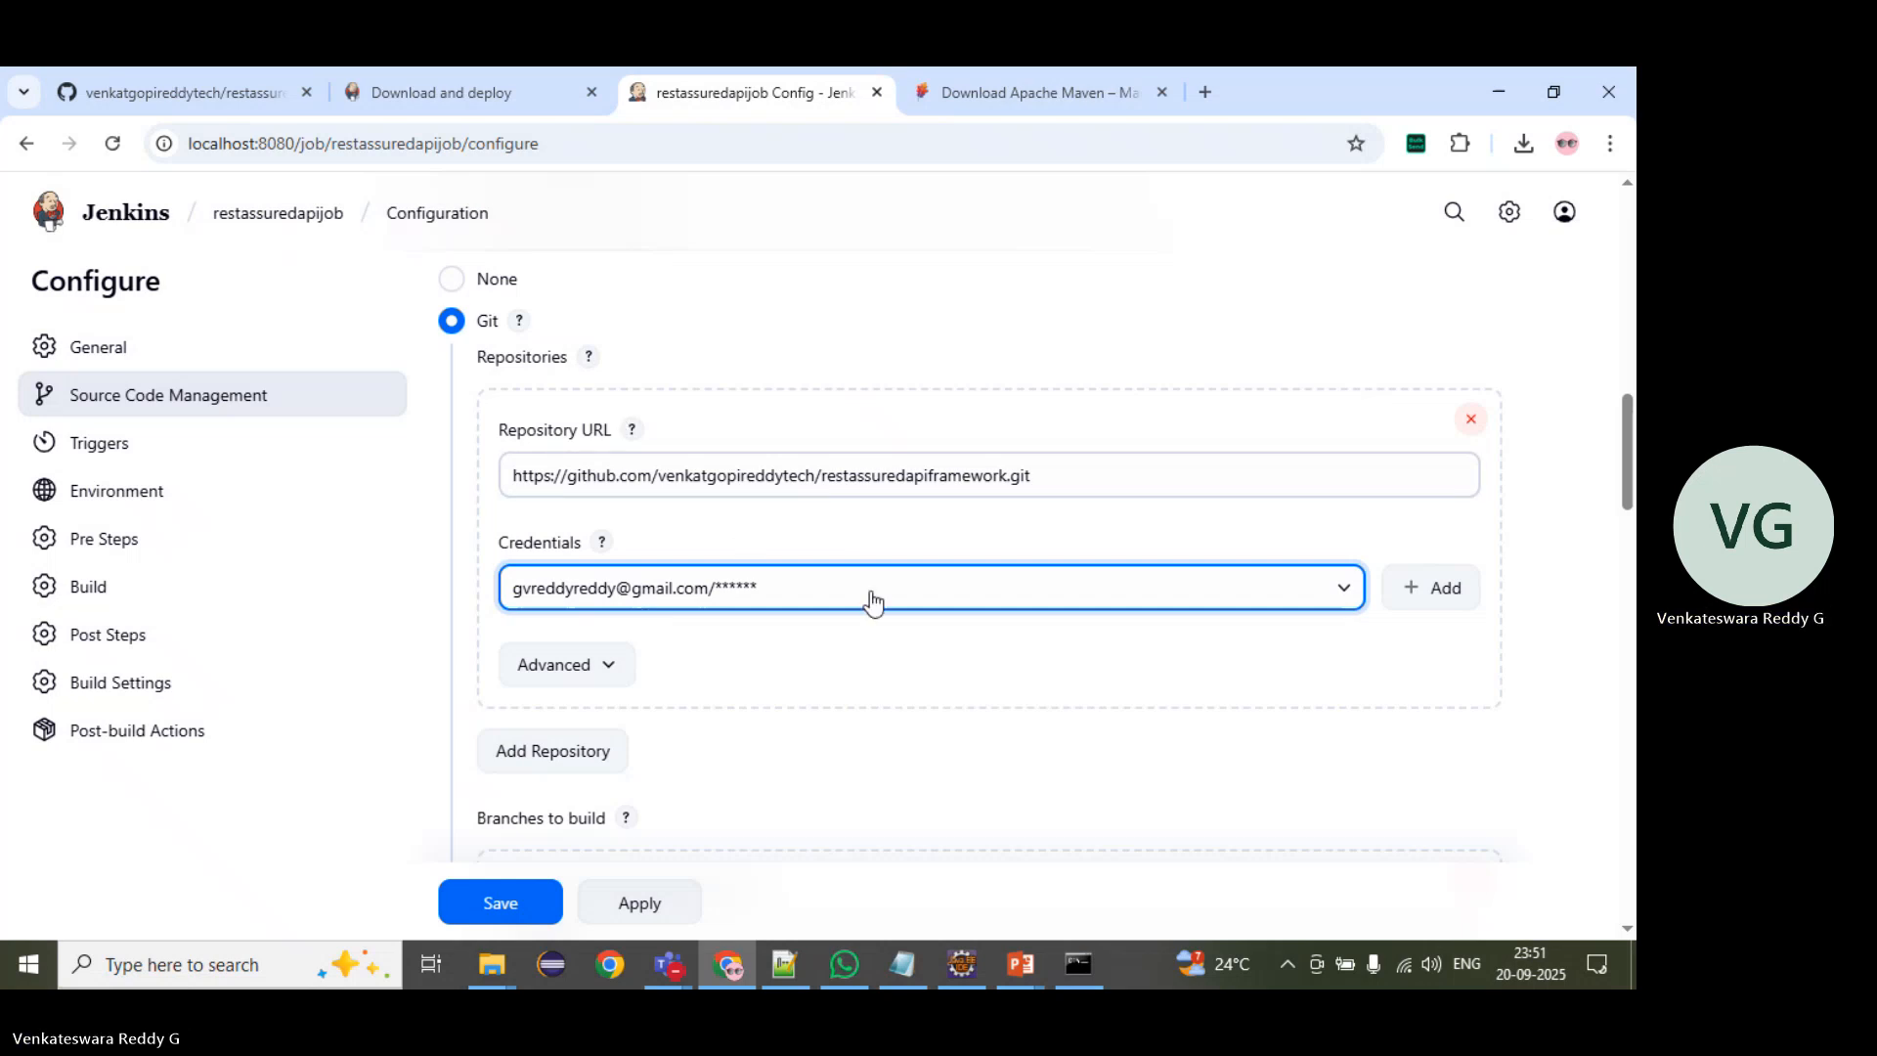
scroll(872, 599, down, 1)
click(554, 550)
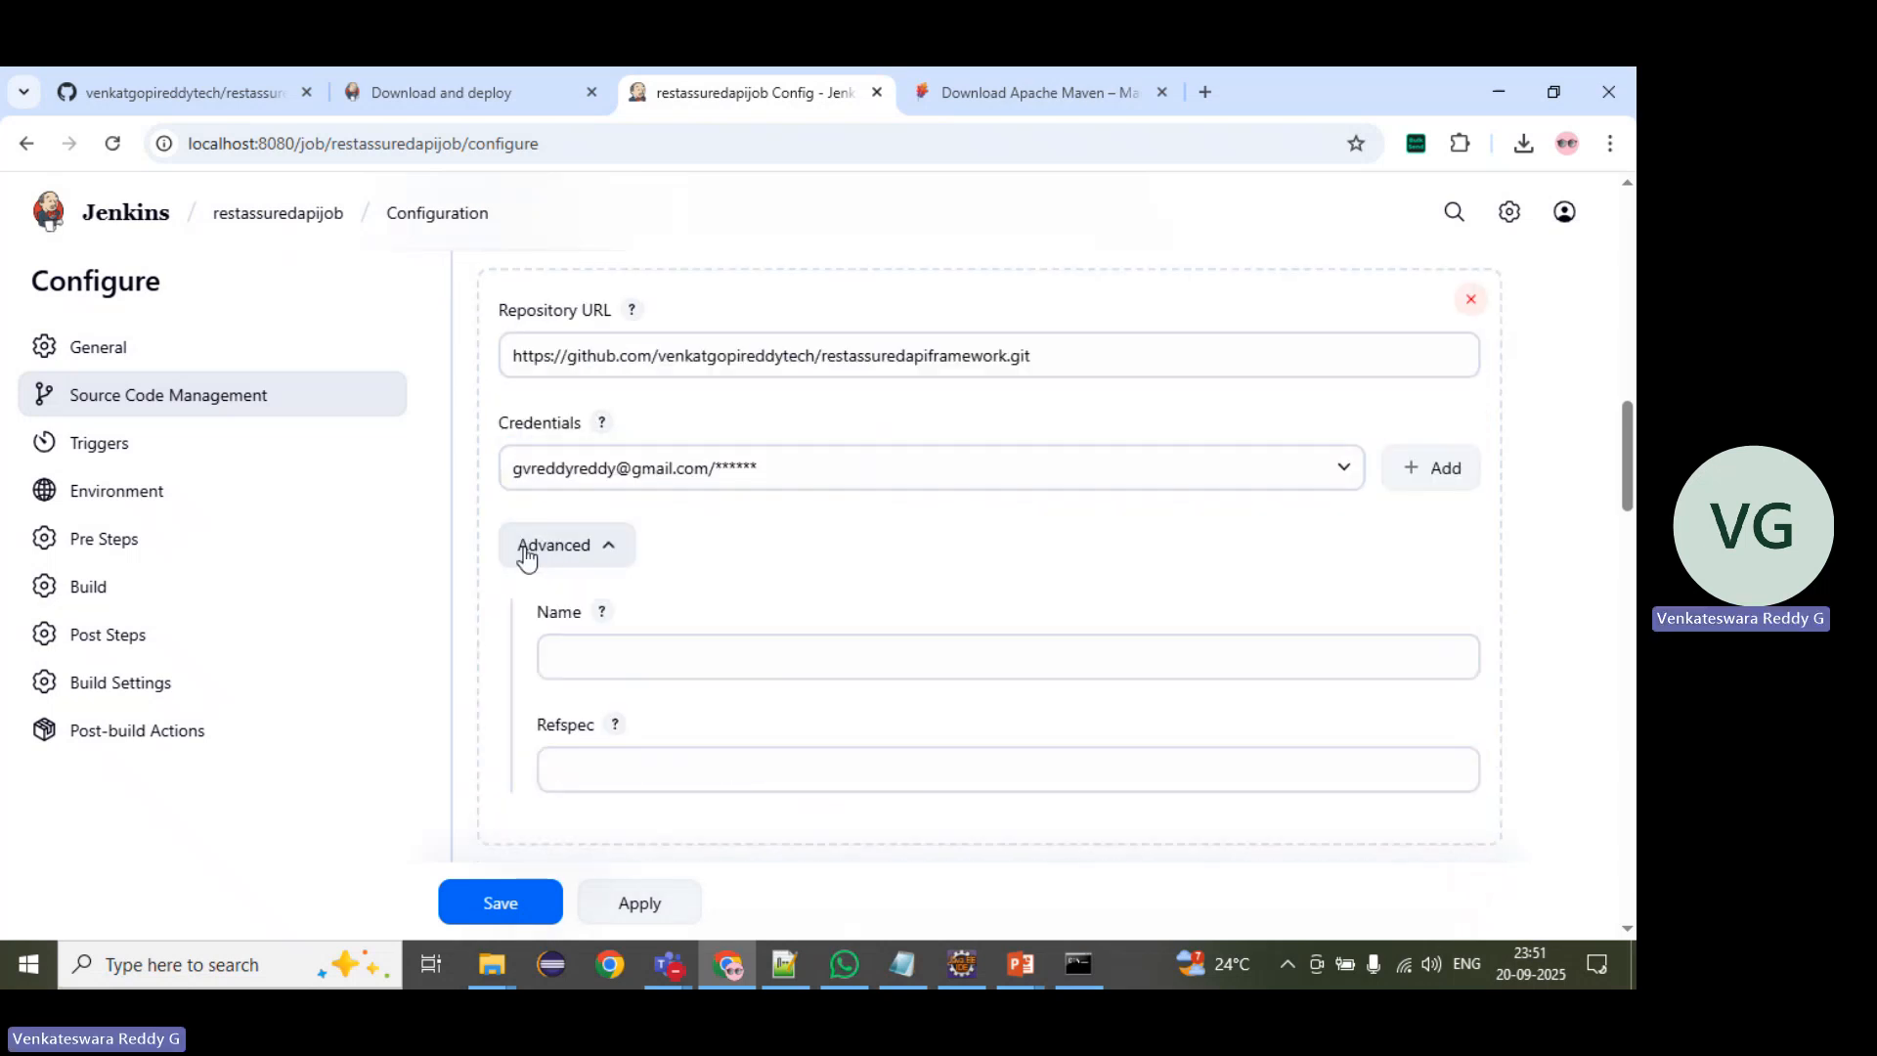
scroll(502, 607, up, 2)
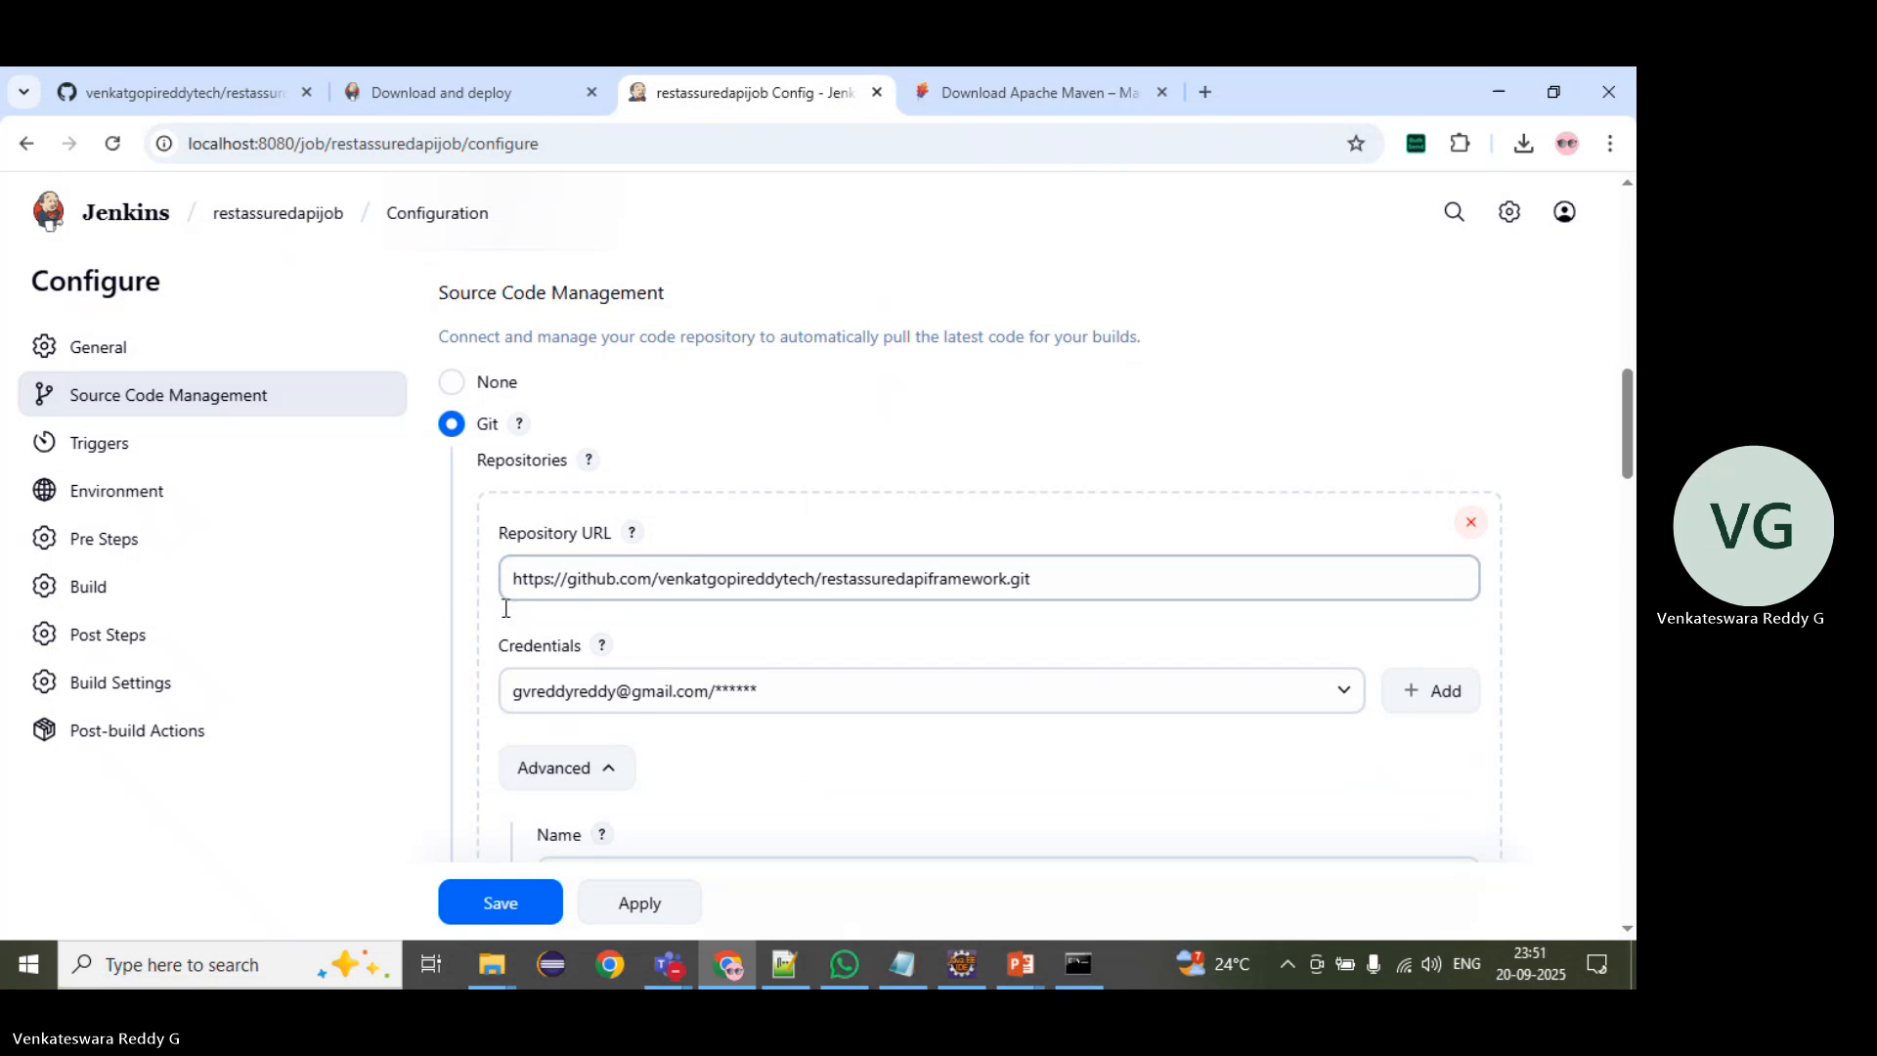
Step: Try adding a second repository entry below the first and remove it again
scroll(503, 607, down, 4)
click(545, 650)
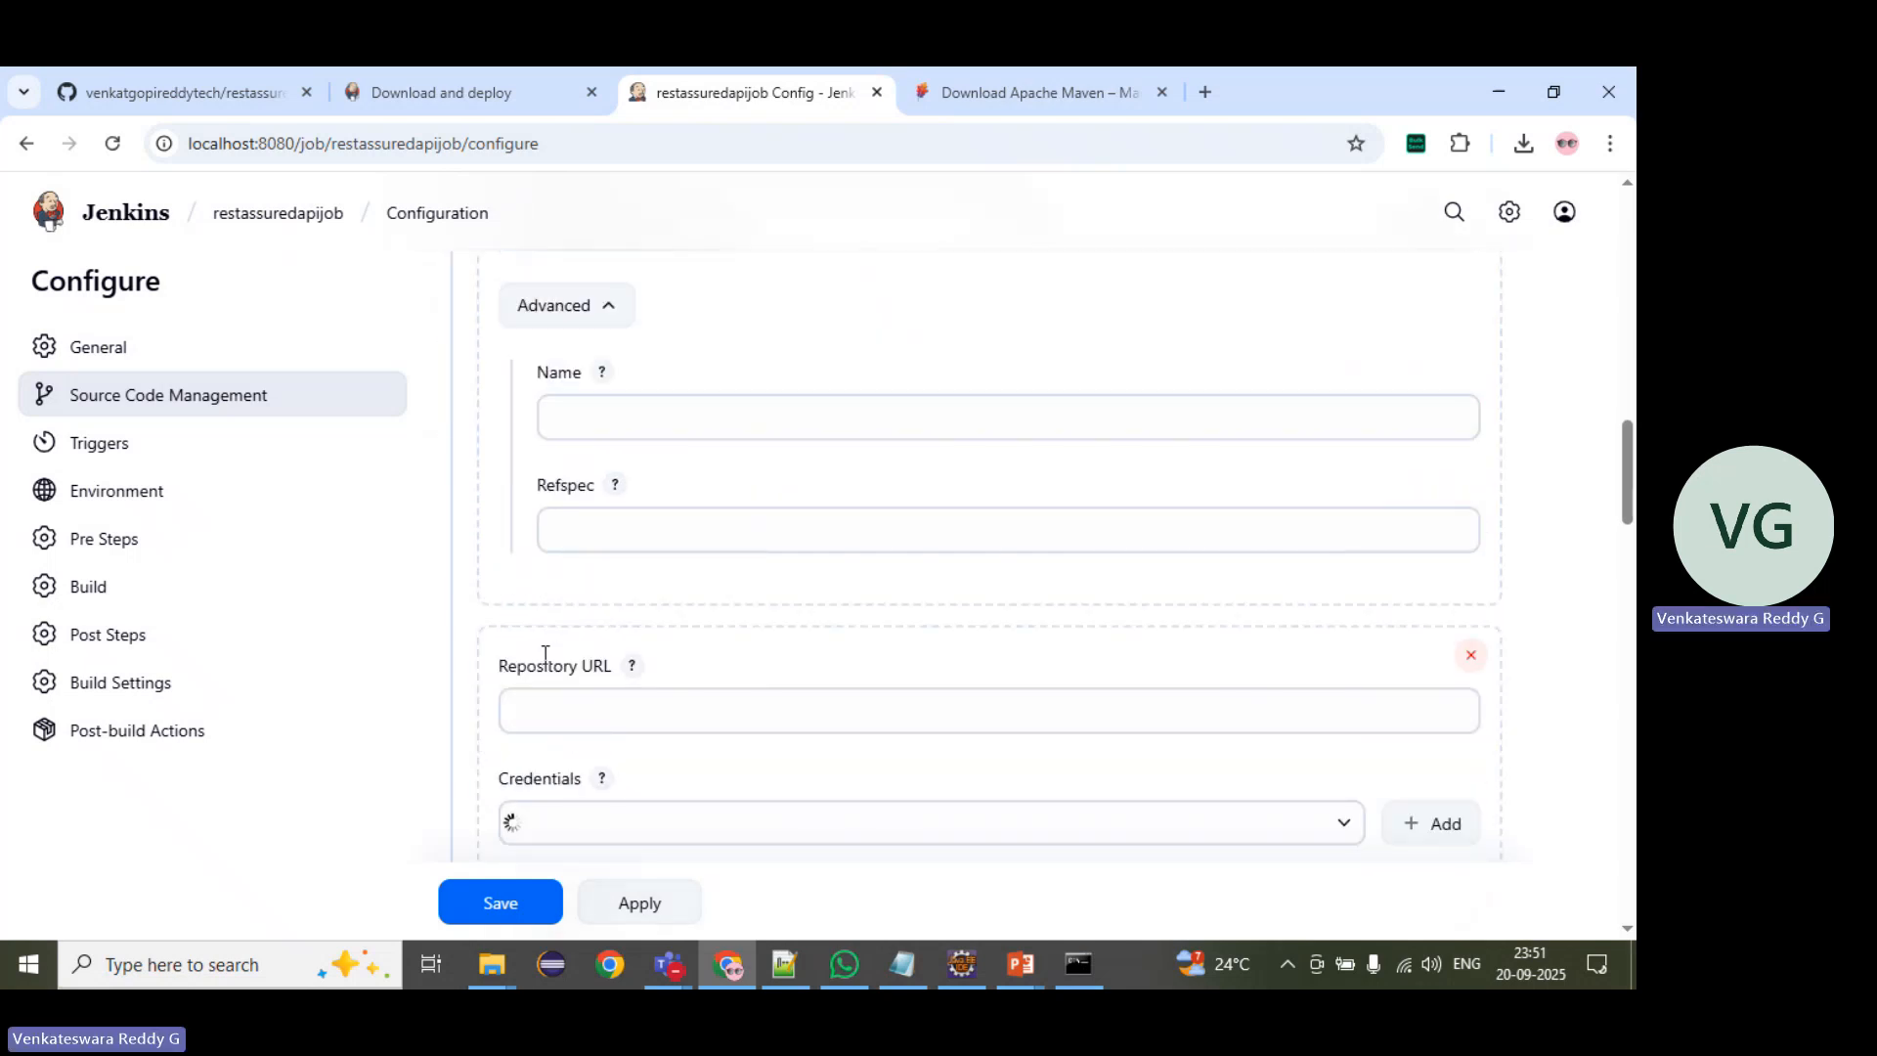
scroll(545, 655, down, 2)
scroll(545, 655, down, 1)
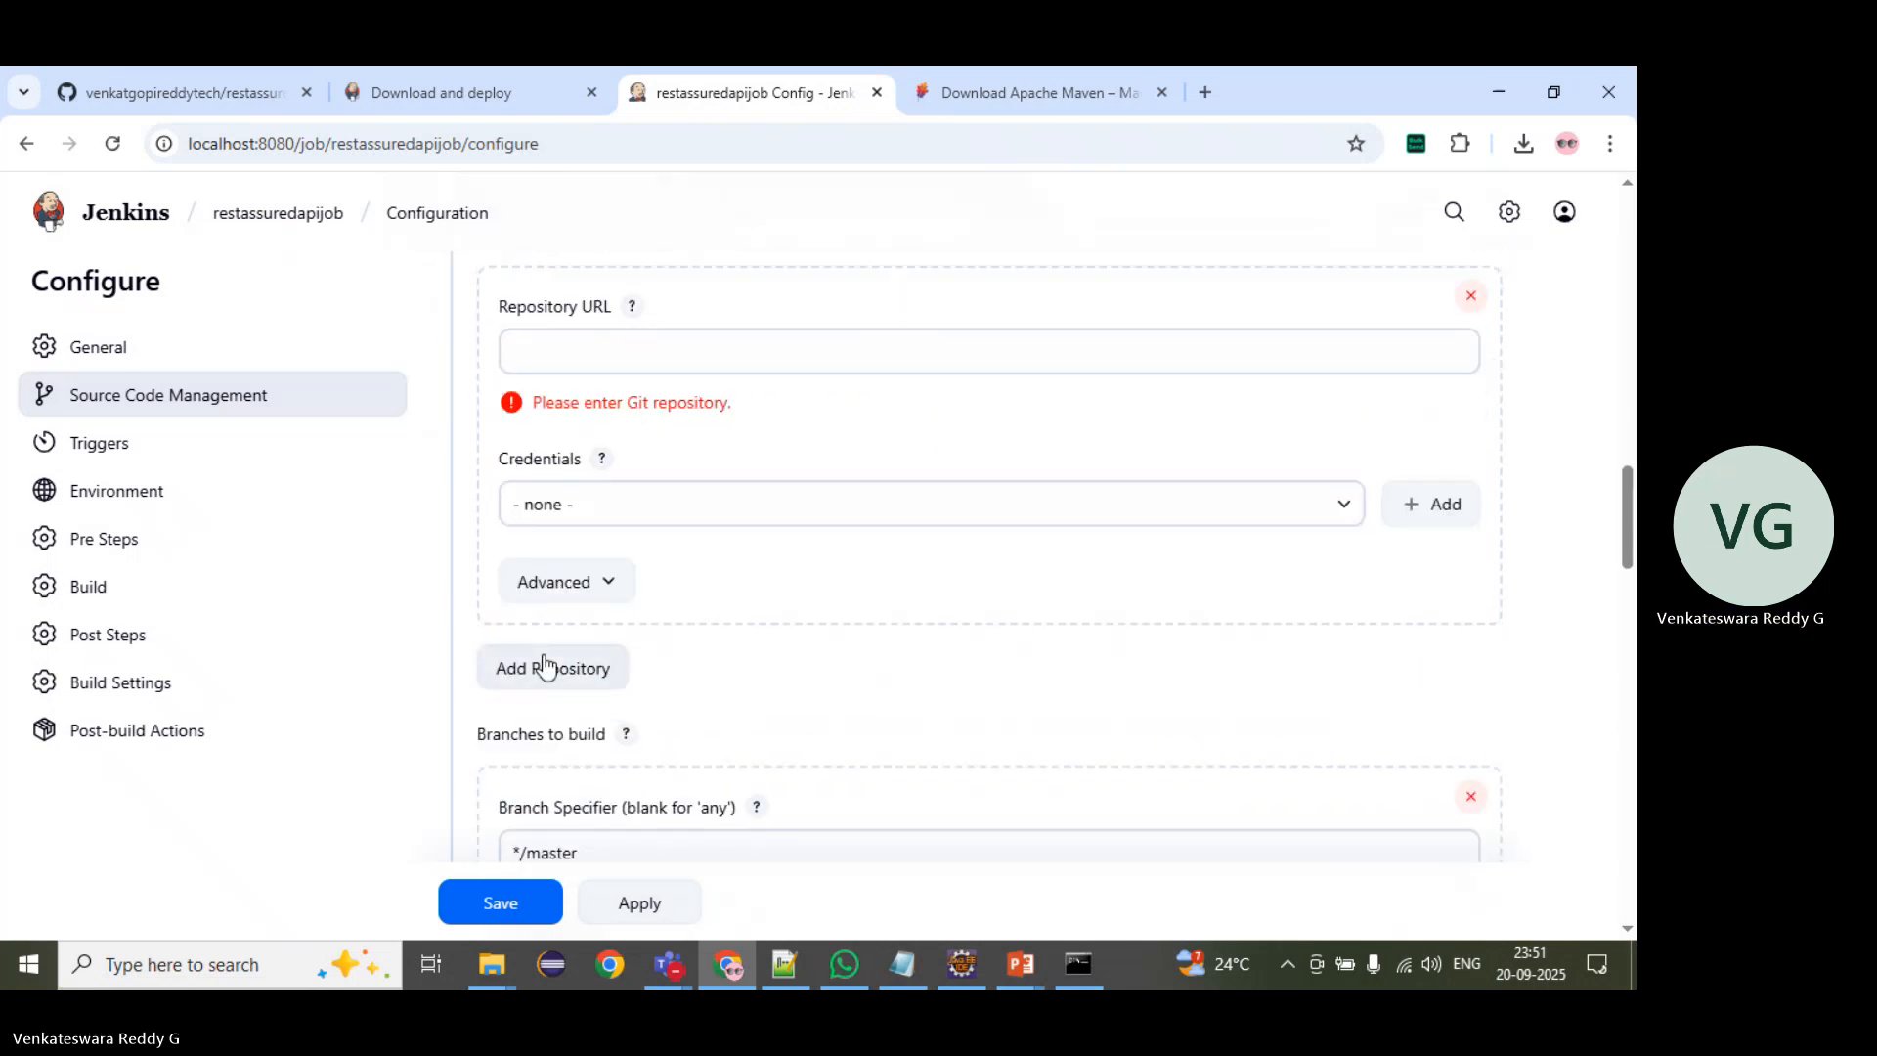
scroll(540, 661, up, 2)
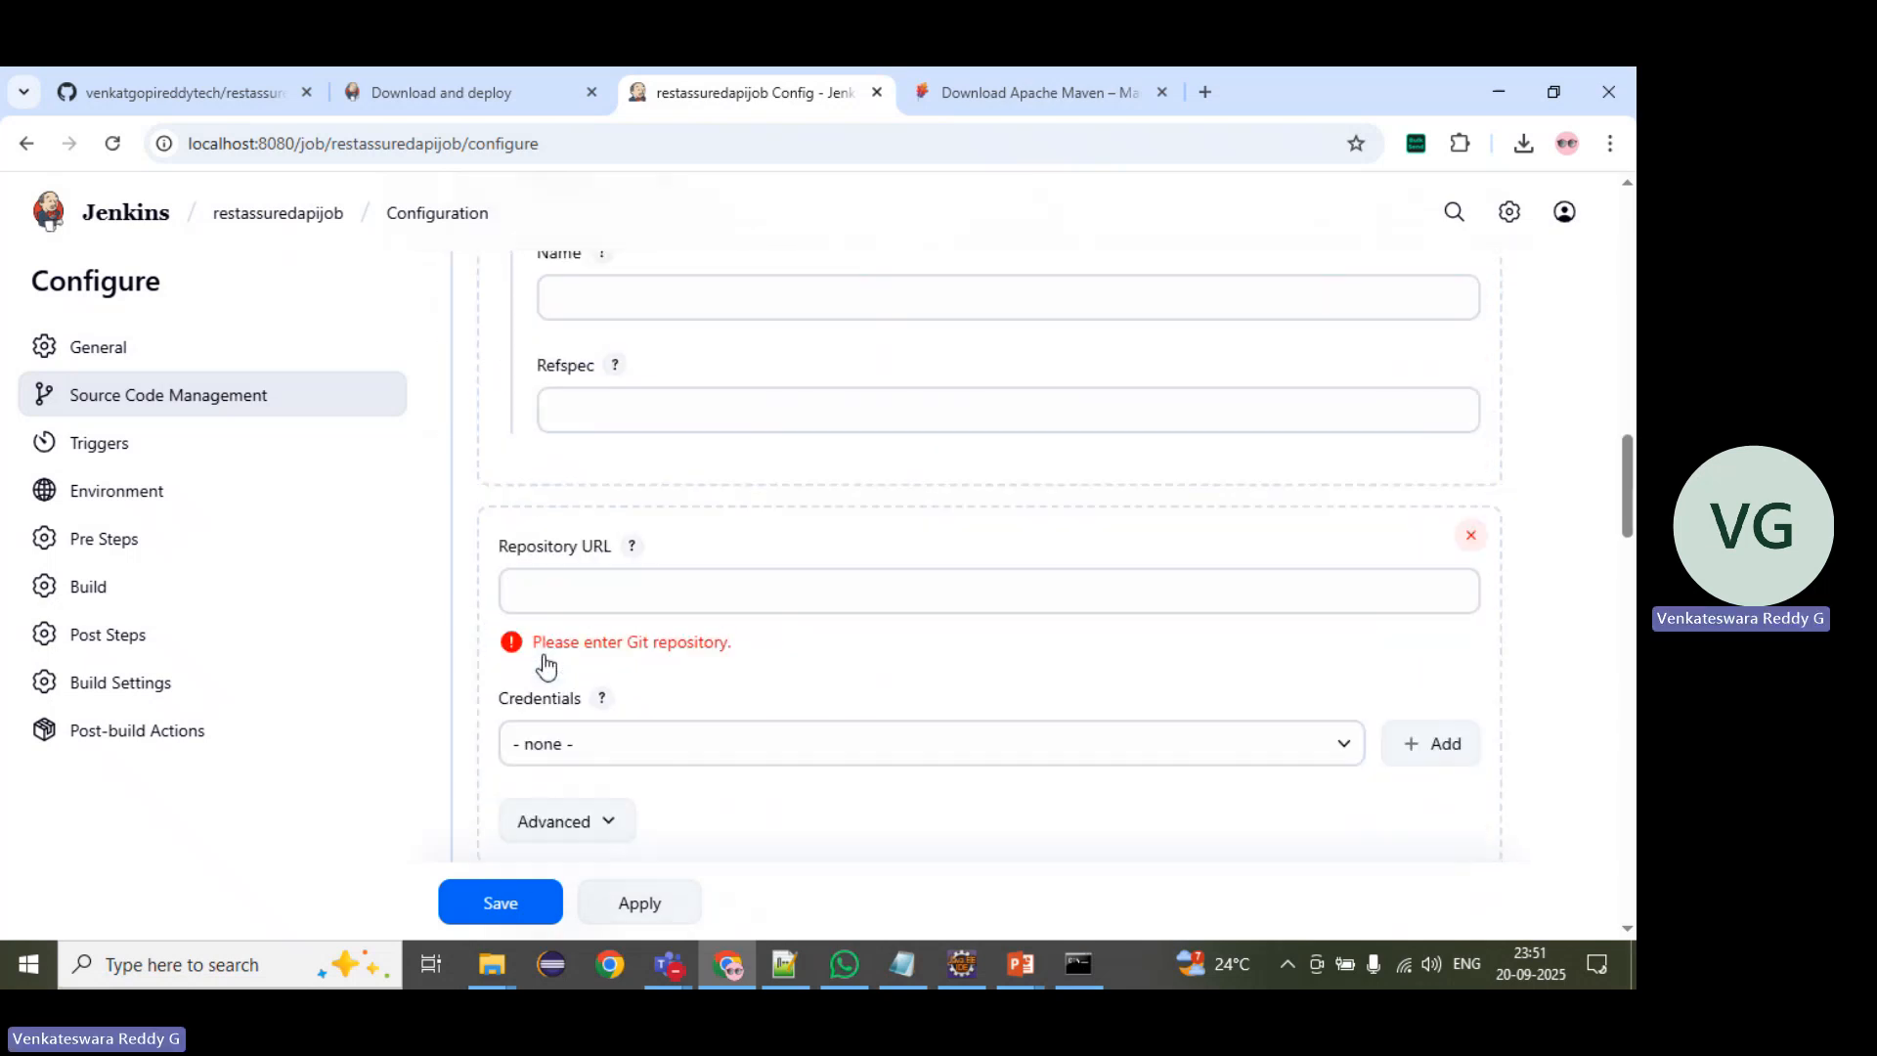
click(1469, 530)
scroll(578, 391, up, 3)
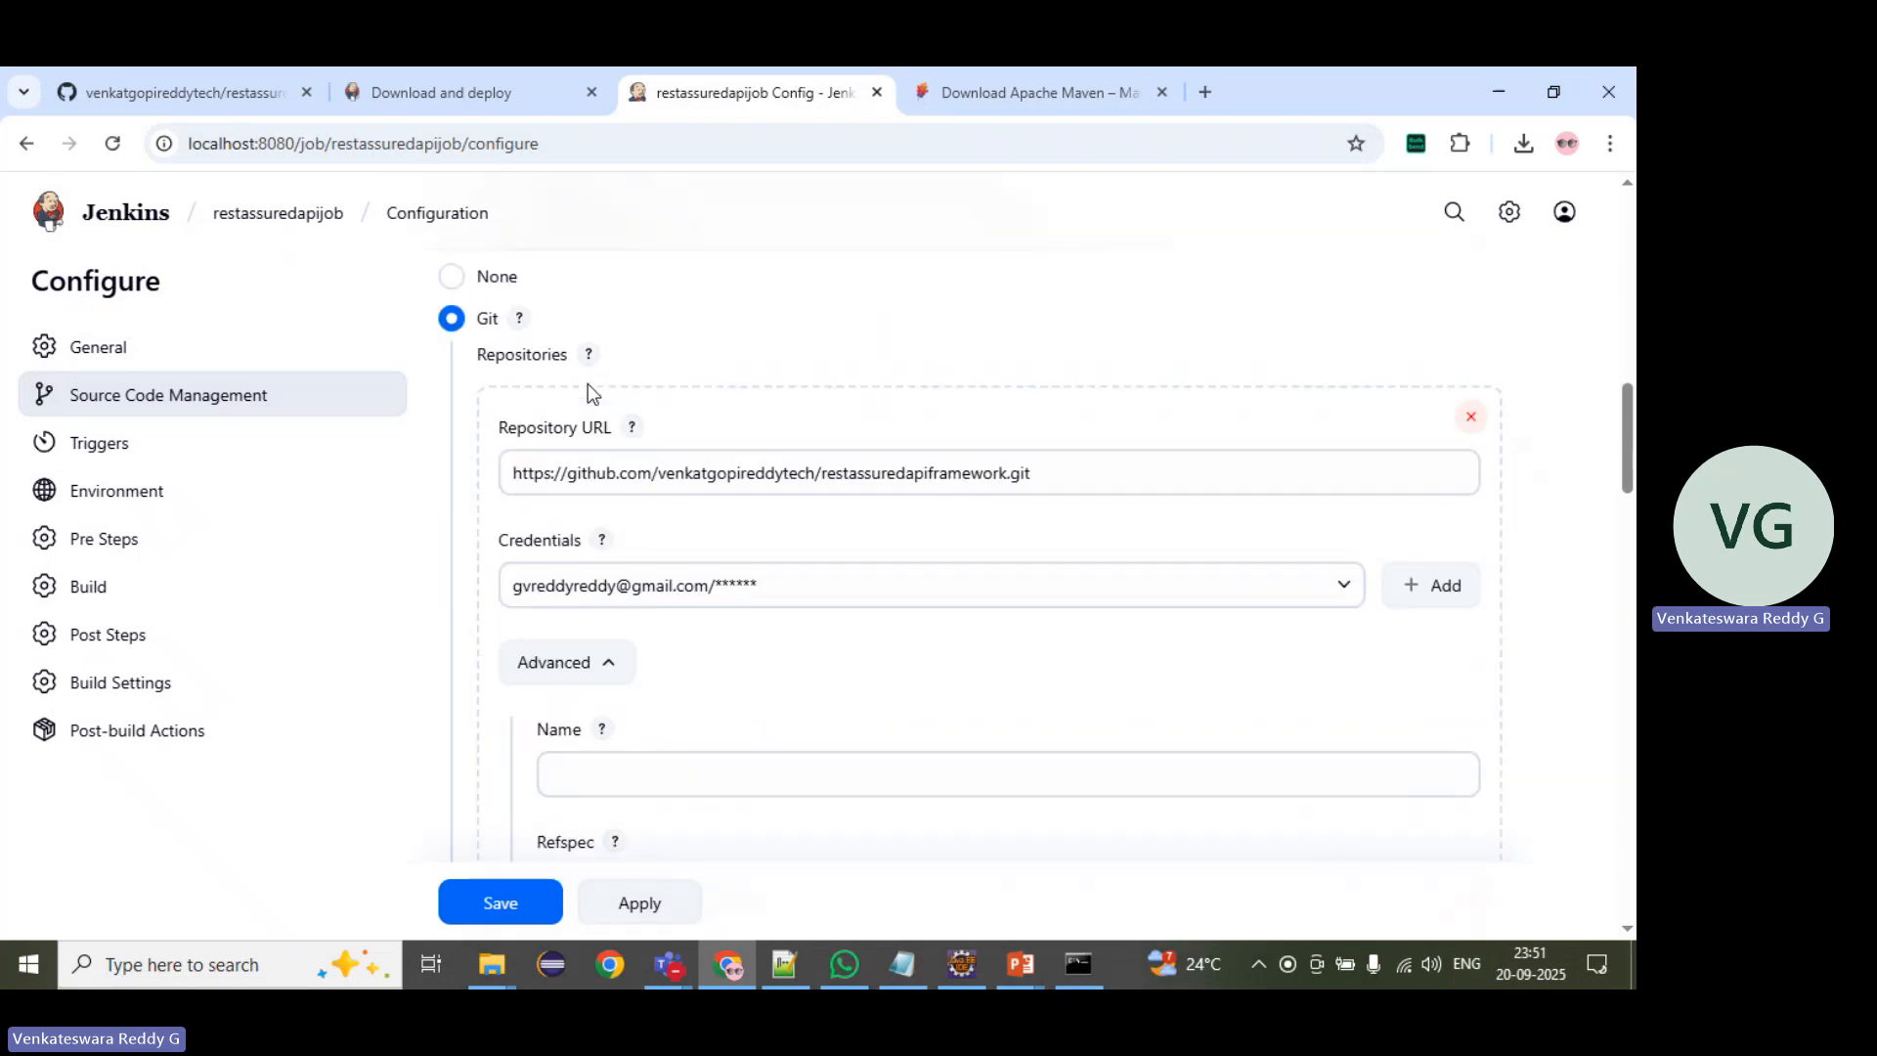
Step: Check the job's branch specifier against the branch list of the restassuredapiframework repository on GitHub
scroll(560, 508, down, 8)
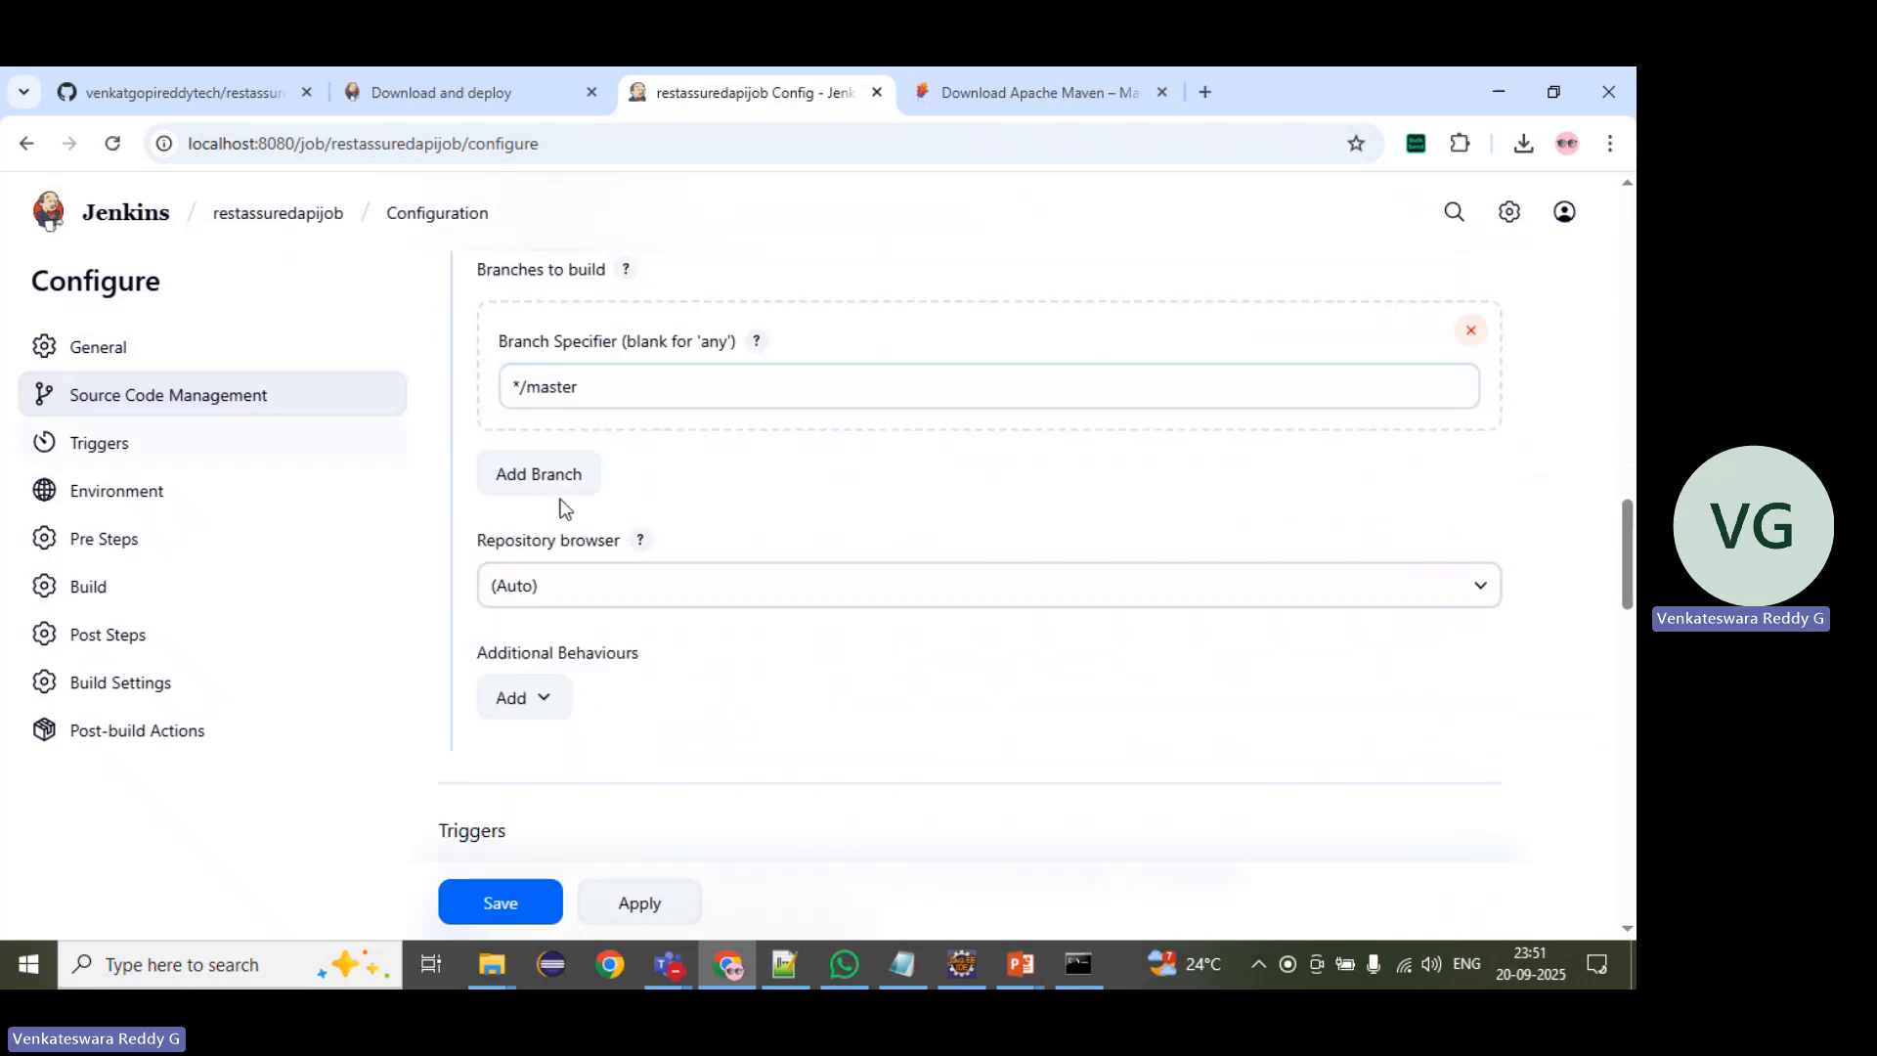
scroll(554, 453, up, 1)
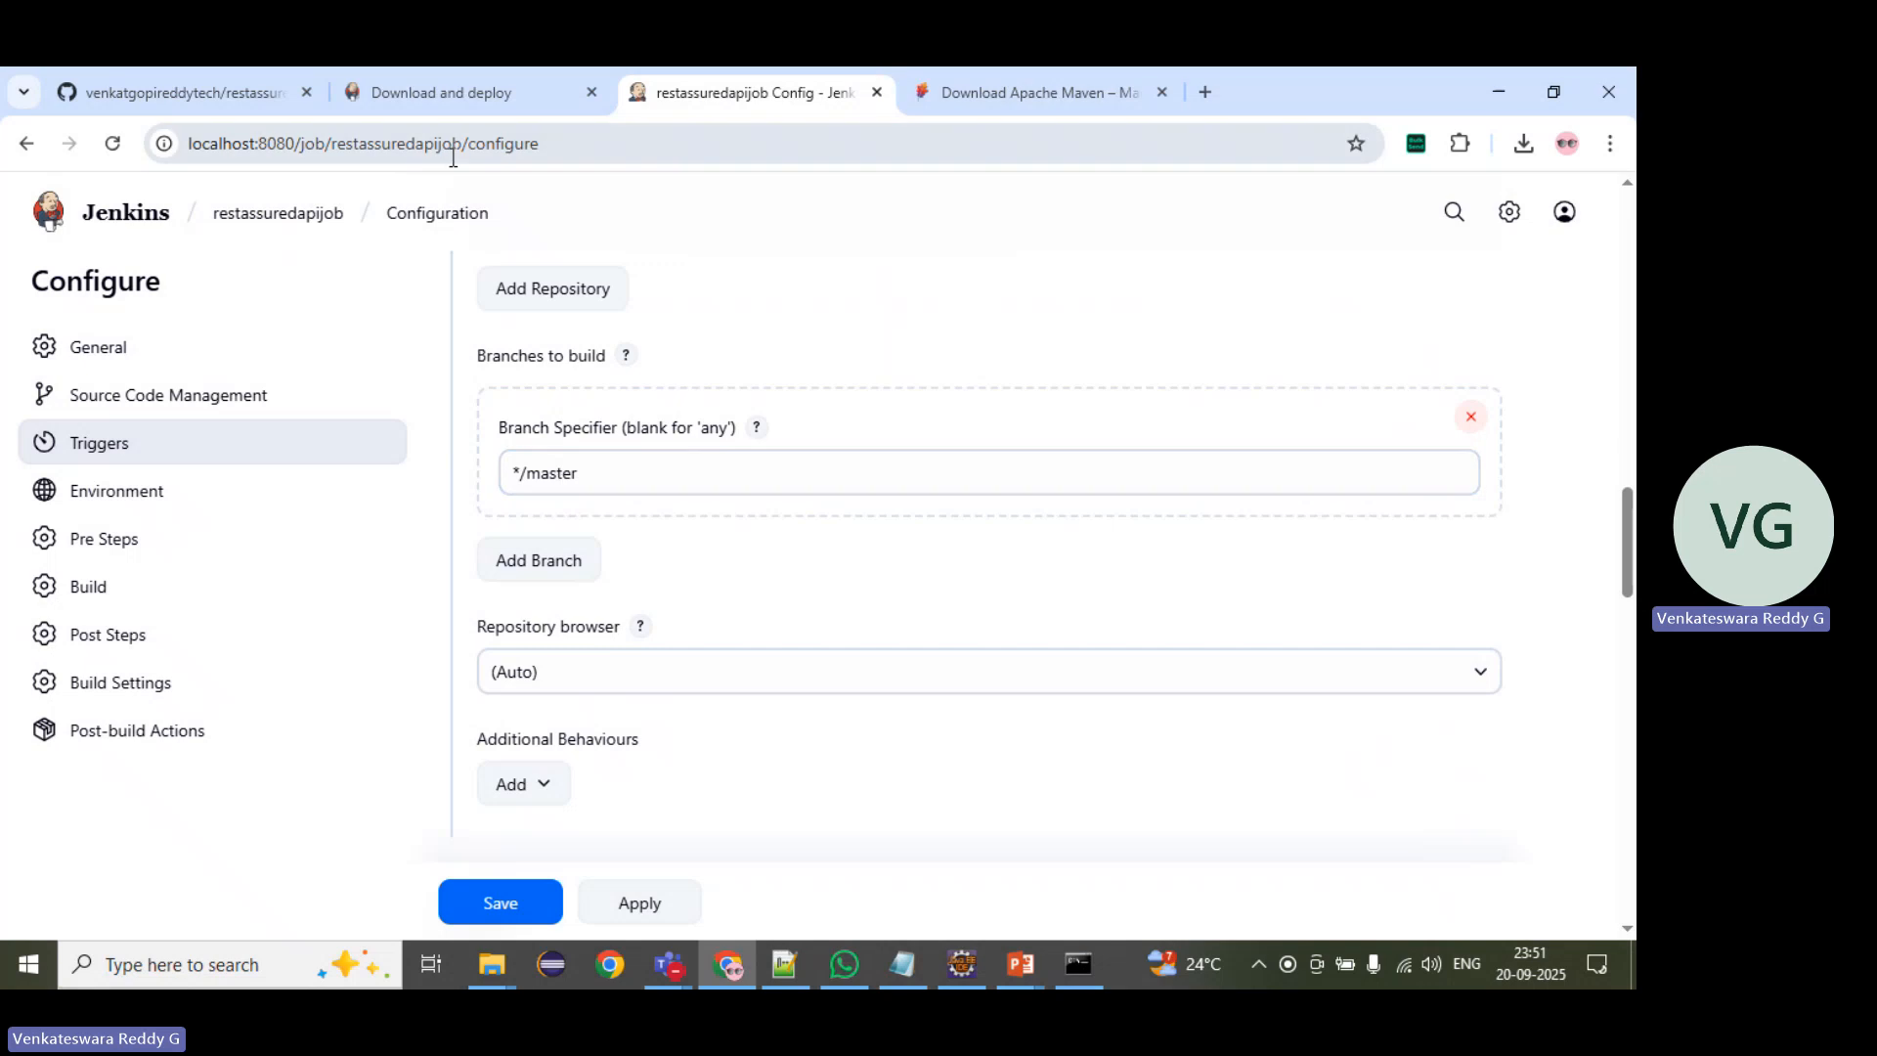
click(239, 79)
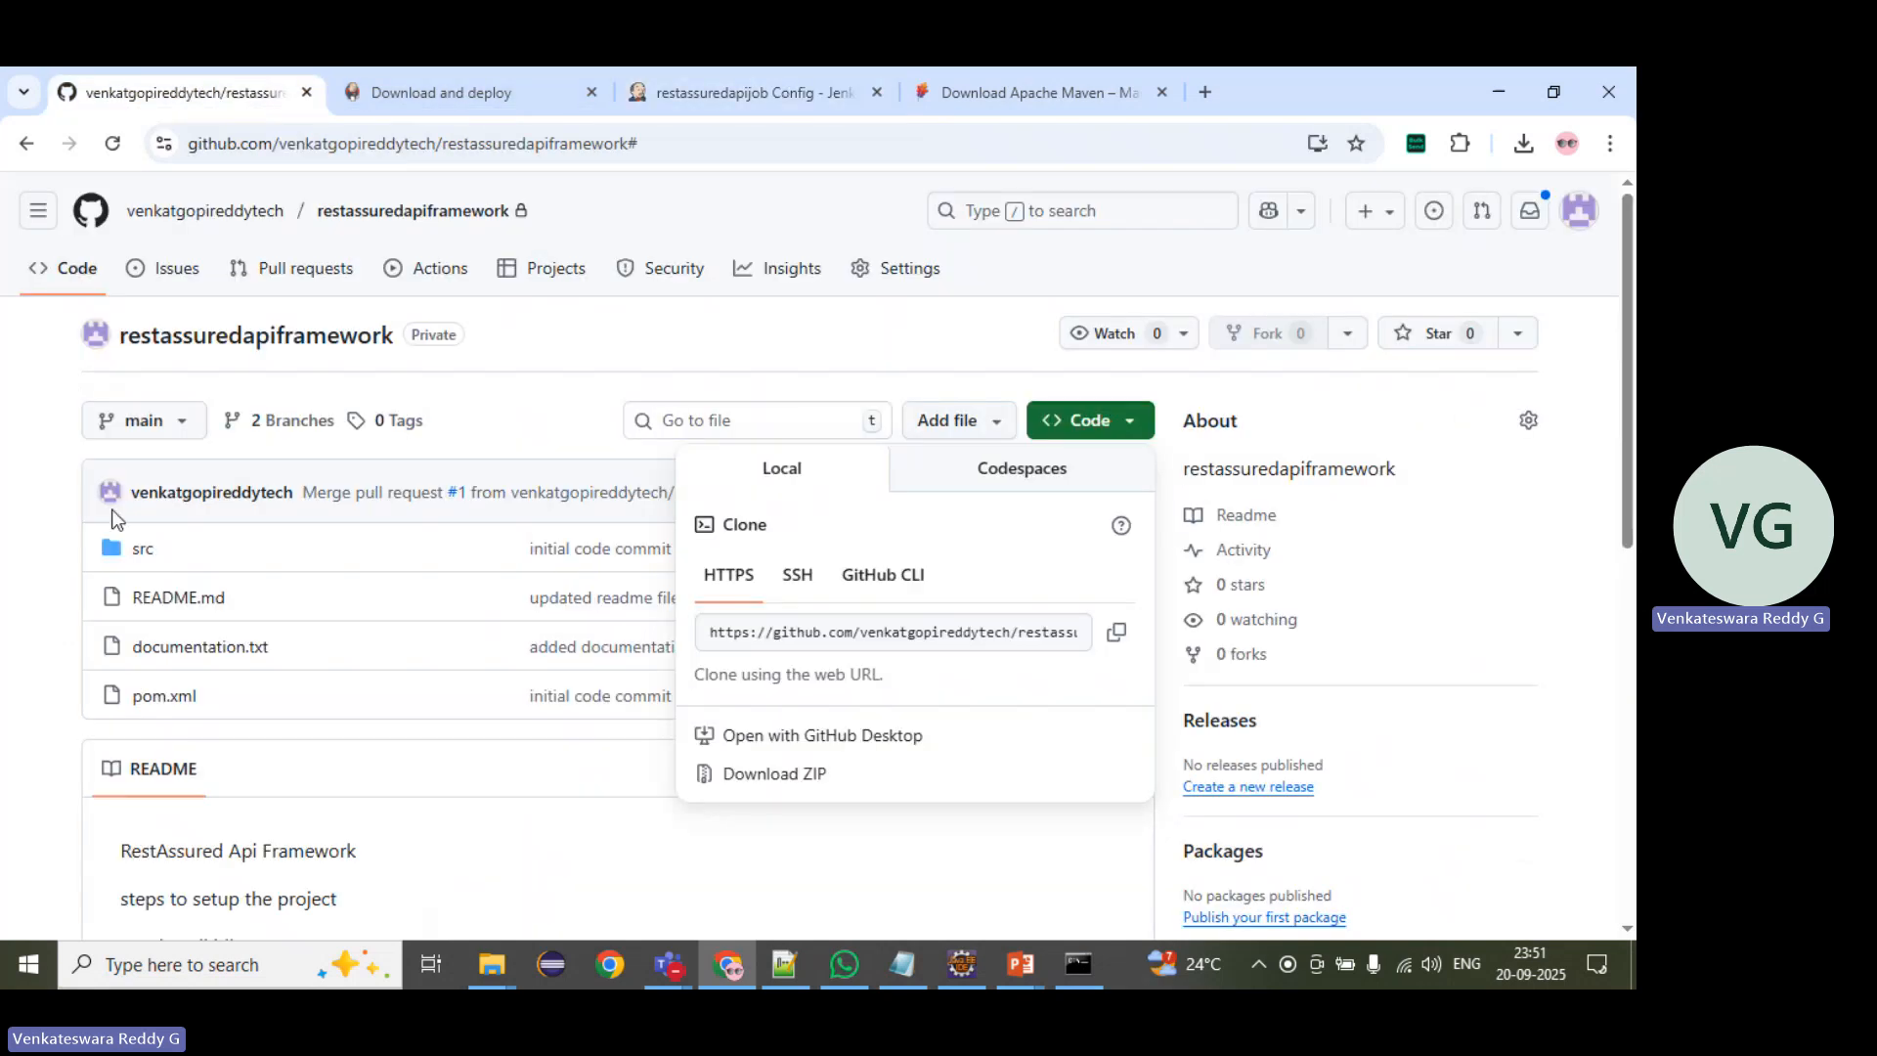
click(168, 436)
click(168, 436)
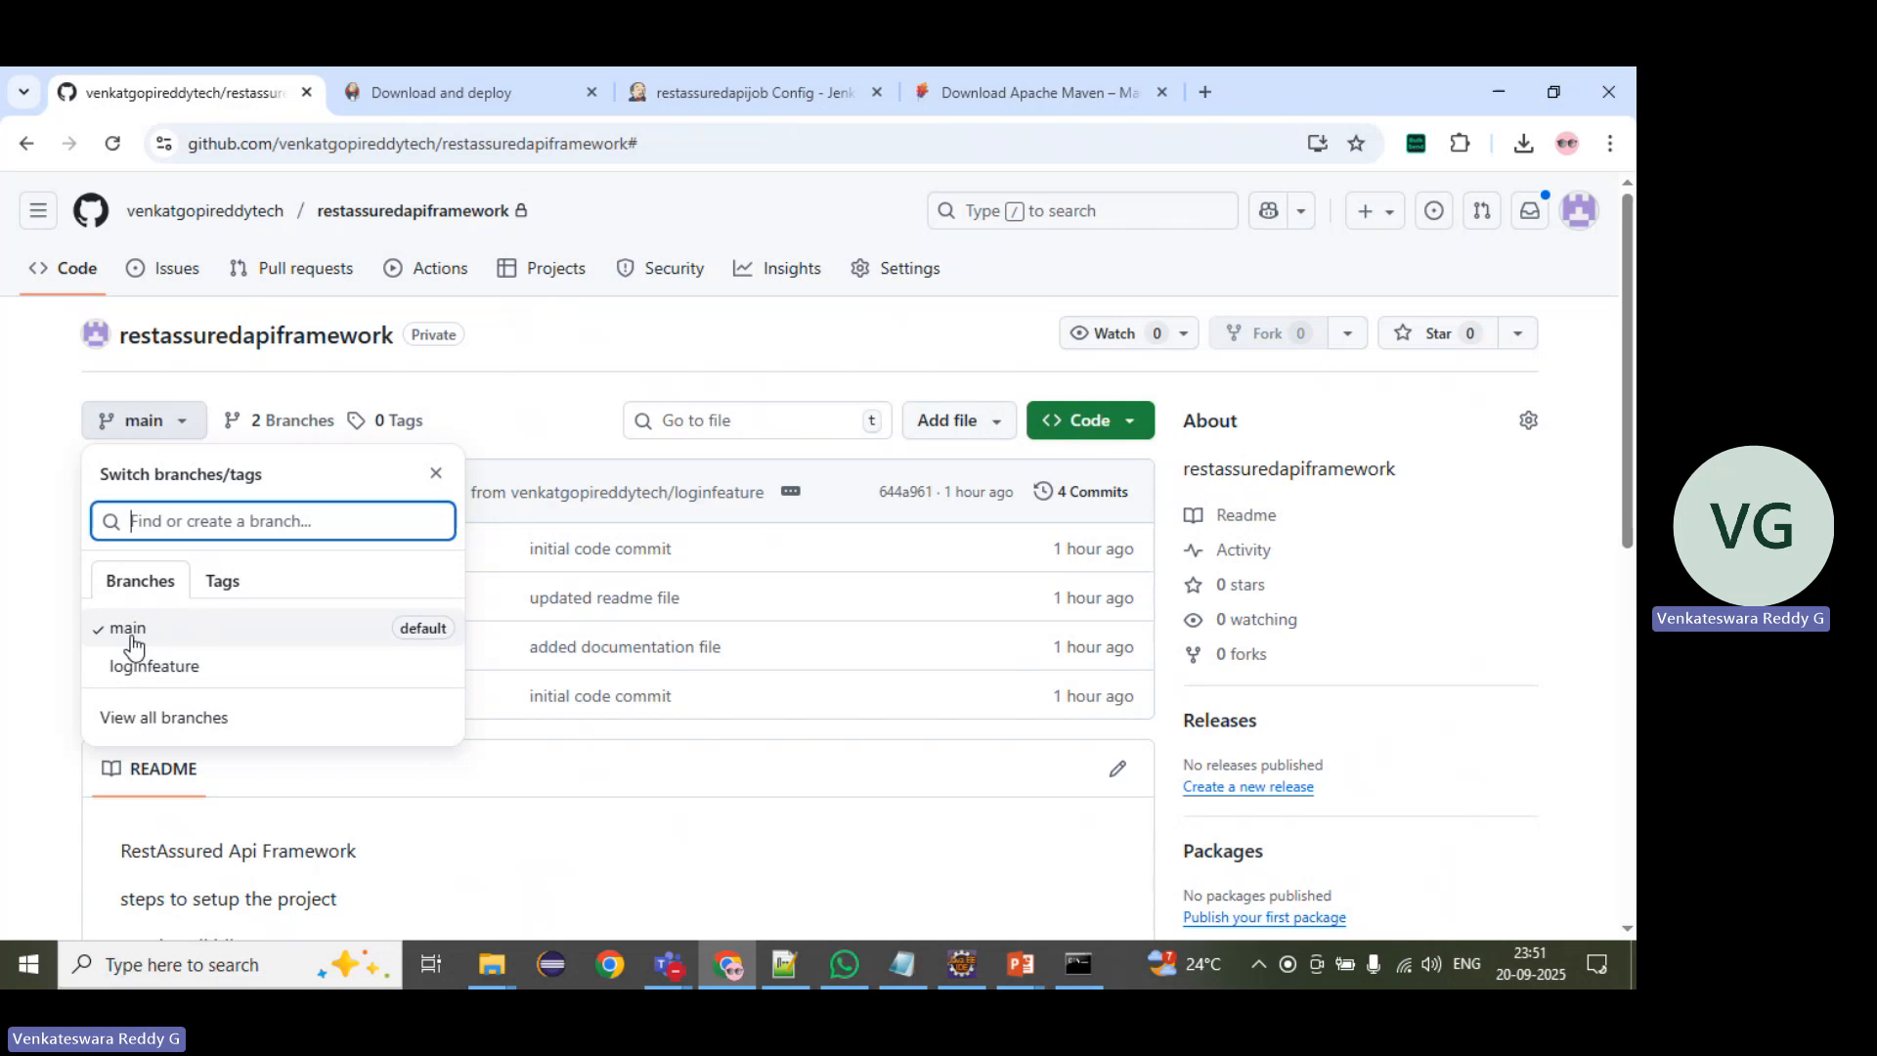
Step: Return to the Jenkins job configuration and set the branch specifier to */main
click(768, 98)
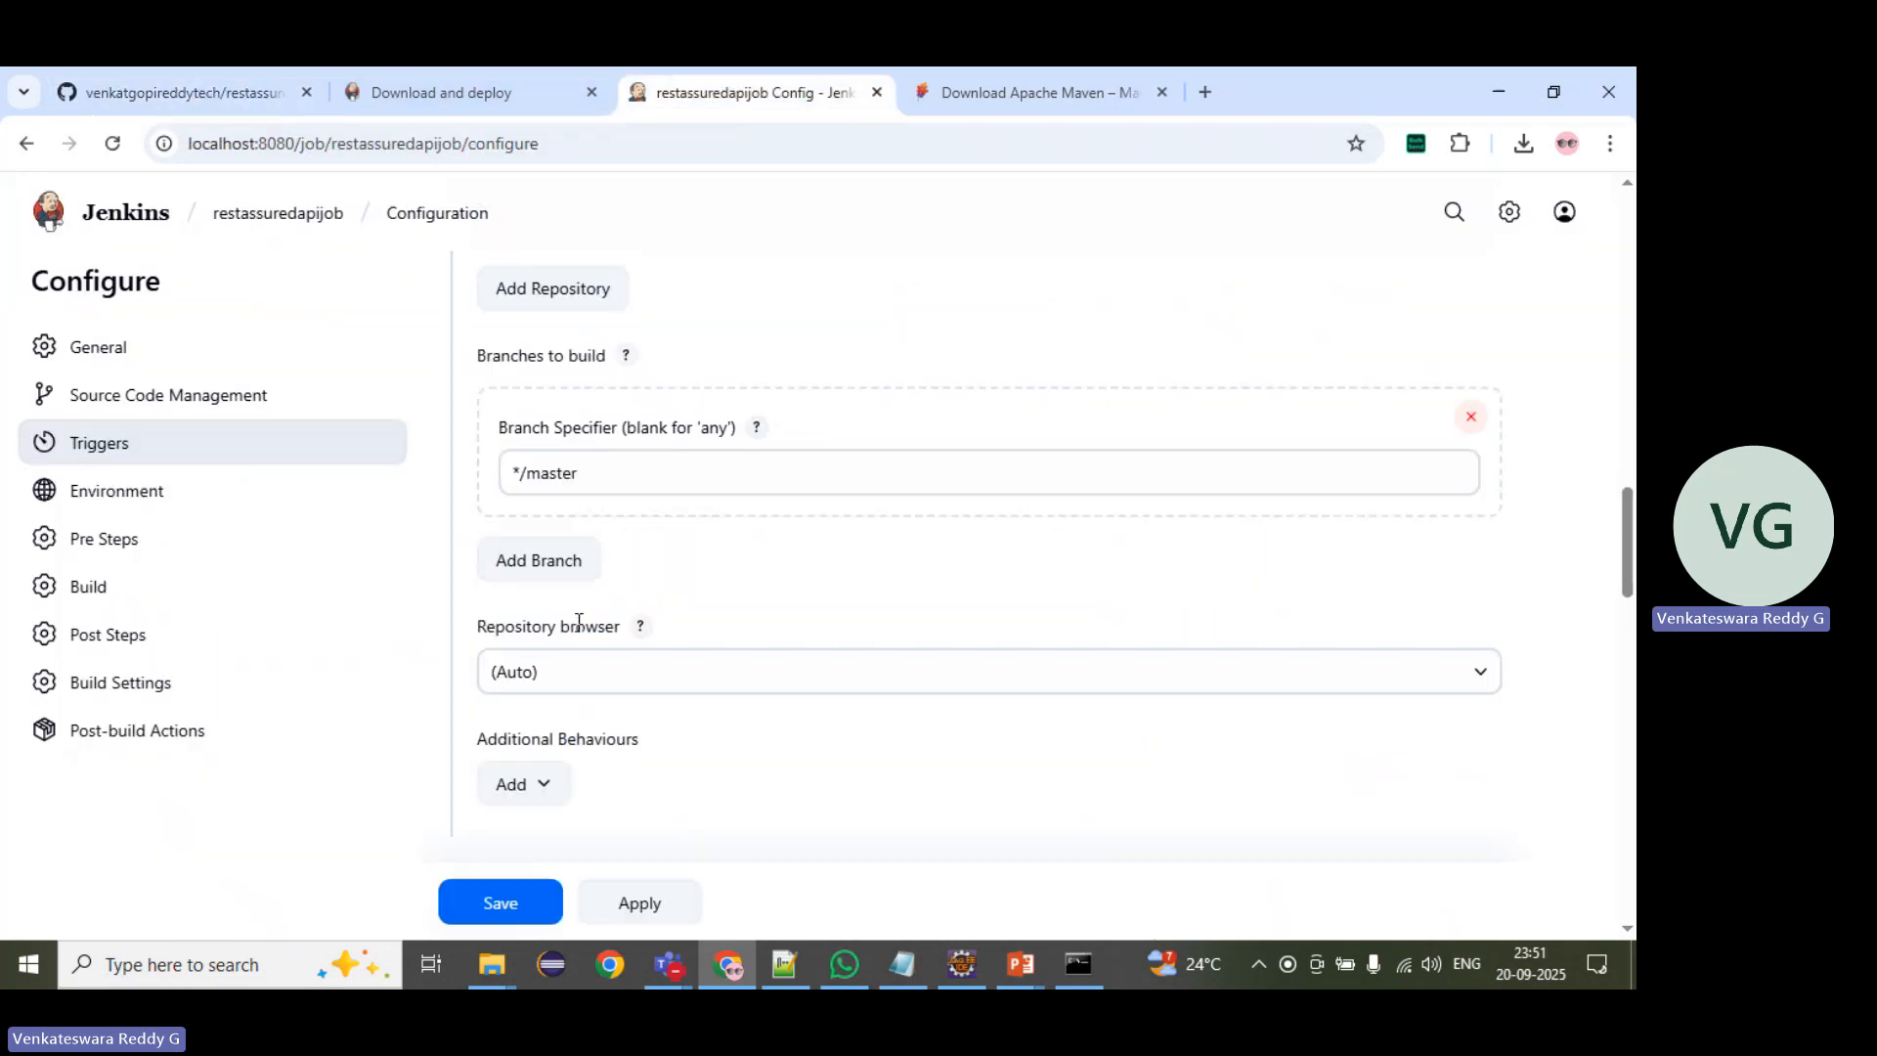
double_click(549, 471)
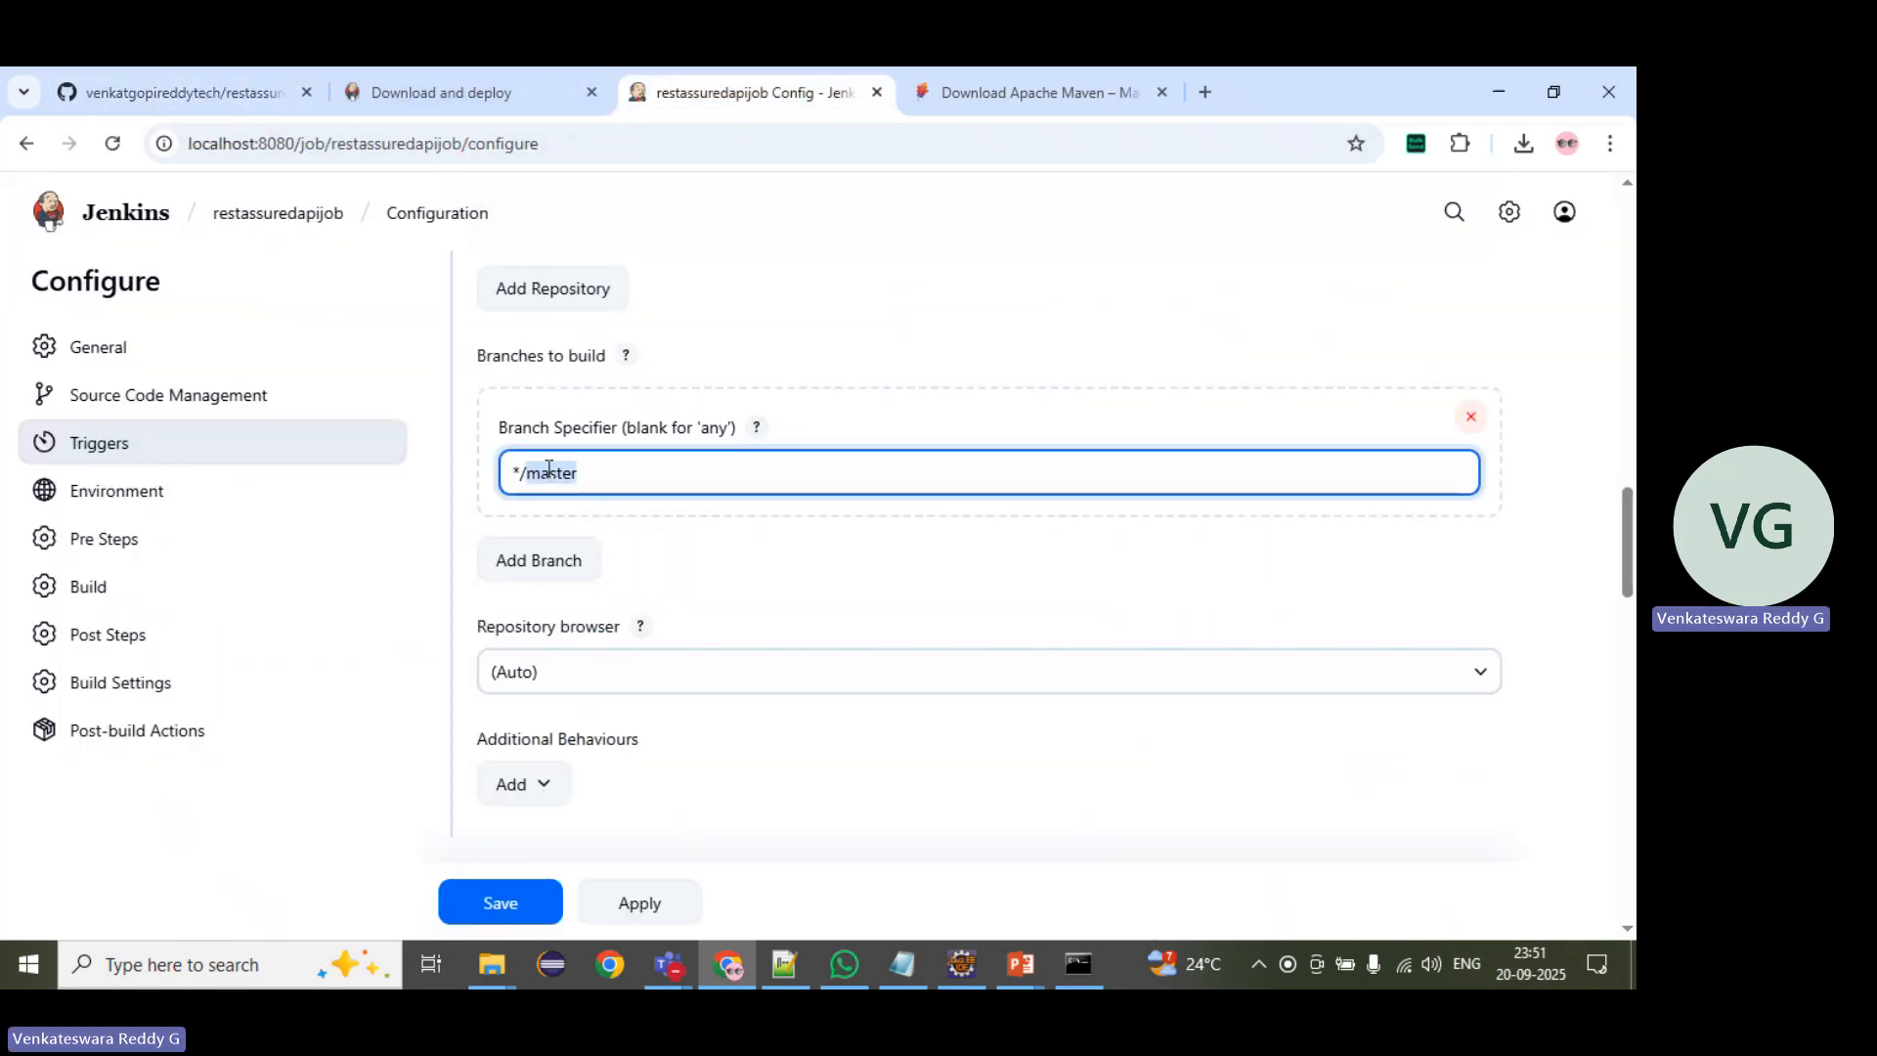
text(main)
Step: Enable the environment option that deletes the workspace before the build starts
scroll(733, 570, down, 3)
scroll(733, 570, down, 1)
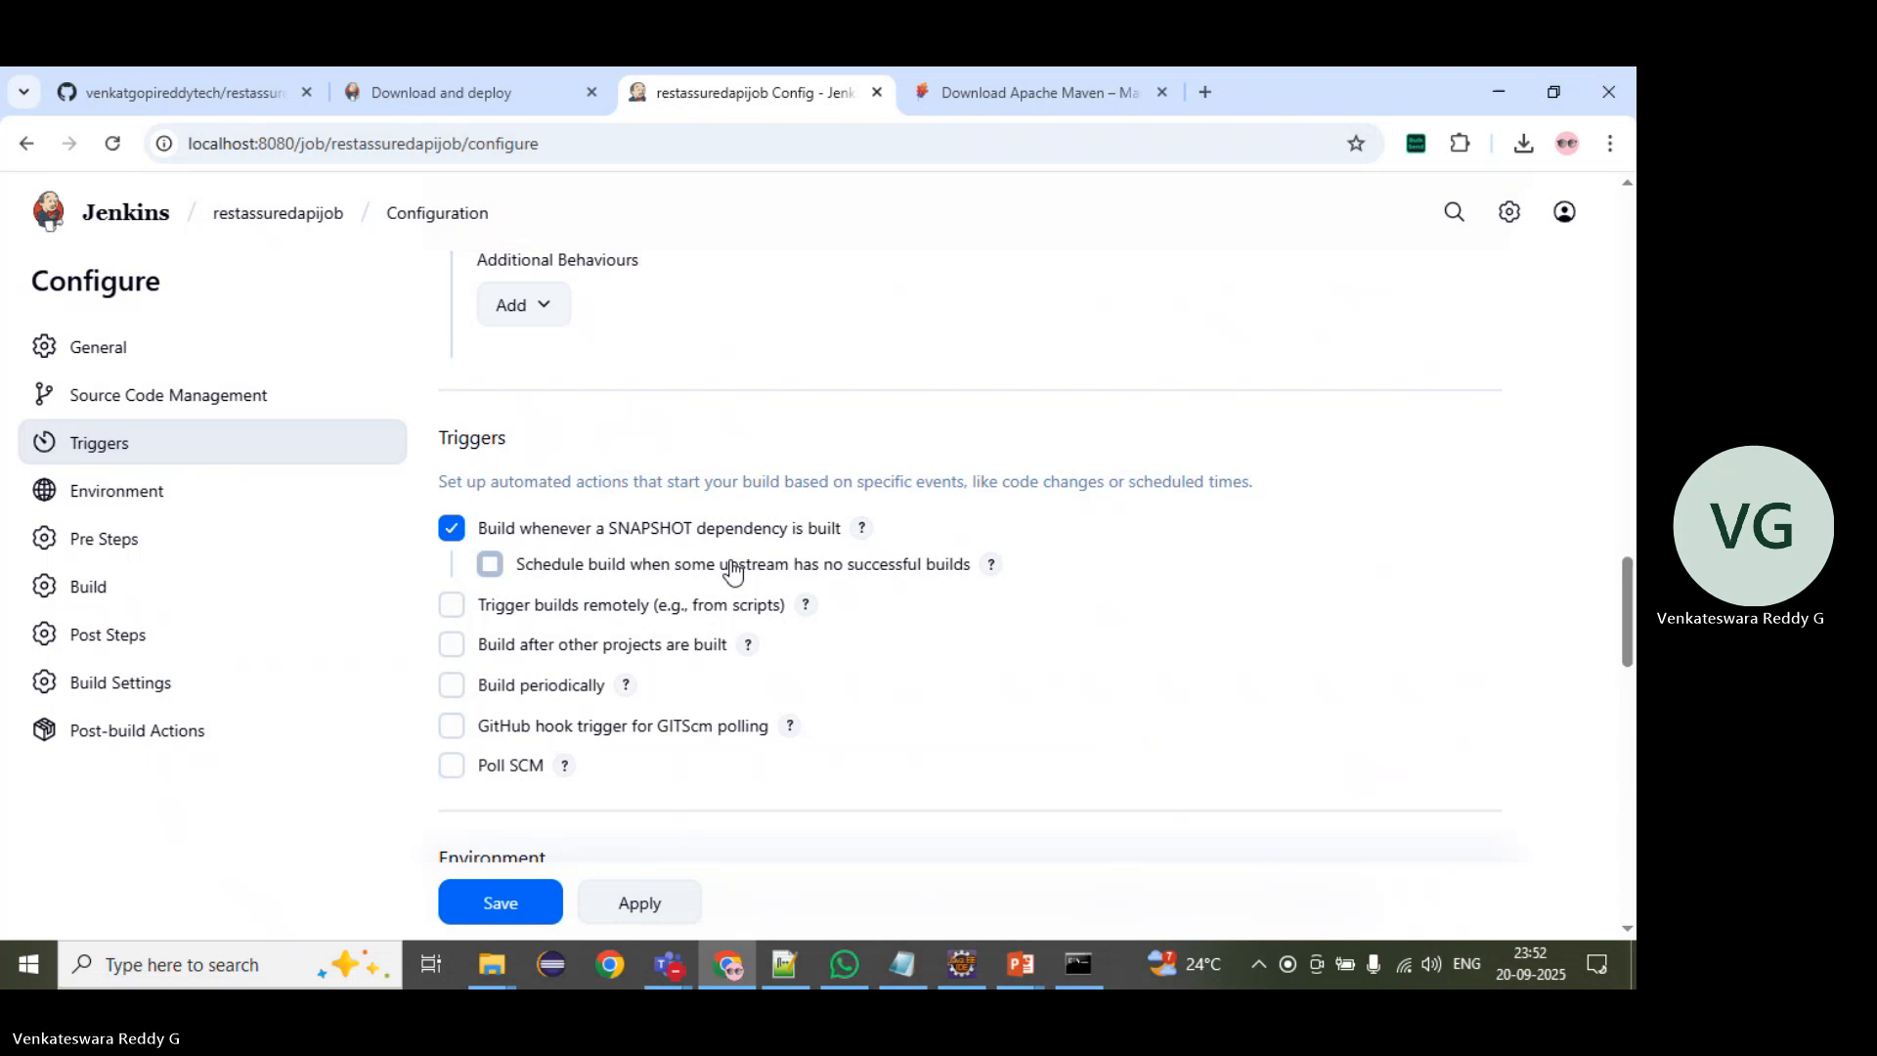
scroll(733, 570, down, 2)
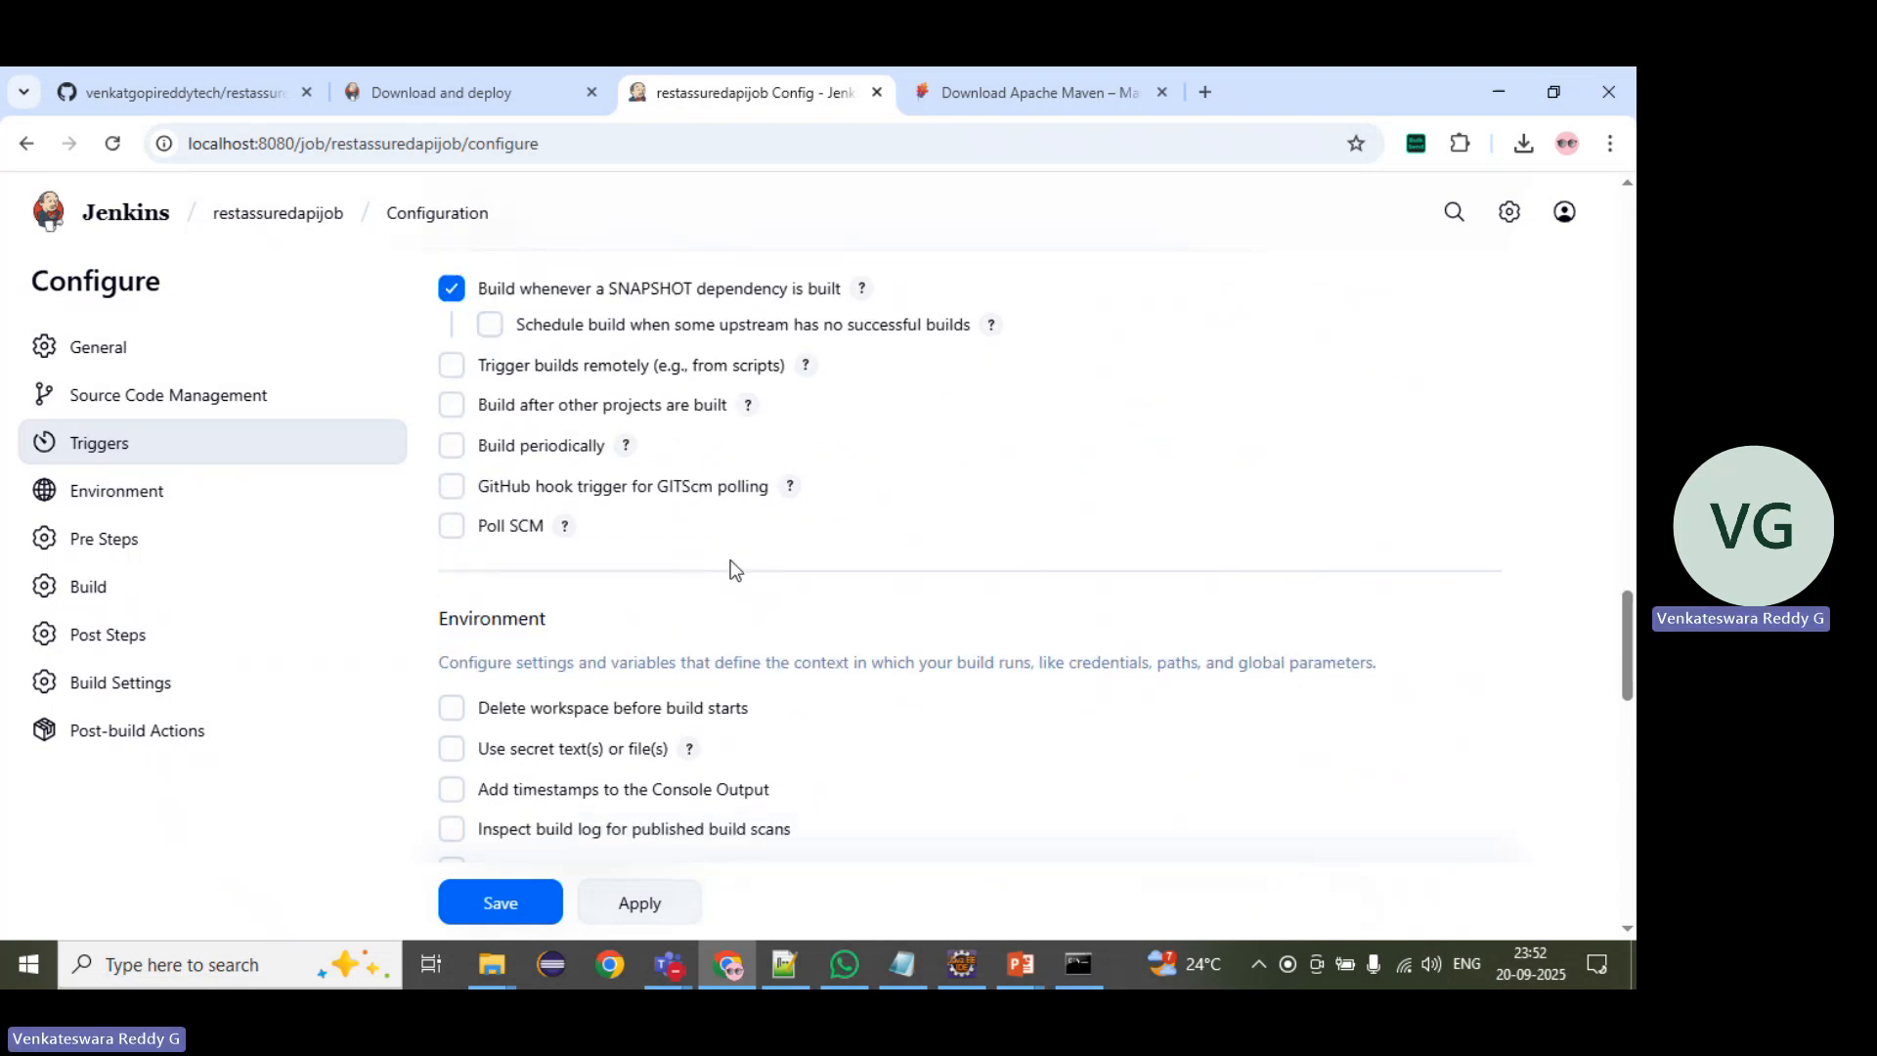
scroll(734, 570, down, 1)
click(448, 586)
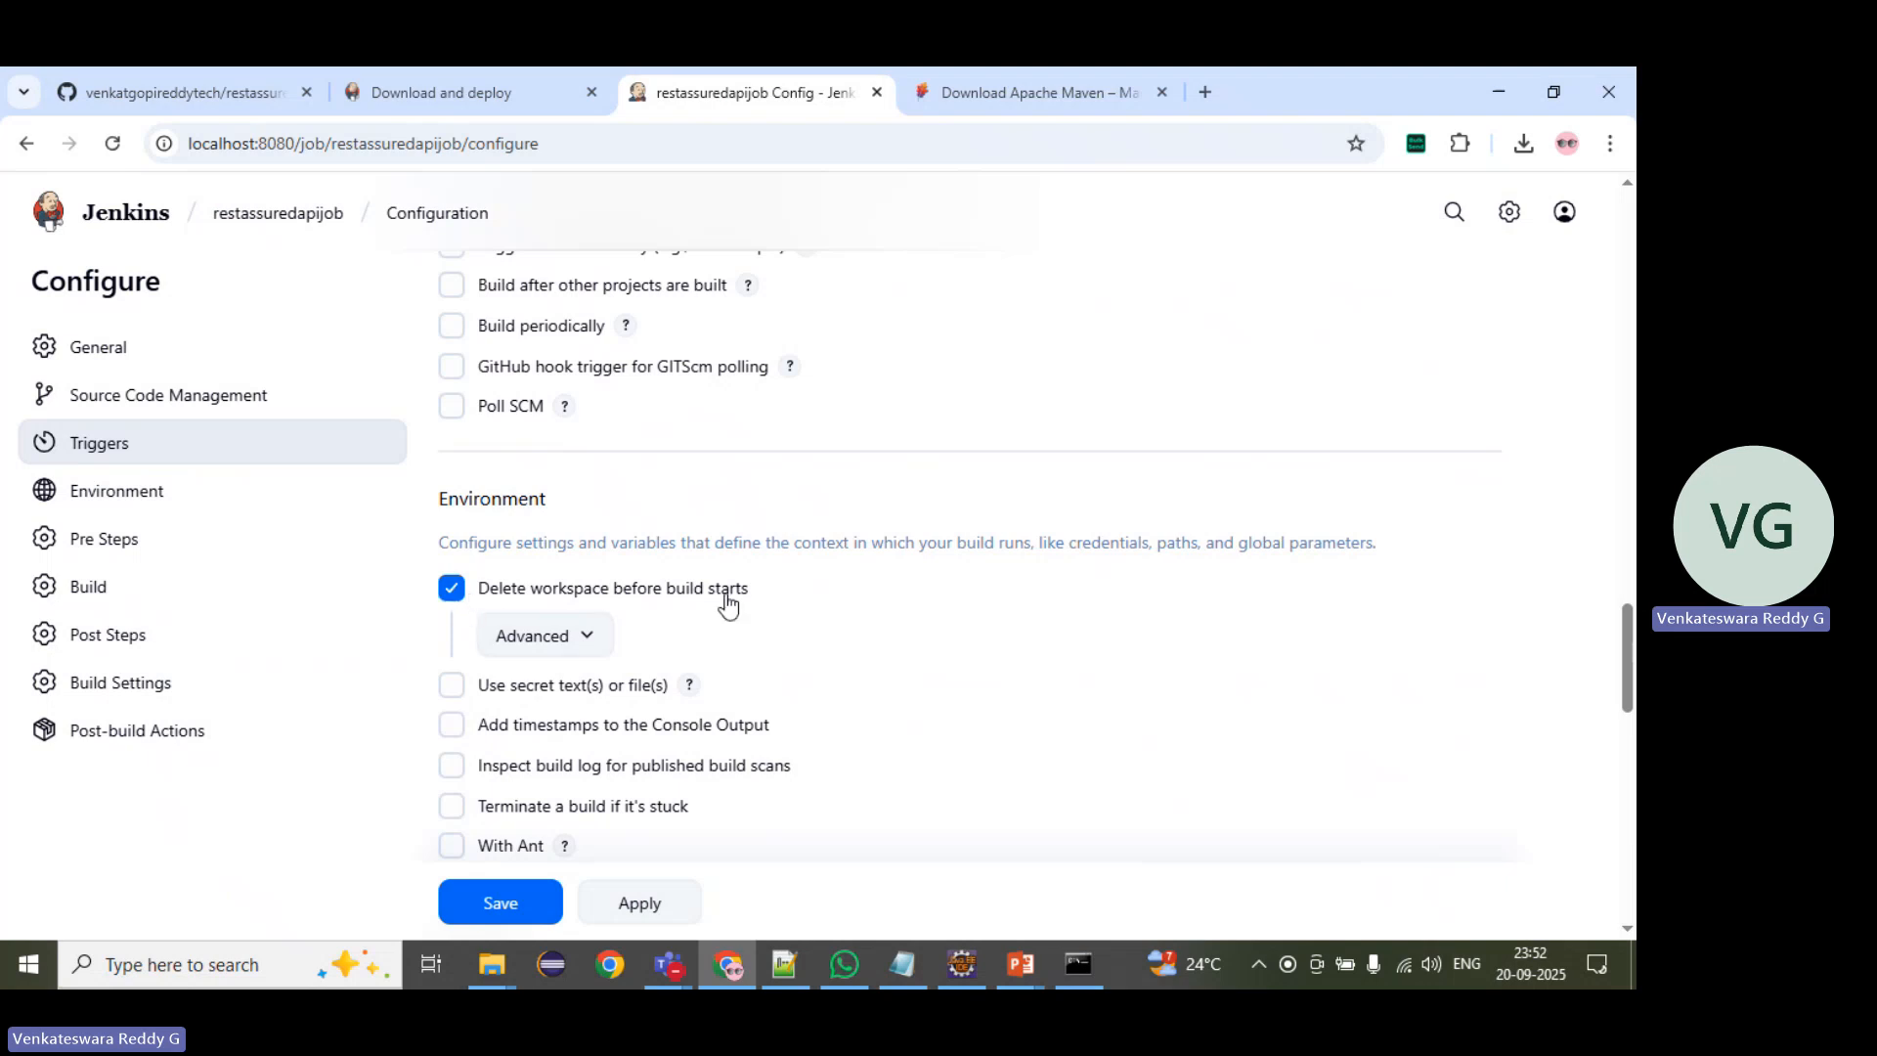
Step: Open the empty Goals and options field of the pom.xml build for editing
scroll(959, 607, down, 3)
scroll(965, 602, down, 4)
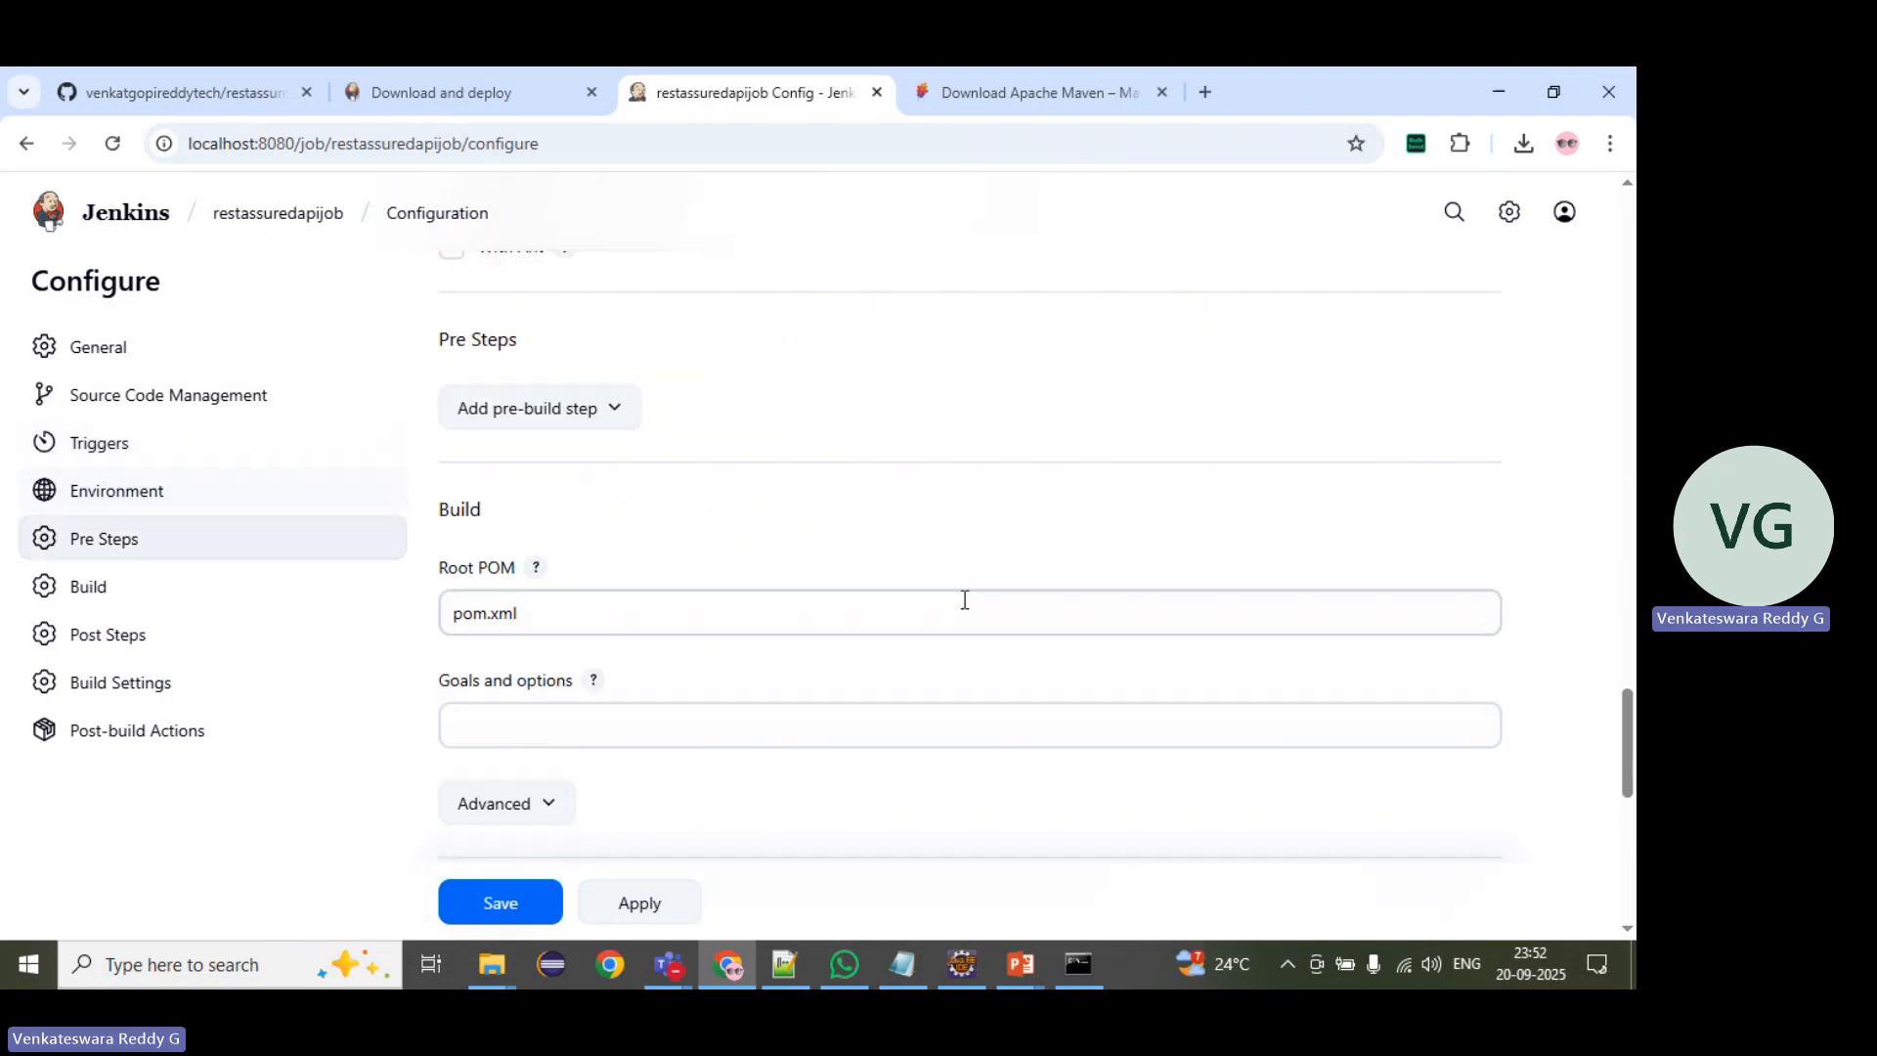
scroll(717, 496, down, 1)
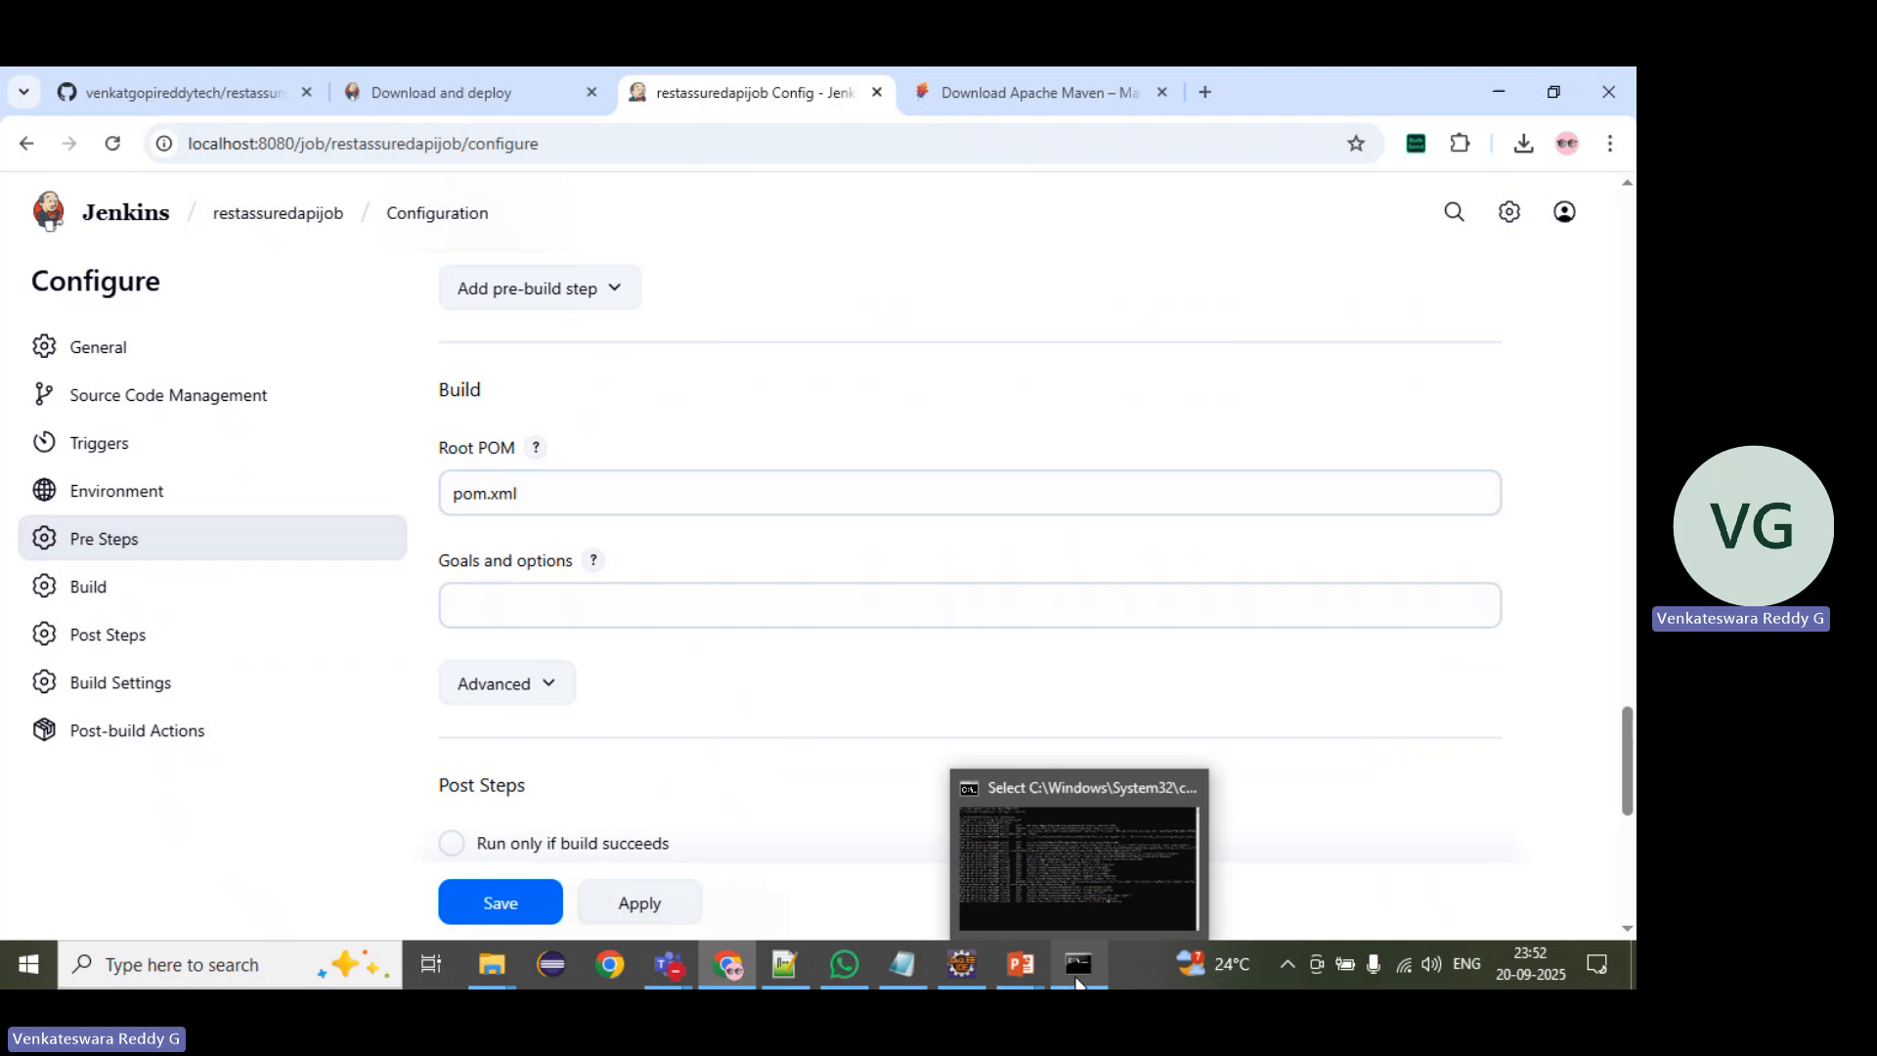
click(478, 610)
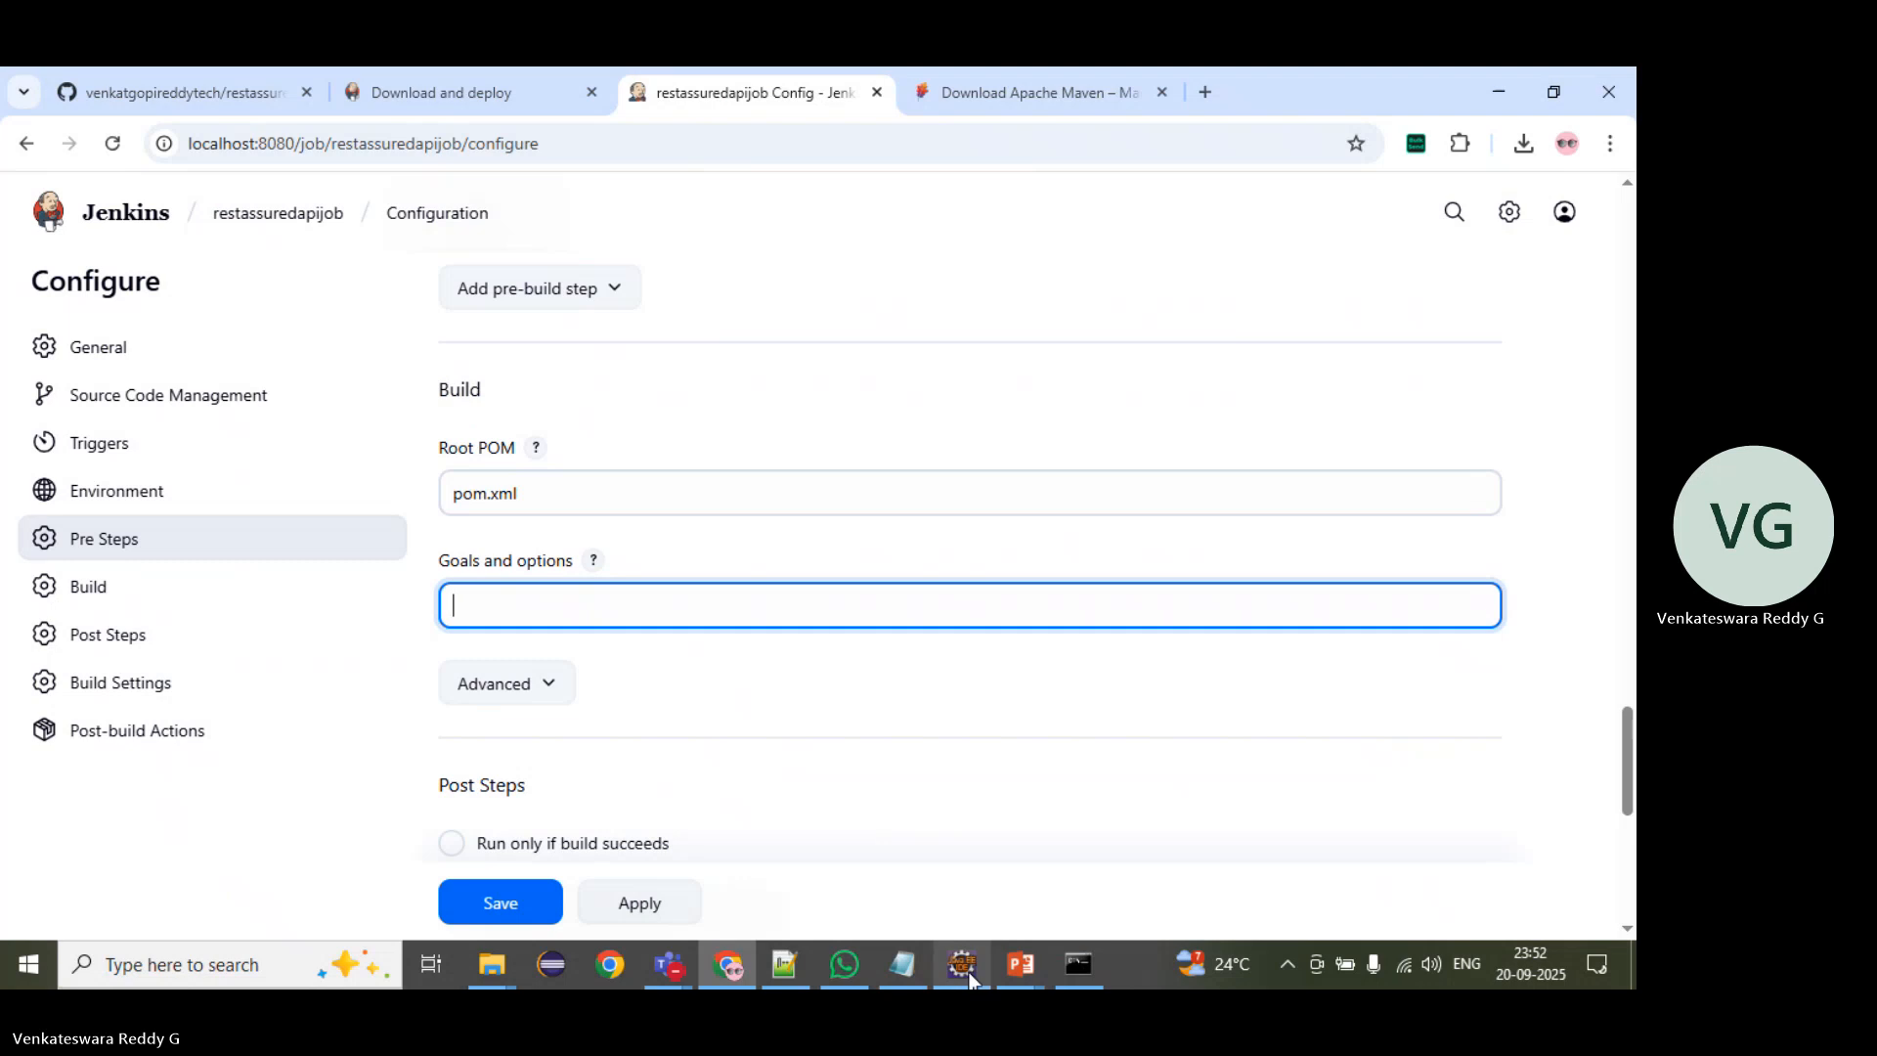
Step: Switch to Eclipse, collapse the expanded folders of the restassuredtraining project and open its pom.xml
click(949, 878)
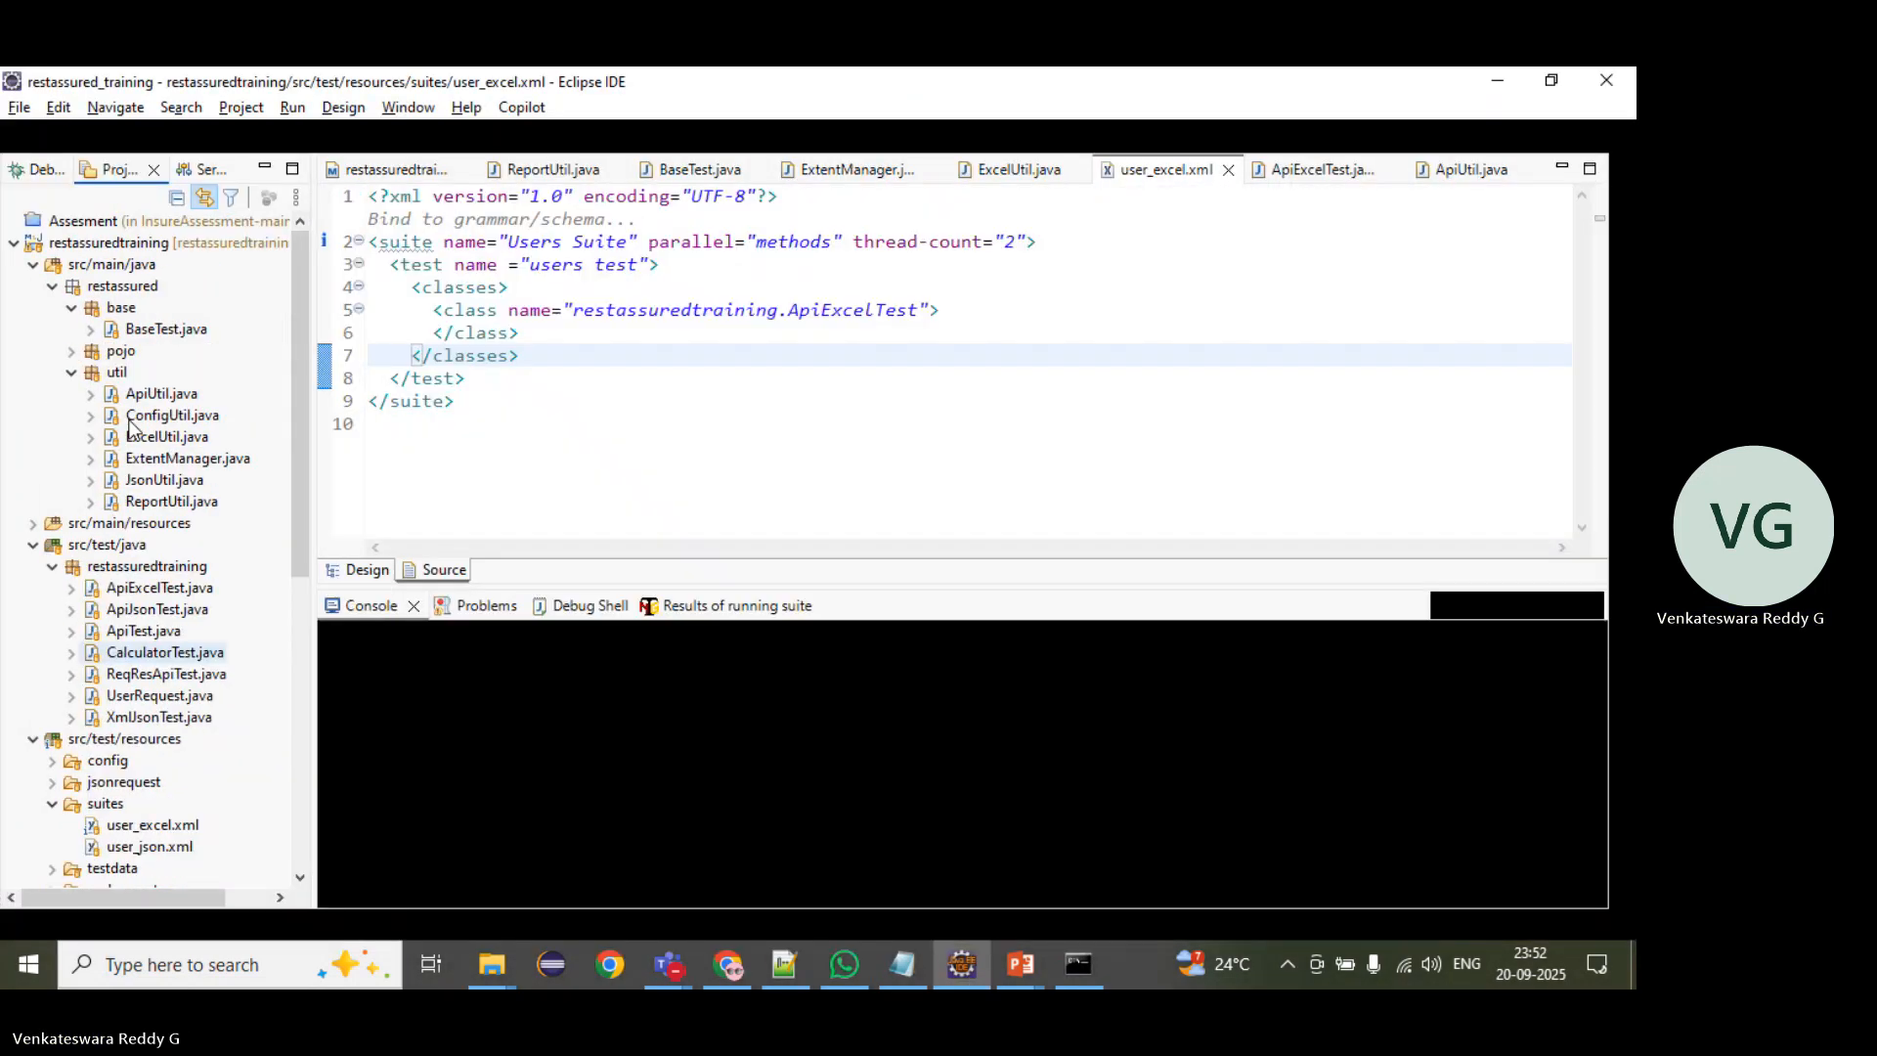
click(34, 265)
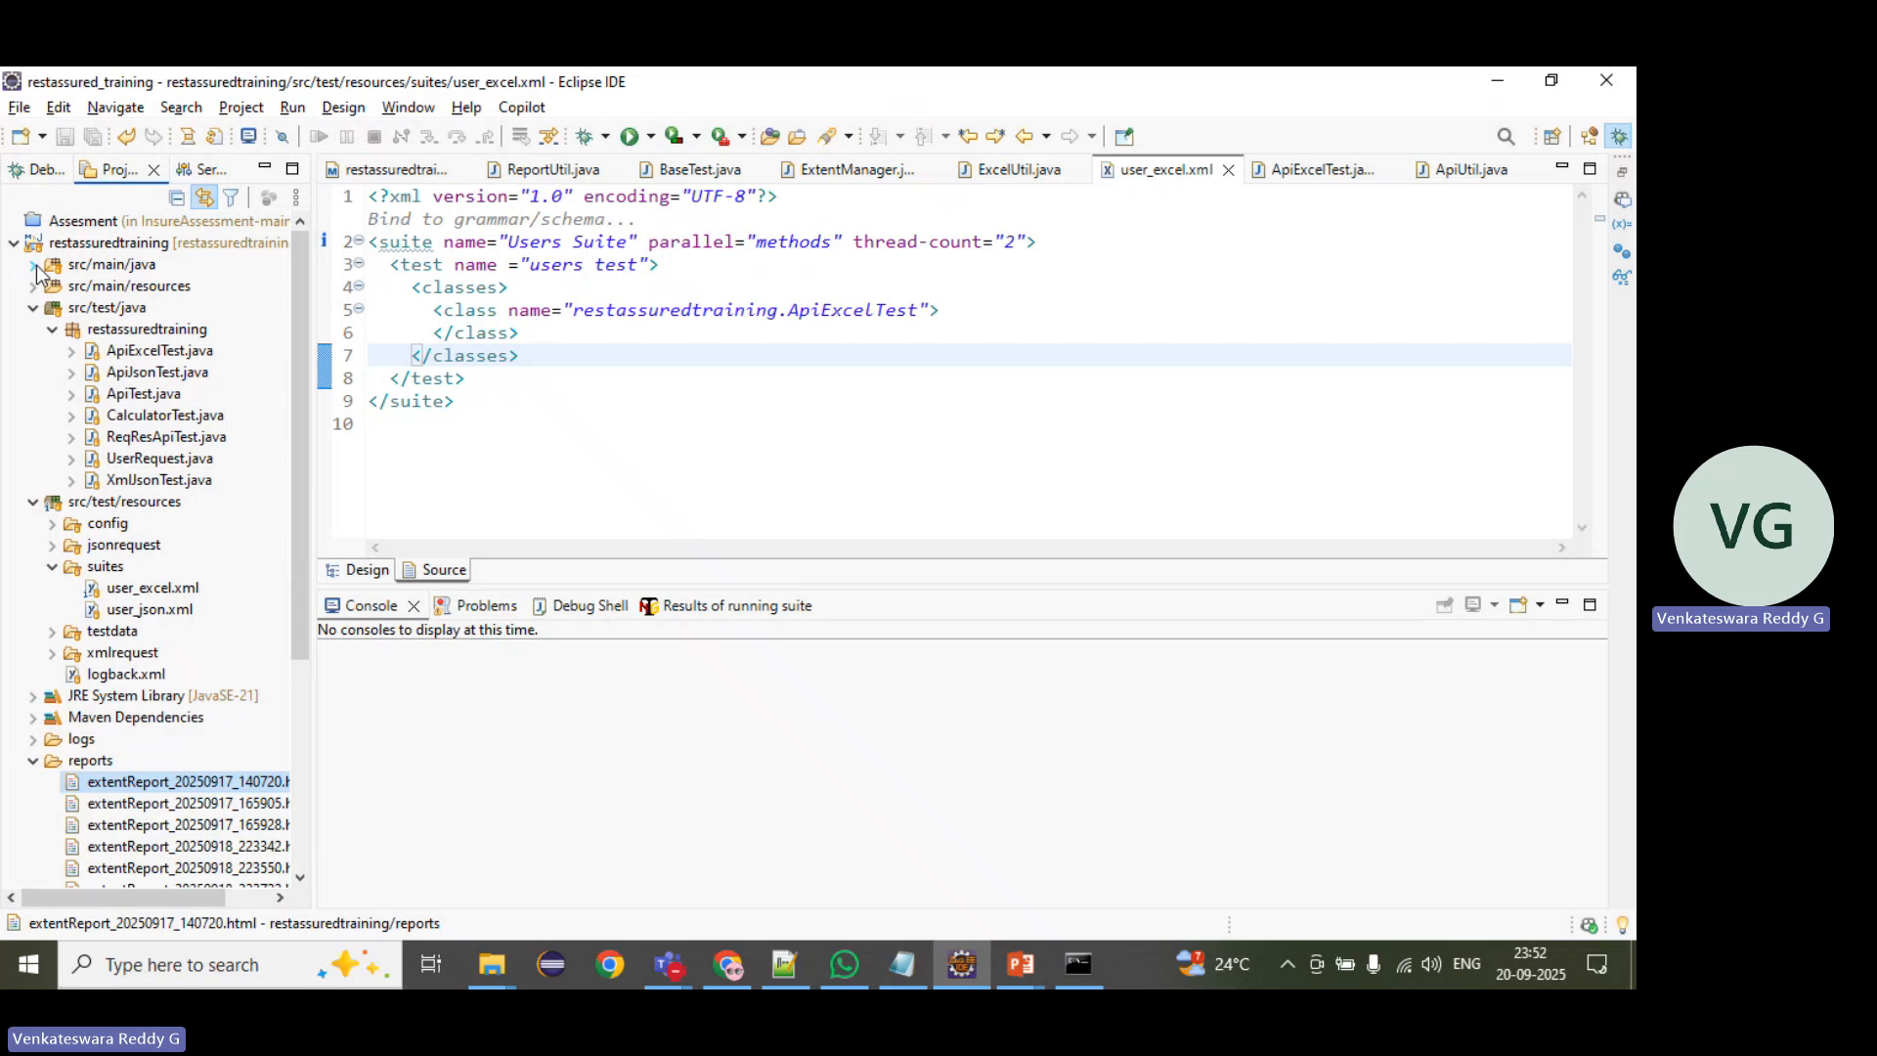
click(33, 307)
click(32, 328)
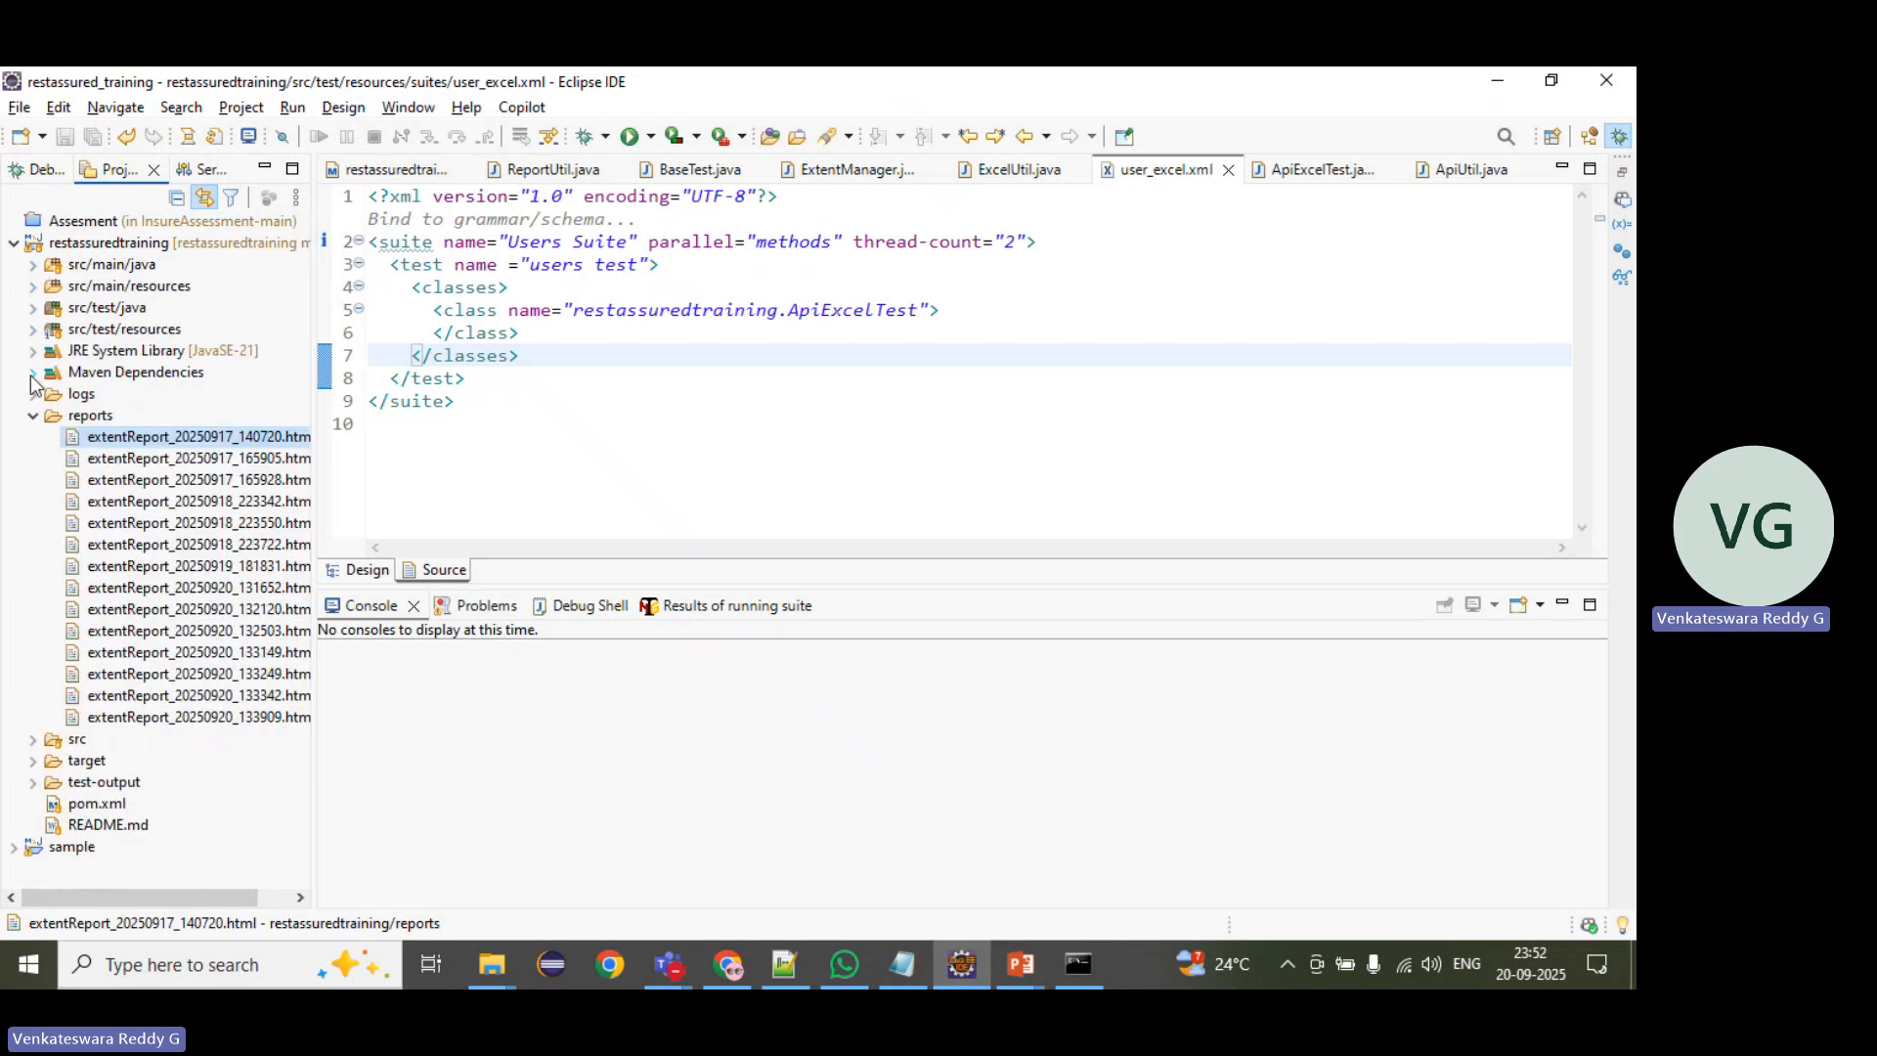
click(31, 415)
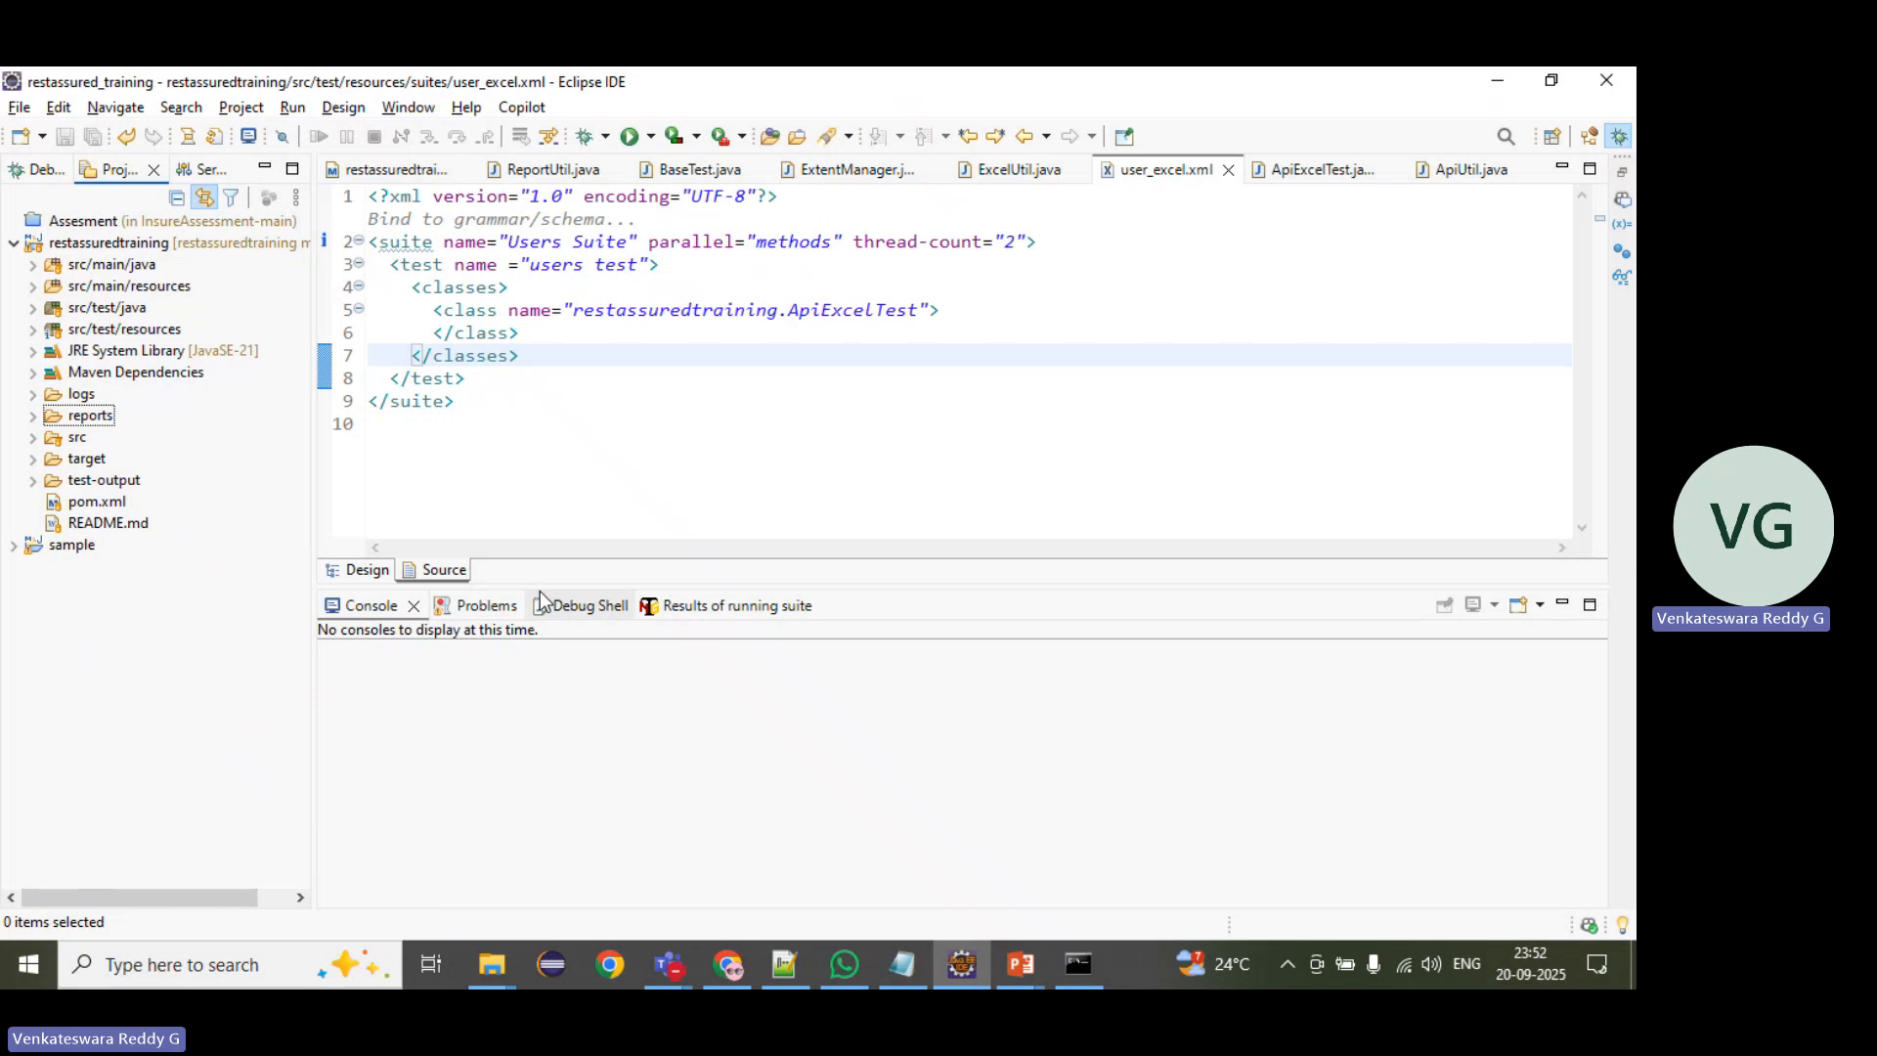
drag(545, 587, 548, 640)
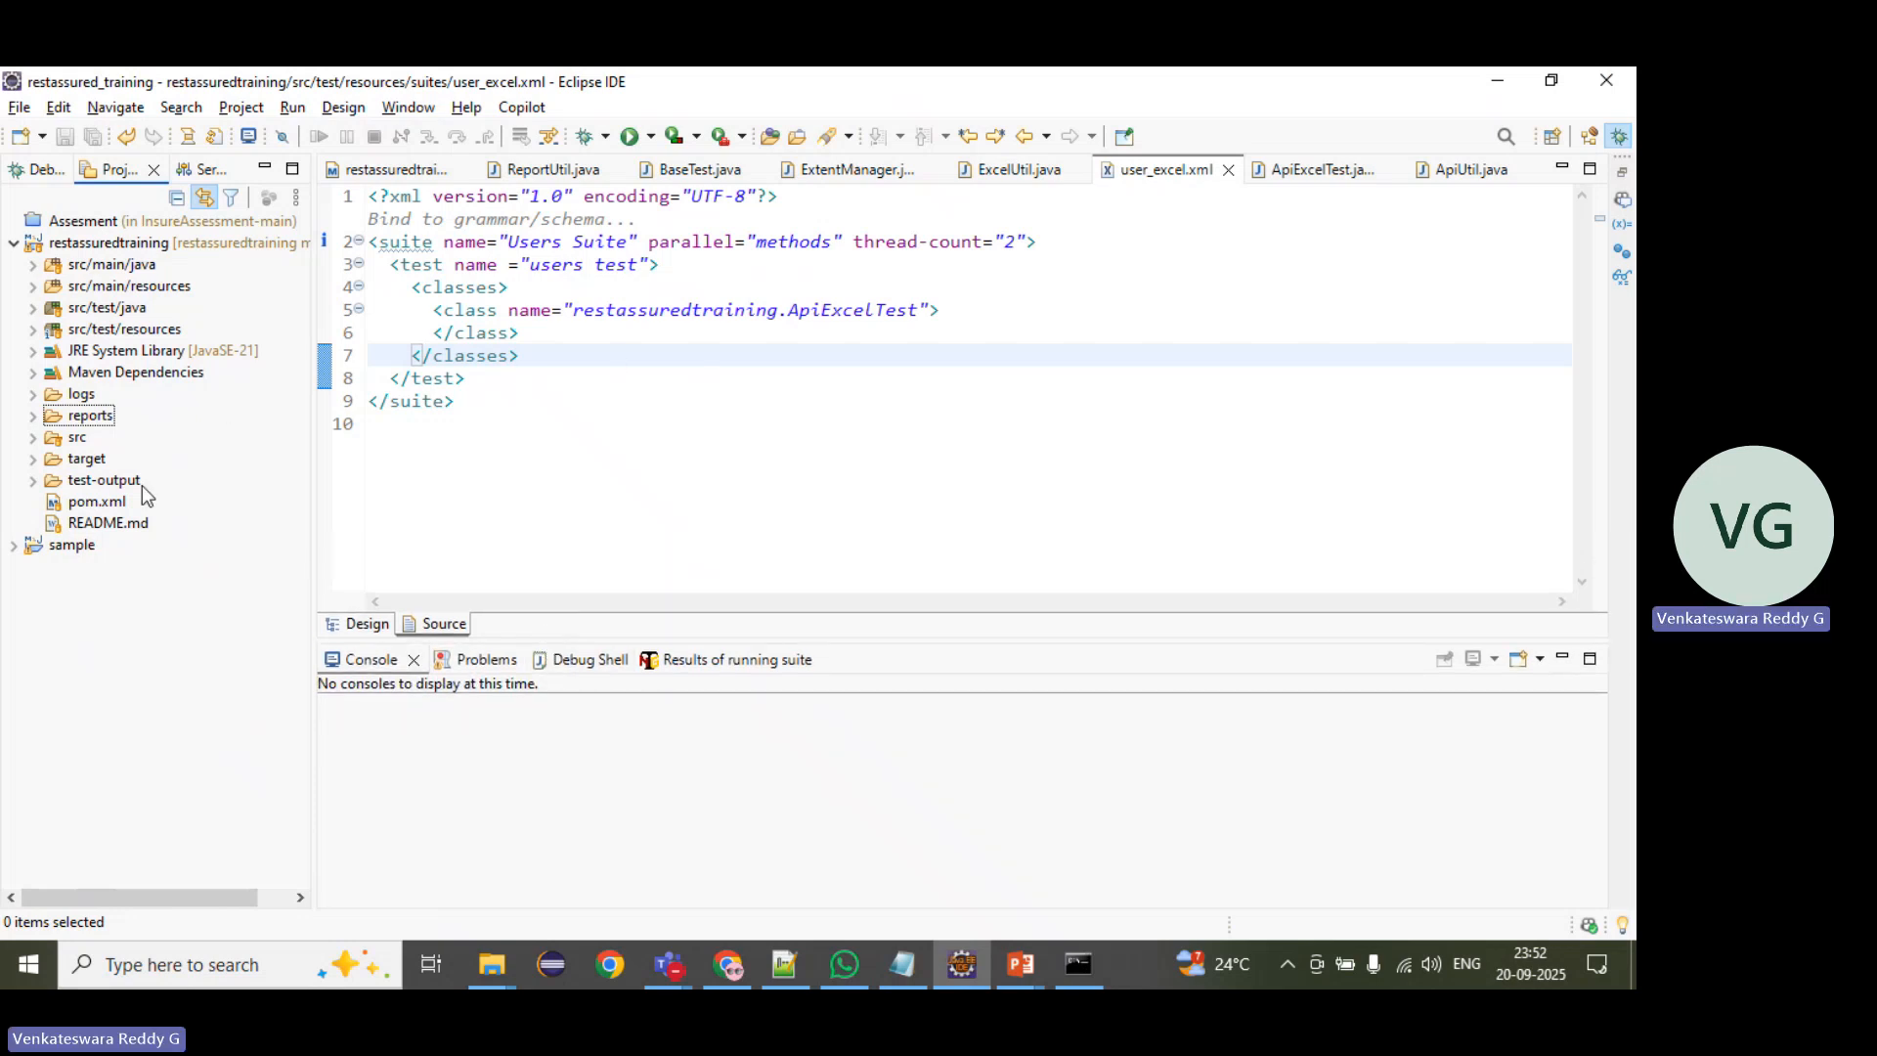
double_click(97, 500)
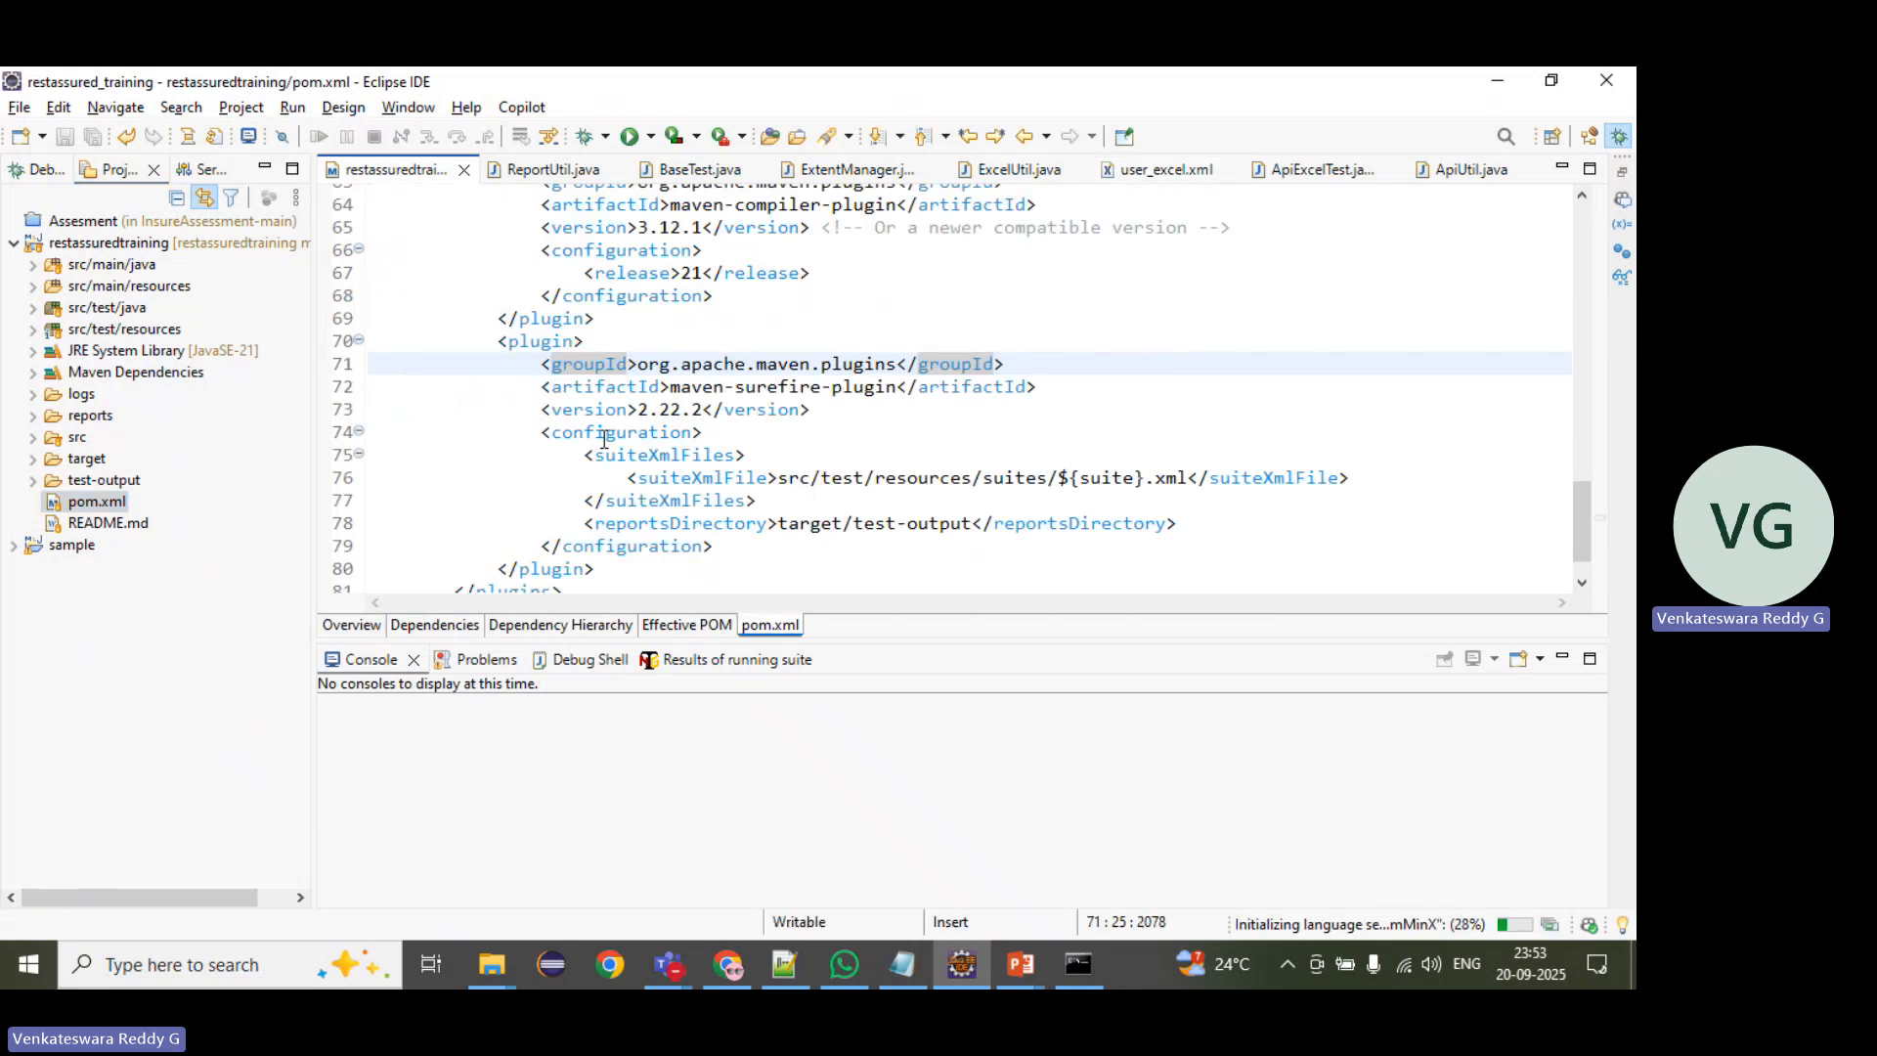
Step: Examine the build plugins in pom.xml, especially the maven-surefire-plugin block and its configuration
click(496, 411)
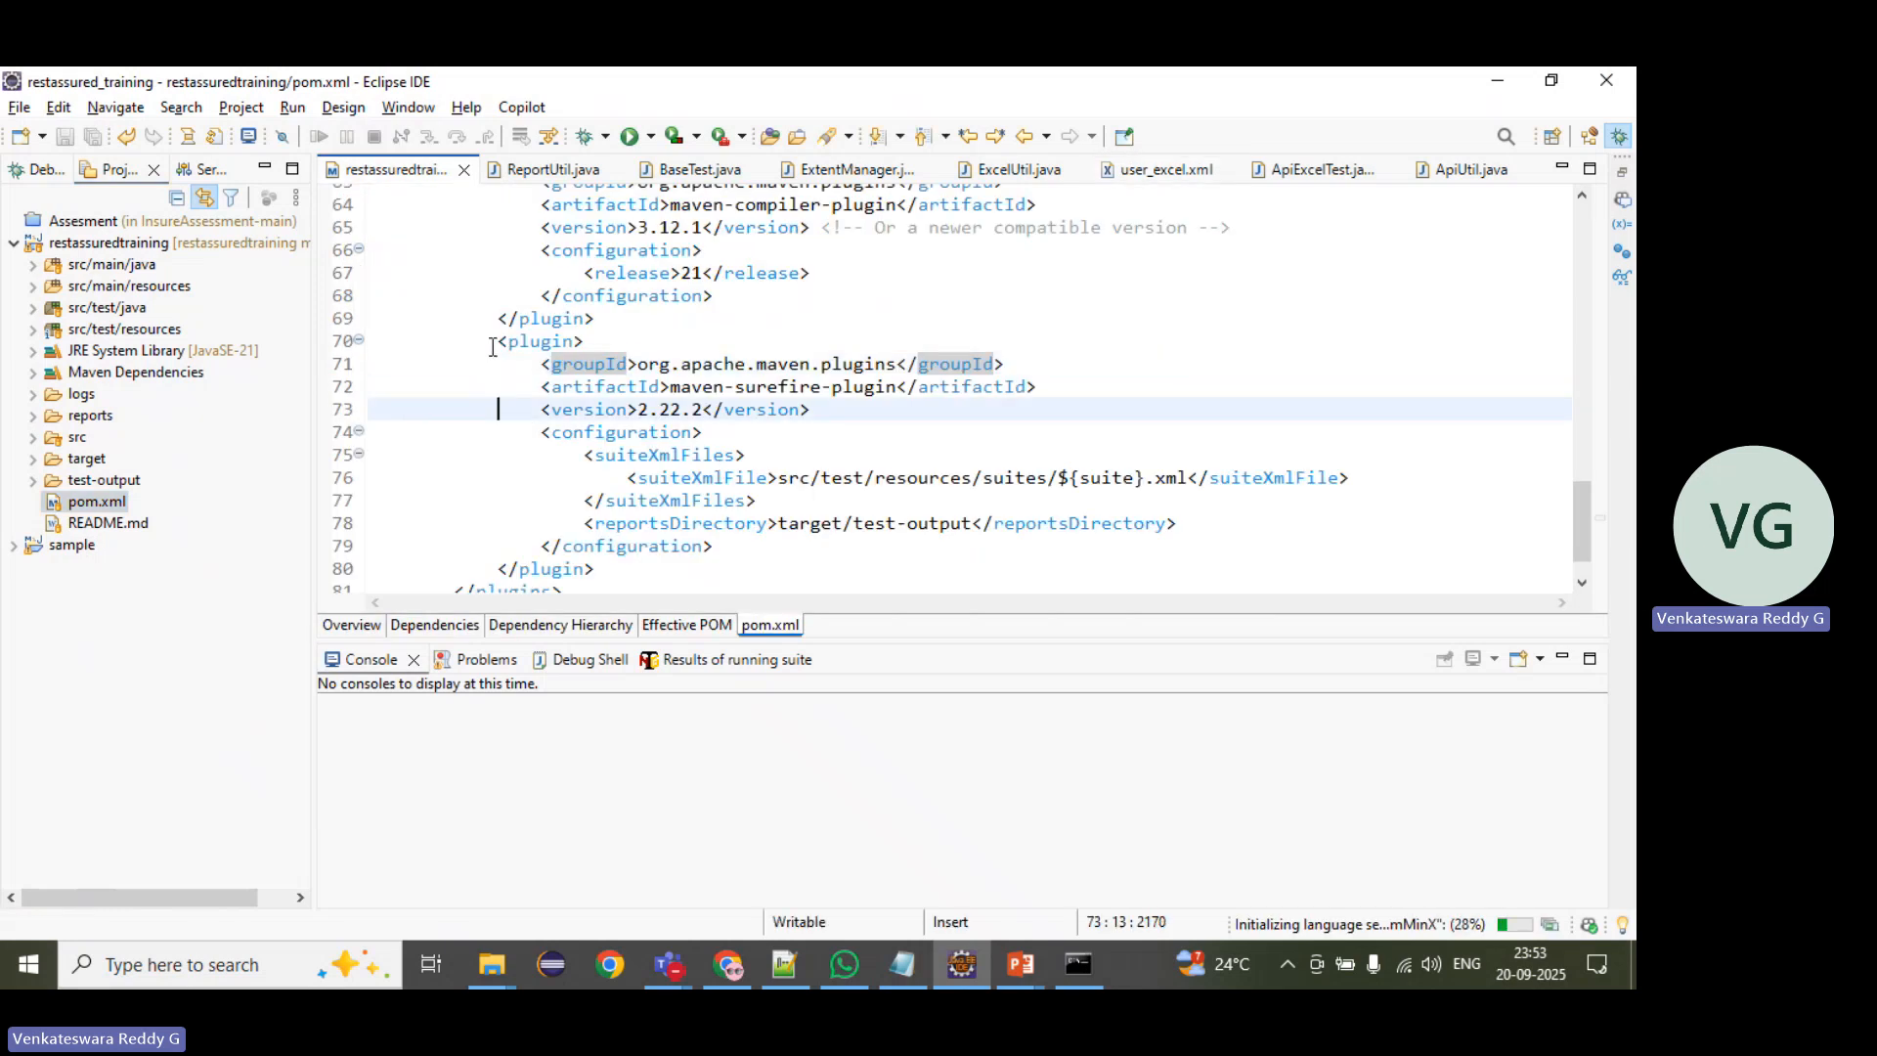
click(491, 347)
scroll(490, 349, up, 3)
drag(488, 344, 583, 476)
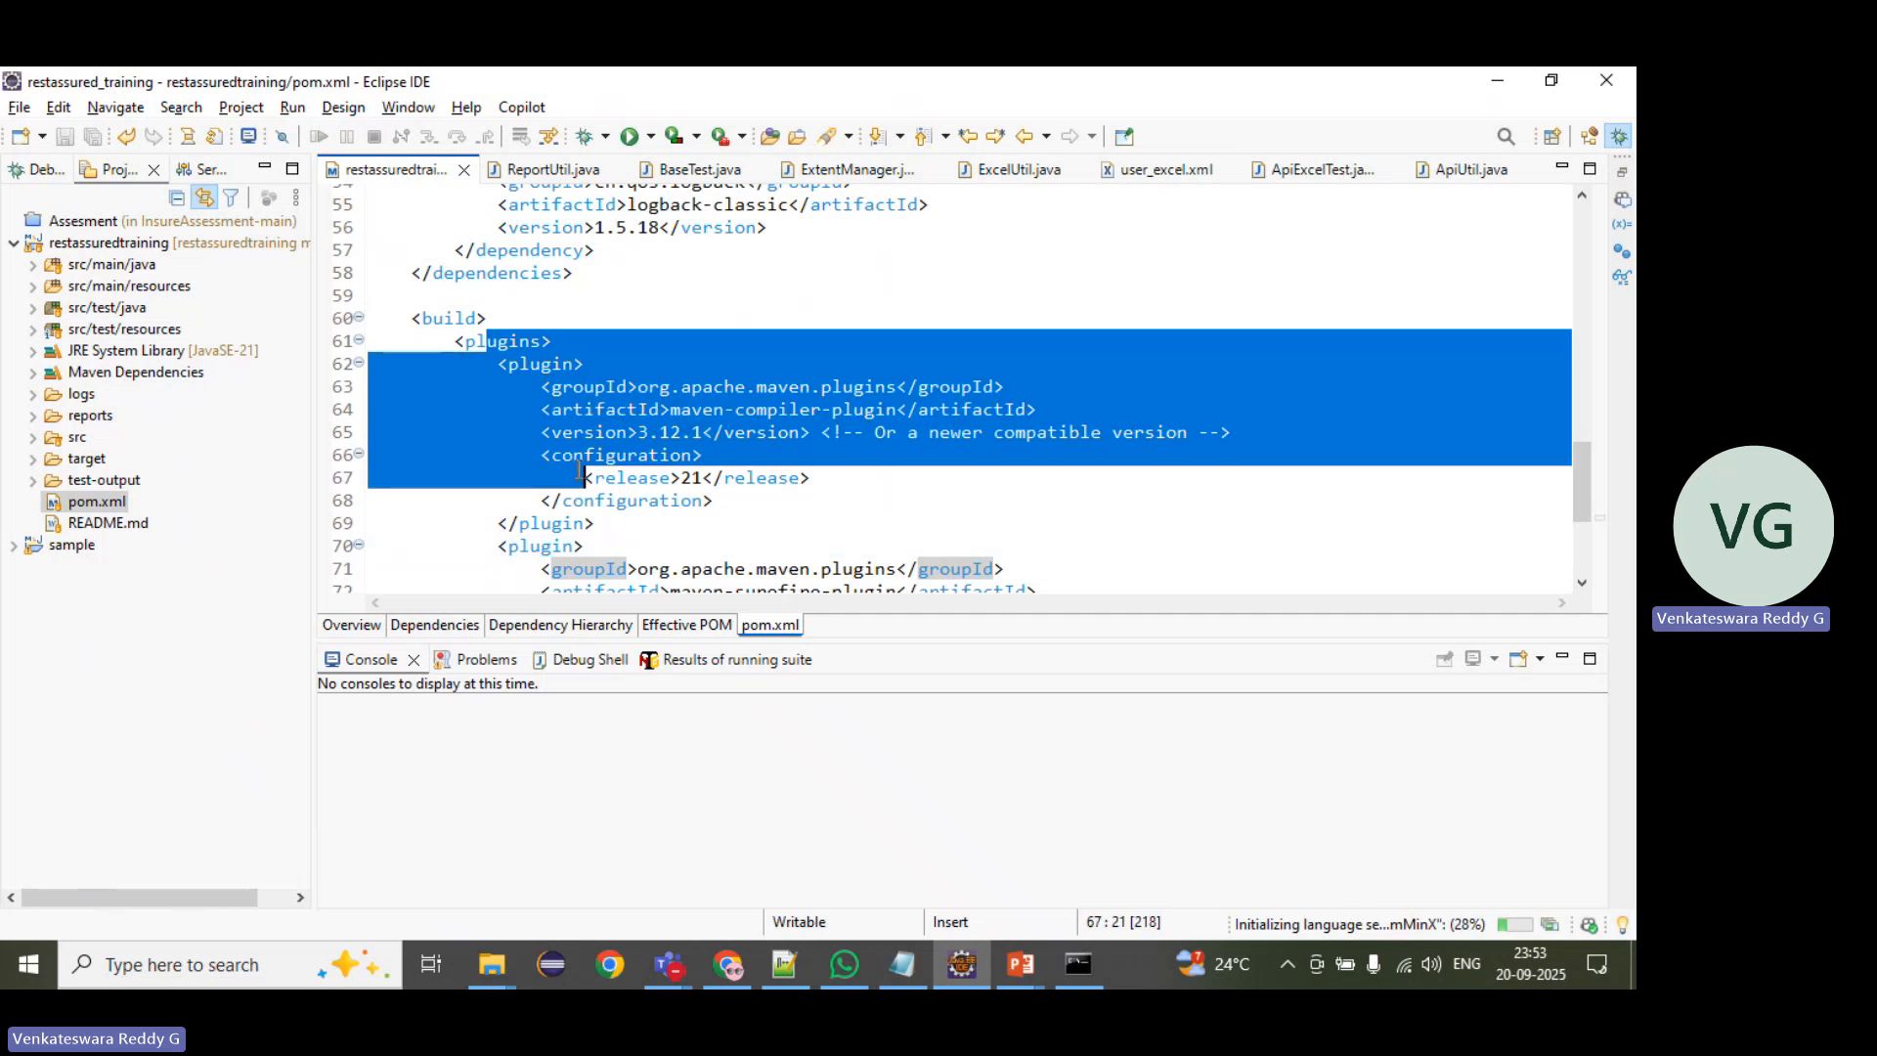
scroll(609, 454, down, 3)
click(423, 369)
drag(498, 343, 626, 569)
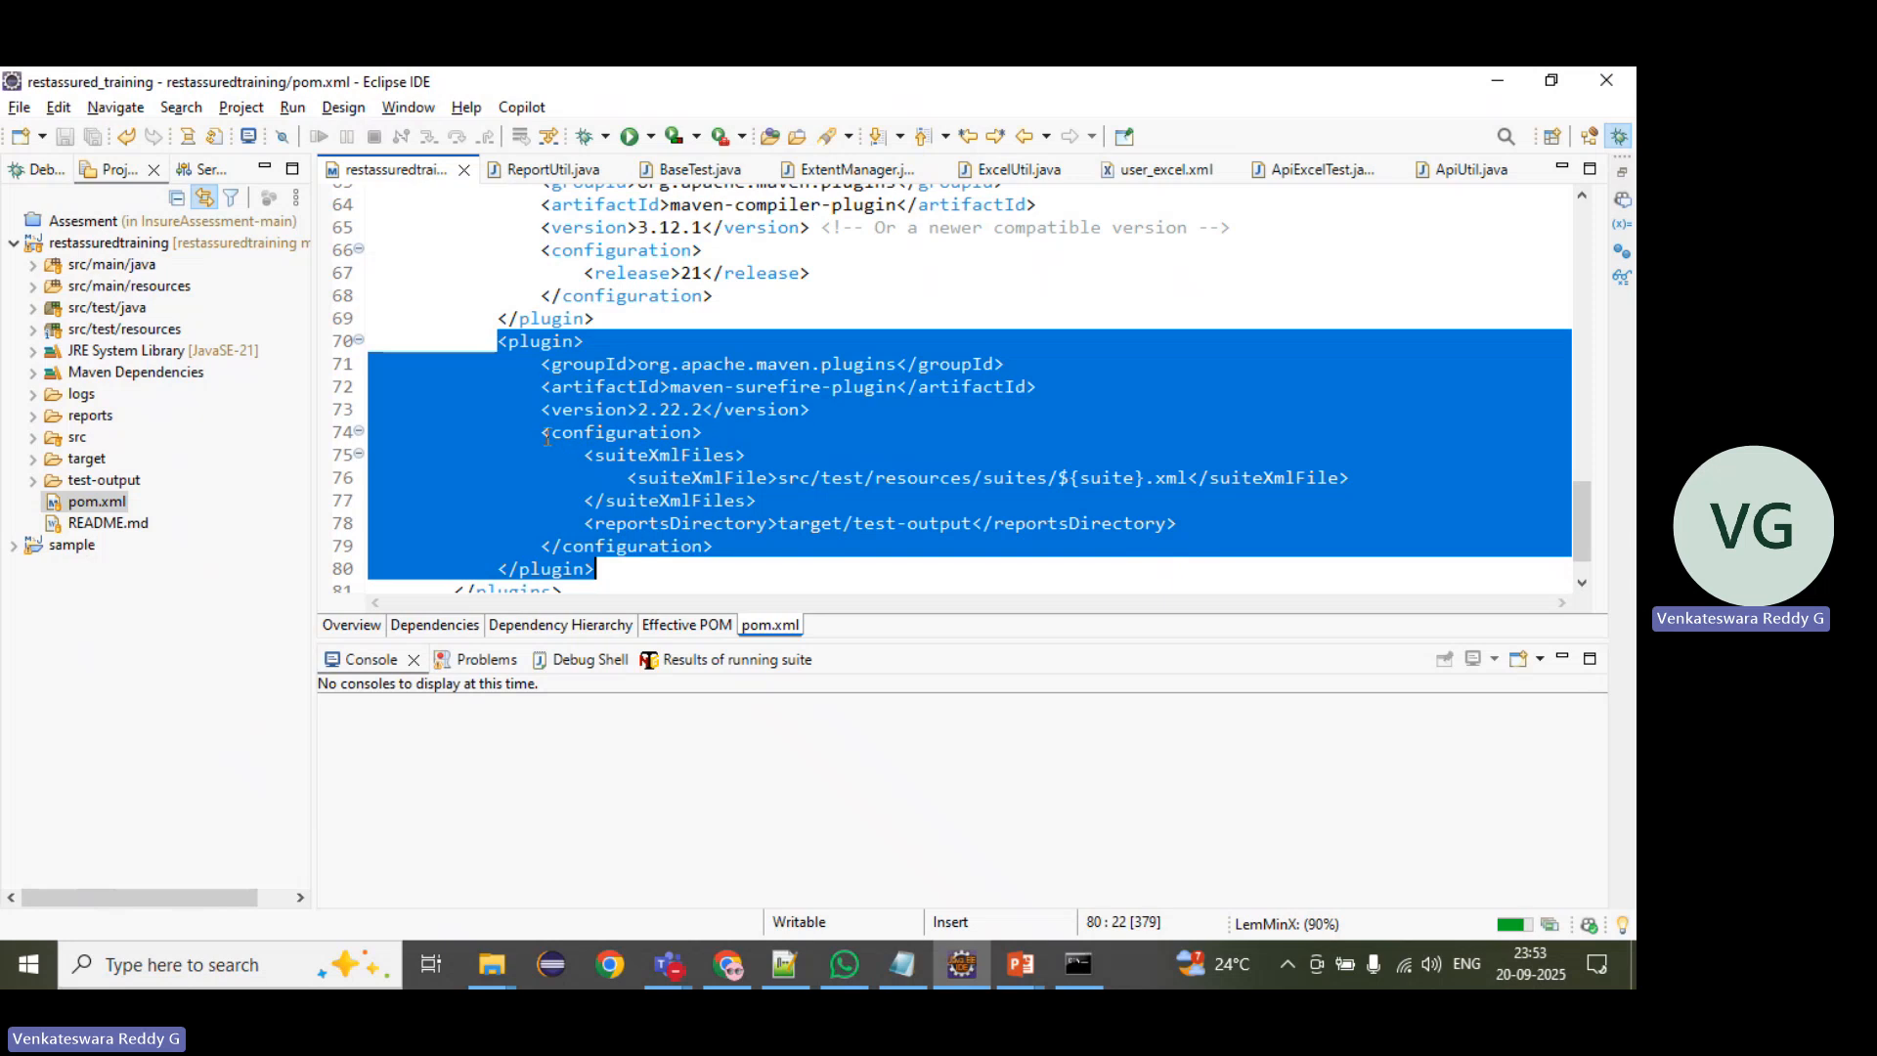
click(553, 364)
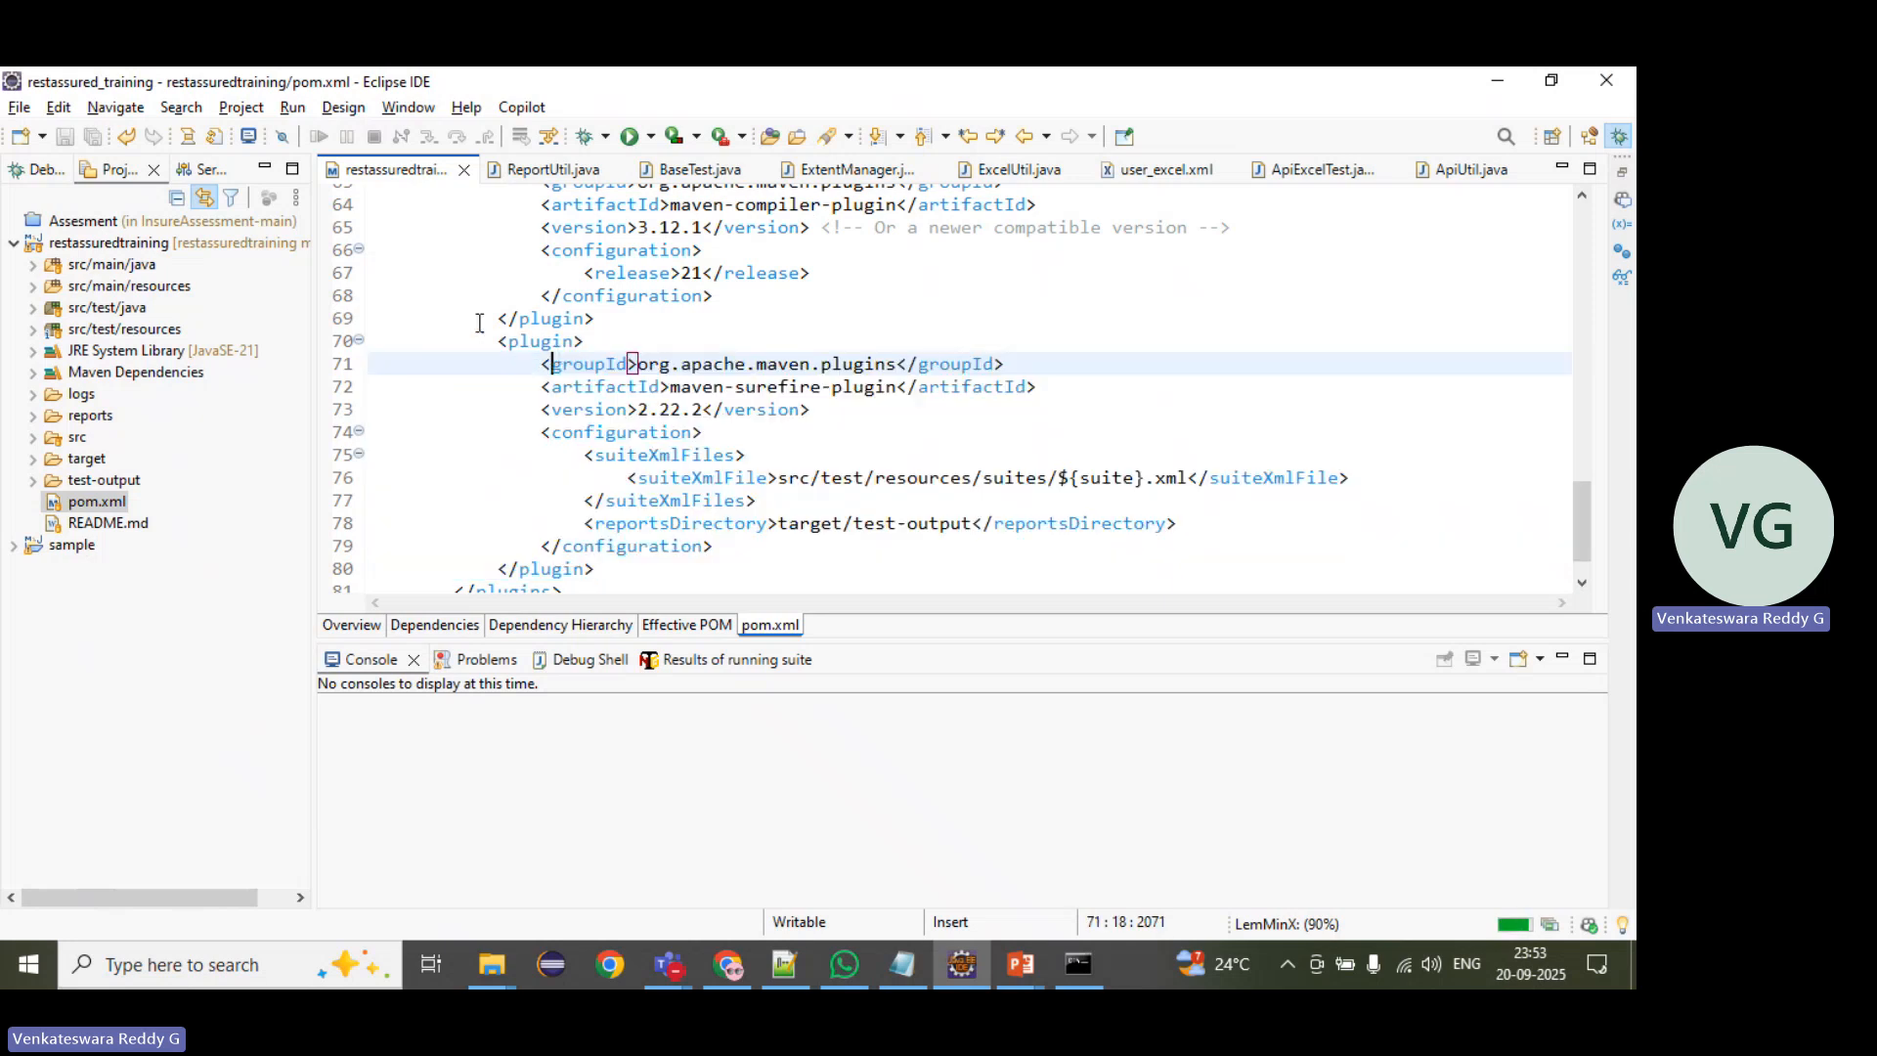
drag(498, 342, 602, 570)
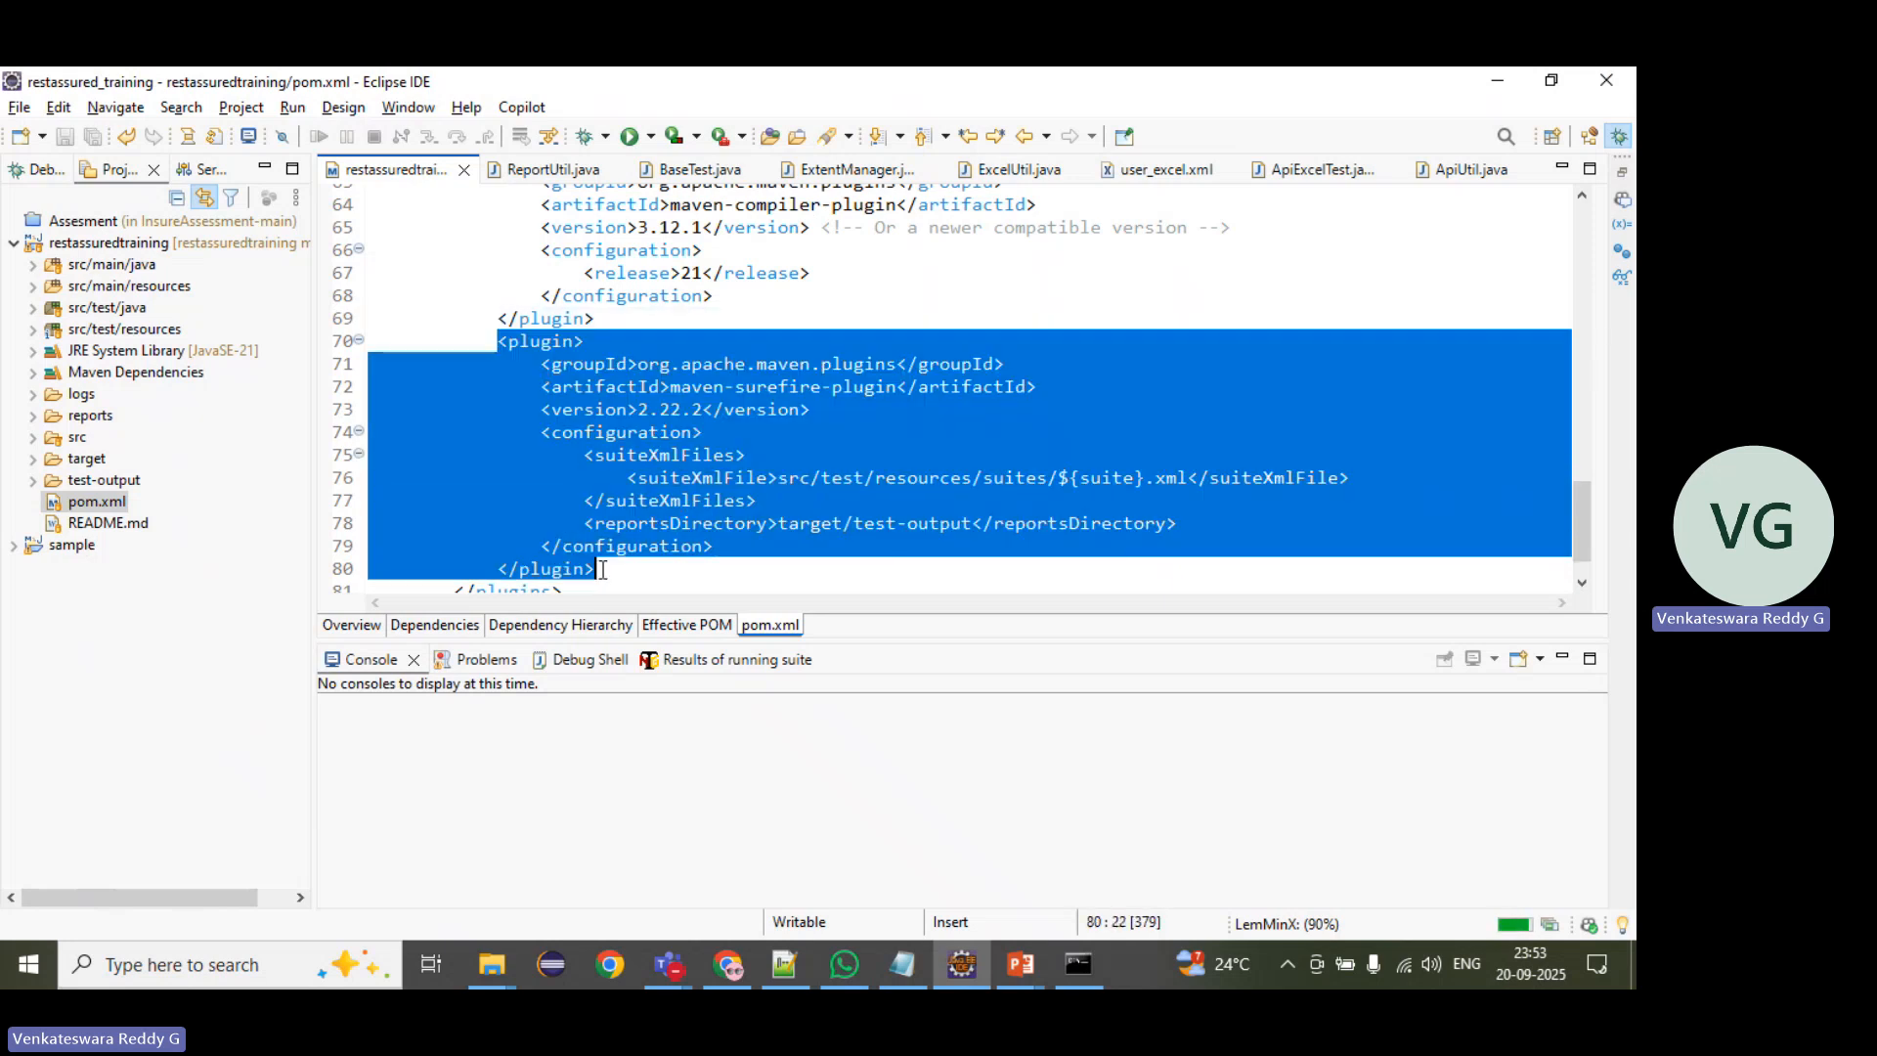
click(544, 477)
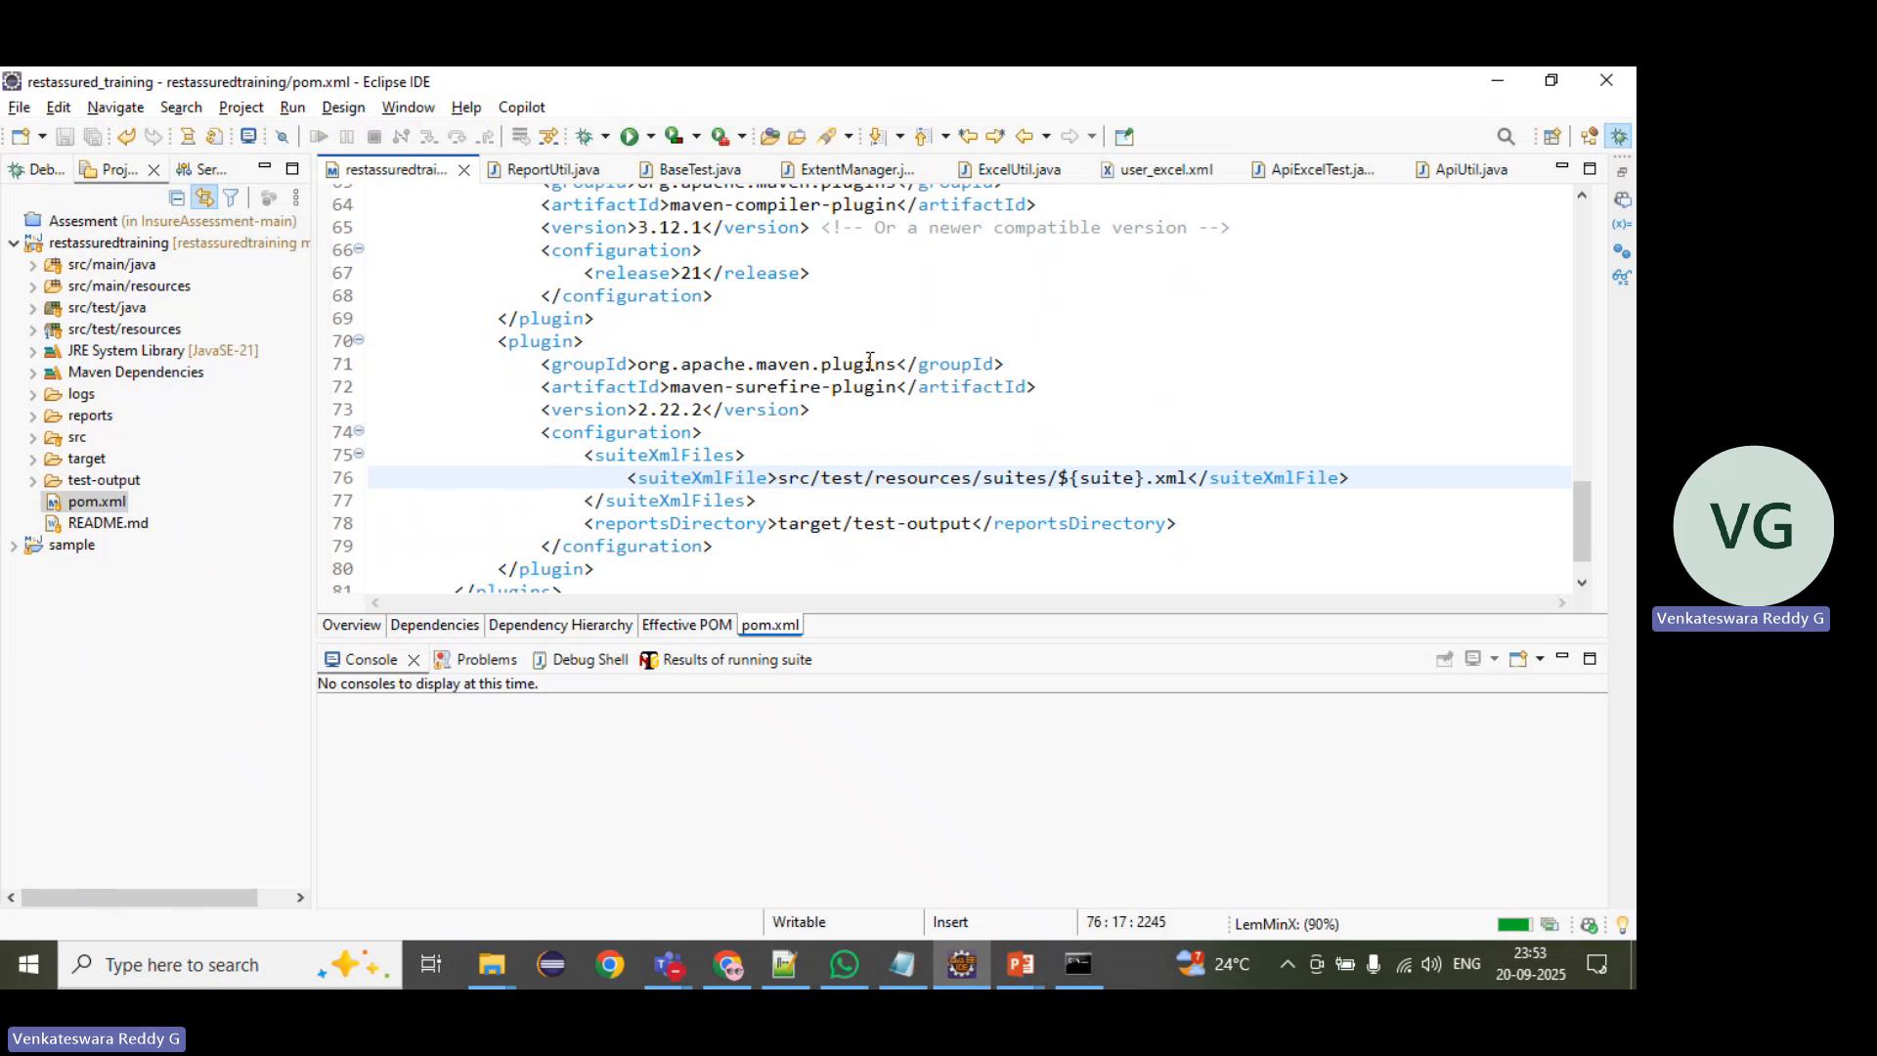
Step: Compare the ${suite} placeholder in the suiteXmlFile path with the suite files under src/test/resources
click(32, 329)
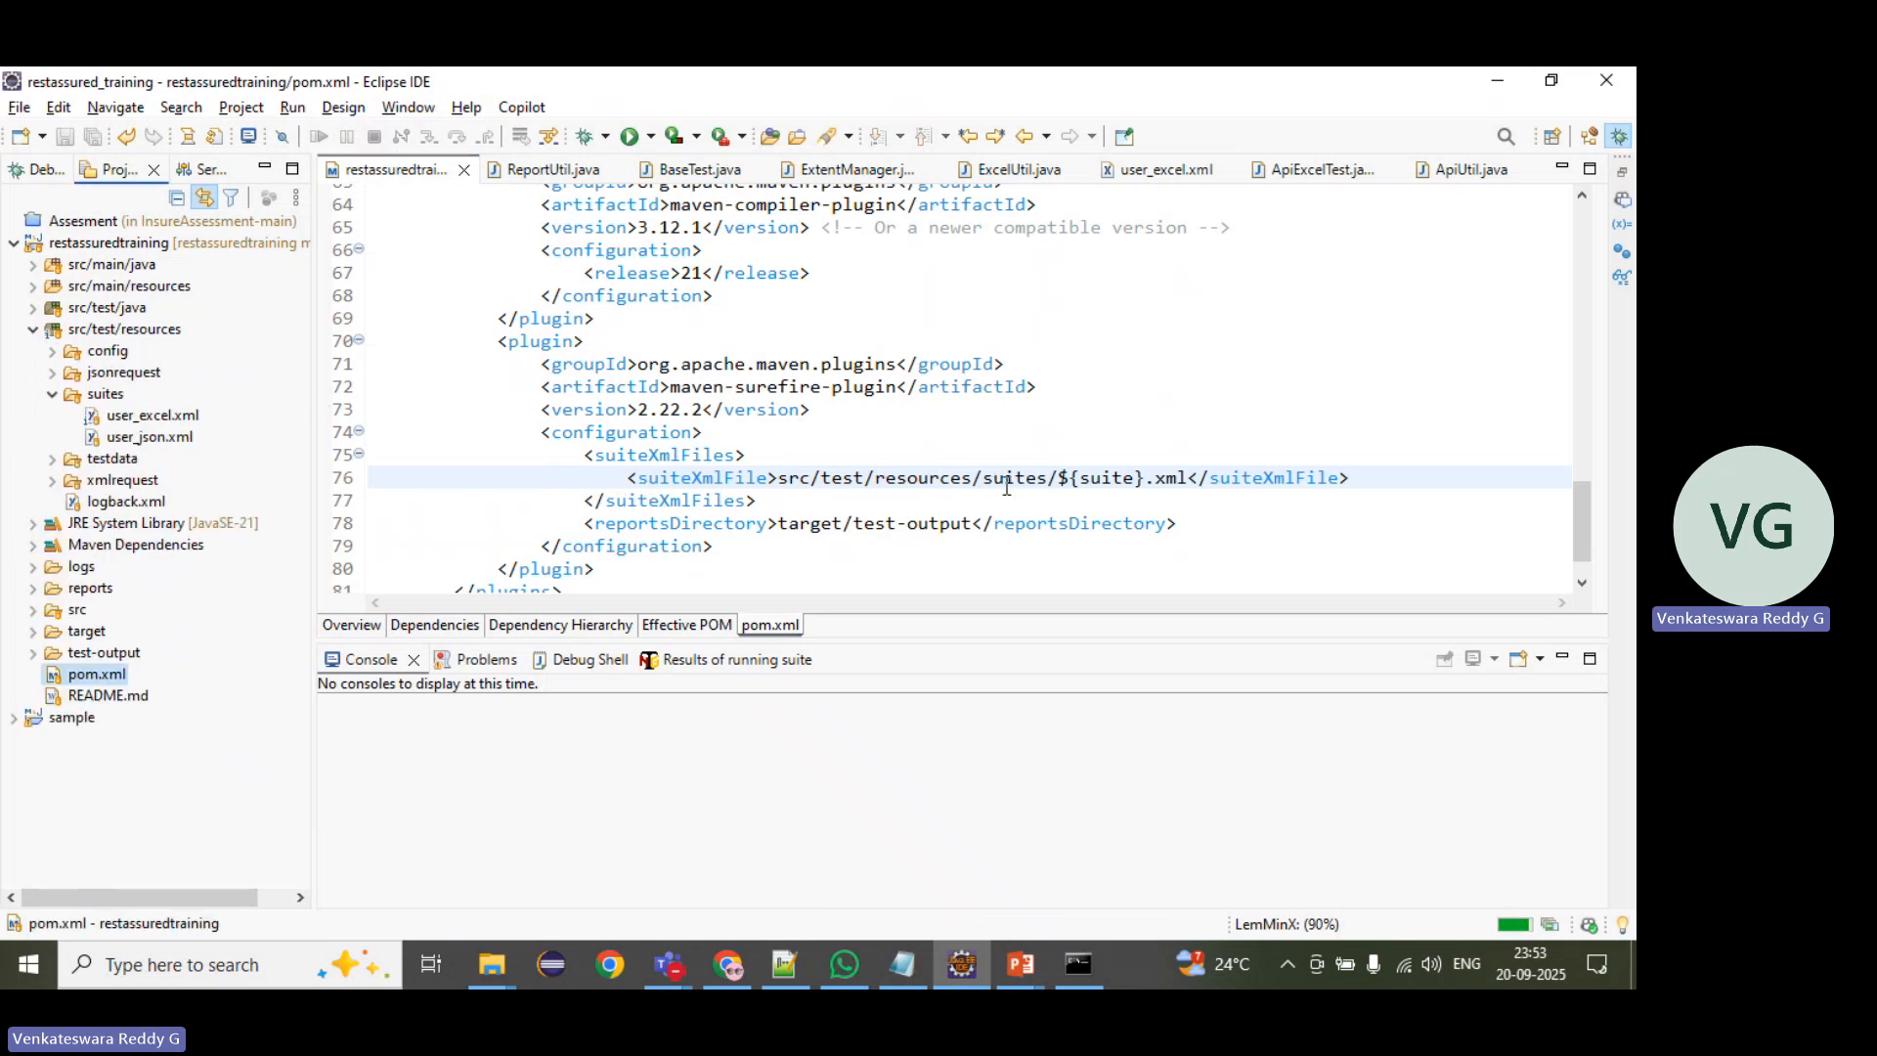
drag(1056, 477, 1148, 474)
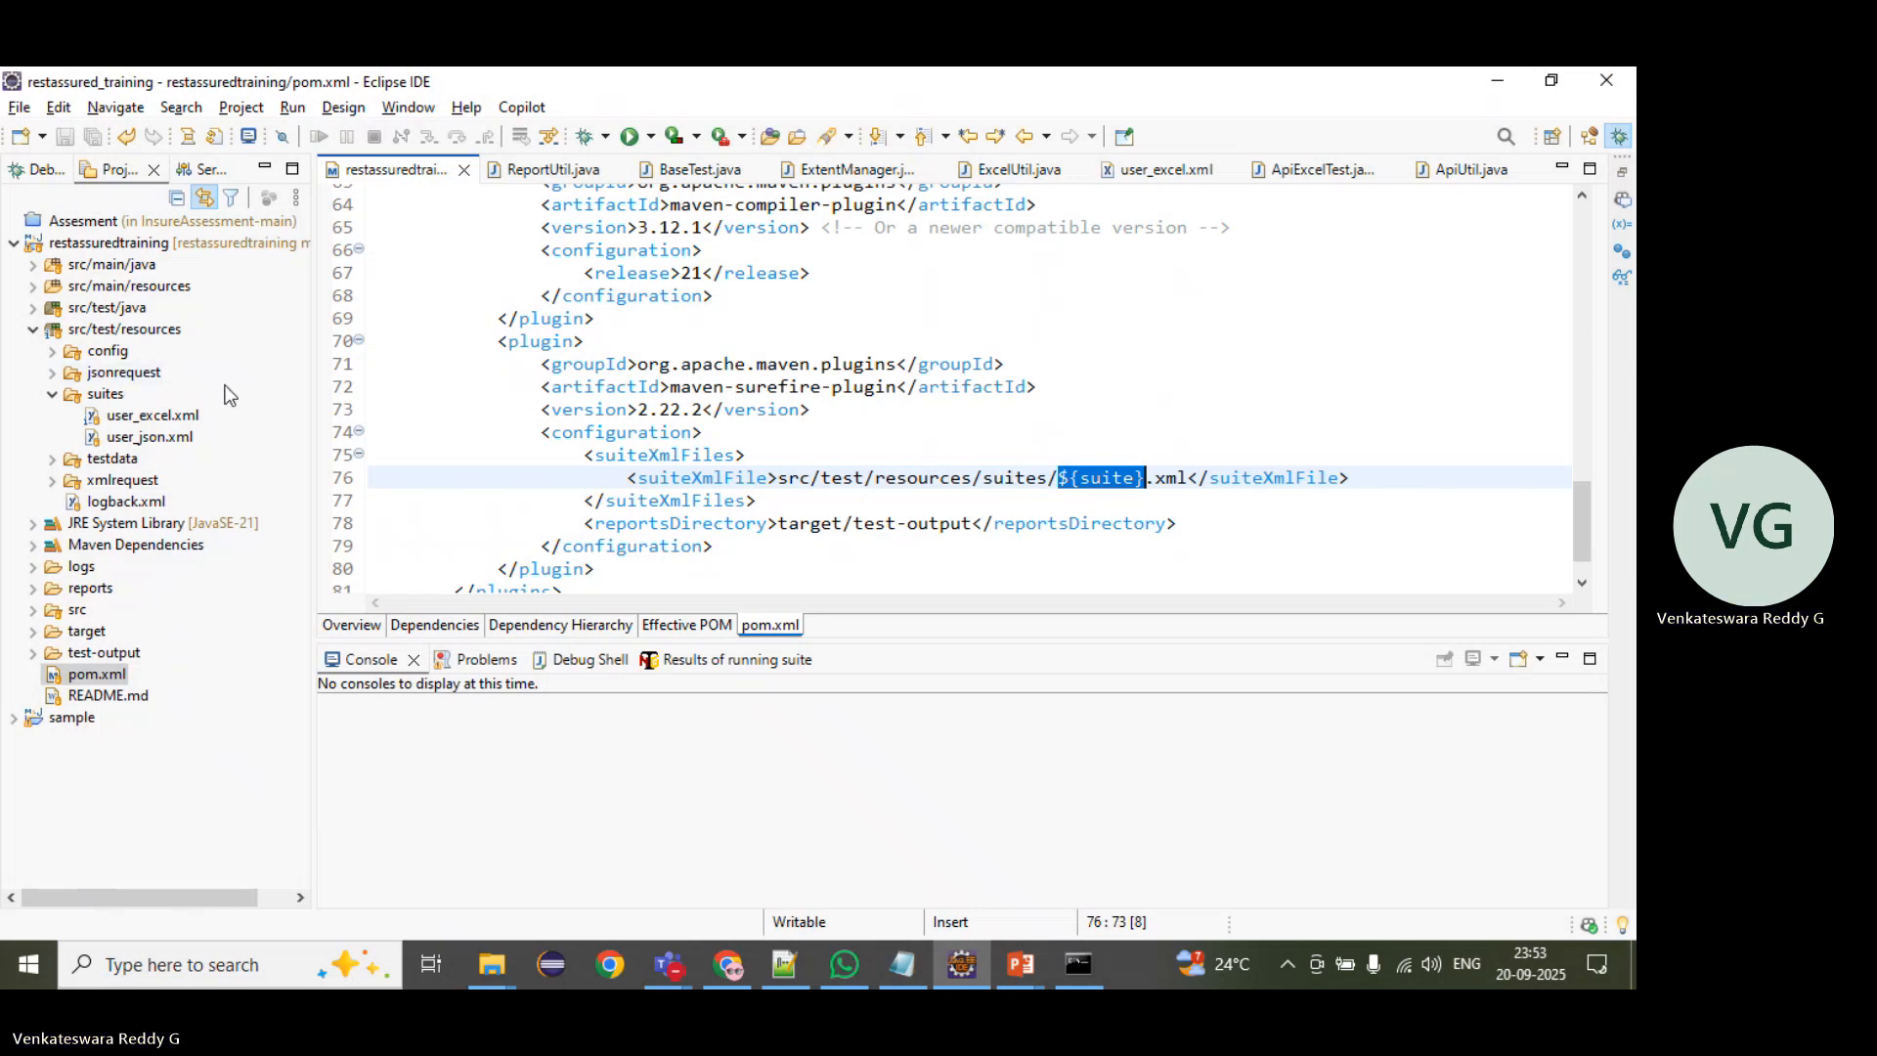
drag(499, 341, 646, 563)
click(668, 559)
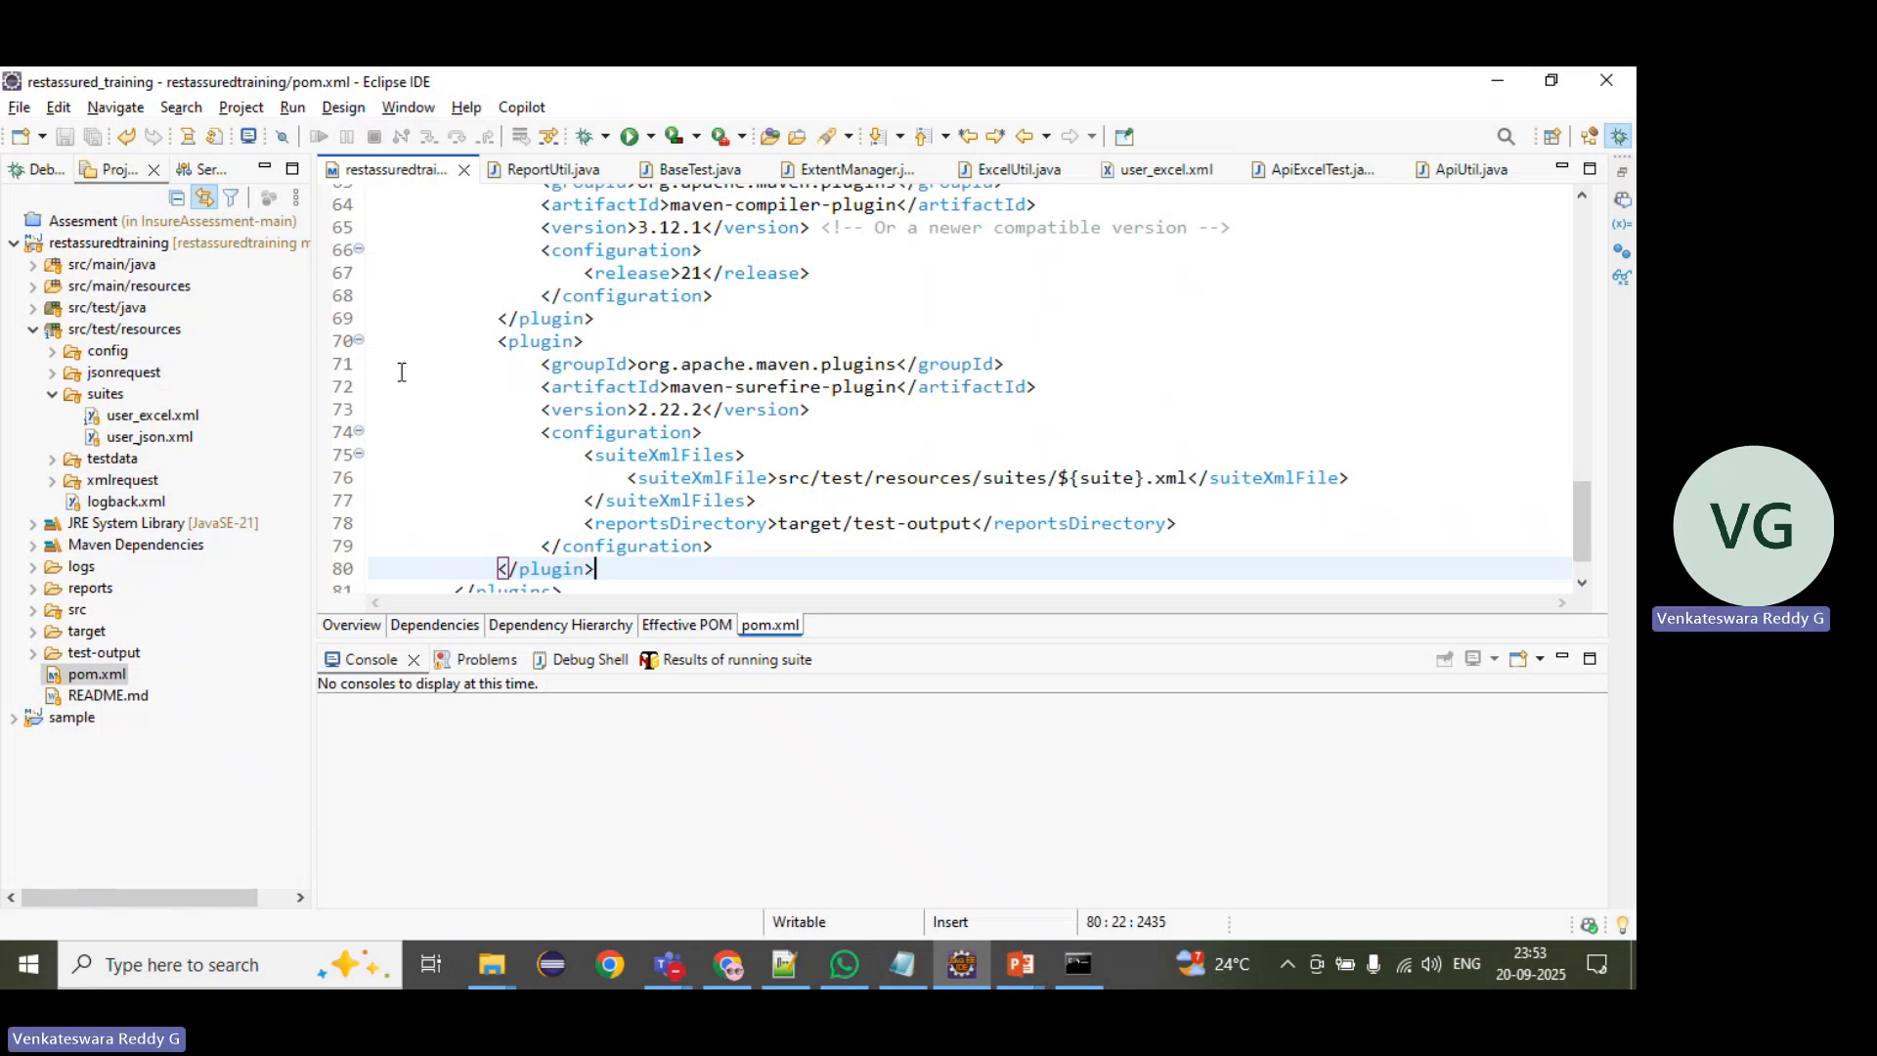
Step: Switch back to Jenkins and enter clean install -Denv=QA as the build's goals and options
key(alt+Tab)
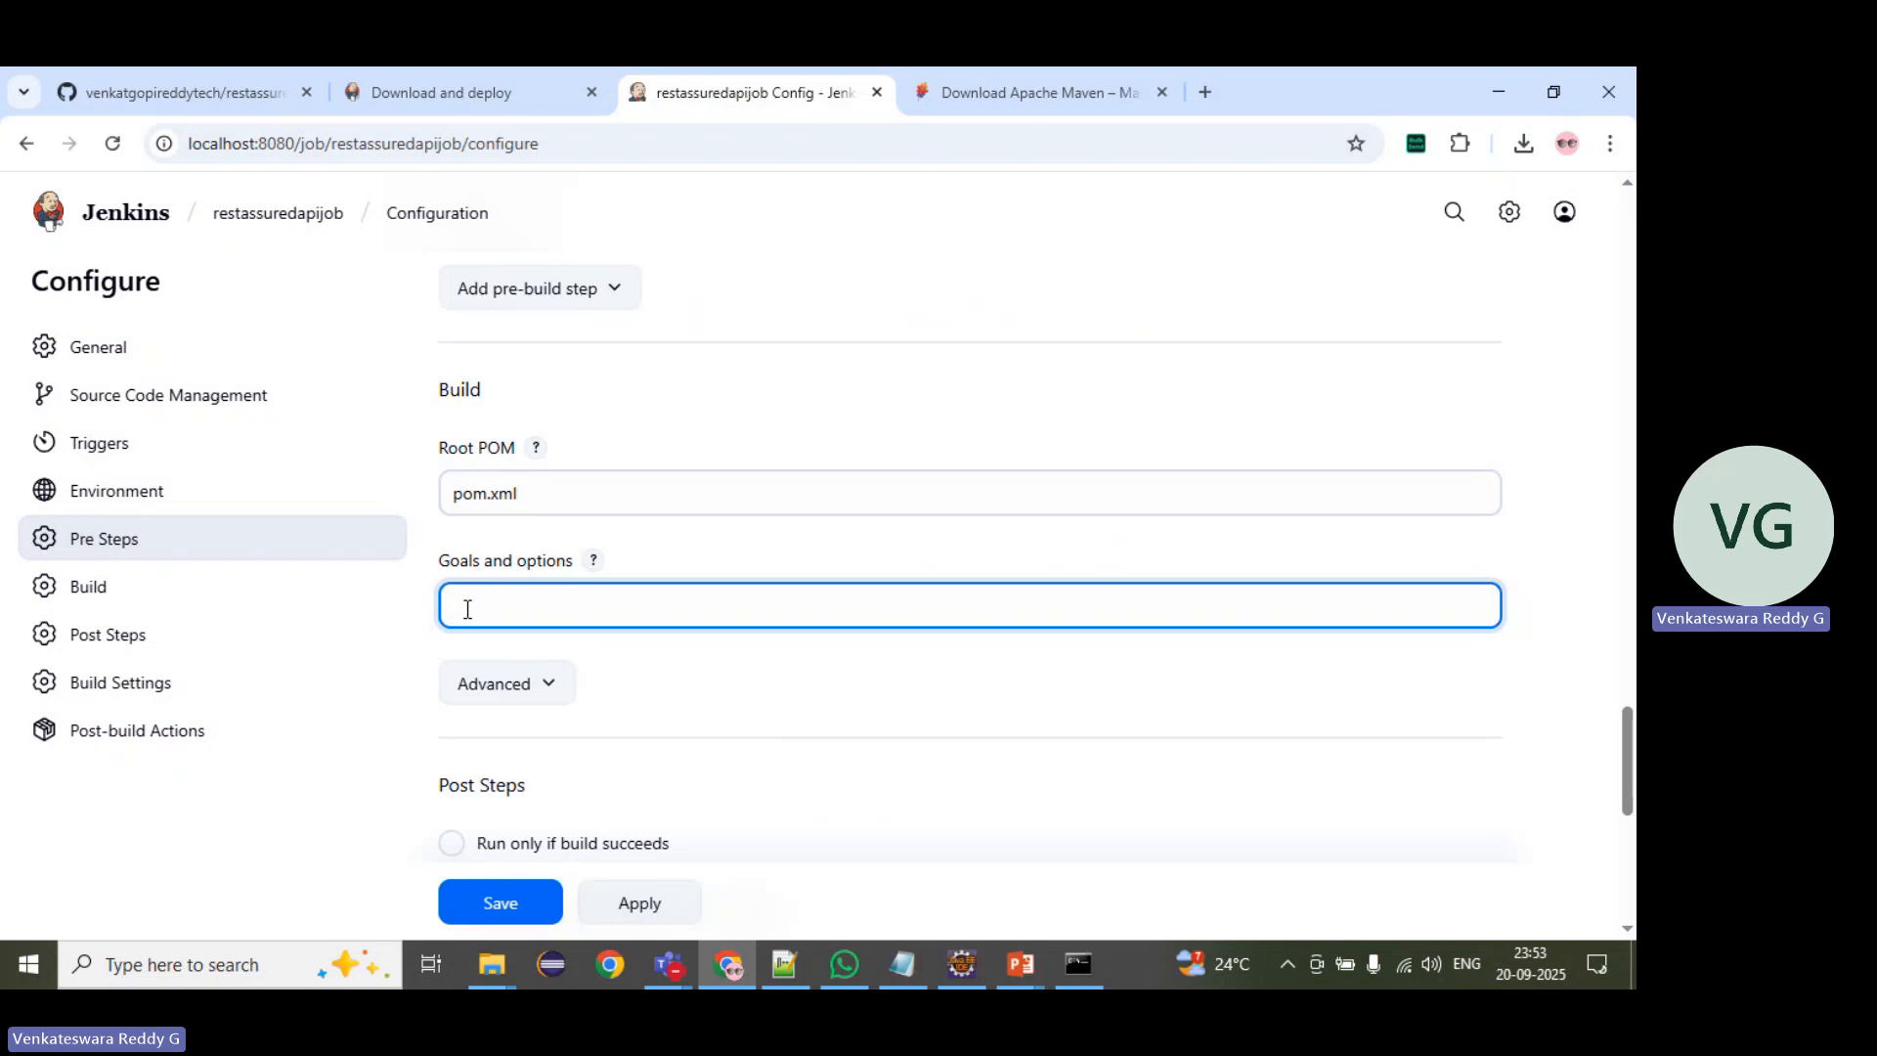
text(clean install -Denv=QA)
Step: Check the environment-specific test data files in the project's testdata folder in Eclipse
key(alt+Tab)
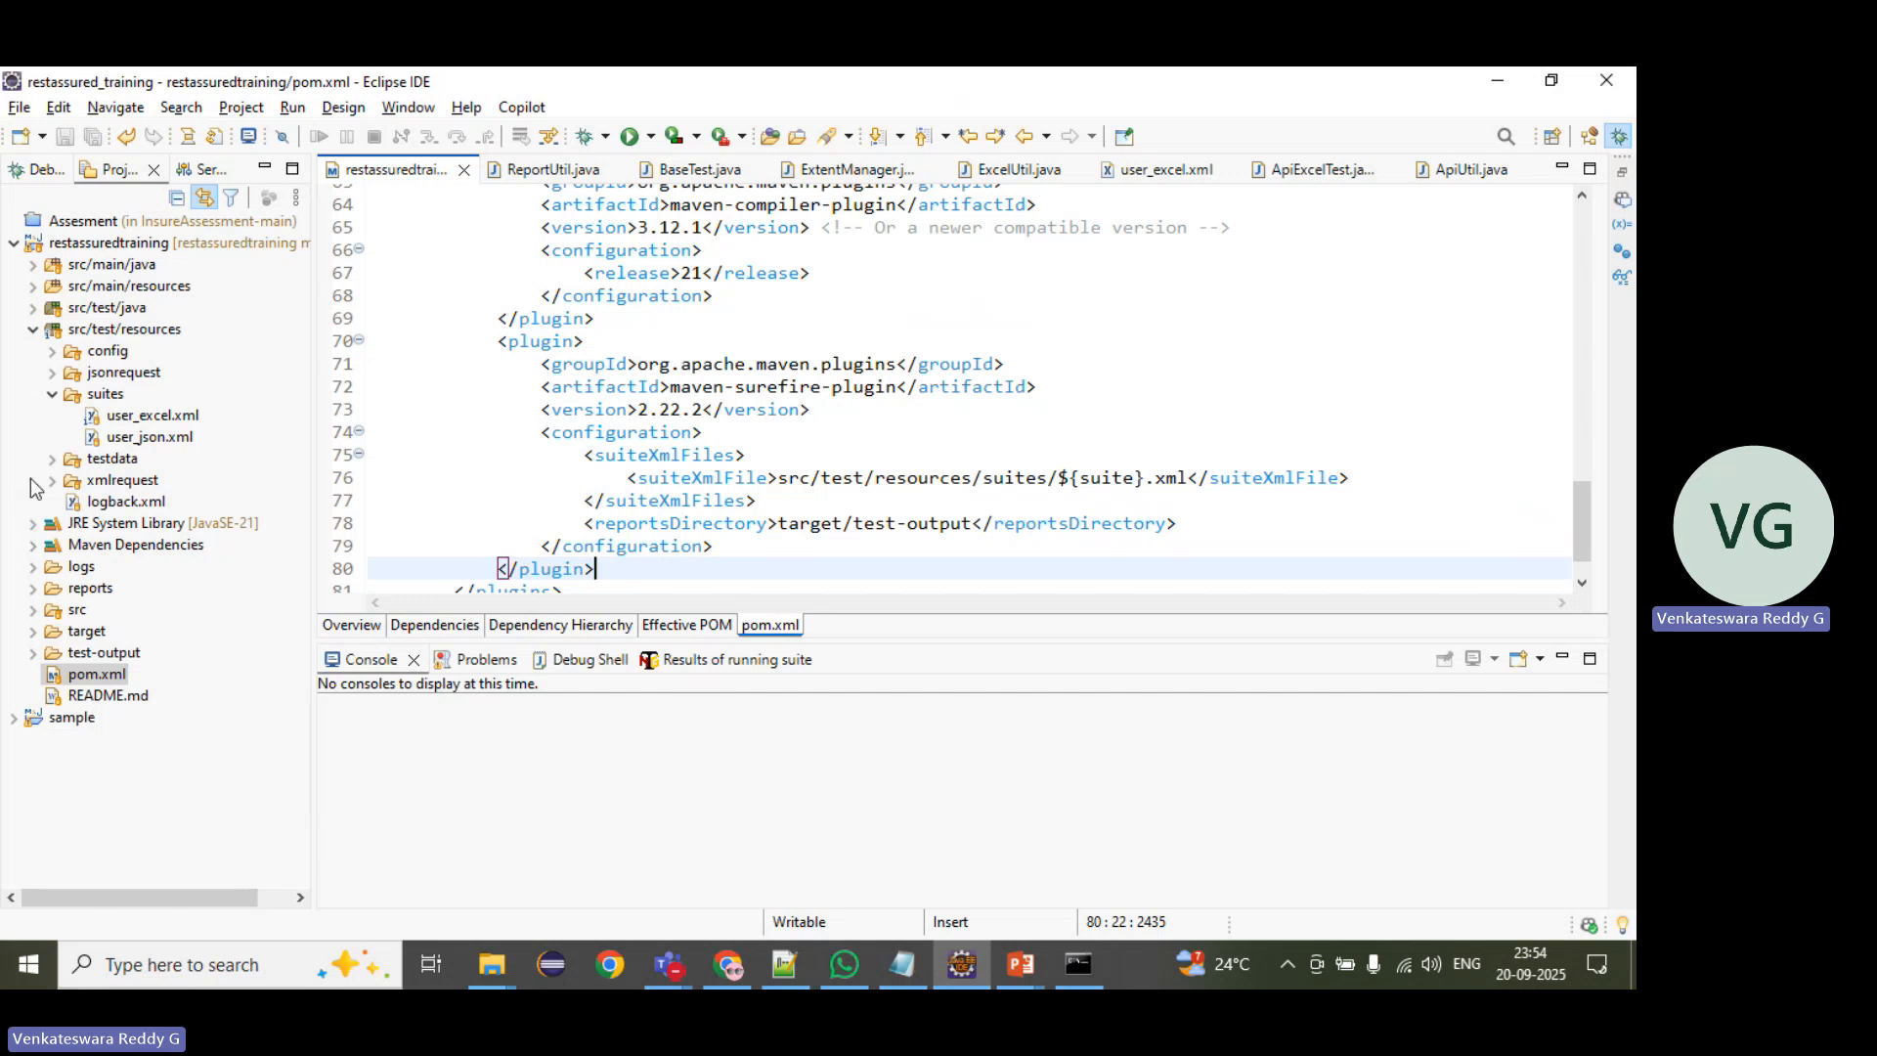
click(53, 394)
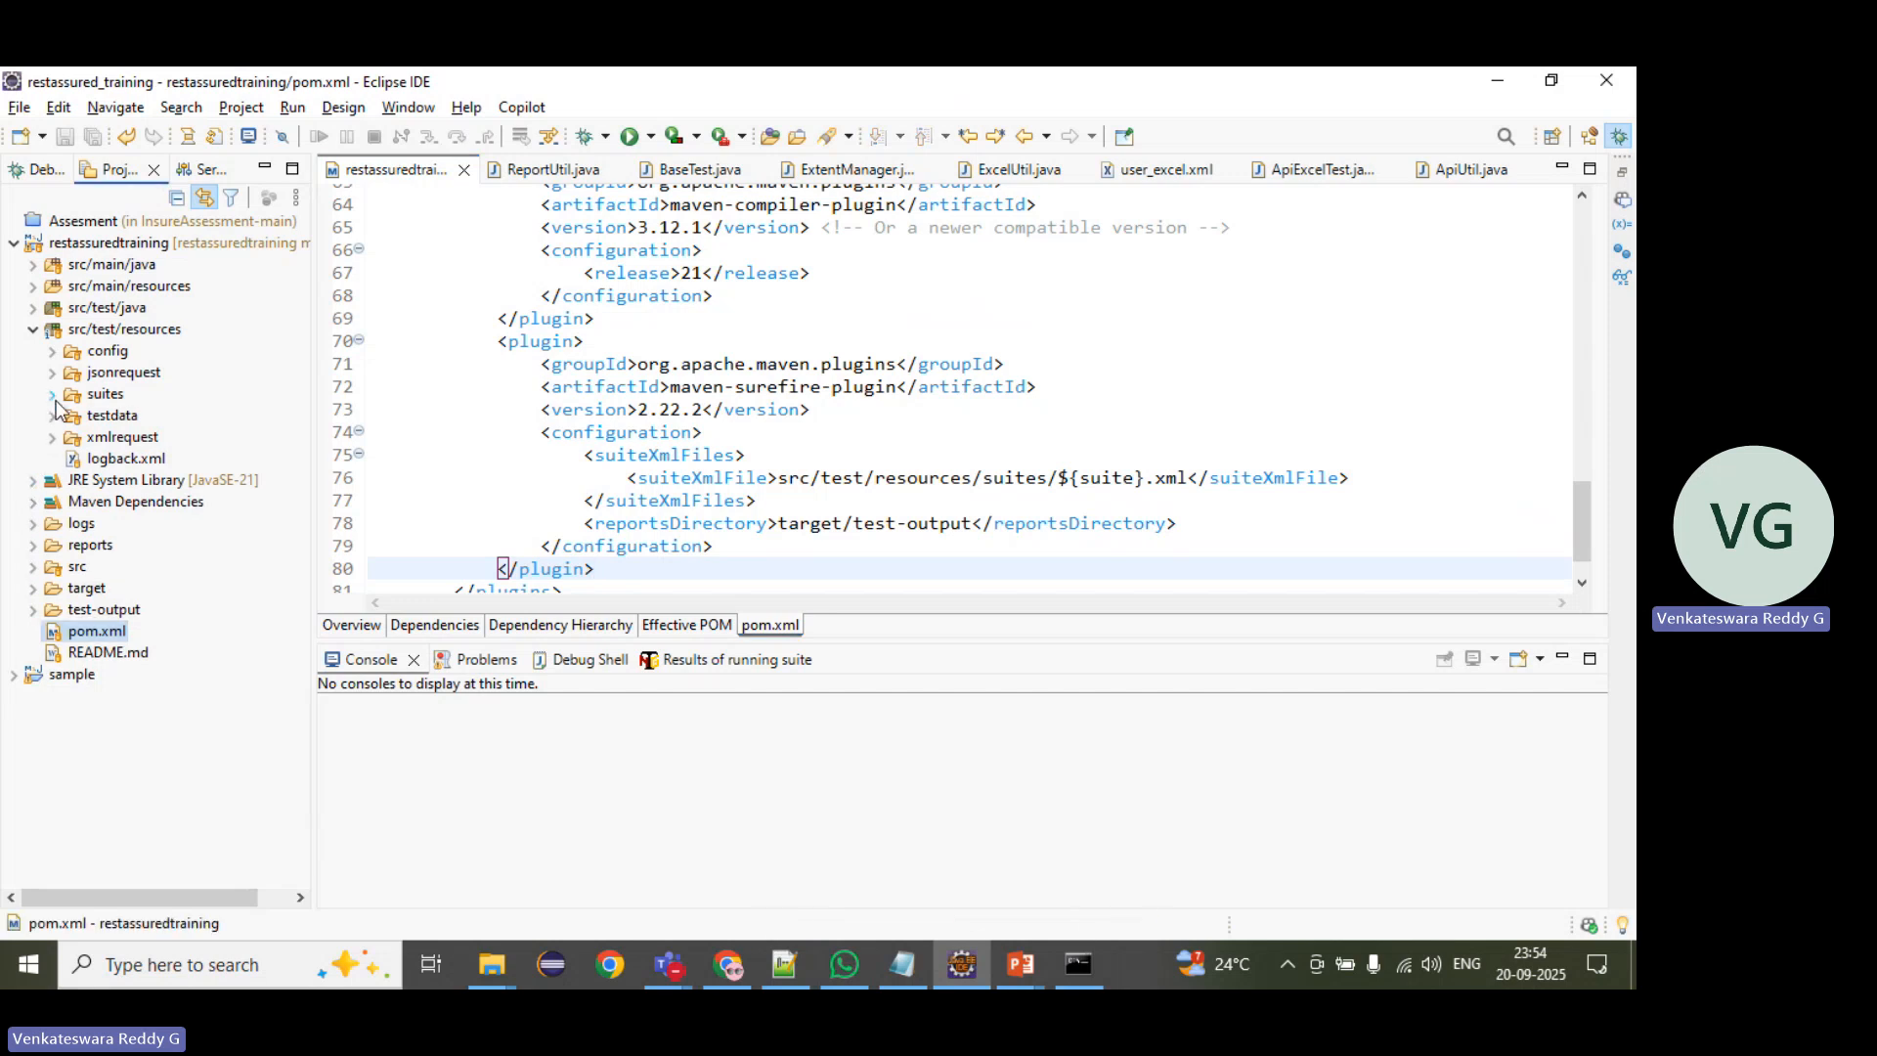
click(54, 417)
double_click(148, 437)
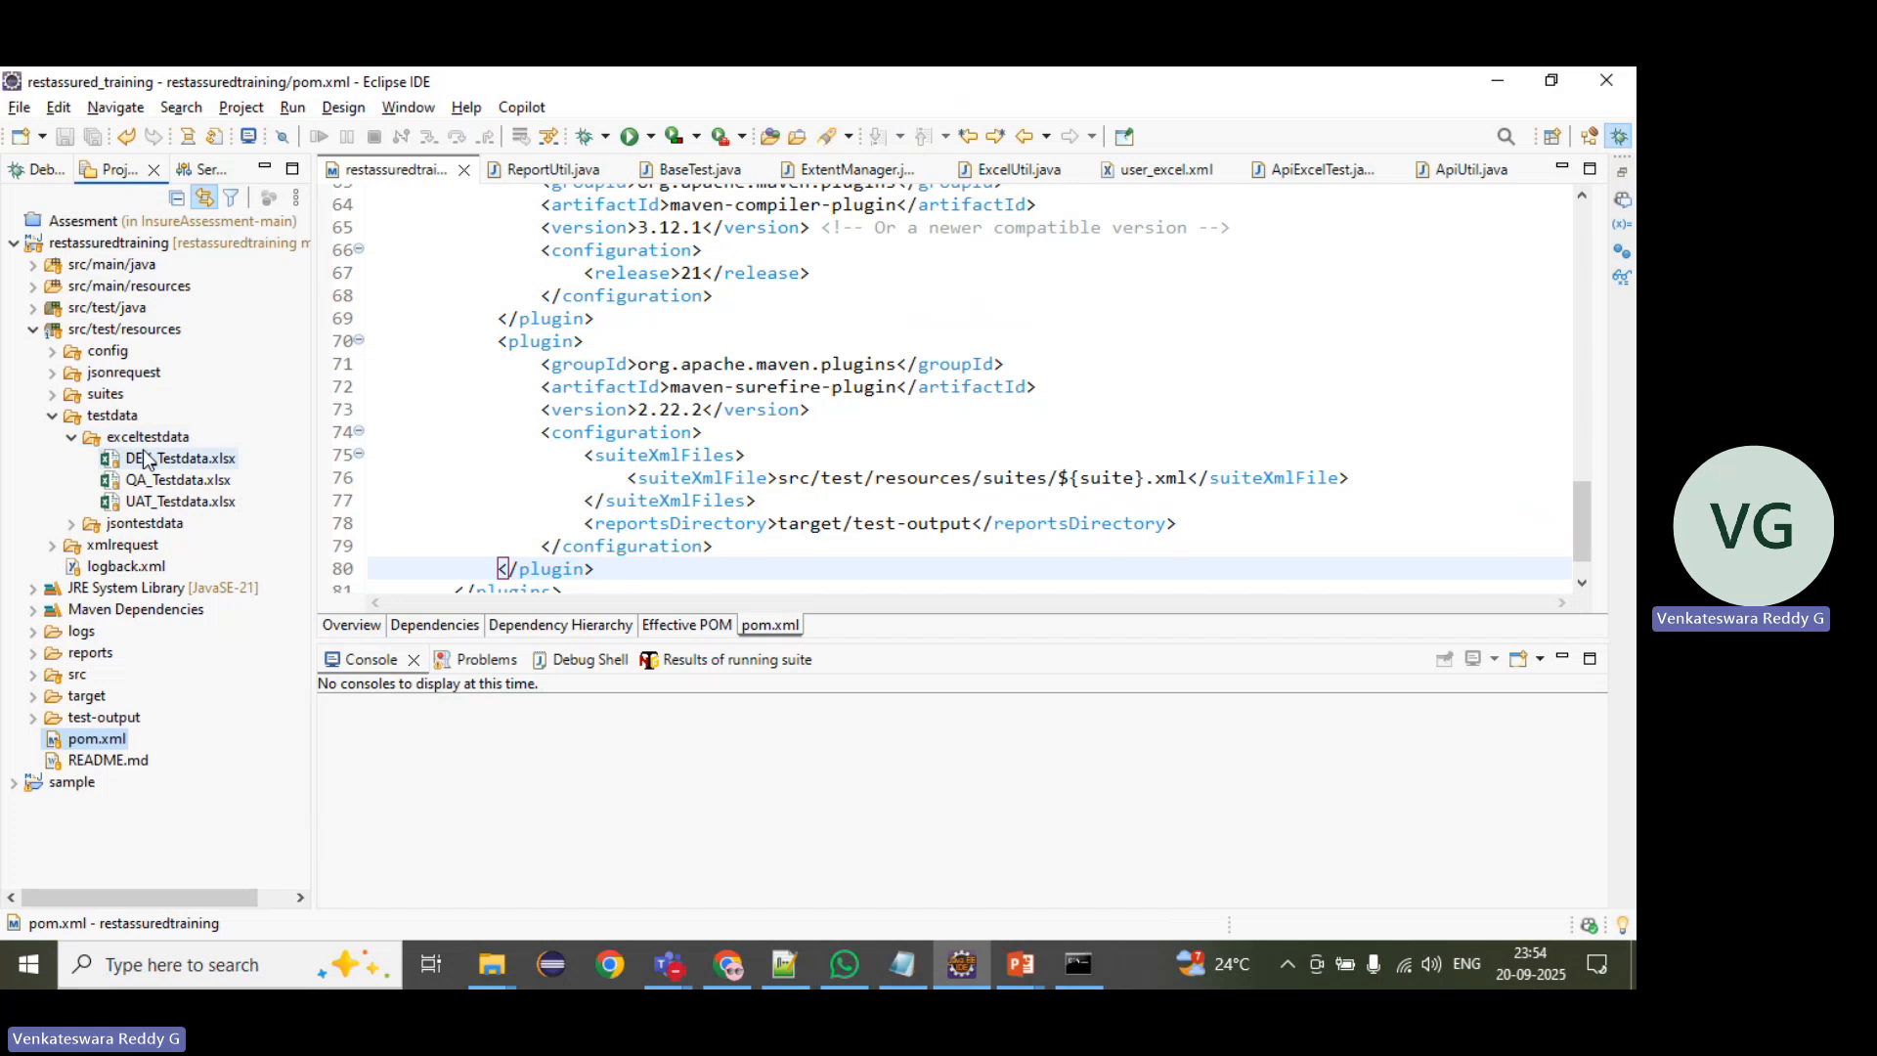
click(70, 526)
Step: Complete the Jenkins goals as clean install -Denv=$env -Dsuite=$suite, checking the suite variable name in pom.xml
key(alt+Tab)
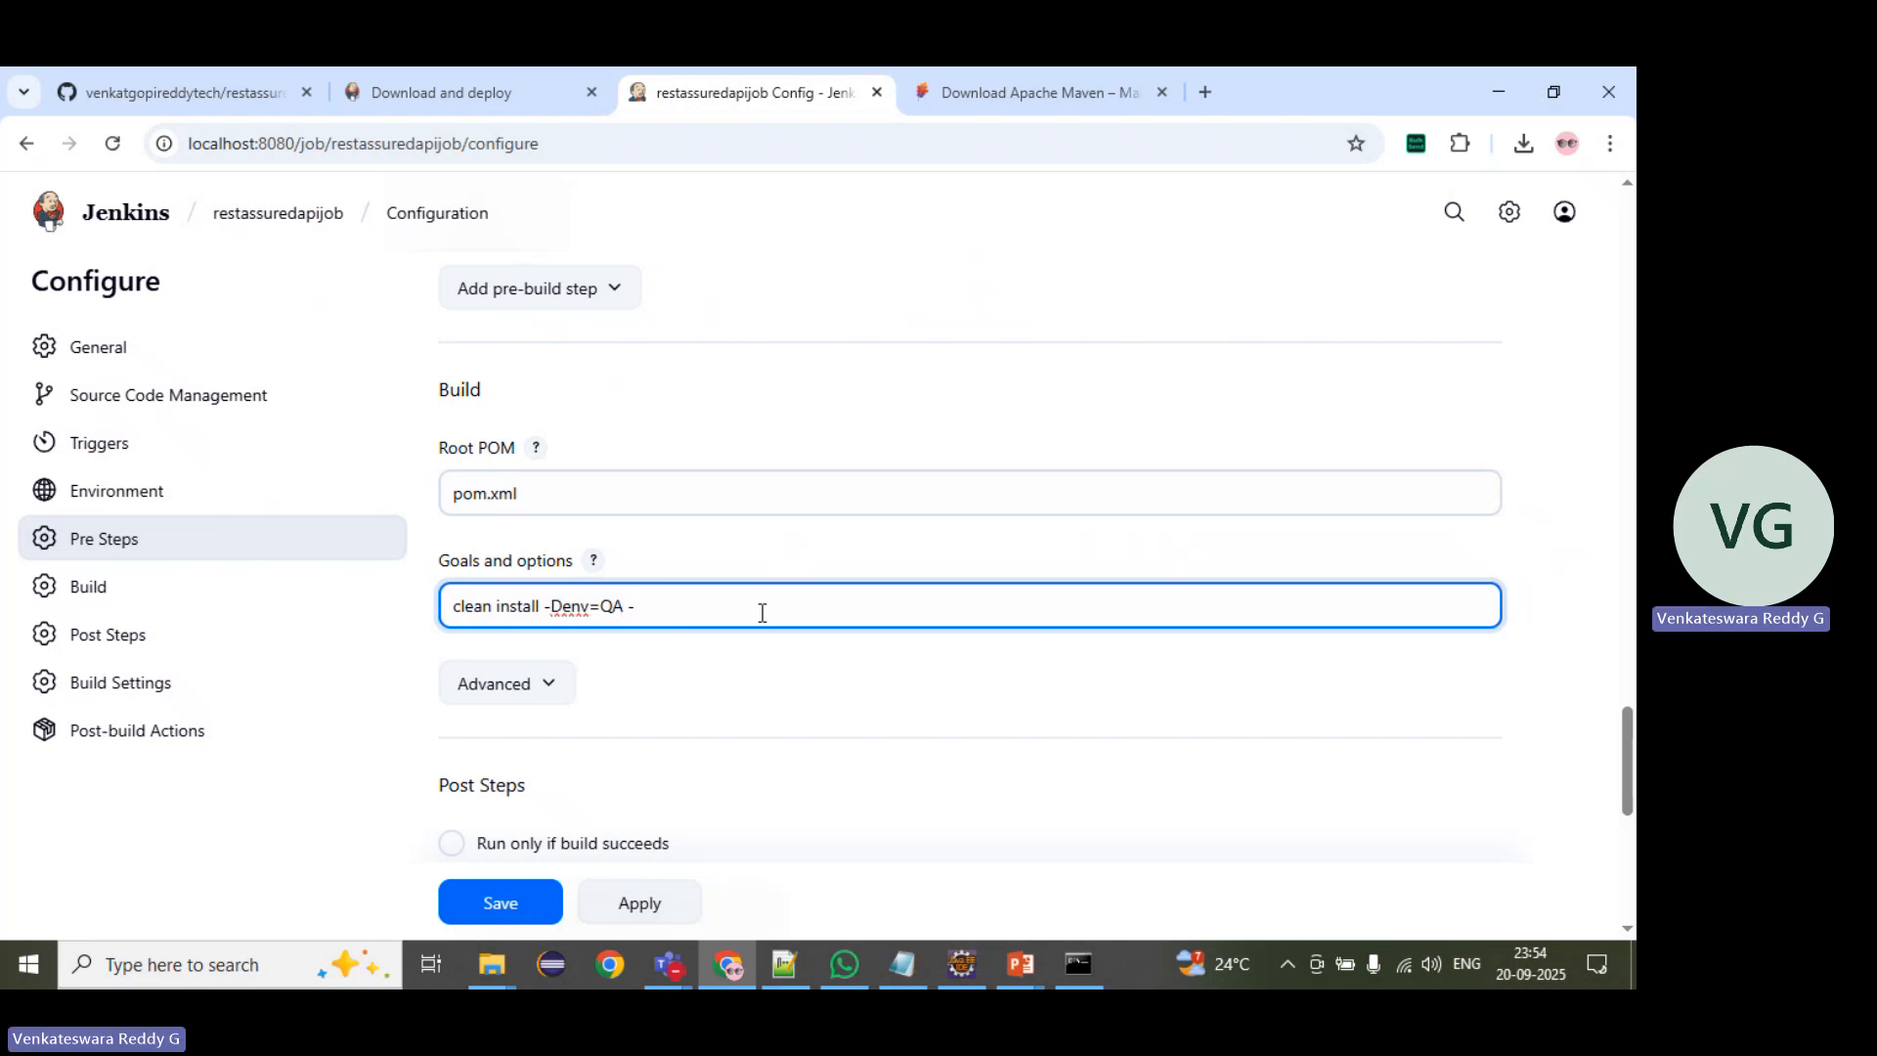
text(-Dsuite=)
key(alt+Tab)
double_click(1090, 479)
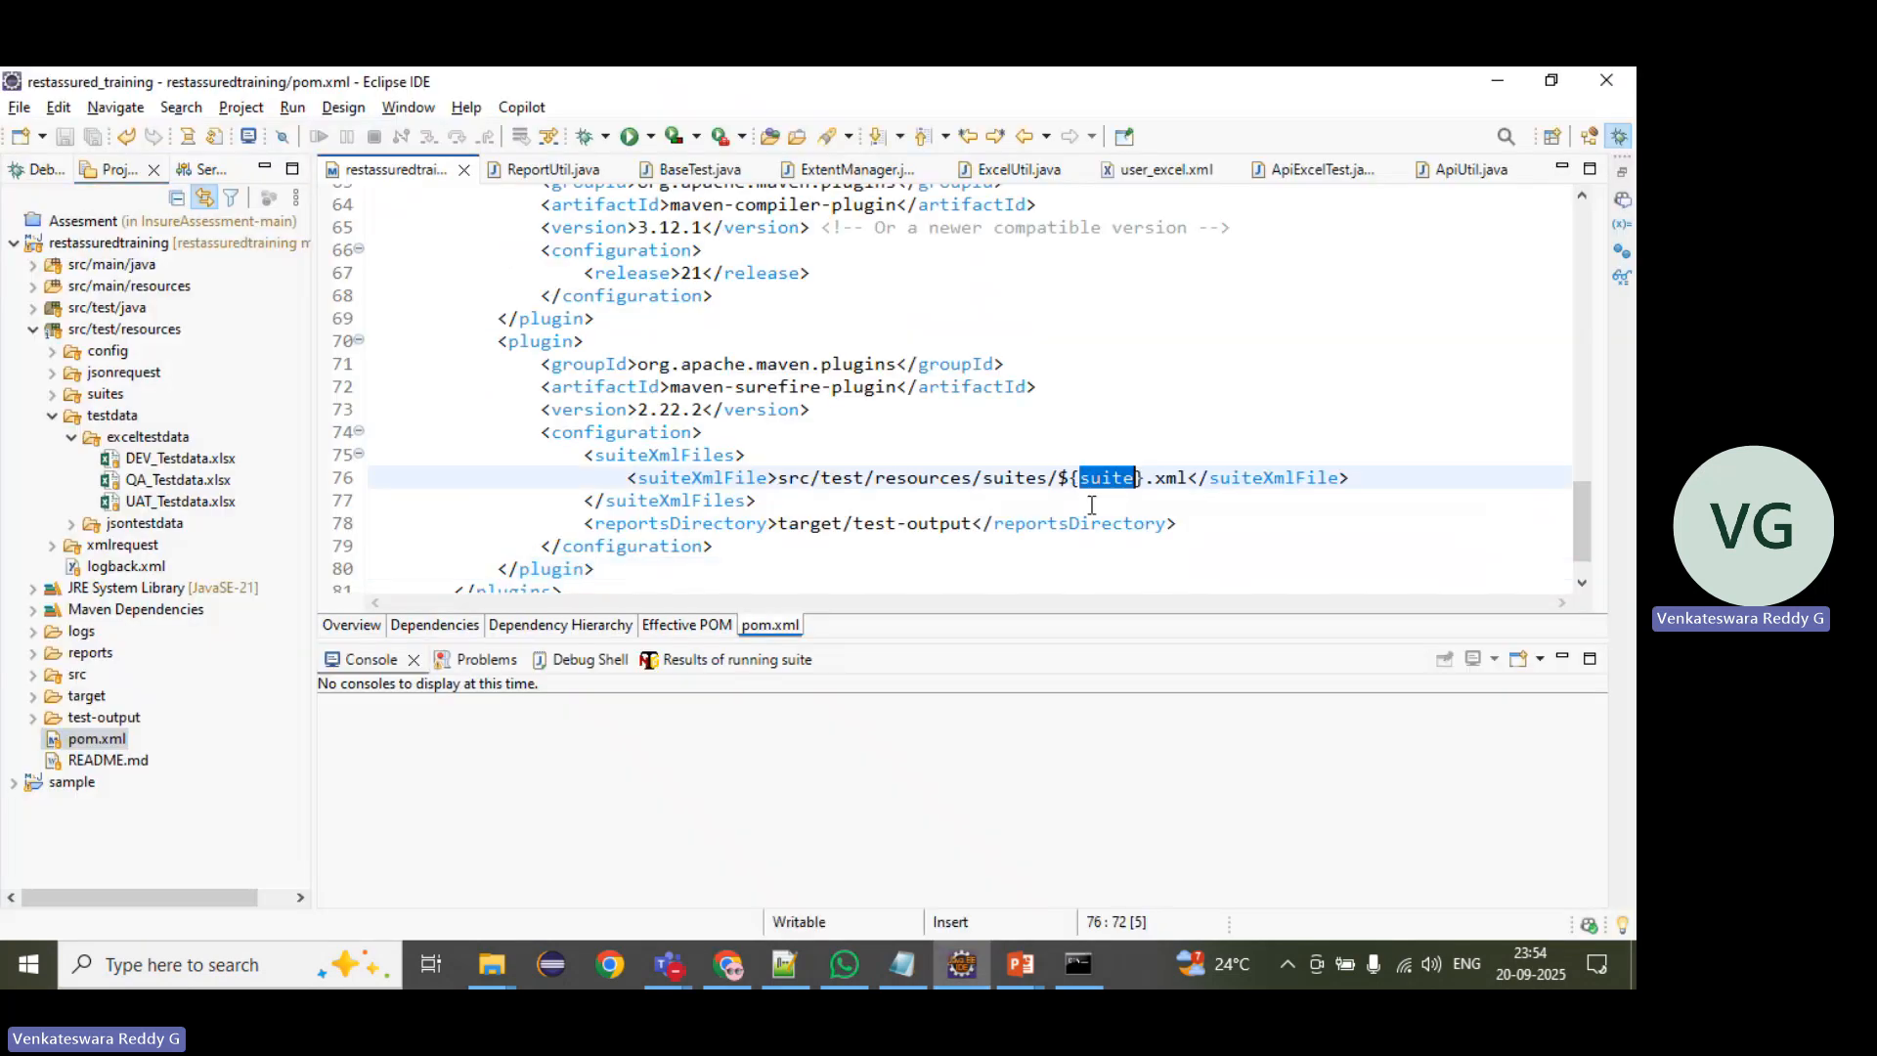
key(alt+Tab)
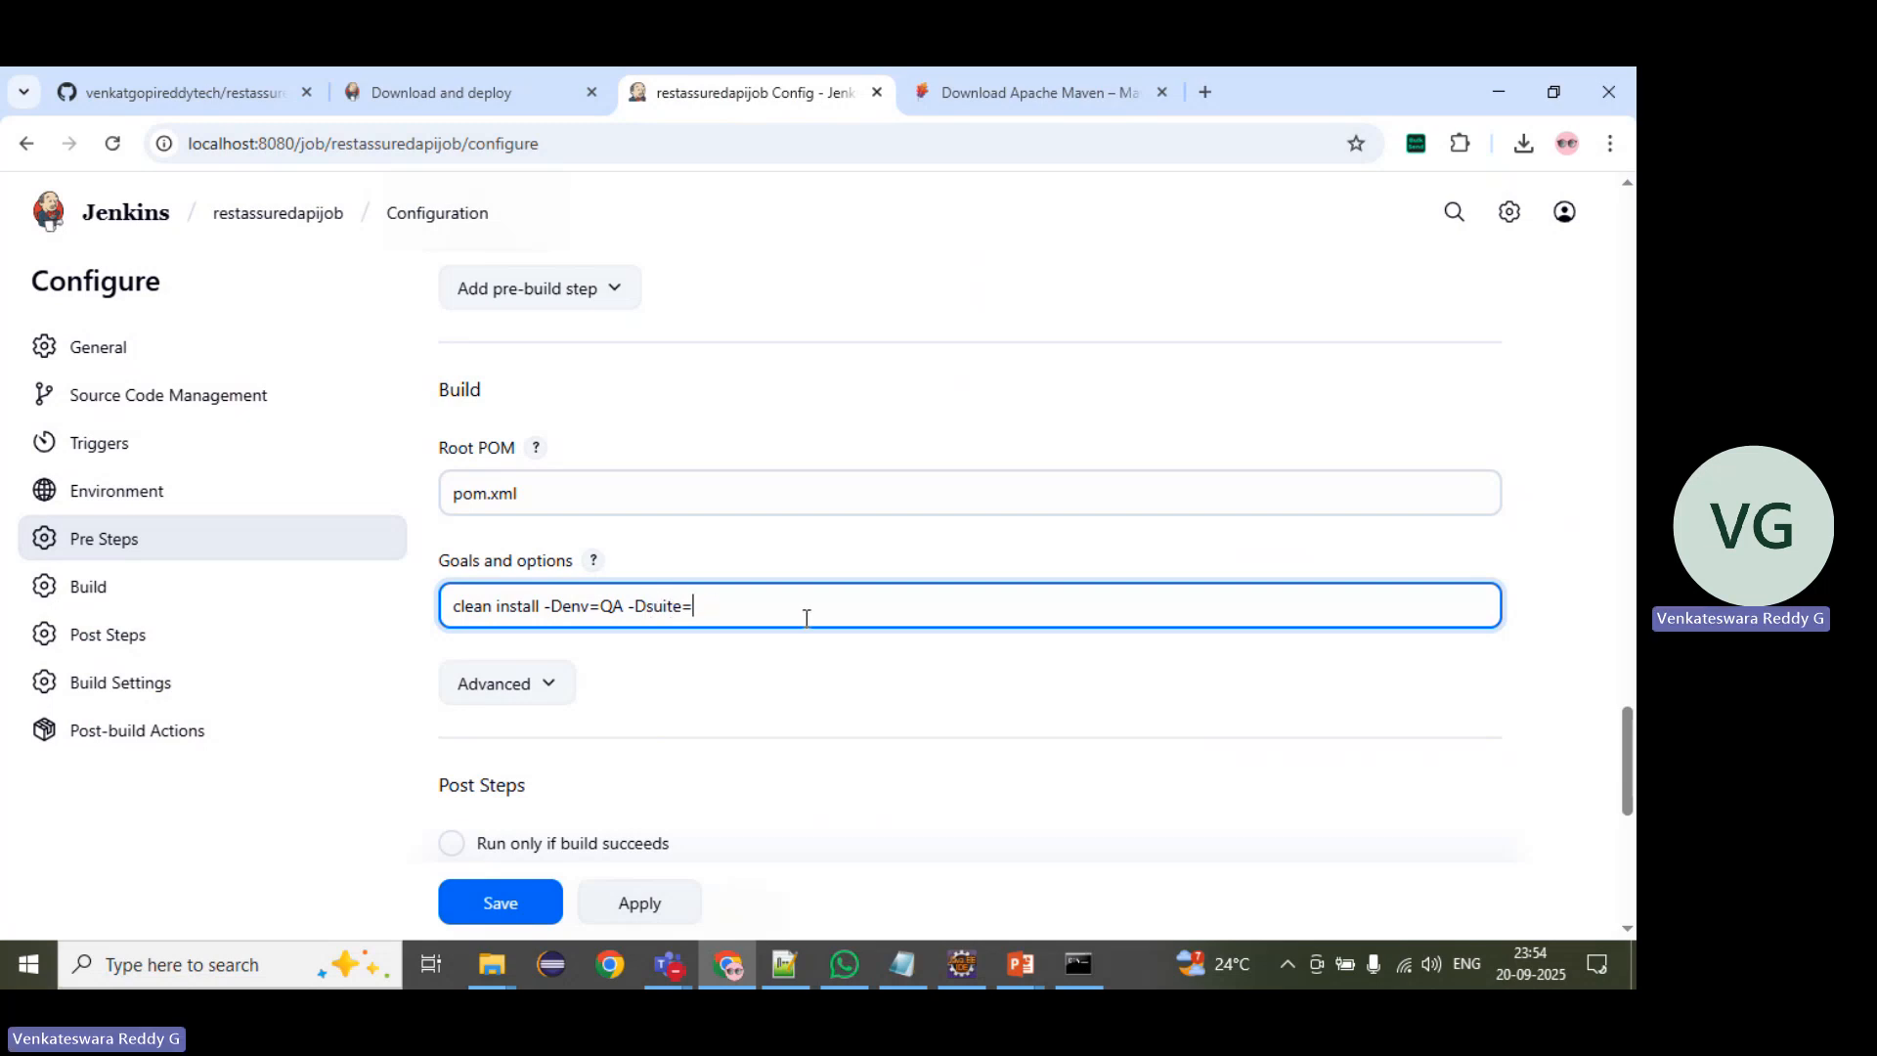
text($suite)
drag(600, 604, 625, 594)
text($env)
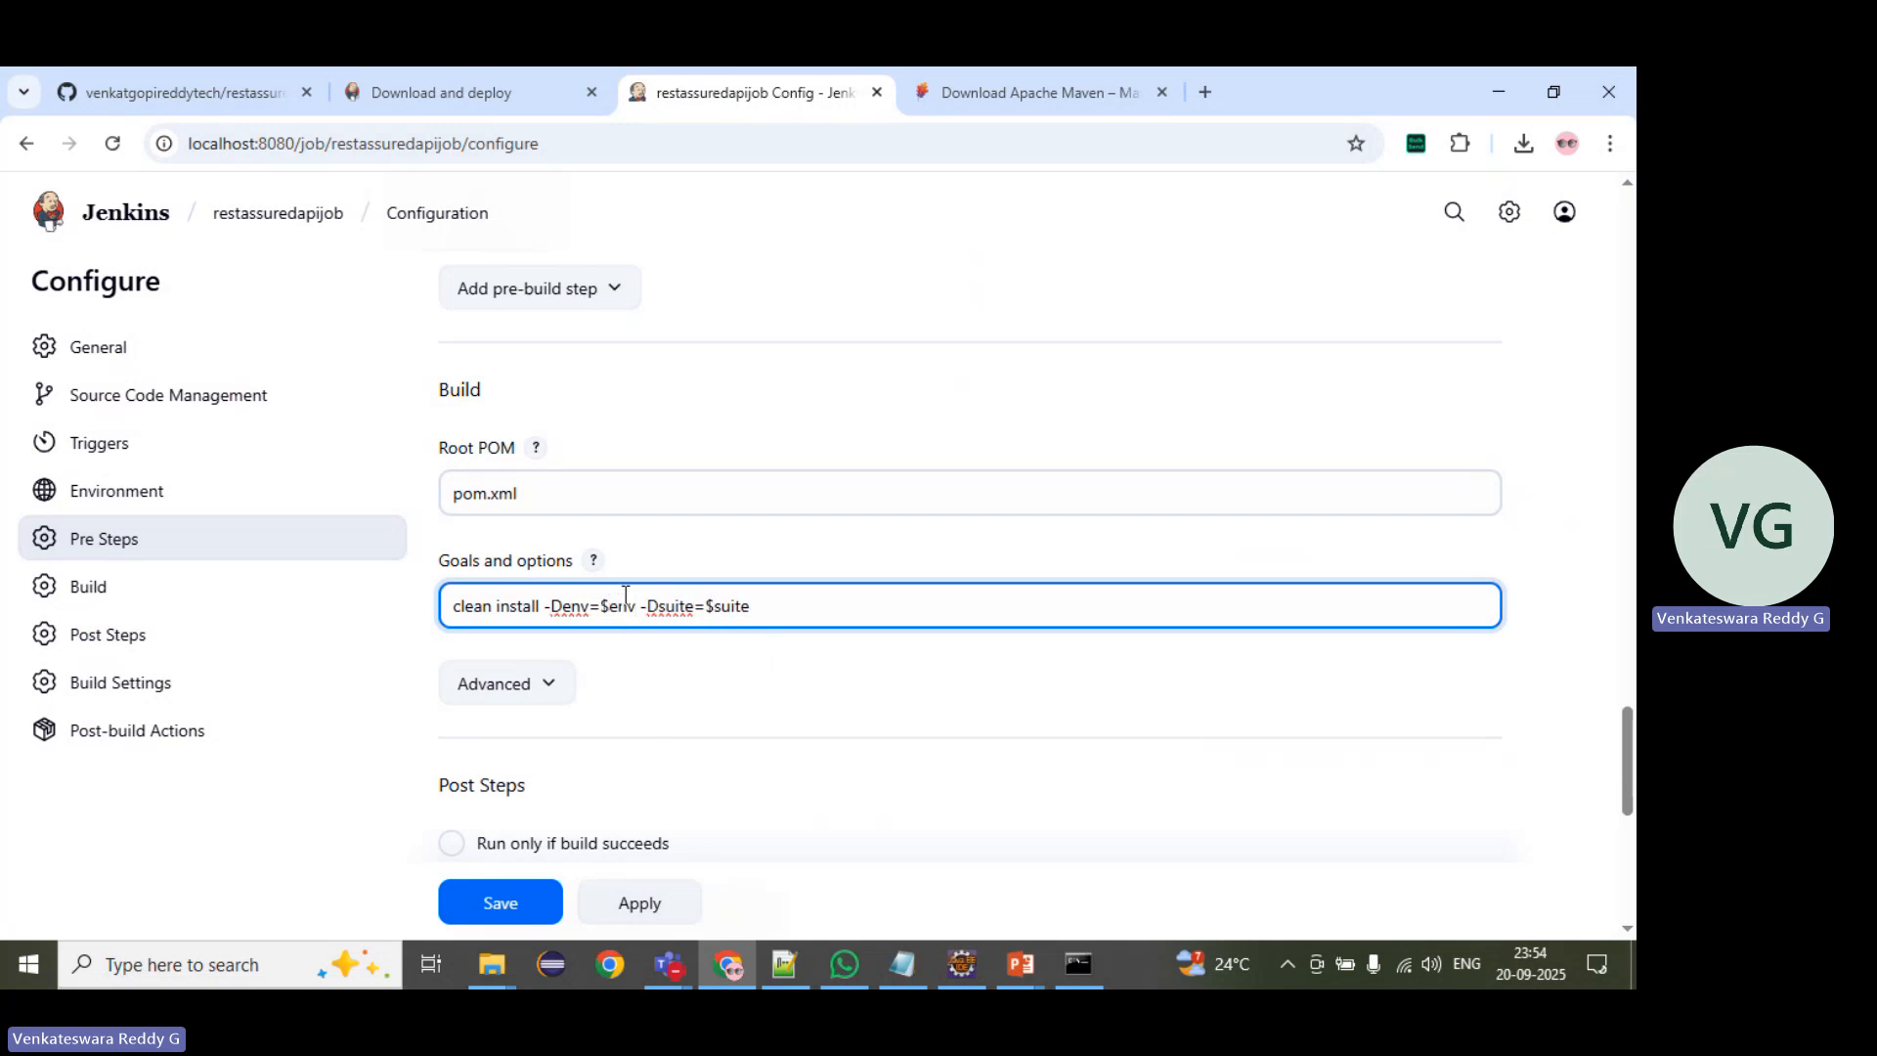
Step: Enable the option that makes this project parameterized in the job's general settings
scroll(653, 671, down, 2)
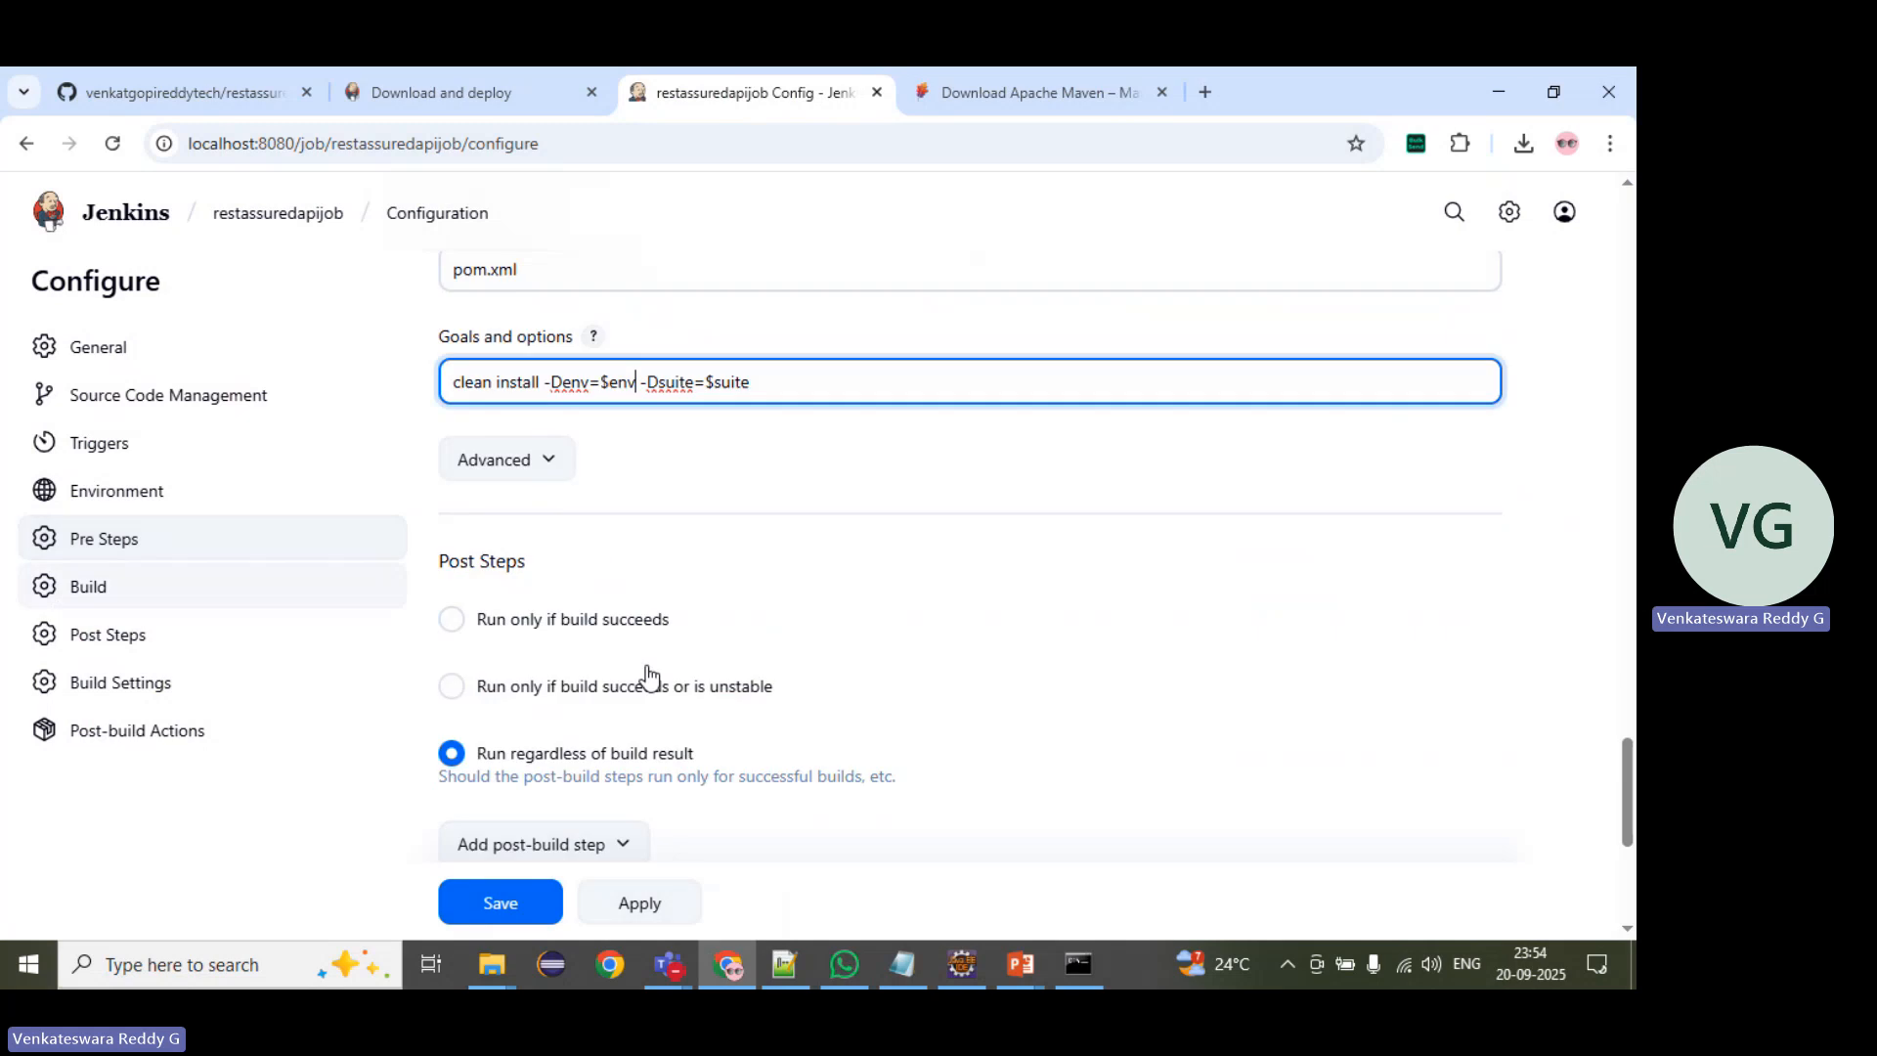
scroll(695, 565, up, 3)
scroll(696, 558, up, 4)
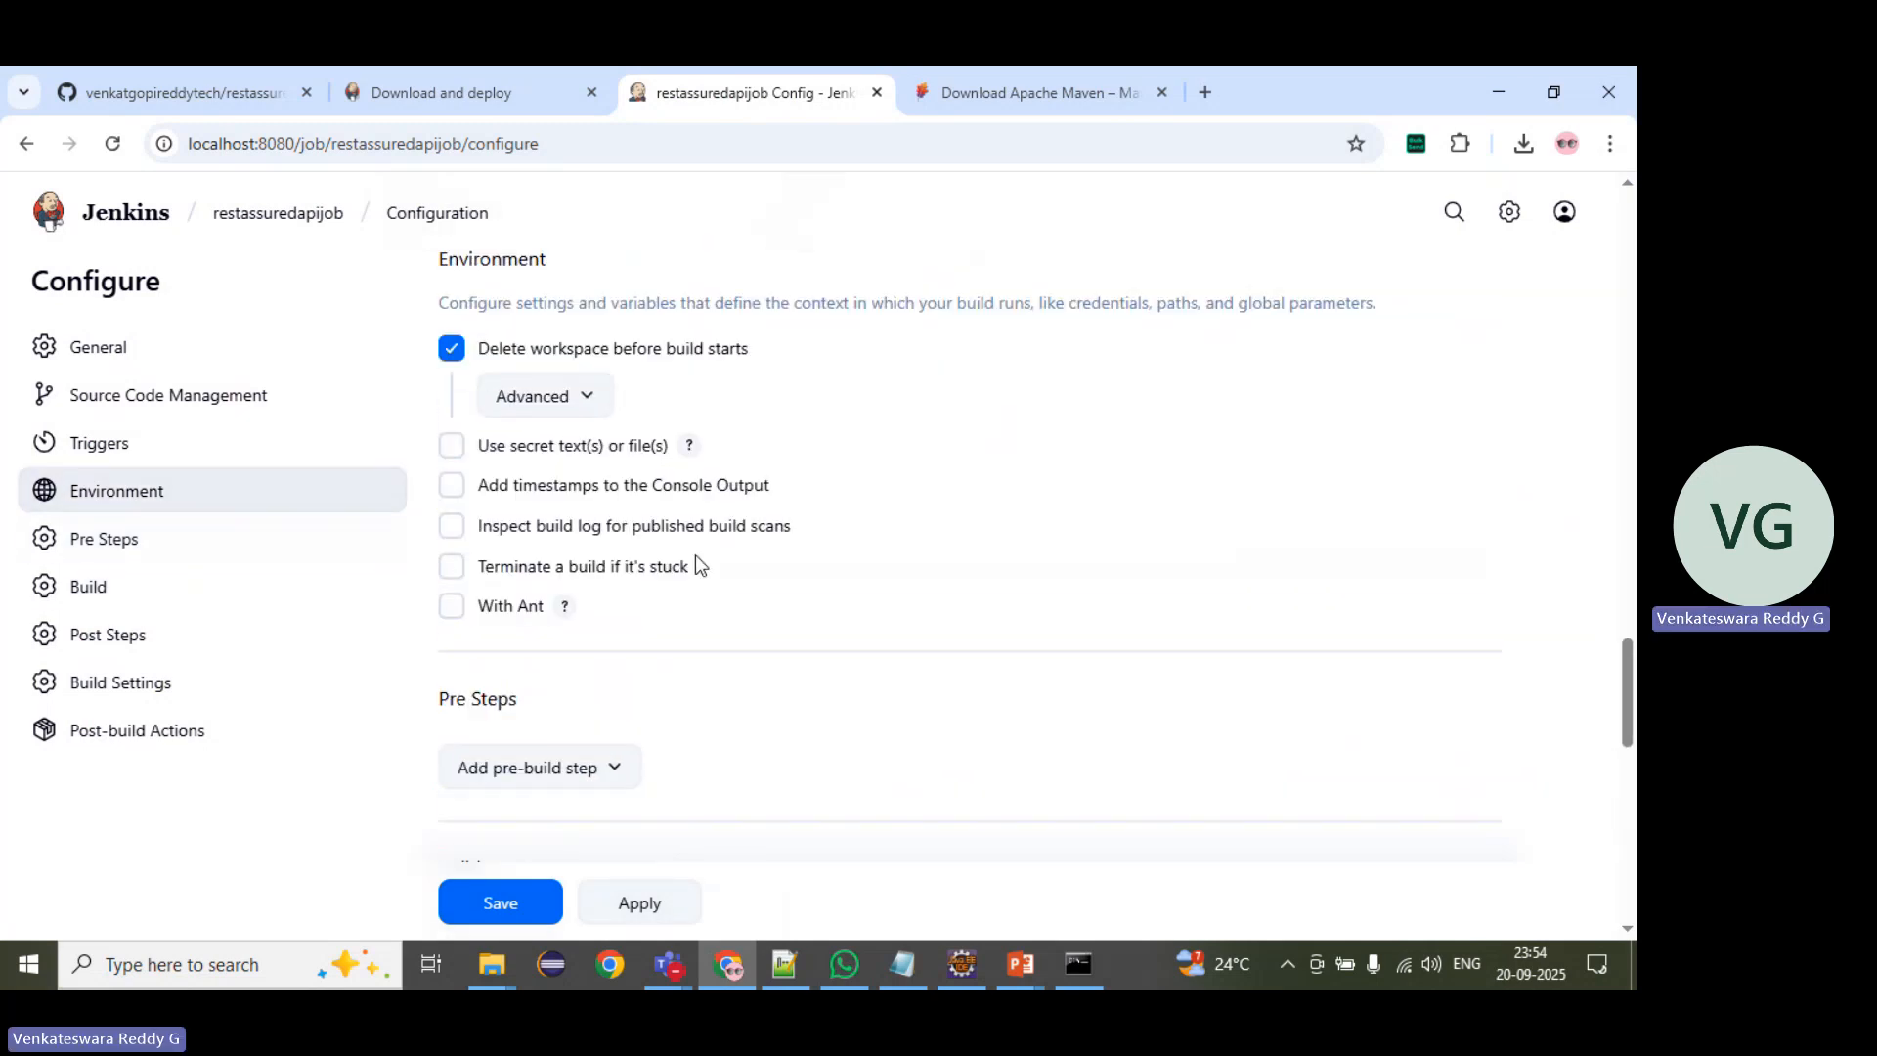
scroll(695, 566, up, 5)
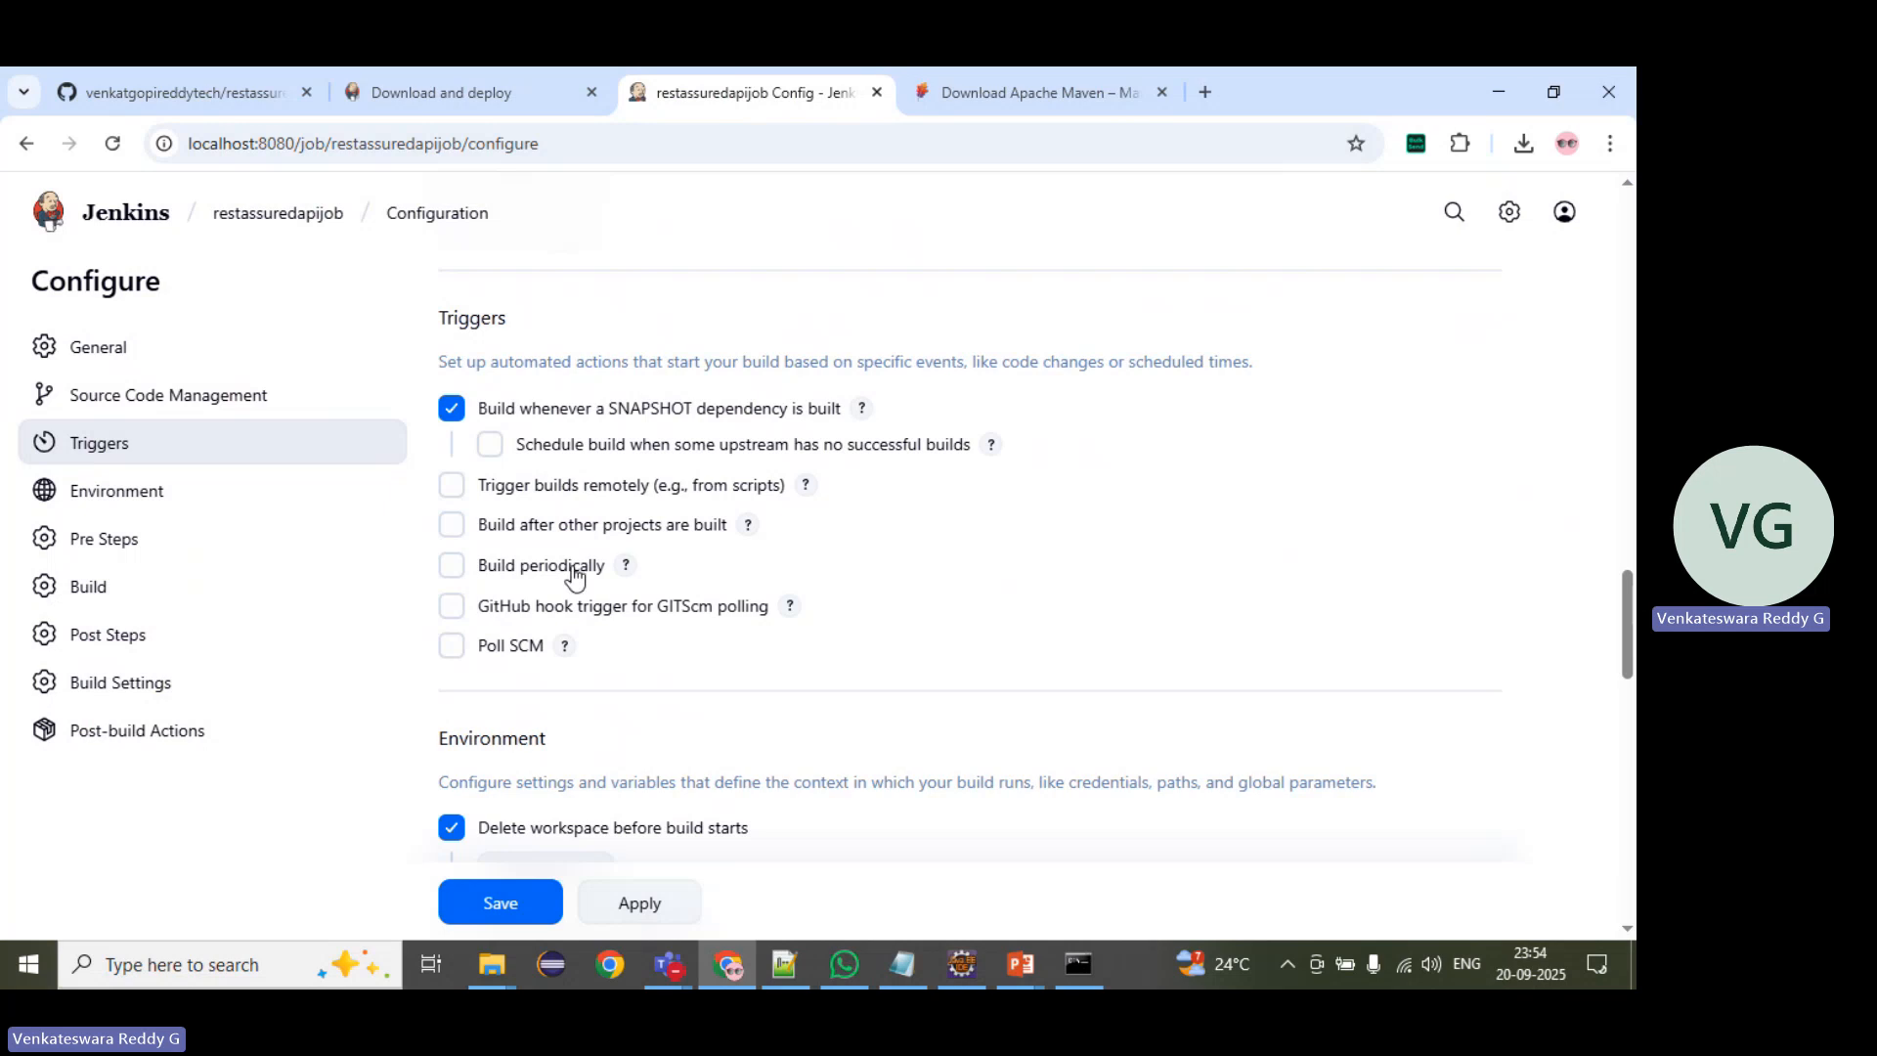
scroll(576, 576, up, 4)
scroll(557, 577, up, 13)
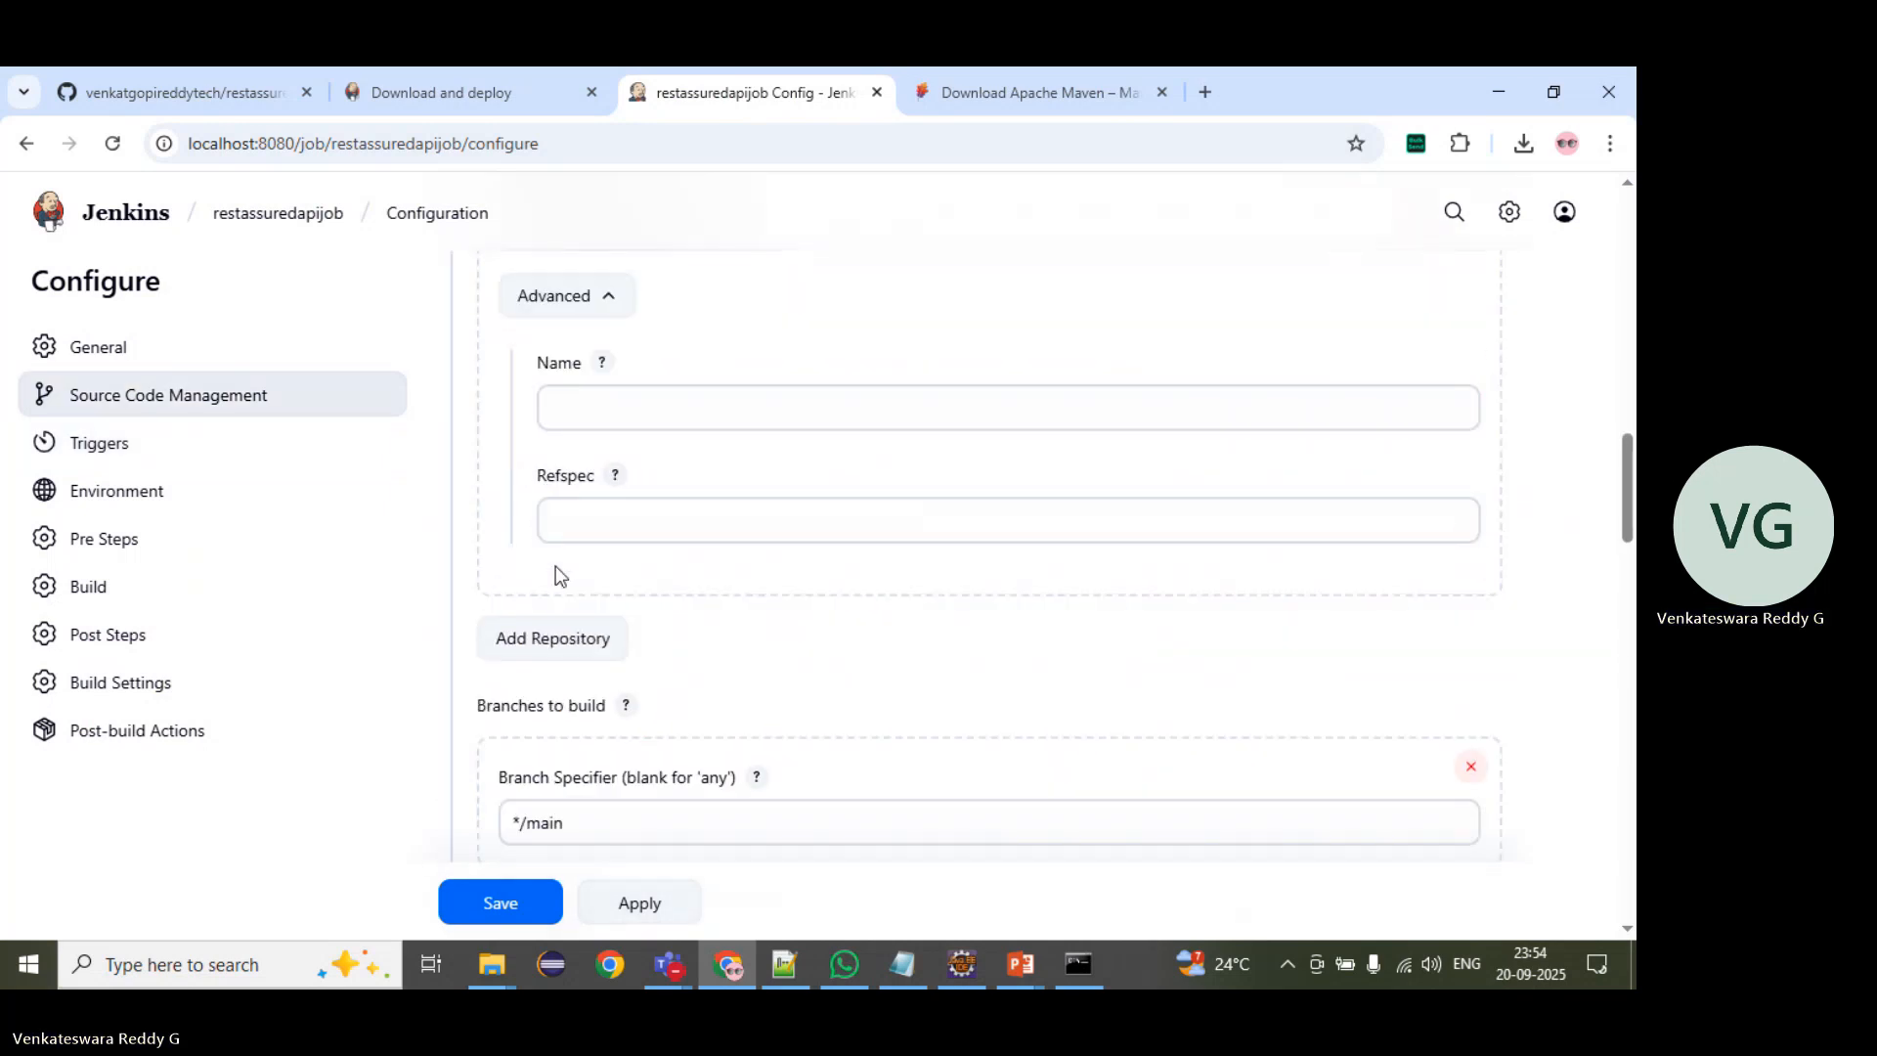
scroll(556, 566, up, 3)
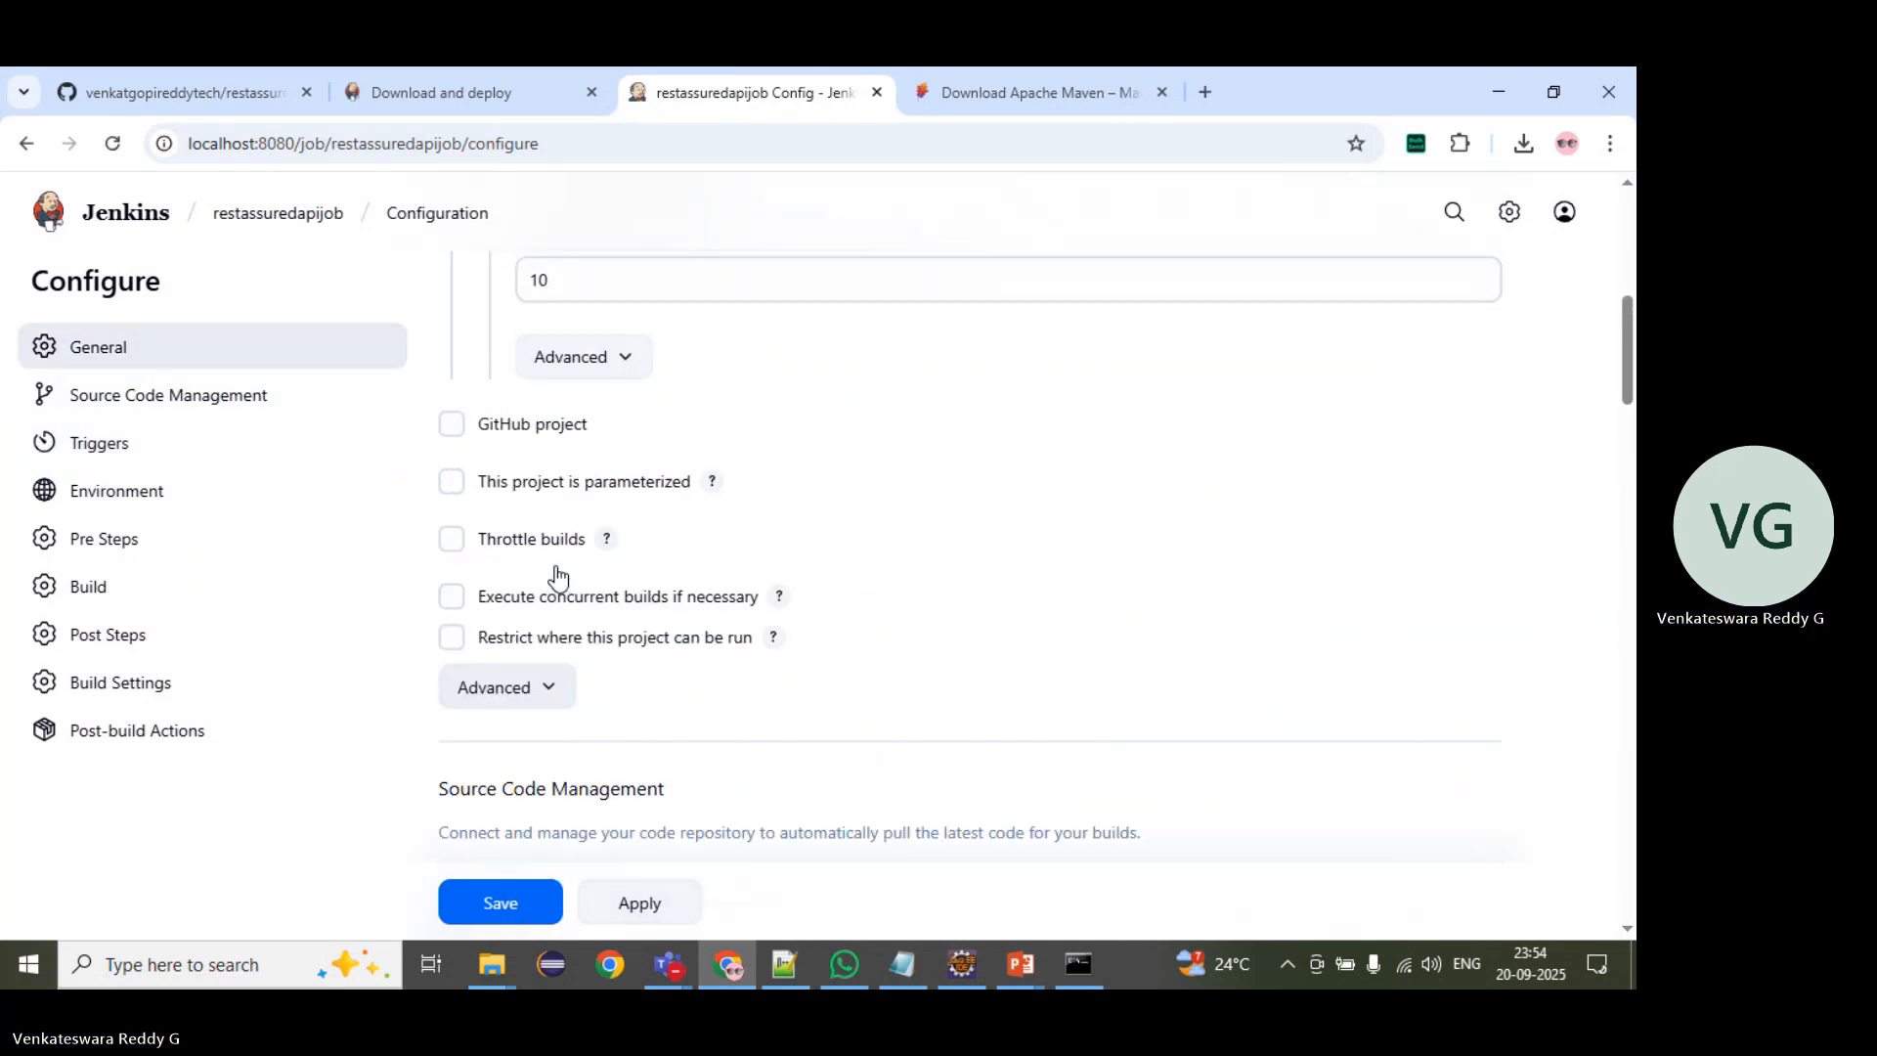
click(452, 484)
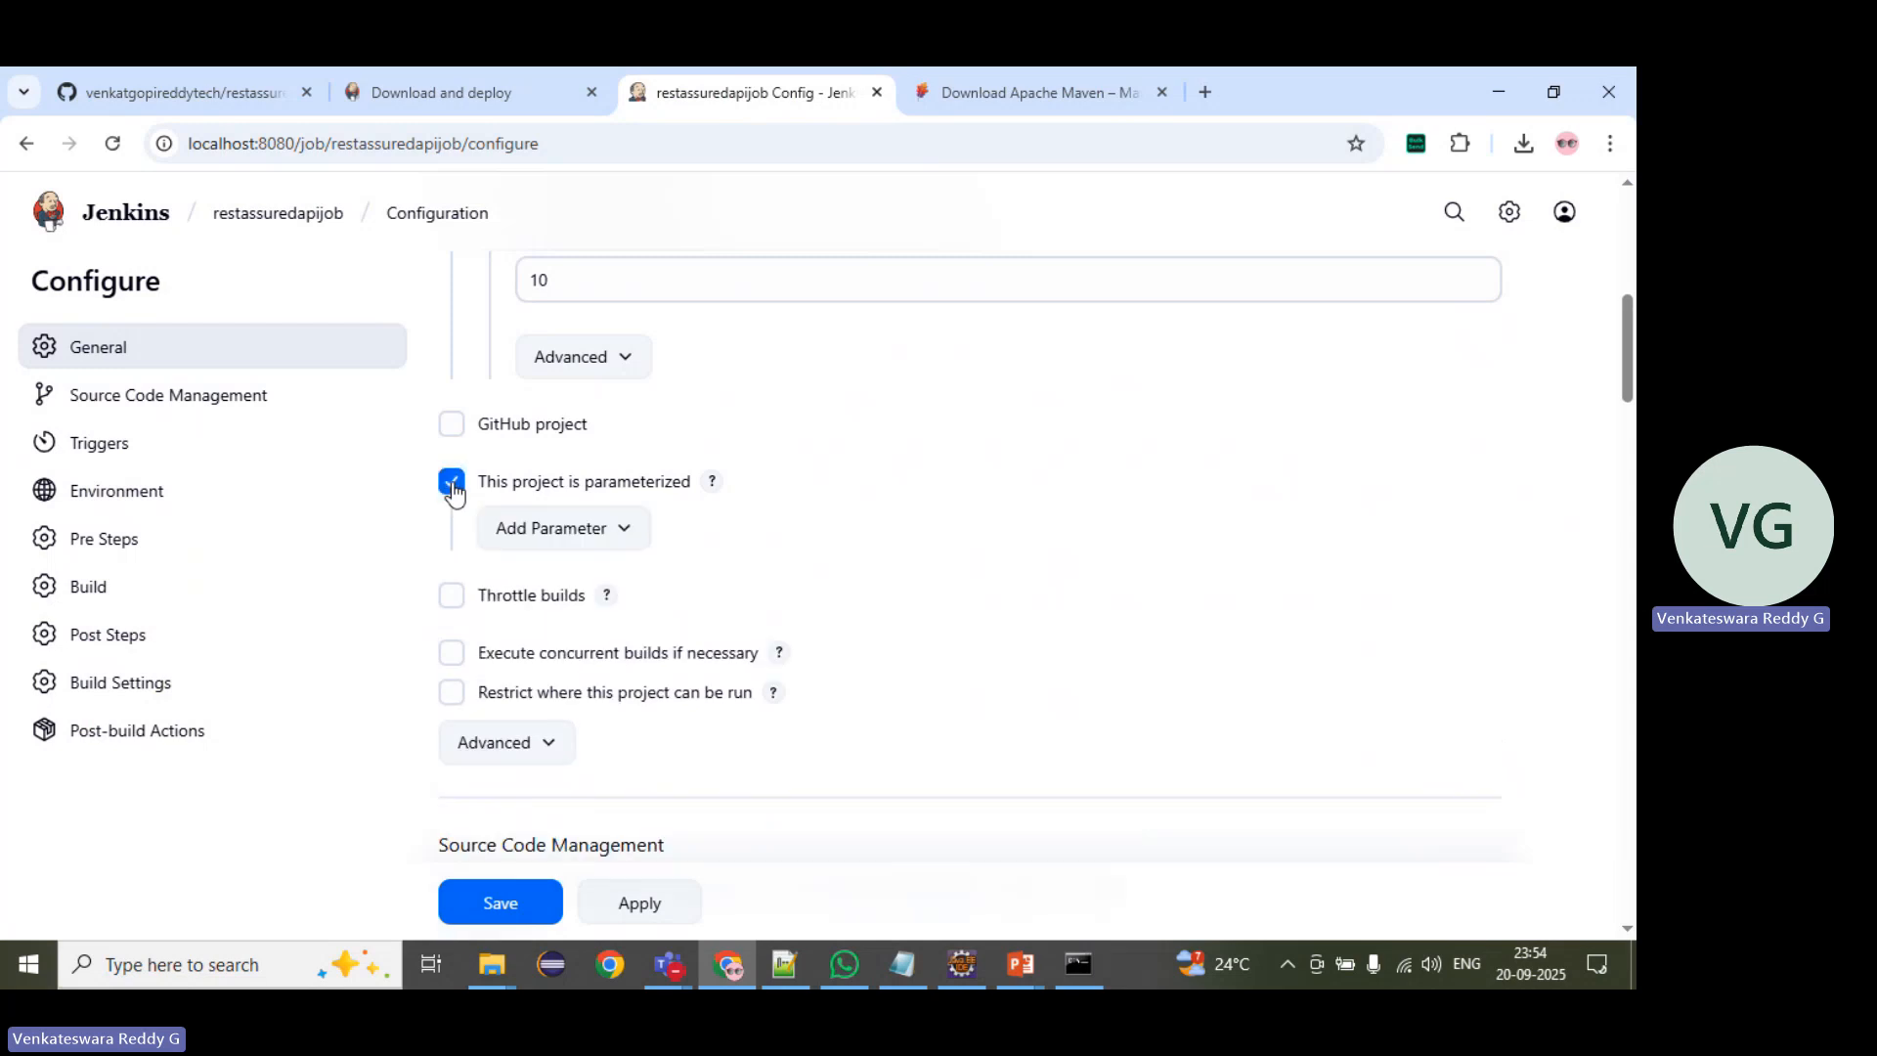
scroll(453, 491, up, 5)
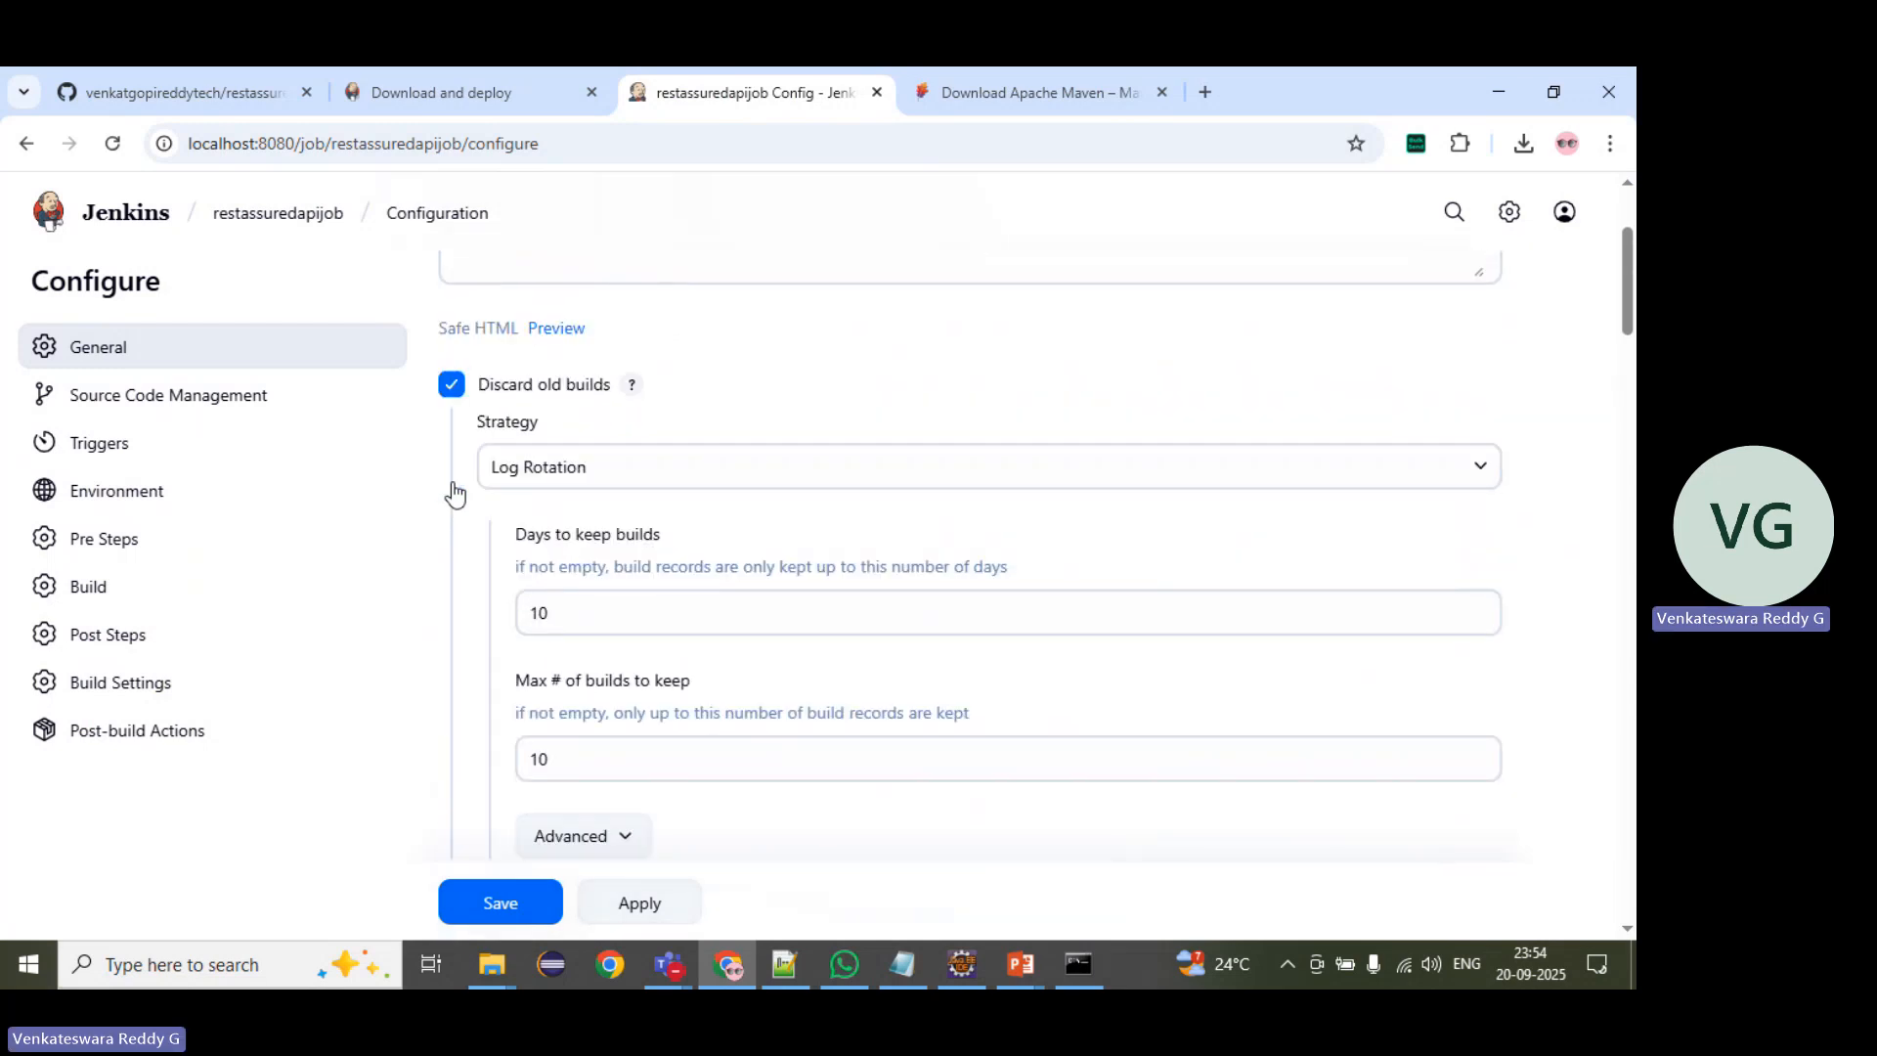
scroll(453, 490, down, 4)
scroll(453, 492, down, 1)
Step: Add a choice parameter to the job and name it env
click(590, 533)
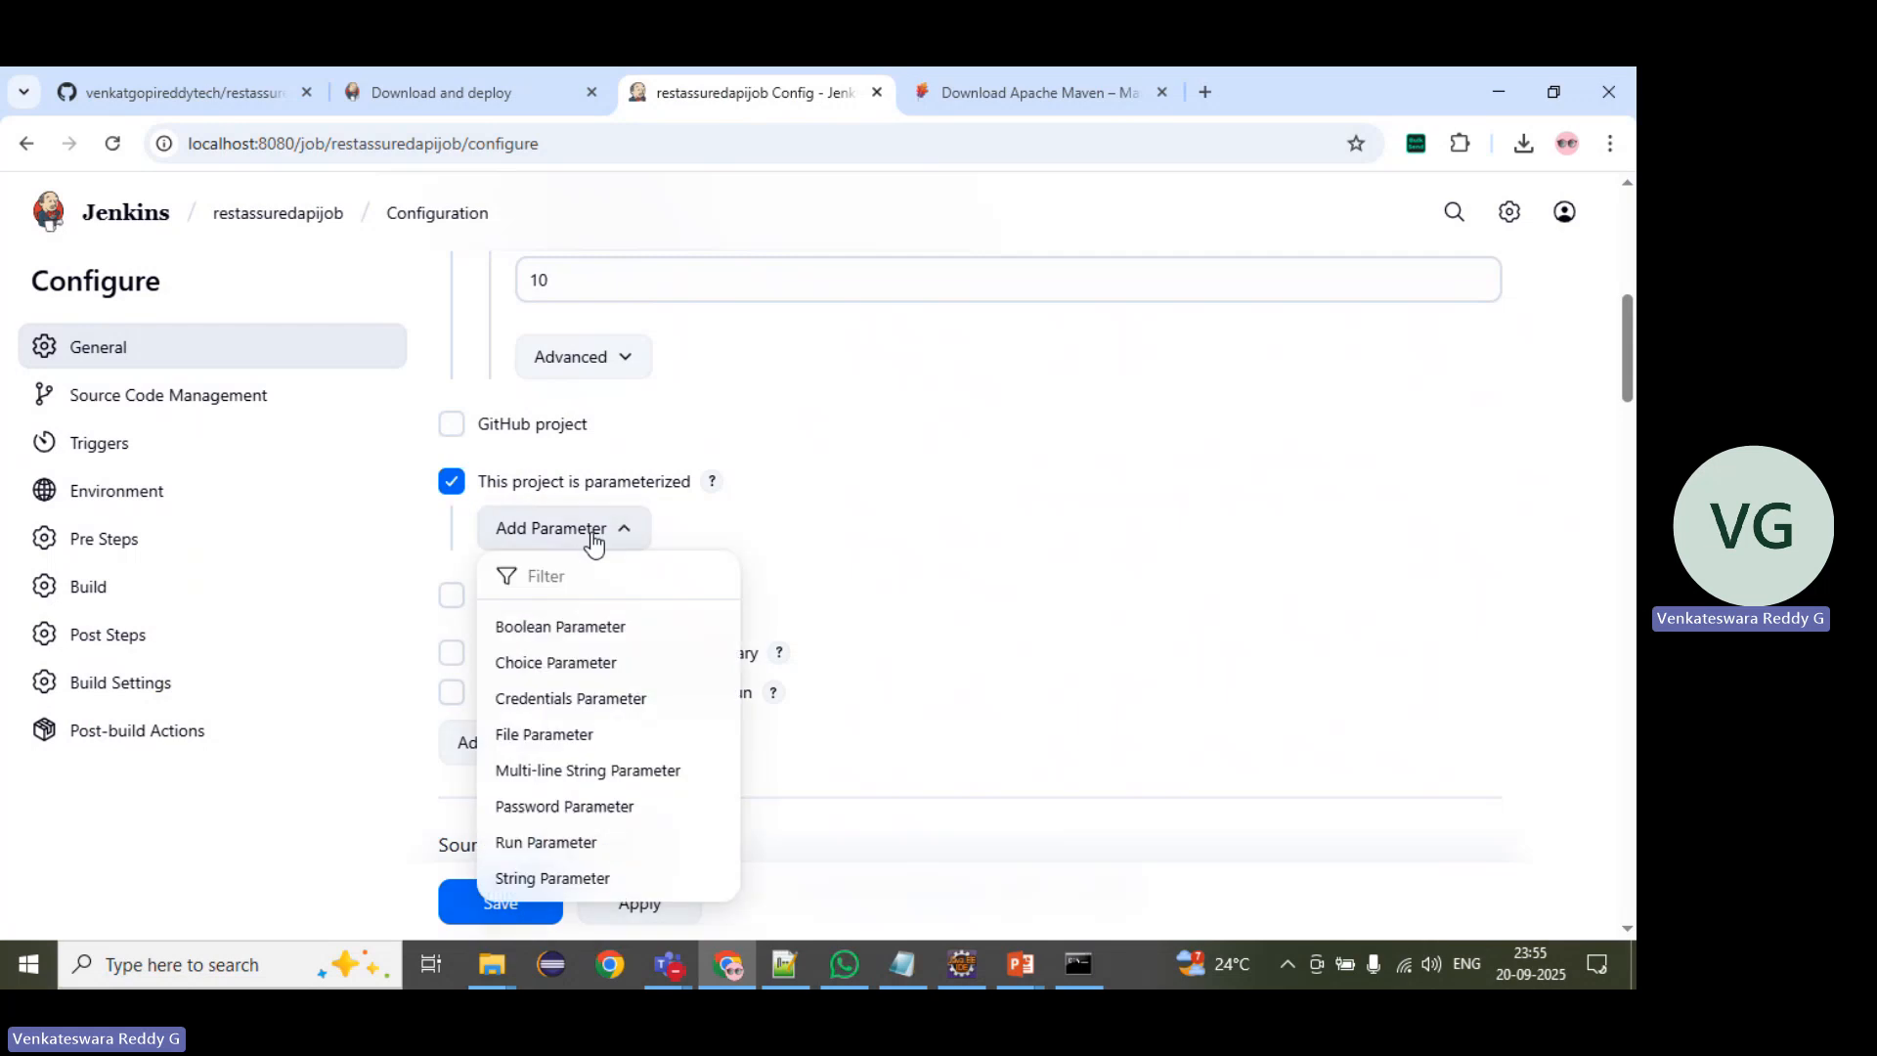
click(572, 662)
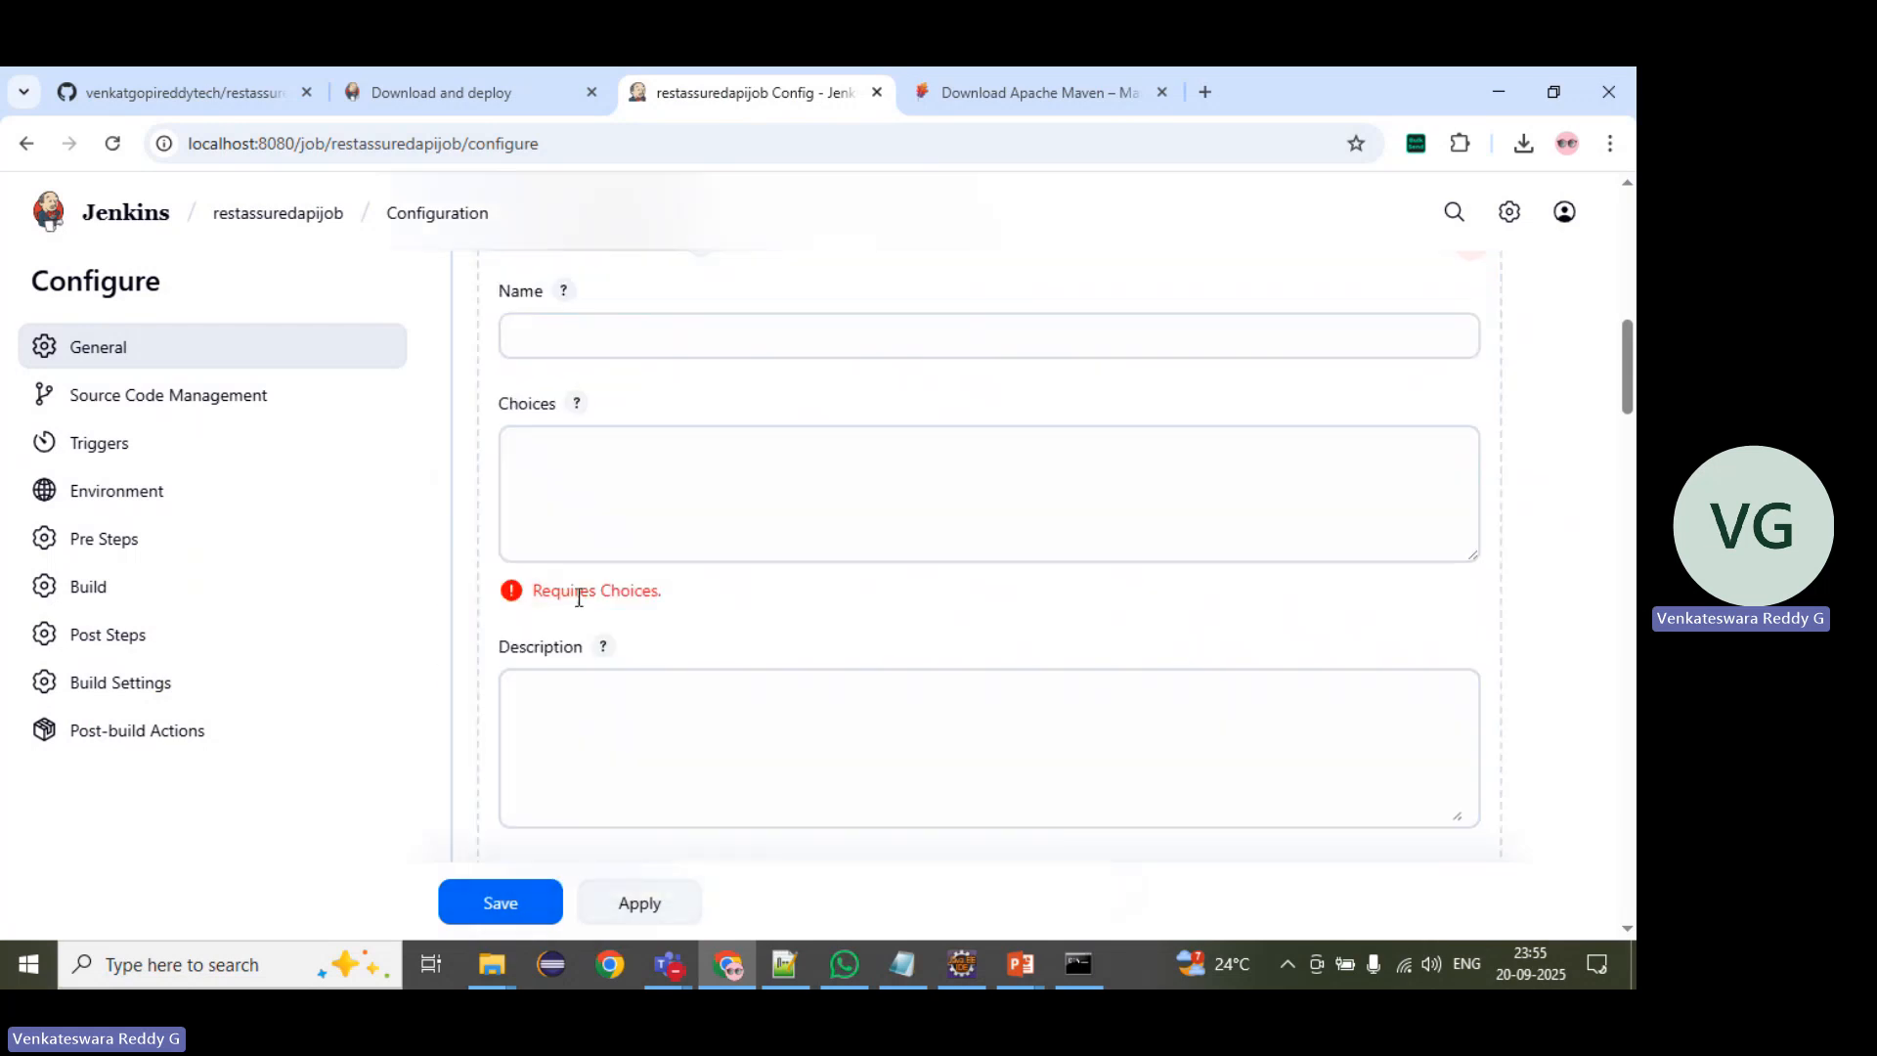
scroll(590, 524, up, 3)
click(603, 574)
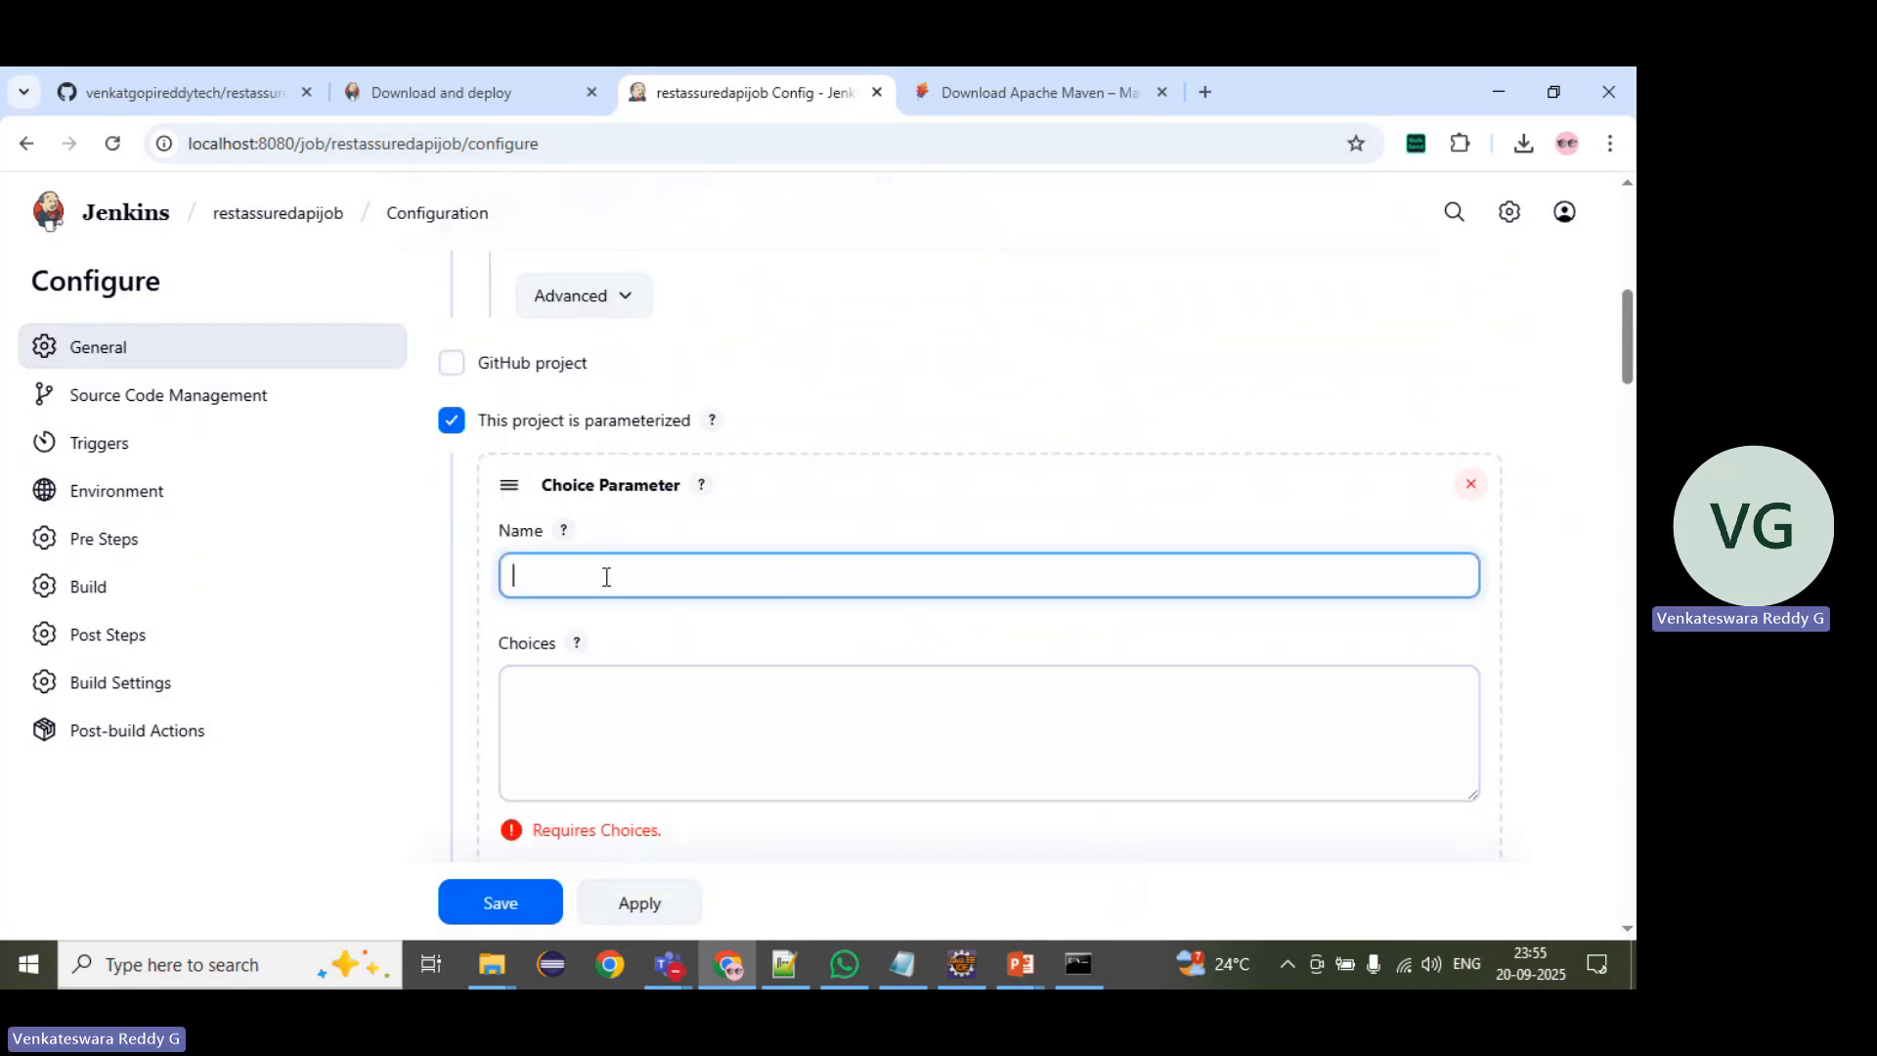
scroll(606, 577, down, 1)
text(env)
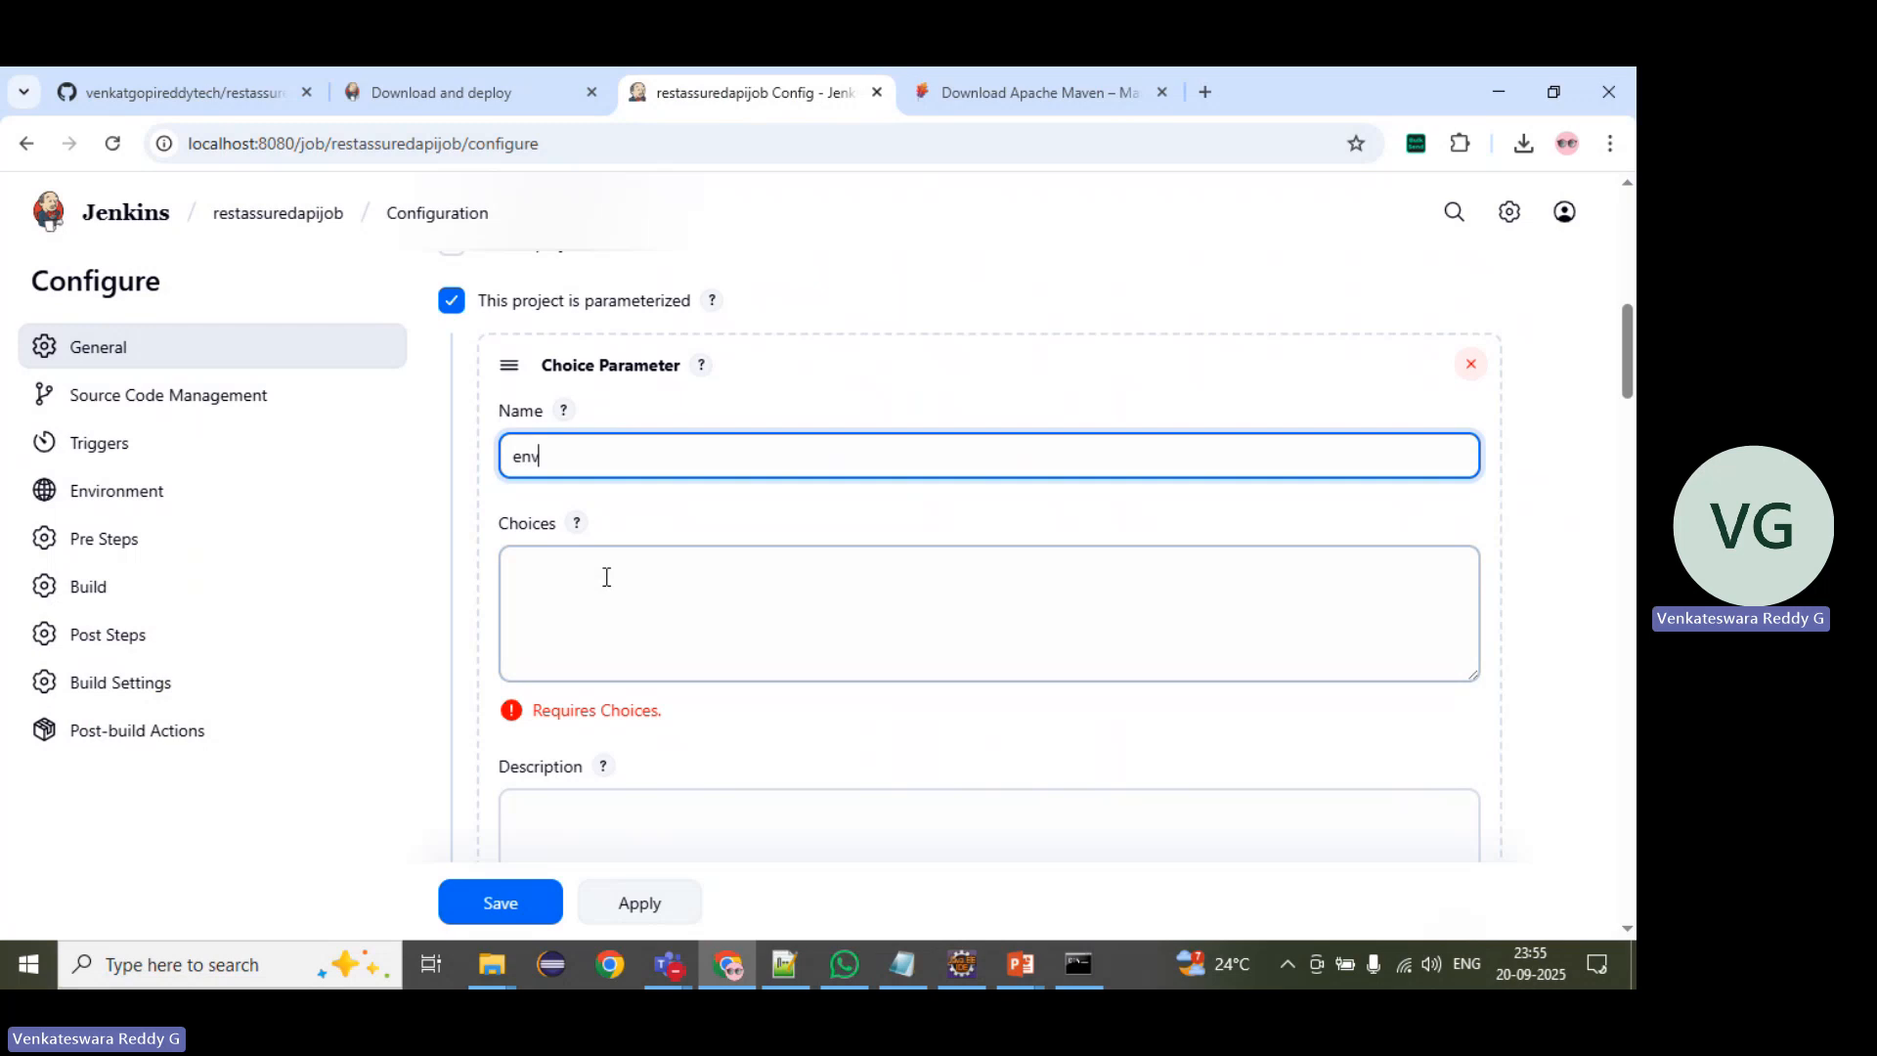
Step: Compare the env parameter name with the $env variable in the build's goals and options
scroll(606, 577, down, 15)
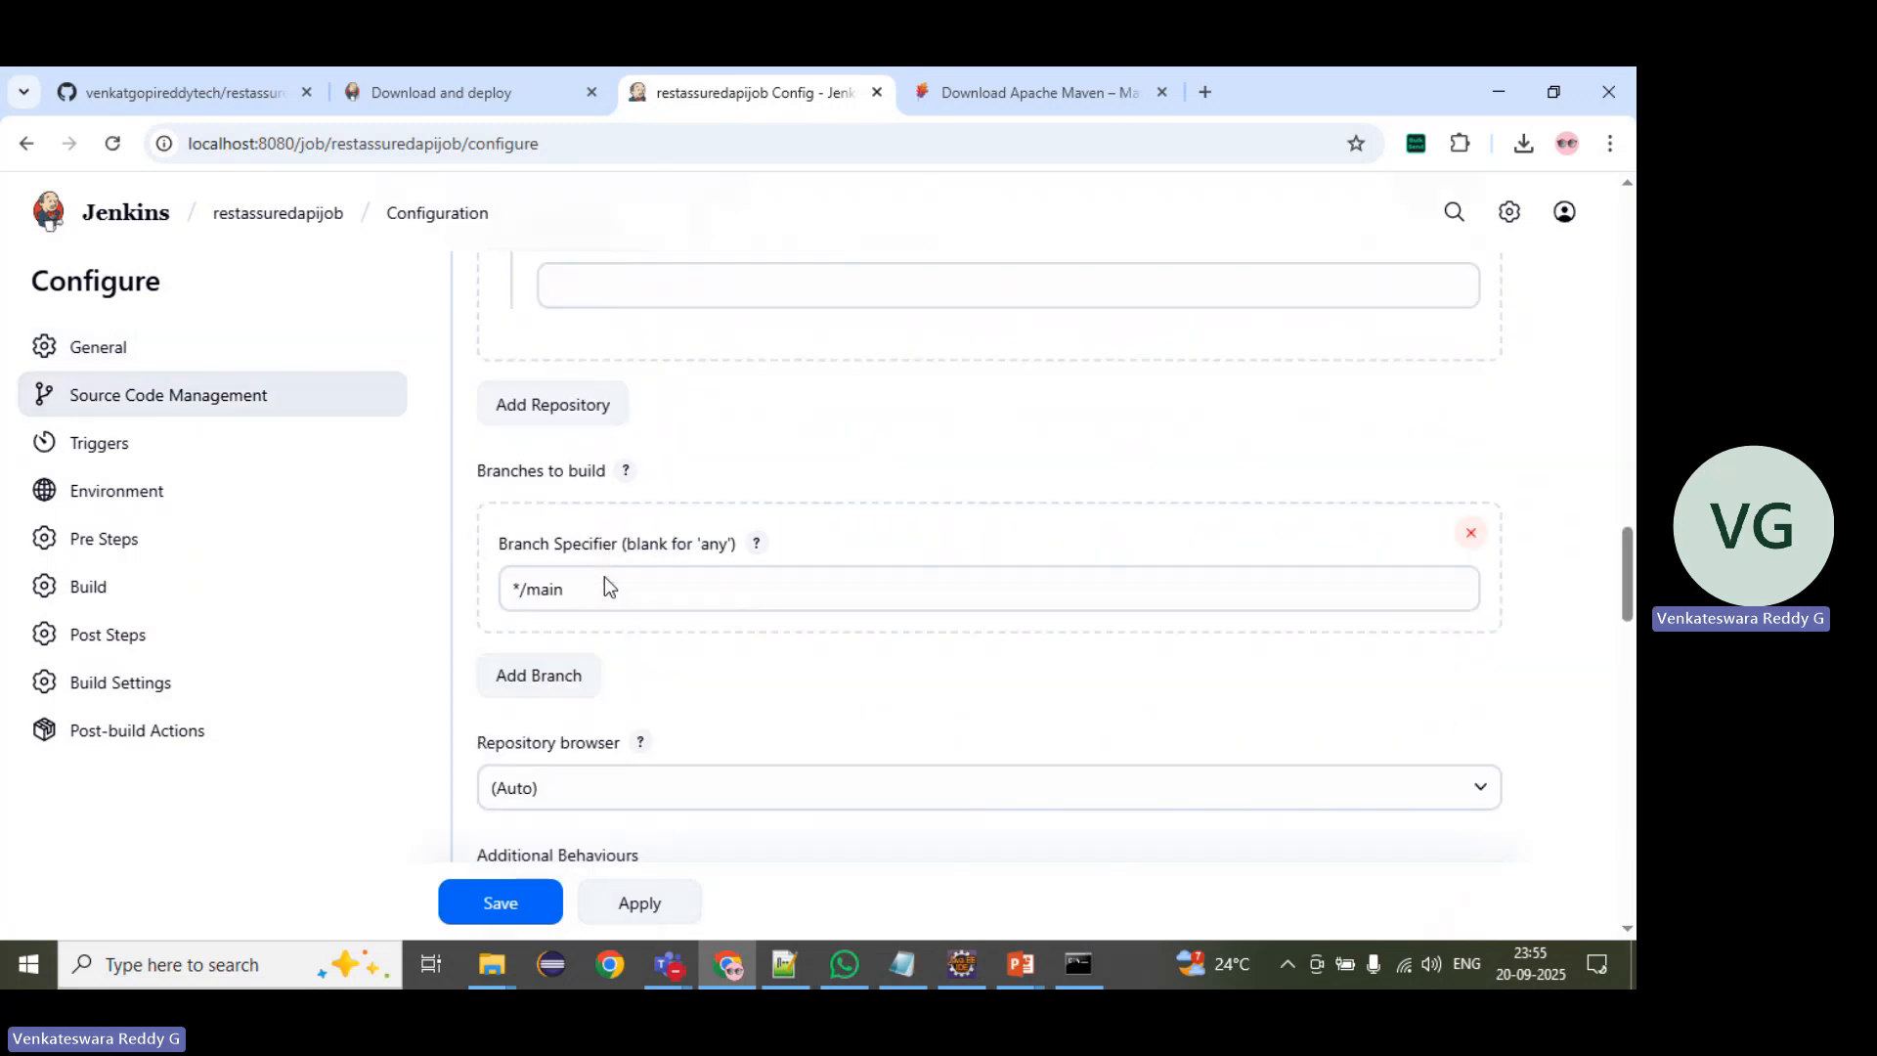
scroll(604, 584, down, 20)
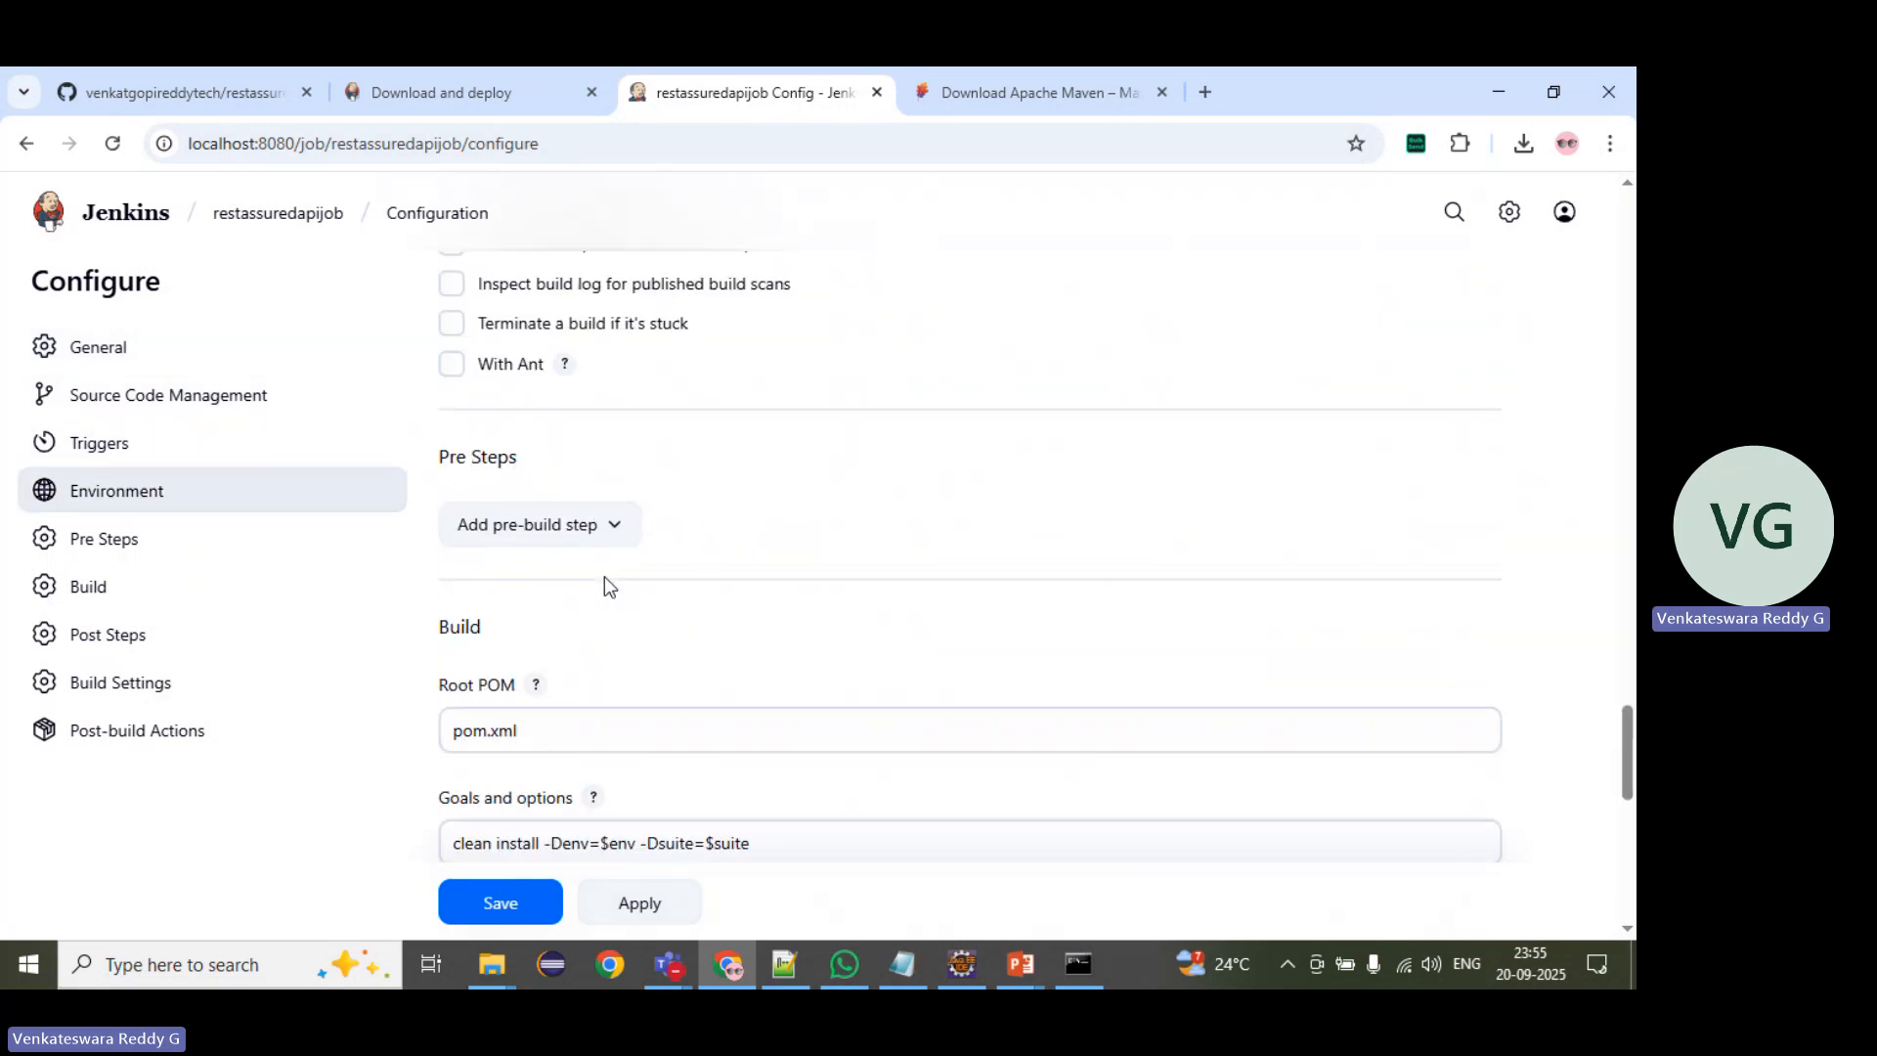
scroll(604, 583, up, 3)
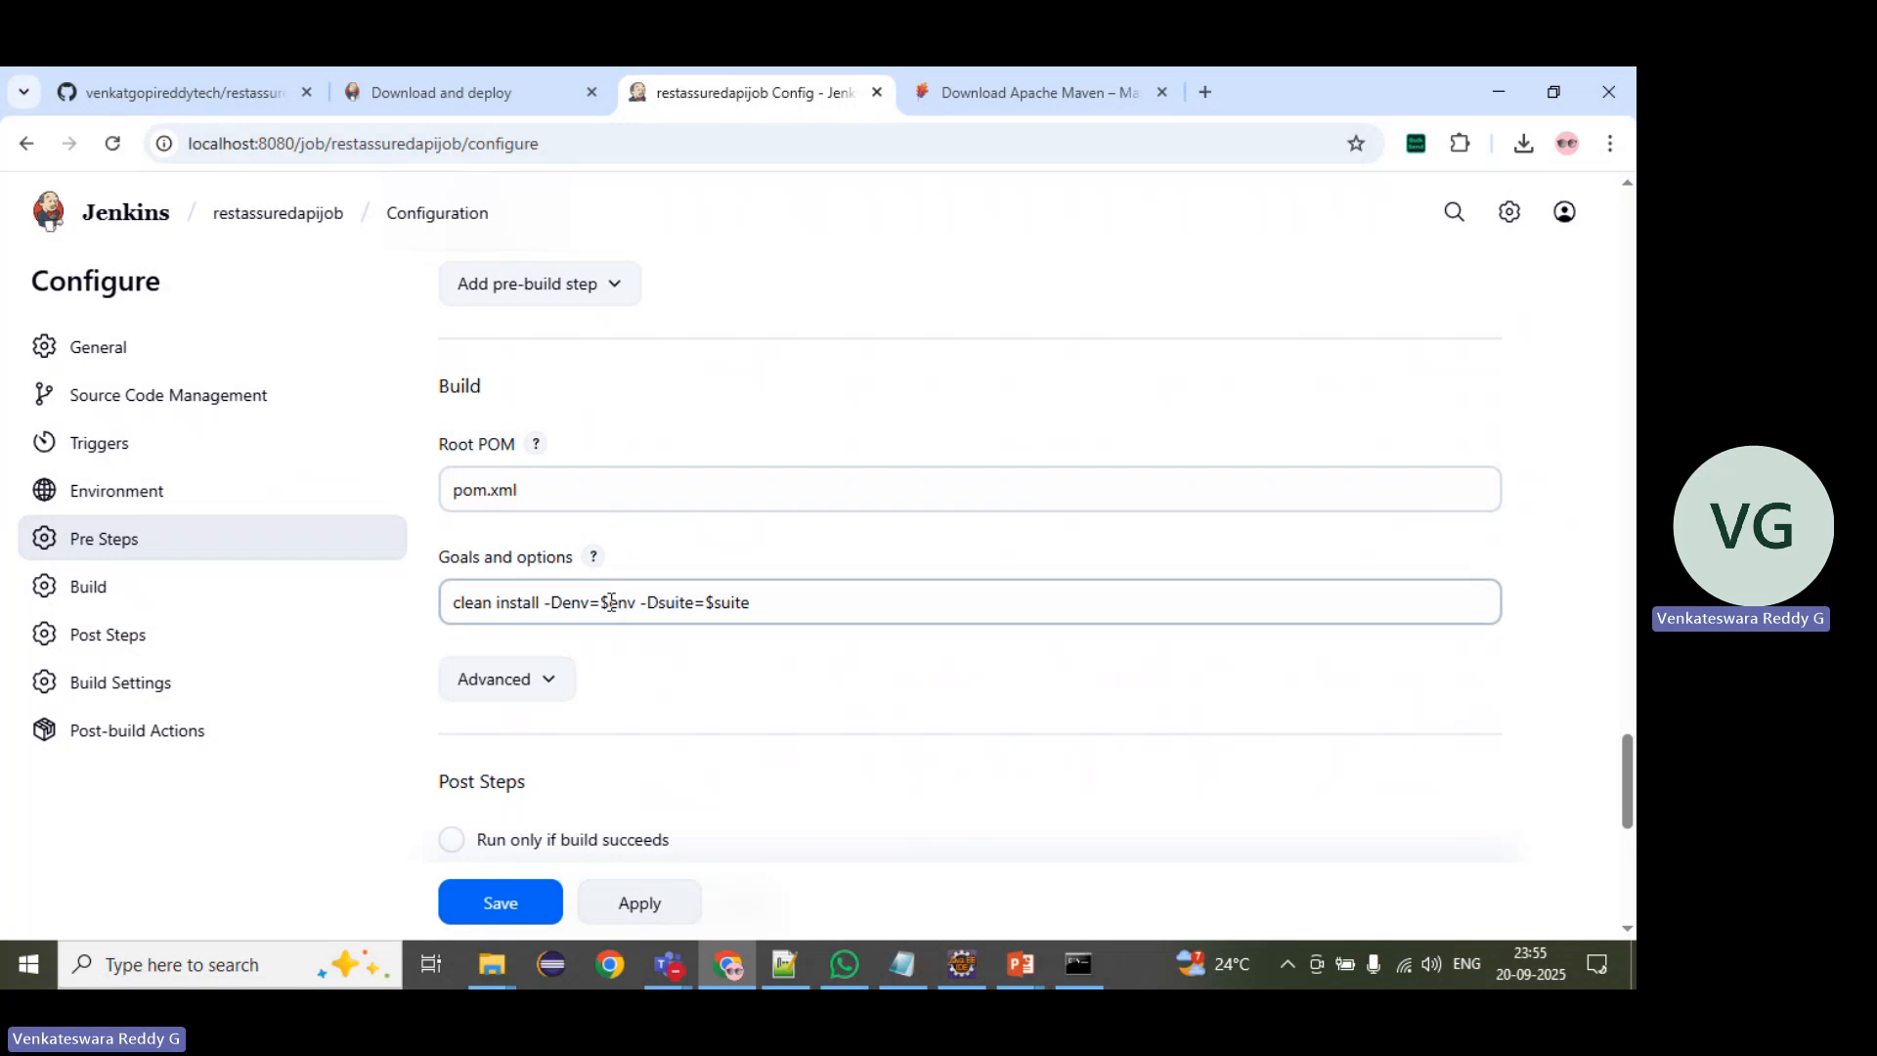
click(602, 598)
drag(602, 598, 637, 595)
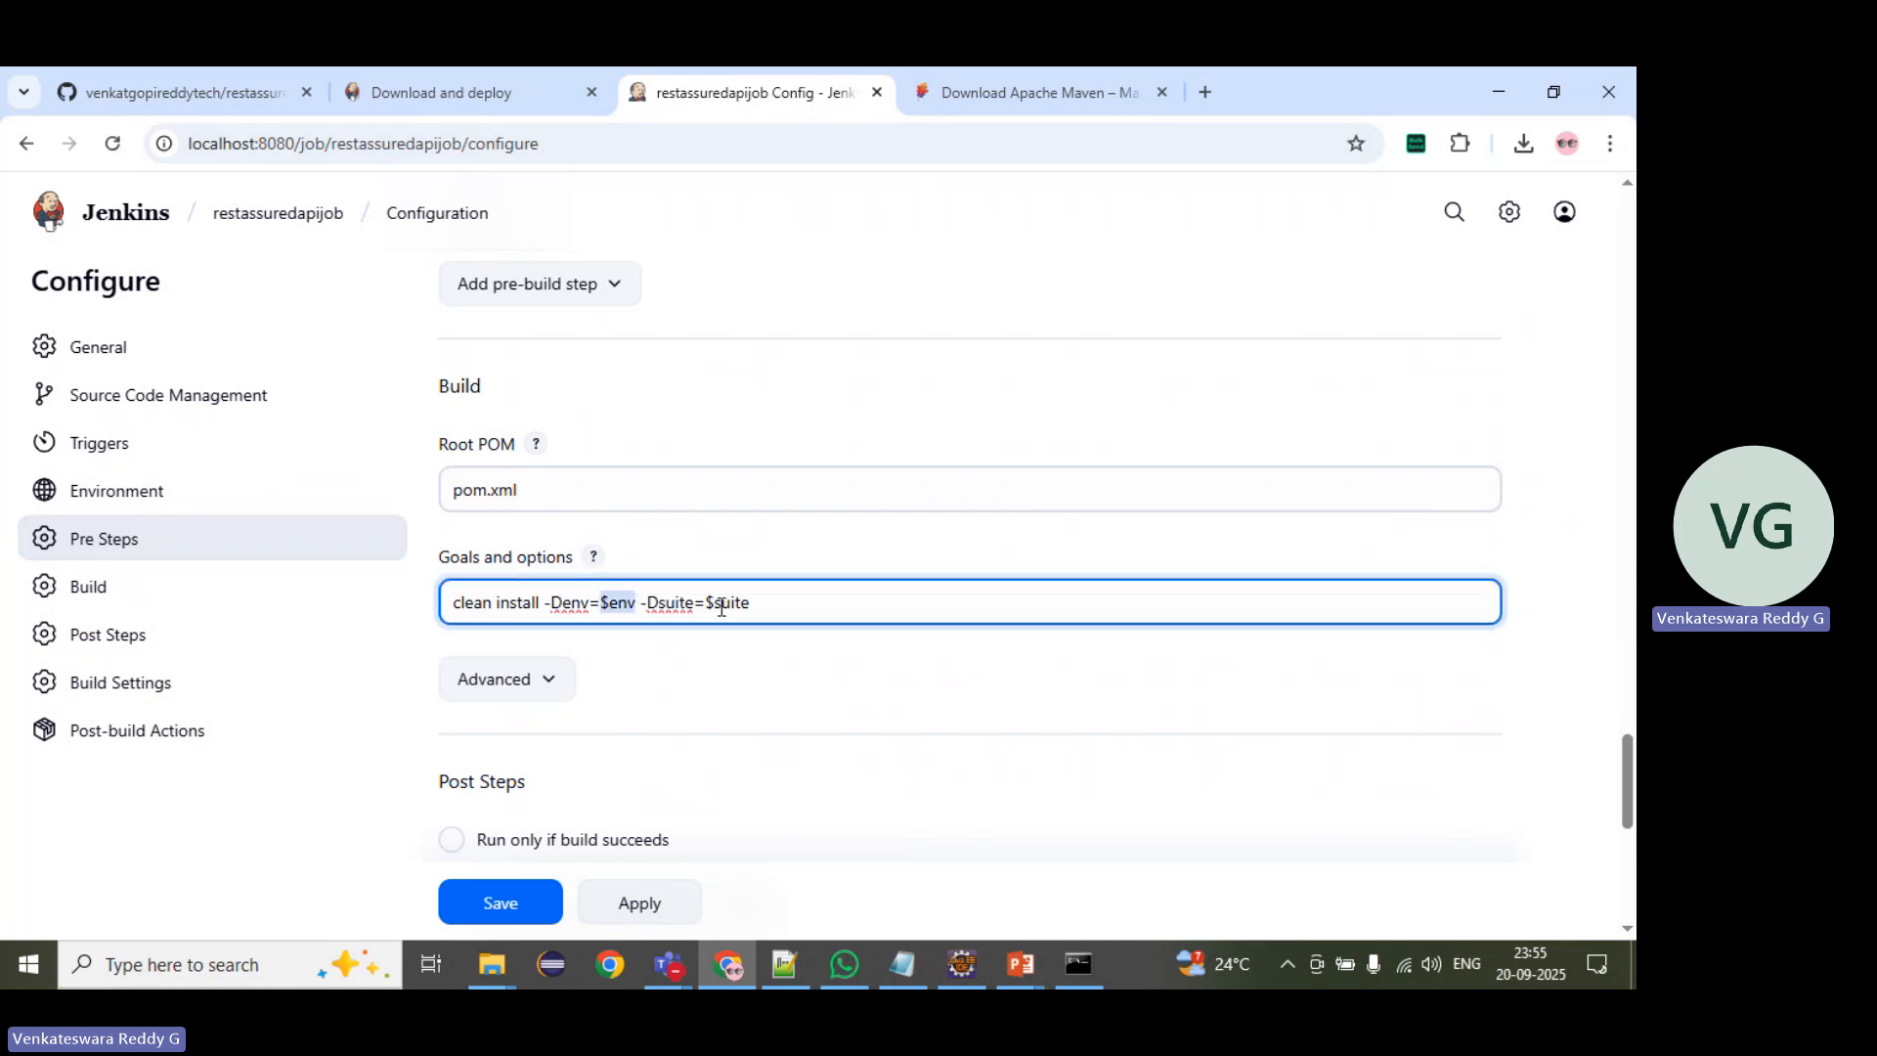
scroll(583, 570, up, 6)
scroll(581, 512, up, 10)
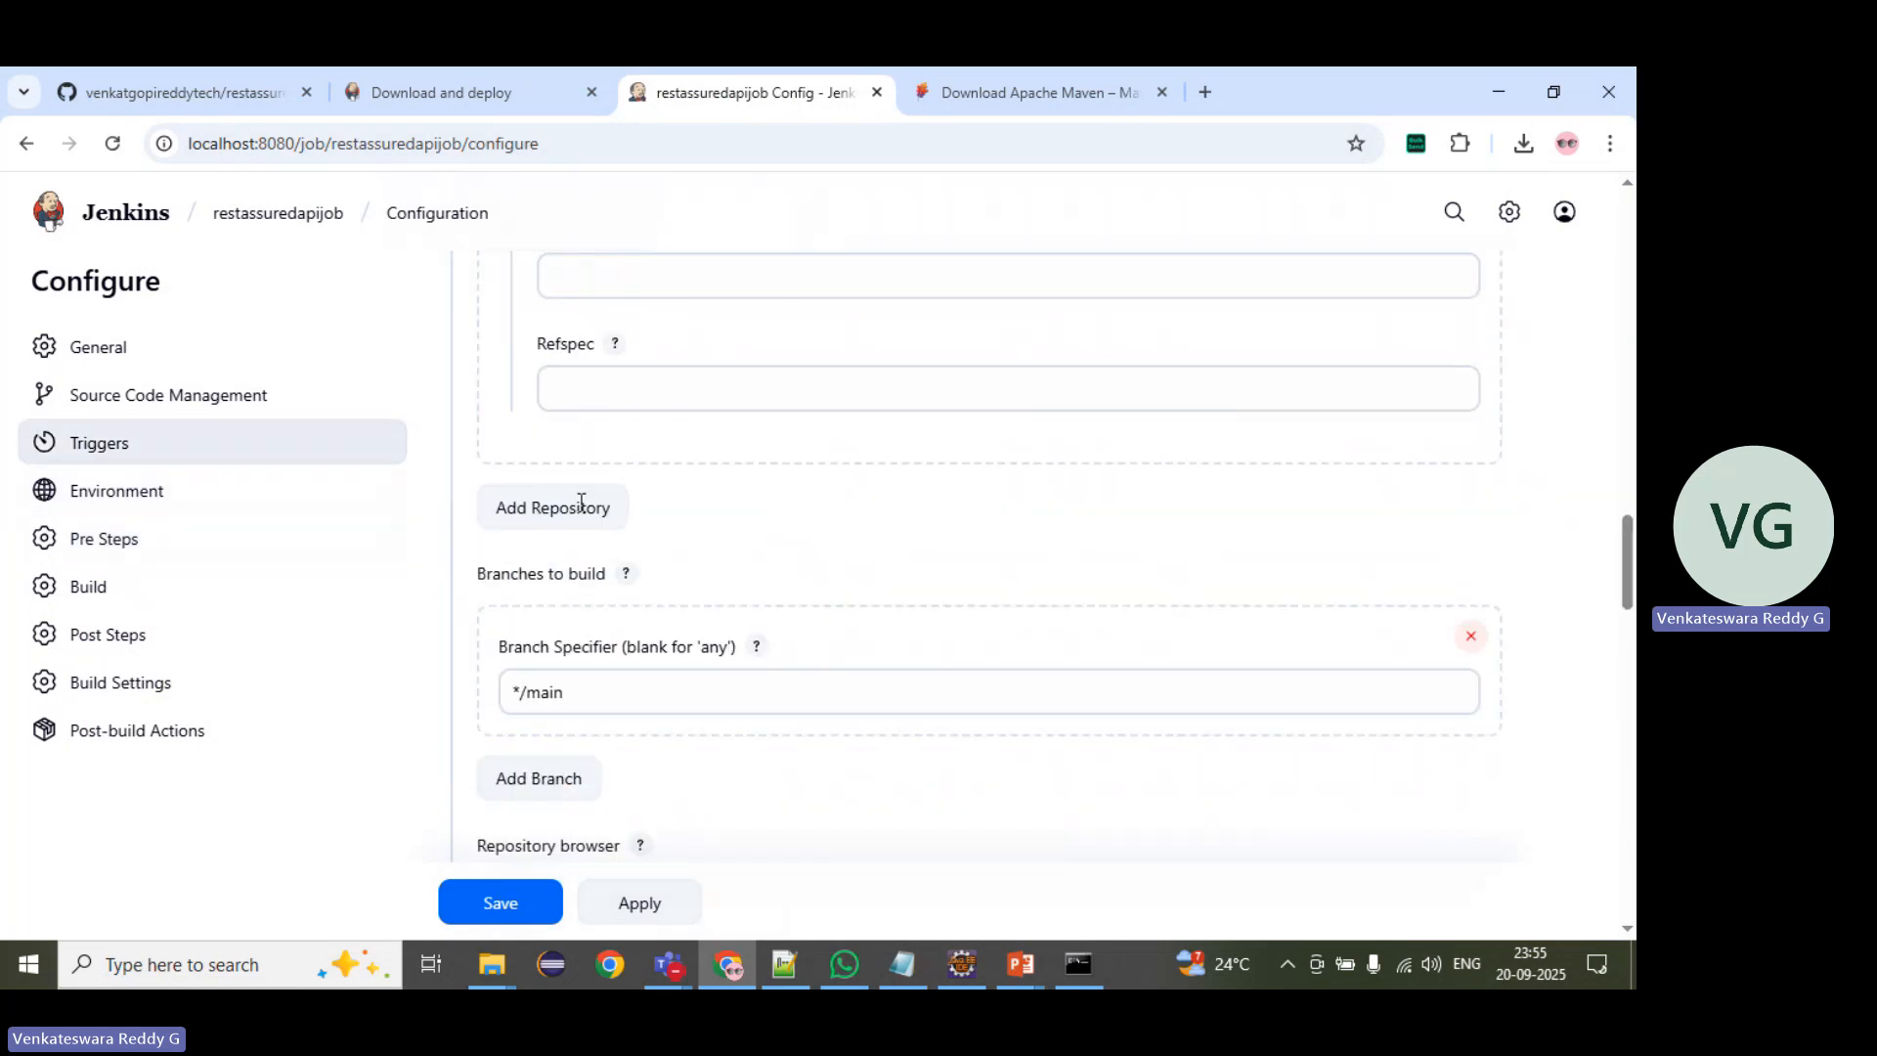
scroll(579, 501, up, 10)
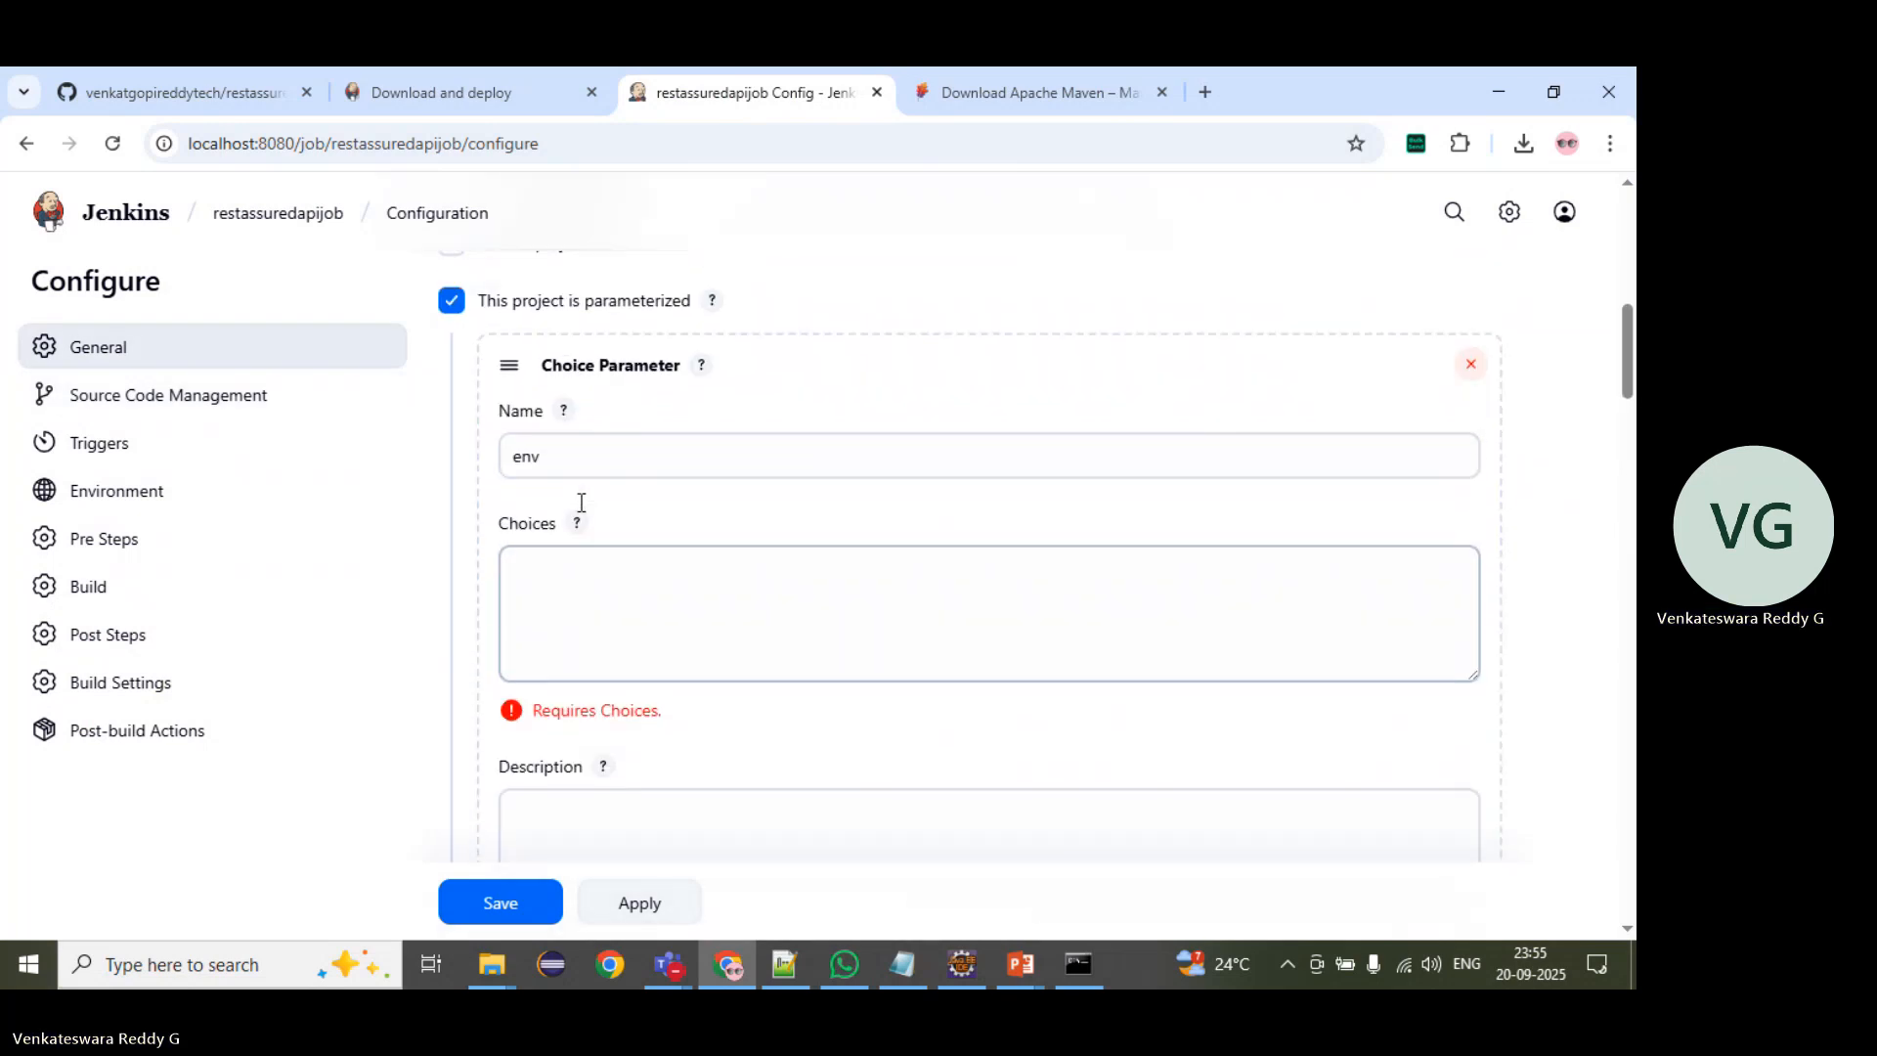
Step: Enter QA, DEV, UAT and PROD on separate lines as the choices of the env parameter
click(567, 610)
text(QA )
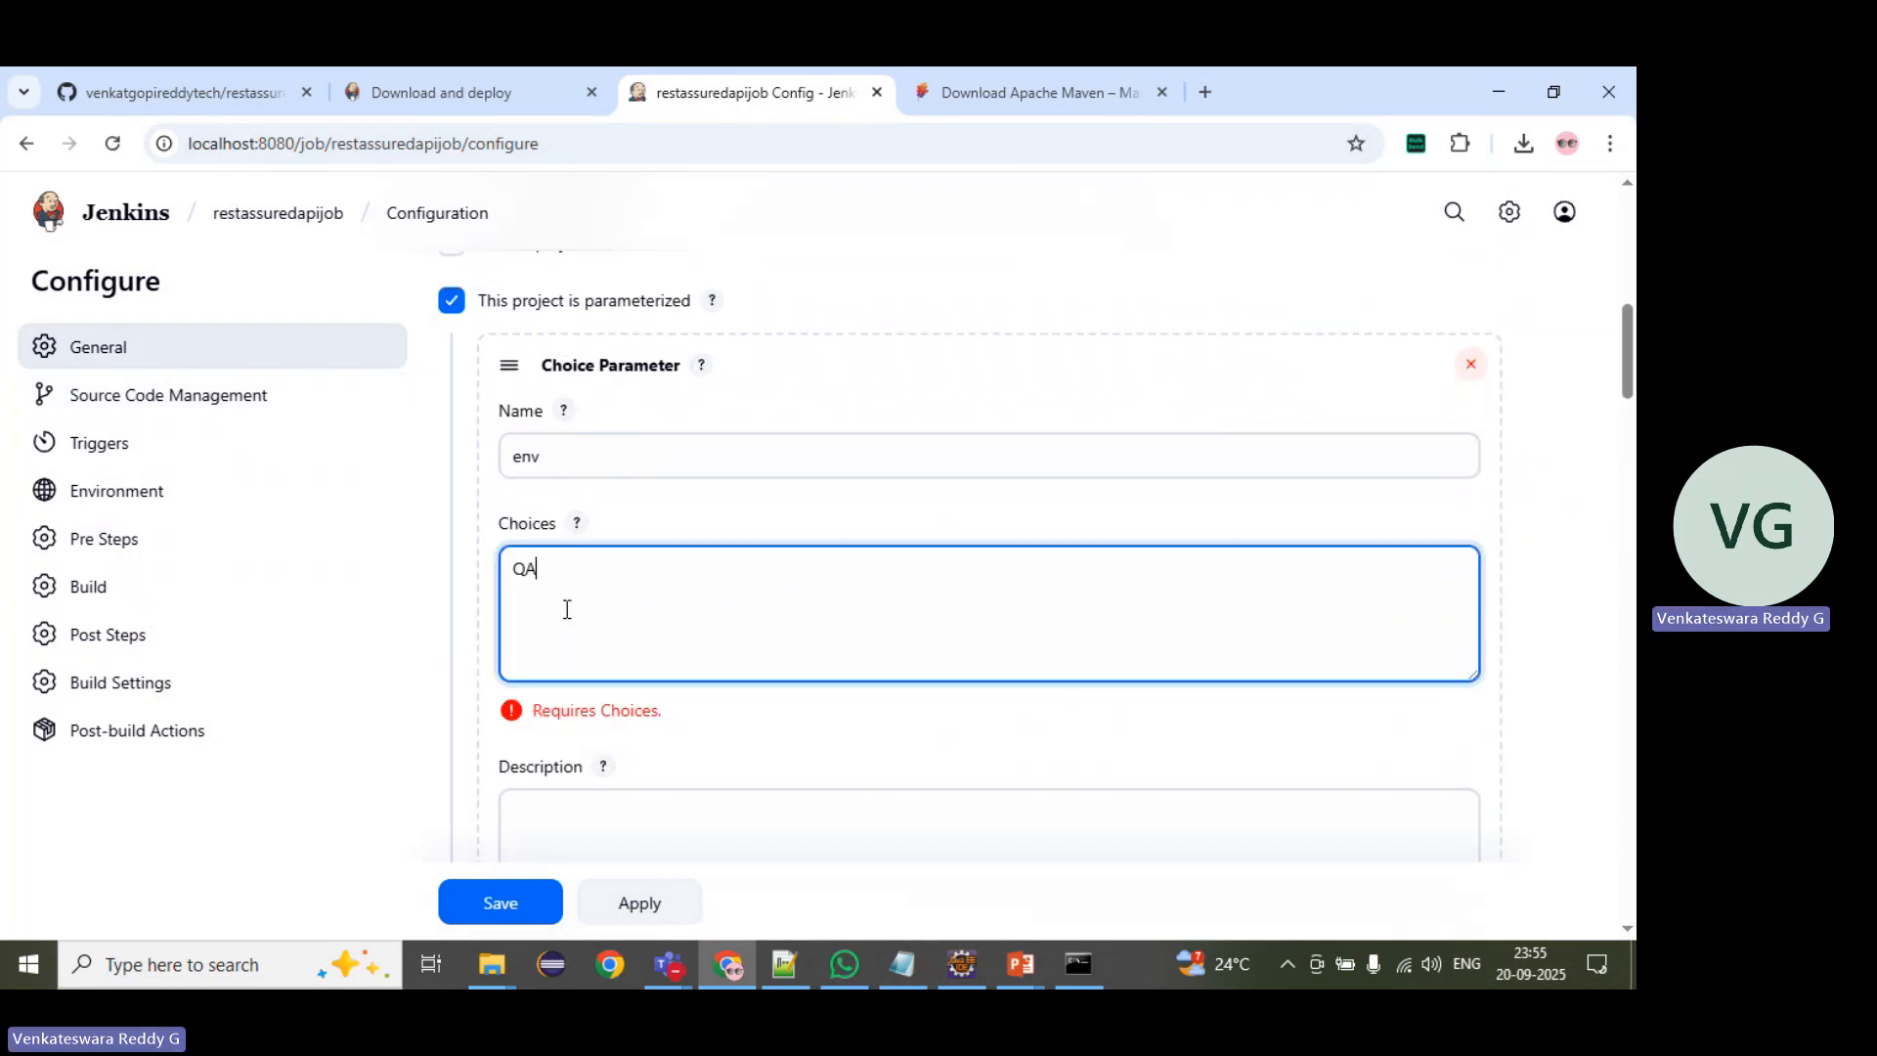
text(DEV UAT)
key(Return)
text(PROD)
drag(577, 665, 510, 557)
scroll(532, 573, down, 1)
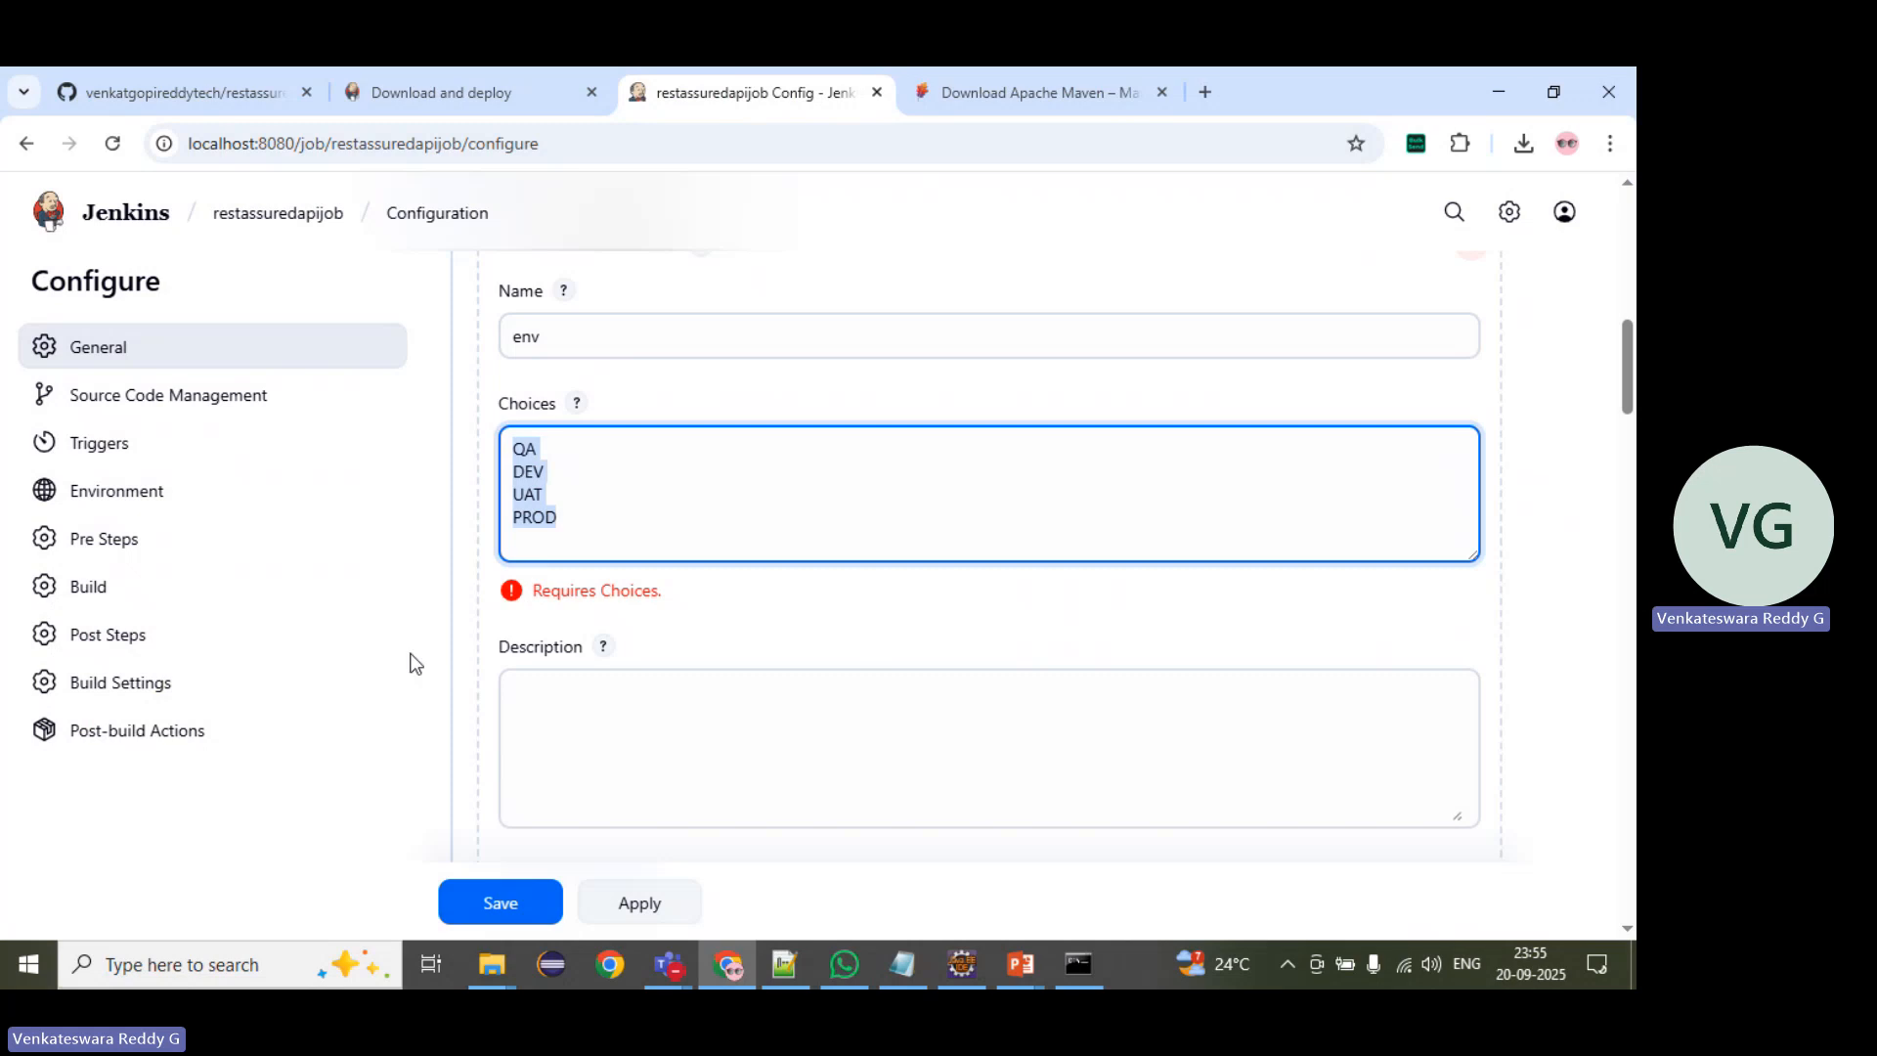
click(509, 631)
Step: Add a second choice parameter below env and name it suite
scroll(597, 611, down, 3)
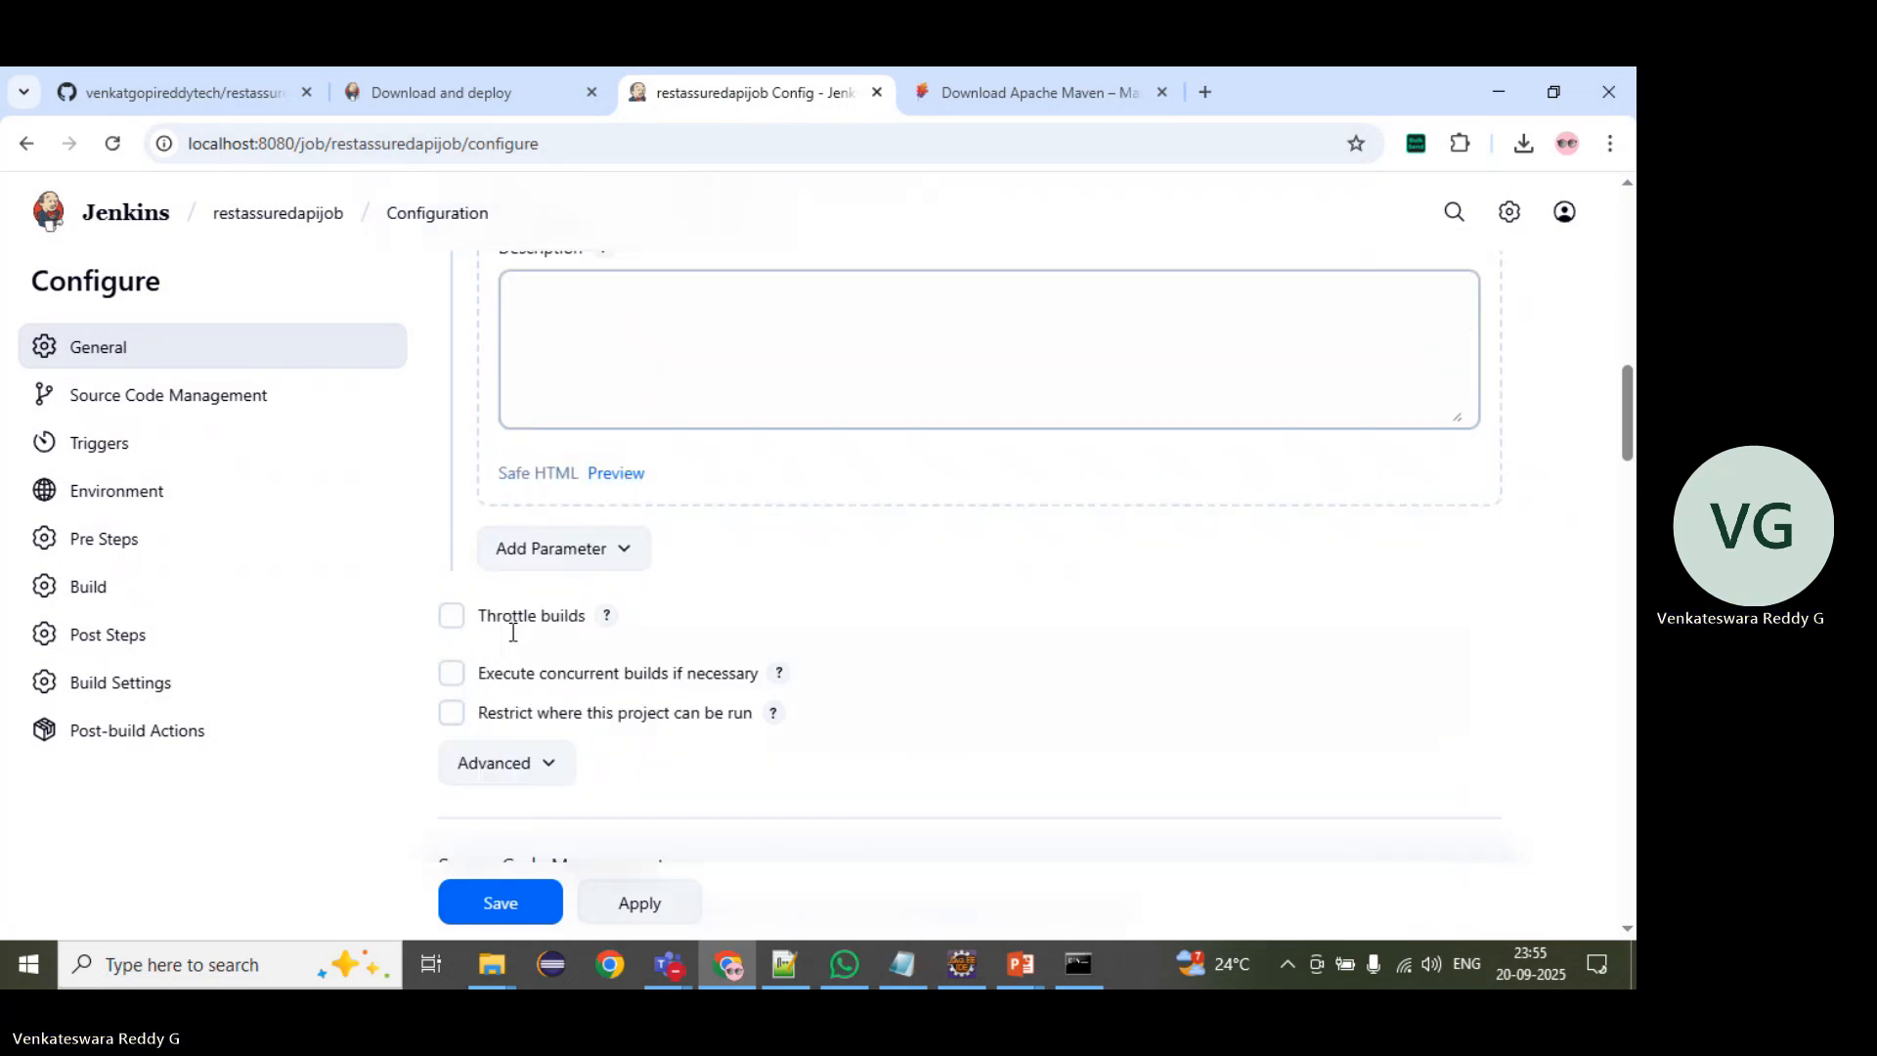
click(579, 577)
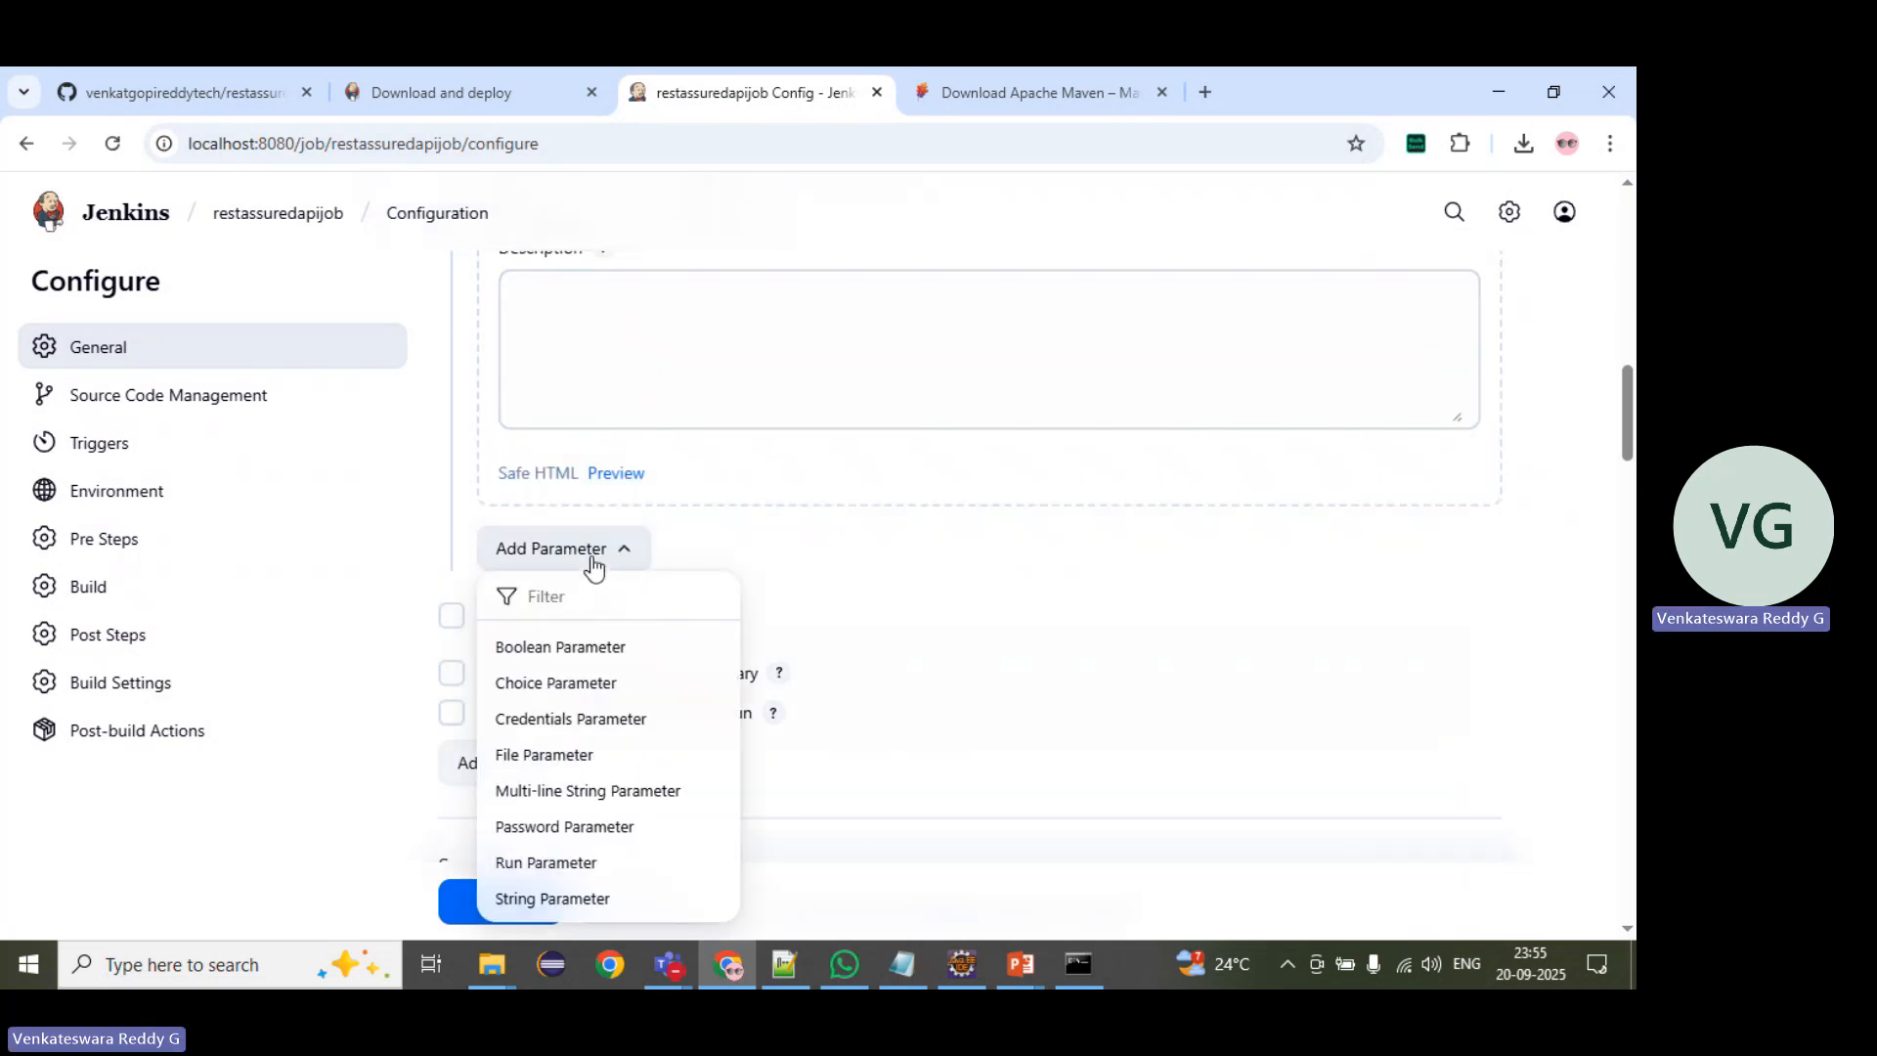
click(546, 683)
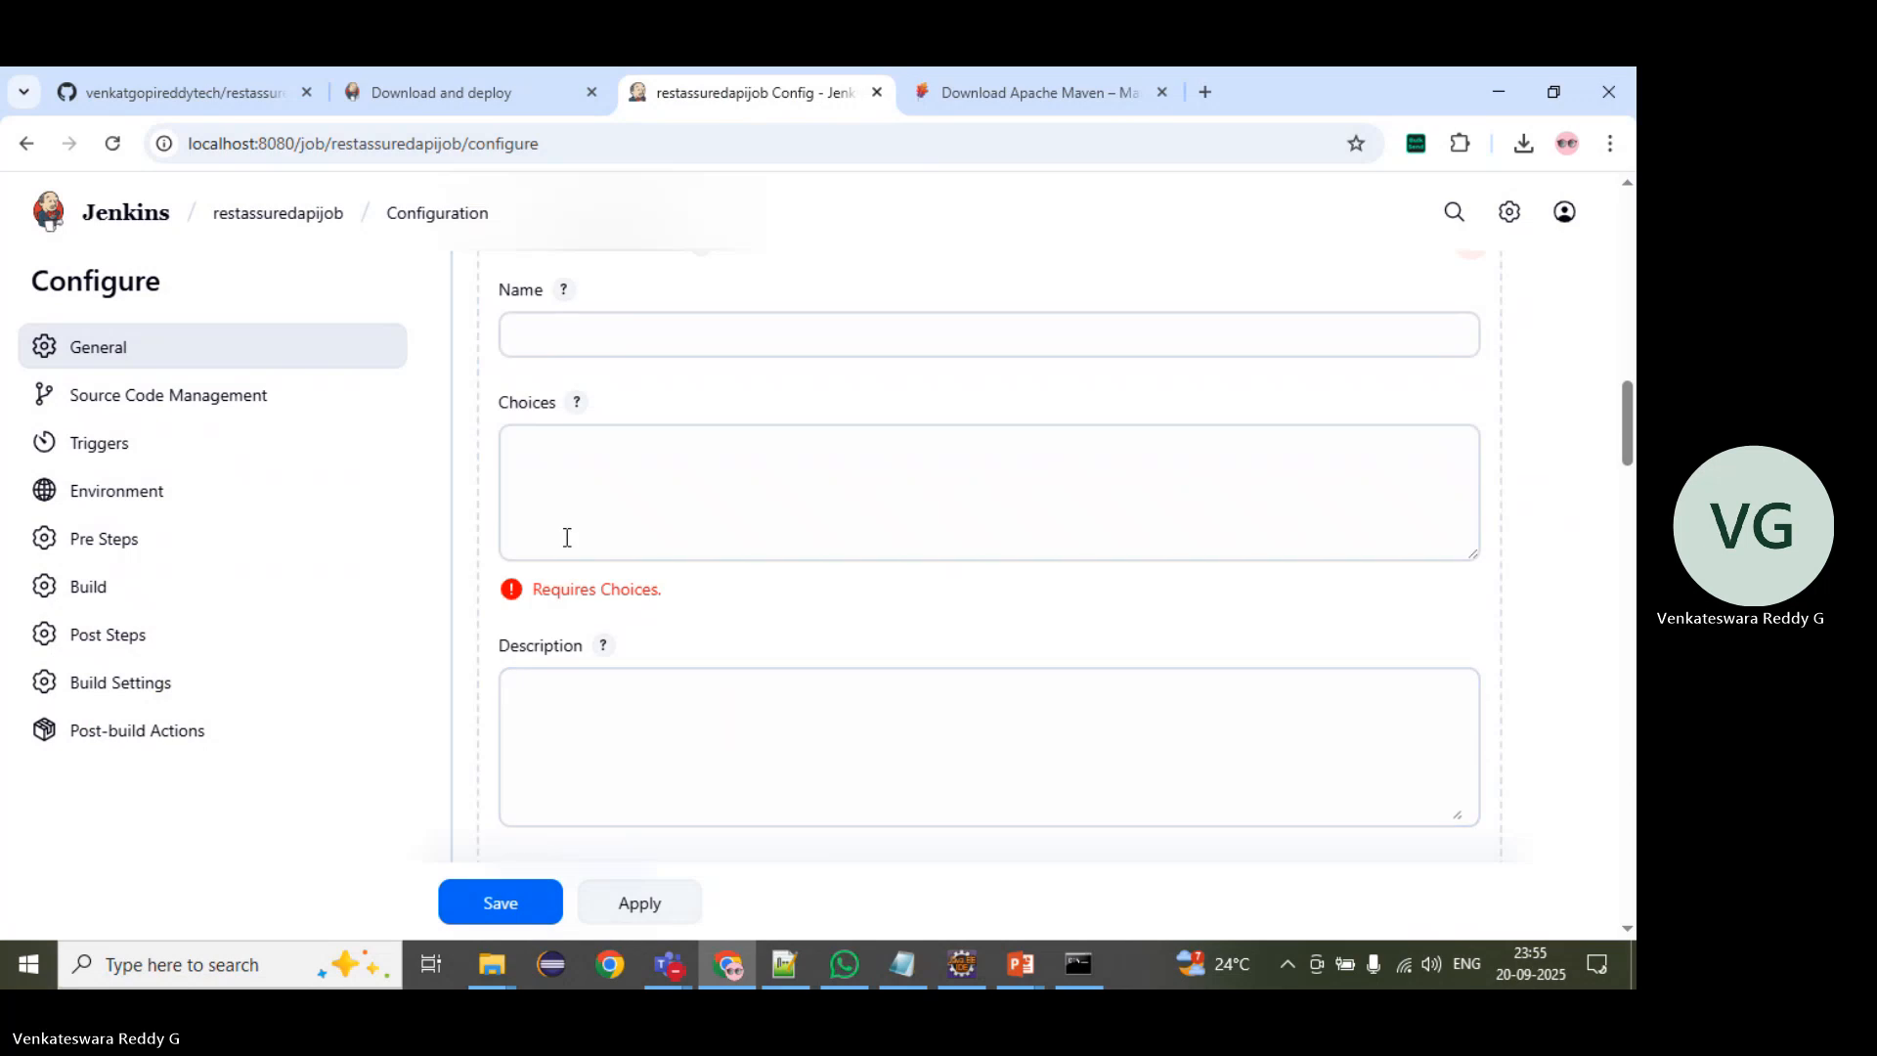
scroll(566, 586, up, 3)
click(542, 688)
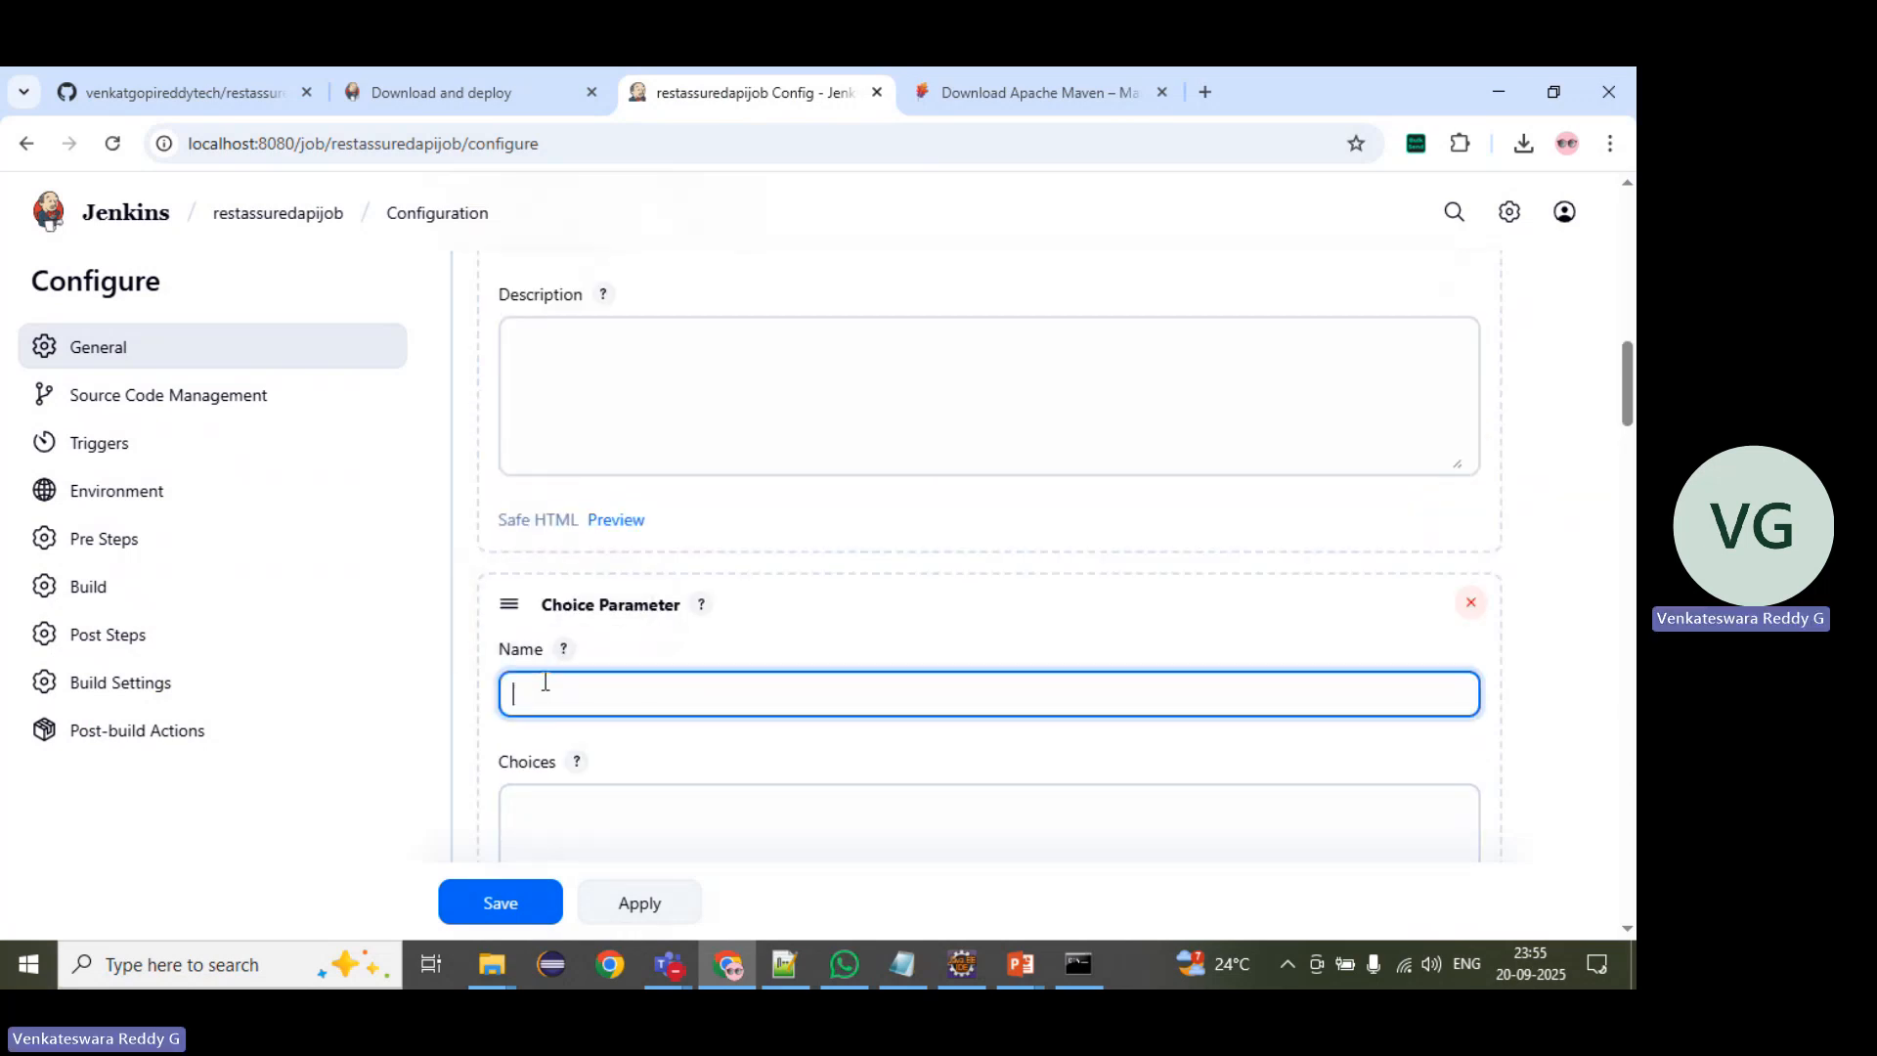
scroll(545, 684, up, 4)
click(524, 496)
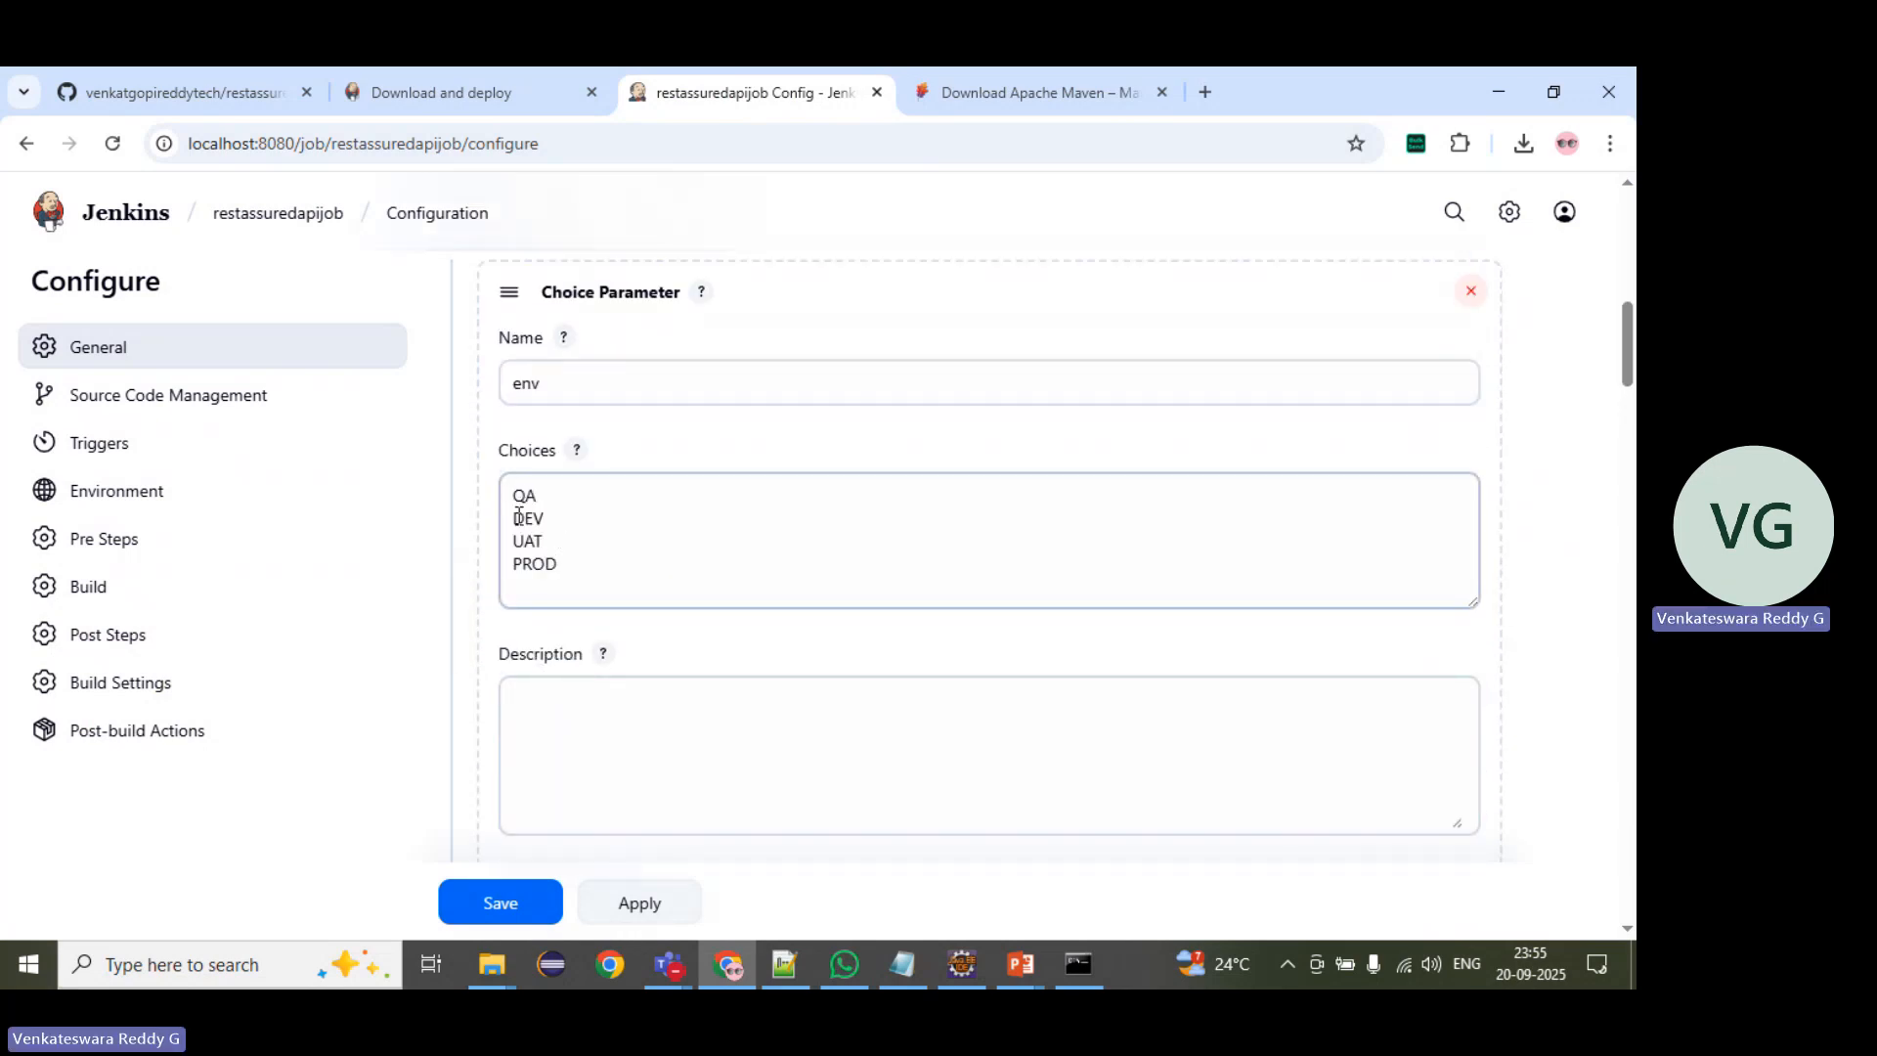
scroll(567, 586, down, 2)
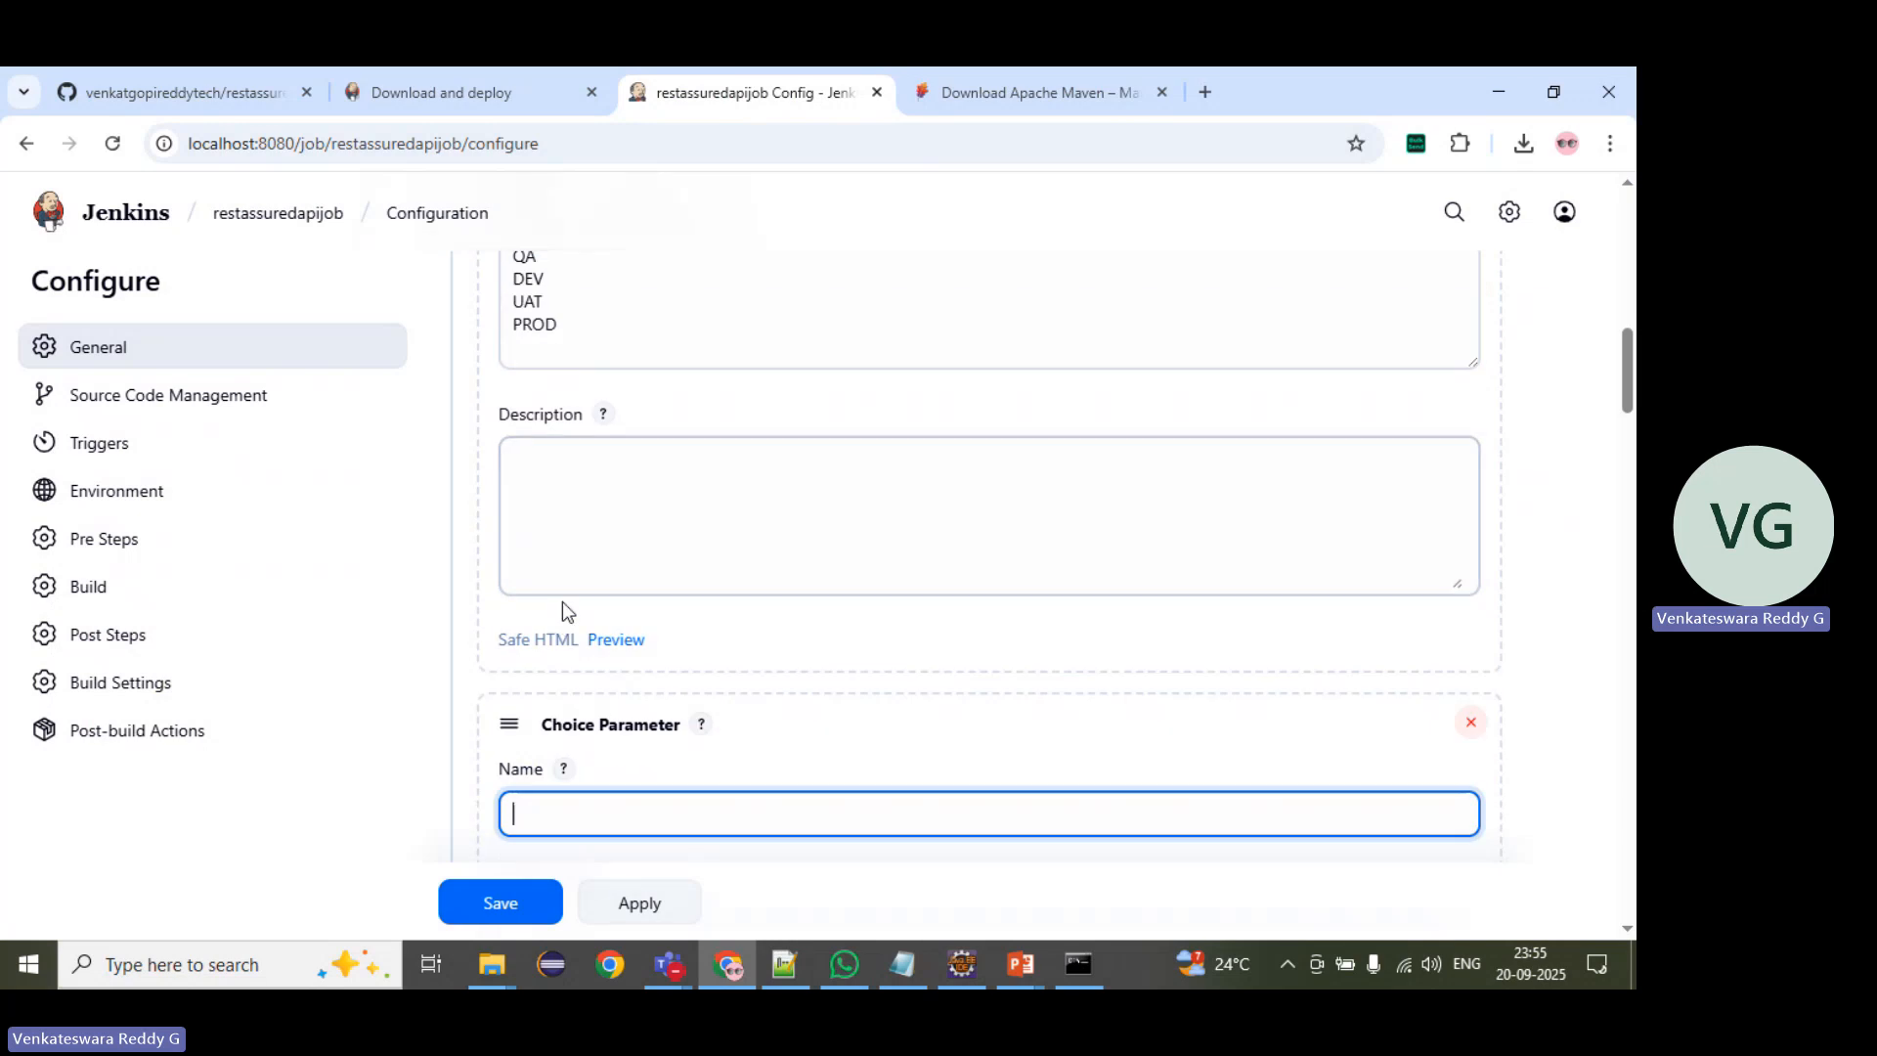
scroll(567, 553, up, 1)
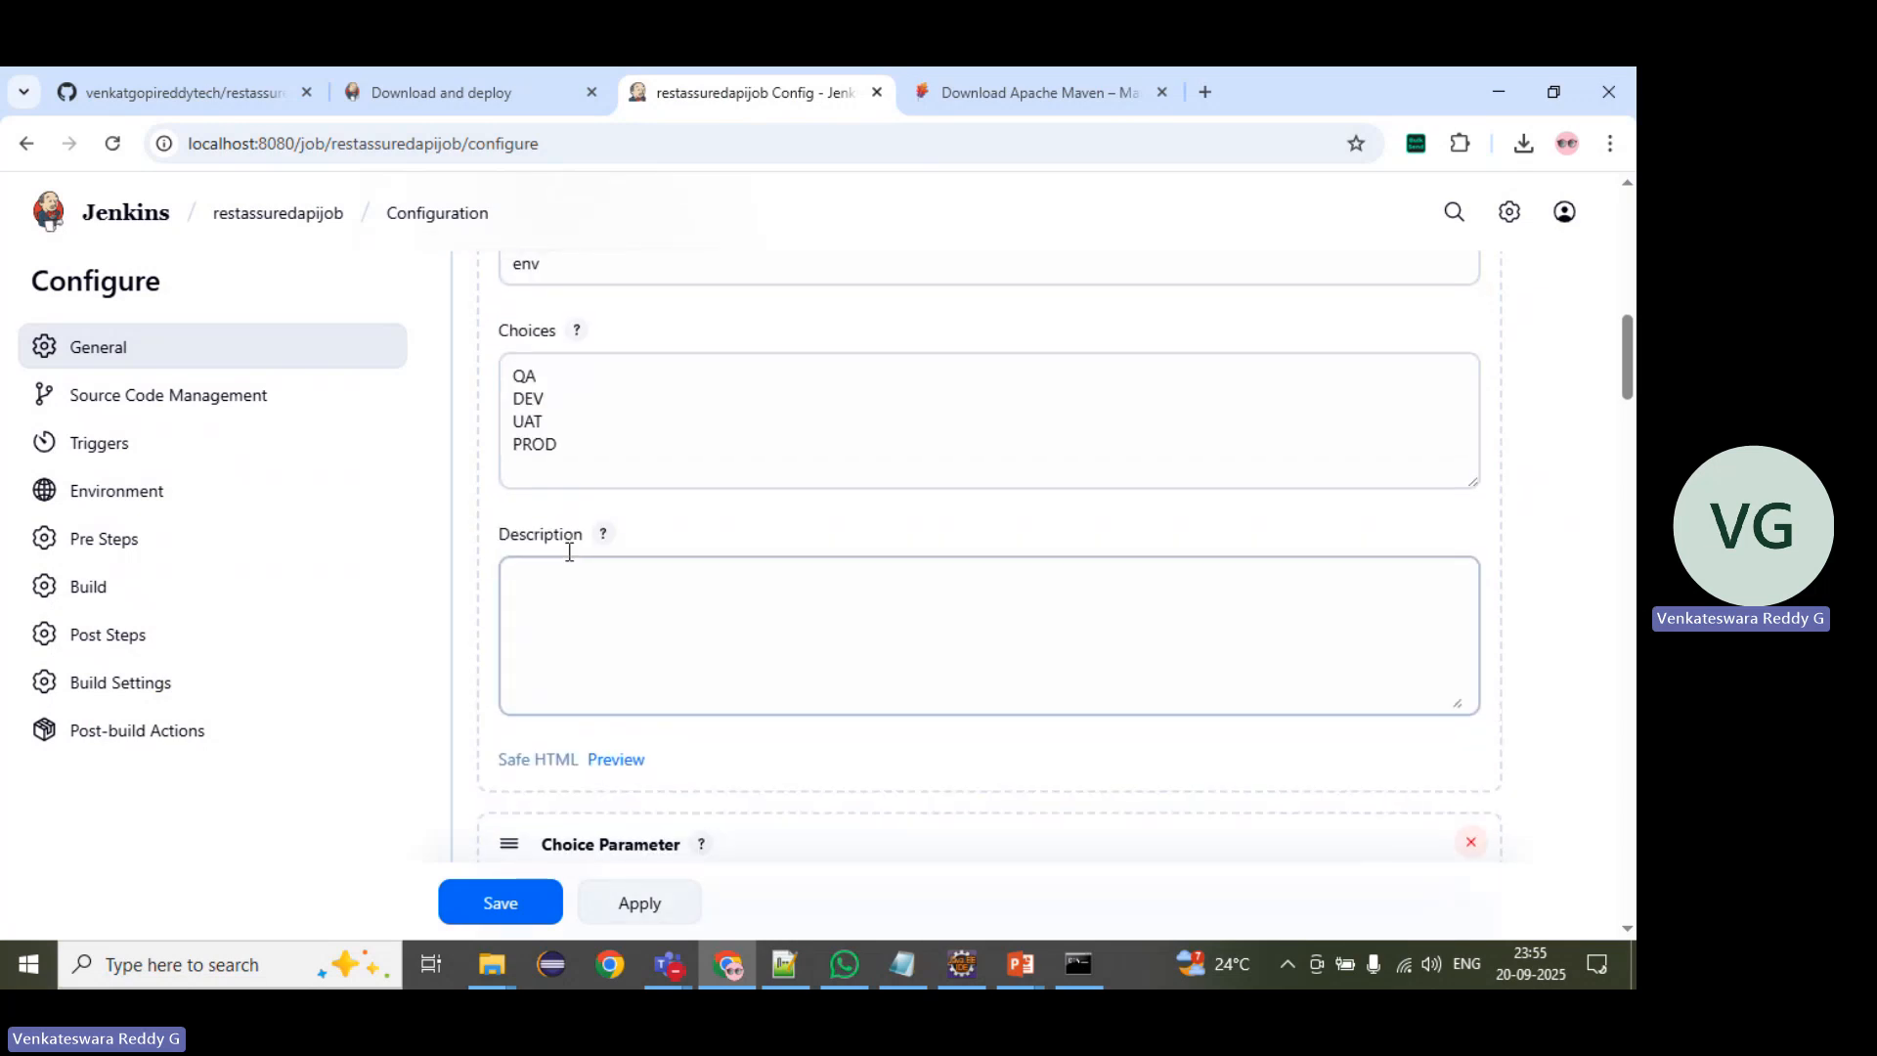
scroll(570, 553, down, 3)
click(578, 561)
text(suite)
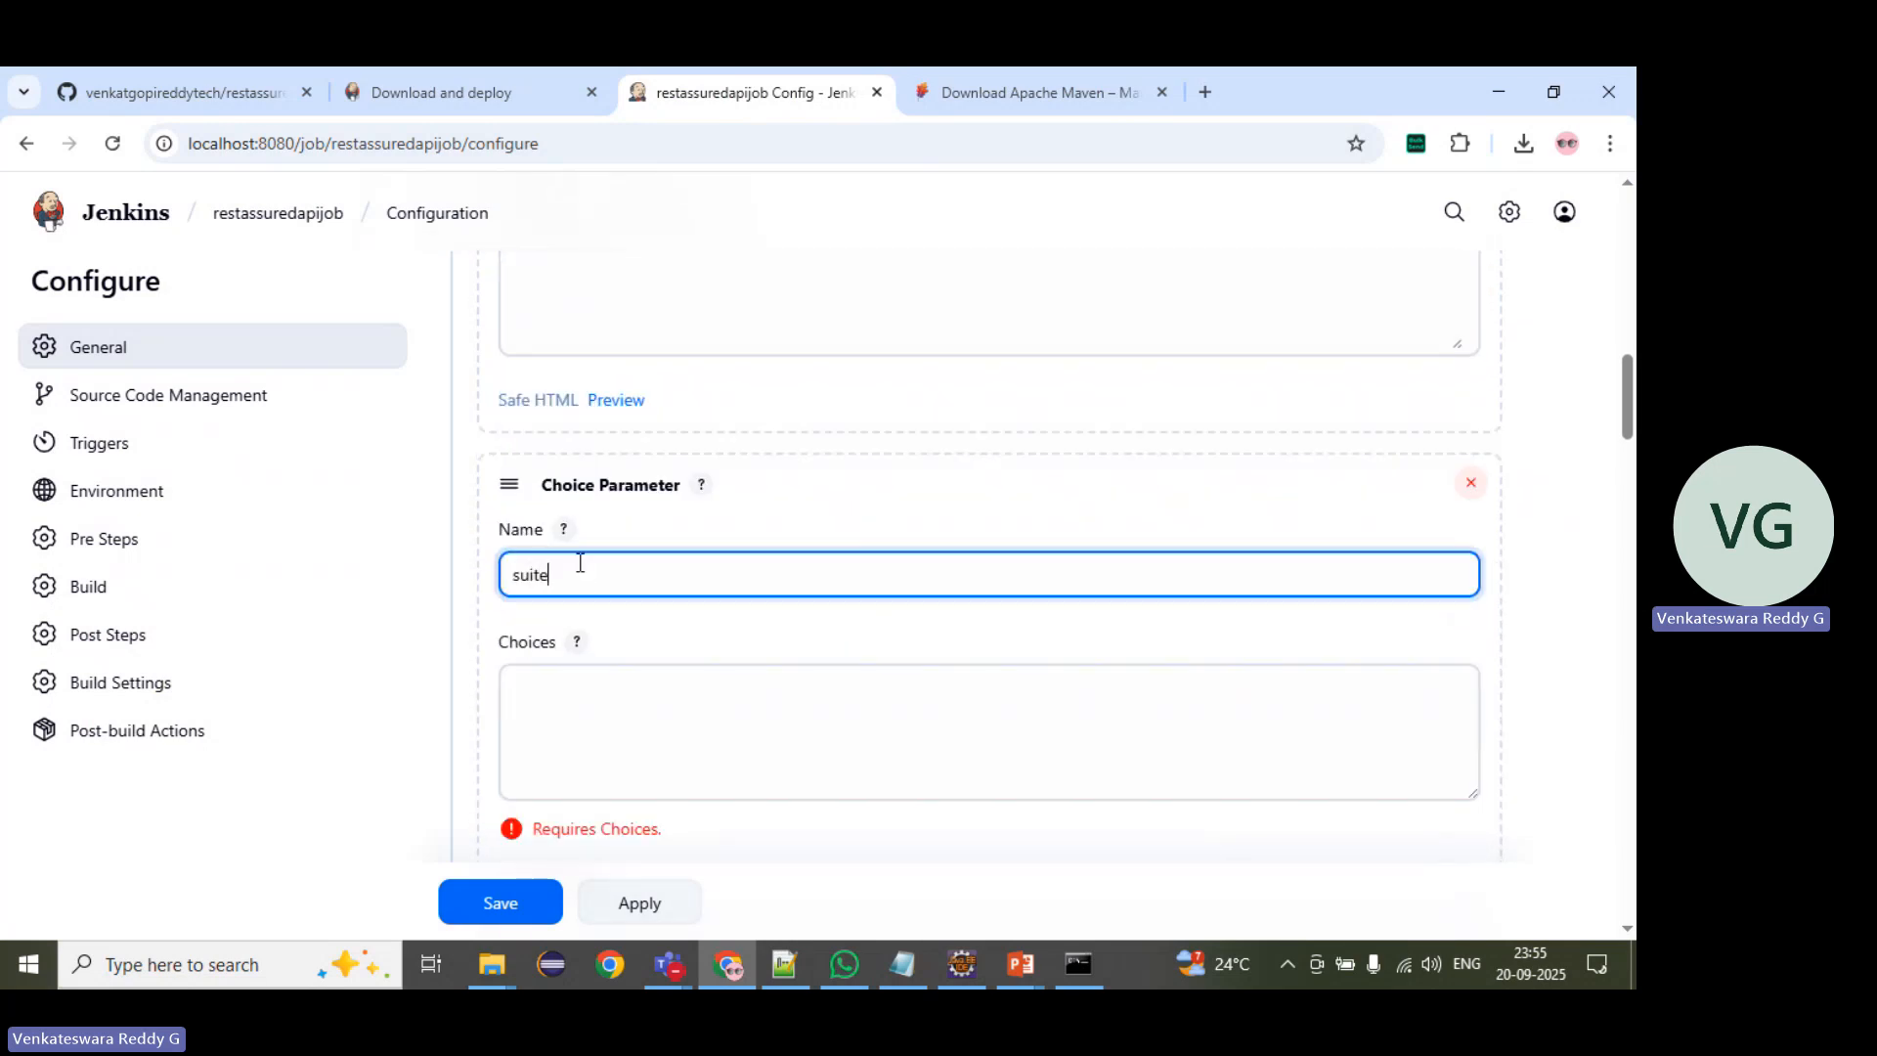
Step: Look up the suite file names in the project's suites folder in Eclipse and enter user_excel as a choice of Jenkins' suite parameter
click(964, 967)
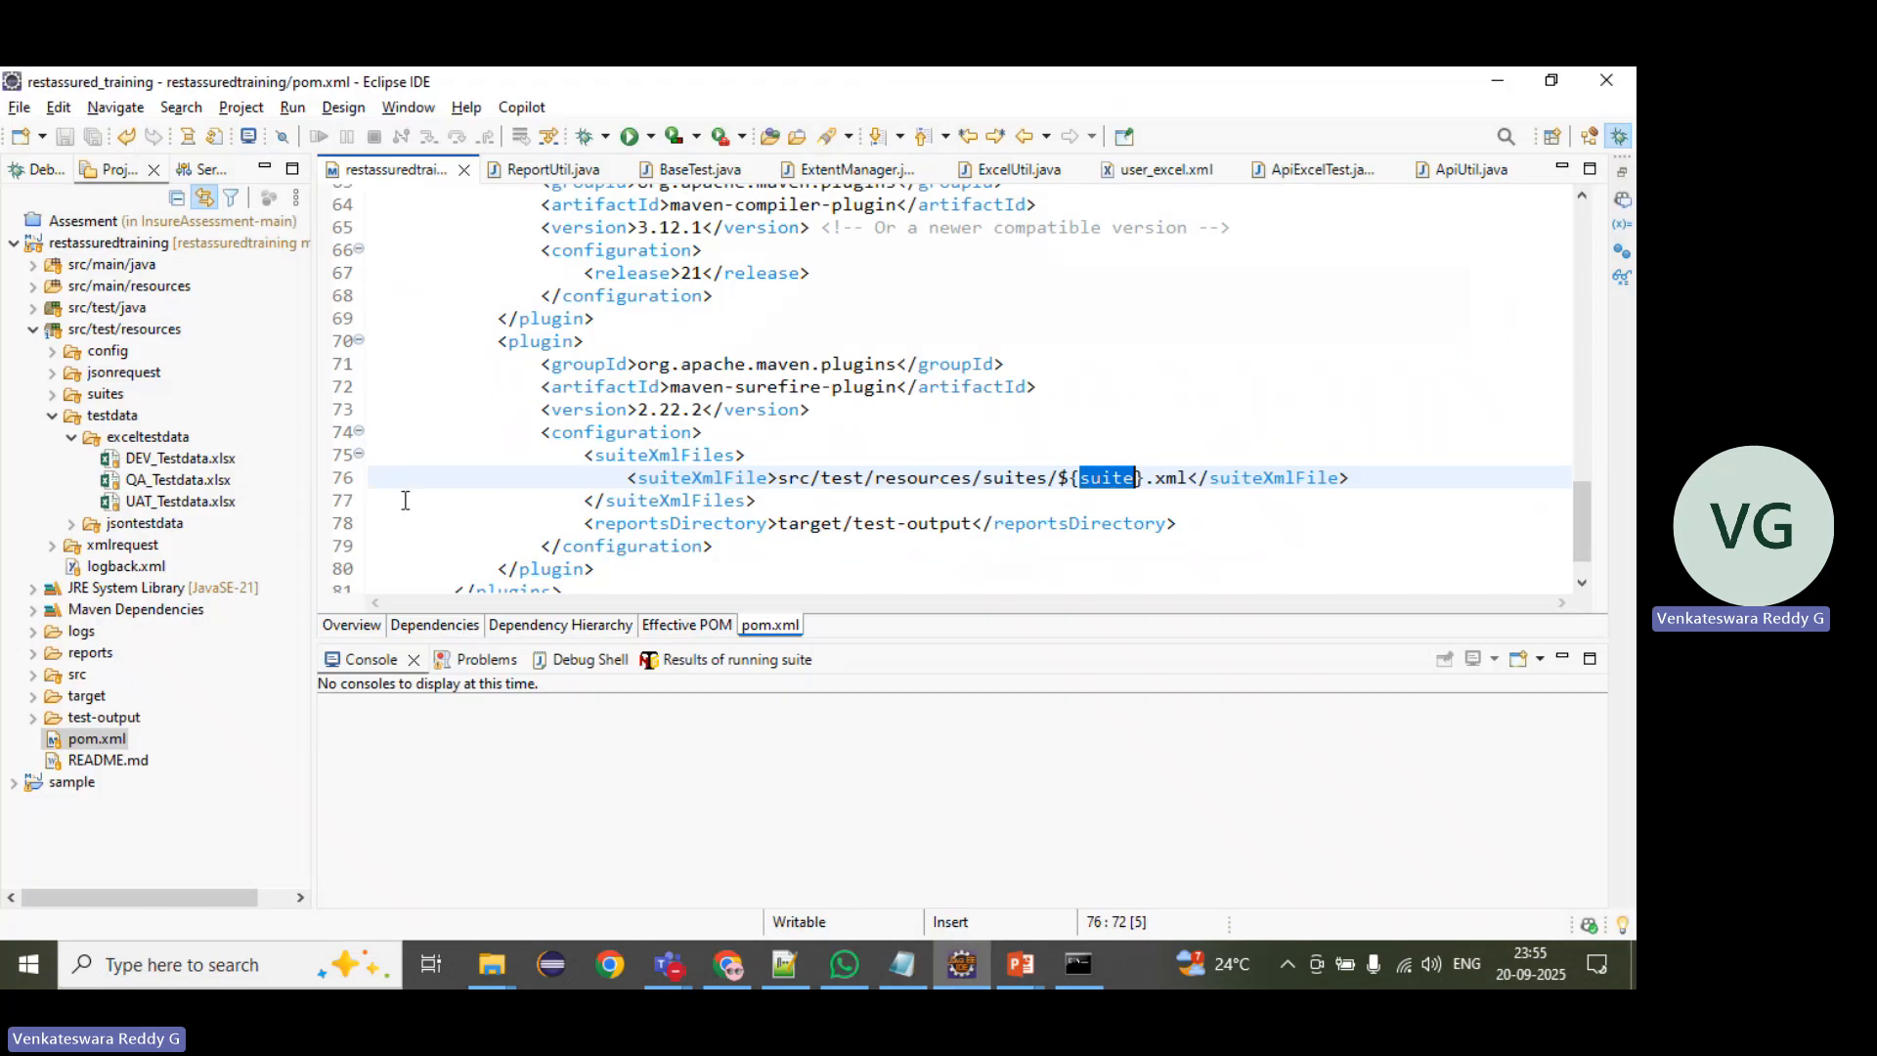
click(53, 416)
click(53, 394)
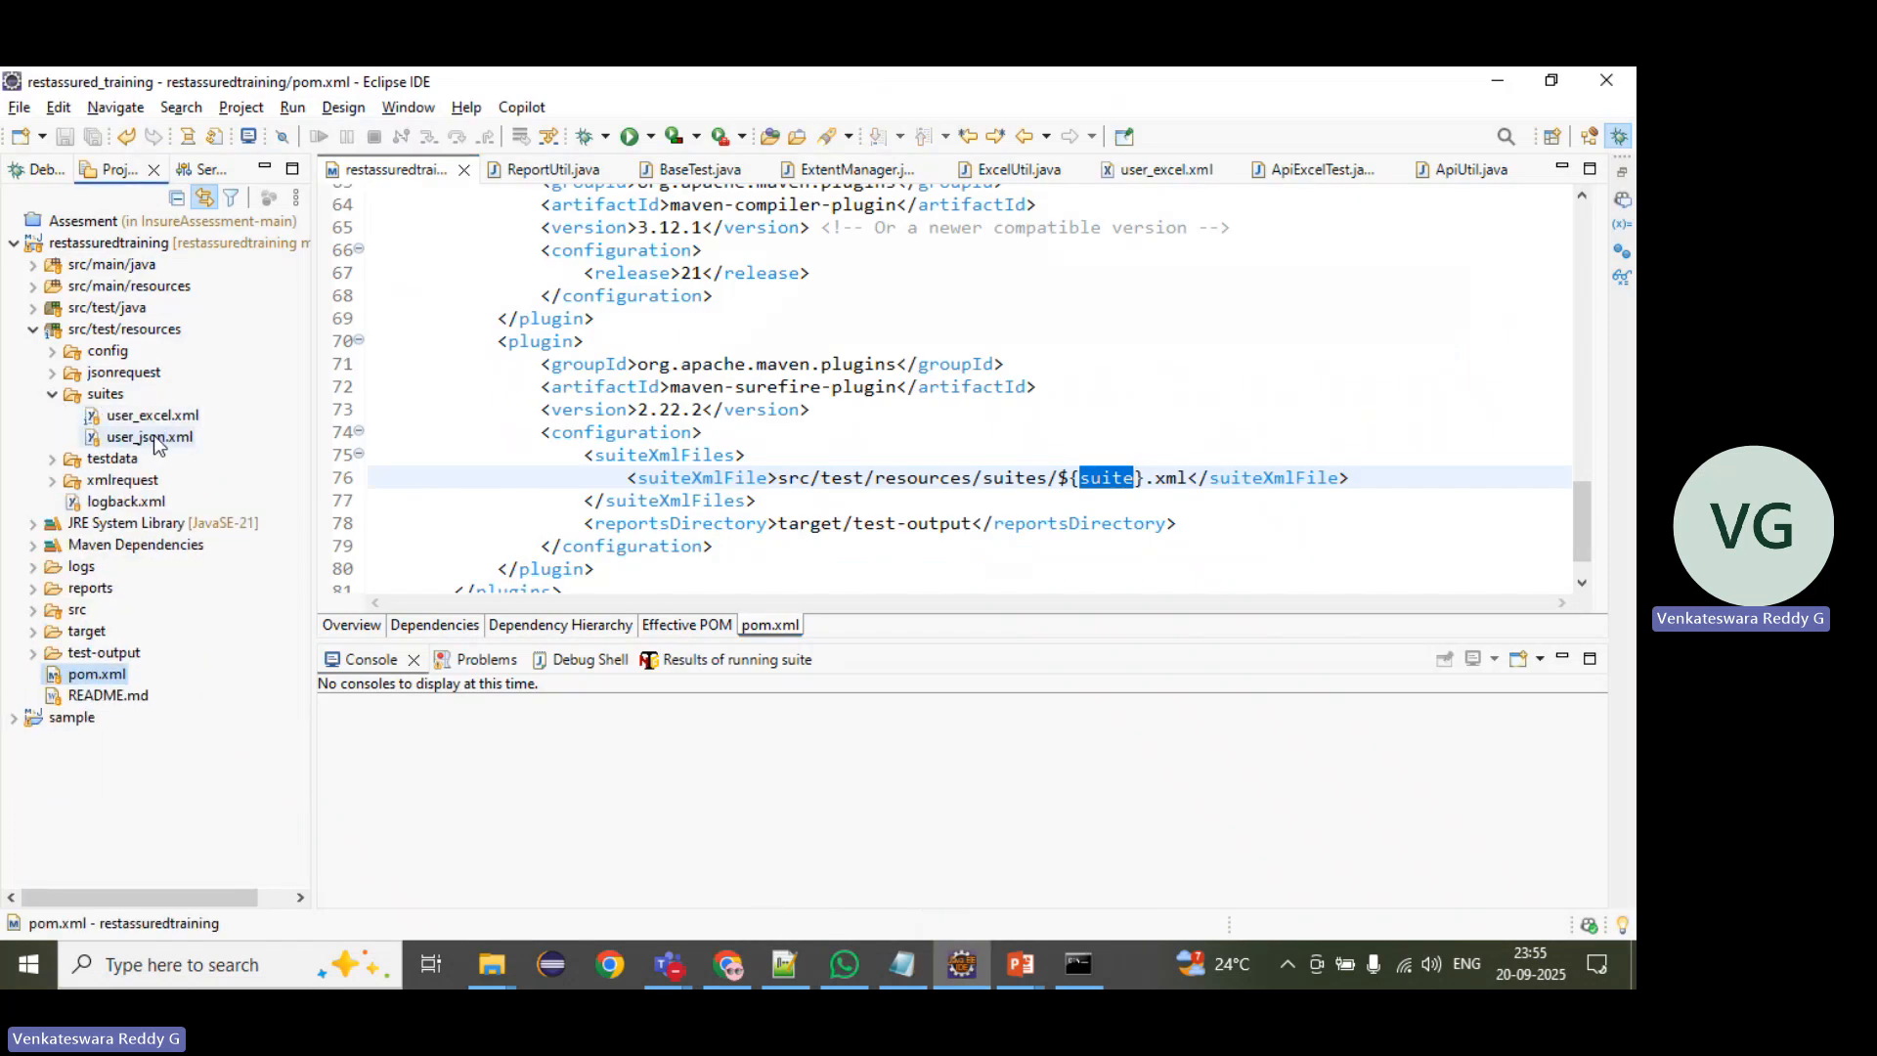
key(alt+Tab)
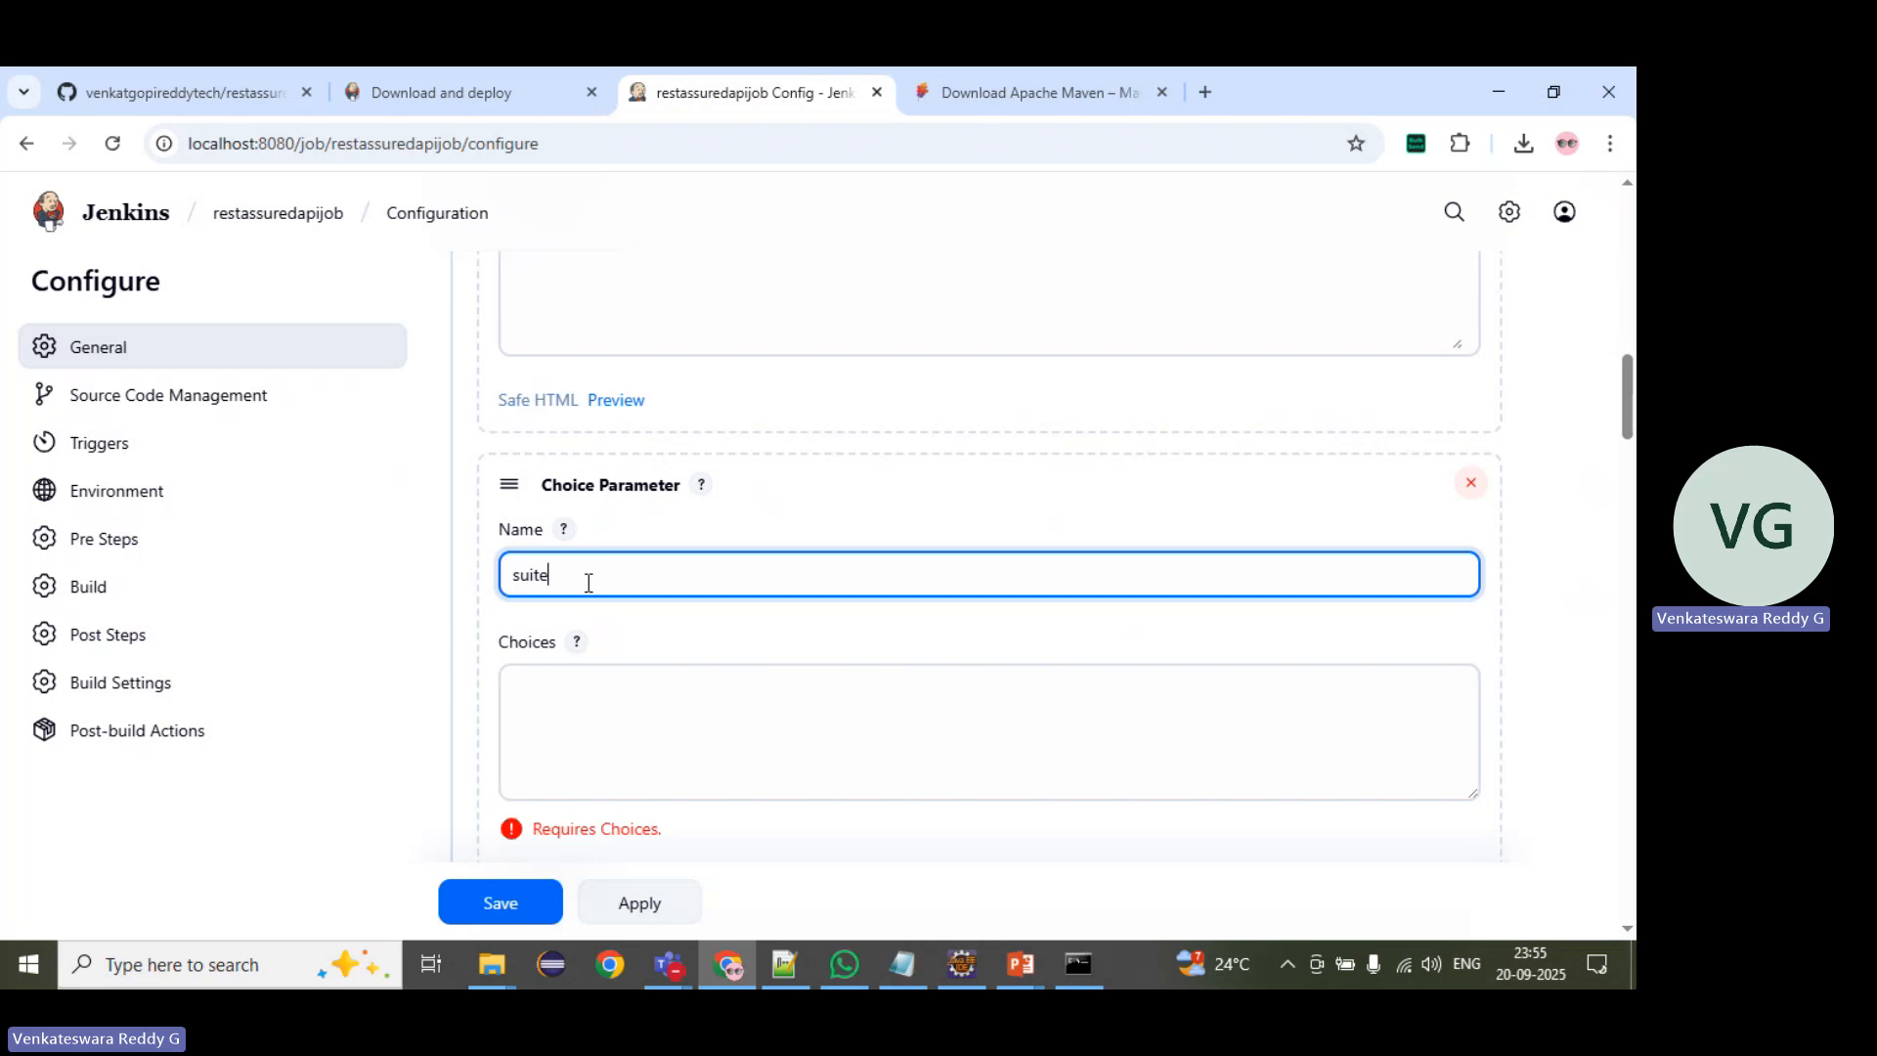
click(563, 714)
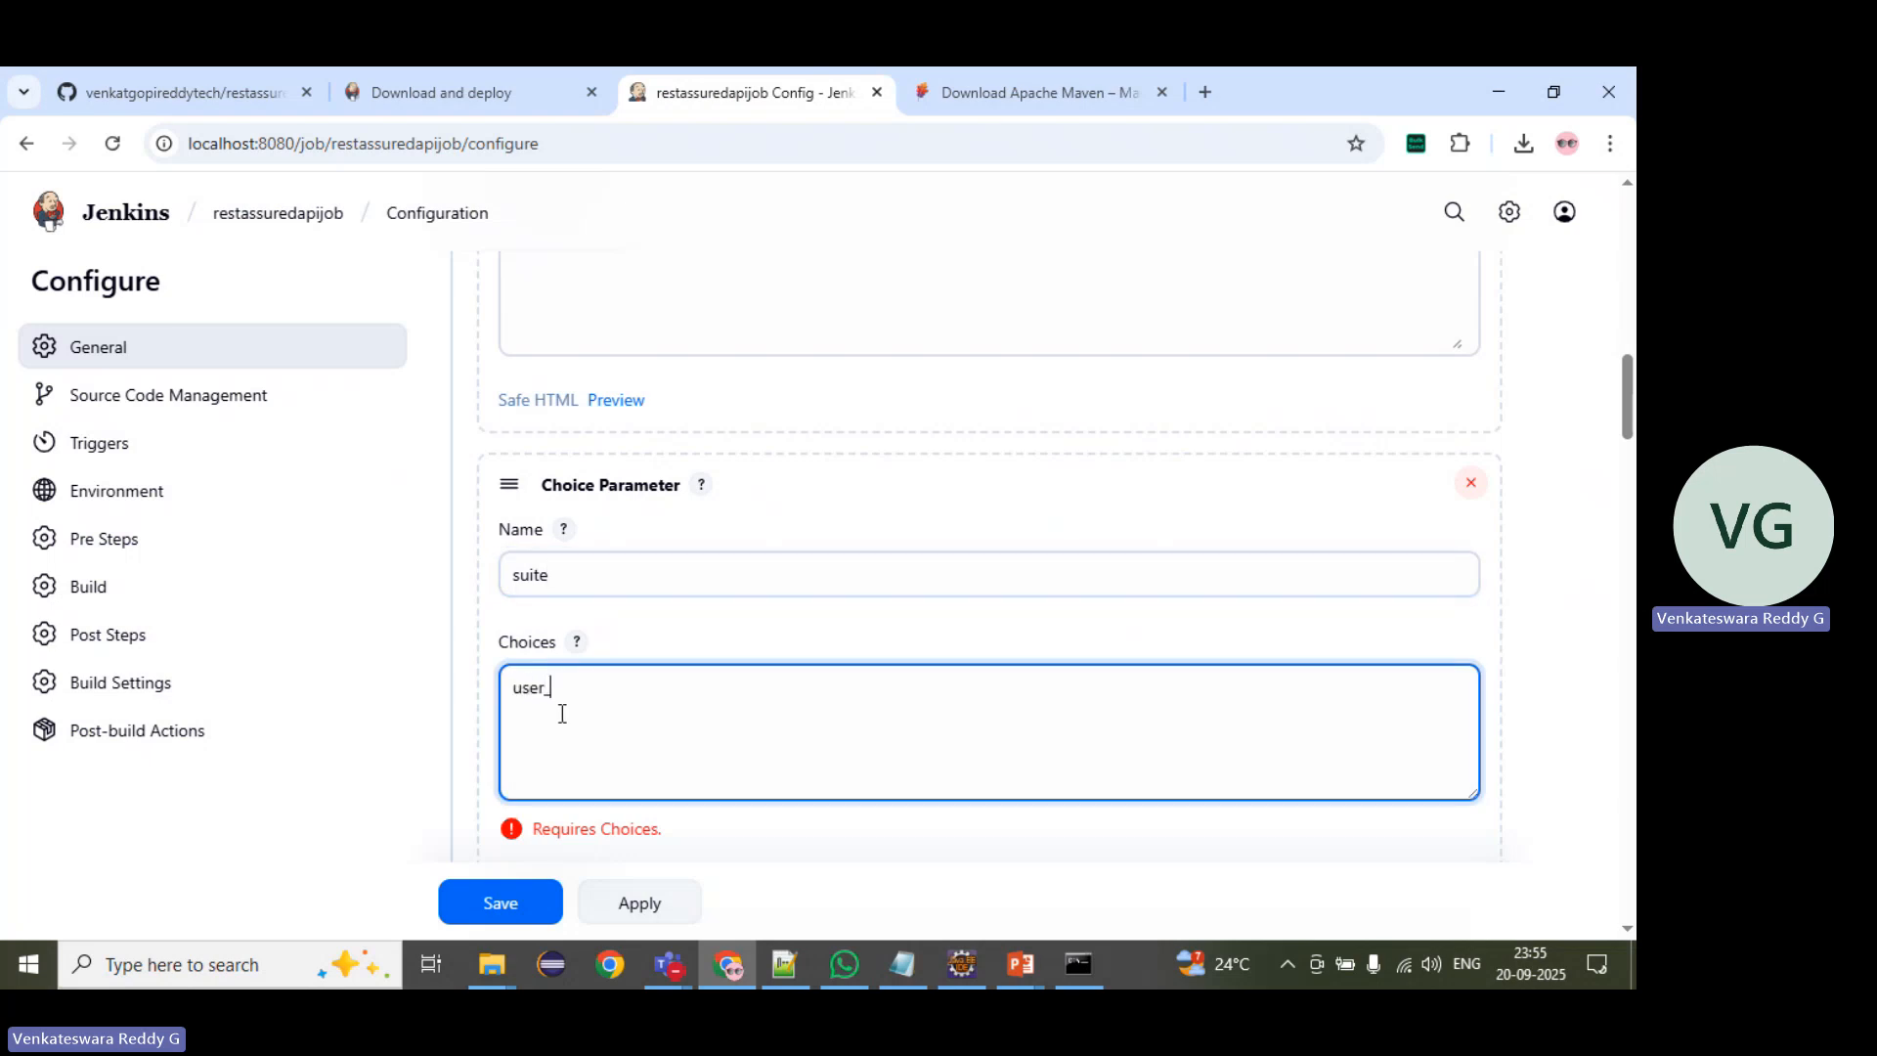
text(user_excel)
Step: Check in Eclipse how pom.xml combines ${suite} with the .xml extension in the suiteXmlFile path, and return to Jenkins
key(alt+Tab)
click(1035, 450)
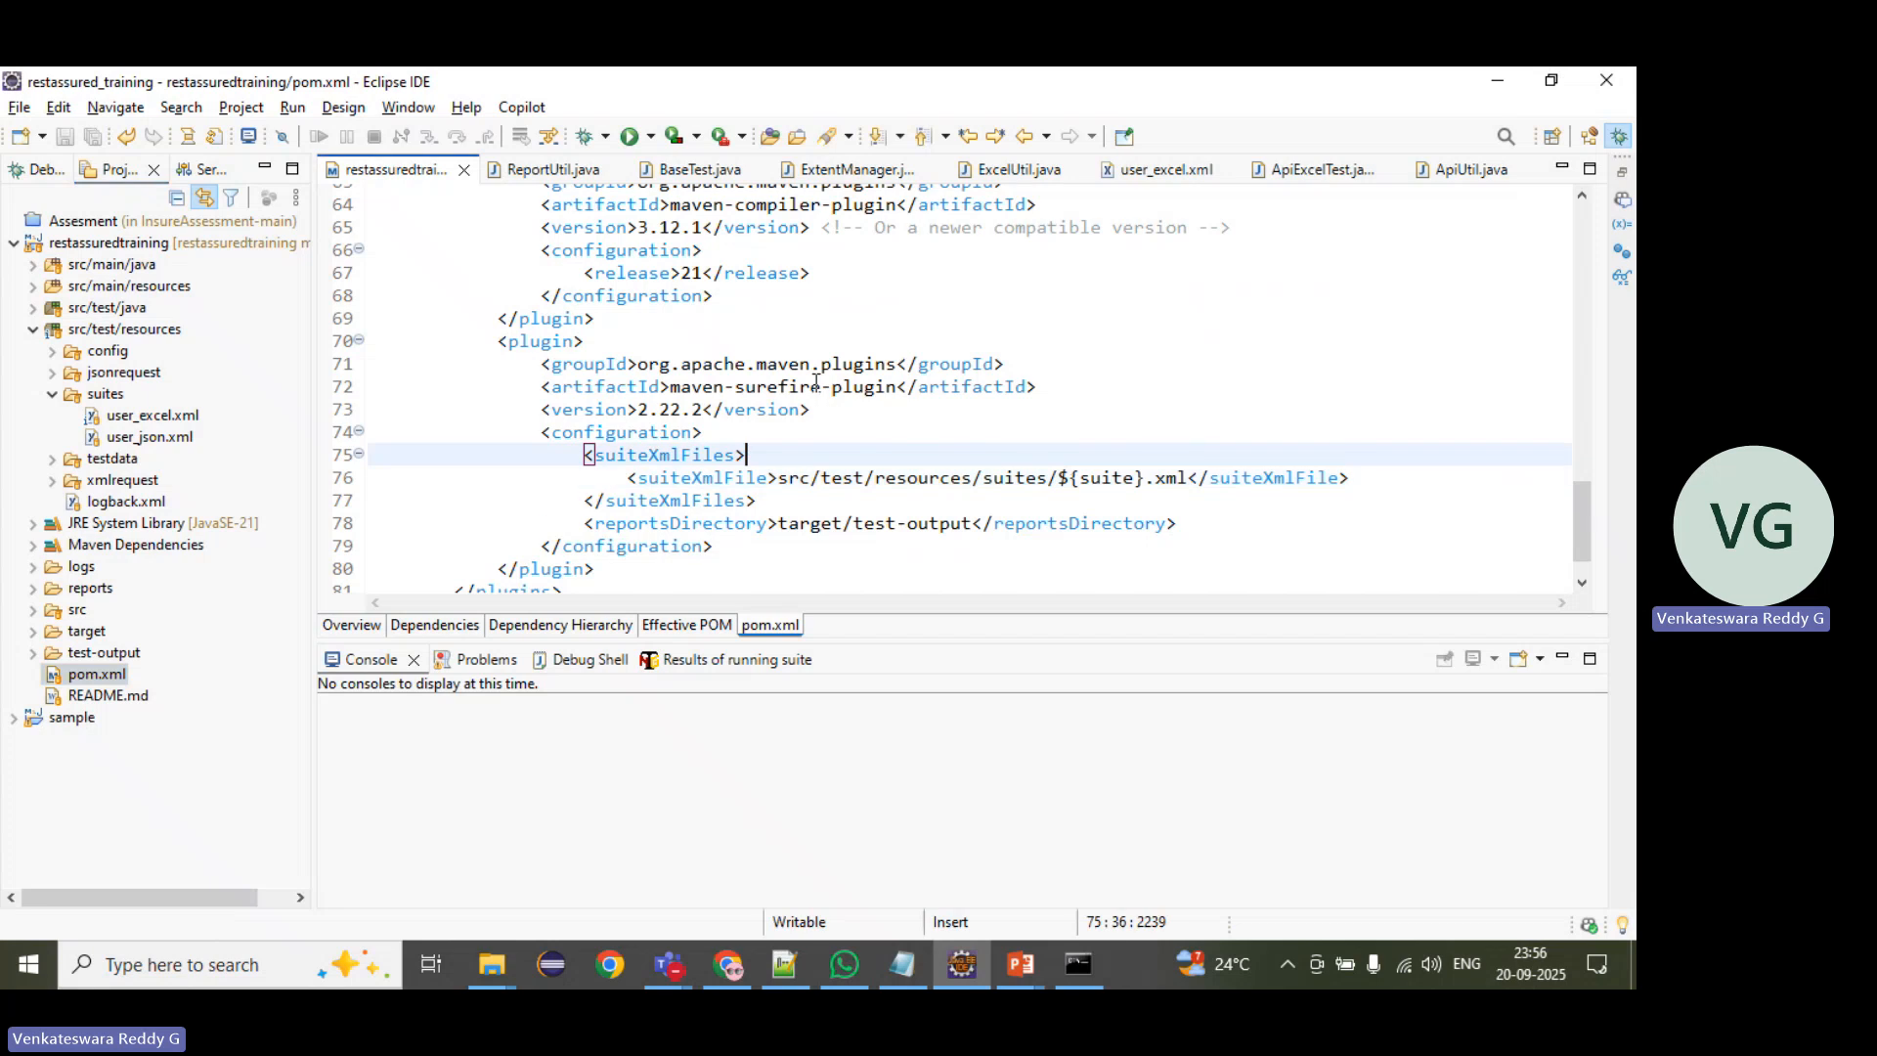
drag(1191, 478, 1142, 479)
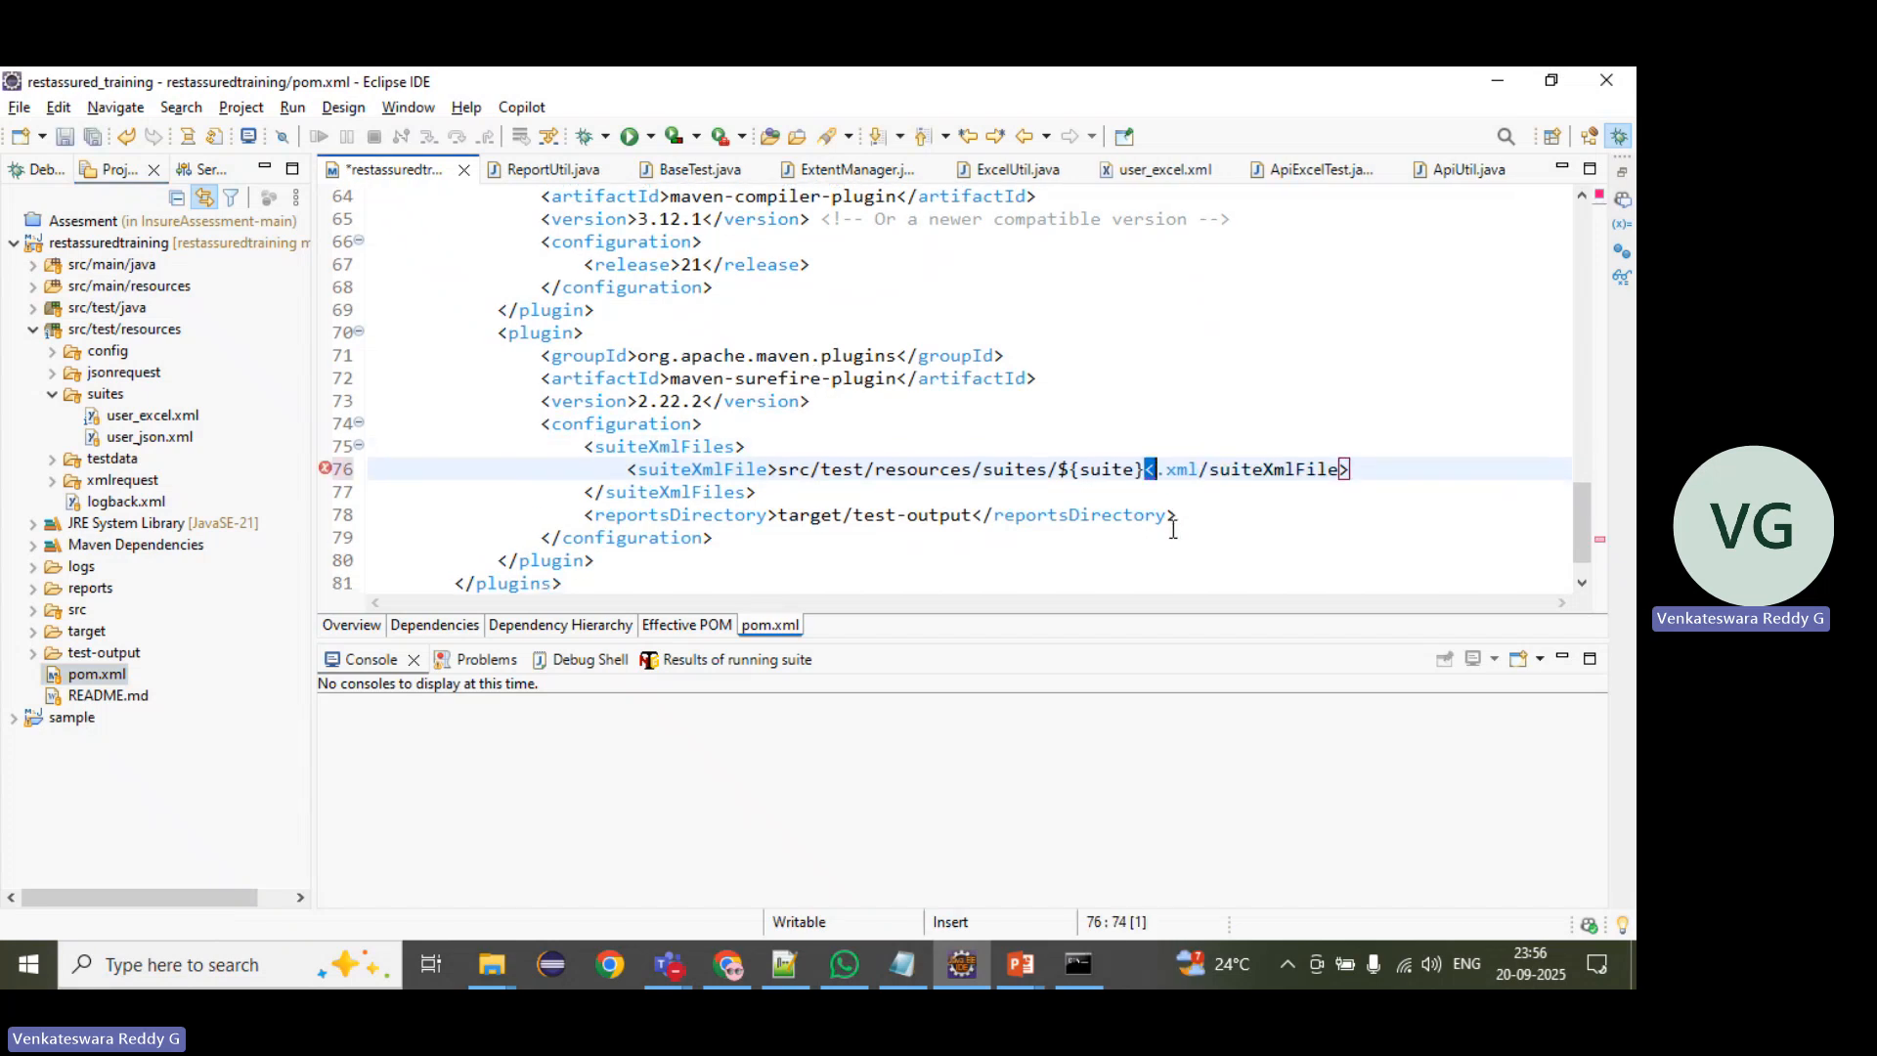
key(ctrl+z)
double_click(1097, 468)
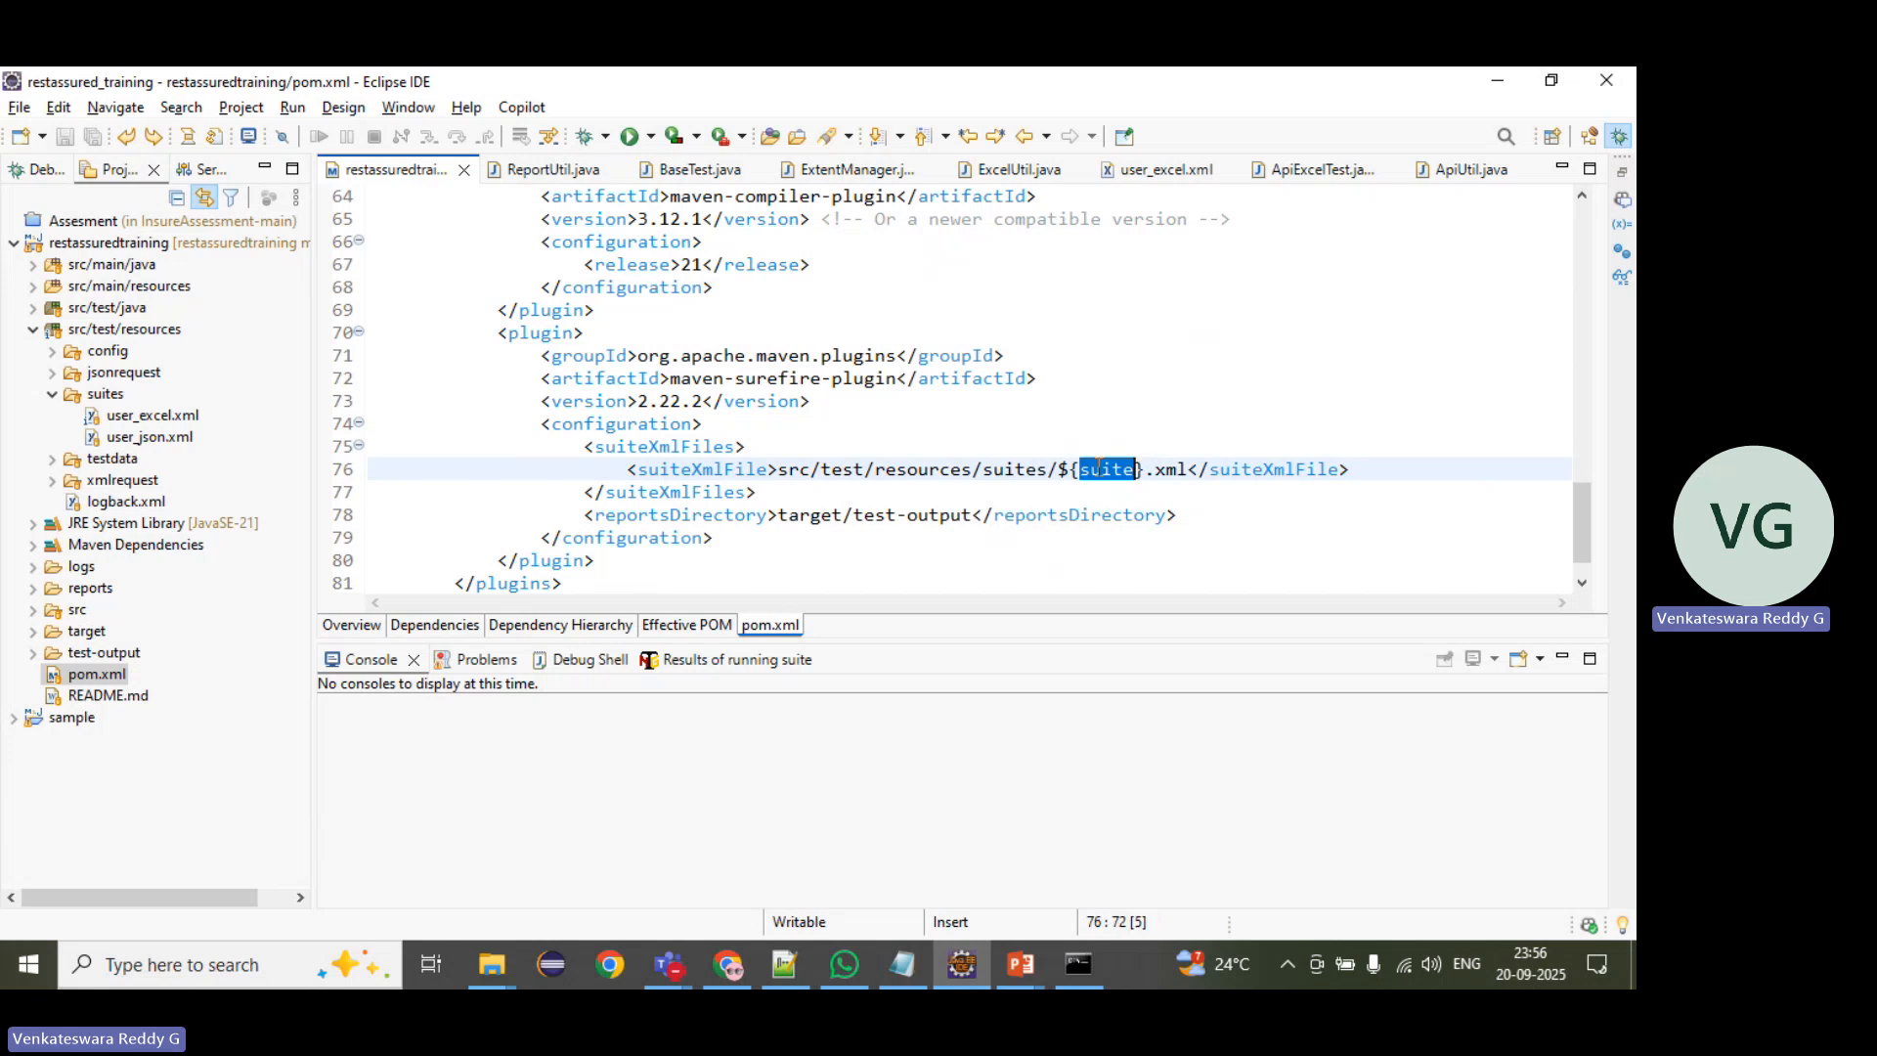
key(alt+Tab)
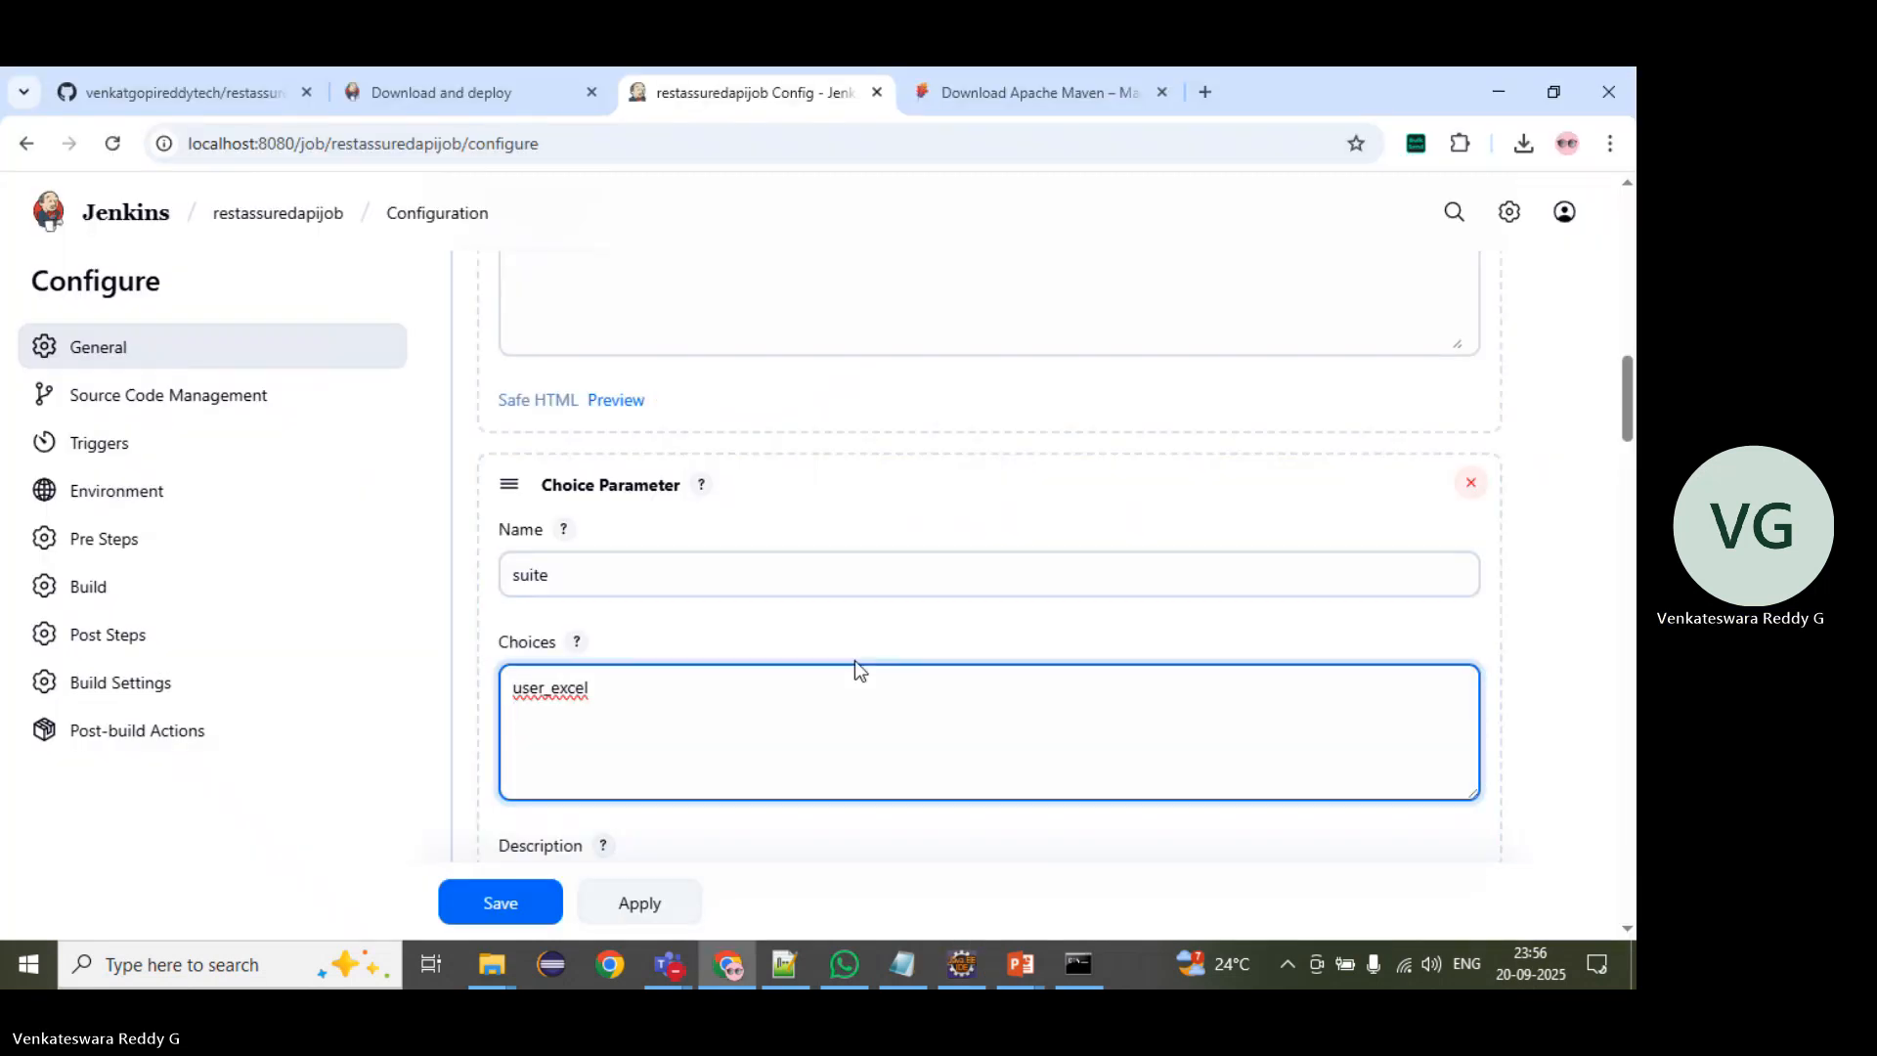
Step: Add user_json as the second choice of the suite parameter and check it against the suites folder in Eclipse
key(Return)
text(user)
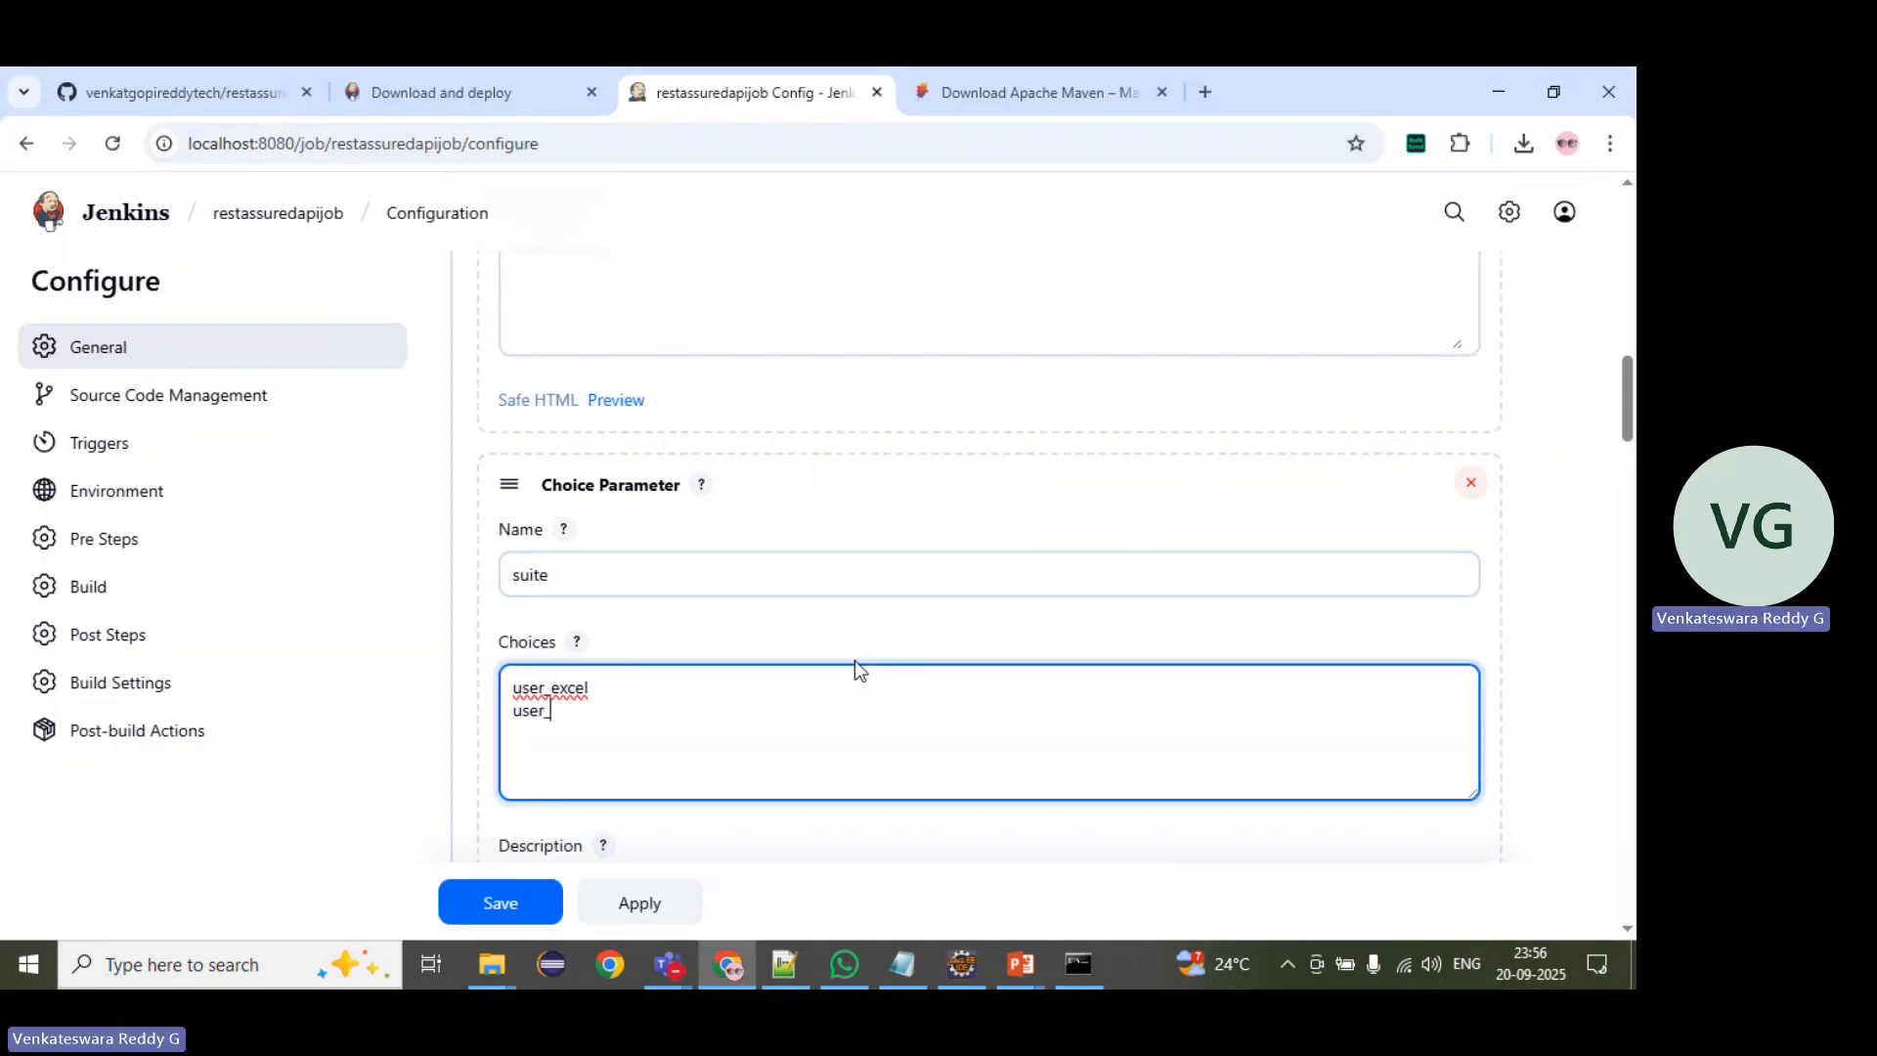
text(_json)
key(BackSpace)
key(BackSpace)
text(son)
key(alt+Tab)
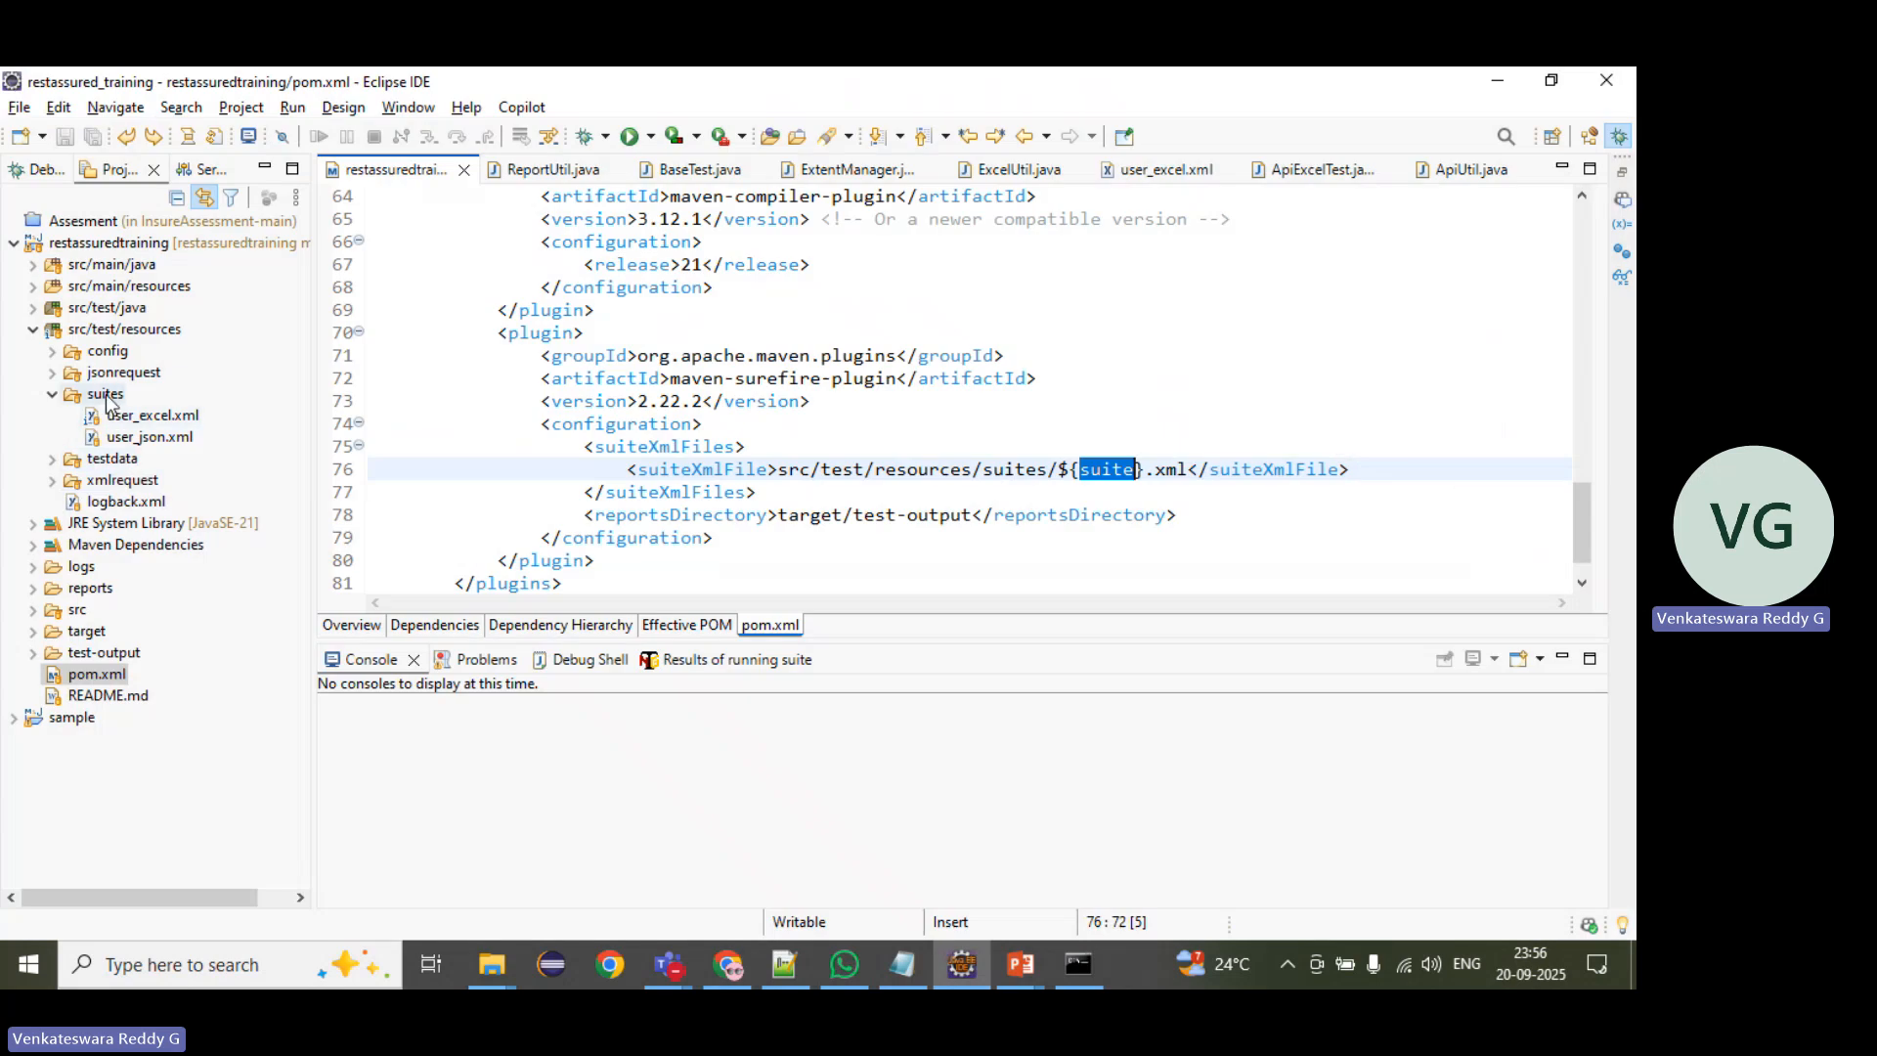
key(alt+Tab)
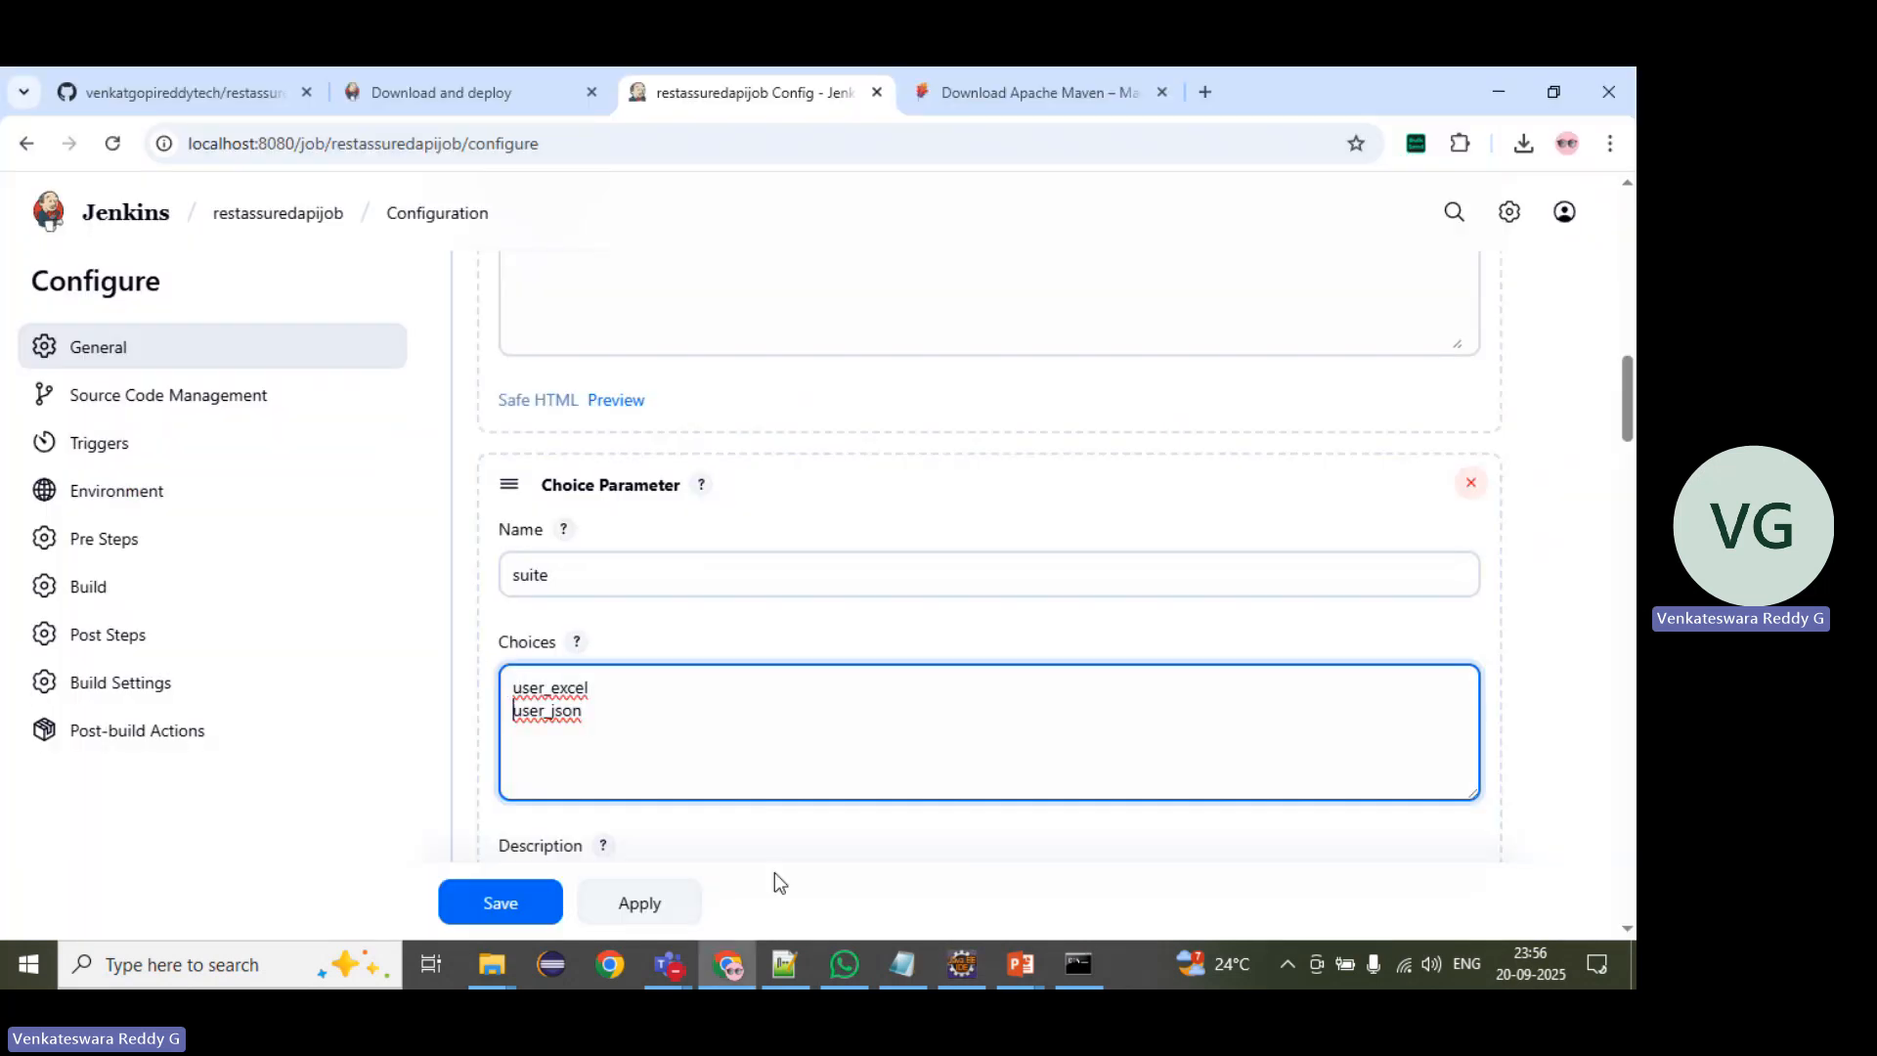
text(admin)
key(BackSpace)
key(BackSpace)
key(BackSpace)
key(BackSpace)
key(BackSpace)
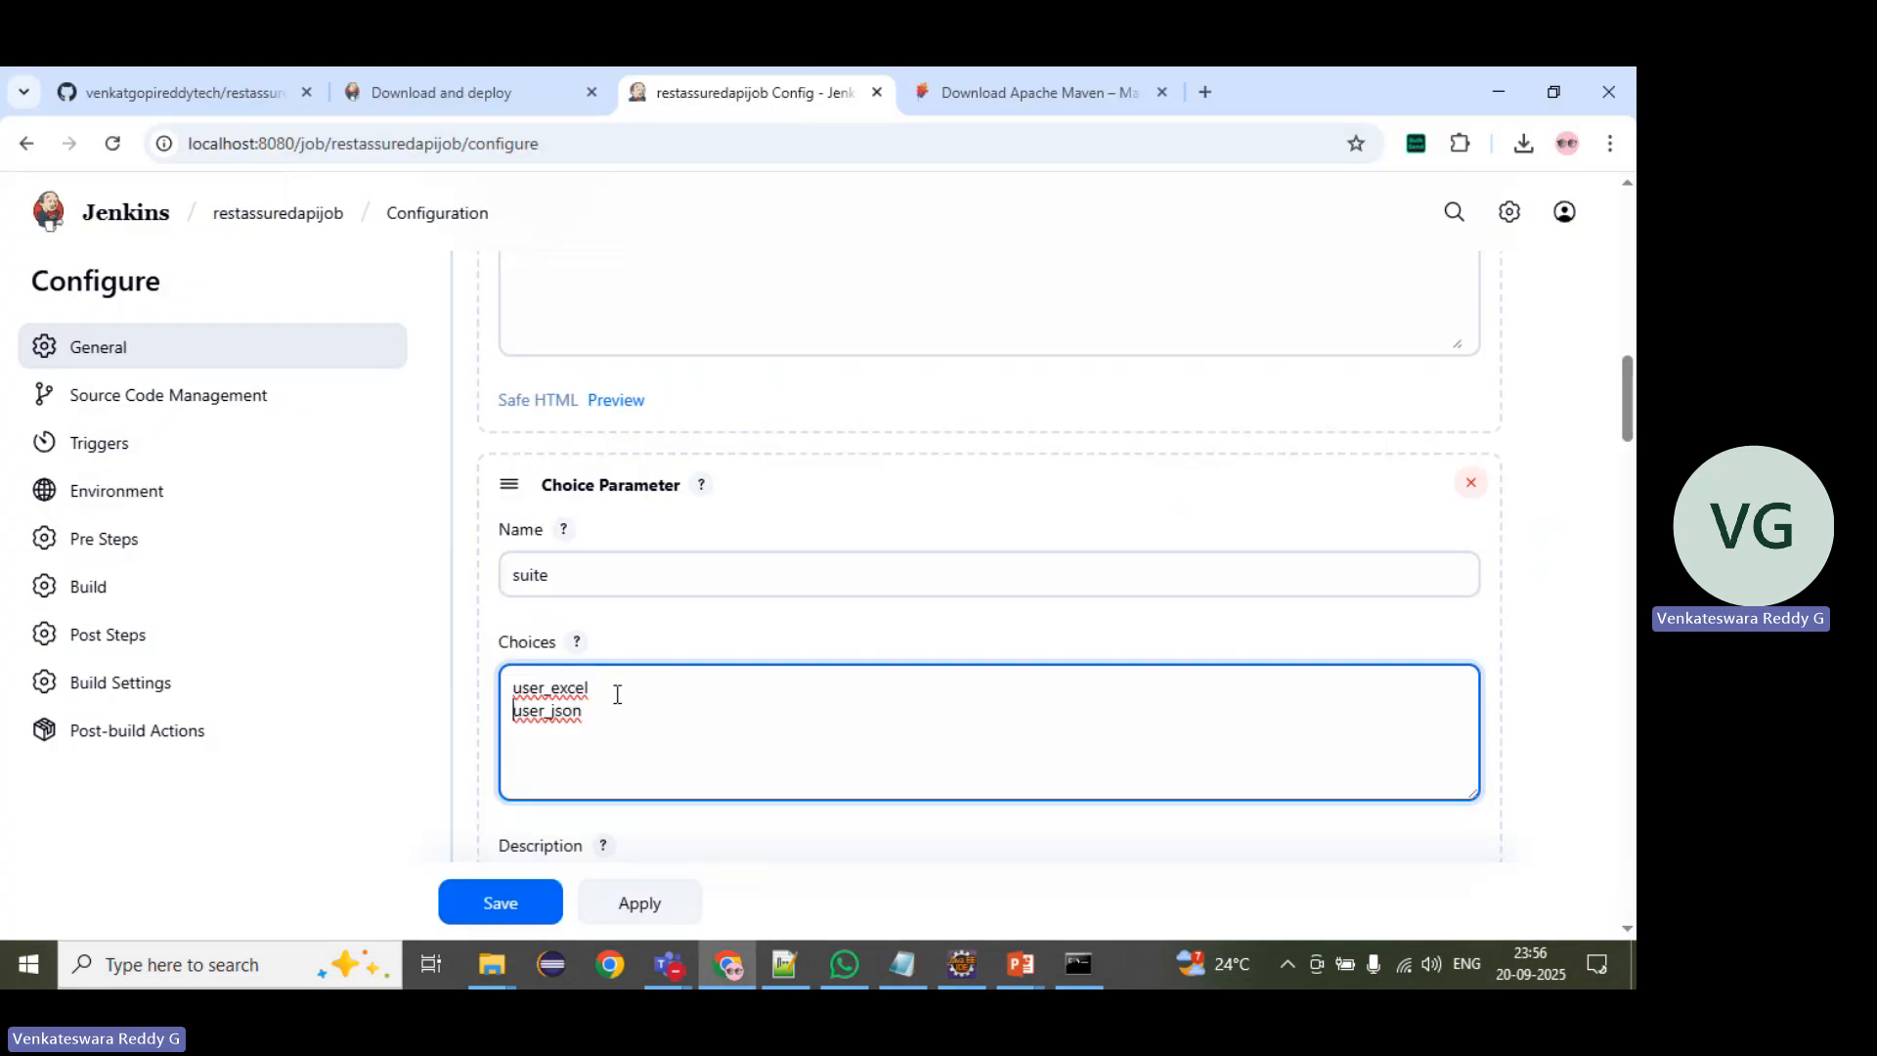
Step: Review the rest of the job configuration, including the available parameter types, the Maven goals and the post-build step types
scroll(657, 553, down, 10)
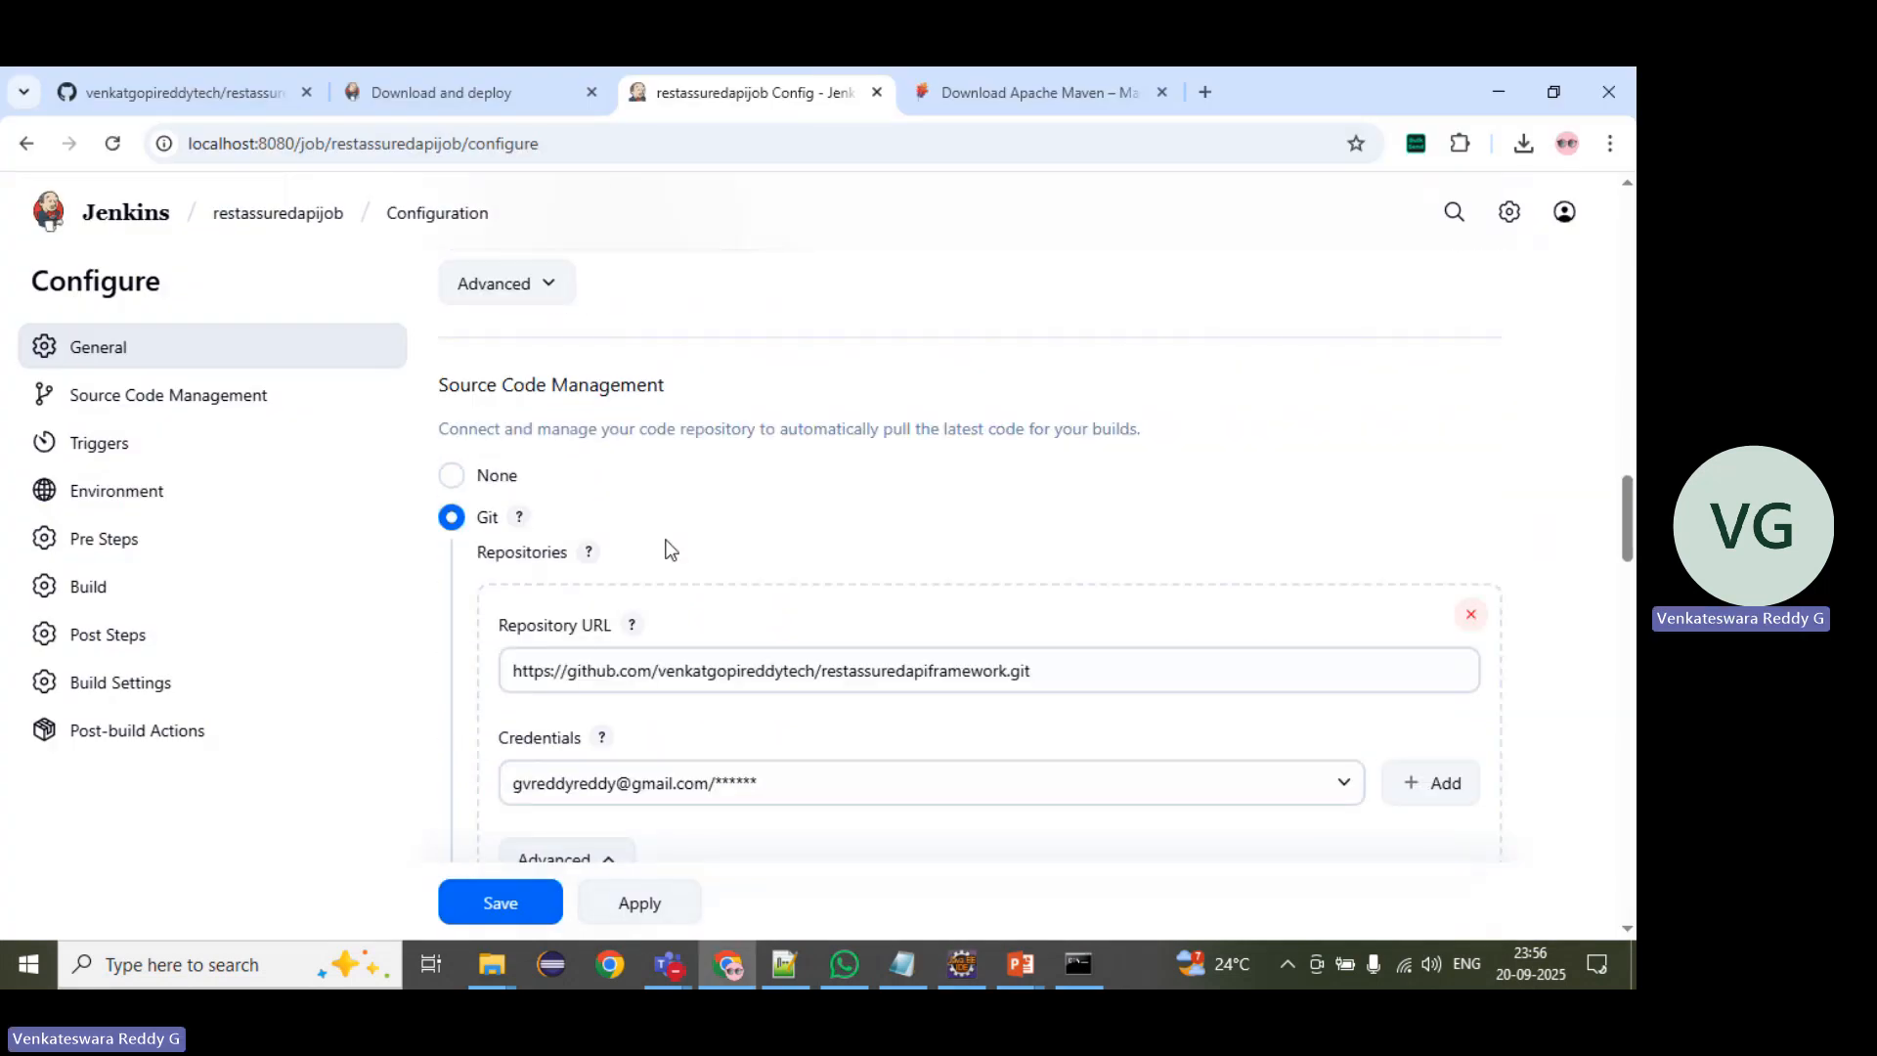
scroll(668, 540, up, 3)
click(619, 431)
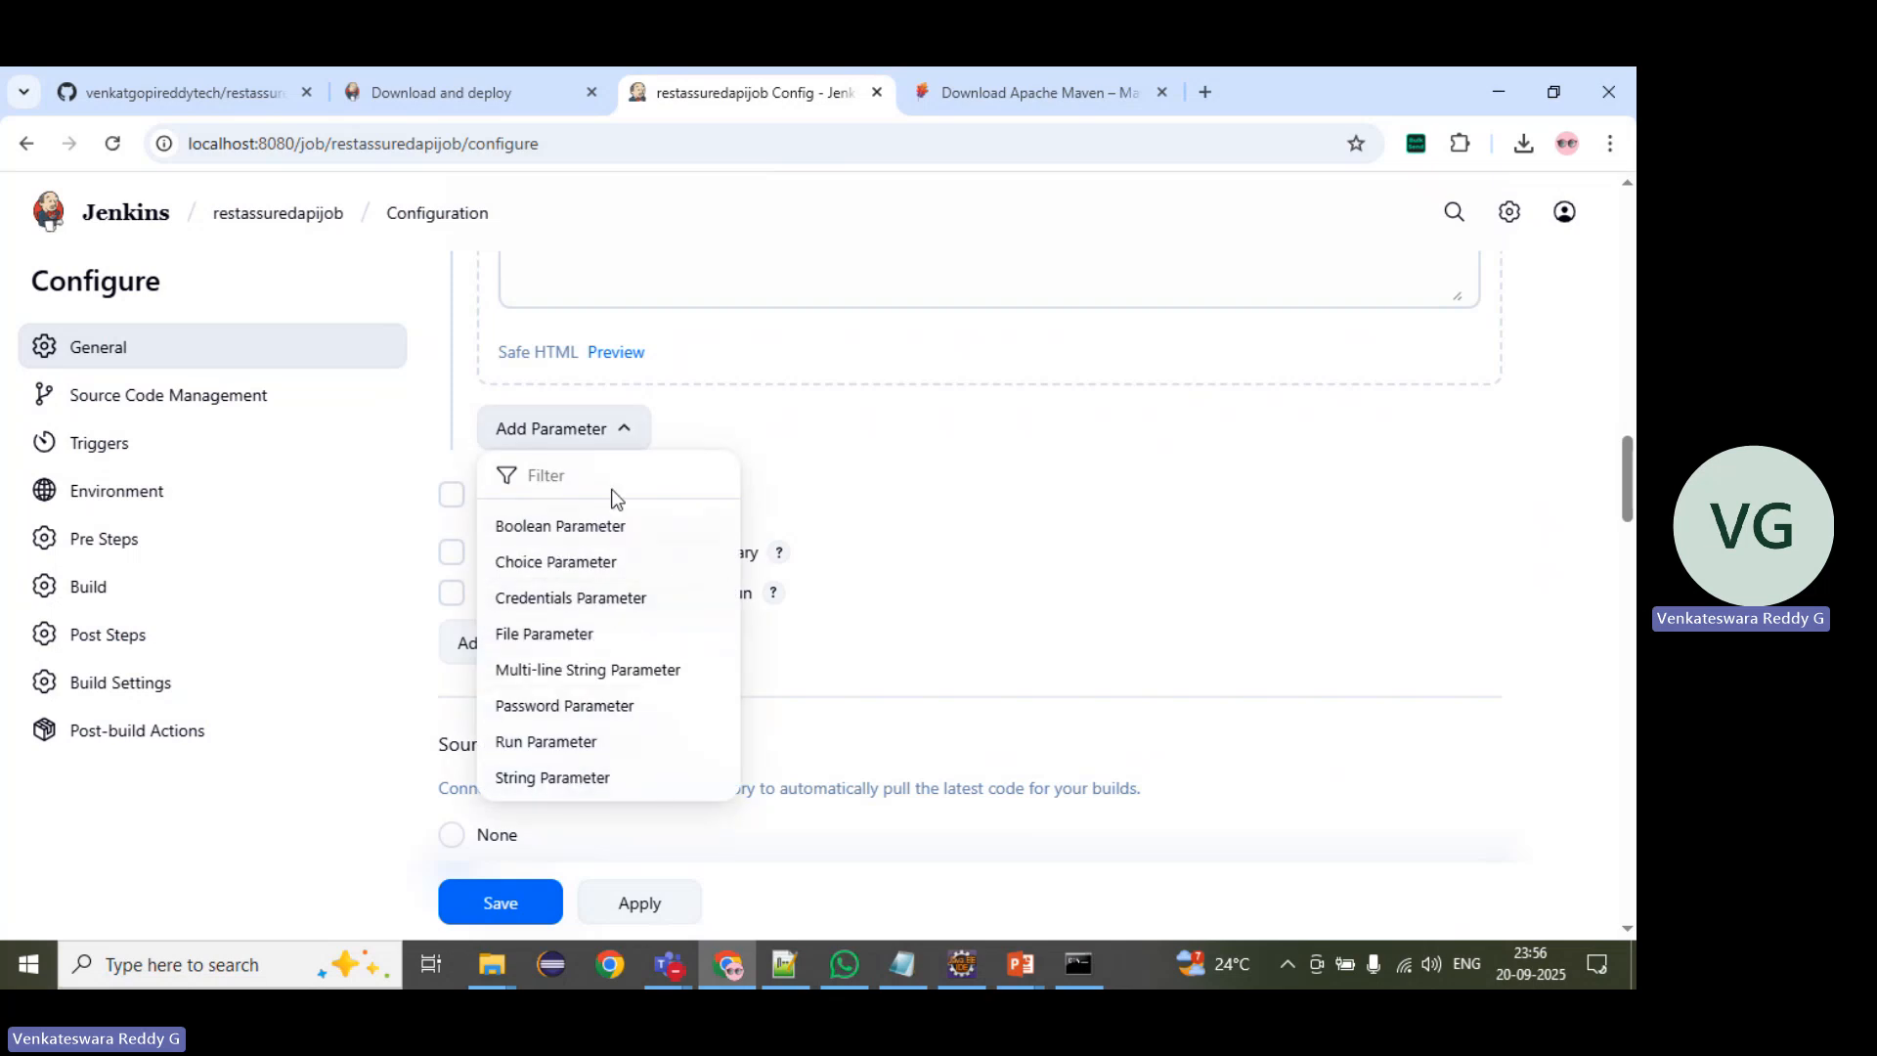
click(856, 468)
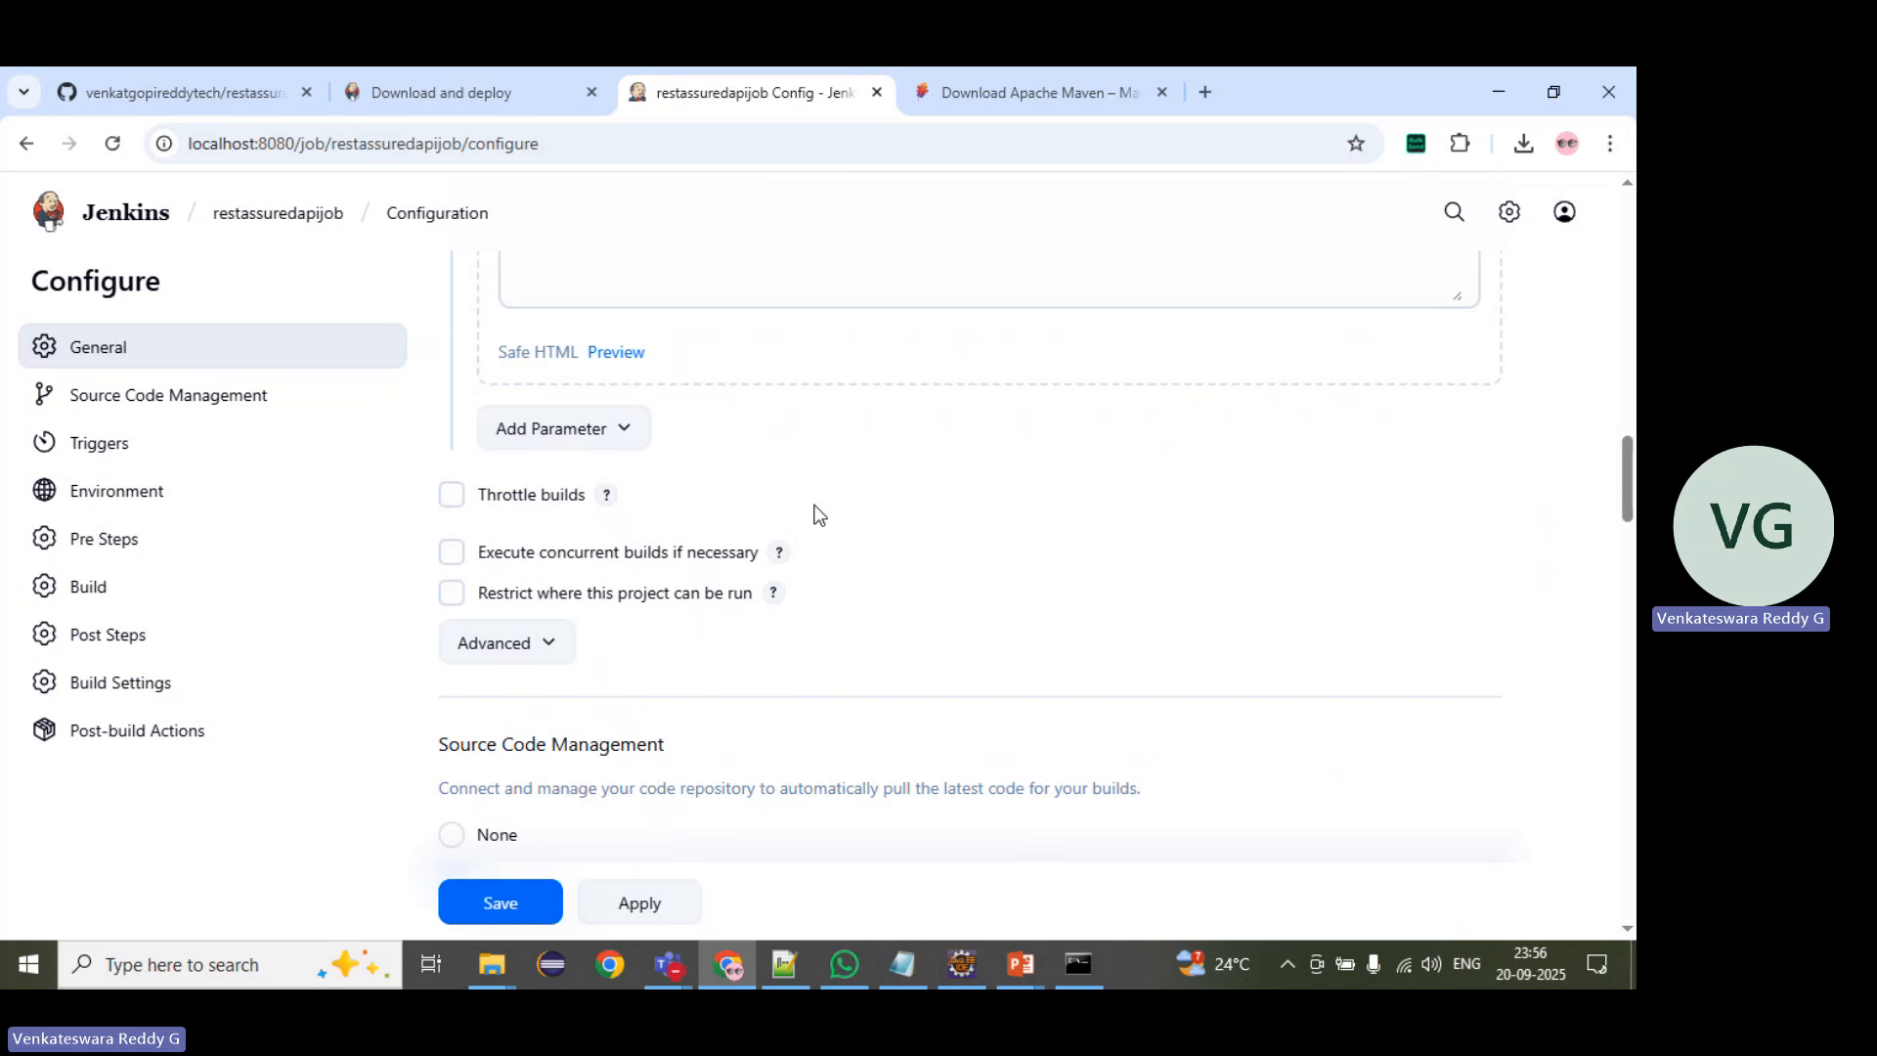
scroll(819, 514, down, 12)
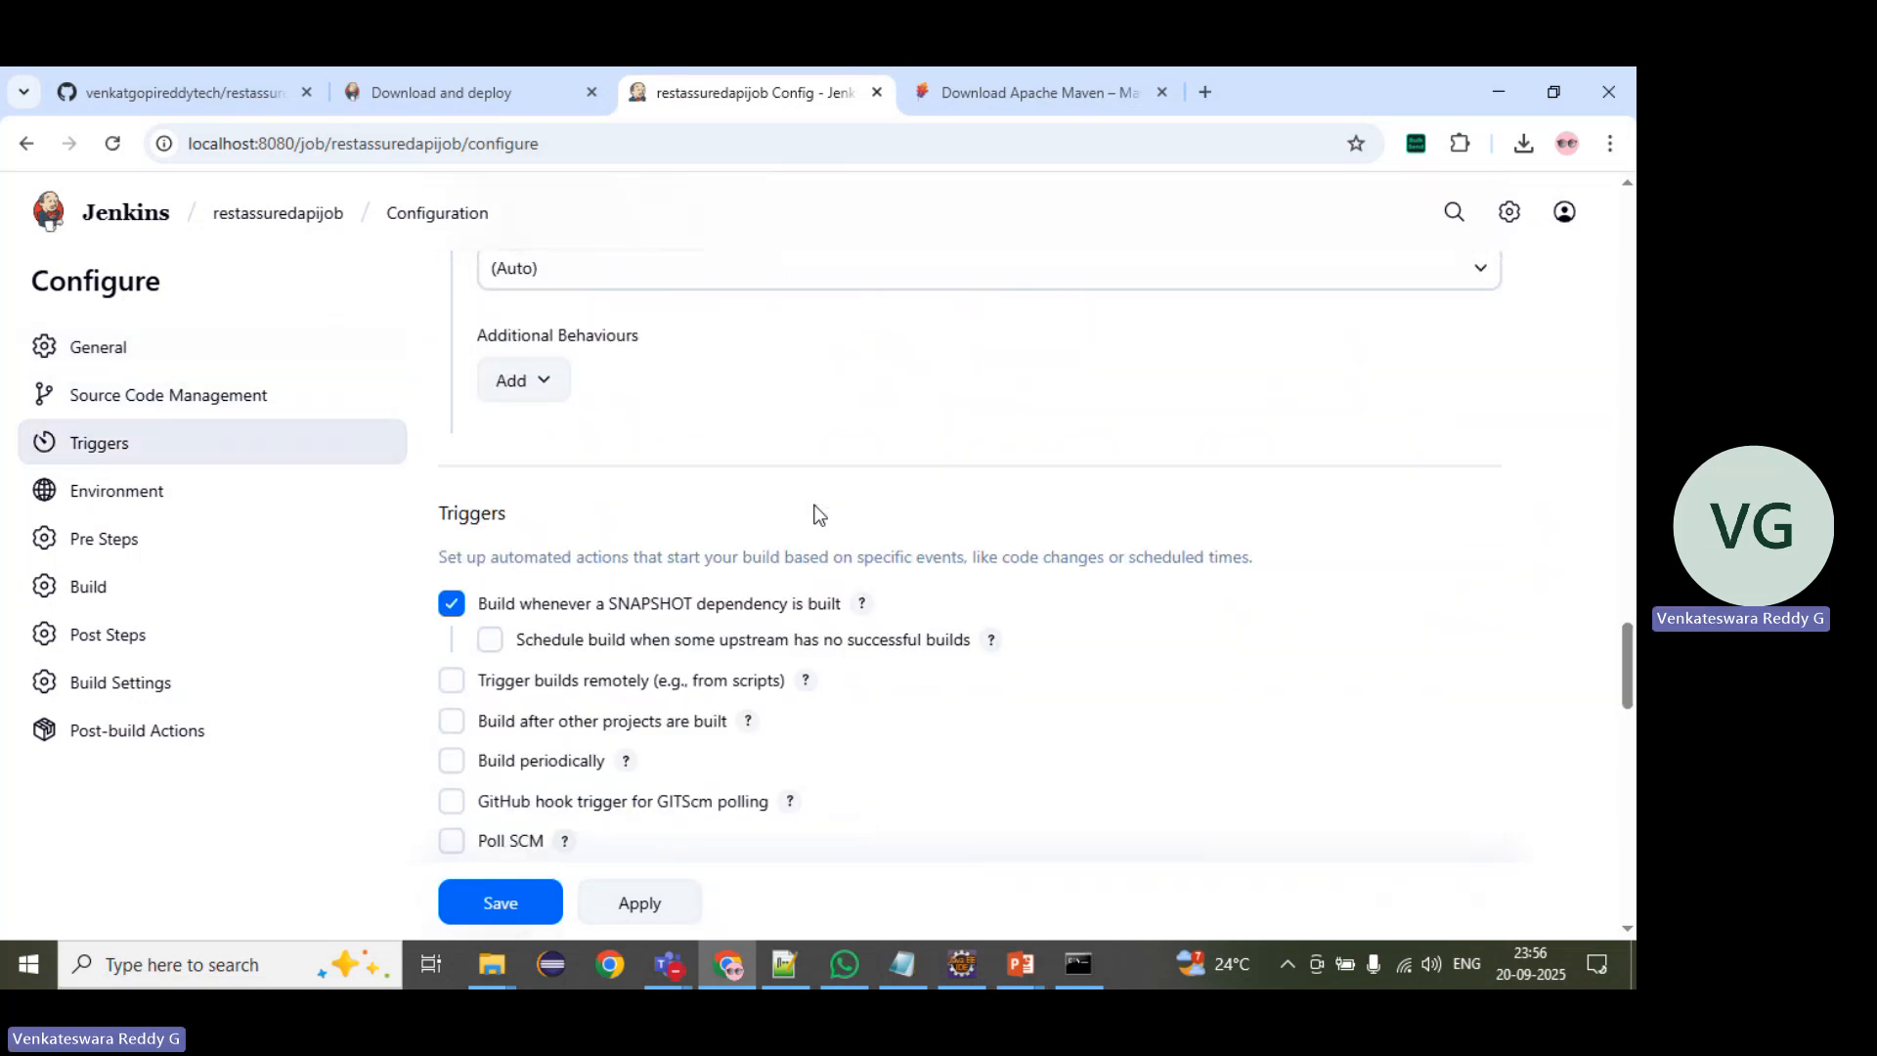
scroll(819, 514, down, 15)
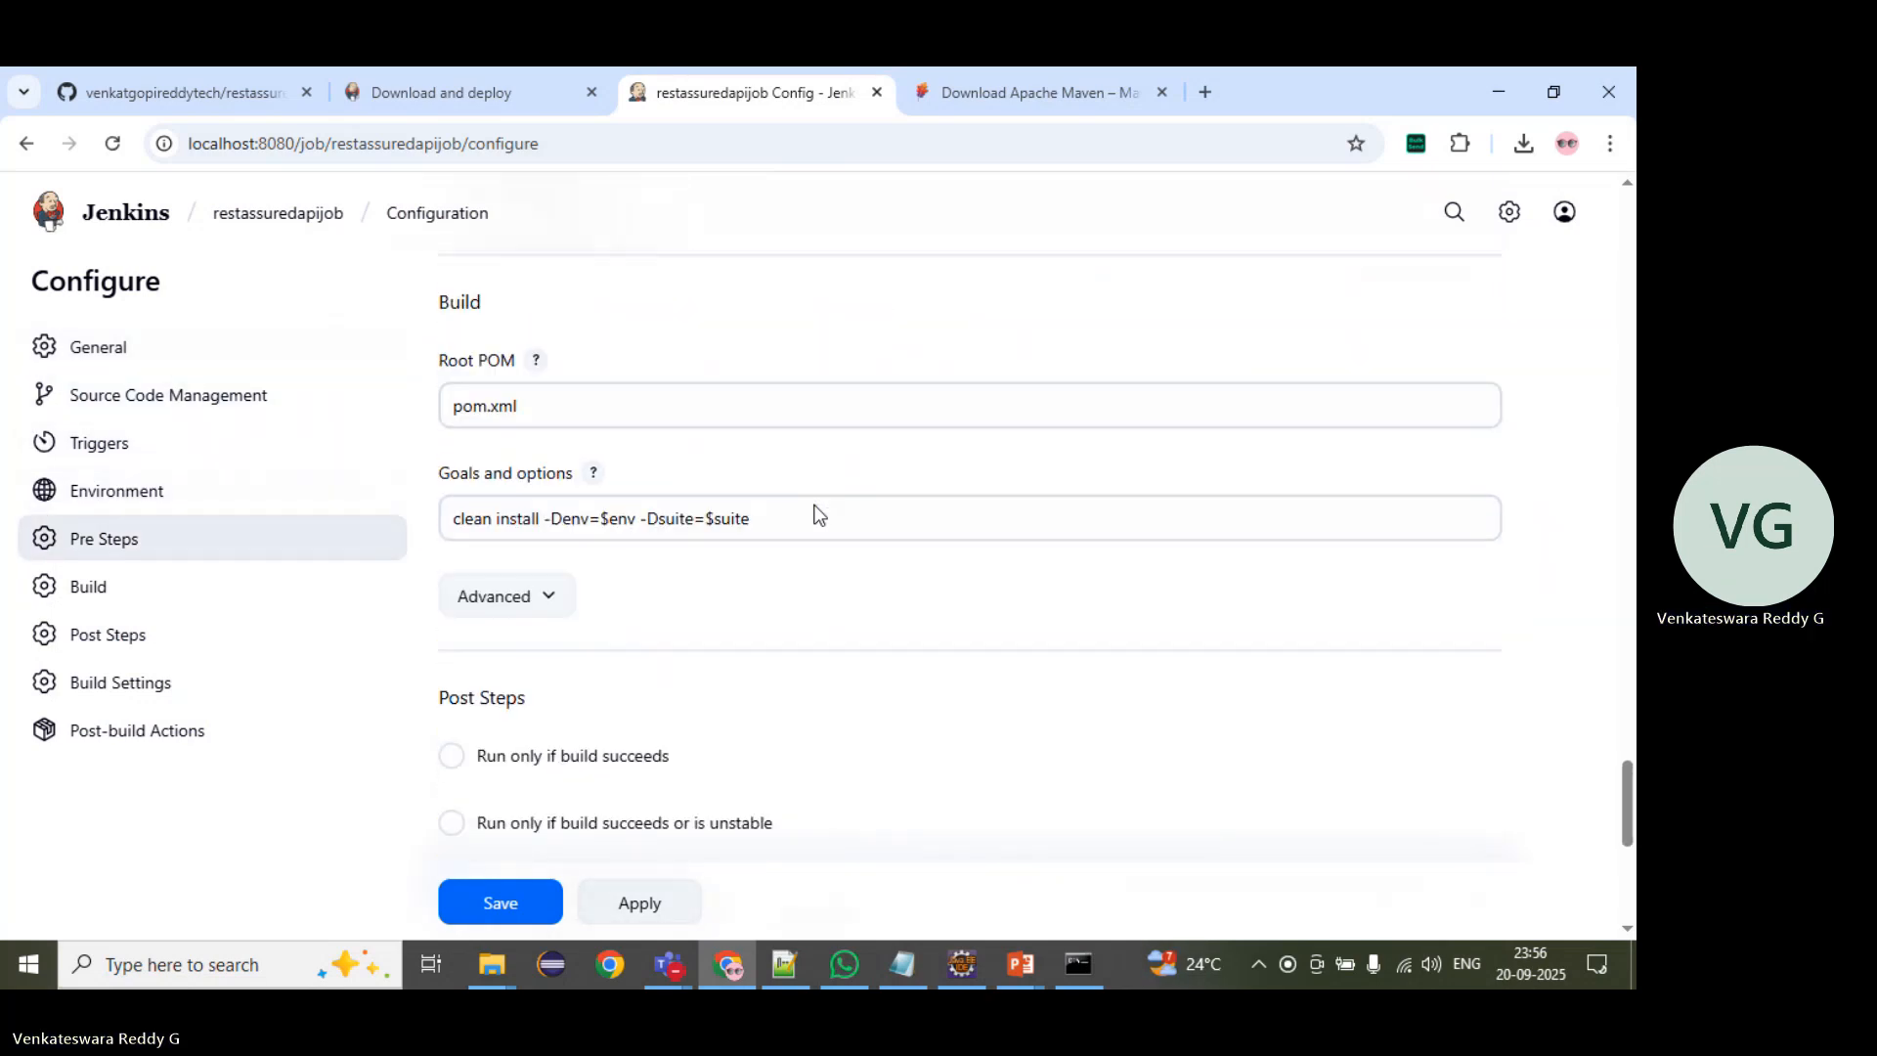
scroll(820, 515, down, 7)
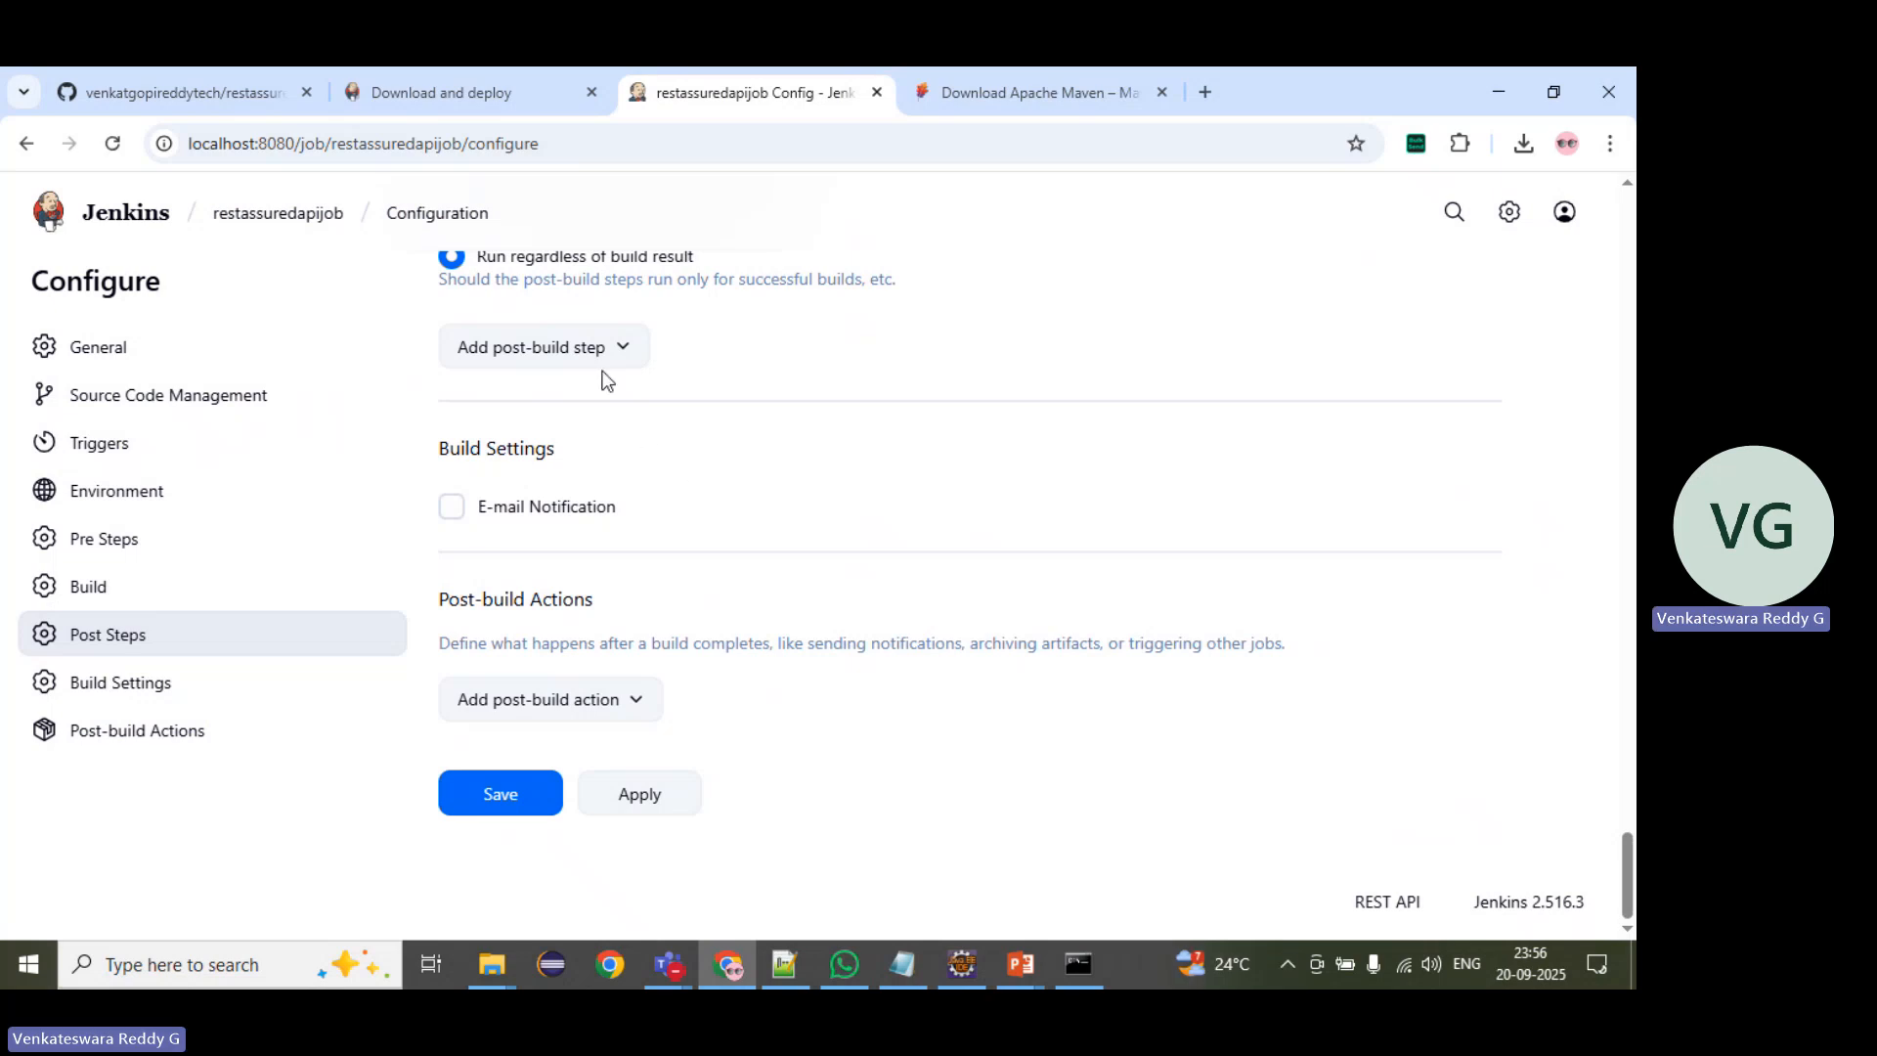
click(622, 354)
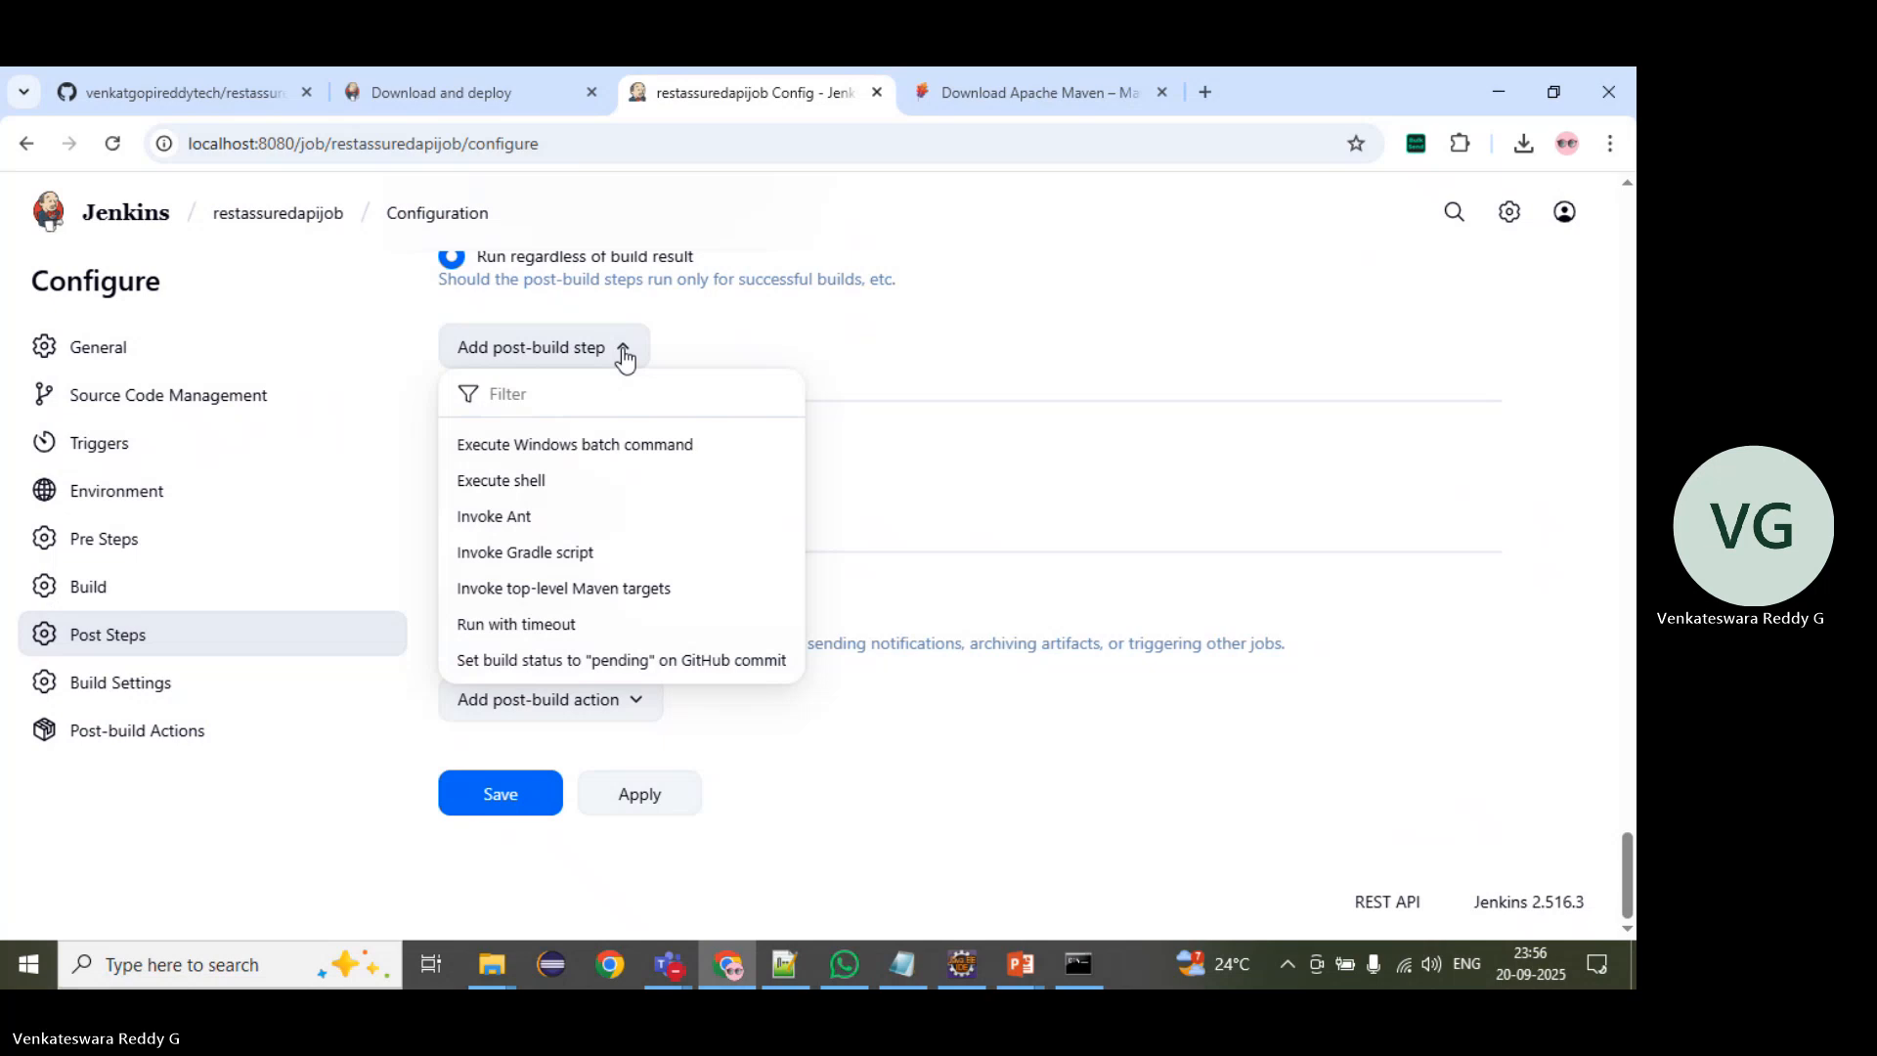
click(1034, 448)
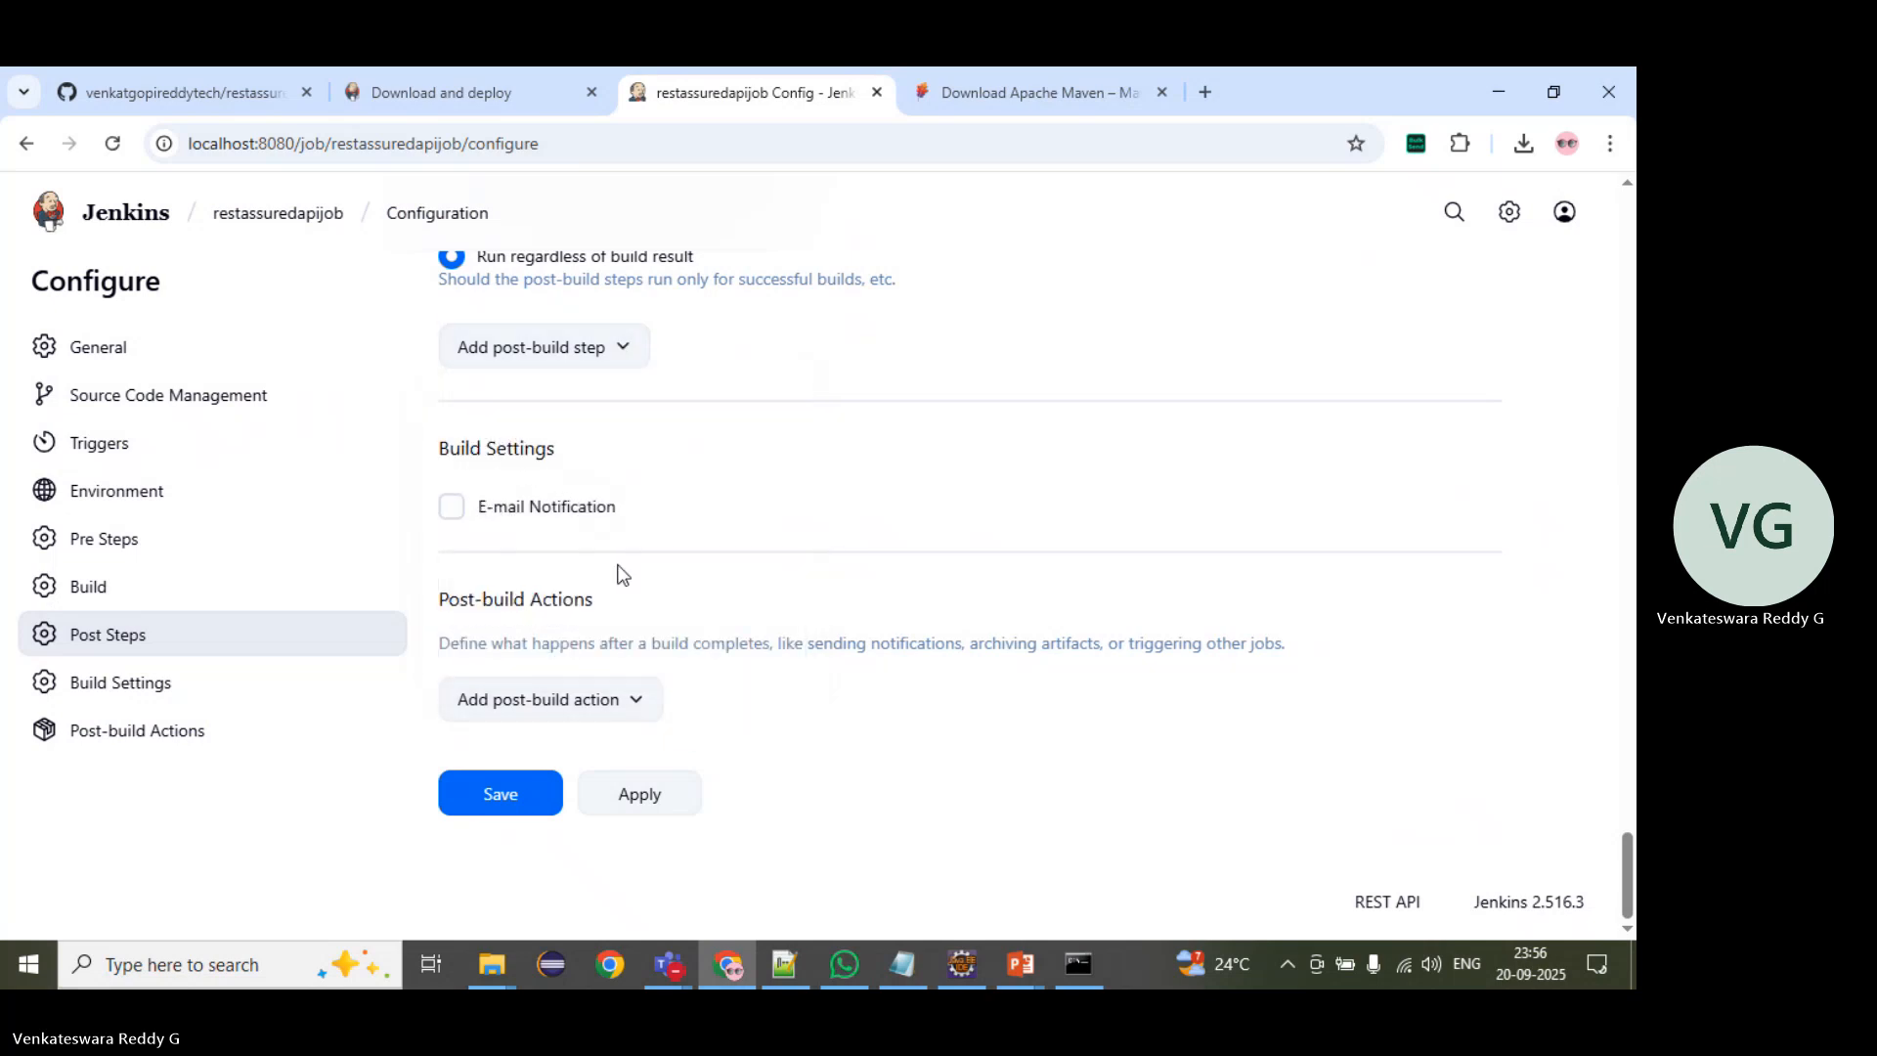
Step: Add a Publish HTML reports post-build action to the job
click(608, 711)
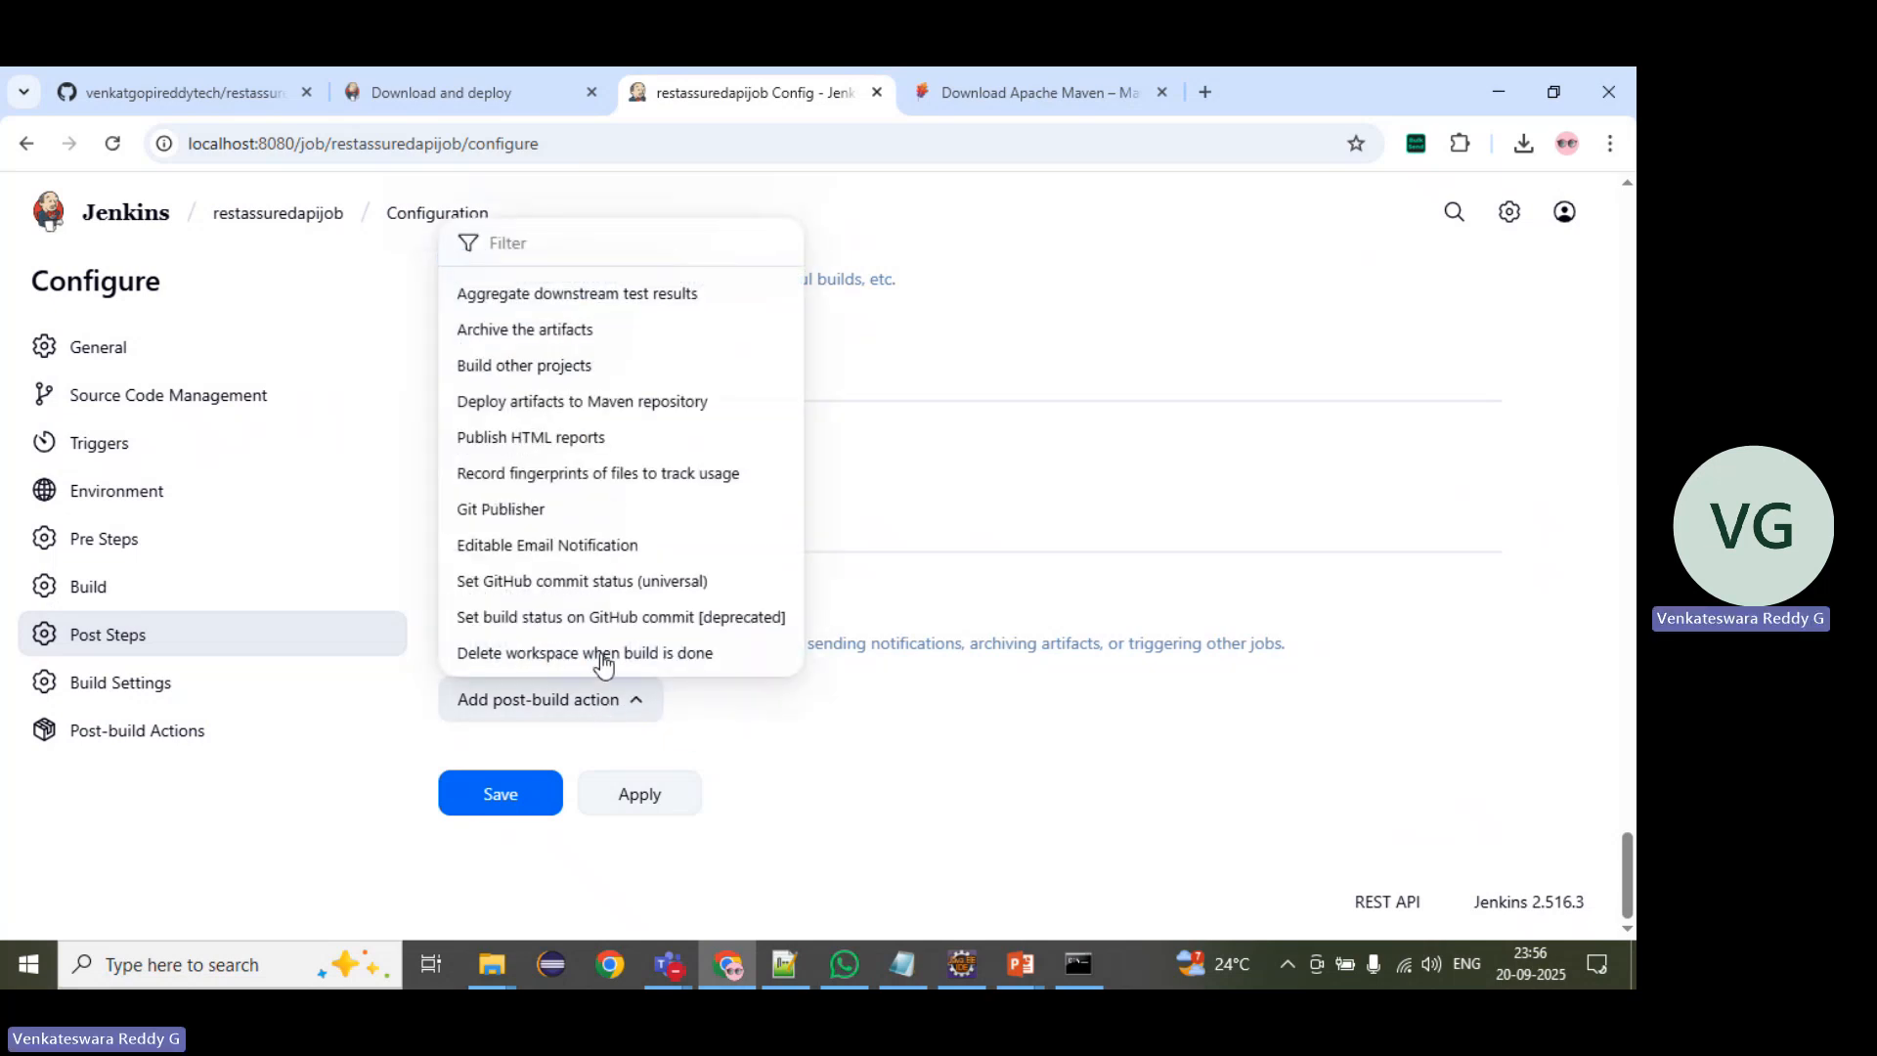
click(635, 440)
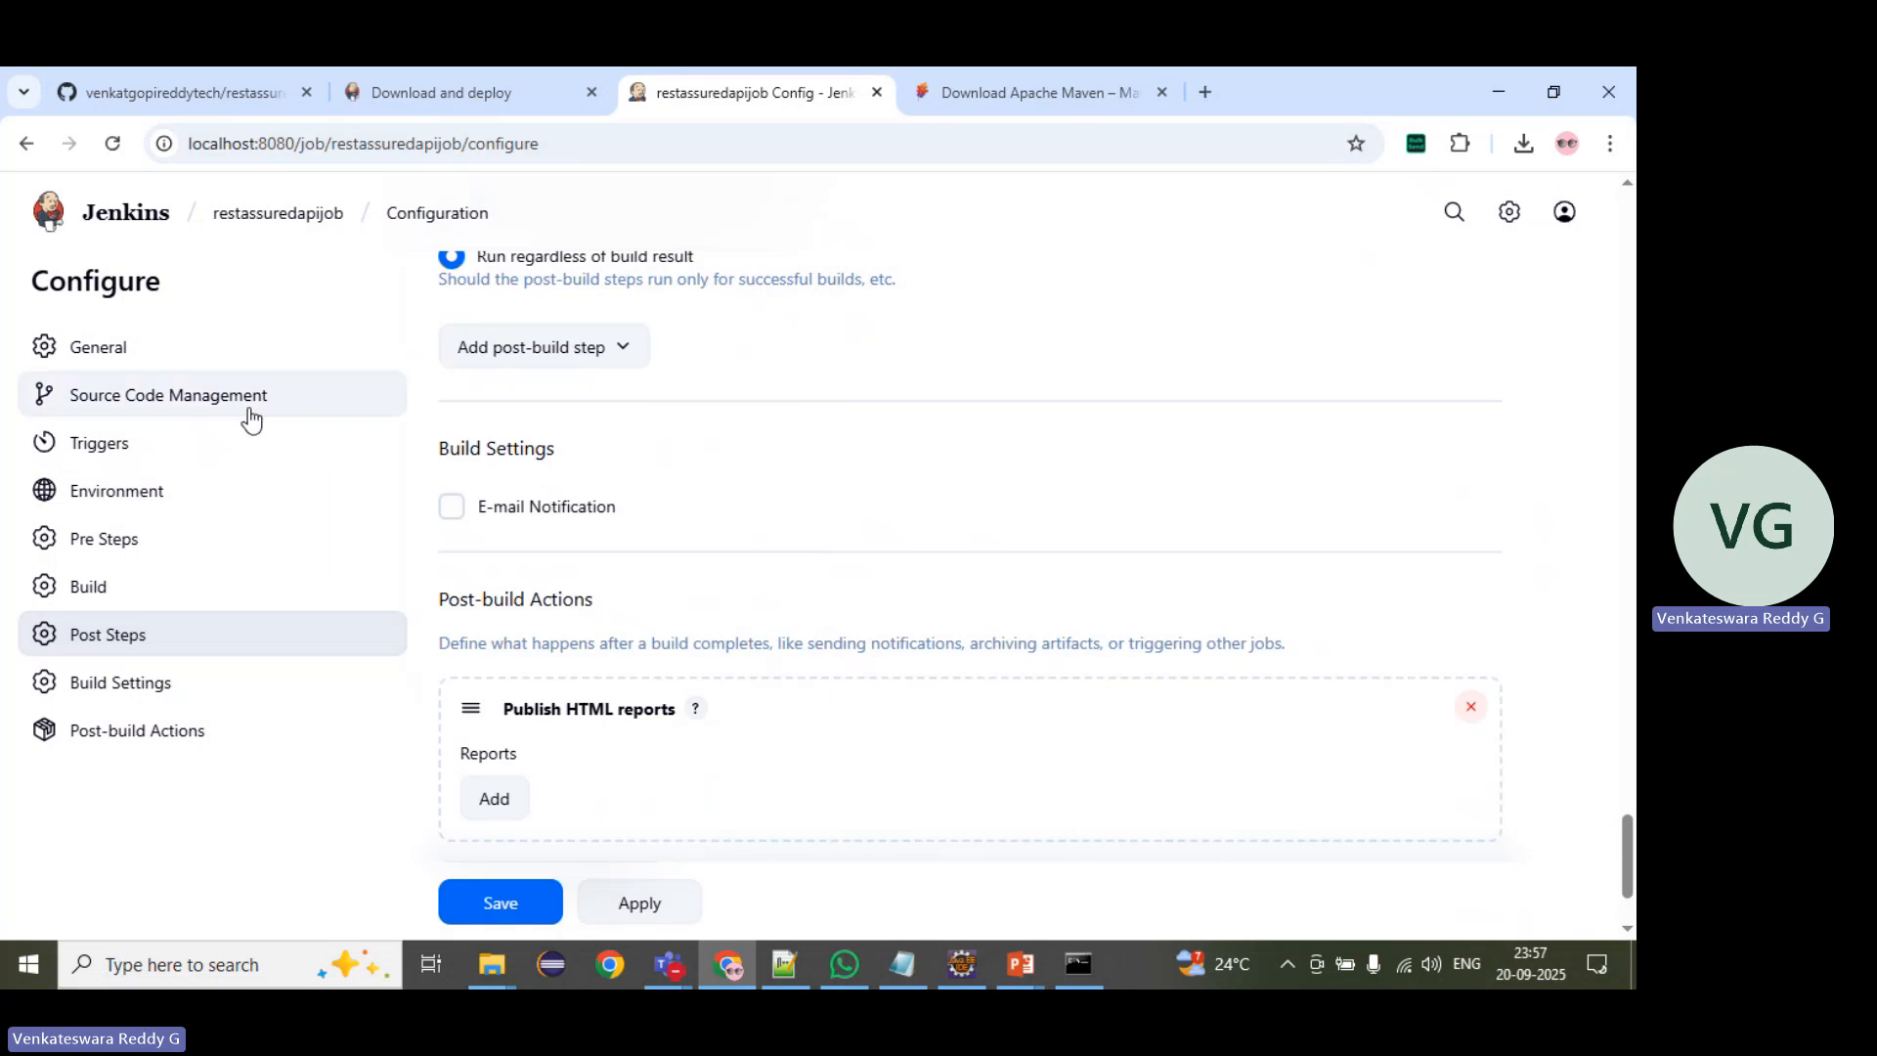
scroll(722, 484, down, 2)
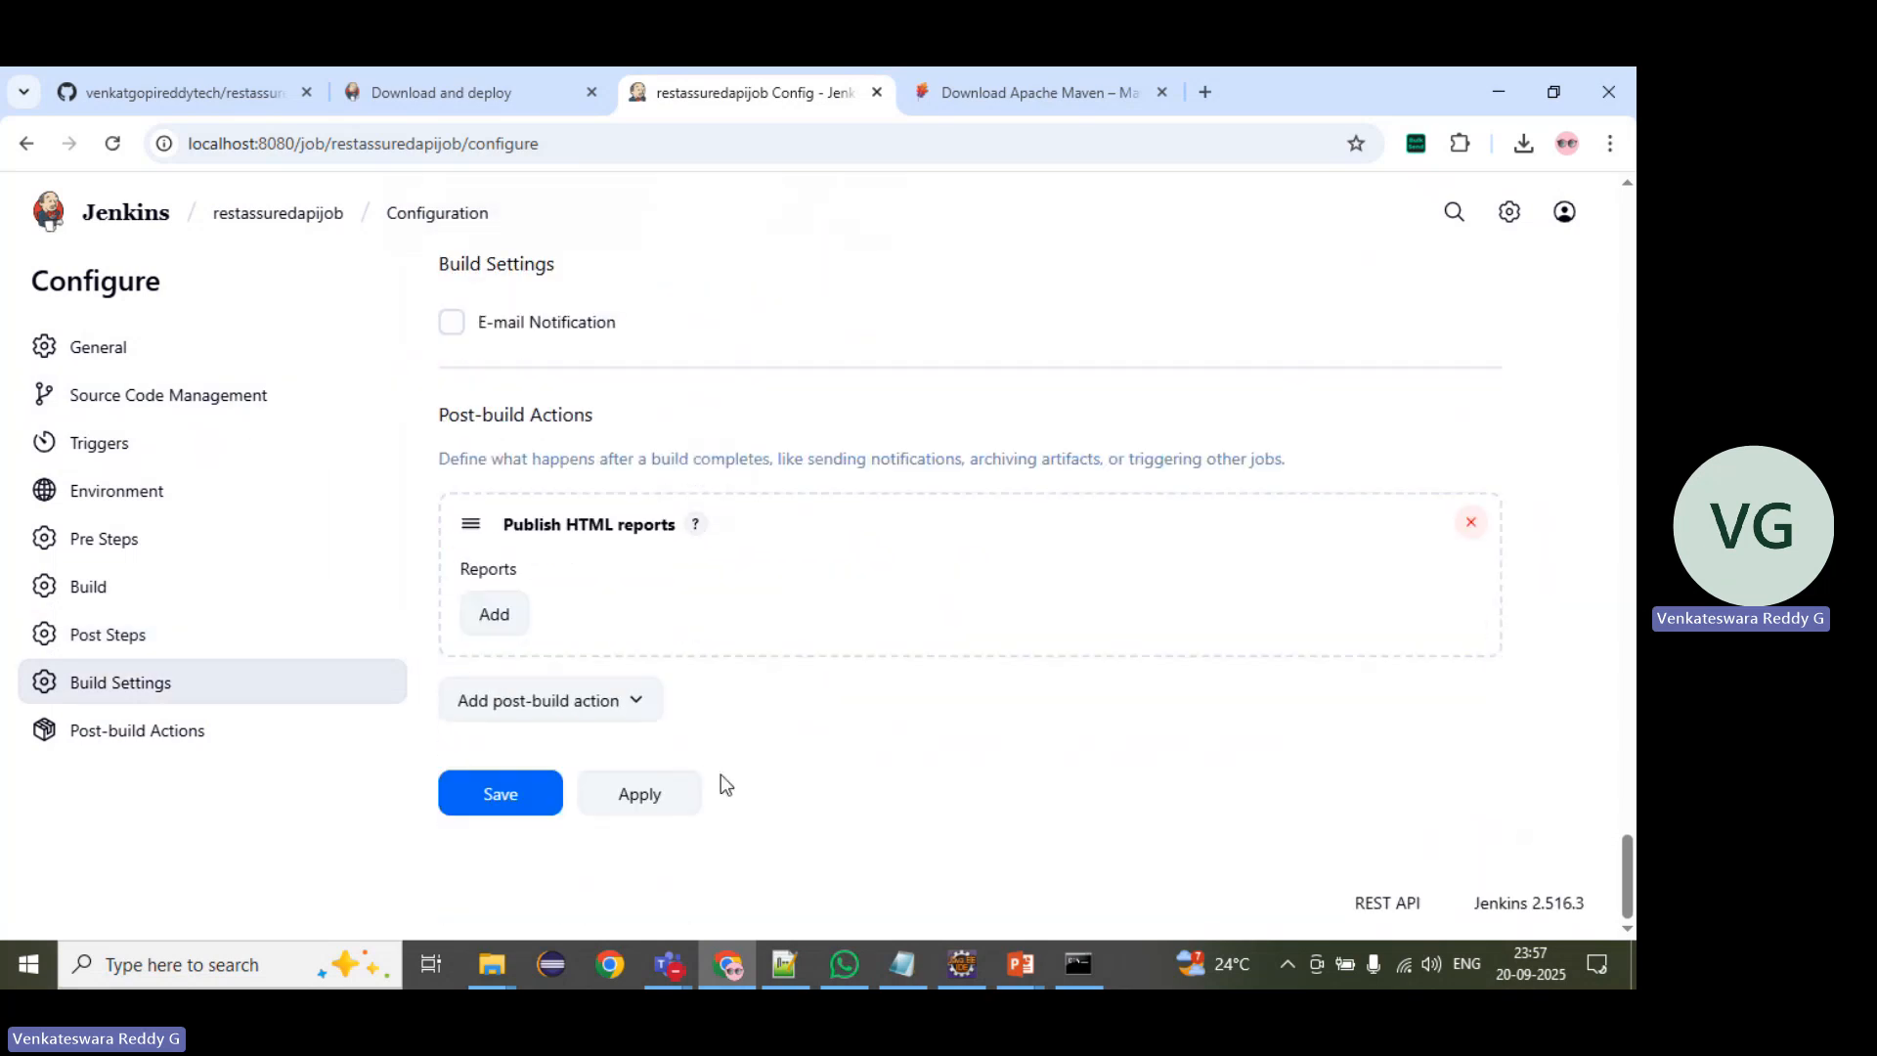
Step: Look up the project's reports folder in Eclipse and add a report entry in Jenkins with reports as the HTML directory to archive
click(961, 966)
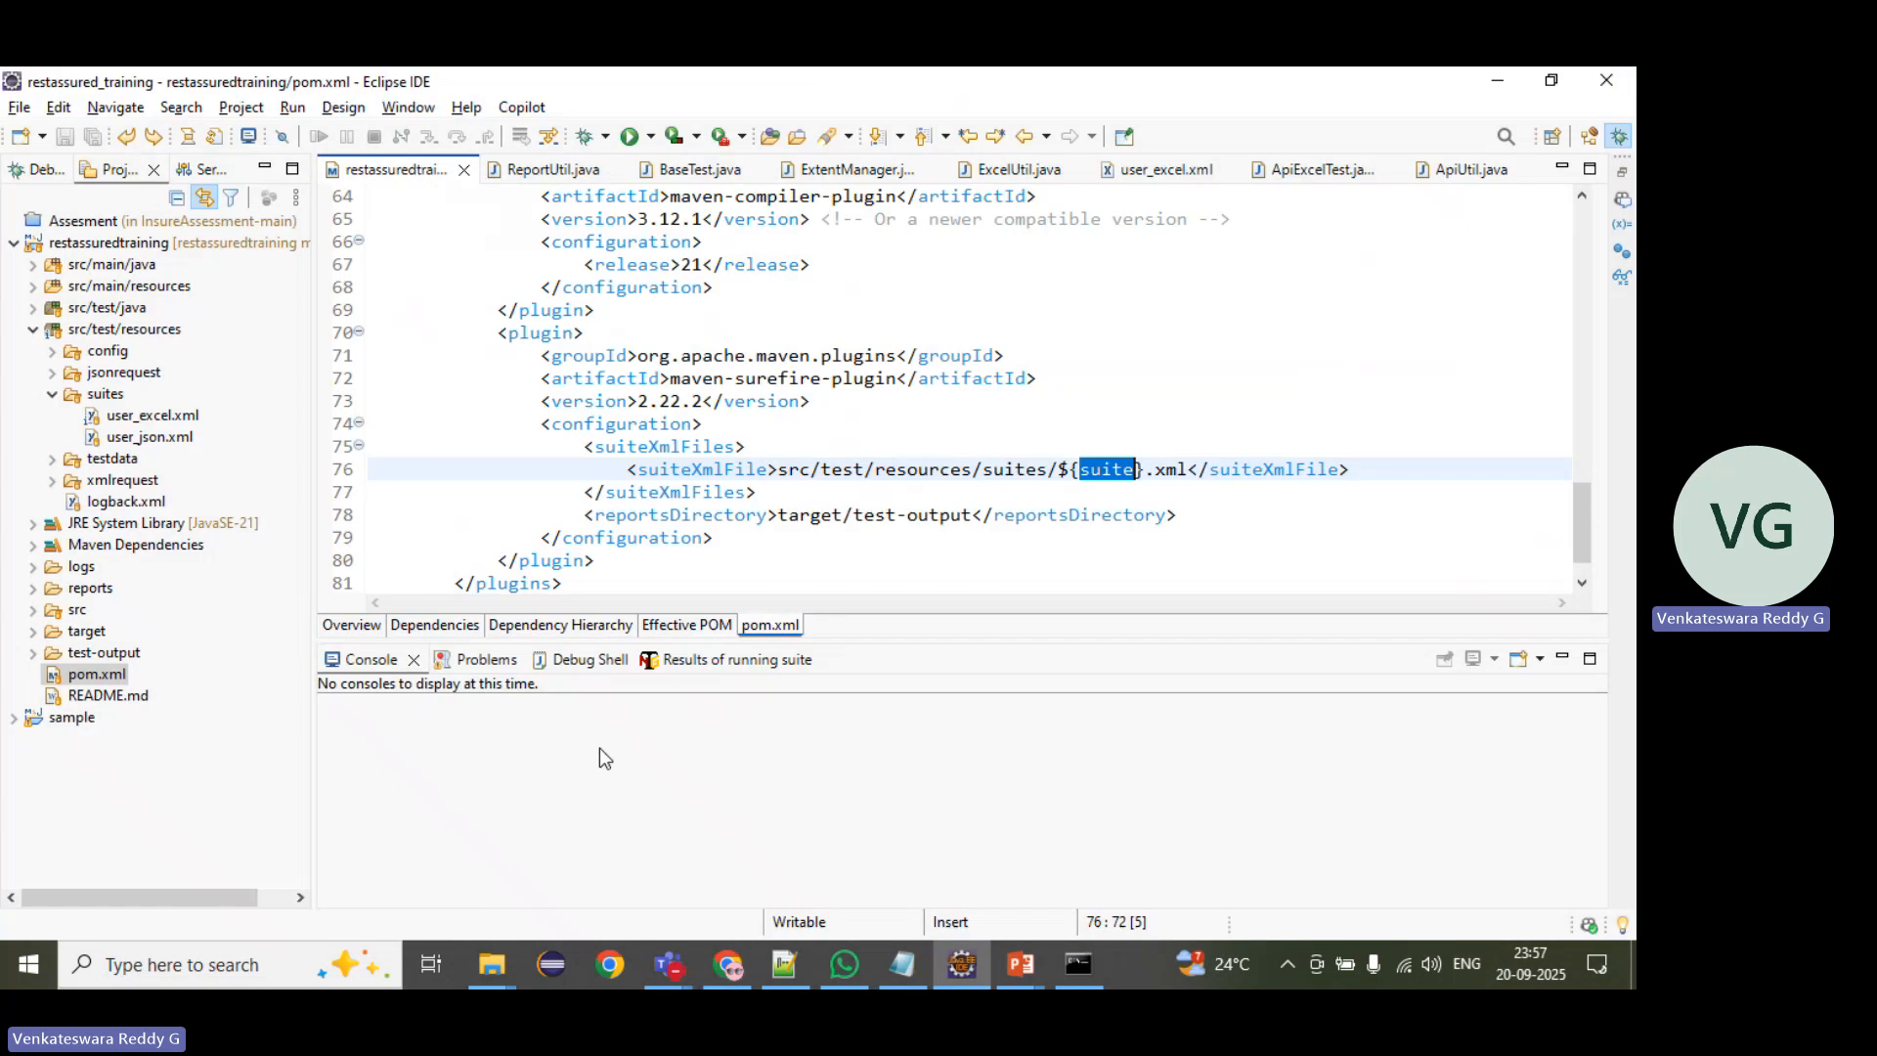
click(32, 330)
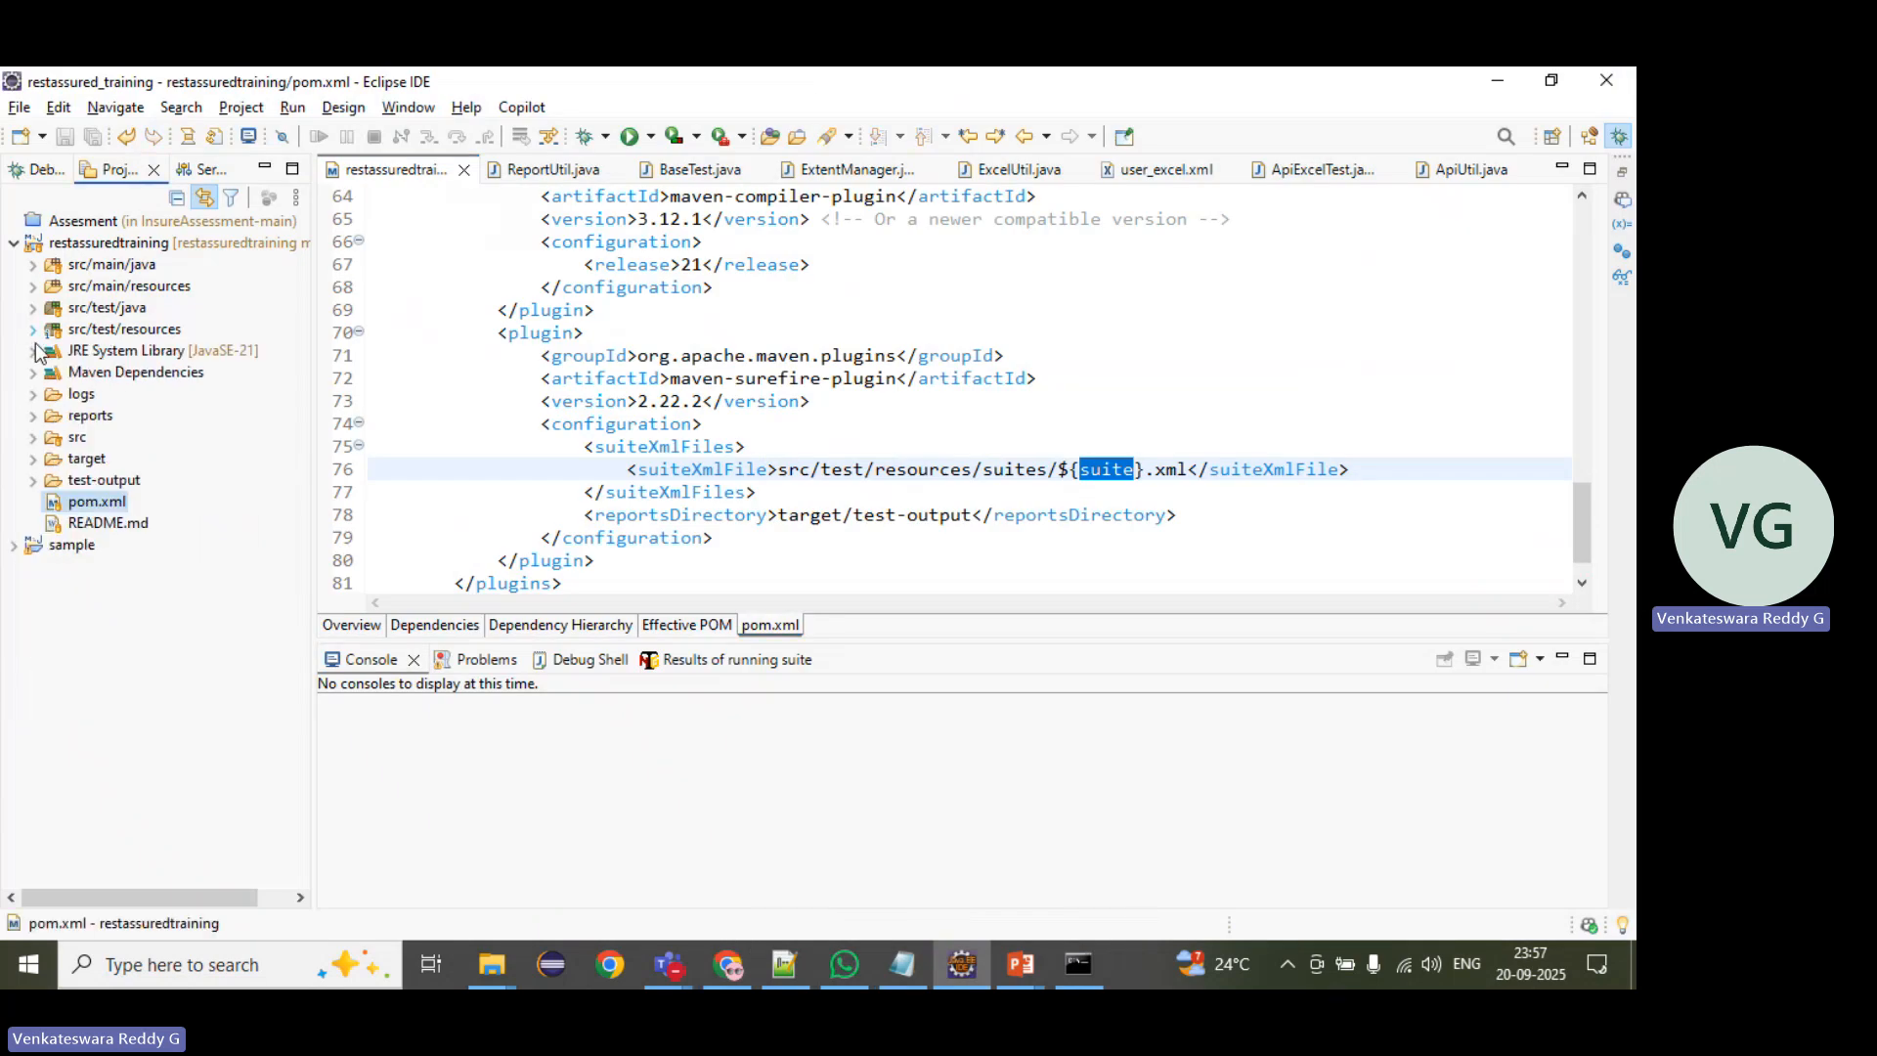
click(33, 417)
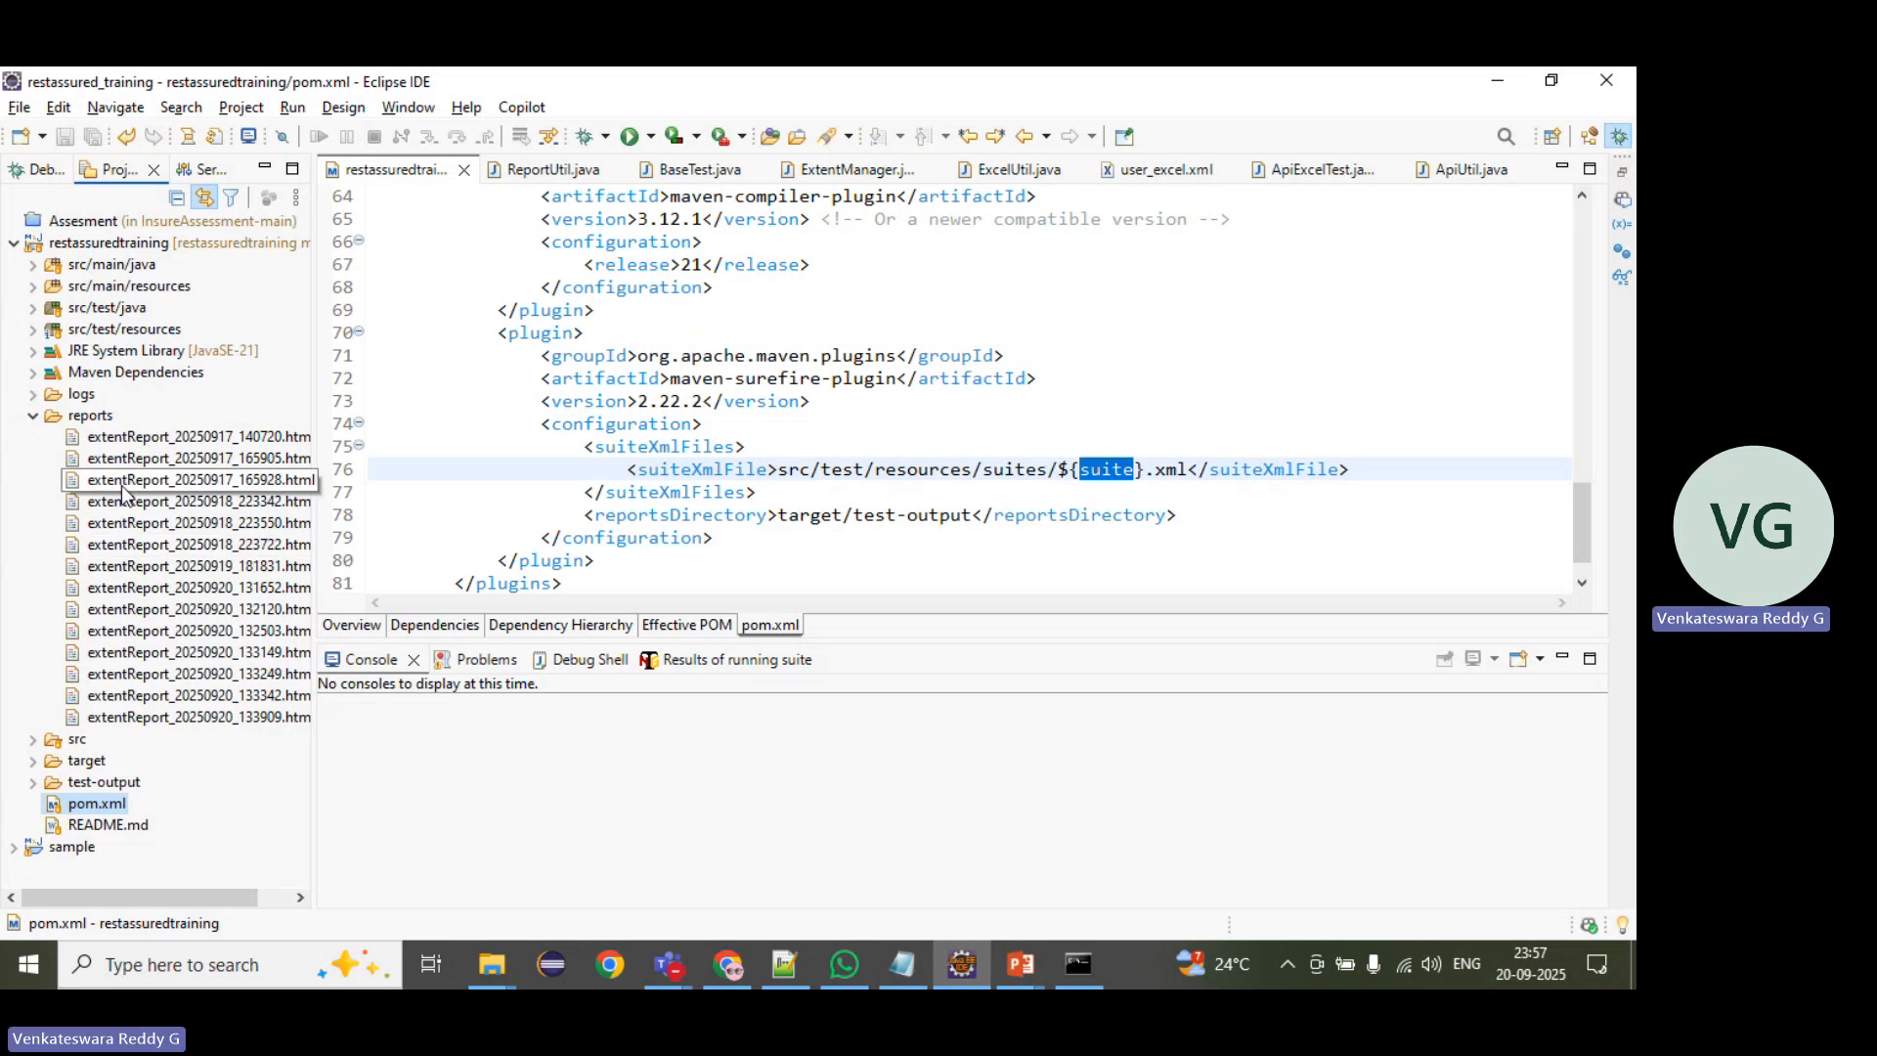
key(alt+Tab)
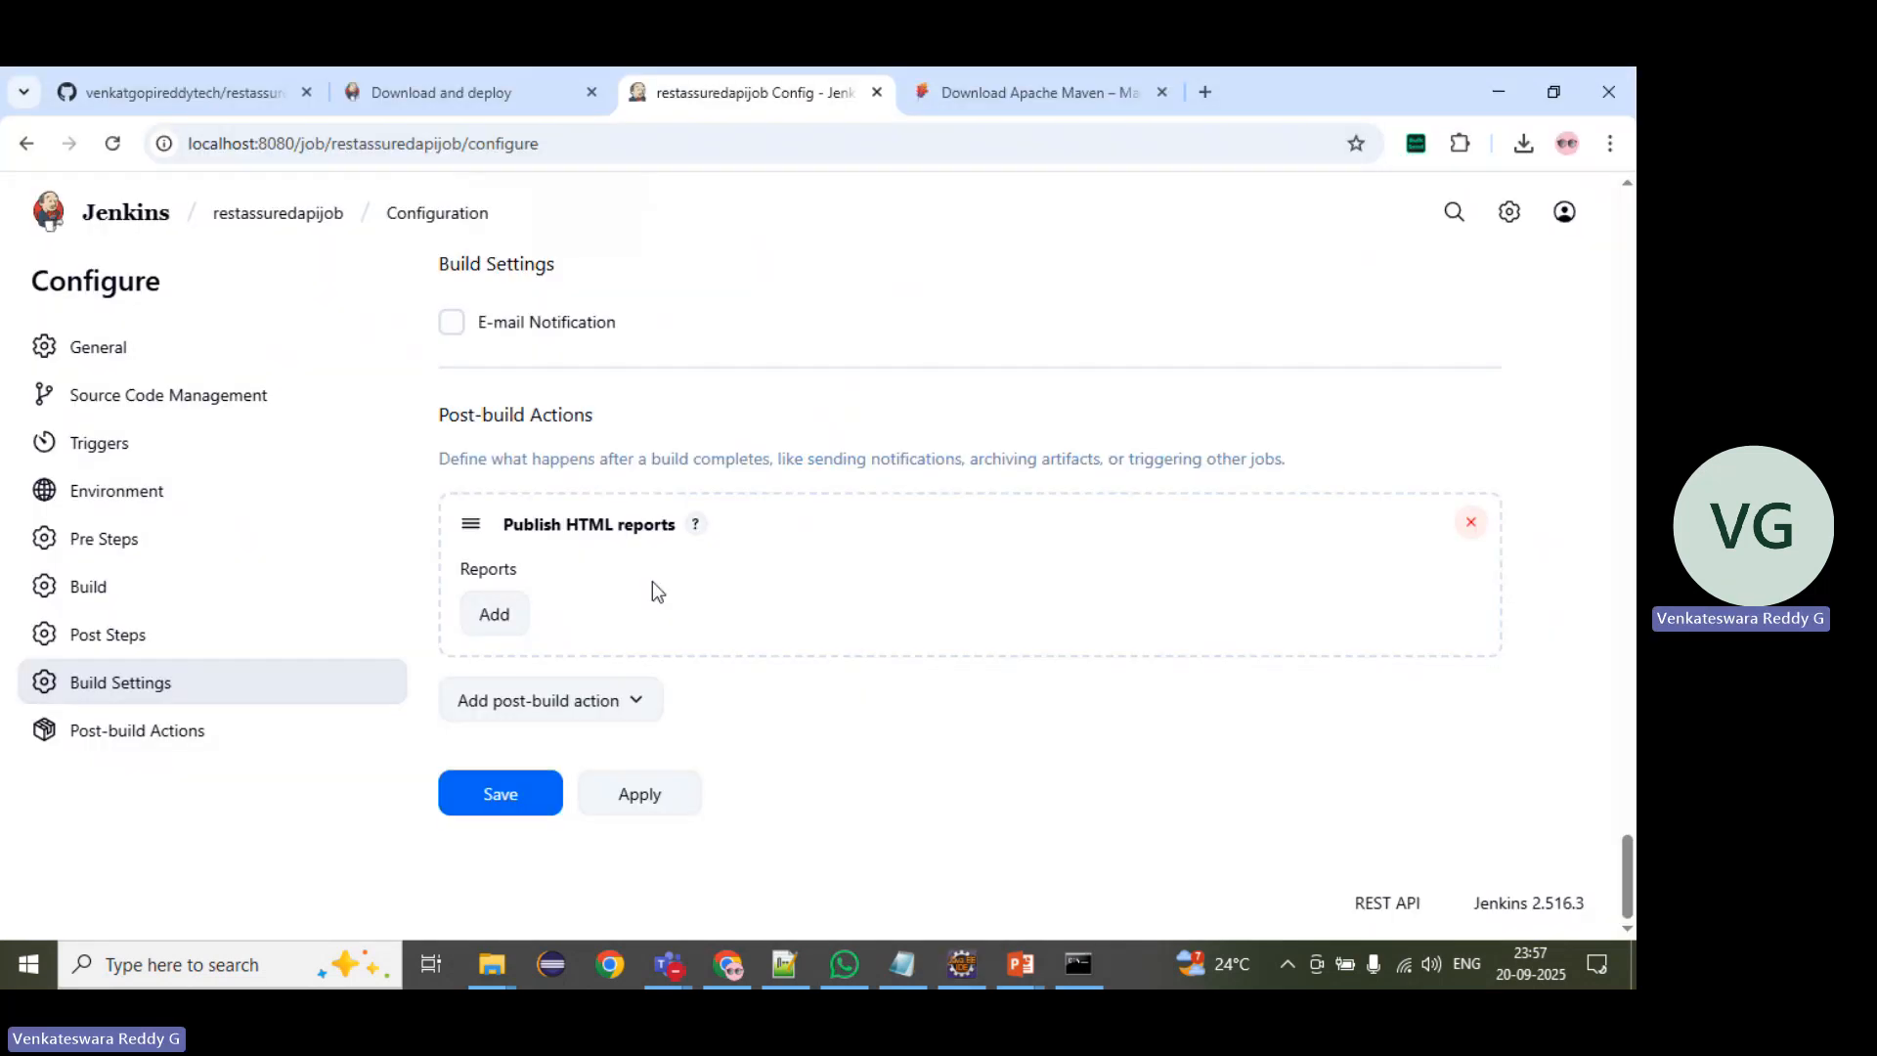
click(492, 624)
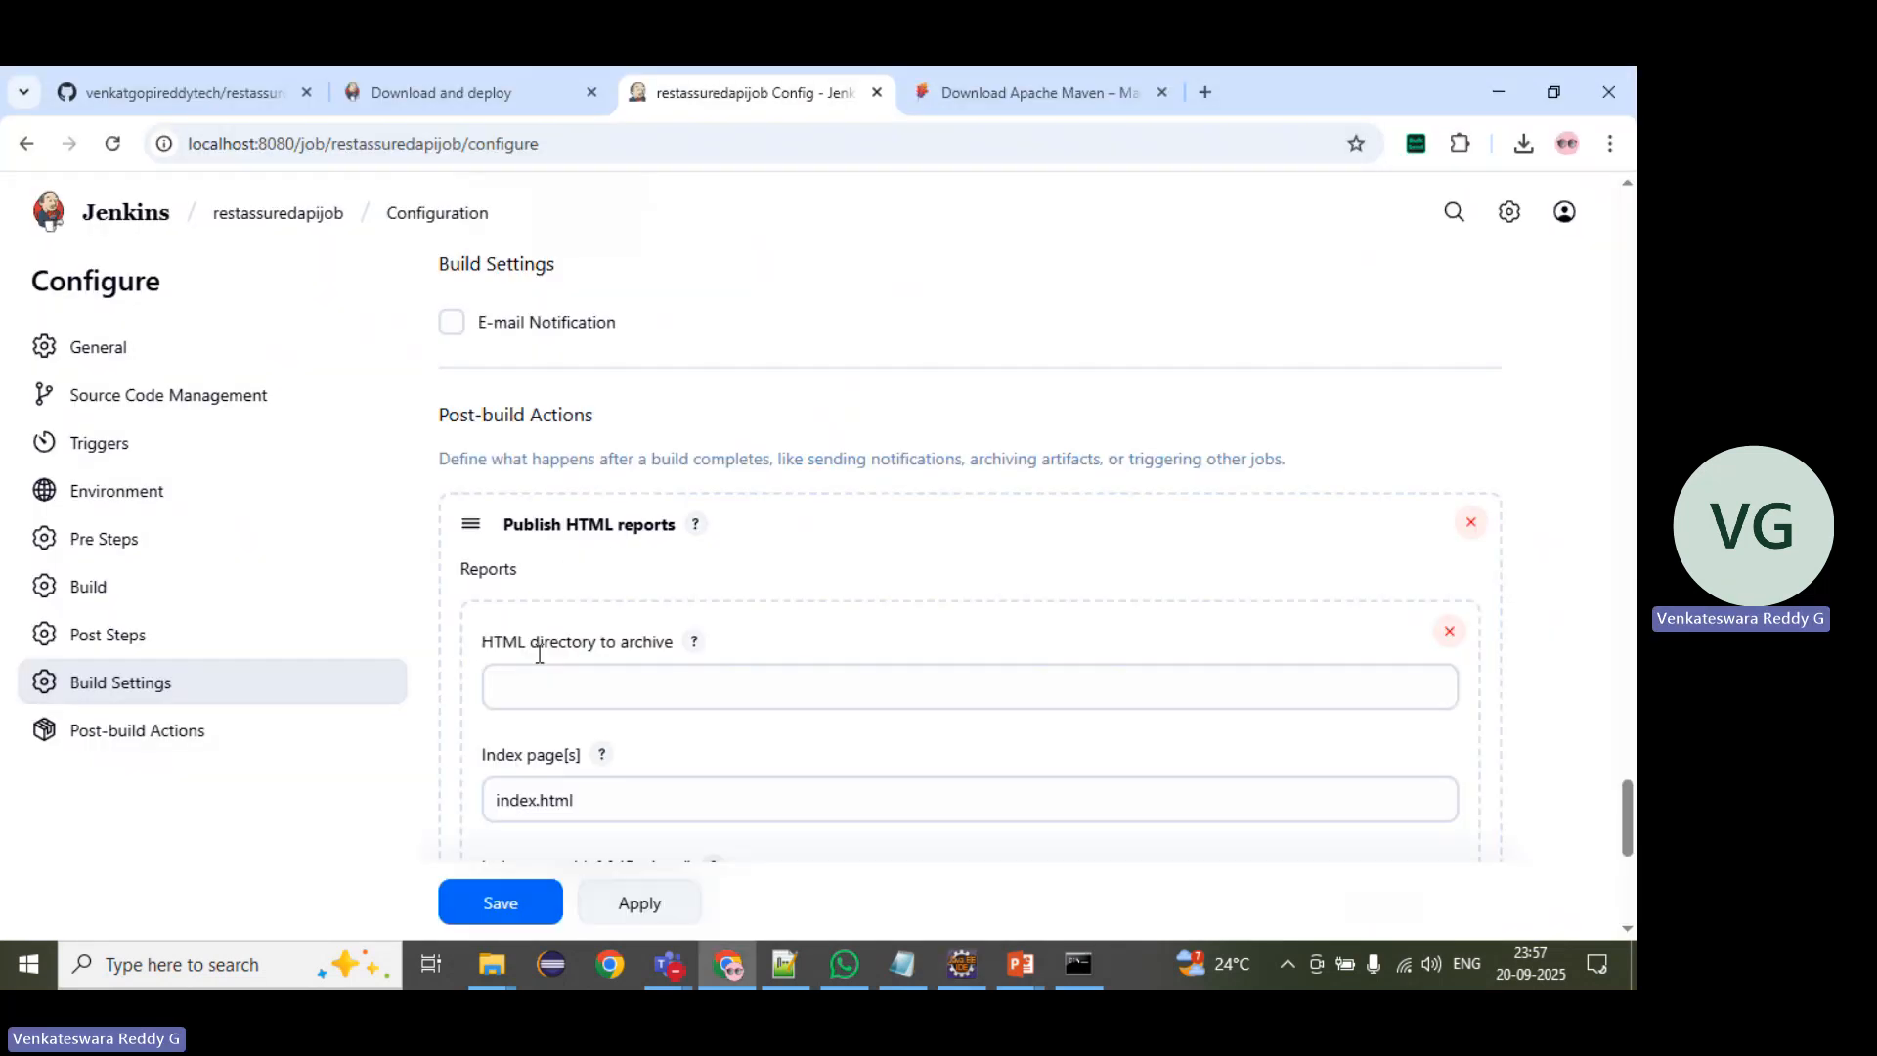
scroll(552, 665, down, 1)
click(558, 575)
click(558, 575)
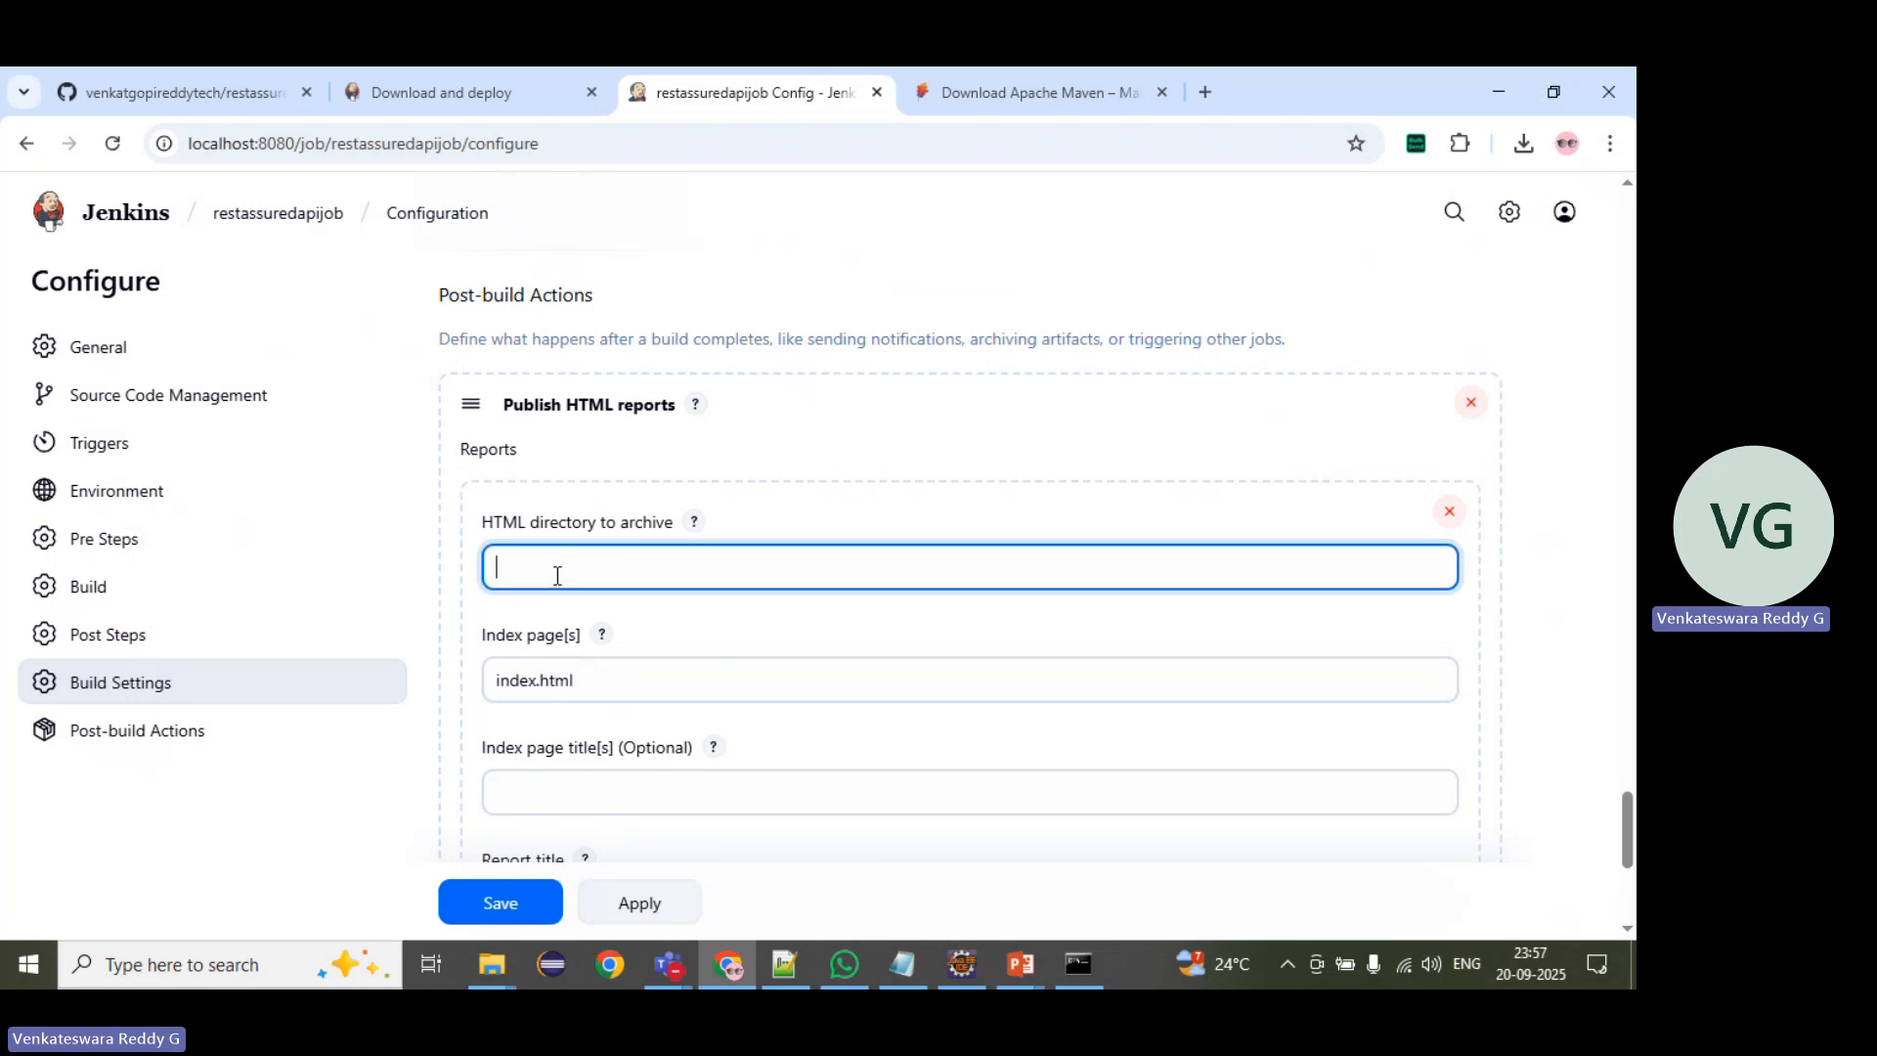
text(reports)
Step: Set the report's index page to extentReport*.html, checking the report file names in Eclipse's reports folder
click(538, 677)
drag(538, 677, 467, 688)
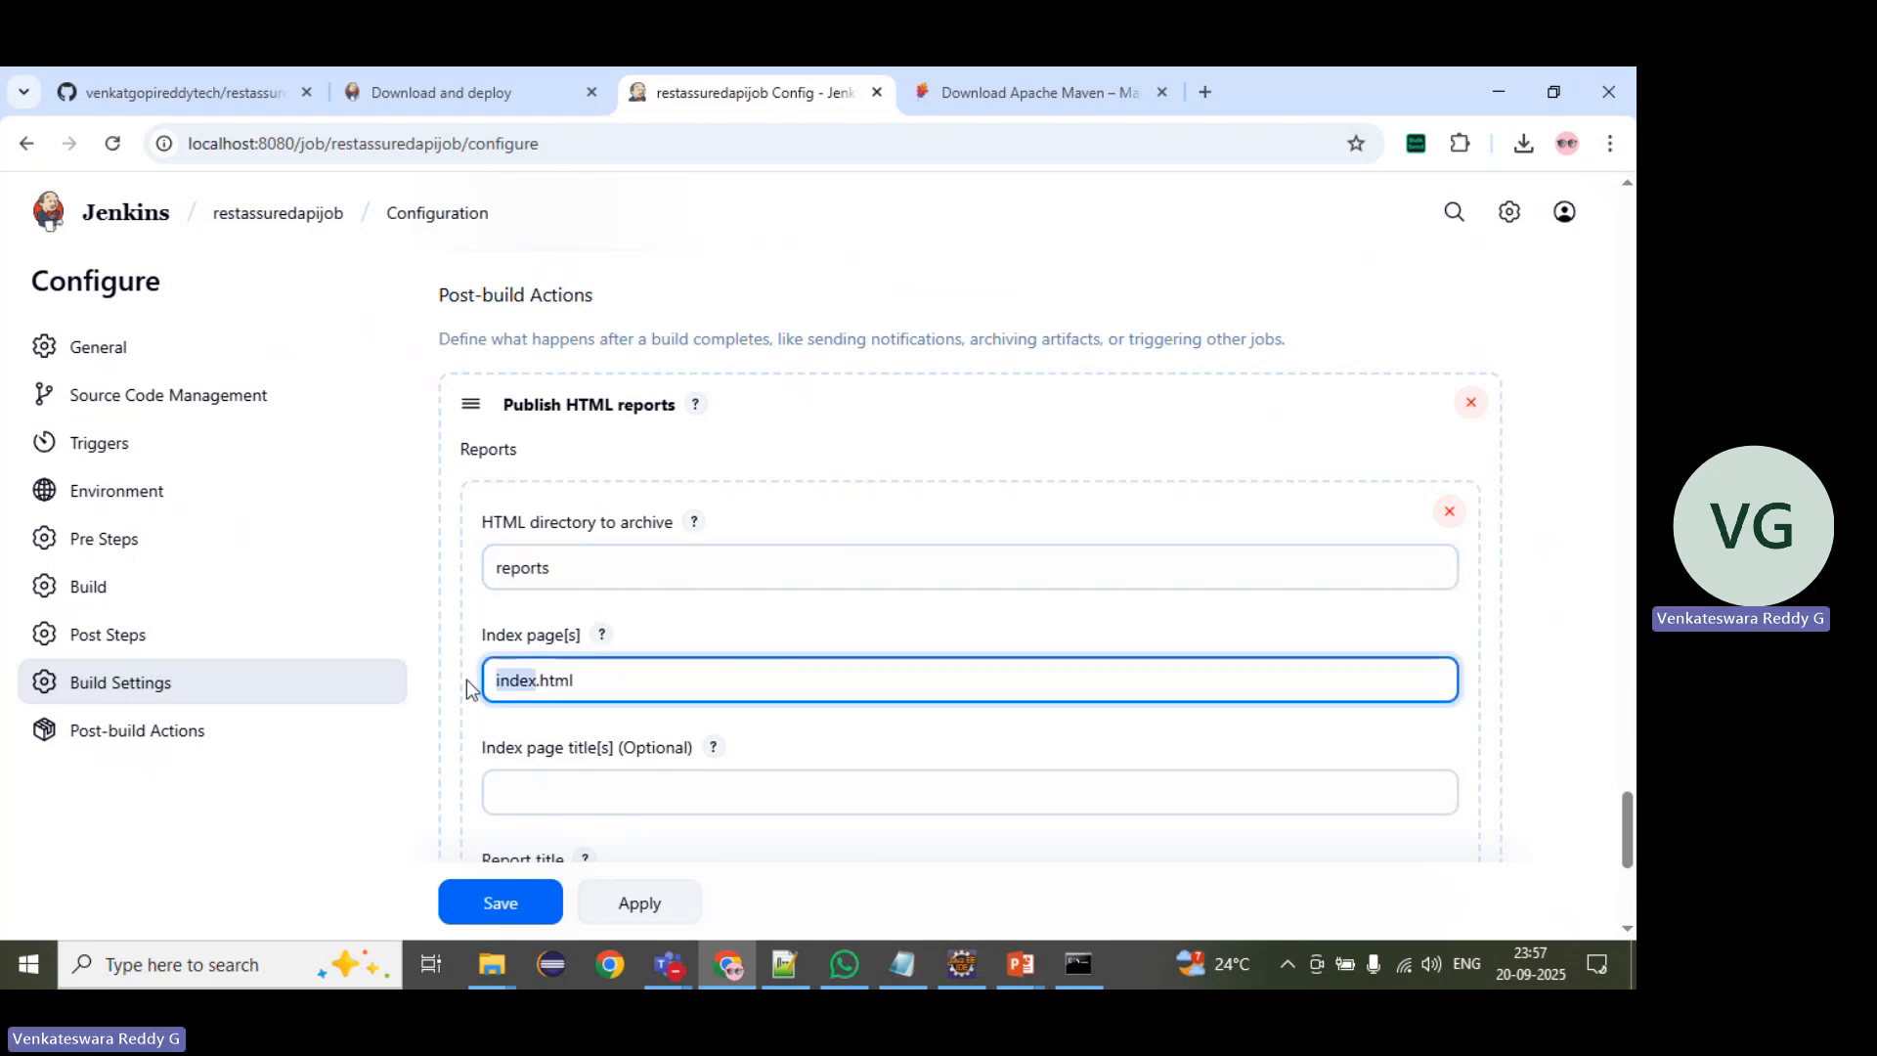
key(alt+Tab)
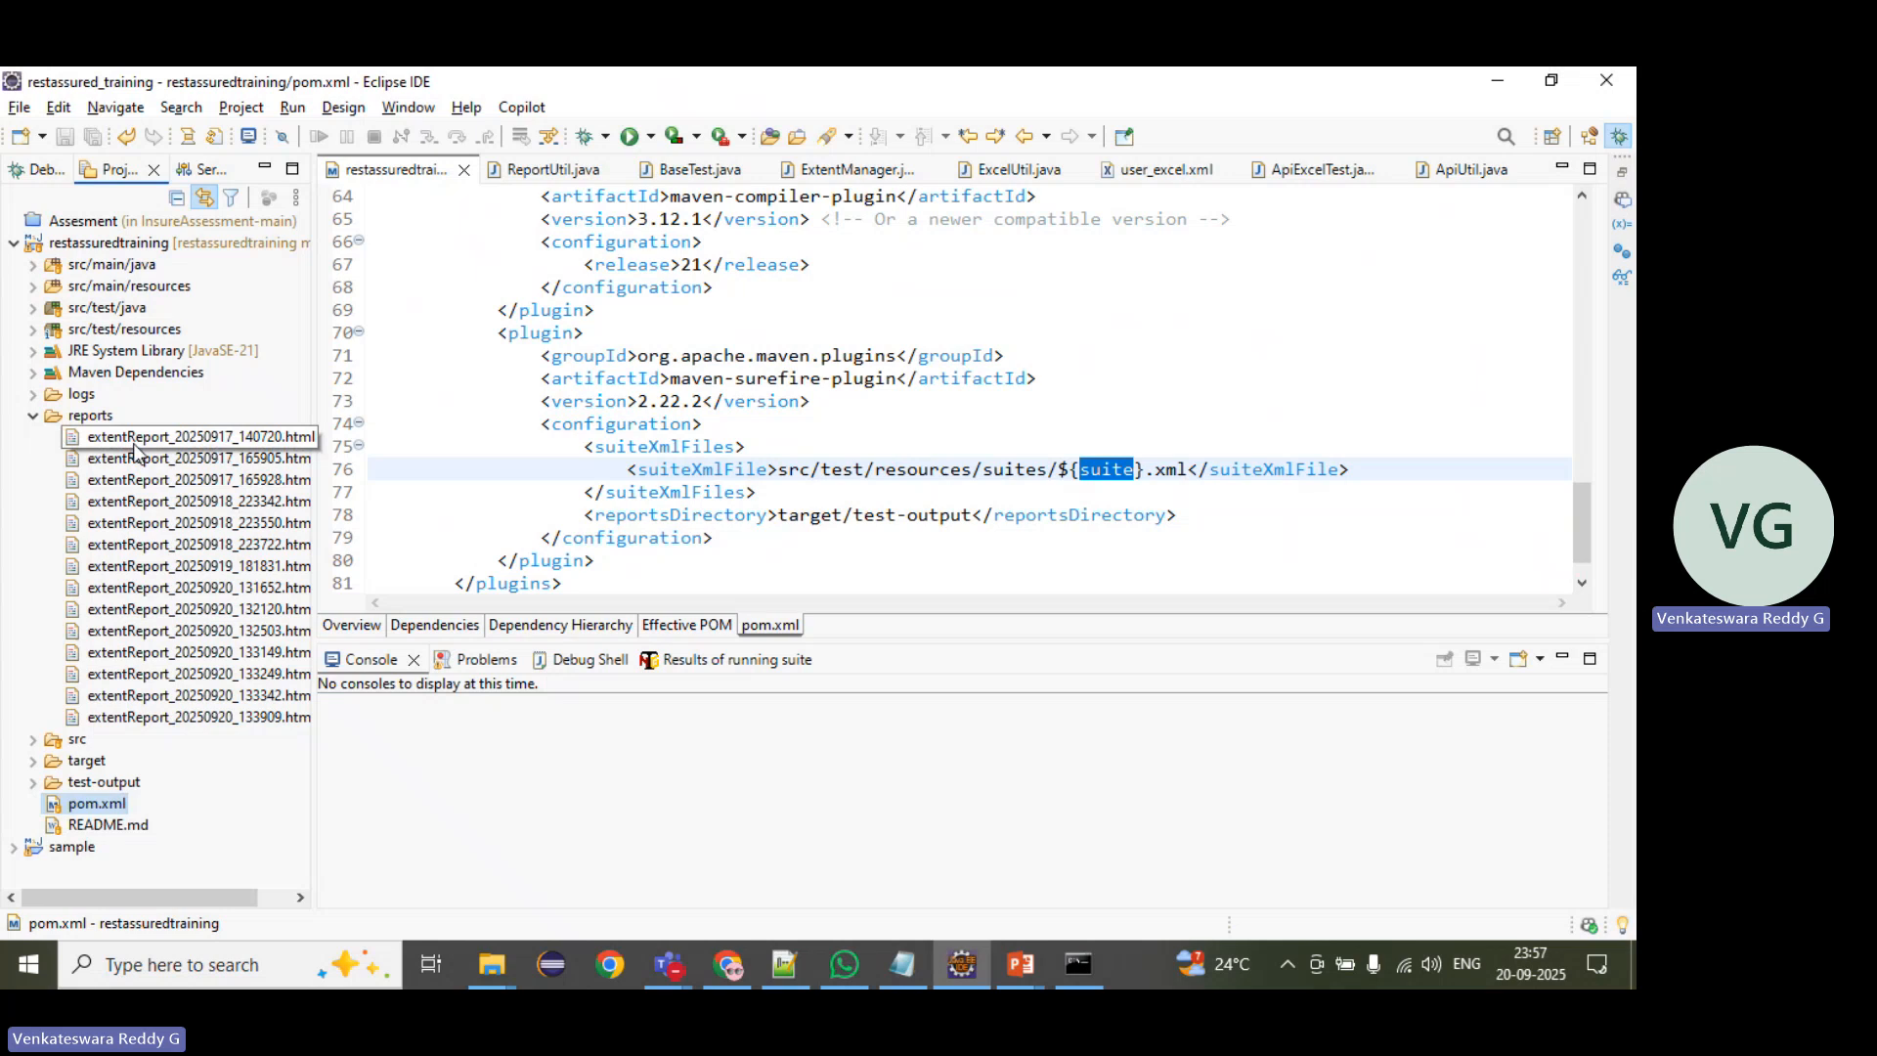
key(alt+Tab)
text(e)
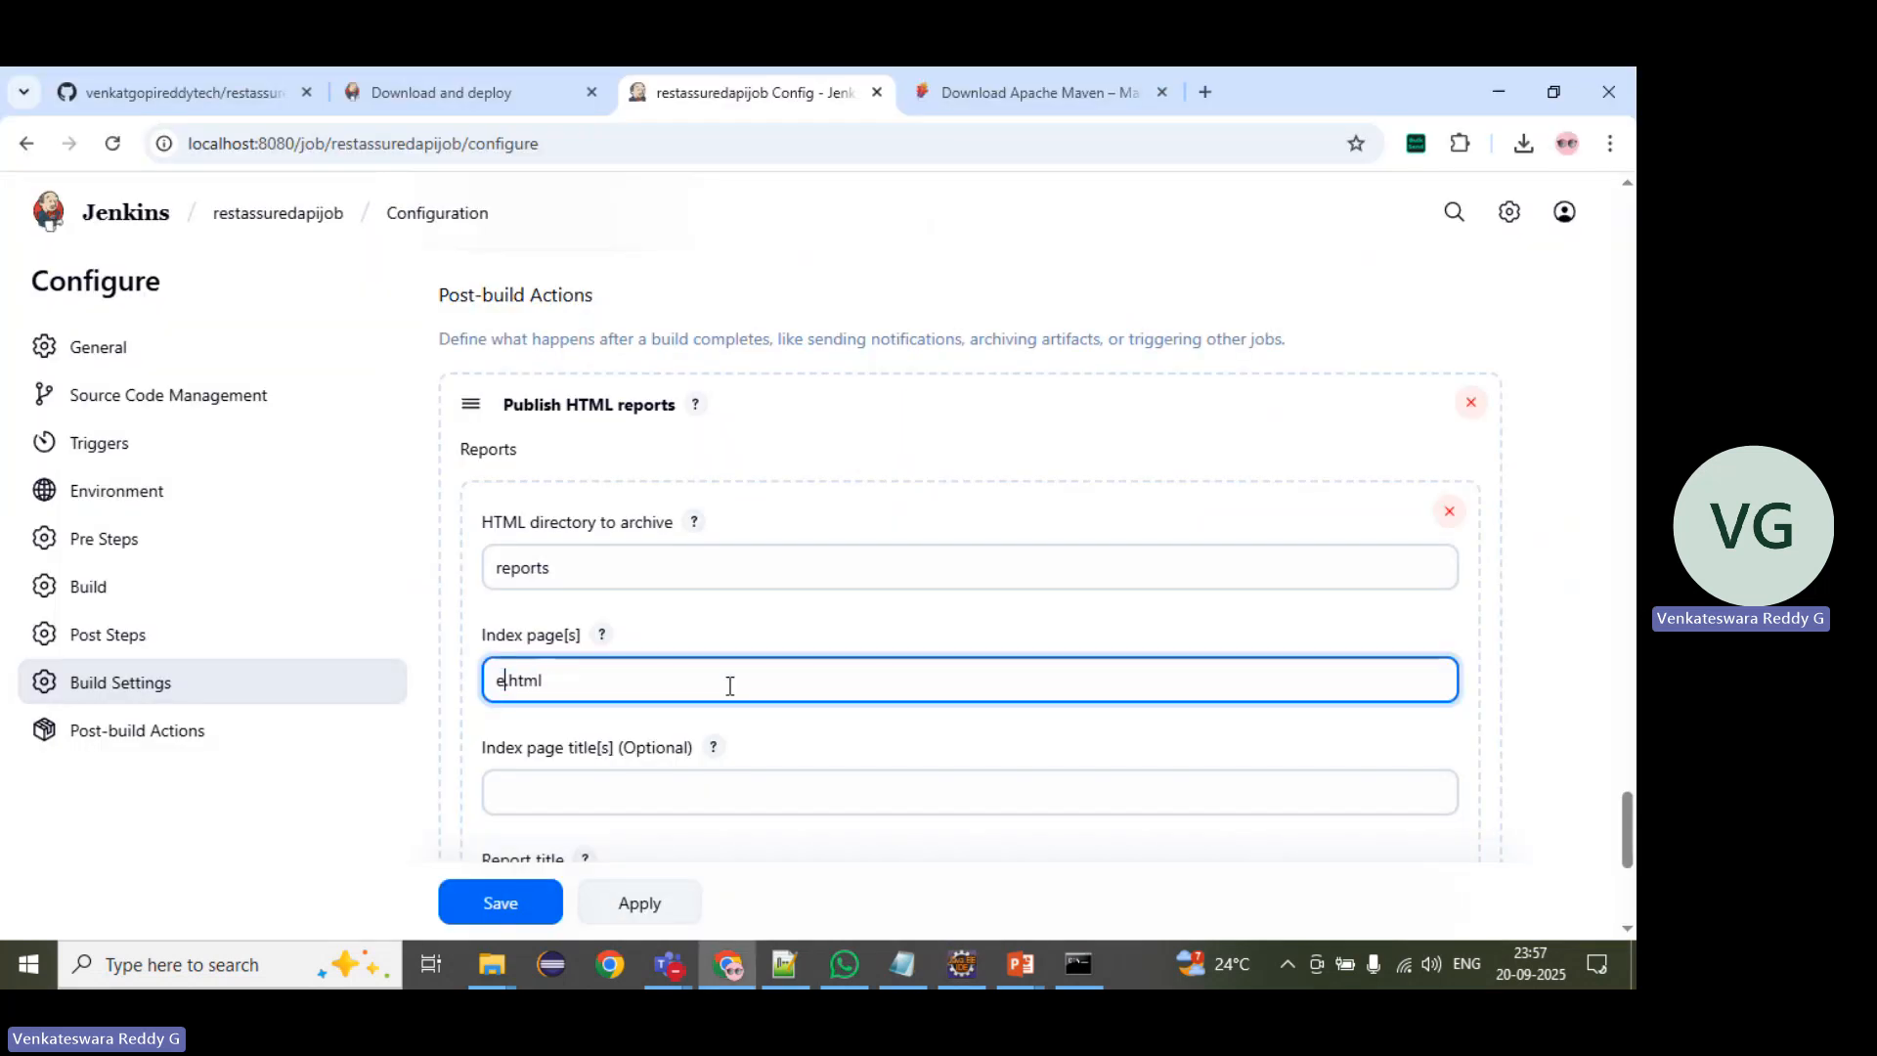
text(xtent)
key(Left)
key(Left)
key(Left)
key(Left)
key(Left)
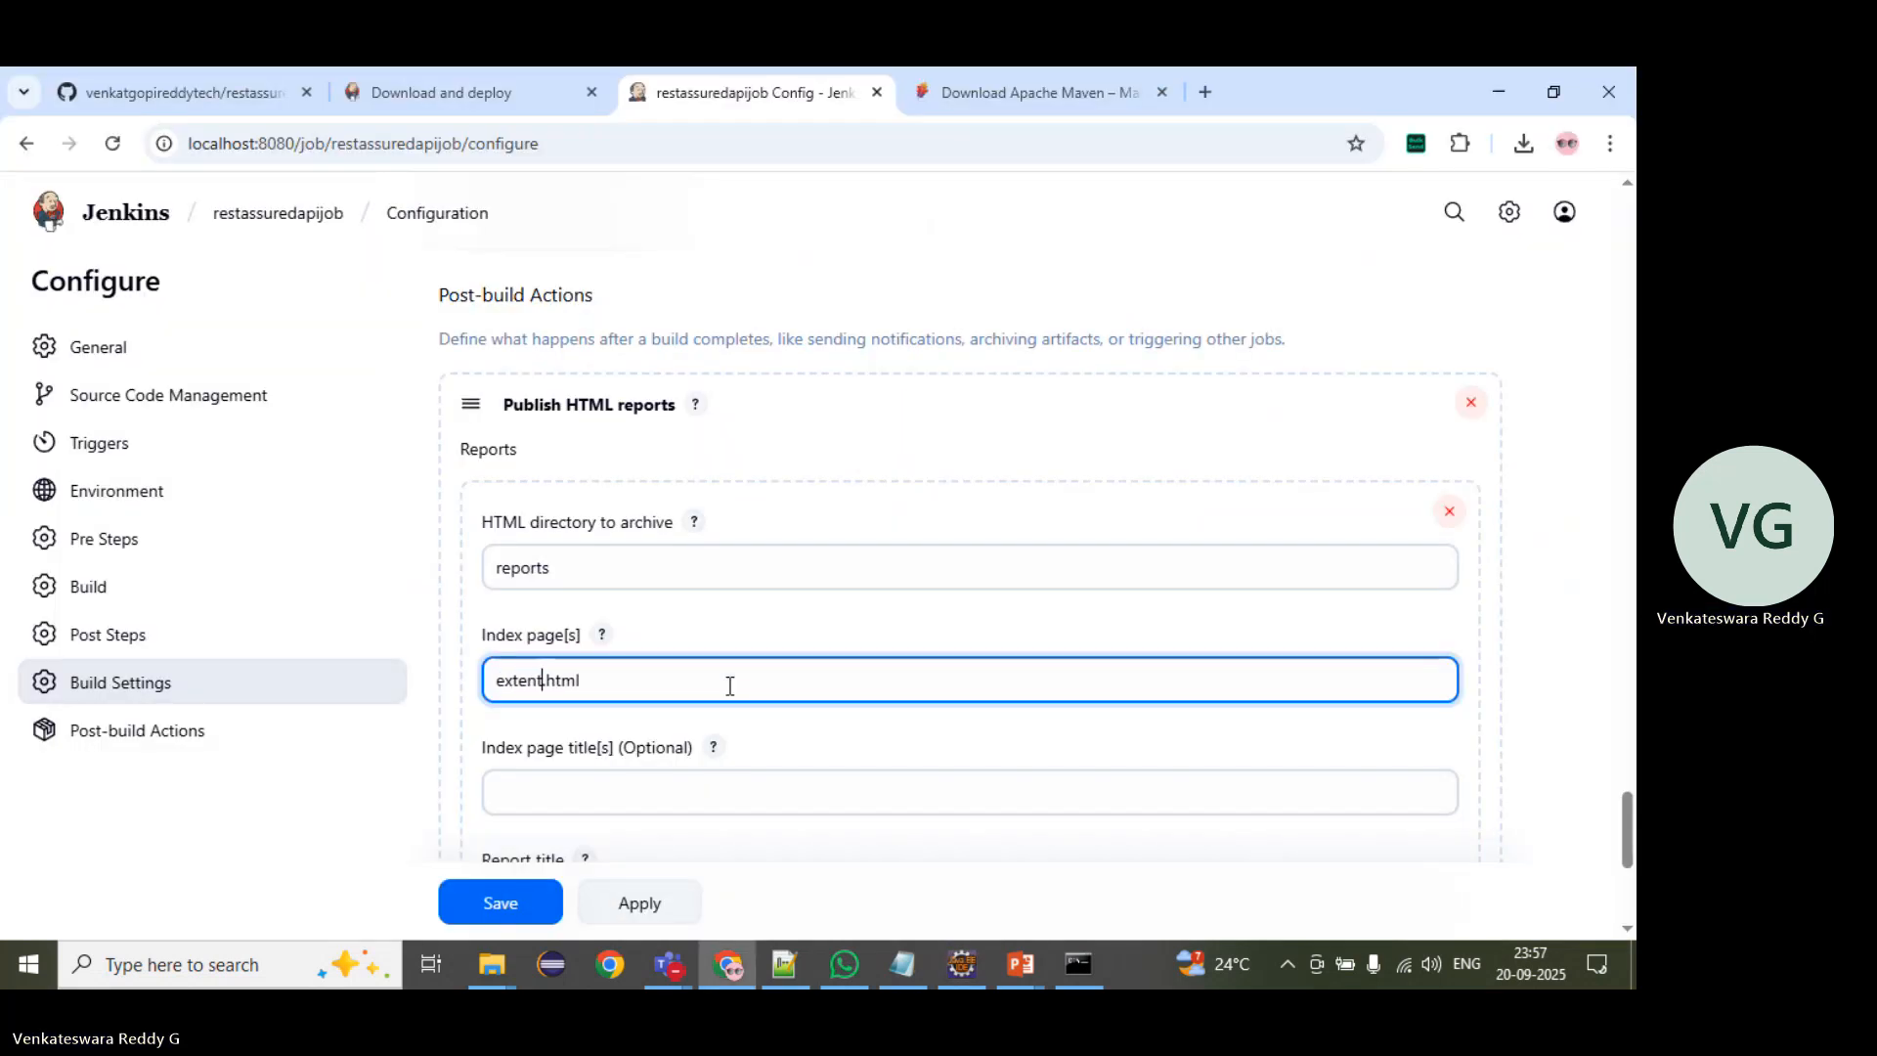
key(alt+Tab)
key(alt+Tab)
text(Repos)
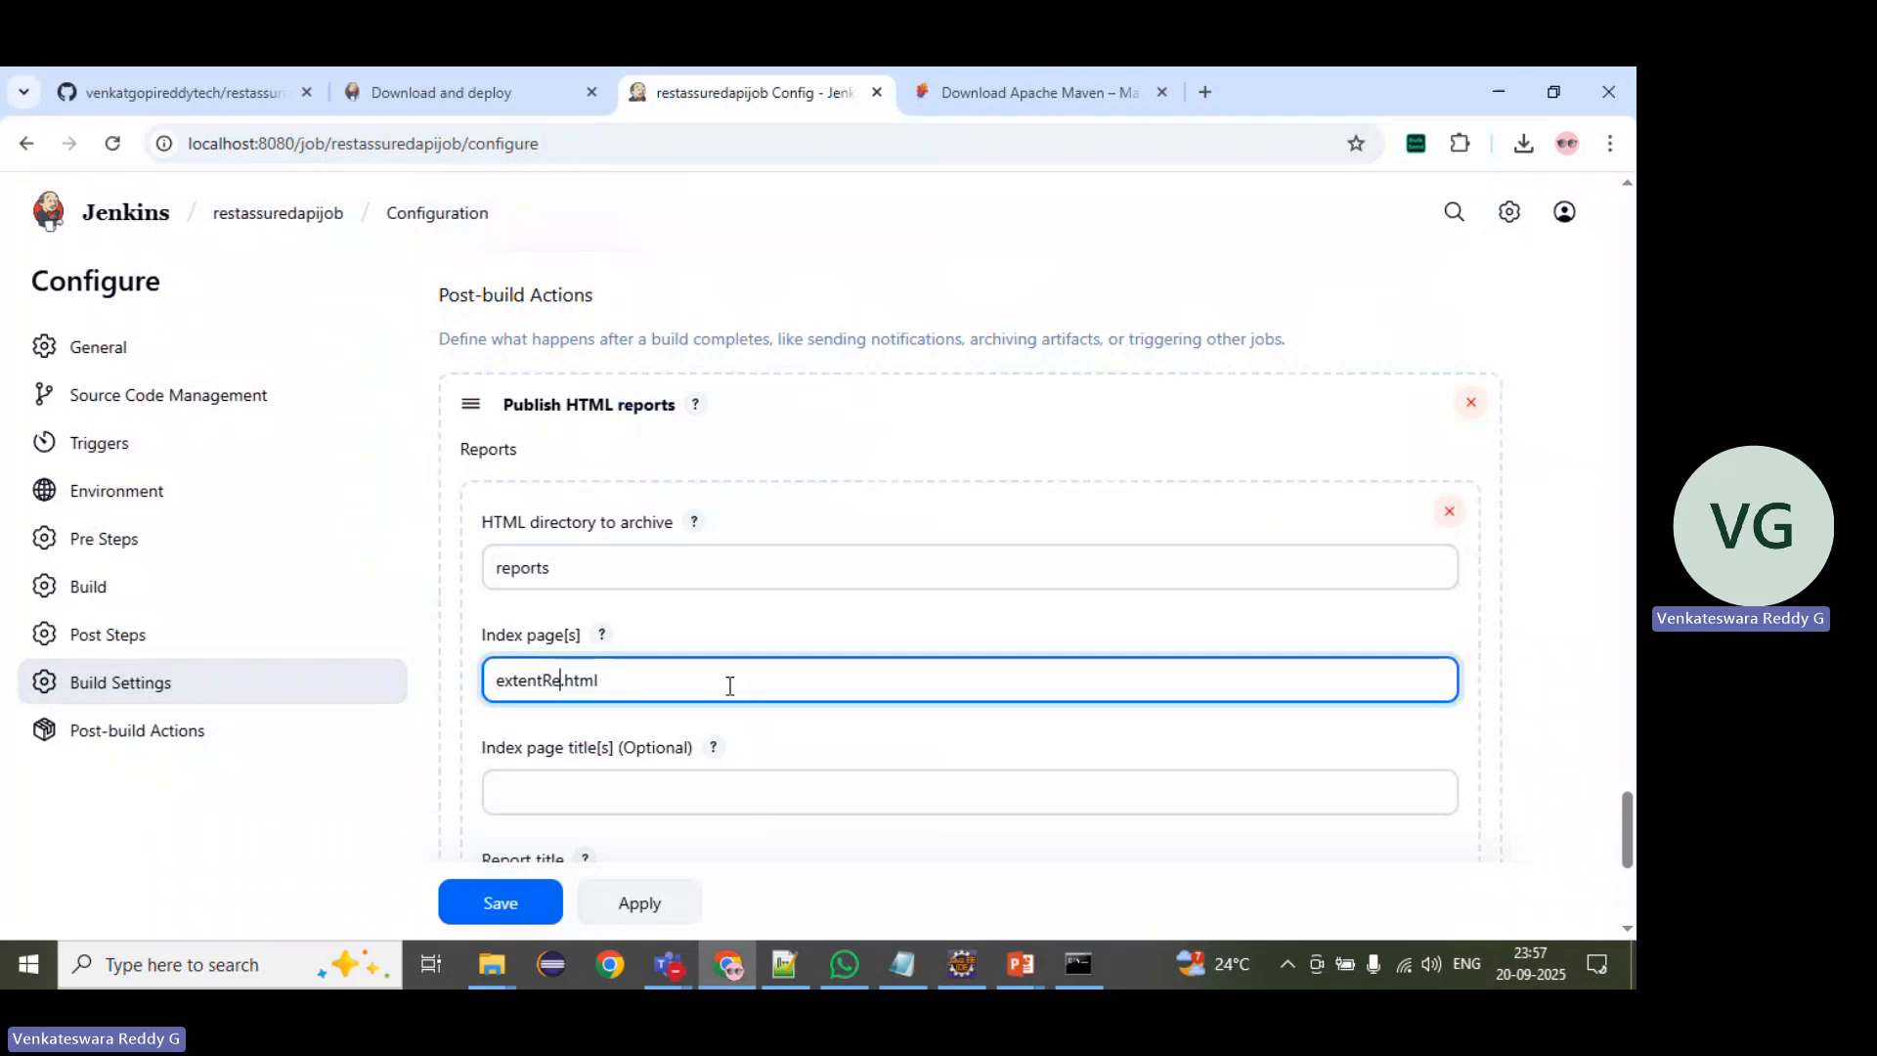
key(BackSpace)
key(BackSpace)
text(ort*)
key(alt+Tab)
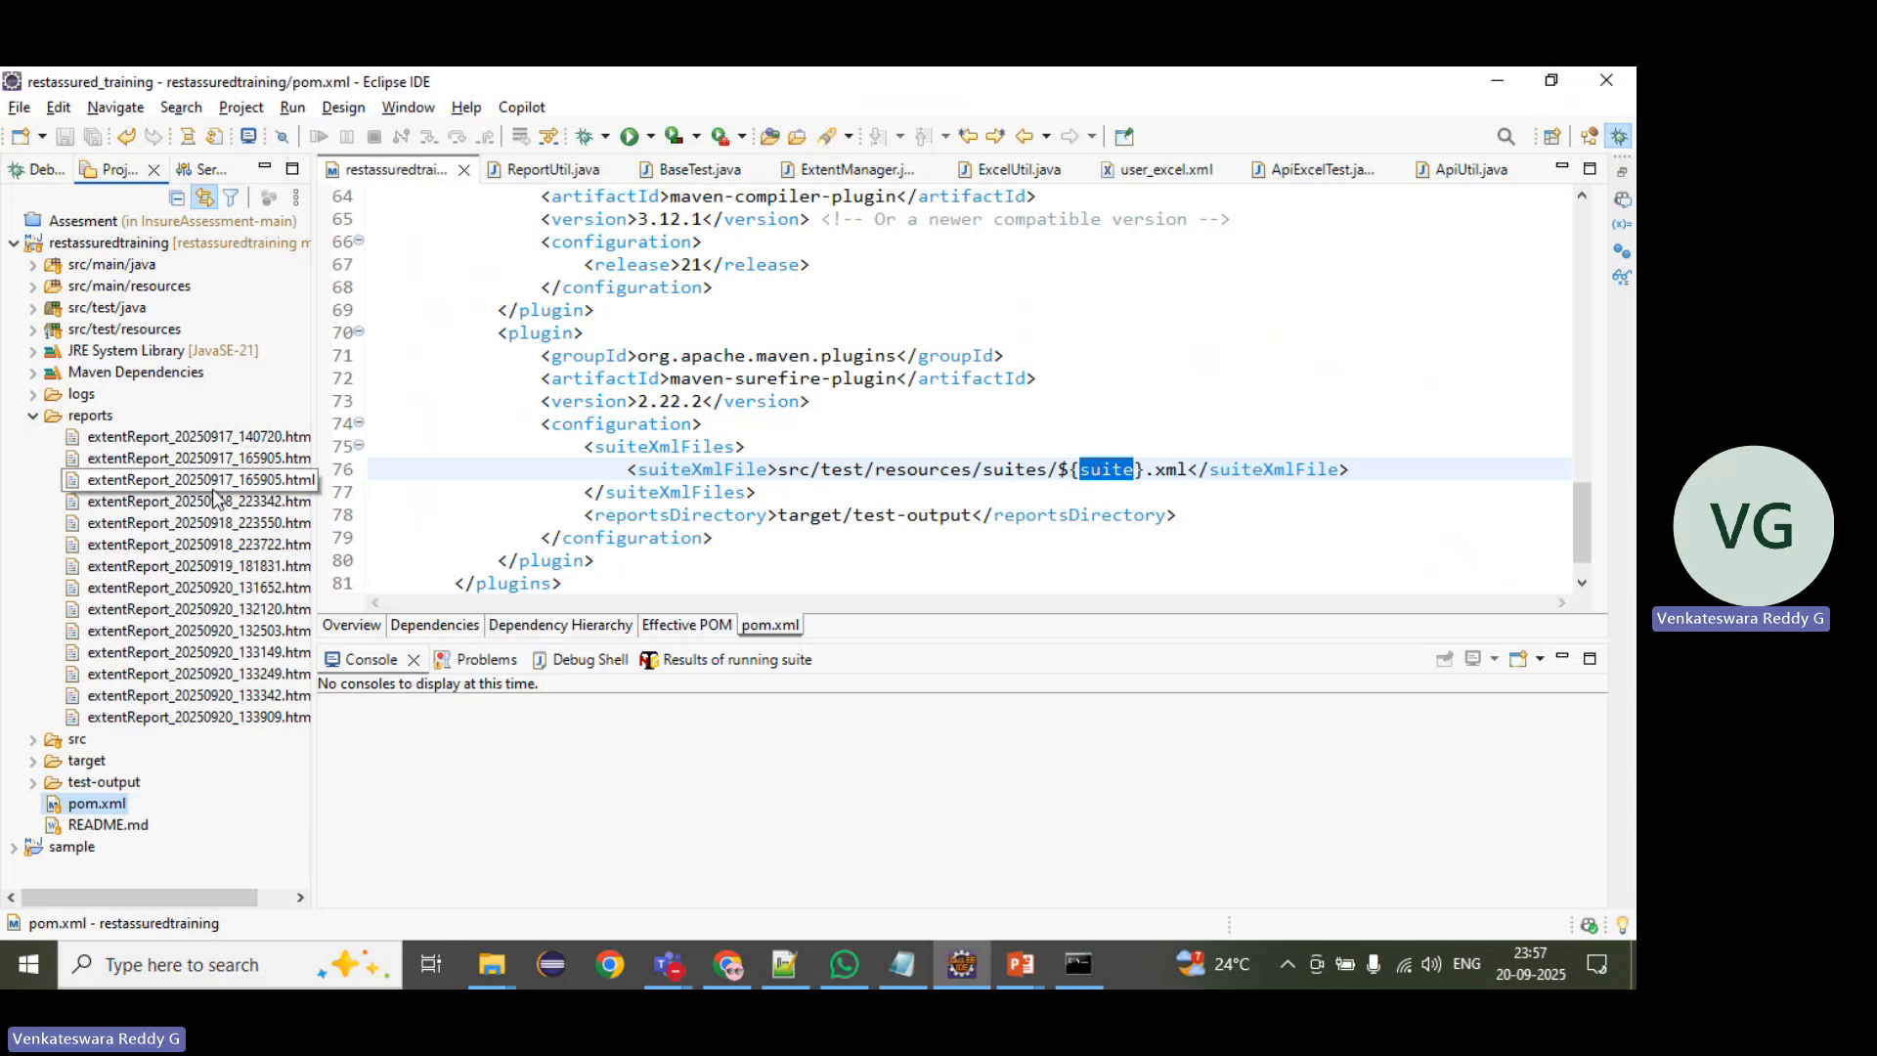
key(alt+Tab)
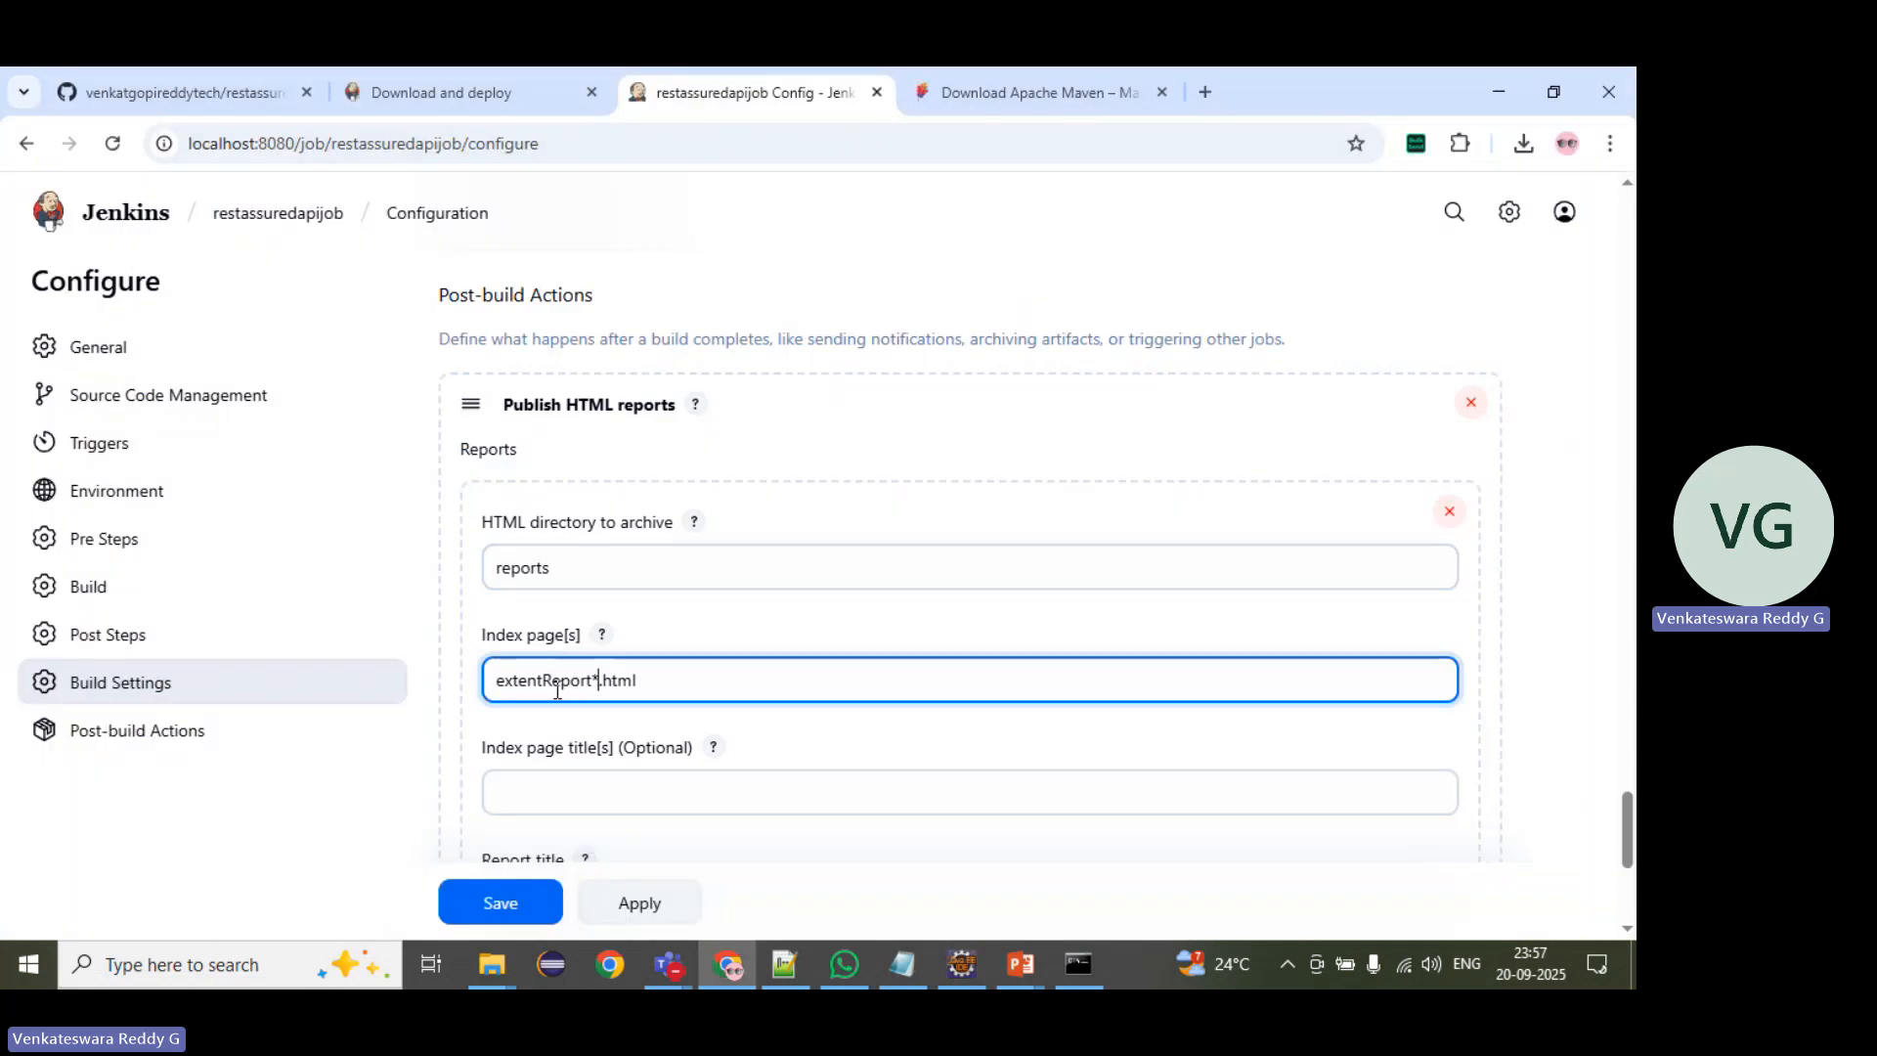
drag(587, 569, 468, 559)
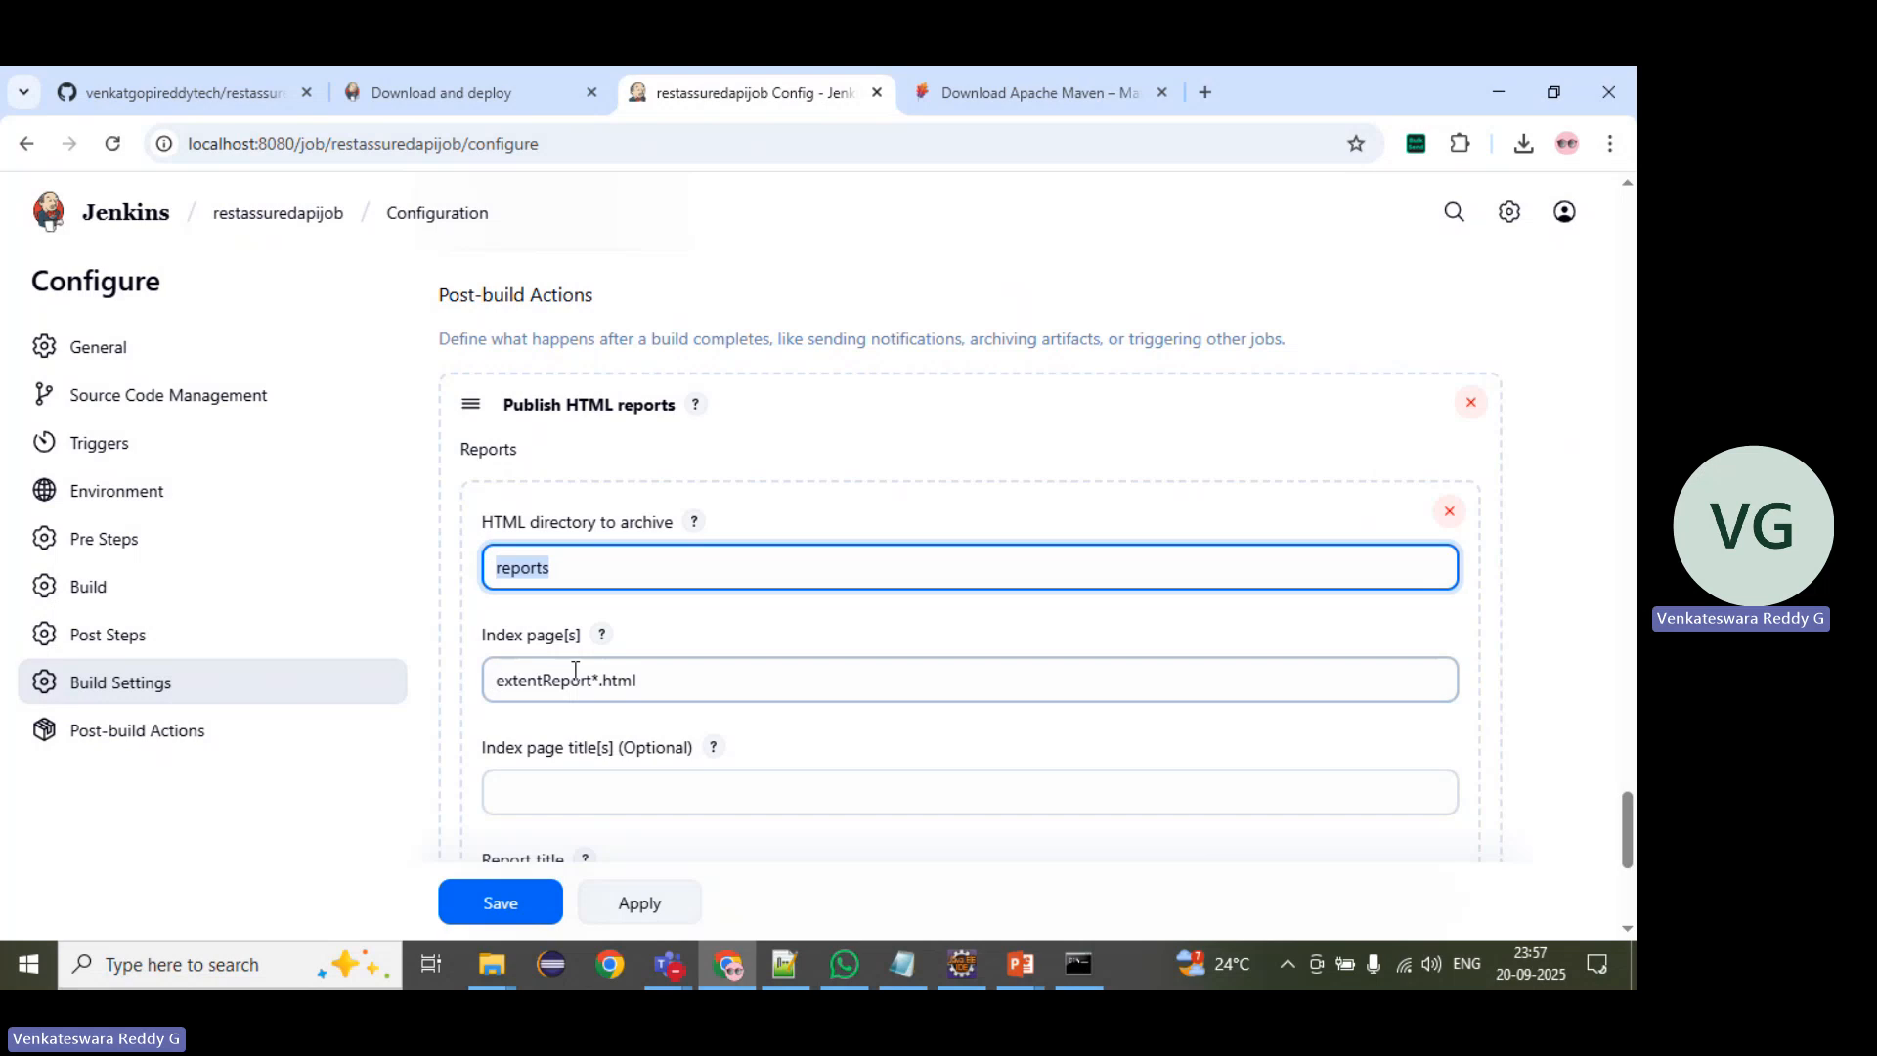
Step: Enable Keep past HTML reports in the report's publishing options and review the remaining options
scroll(789, 706, down, 4)
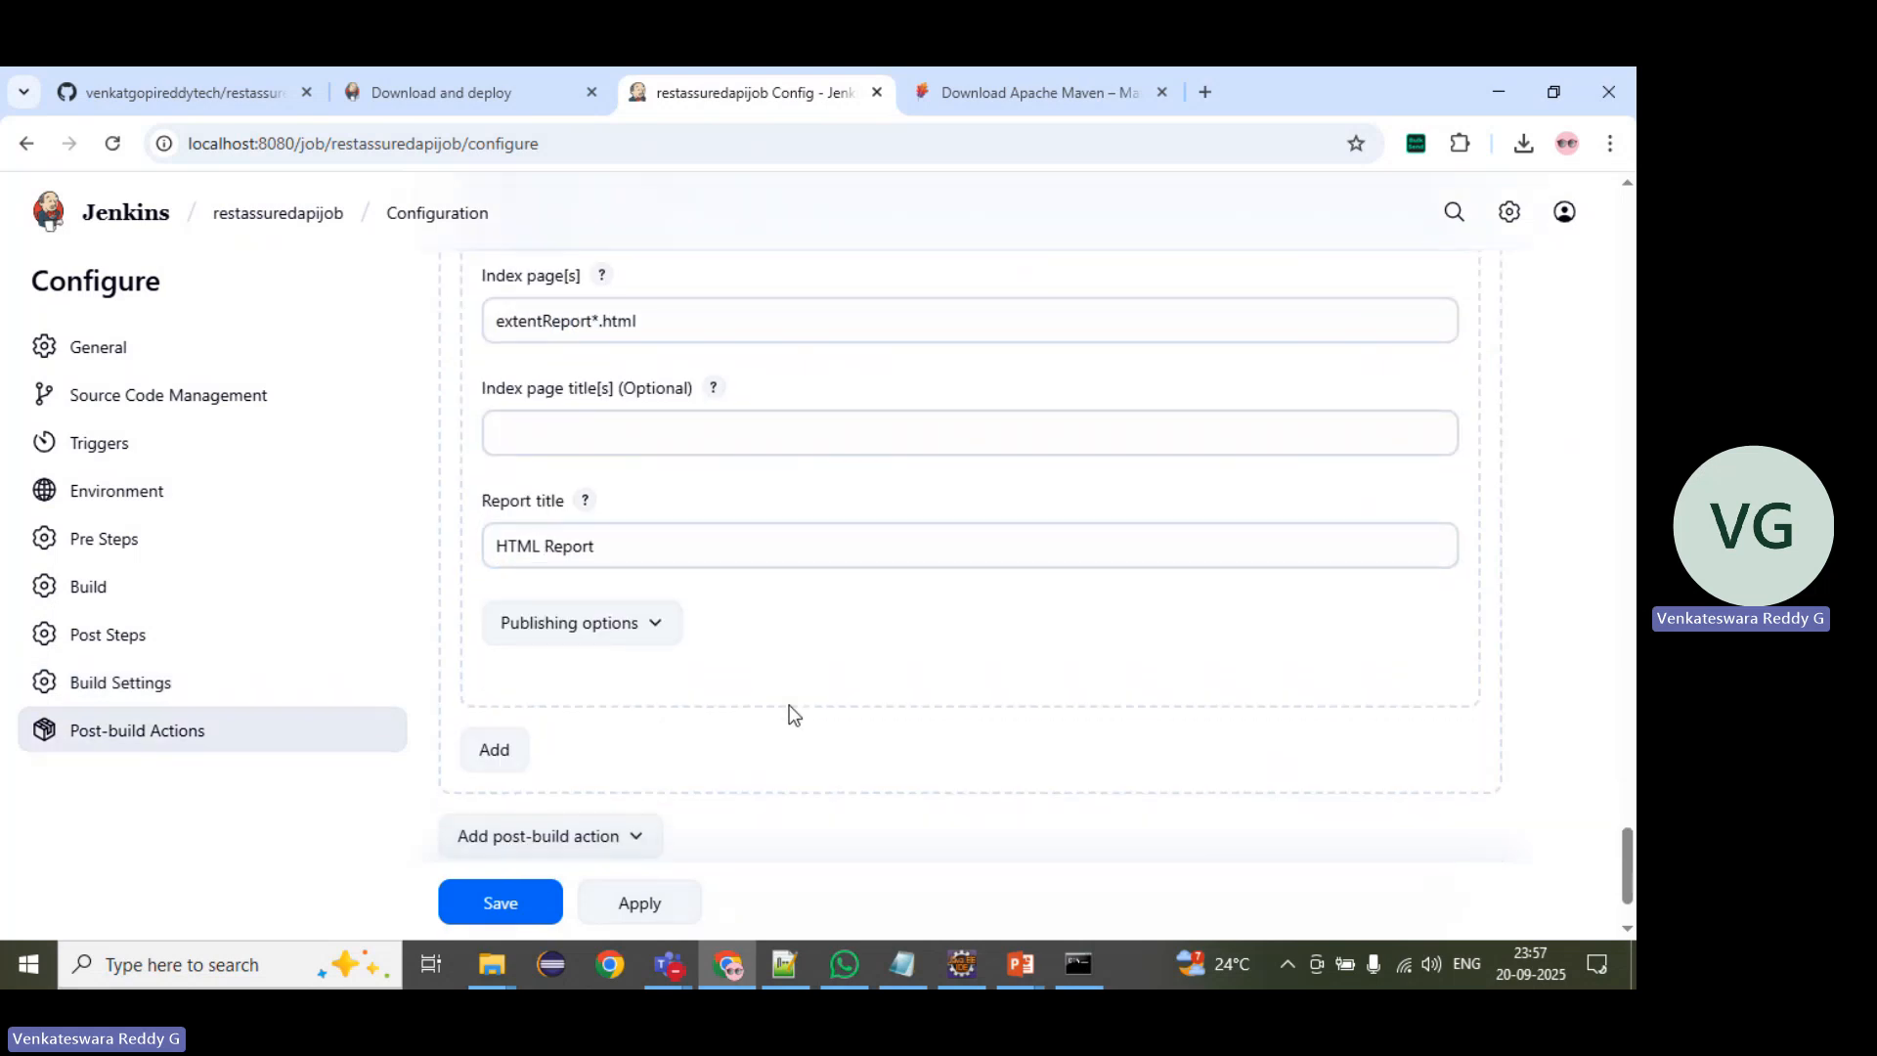
click(638, 622)
click(532, 691)
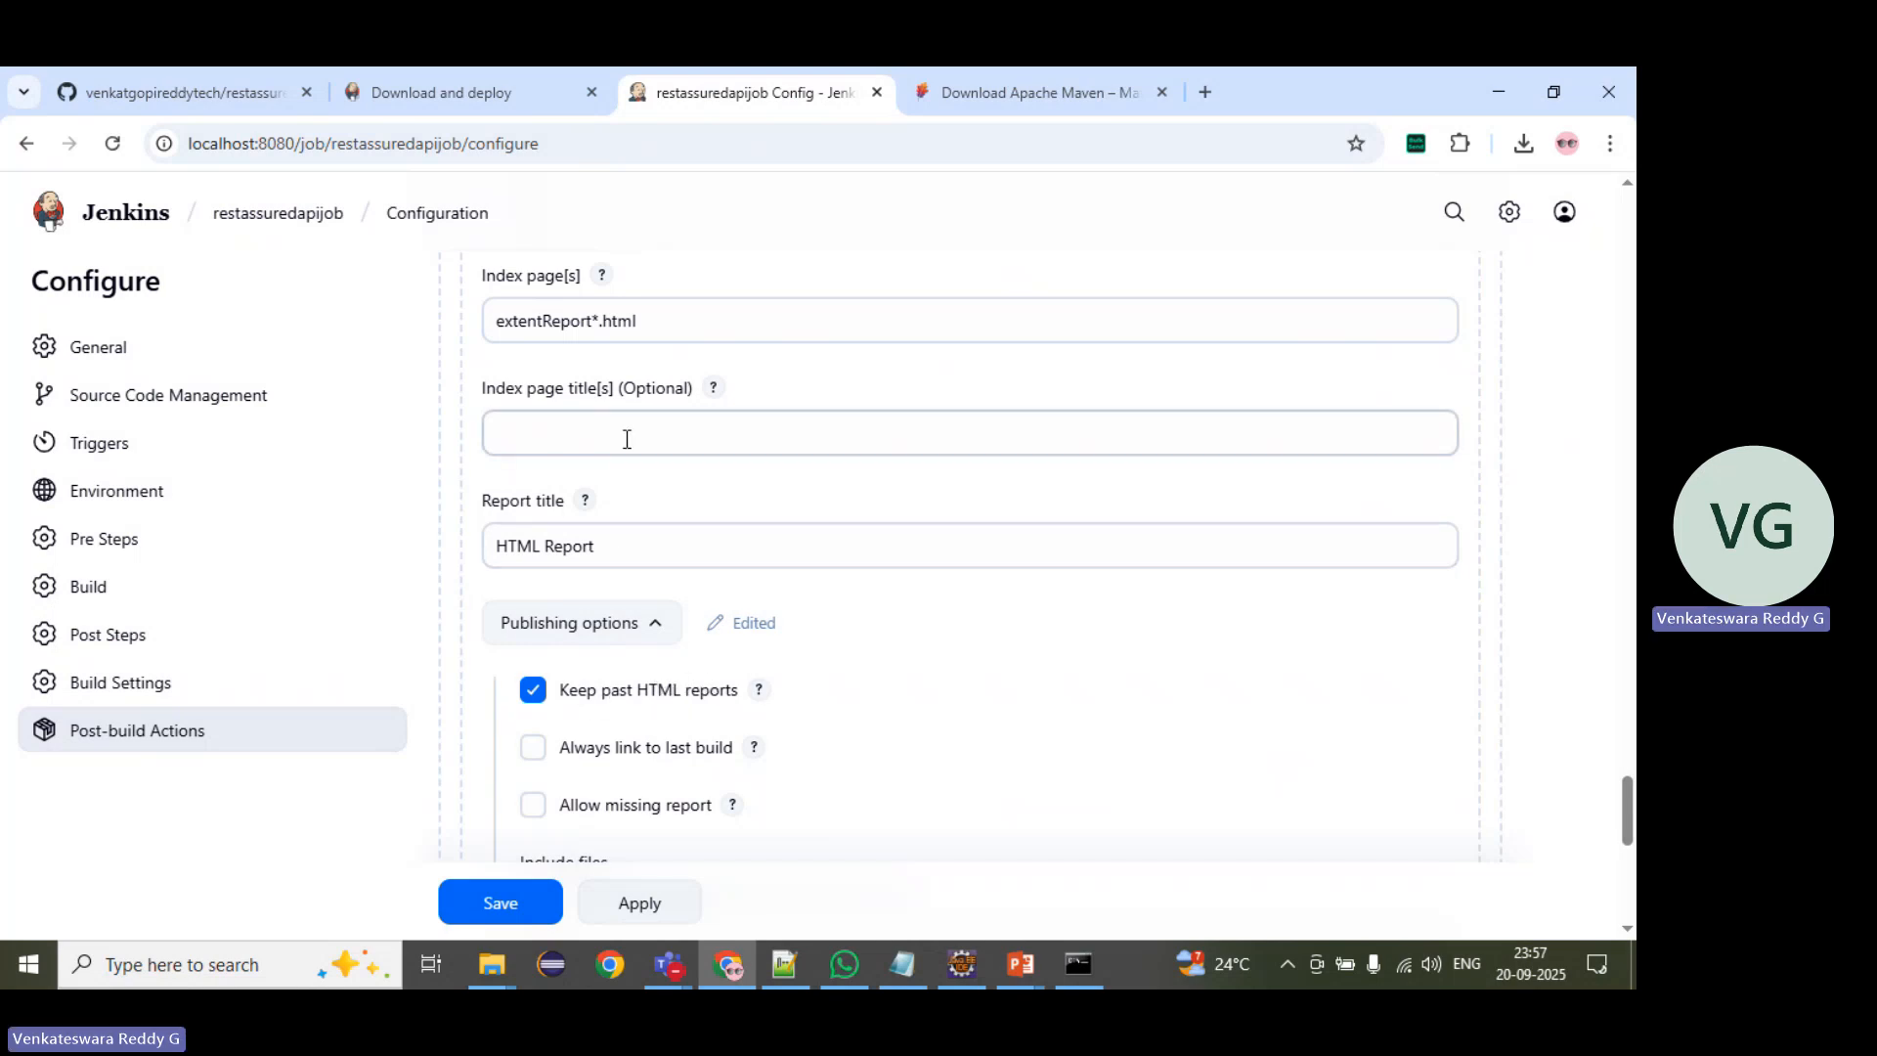
scroll(524, 649, down, 6)
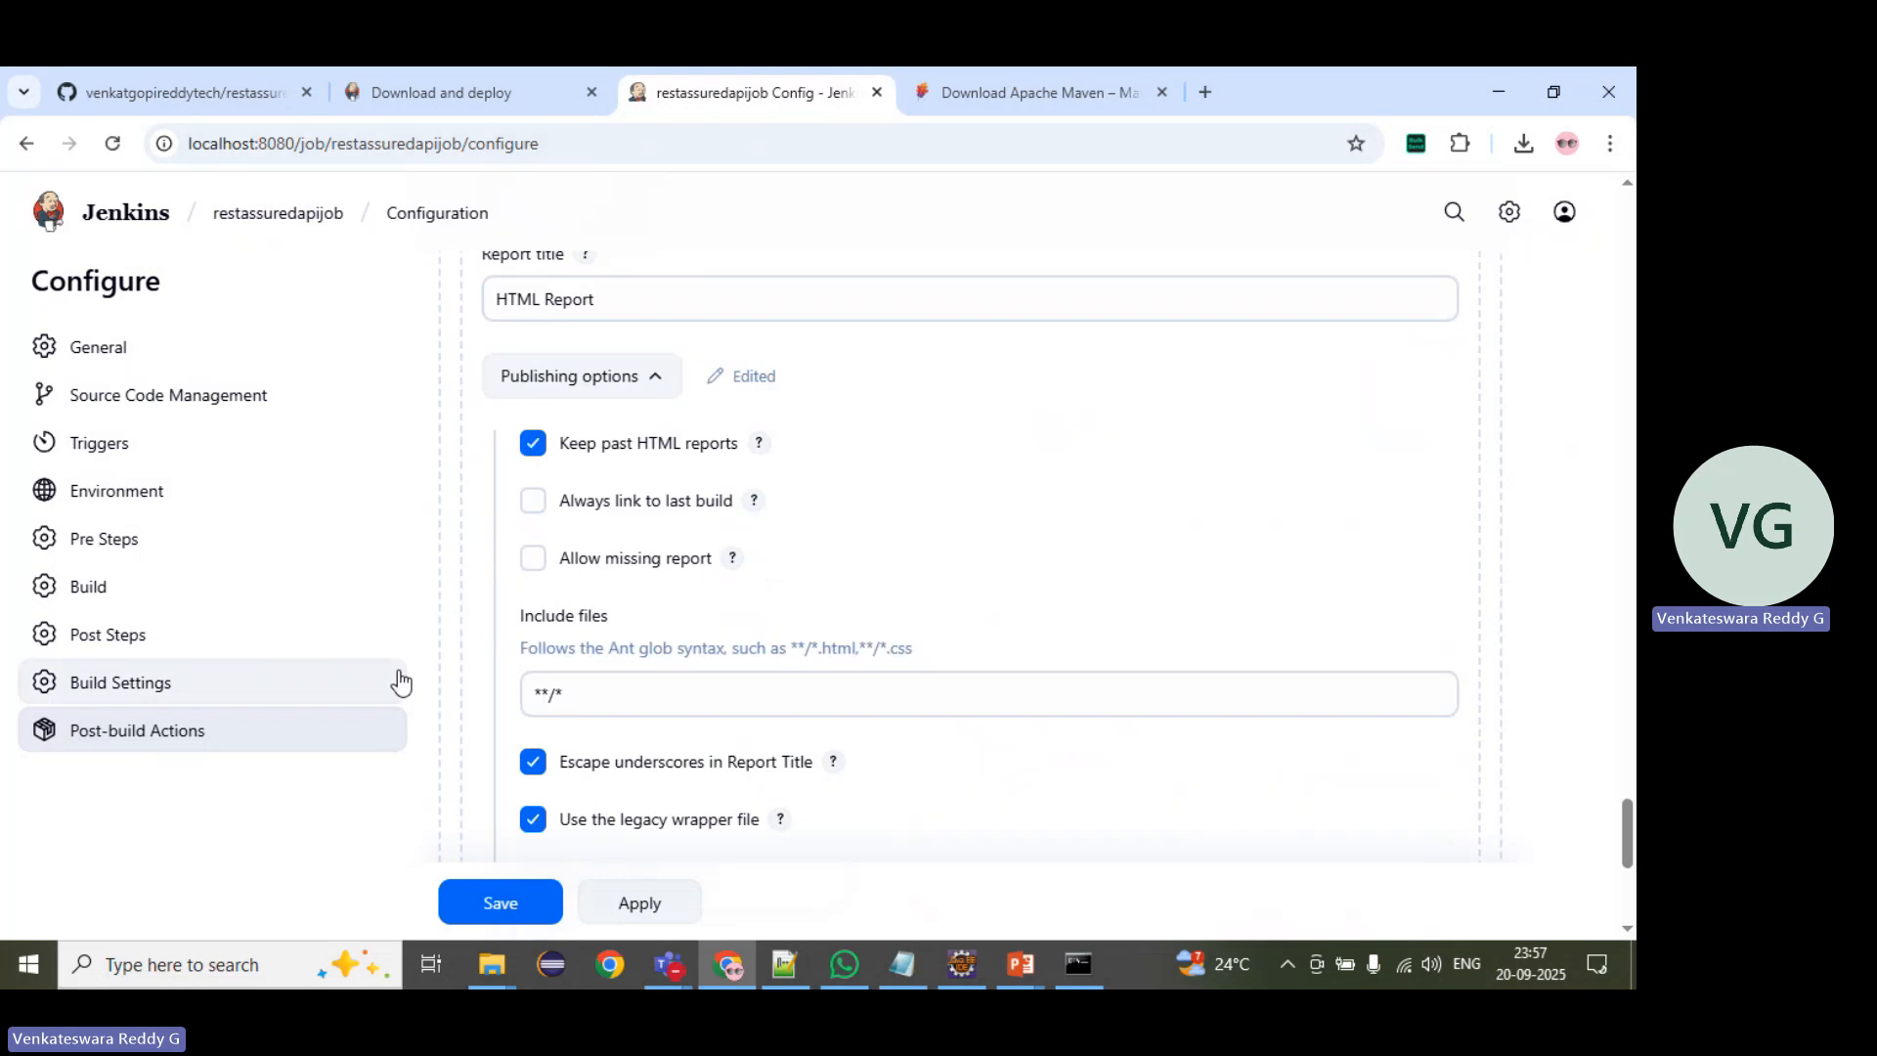
scroll(495, 629, down, 2)
scroll(520, 545, up, 6)
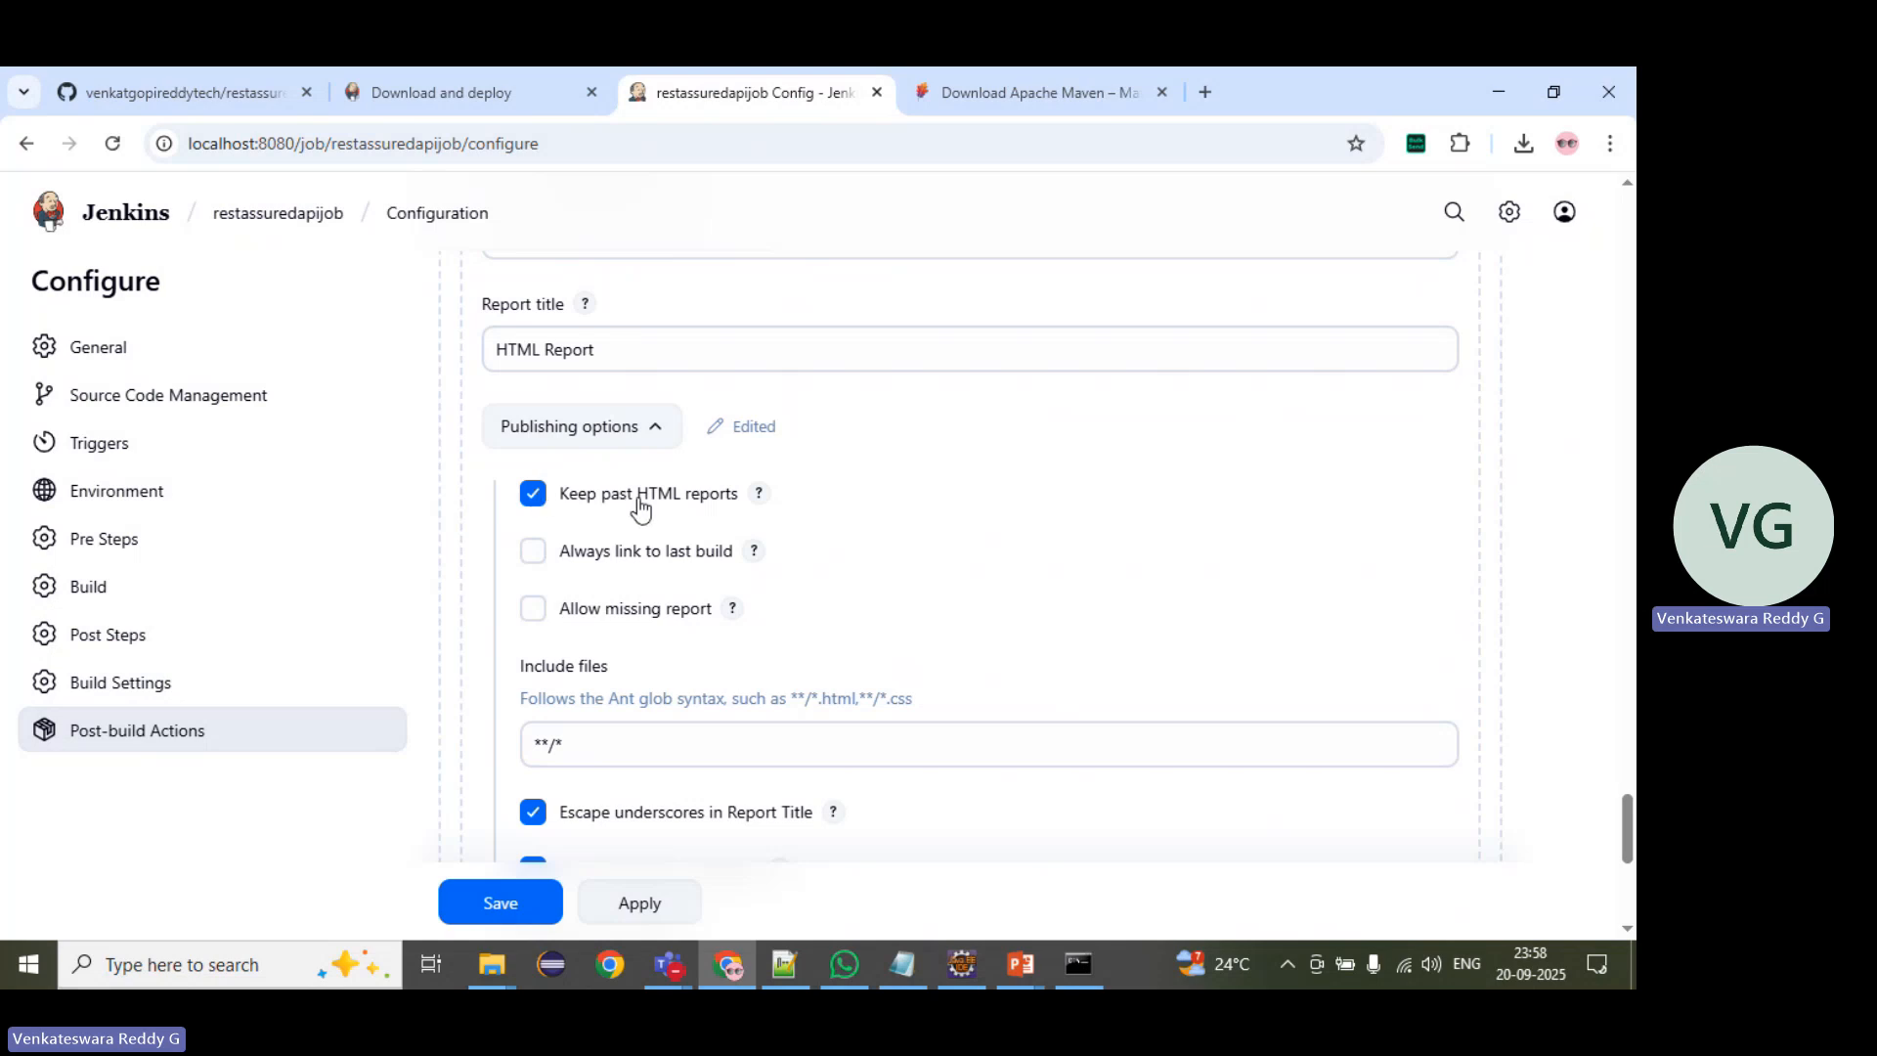
Step: Apply and save the restassuredapijob configuration
scroll(640, 508, down, 6)
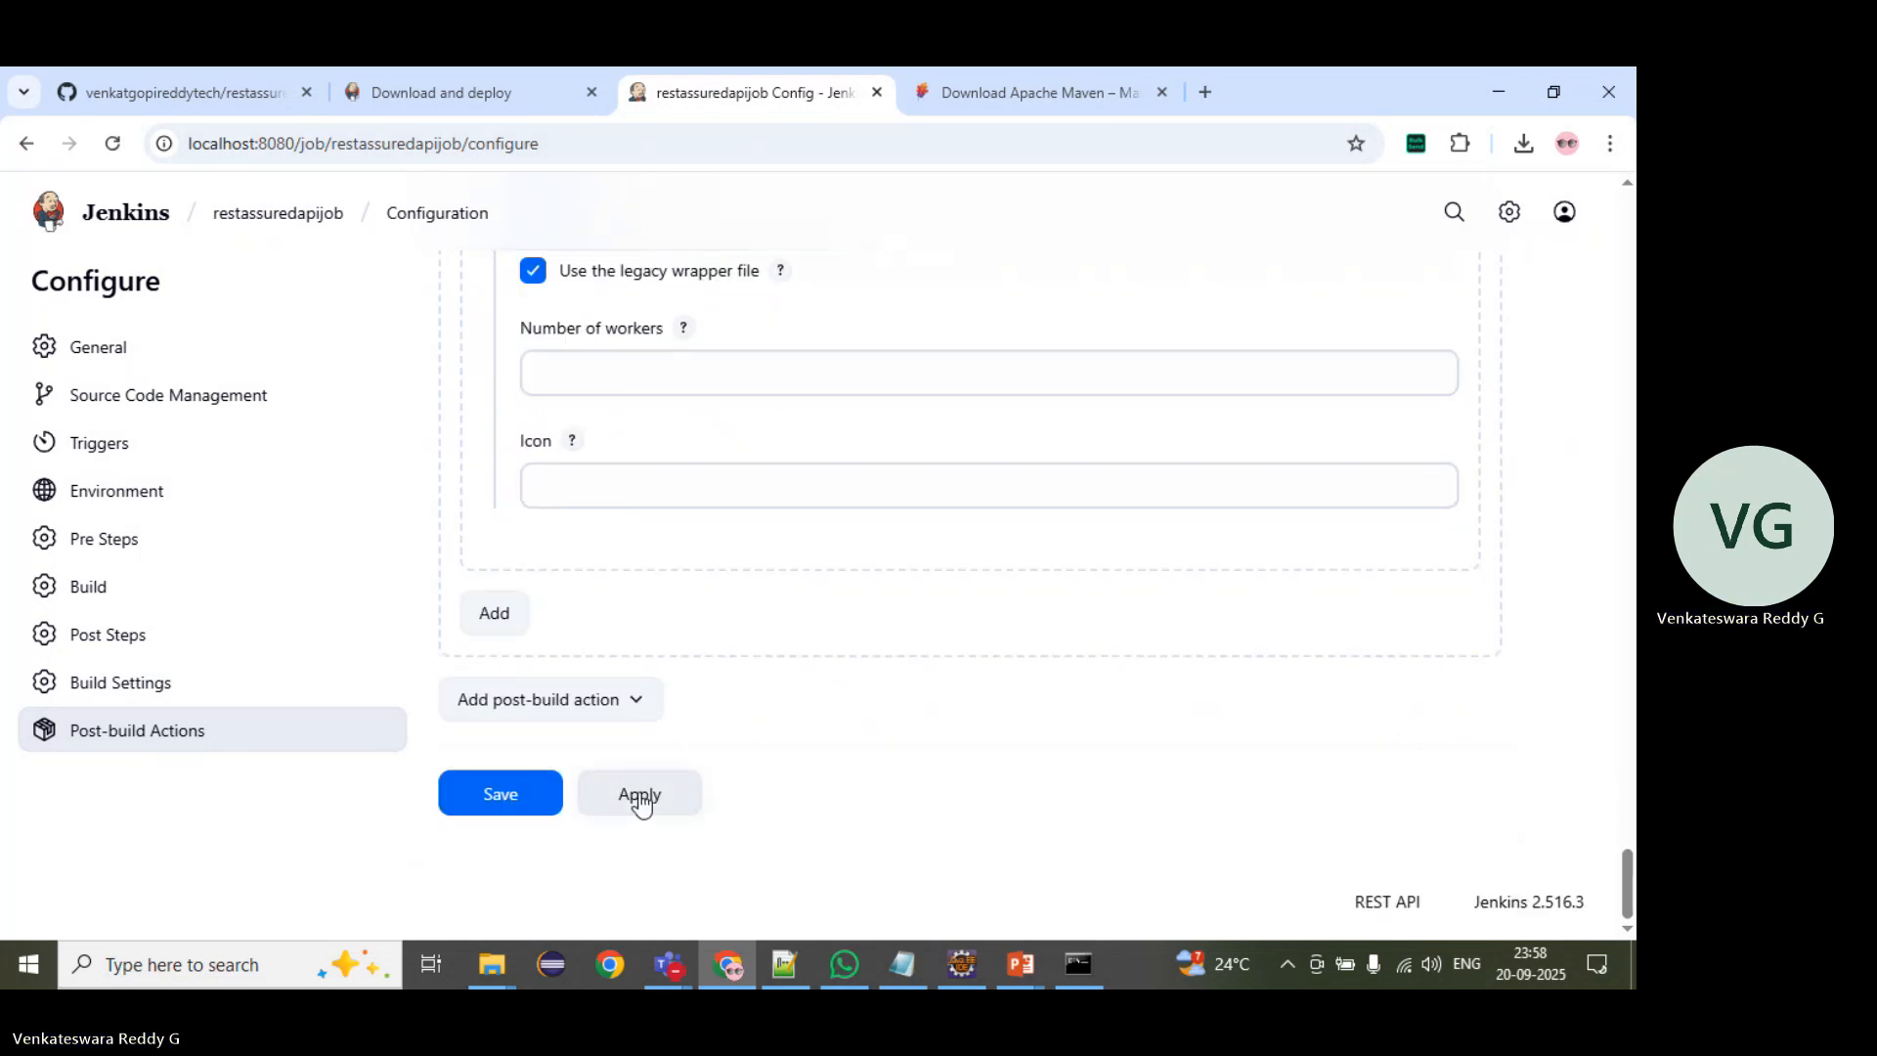
click(640, 800)
click(507, 795)
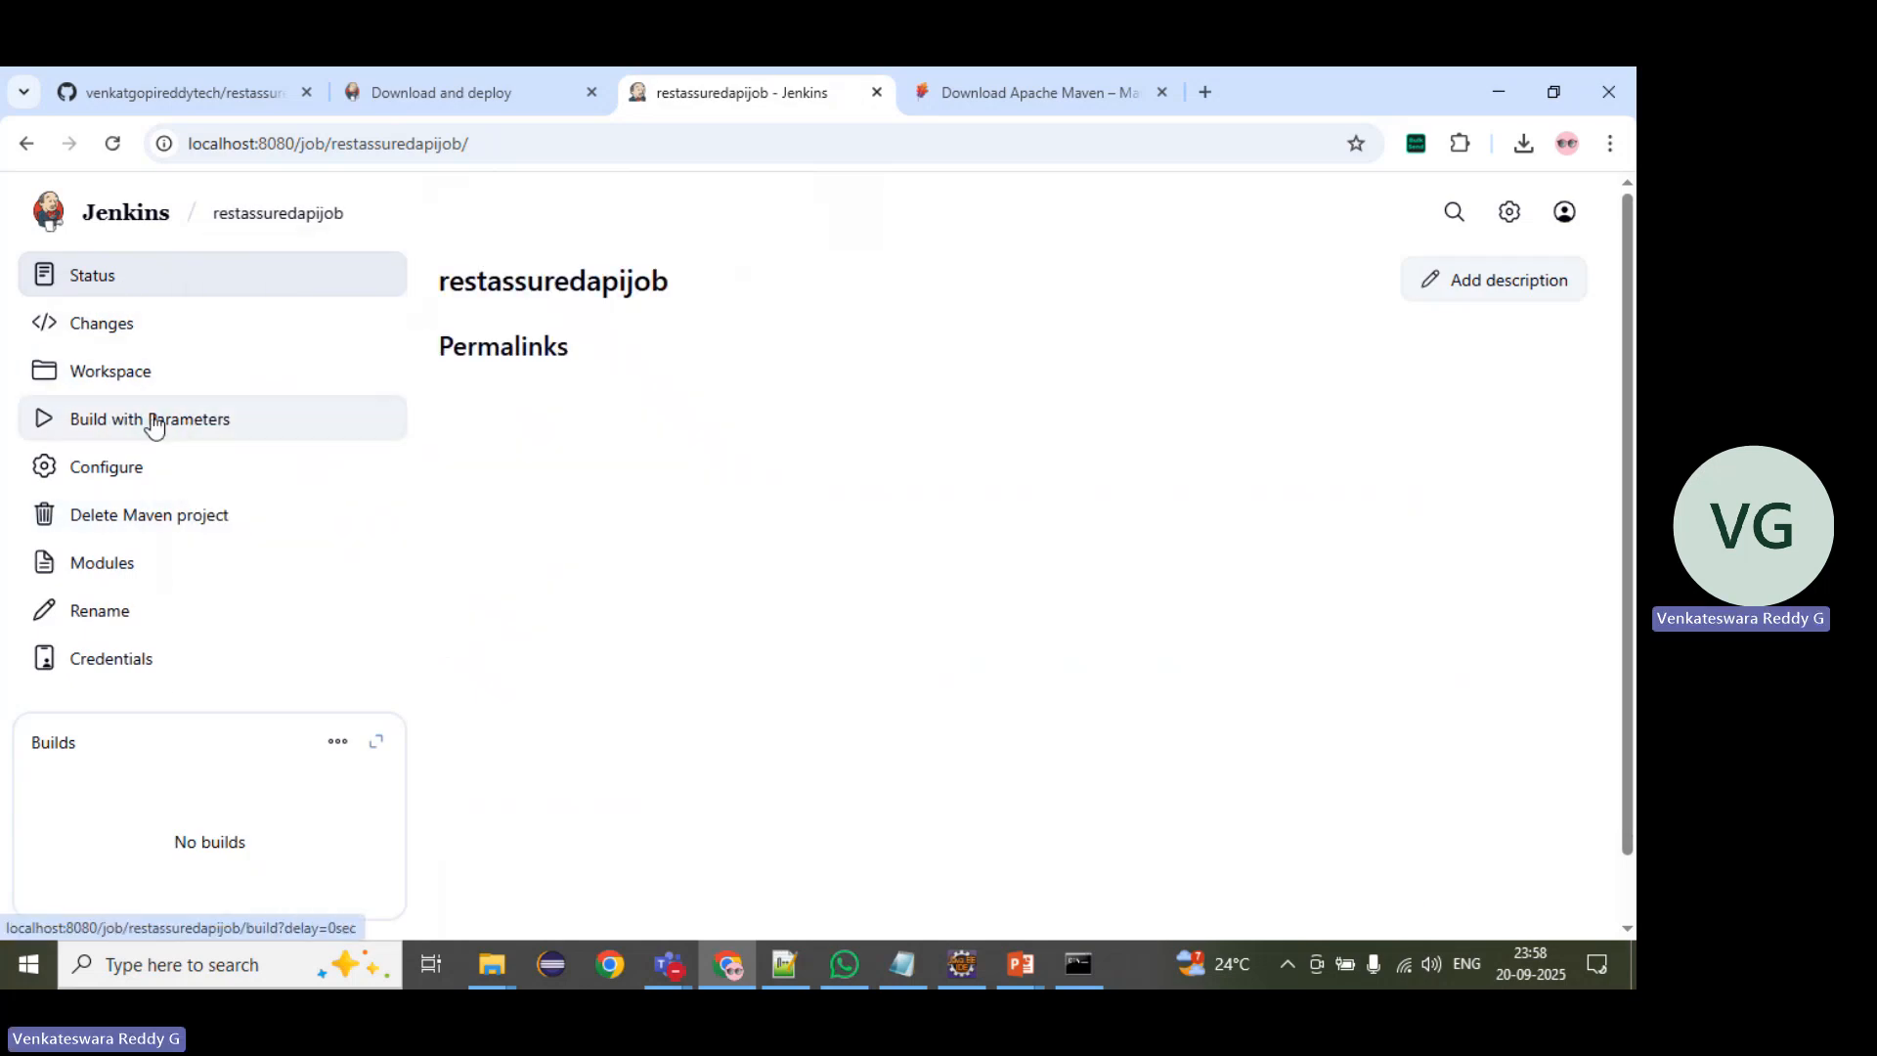
Step: Open the parameterized build page of restassuredapijob and review the env and suite choices, leaving QA and user_excel selected
click(219, 437)
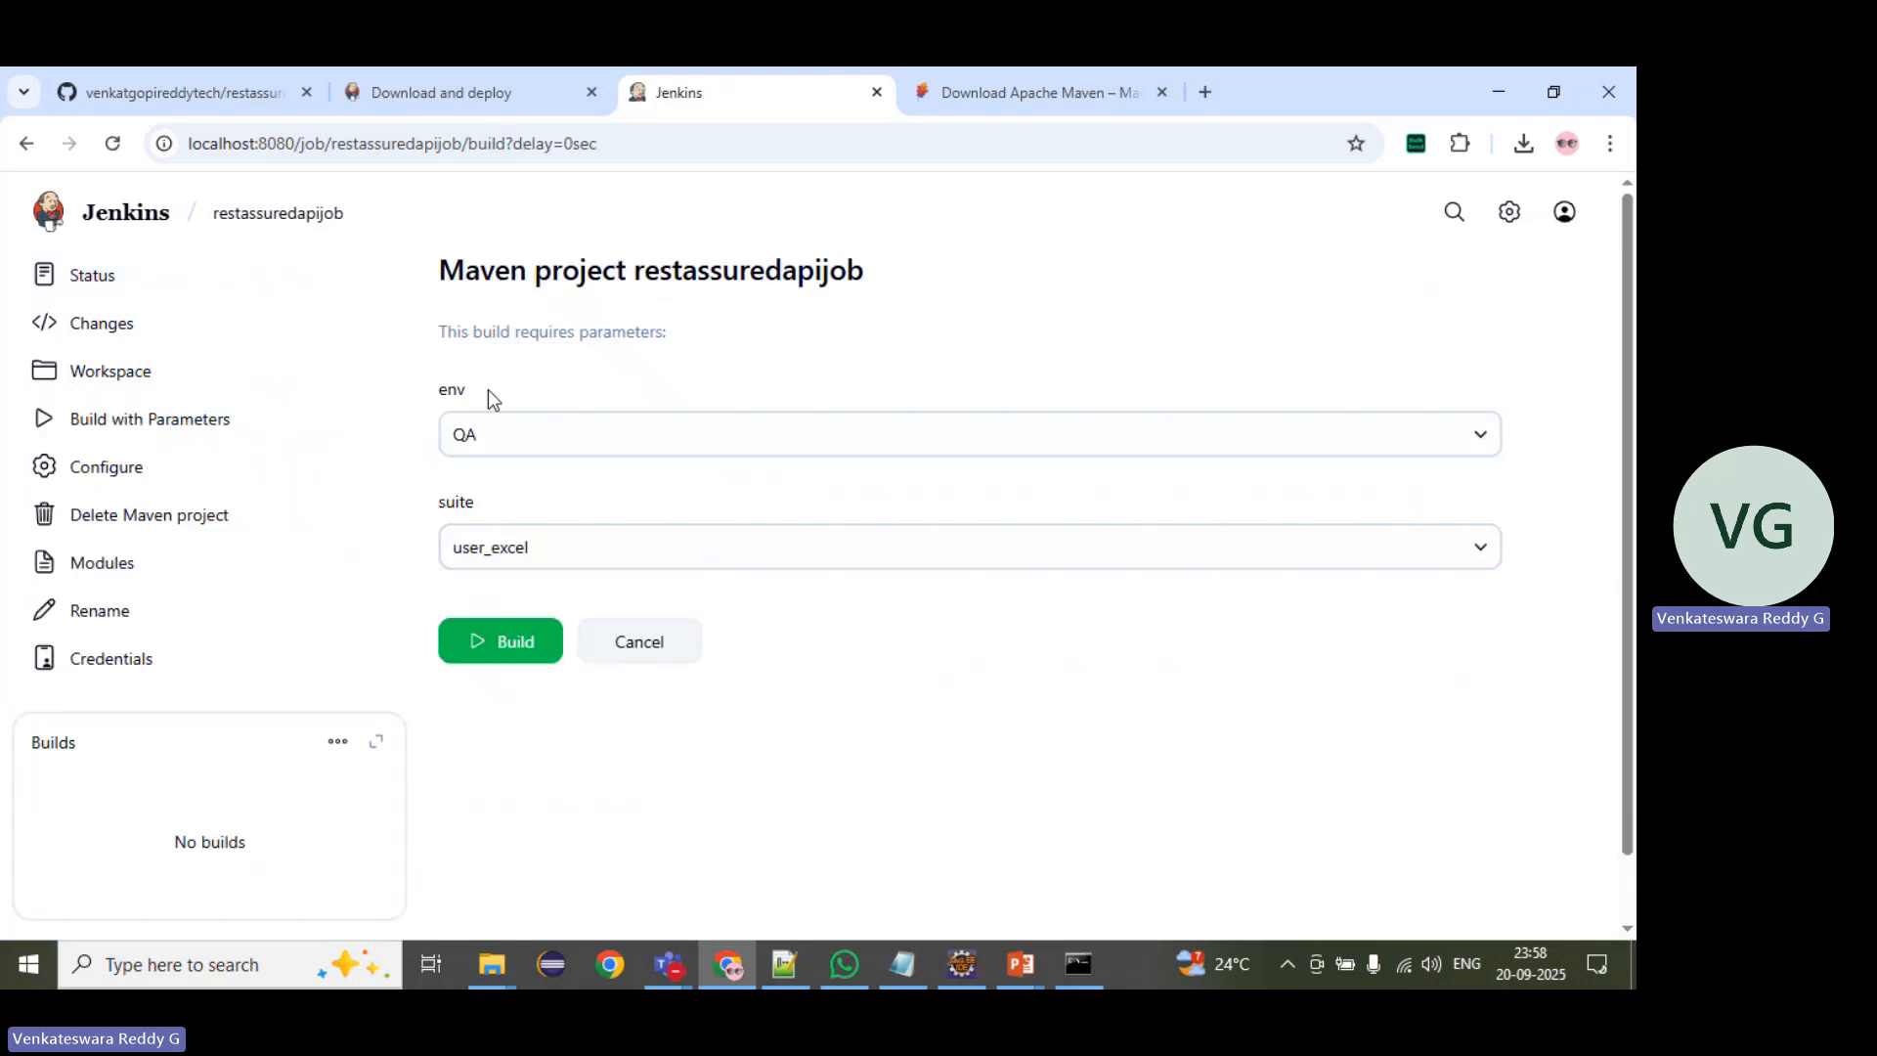
double_click(441, 394)
drag(496, 503, 416, 517)
click(469, 435)
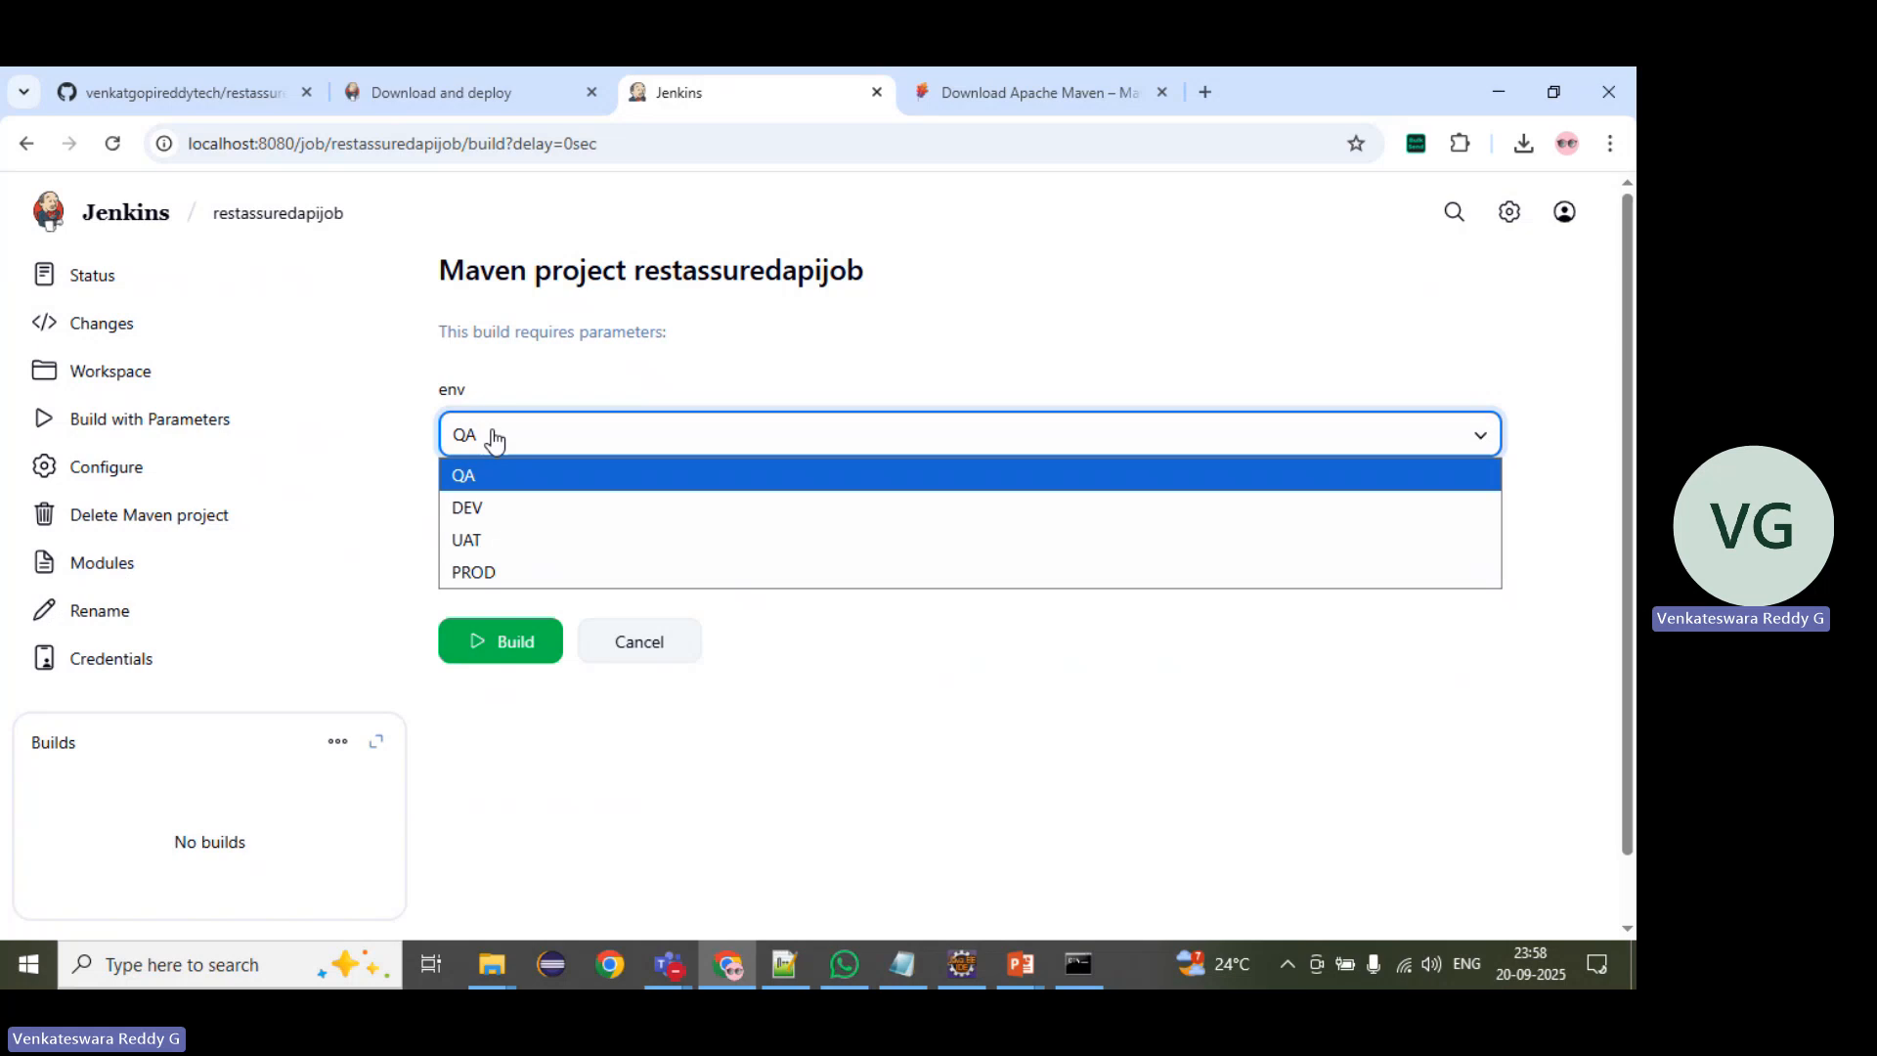
click(493, 506)
click(506, 437)
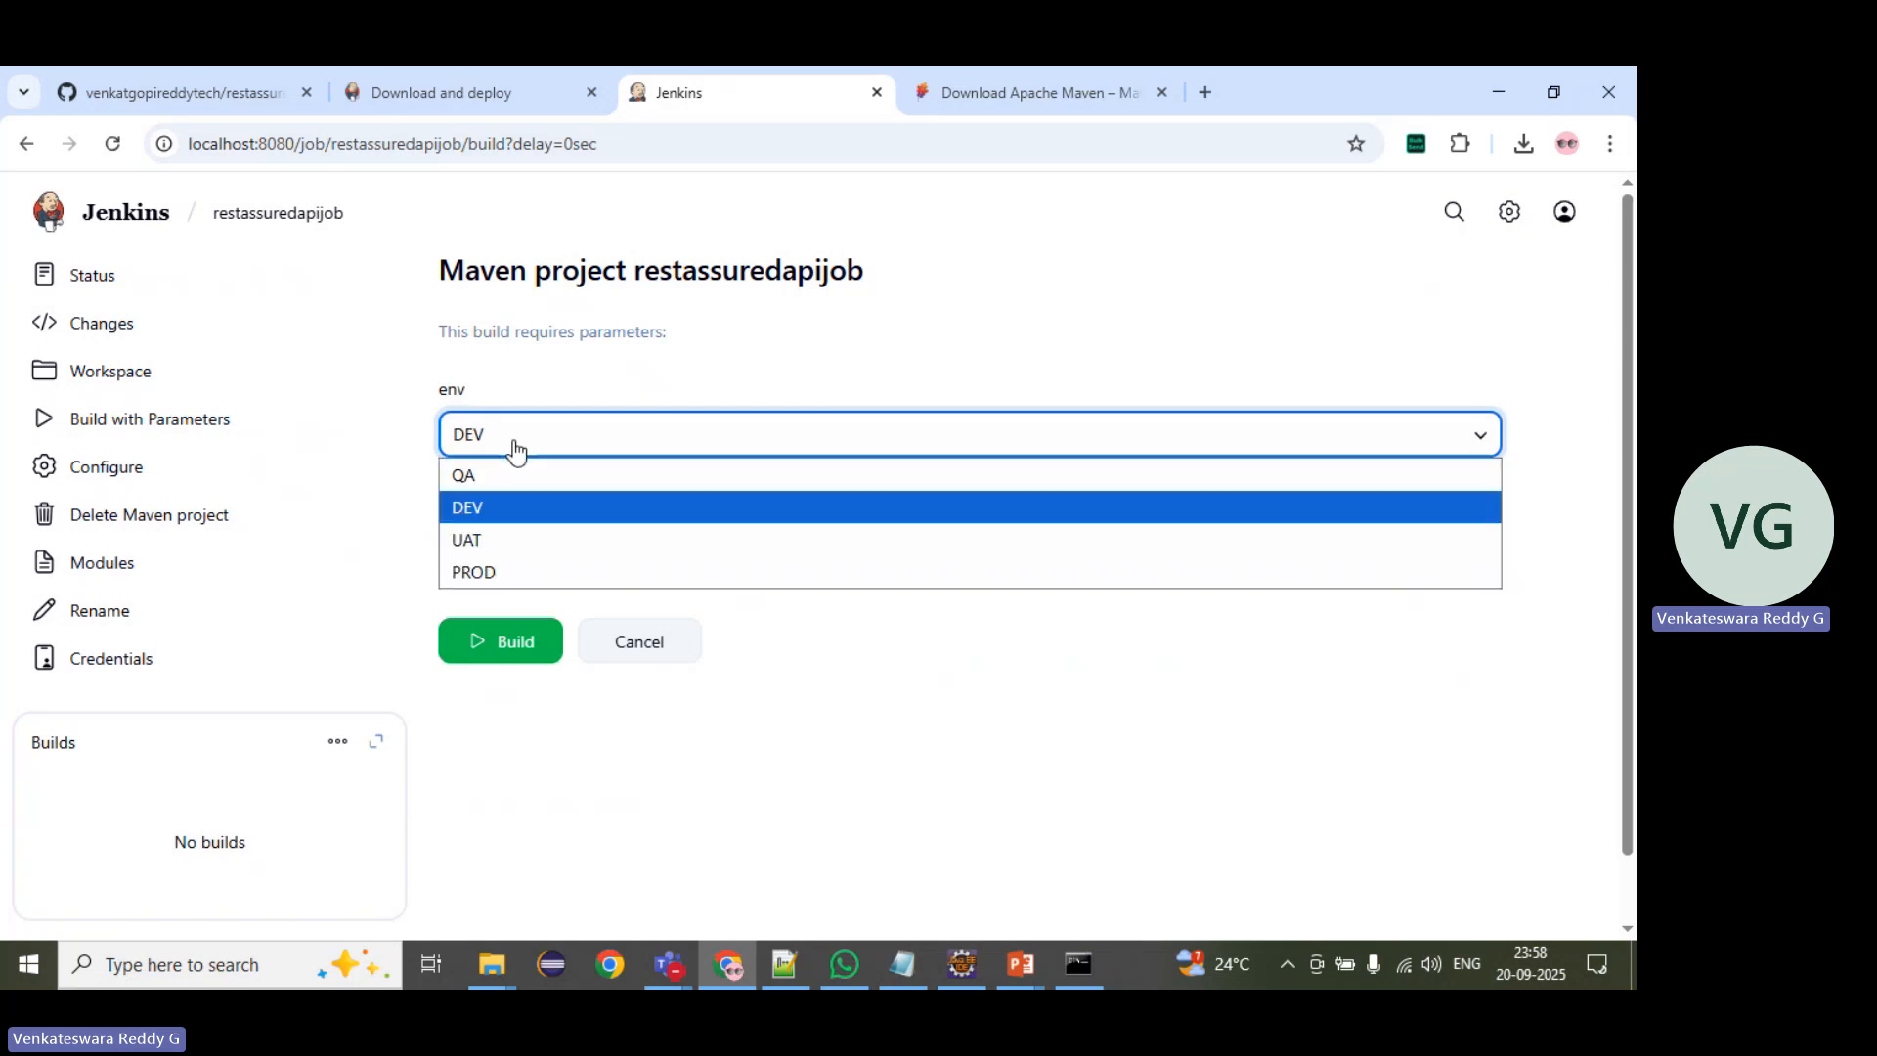
click(502, 479)
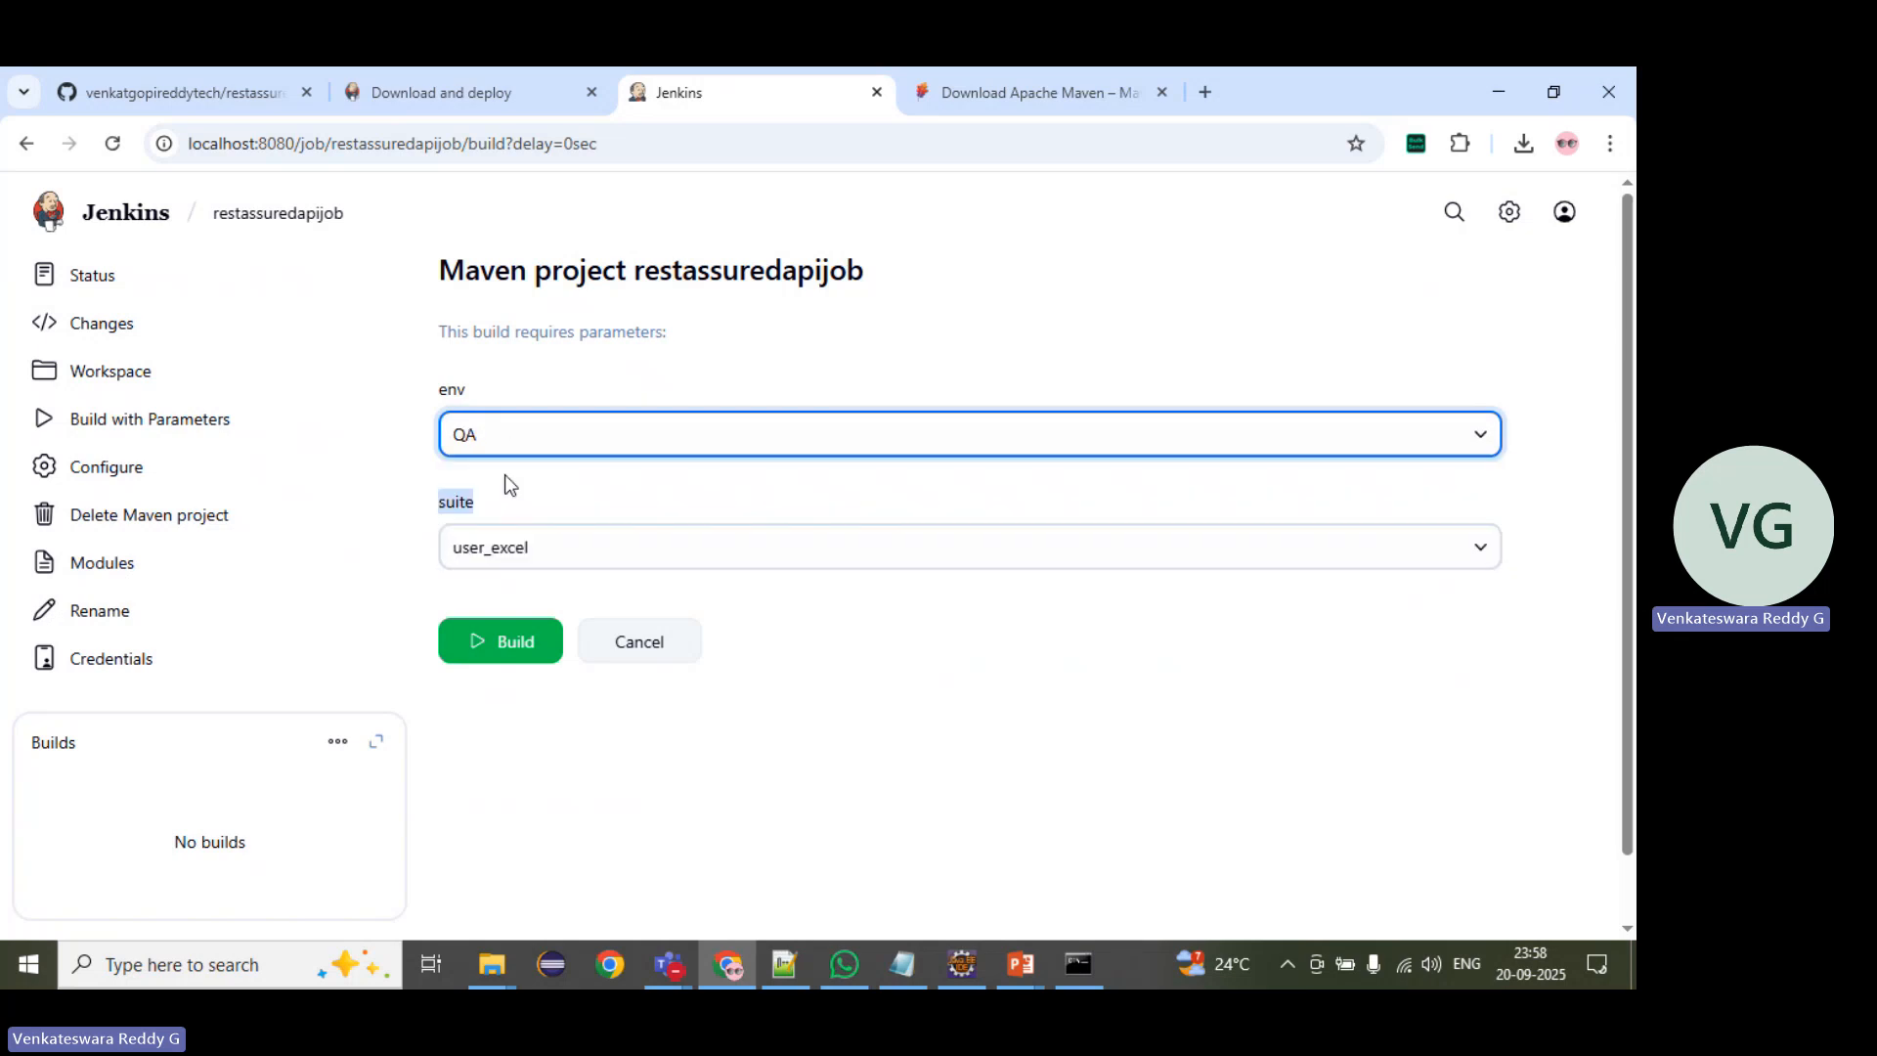
click(537, 553)
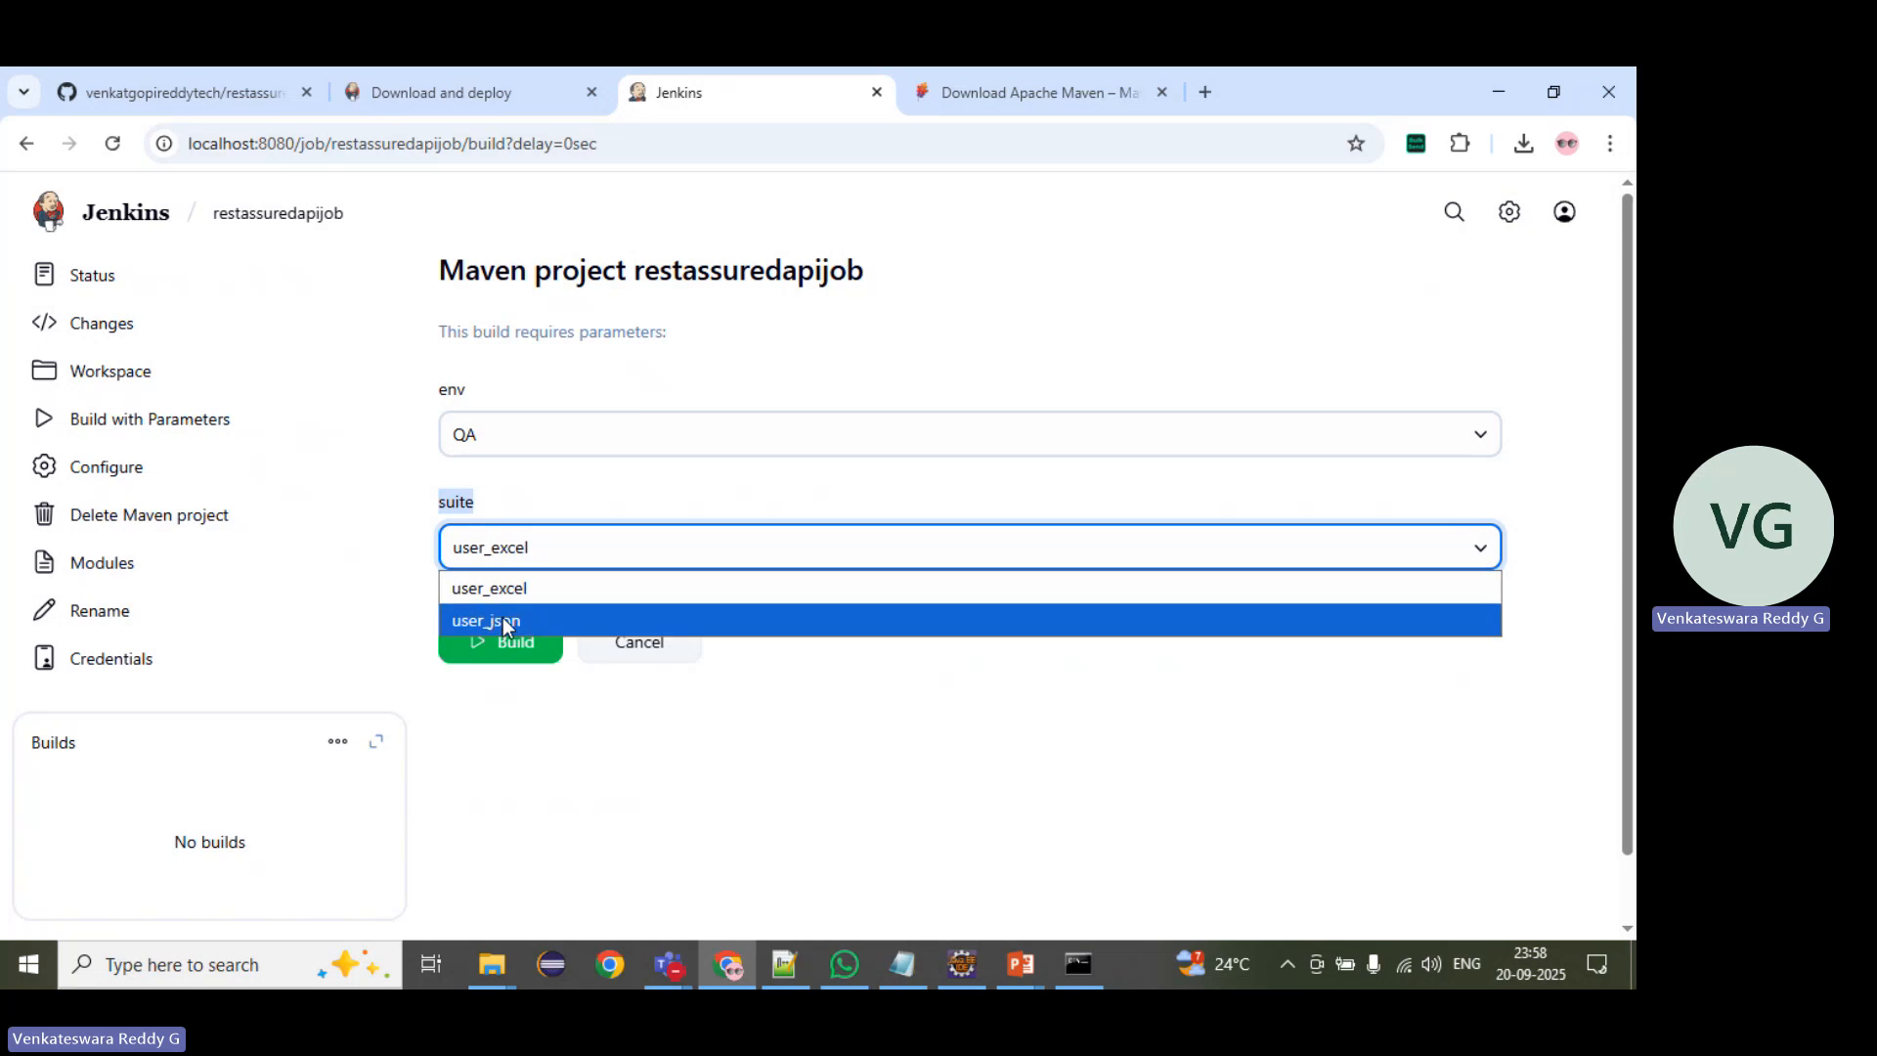
click(516, 592)
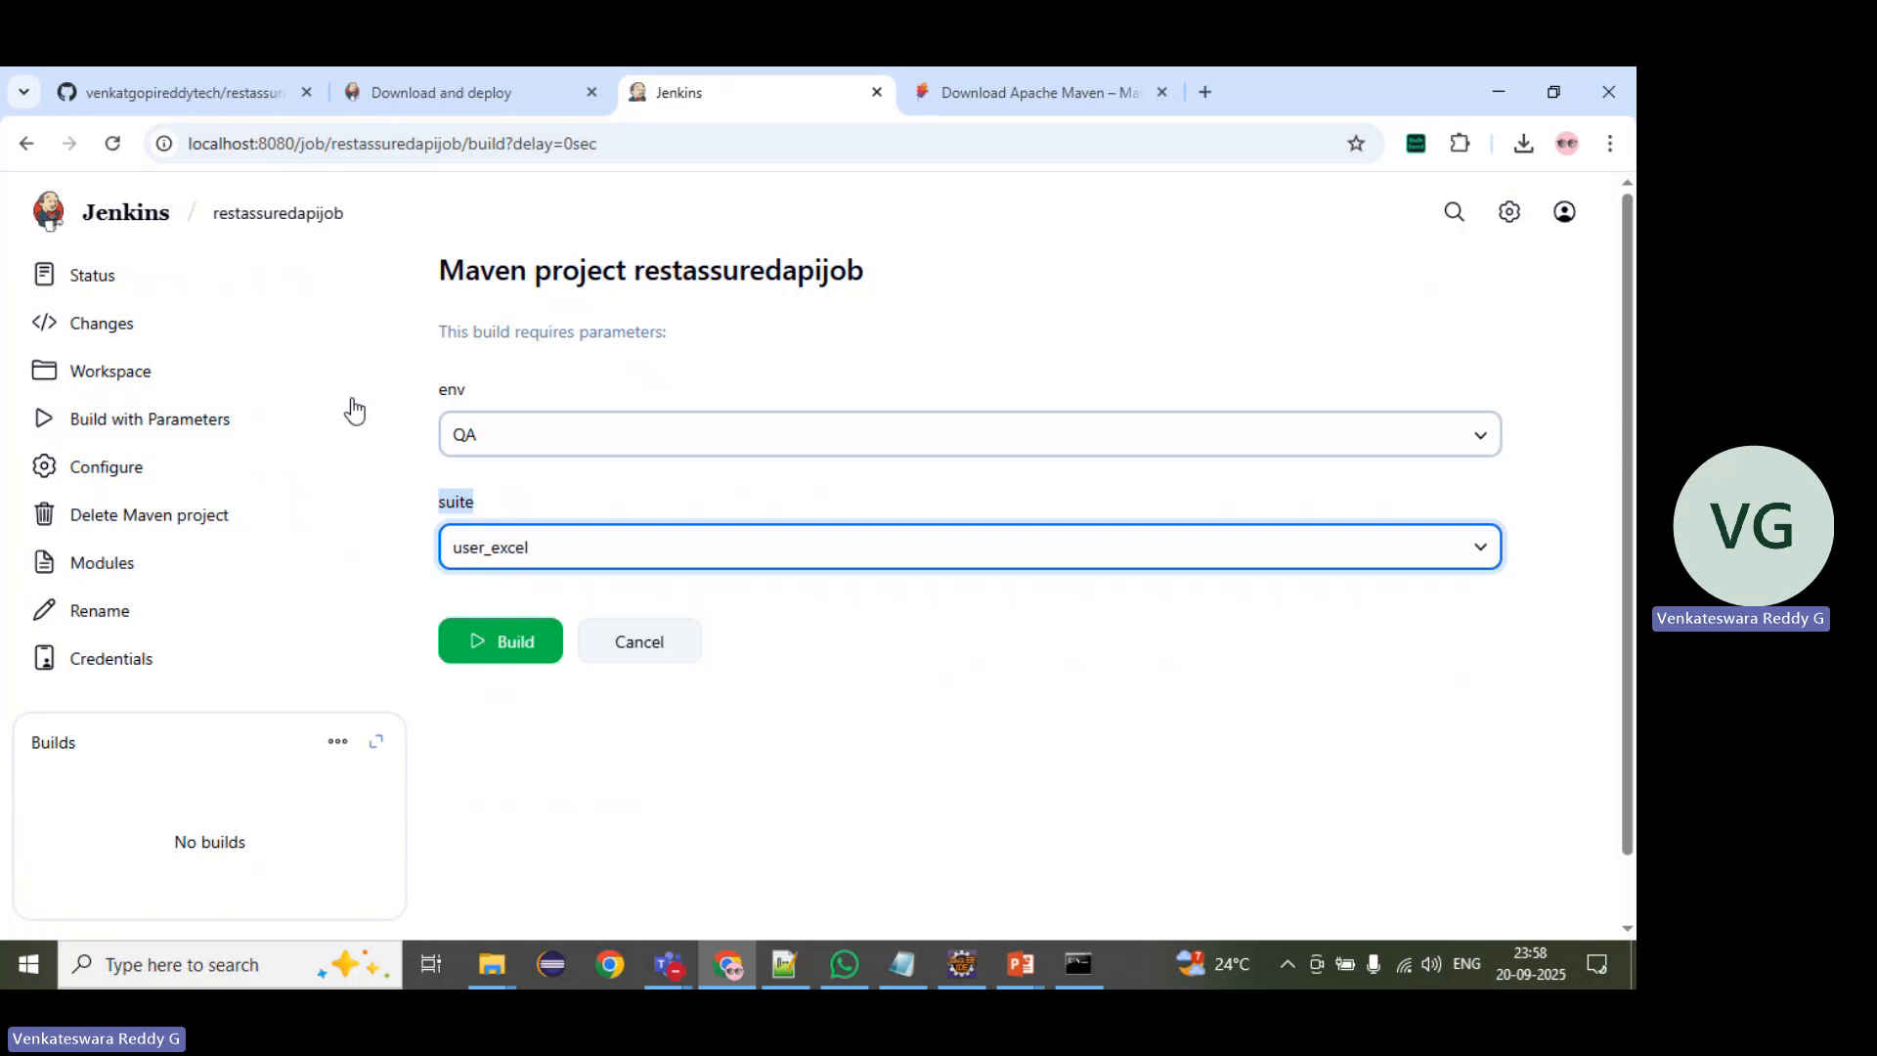
Step: Open the restassuredapijob configuration and review its general and parameter settings
click(107, 467)
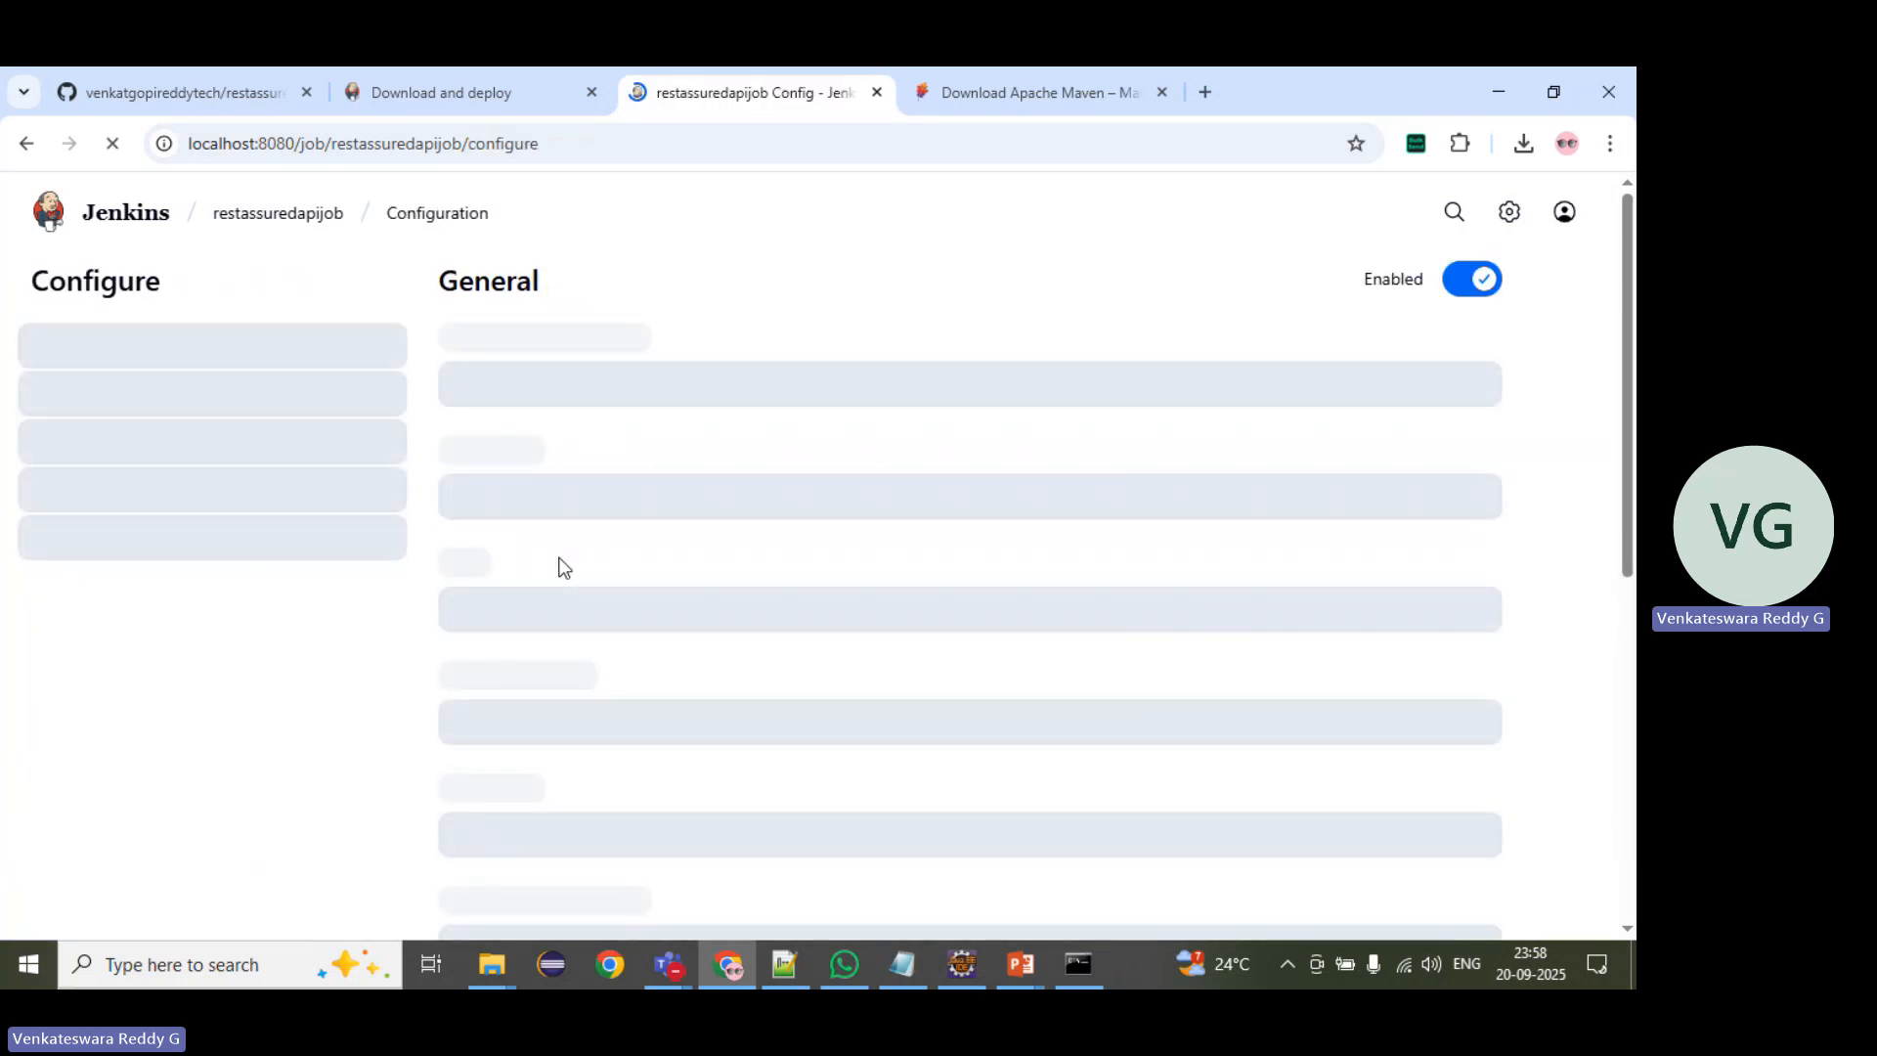
scroll(766, 554, down, 4)
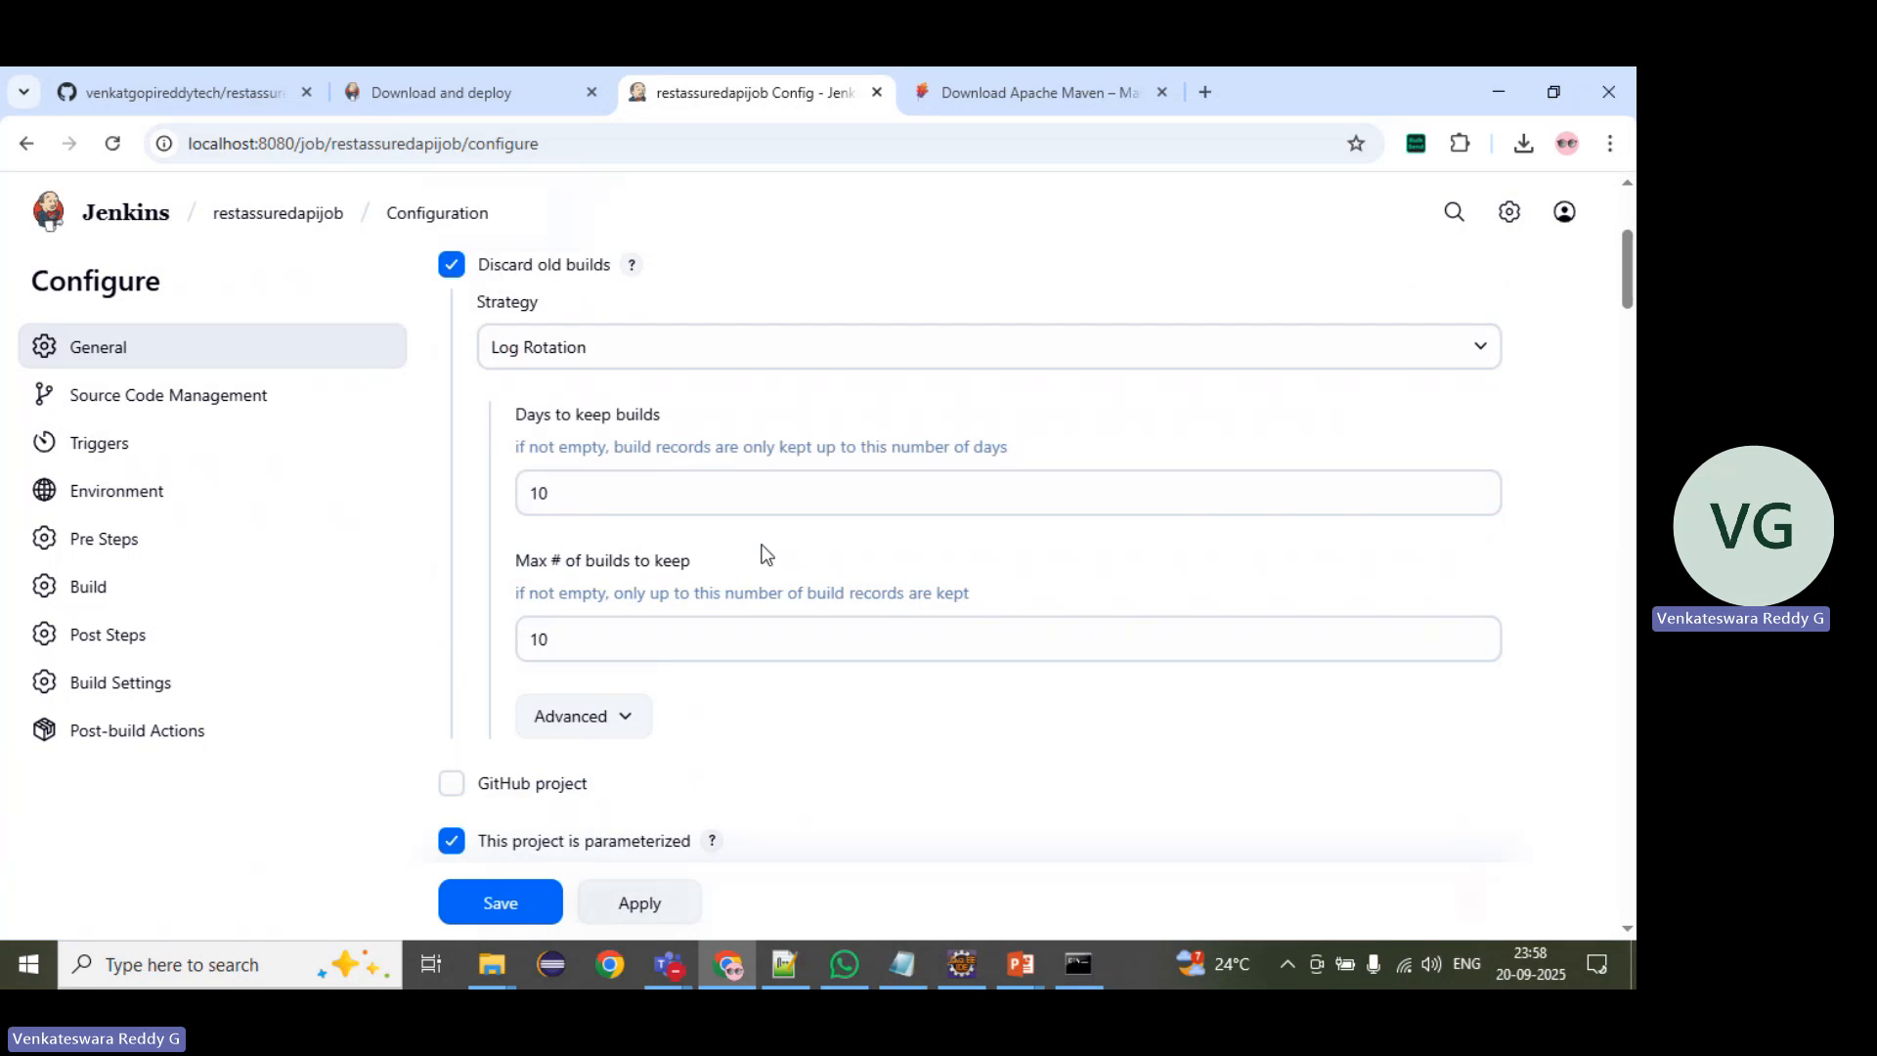
scroll(762, 553, down, 8)
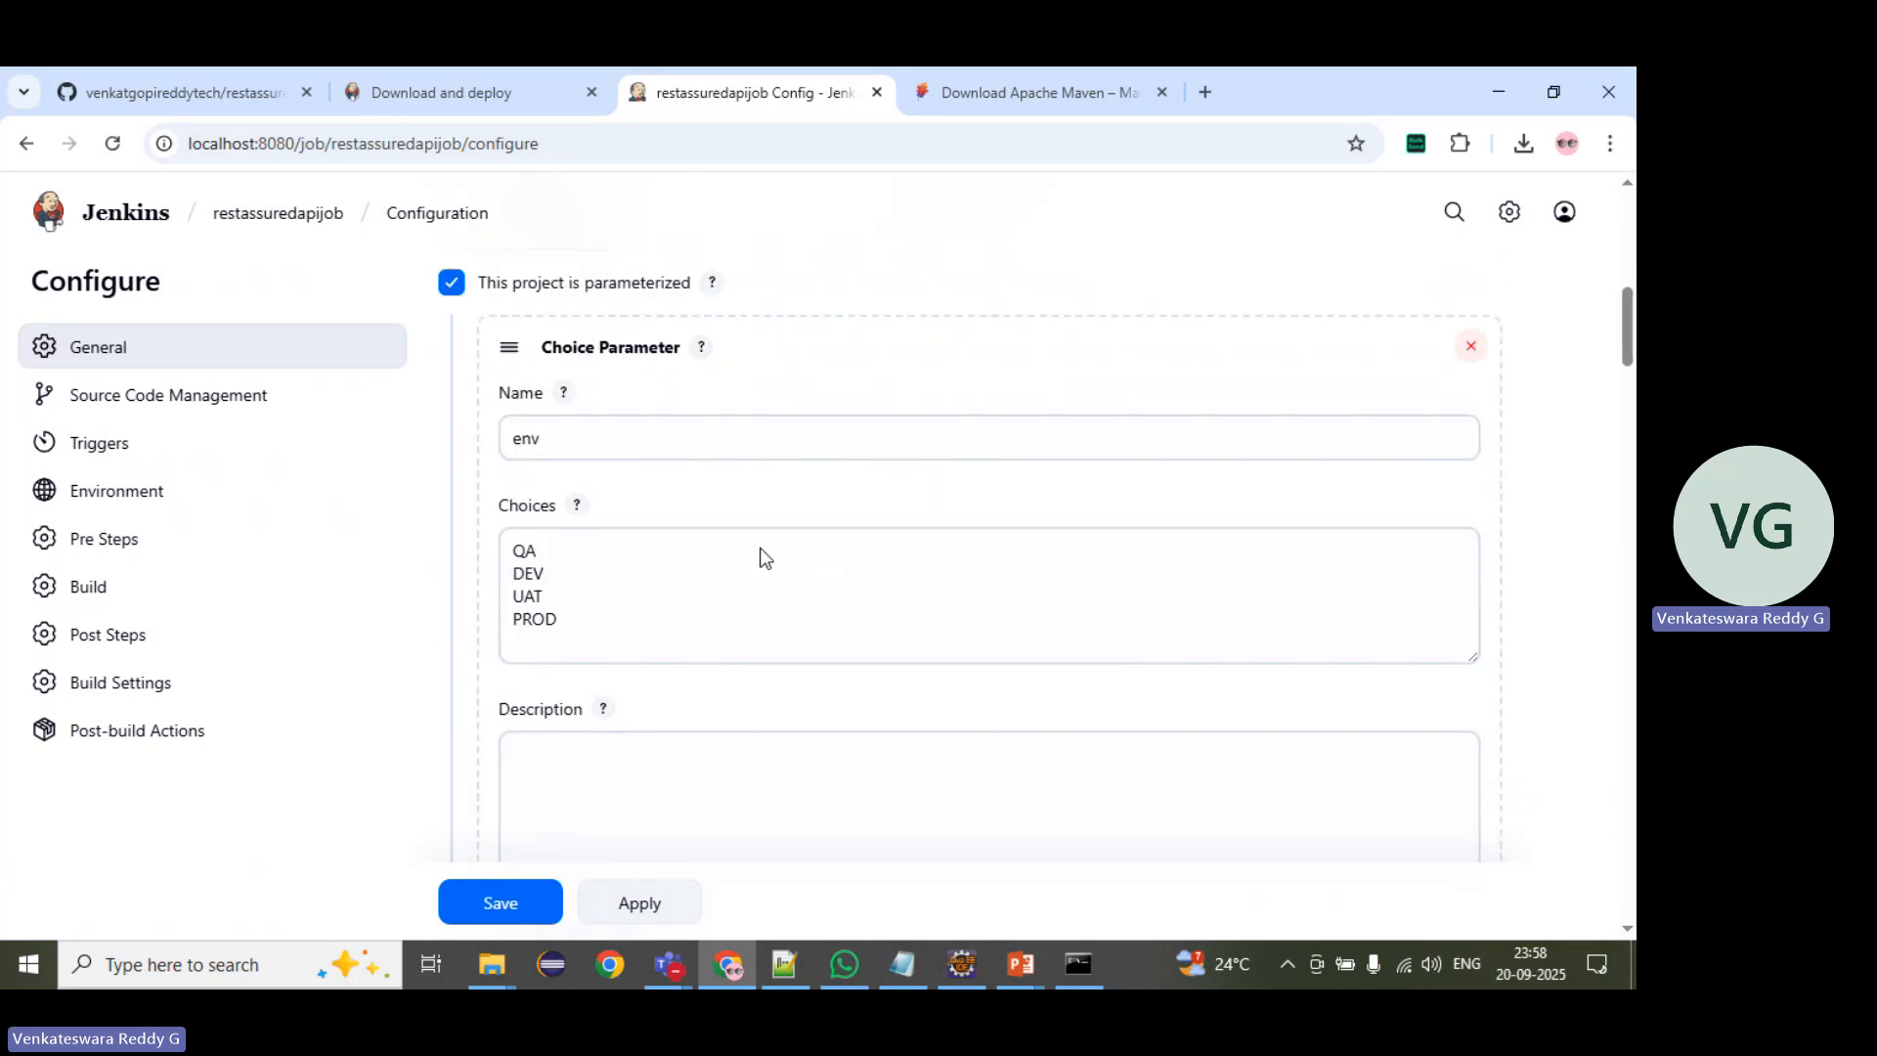
Step: Return to the restassuredapijob page and start a parameterized build with env QA and suite user_excel
click(302, 217)
click(189, 424)
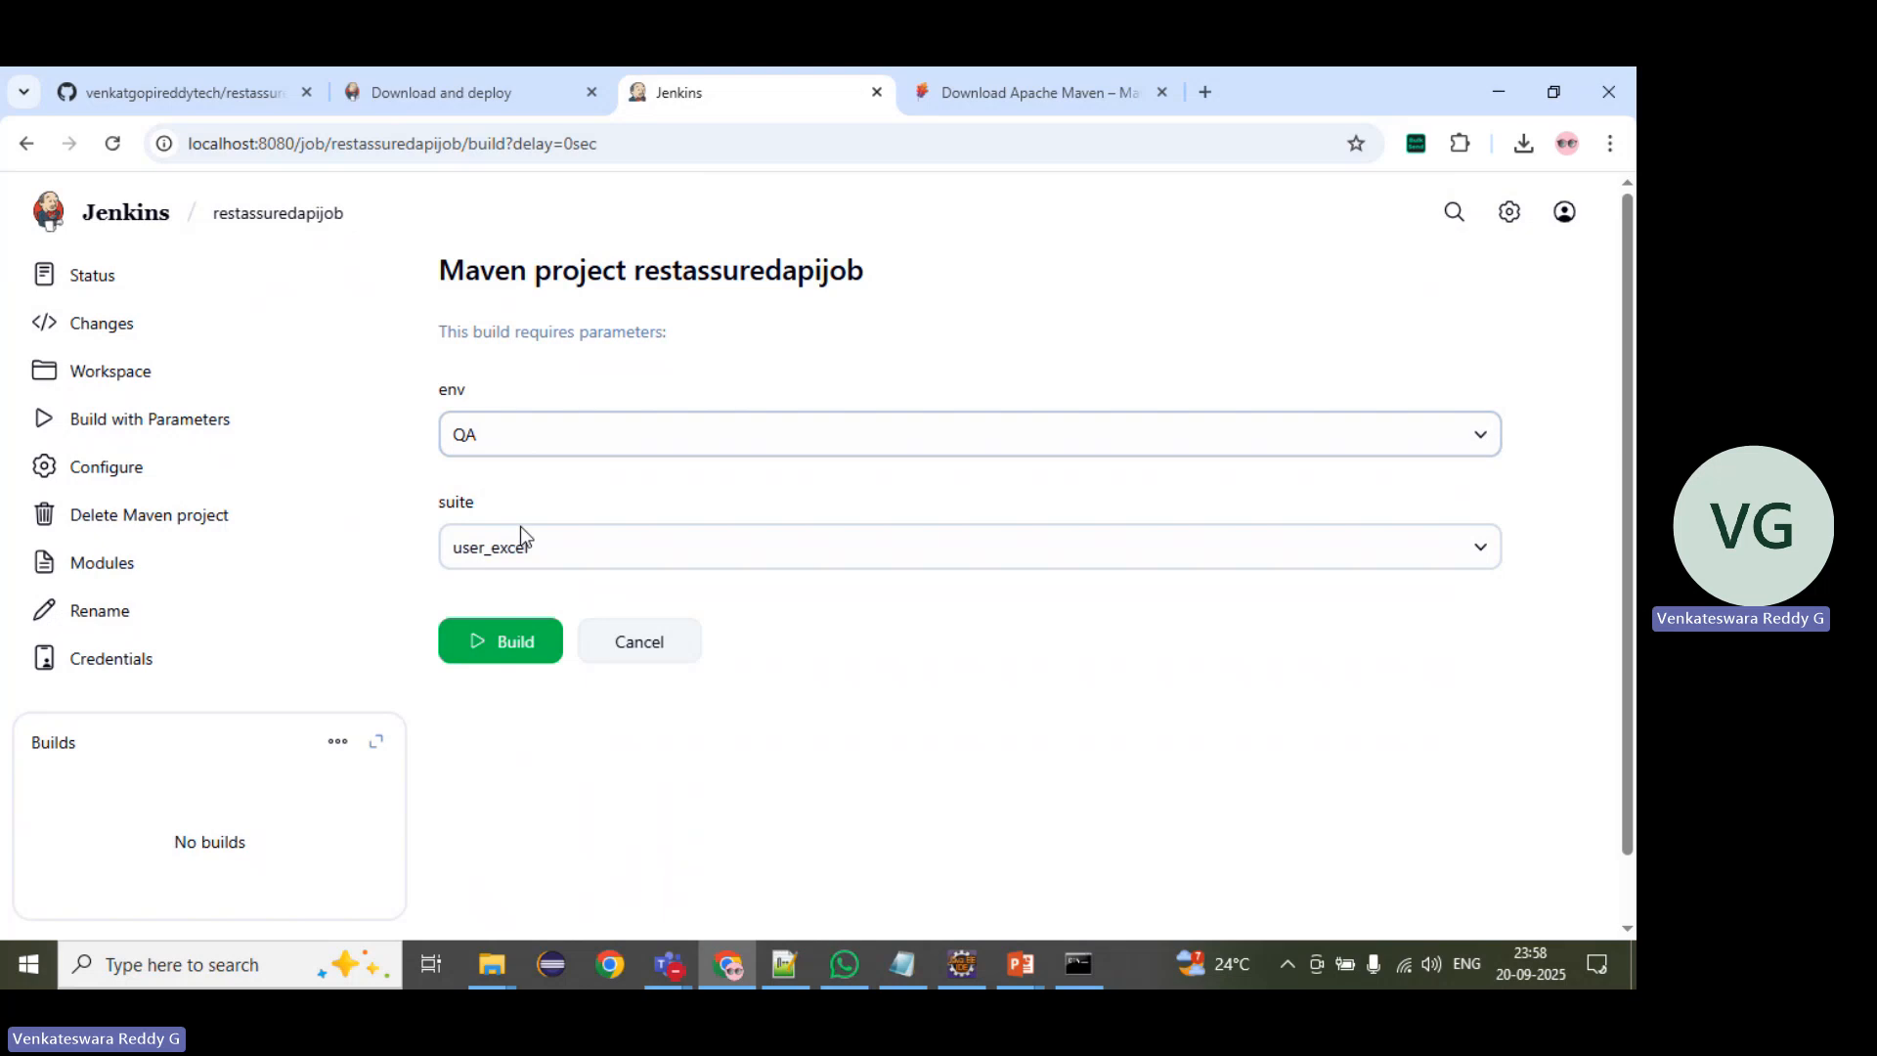
click(488, 648)
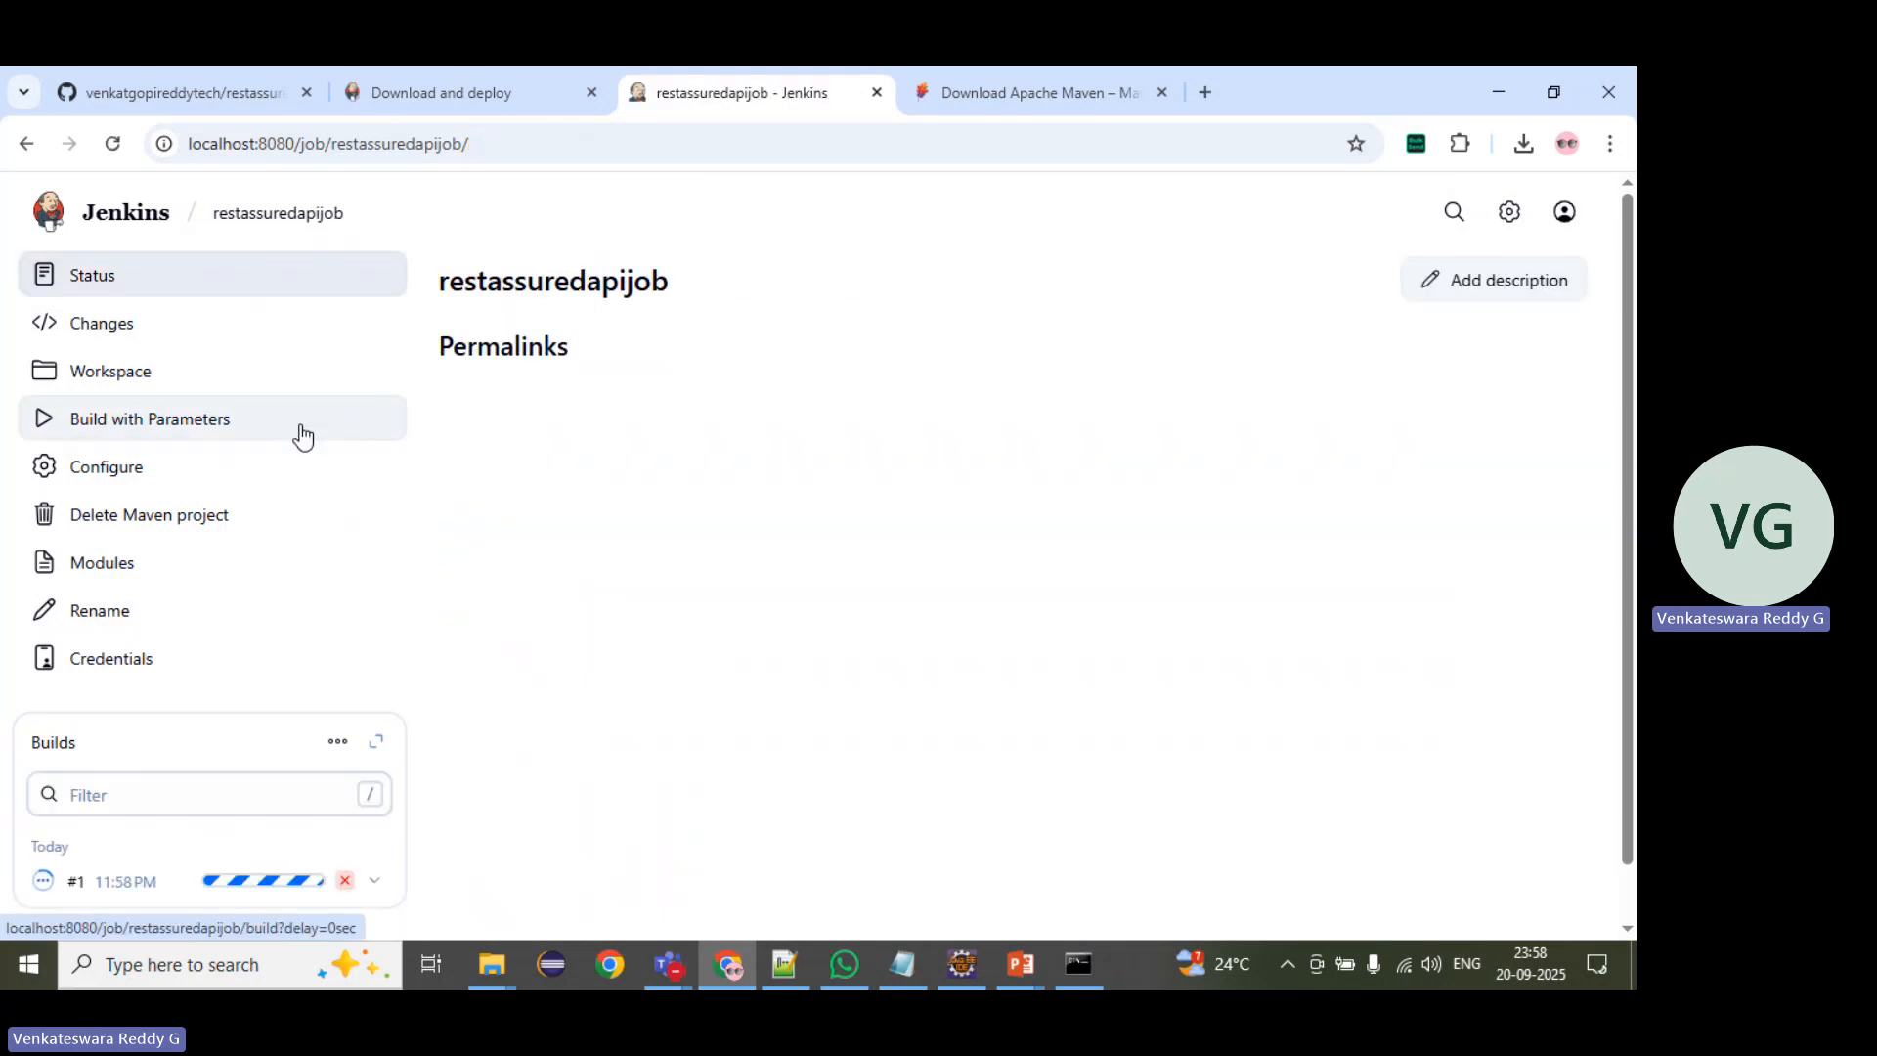
Step: Open the console output of running build #1 and examine the commit message of the checked-out revision
scroll(294, 586, down, 1)
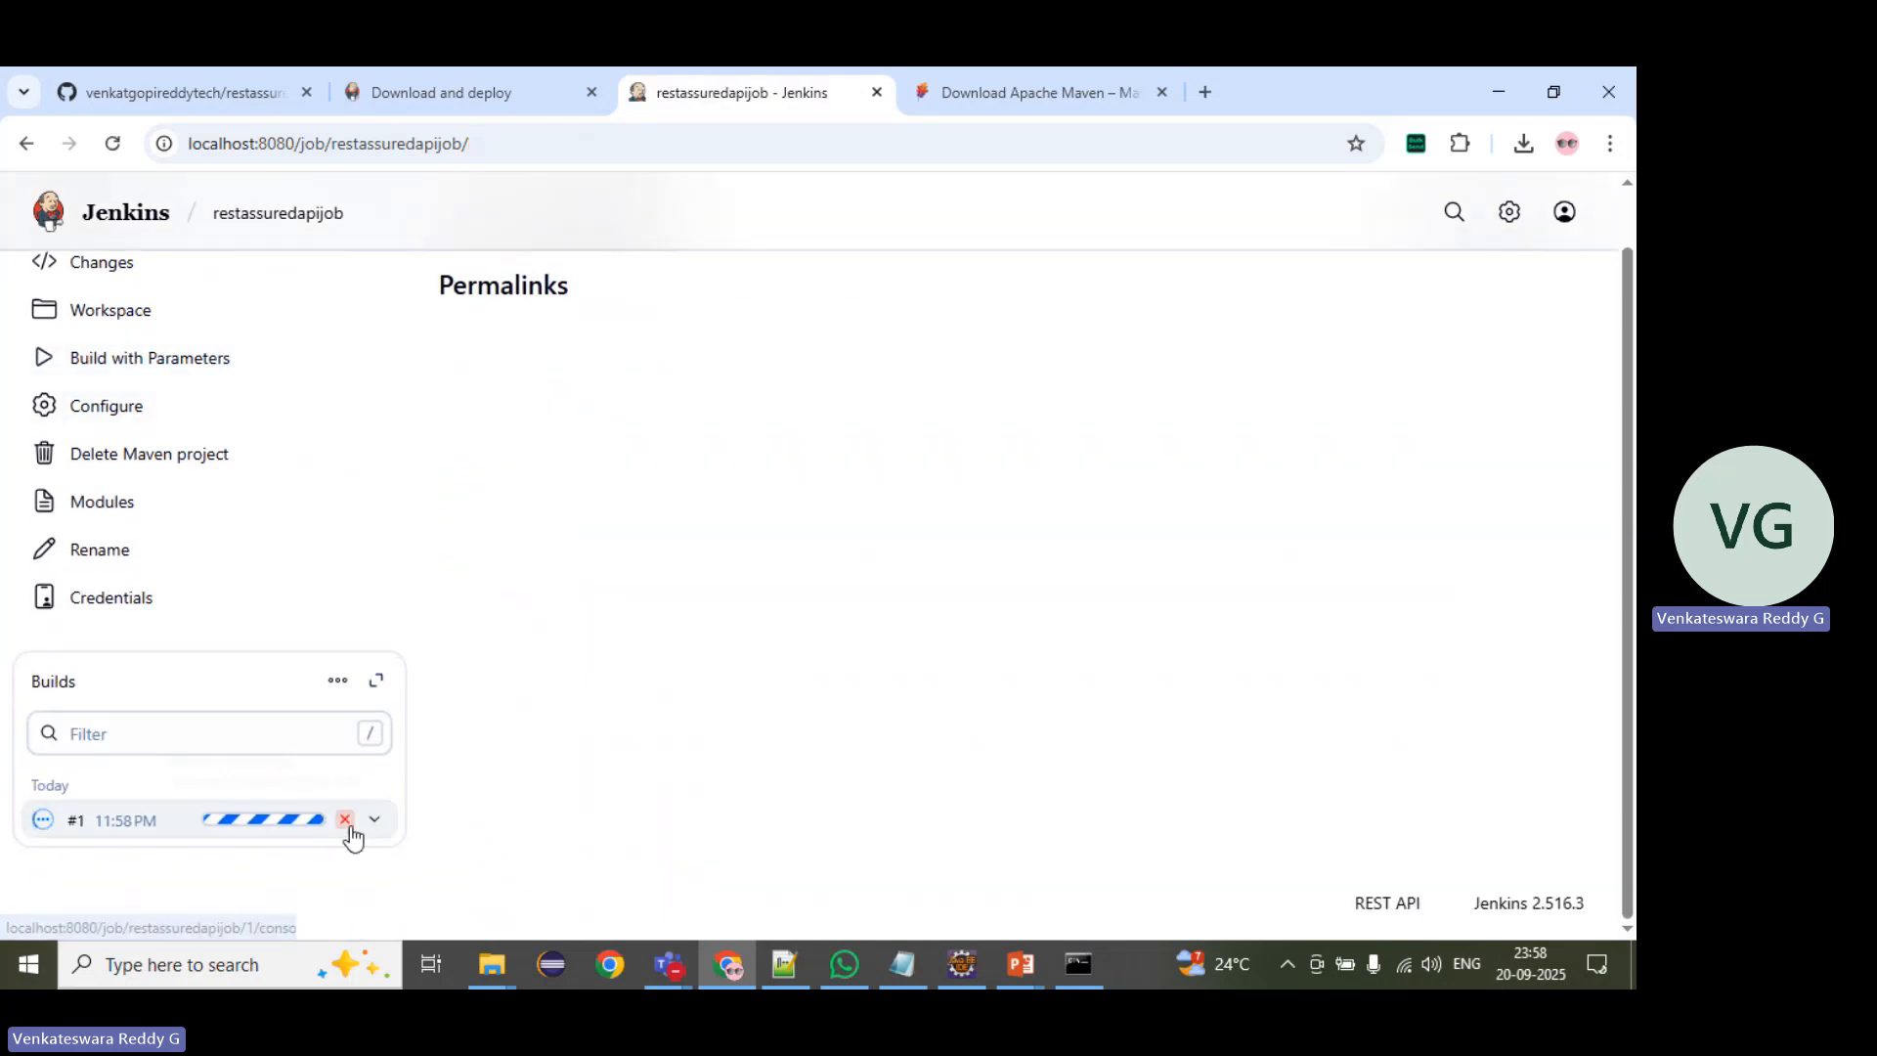
drag(418, 834, 71, 812)
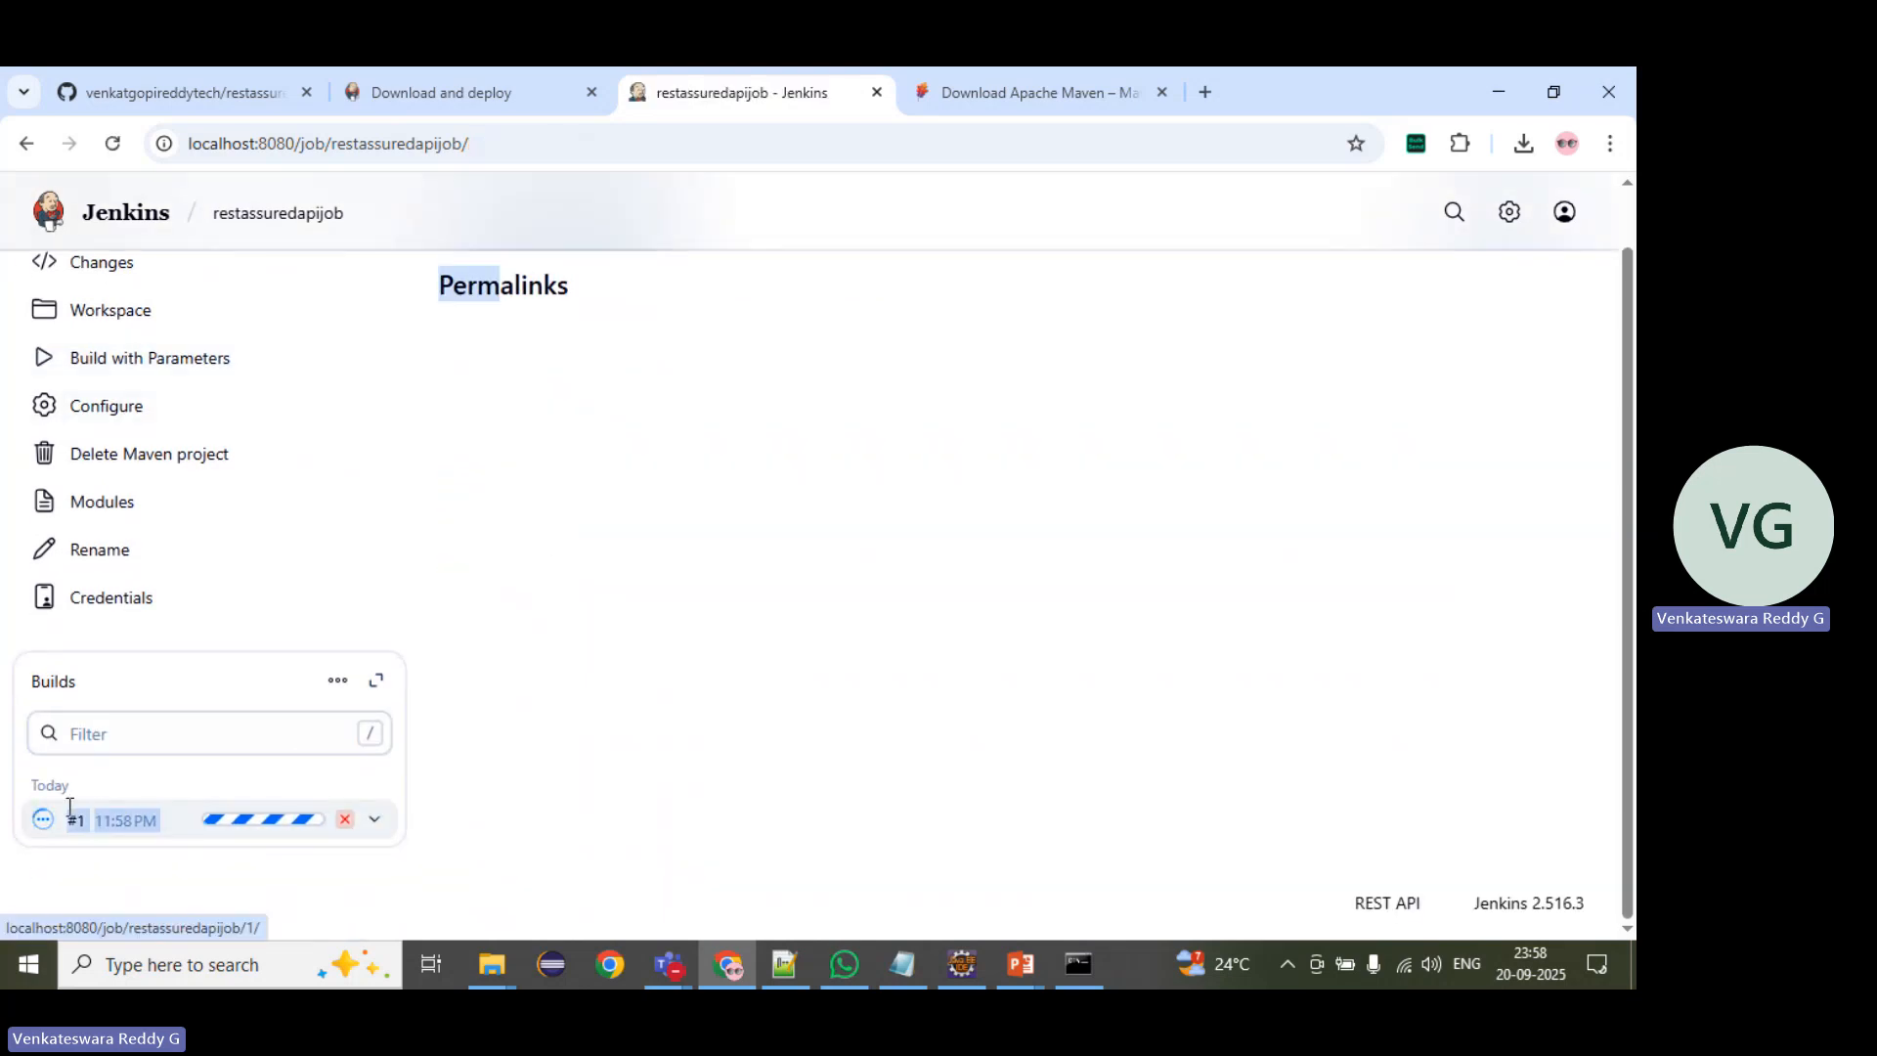
click(242, 829)
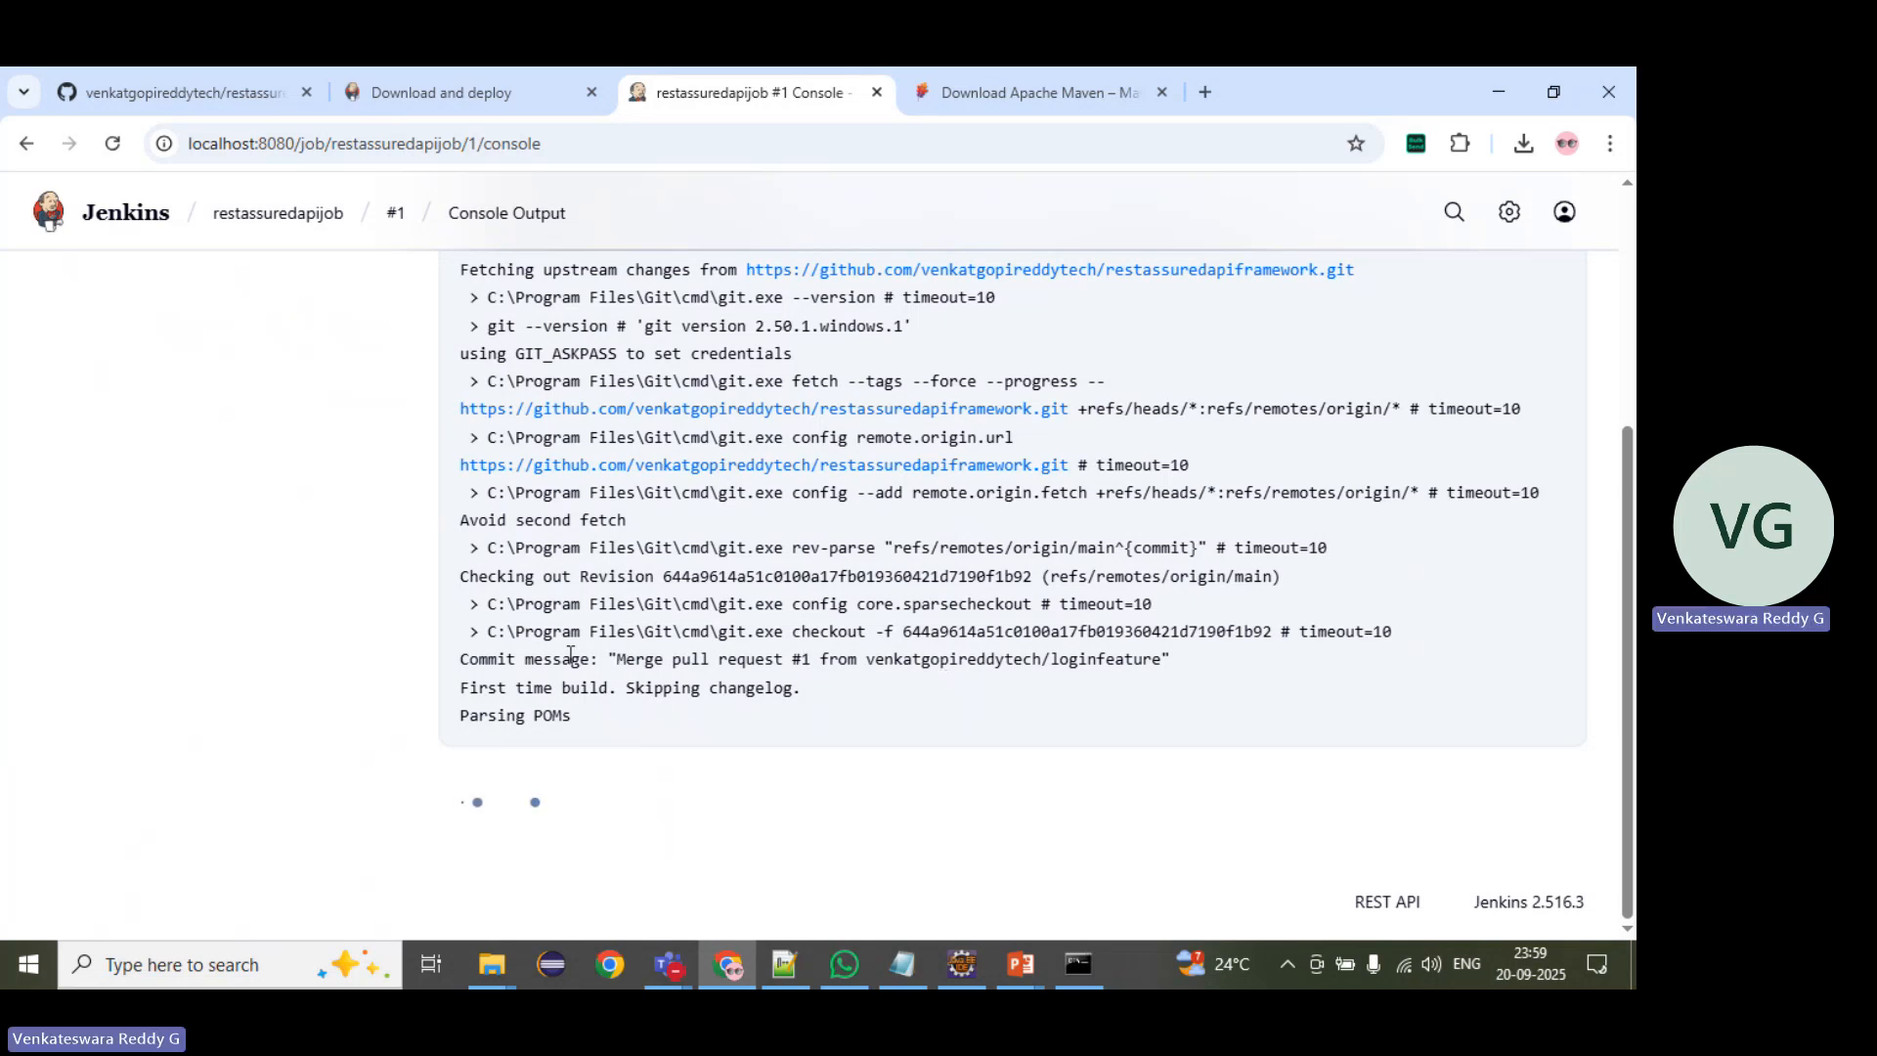
drag(570, 653, 1154, 651)
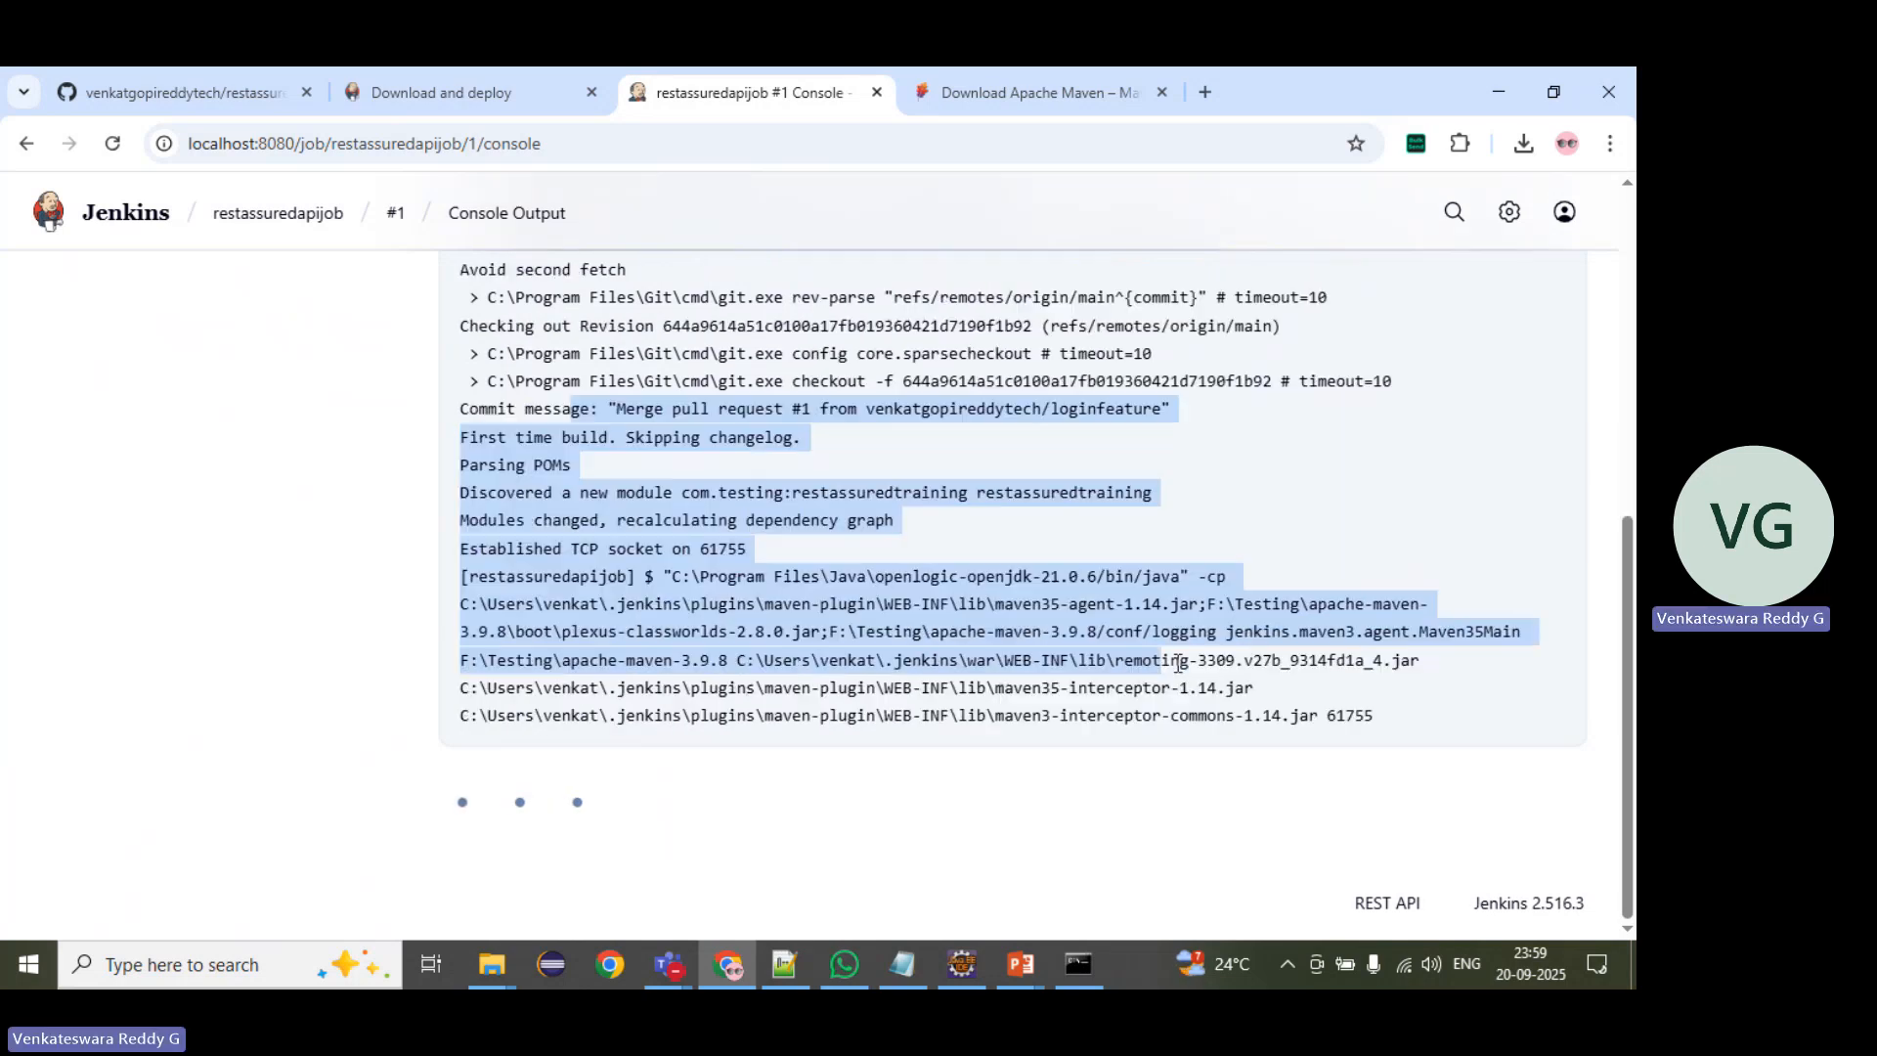
click(1050, 517)
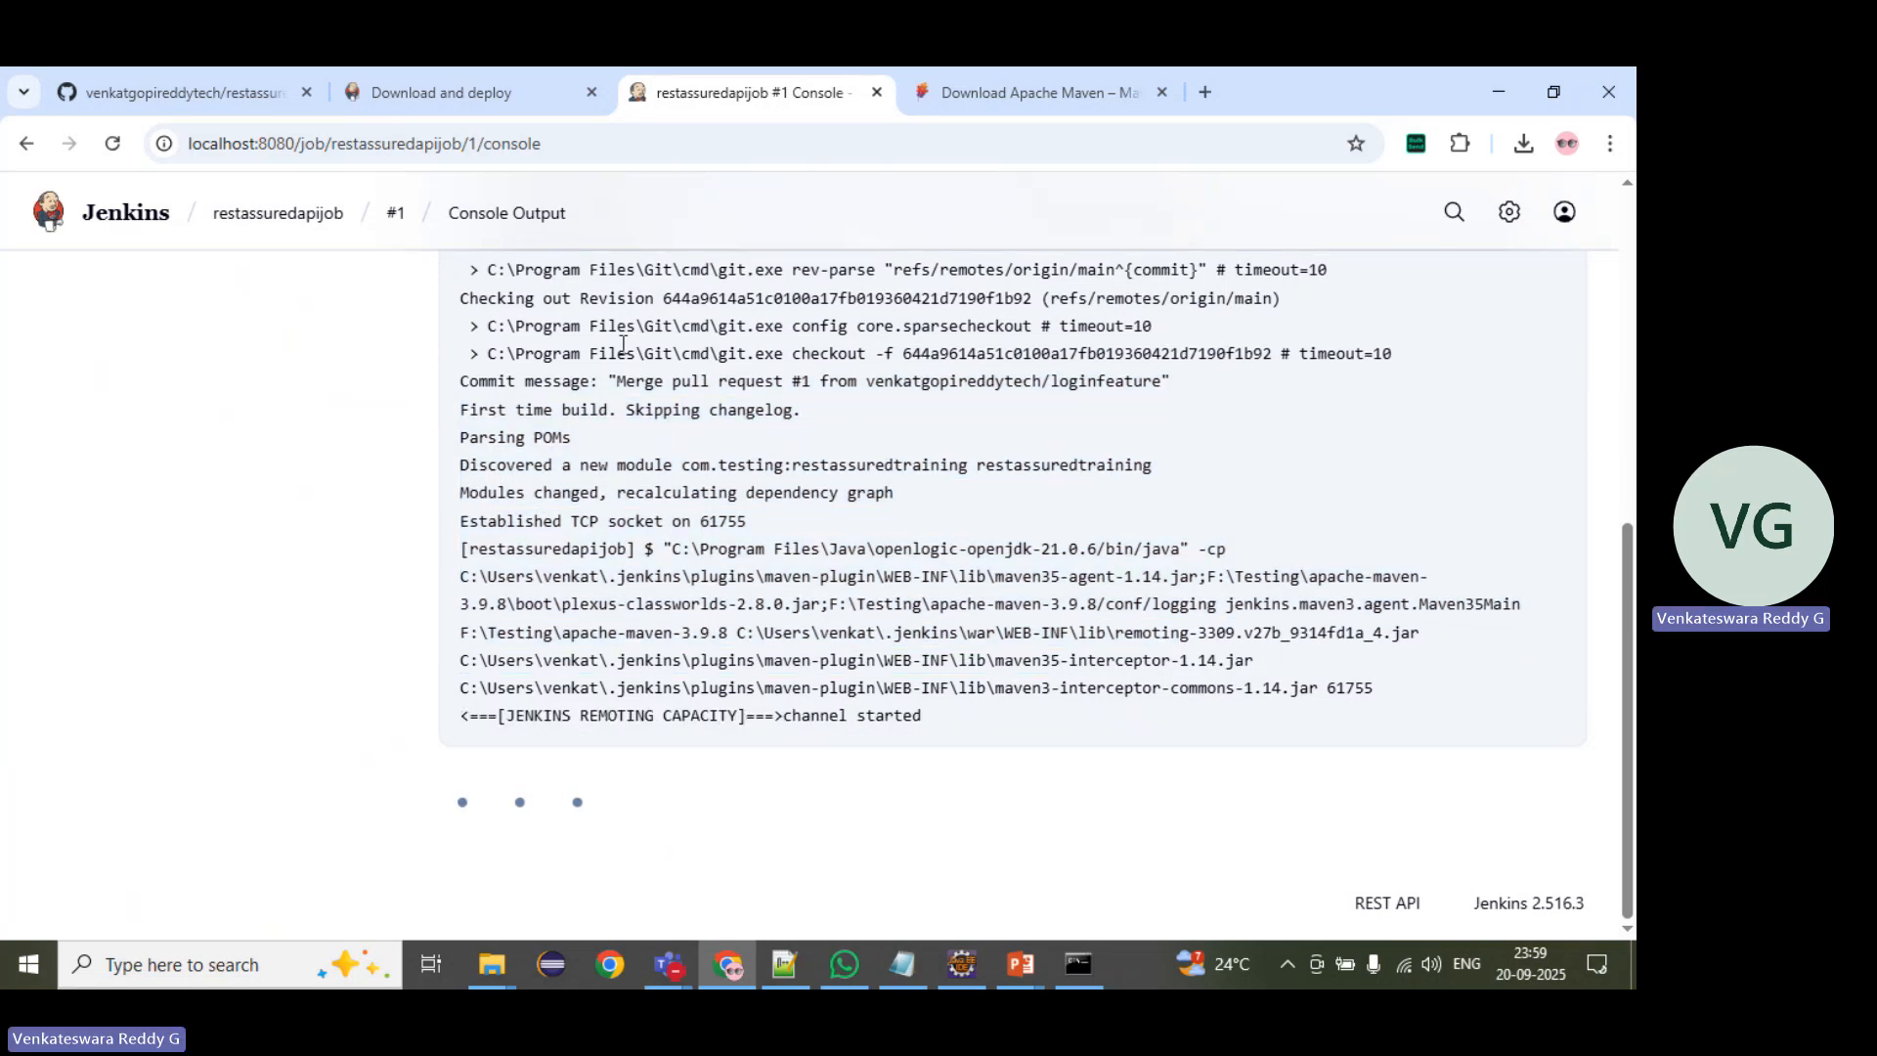
drag(503, 381, 1190, 389)
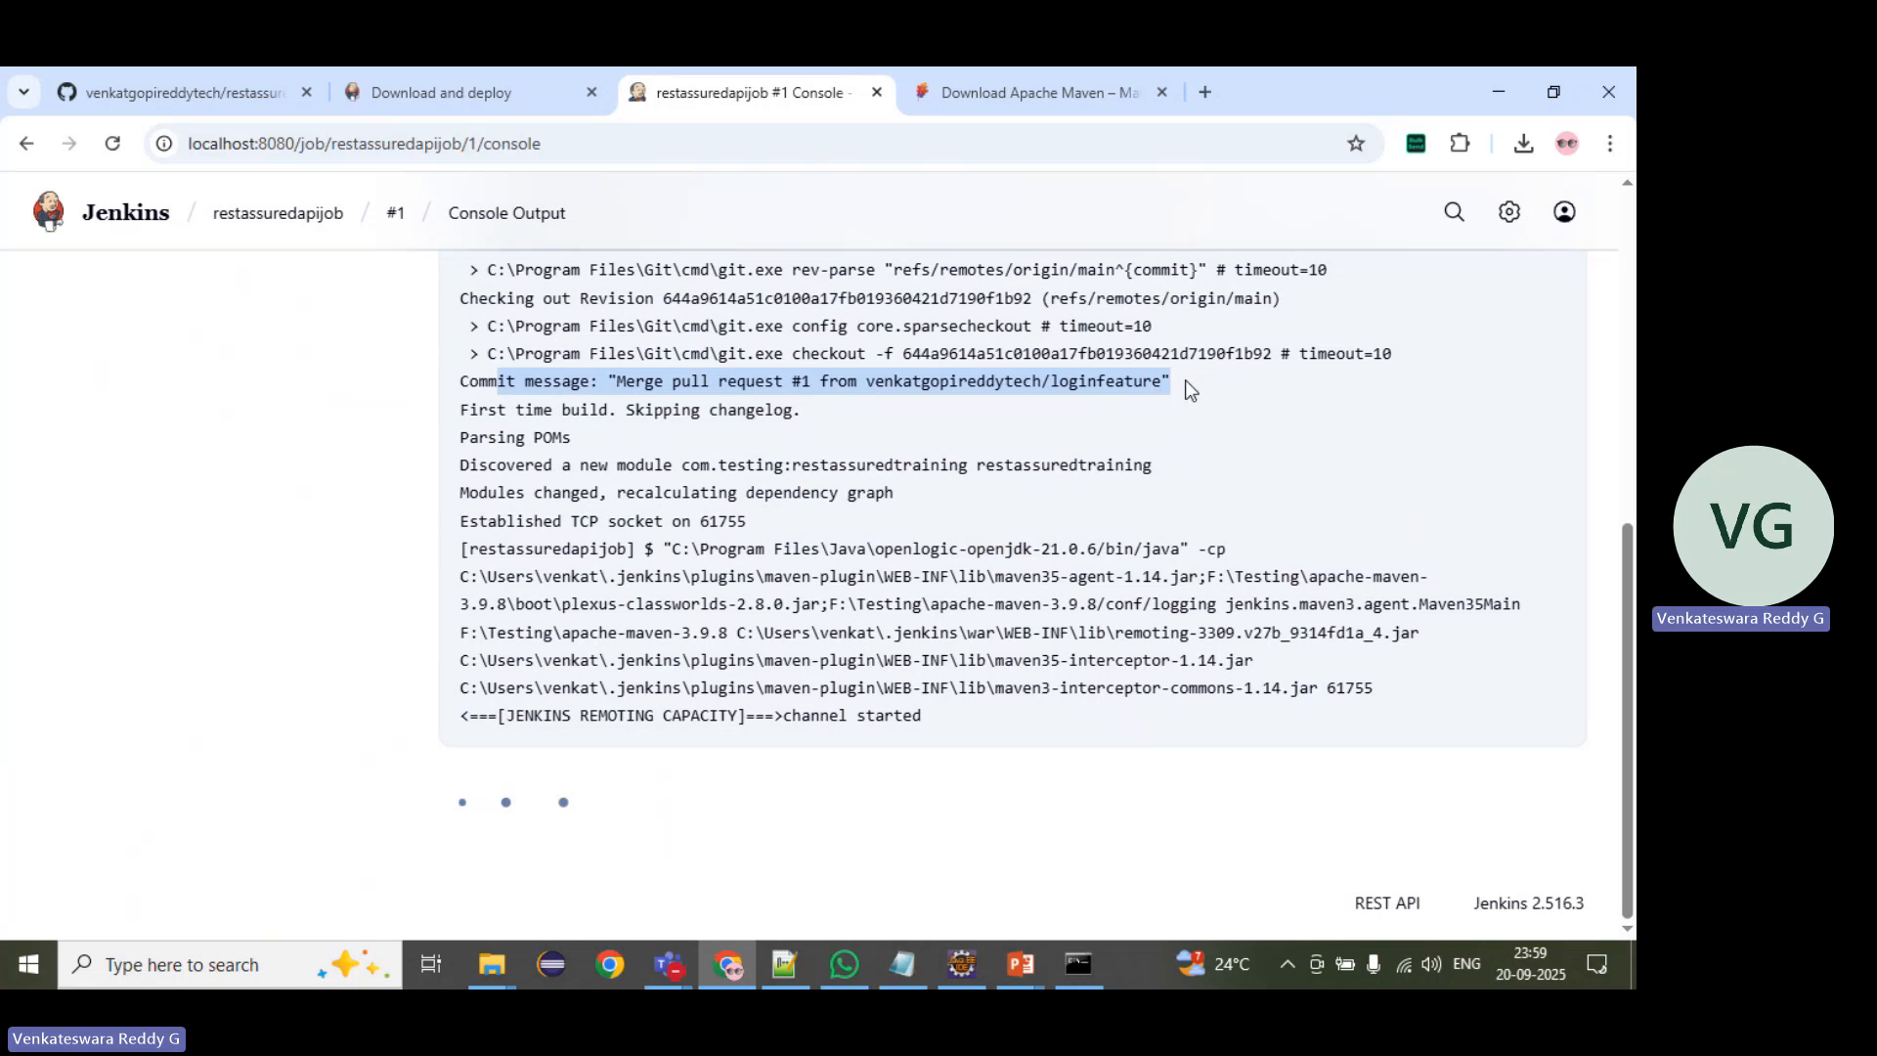
click(513, 360)
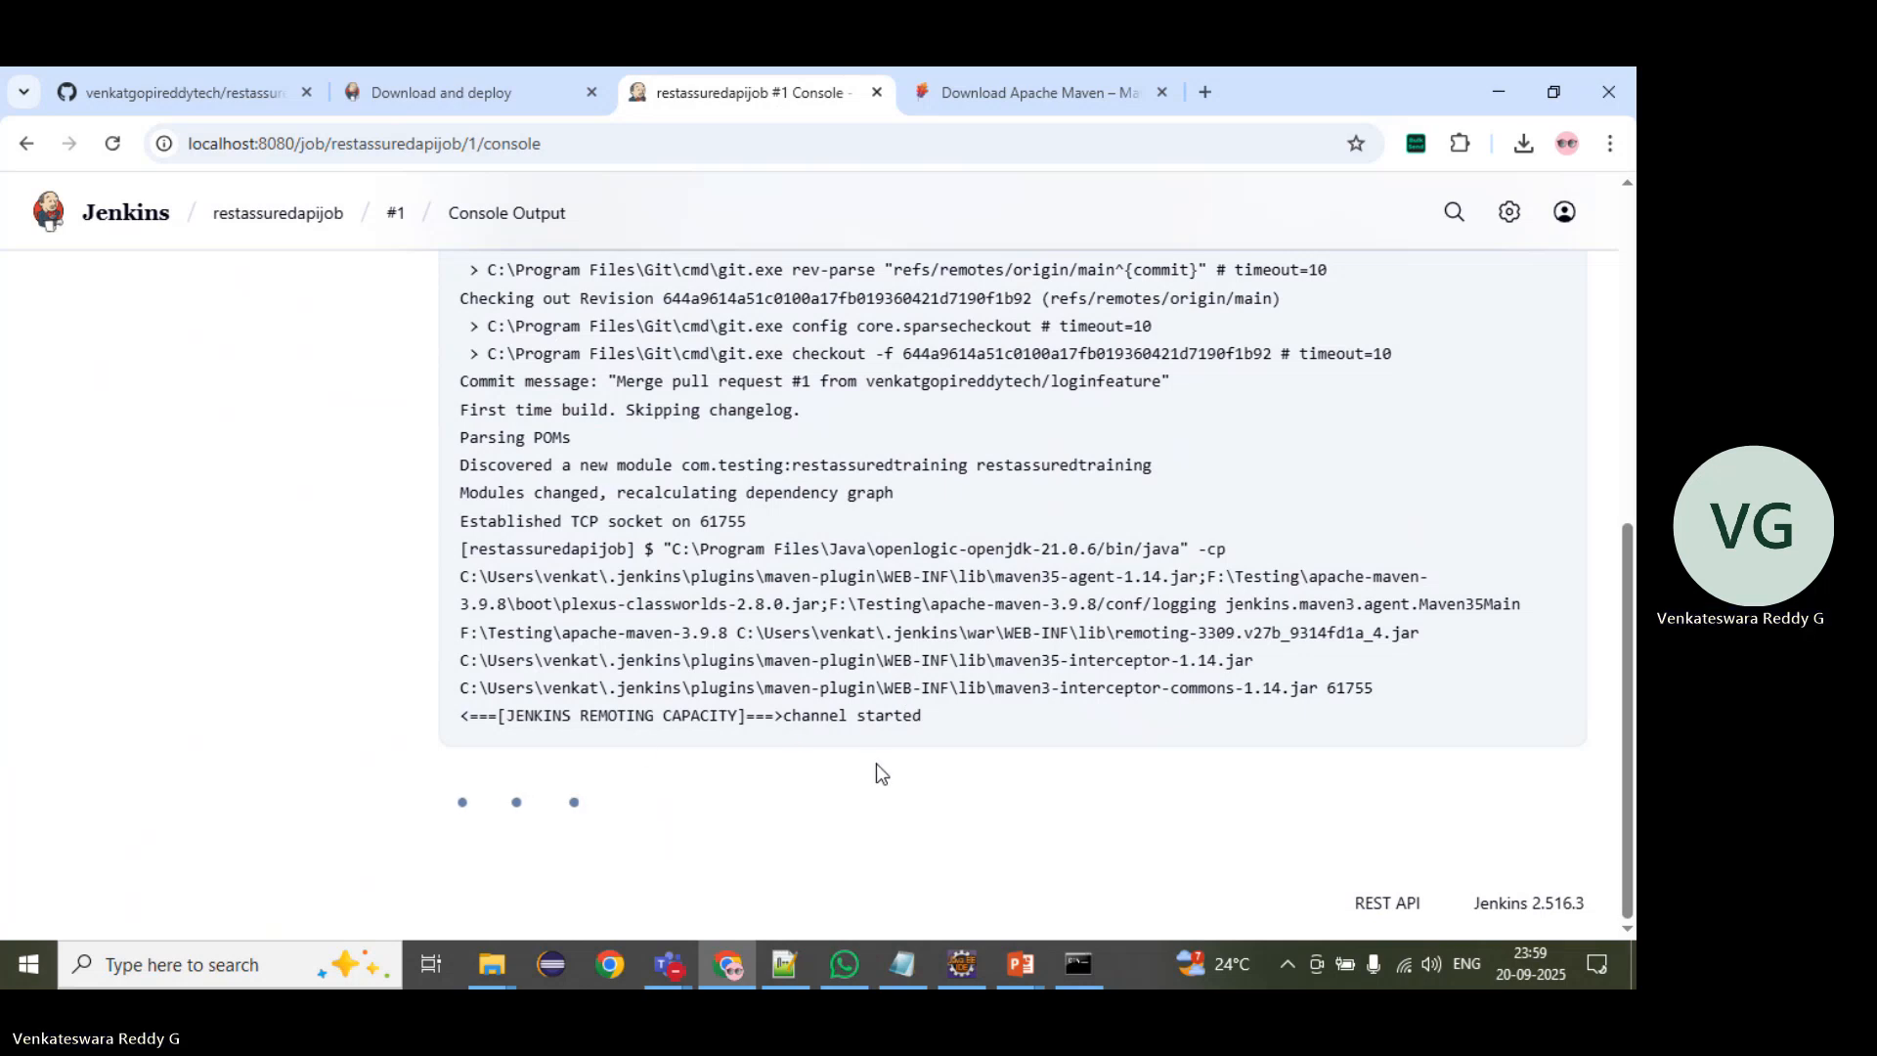
Step: Clear the text selection in the Command Prompt running jenkins.war, and examine the executed Maven command back in the build's console output
mouse_move(1079, 964)
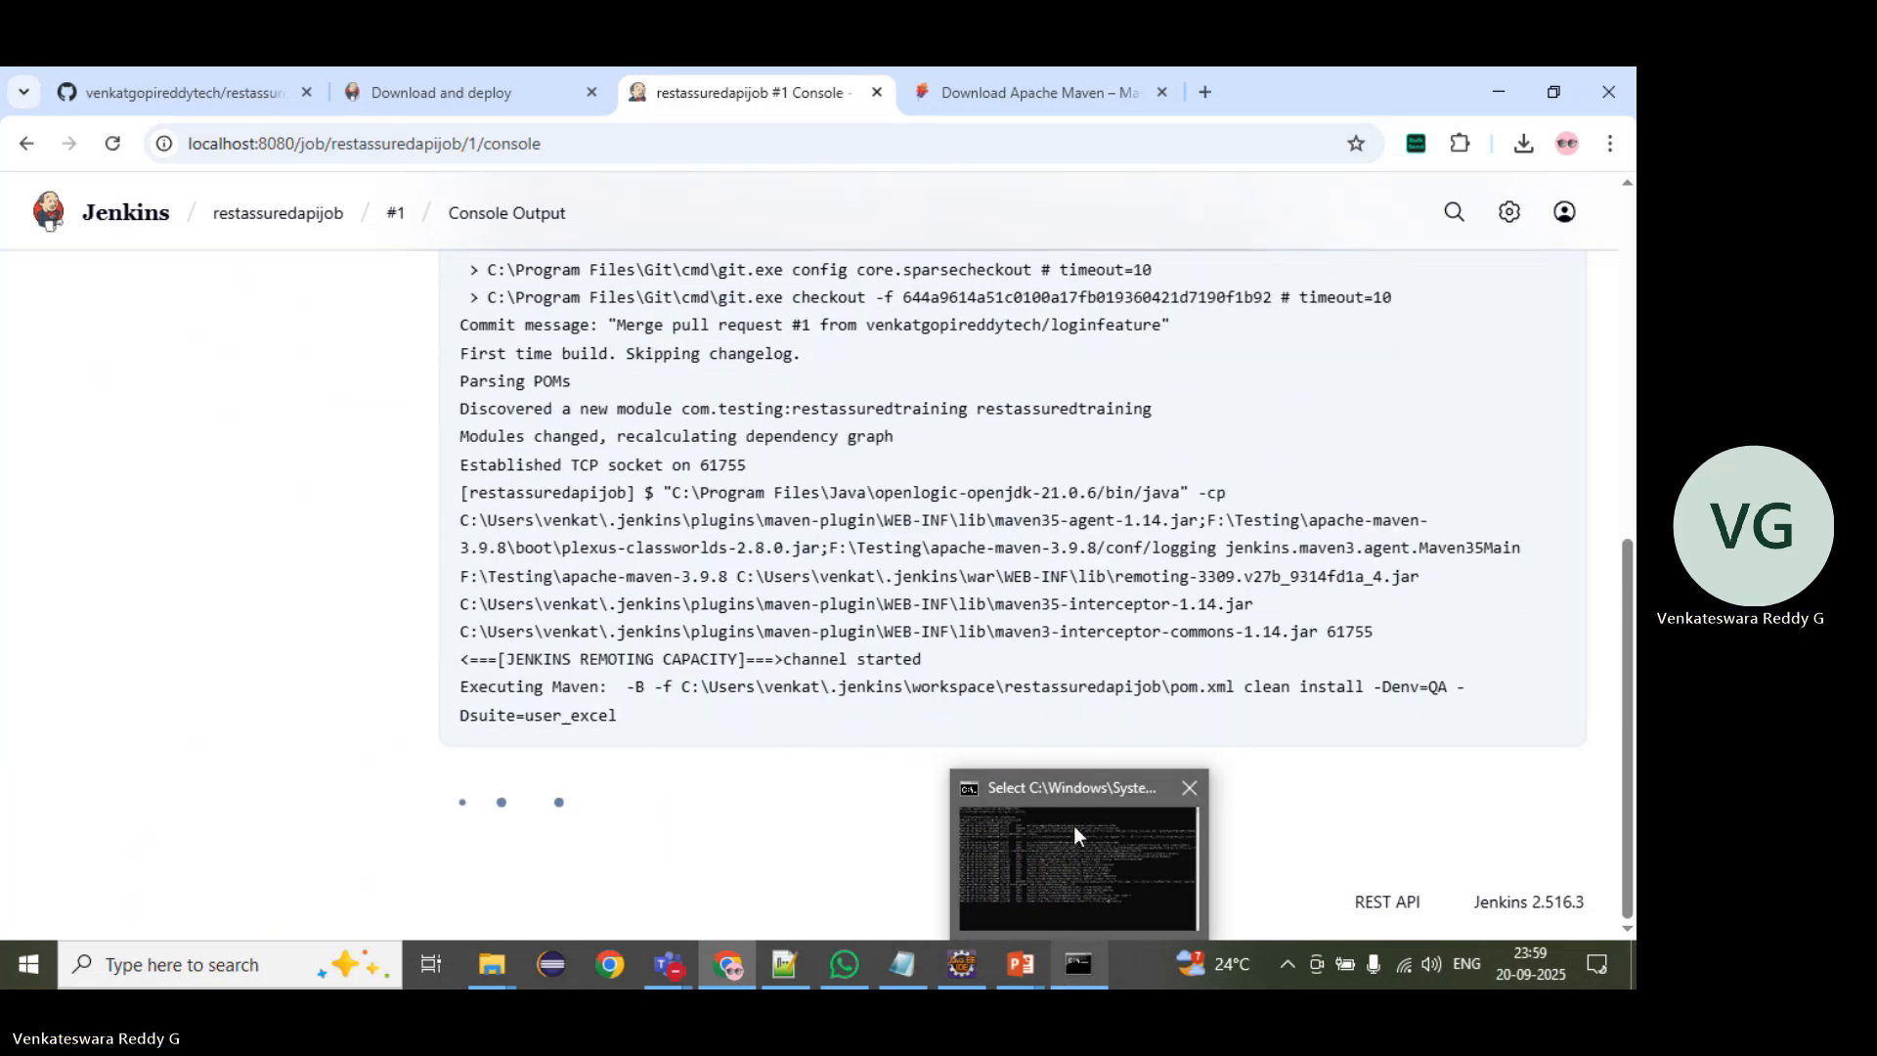
click(1083, 794)
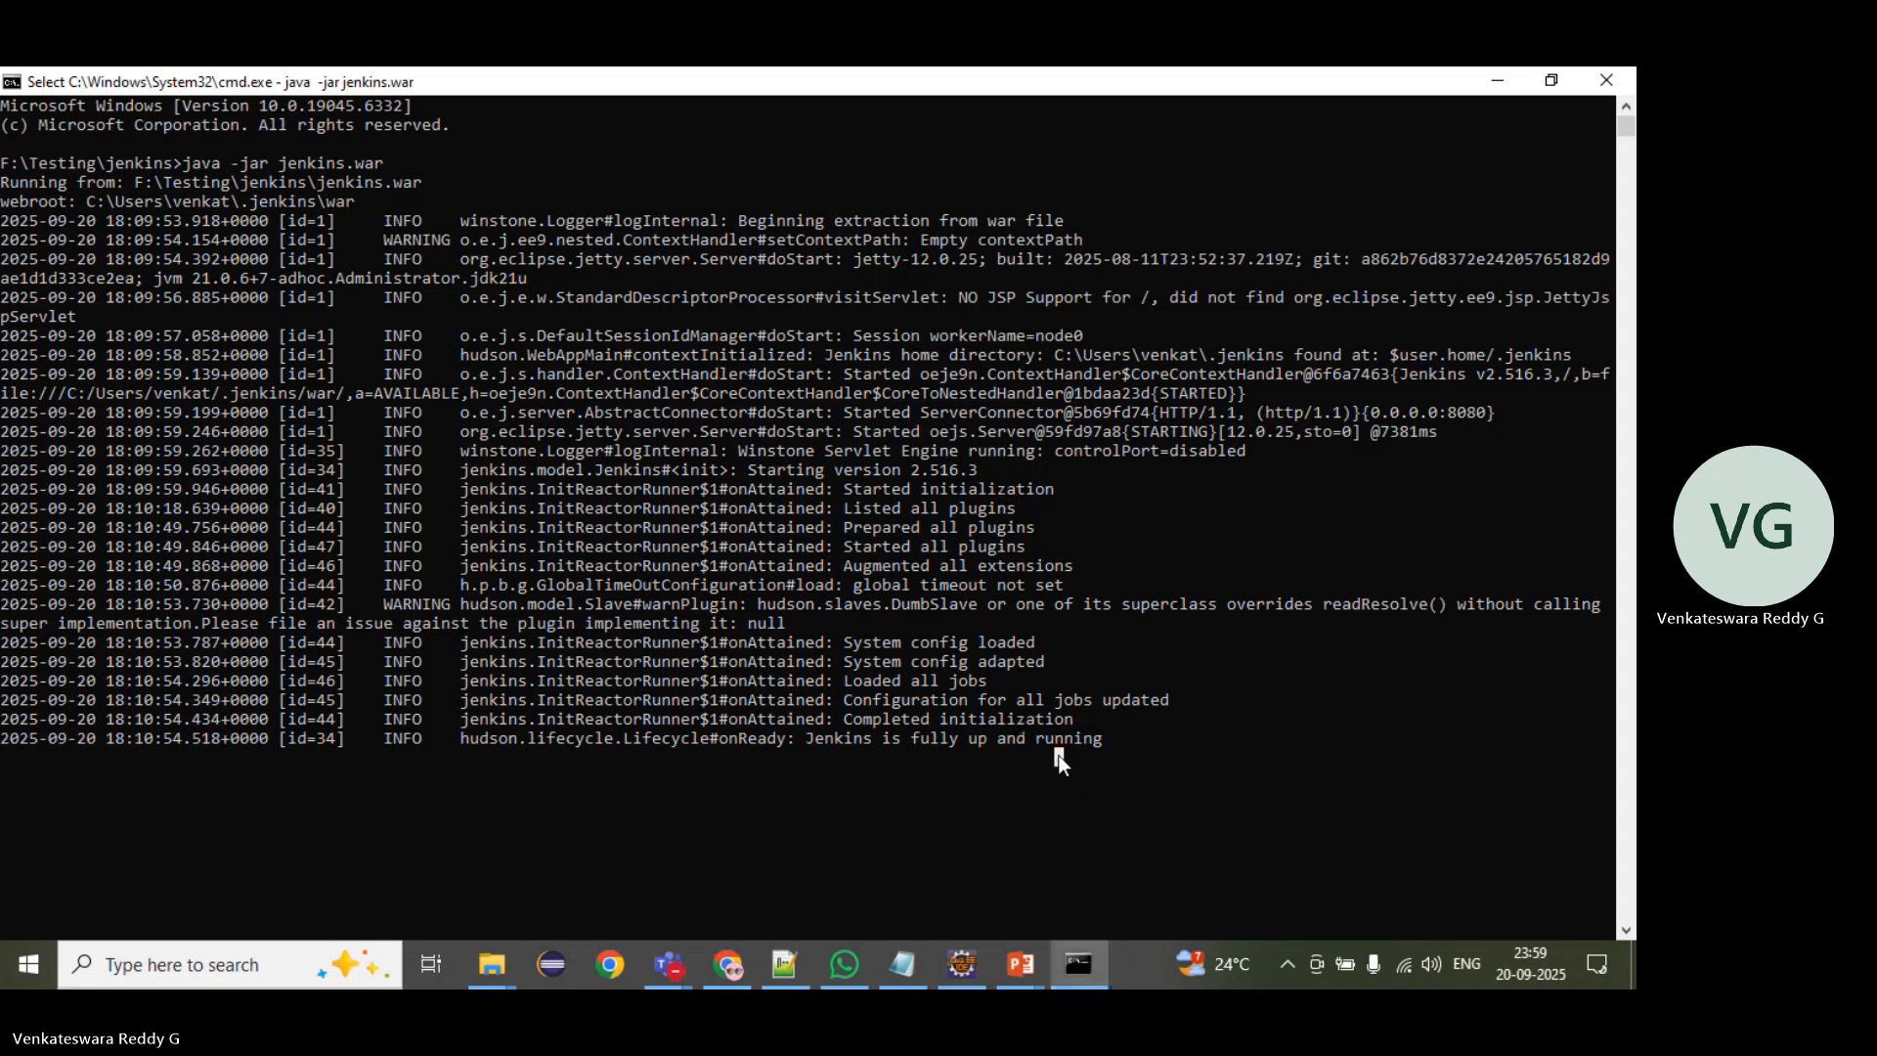
key(Escape)
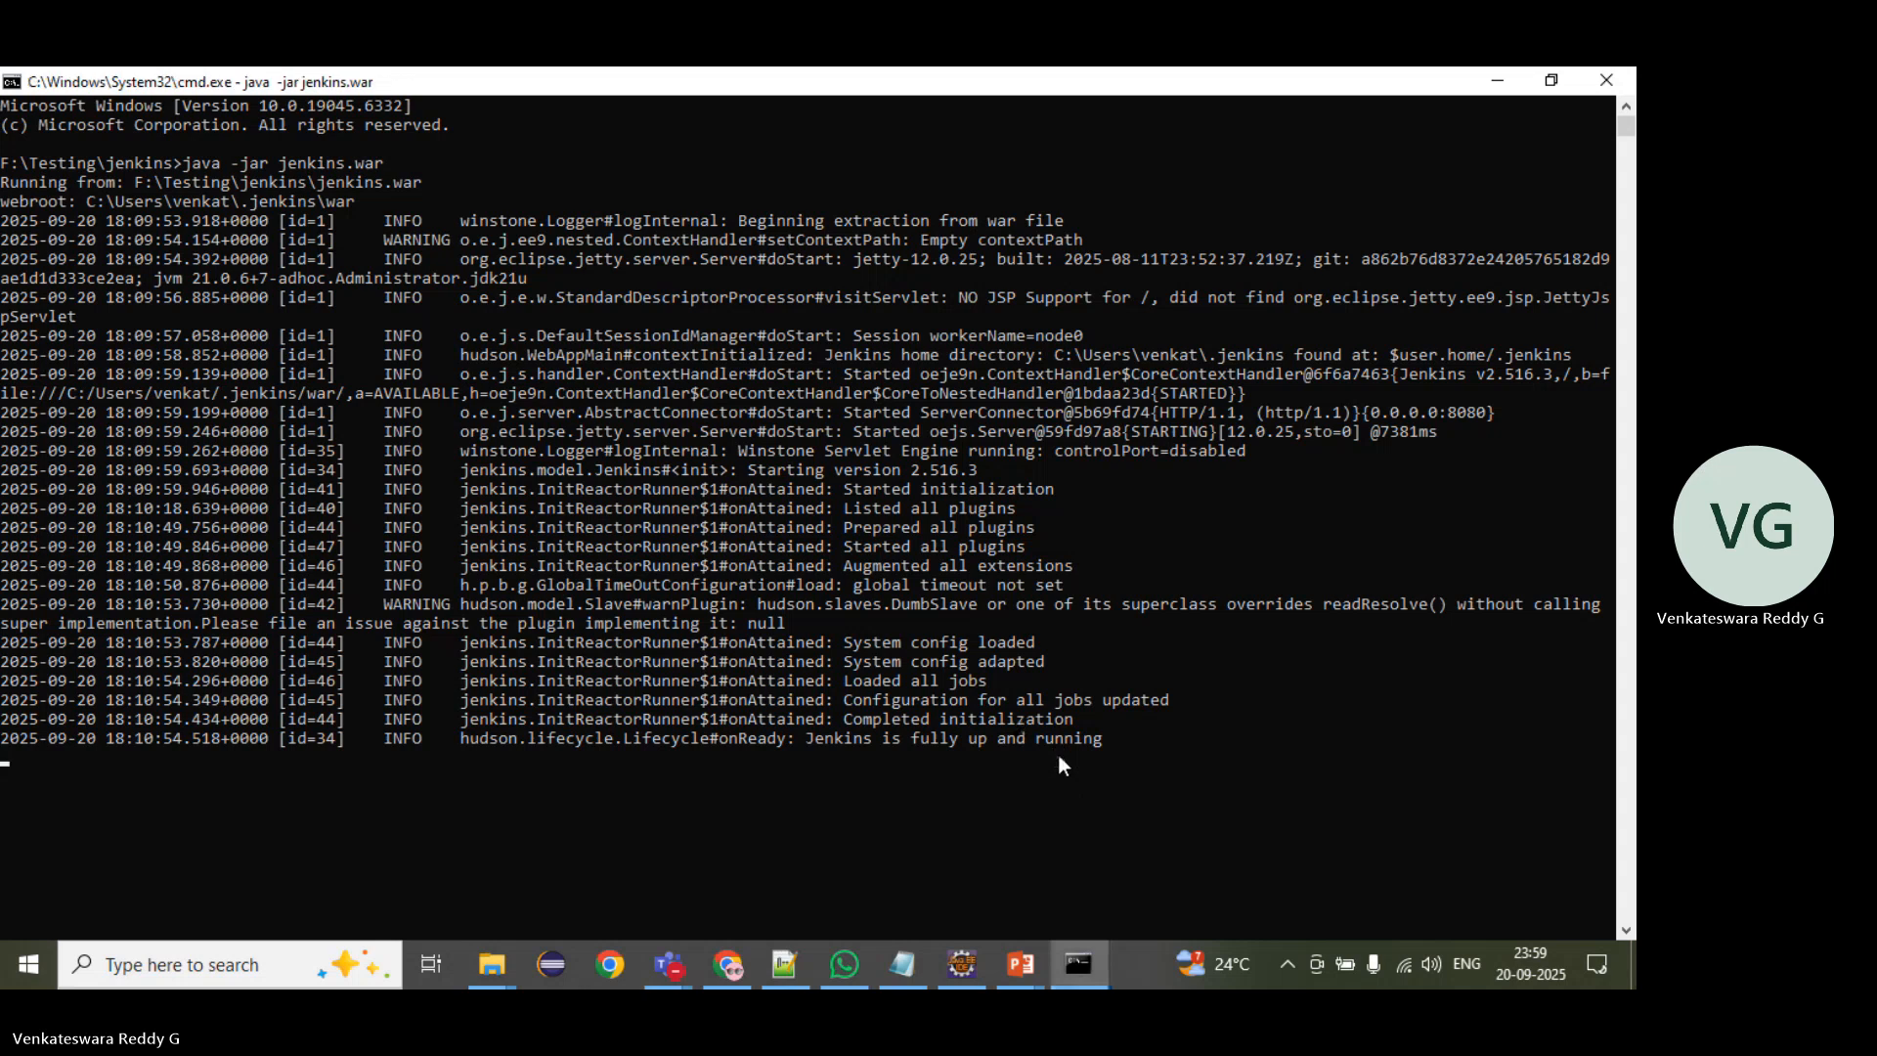
click(1492, 80)
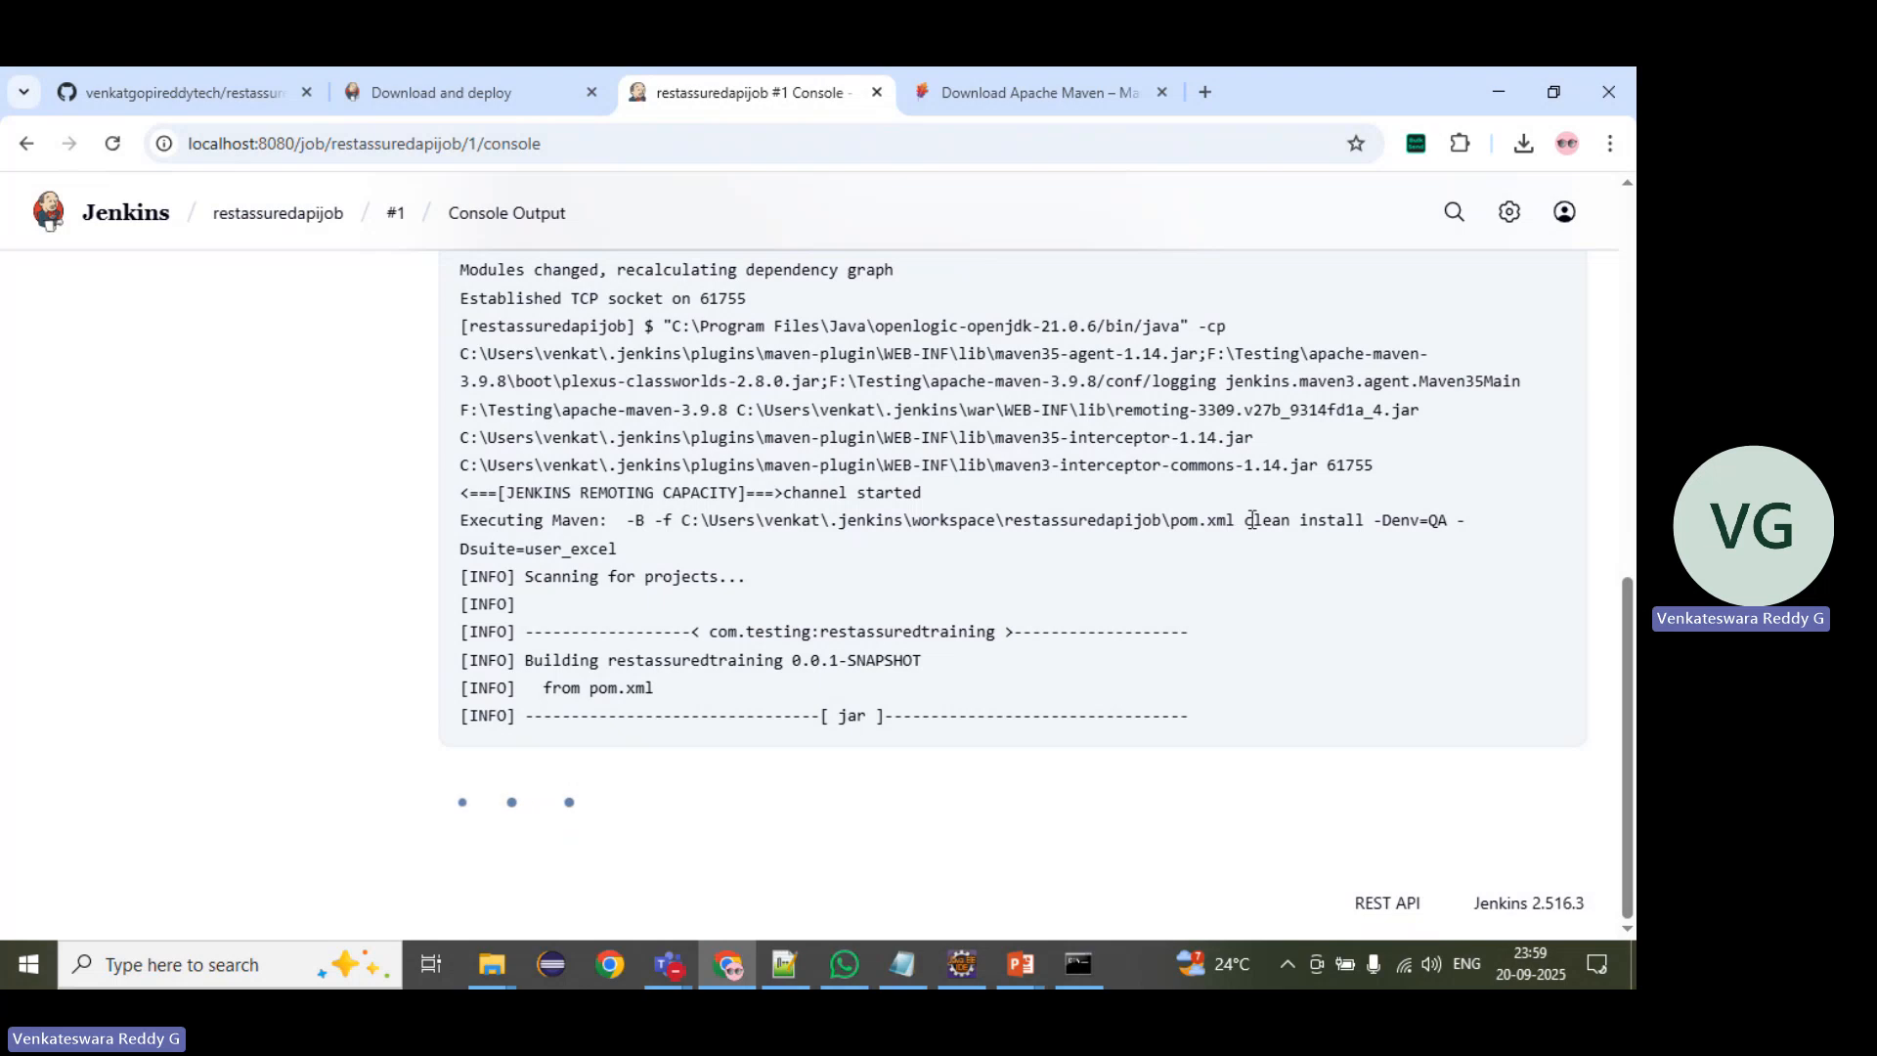
drag(1244, 520, 764, 331)
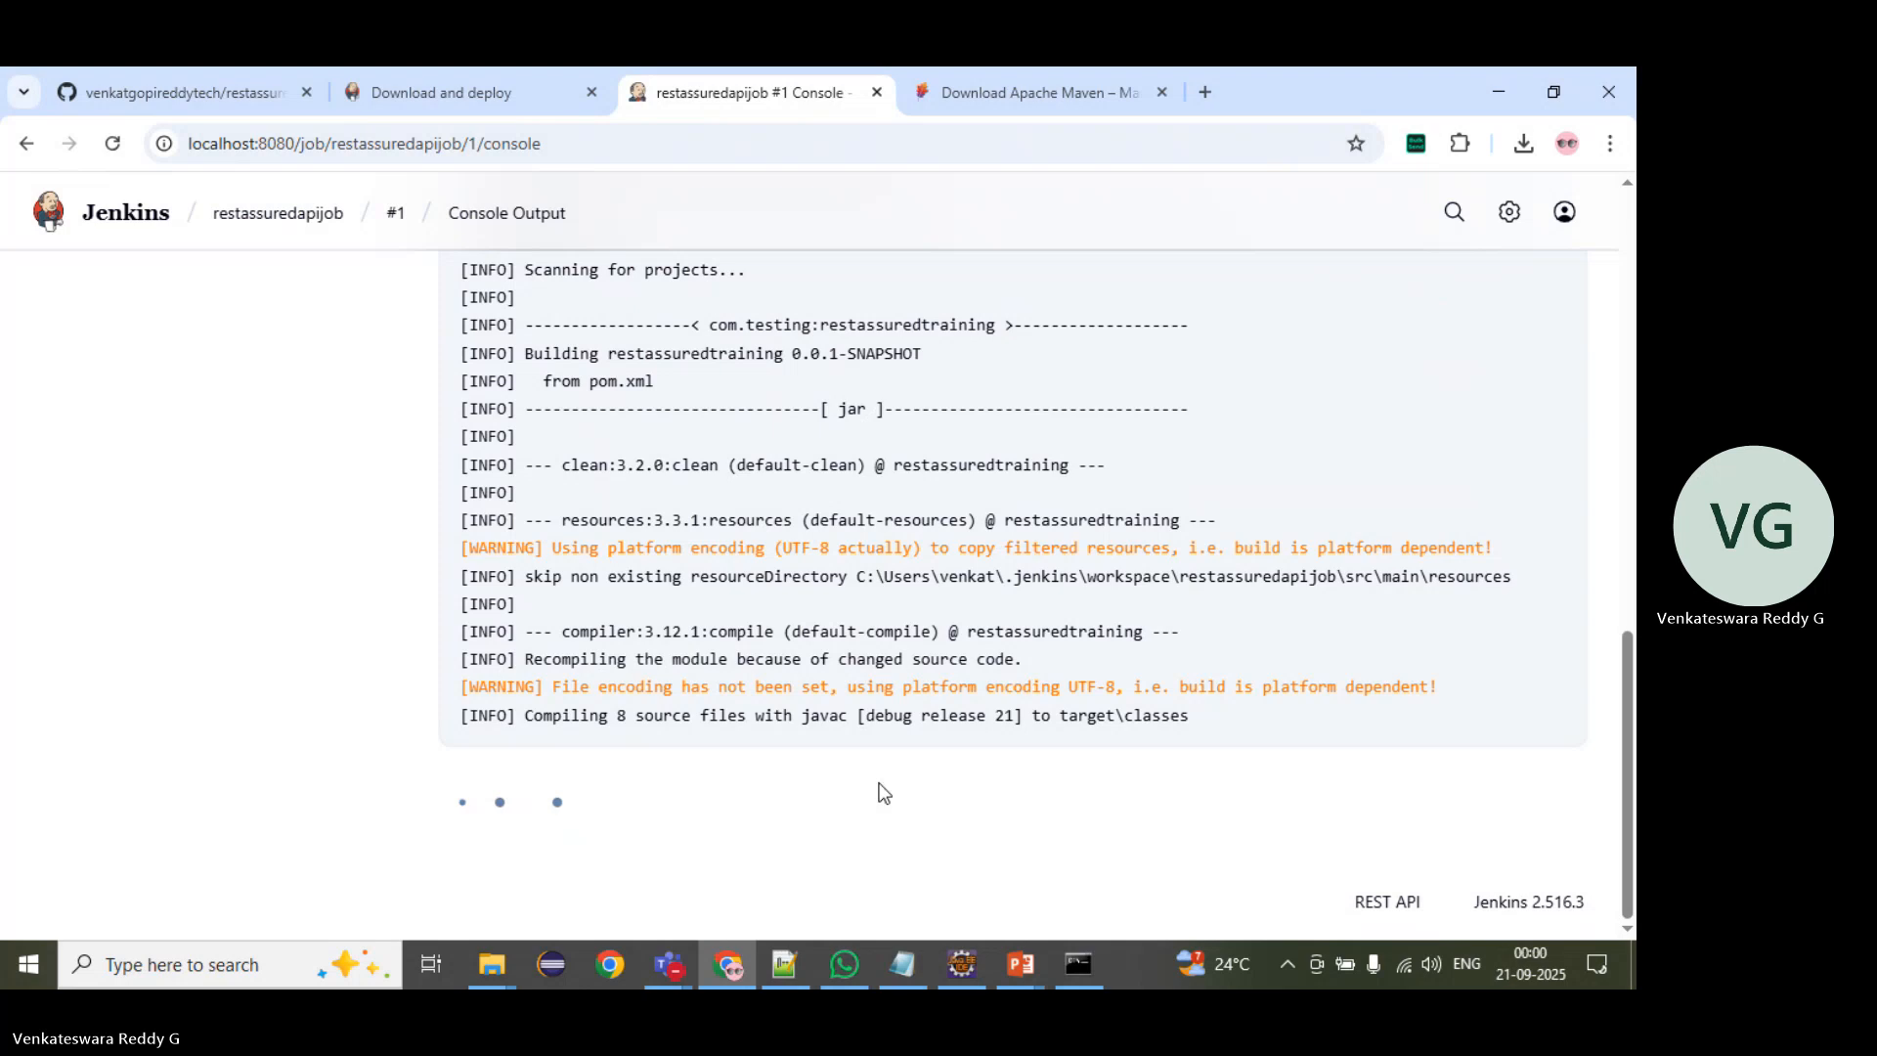
Step: Switch to the Jenkins_Installation_Guide slide show in PowerPoint and advance to the Git Configuration slide
mouse_move(1021, 964)
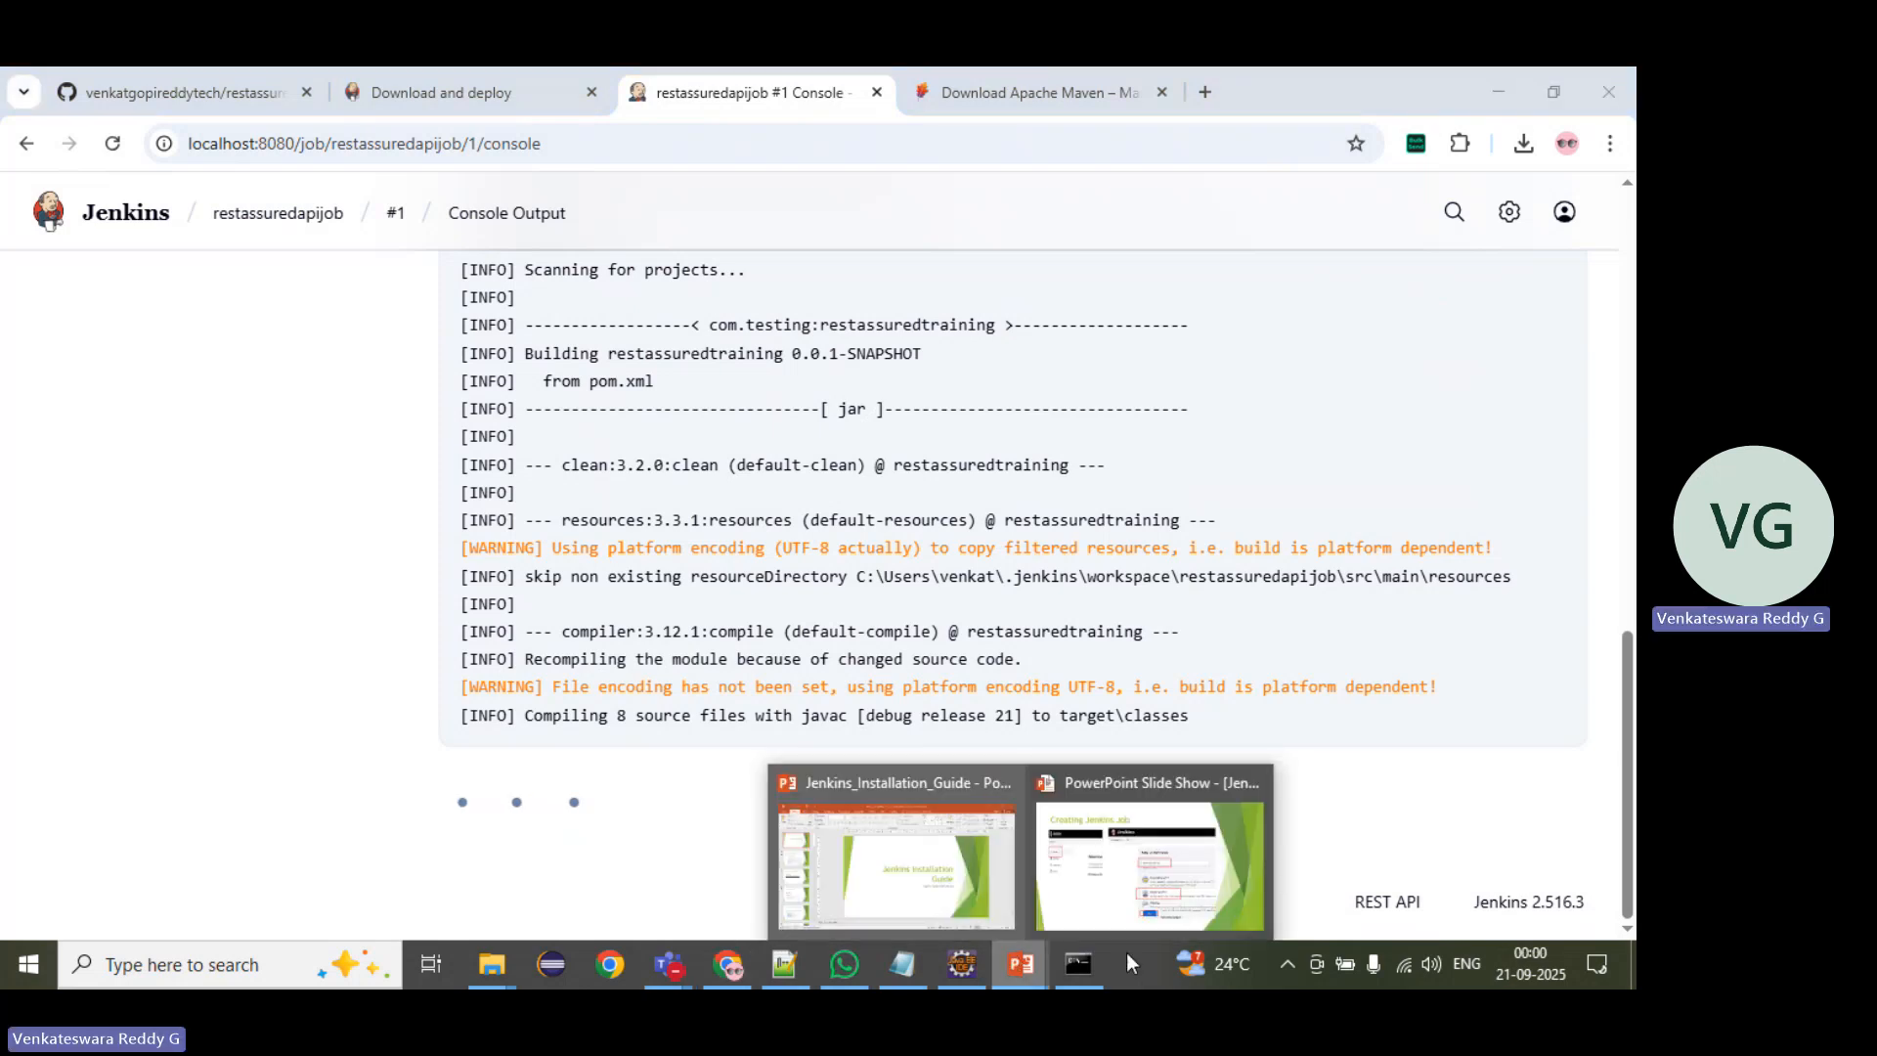
click(1171, 919)
click(709, 701)
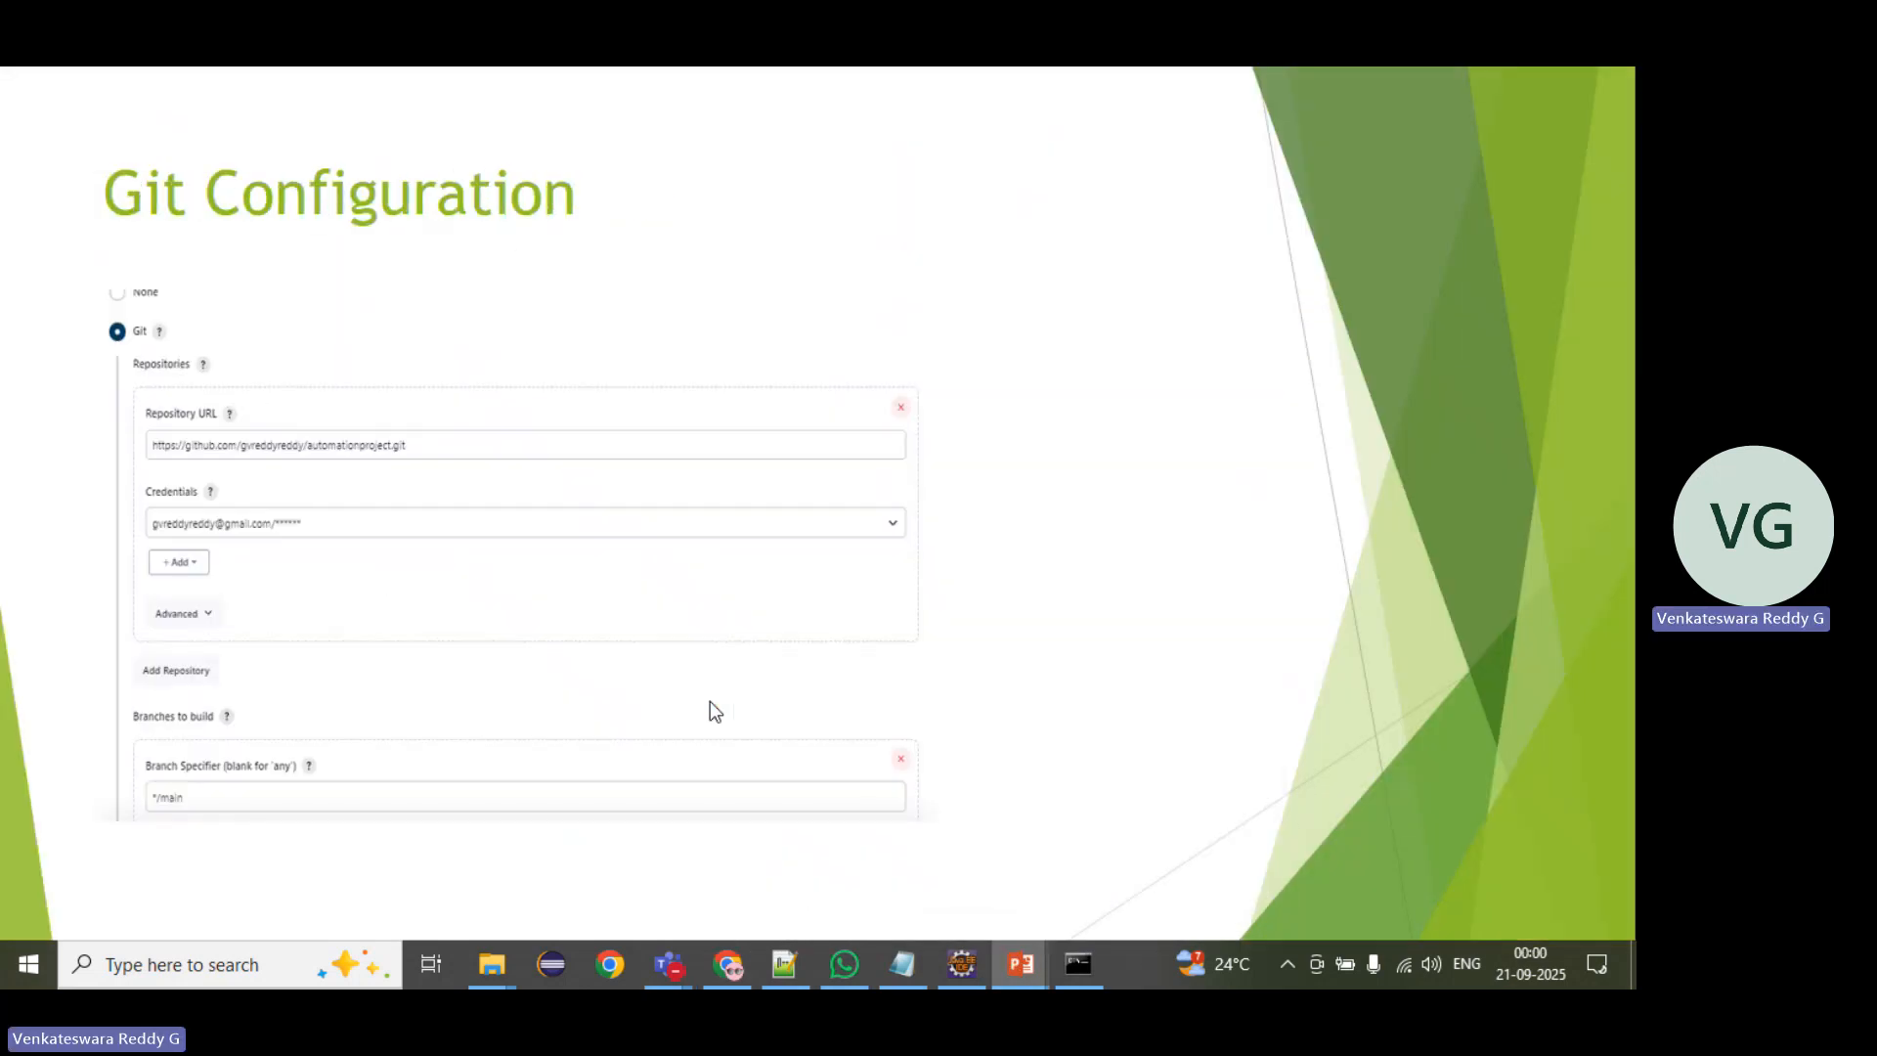
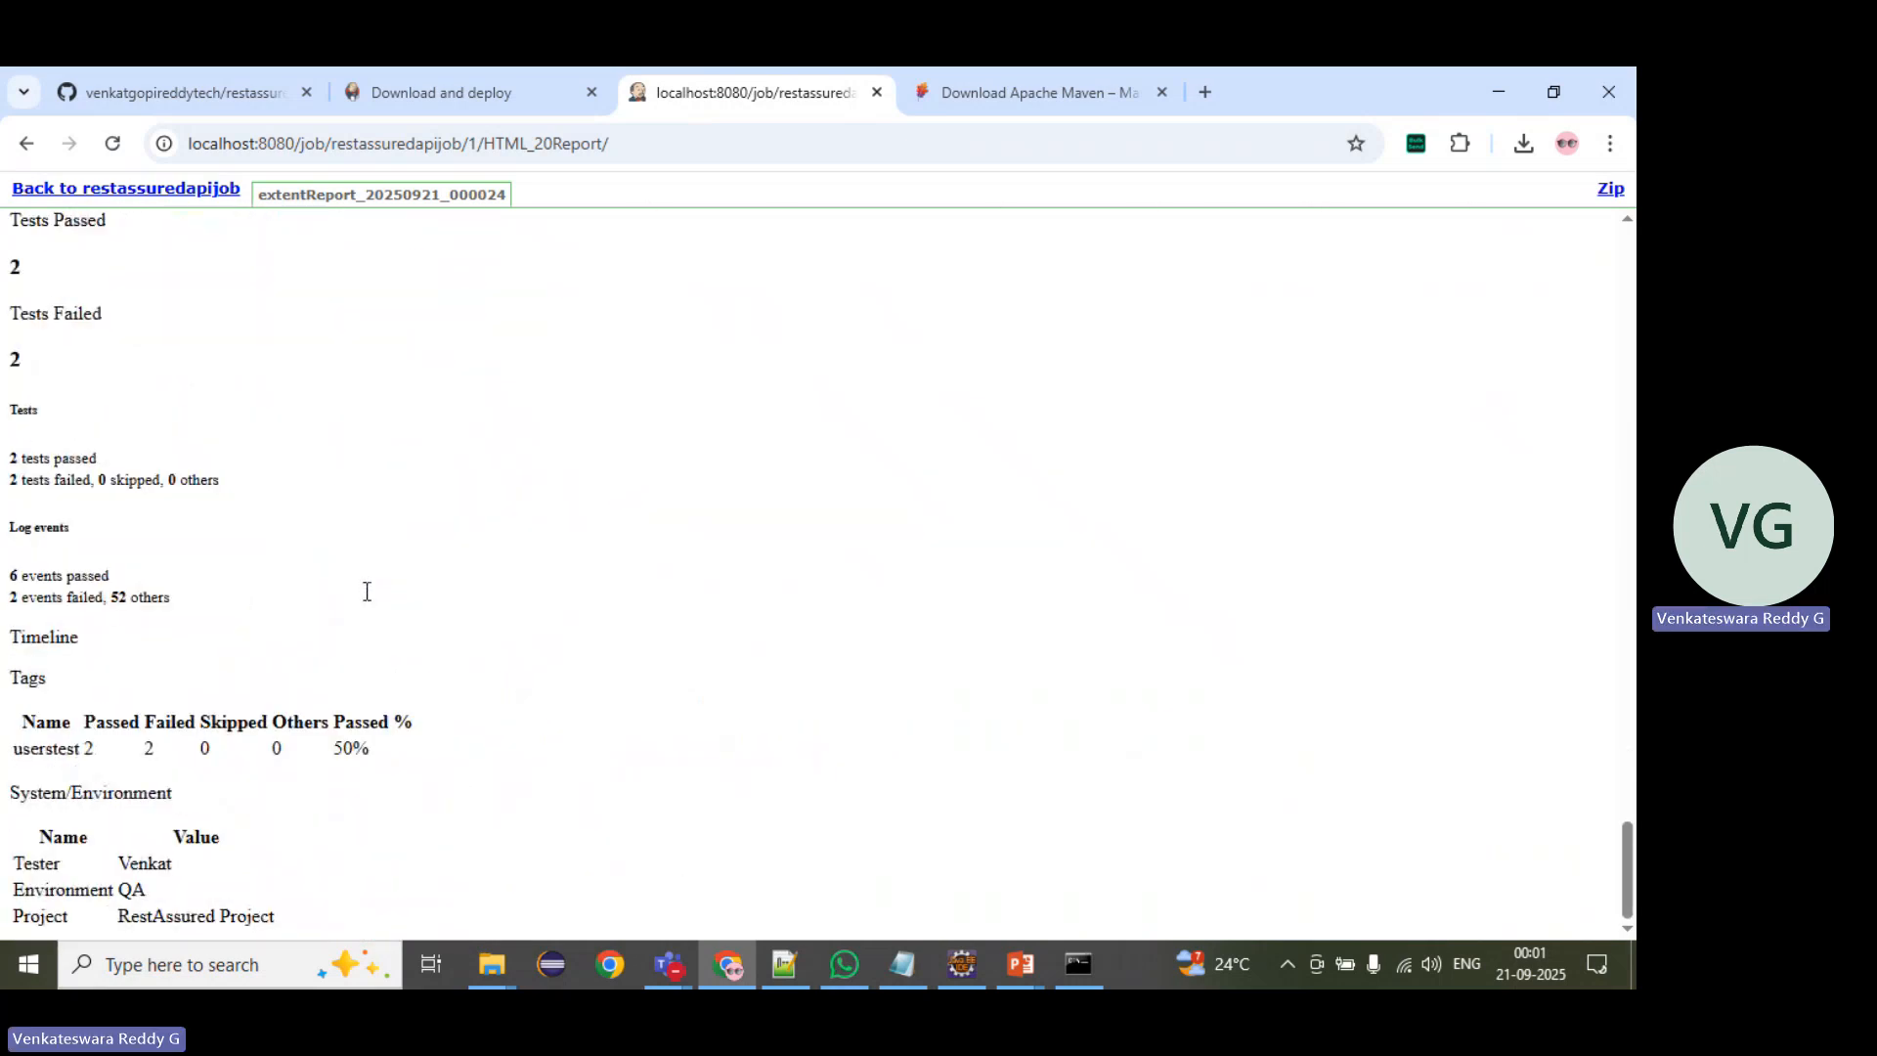
Step: Review the test entries in build #1's HTML report back up to its beginning and return to the restassuredapijob page
scroll(363, 588, up, 15)
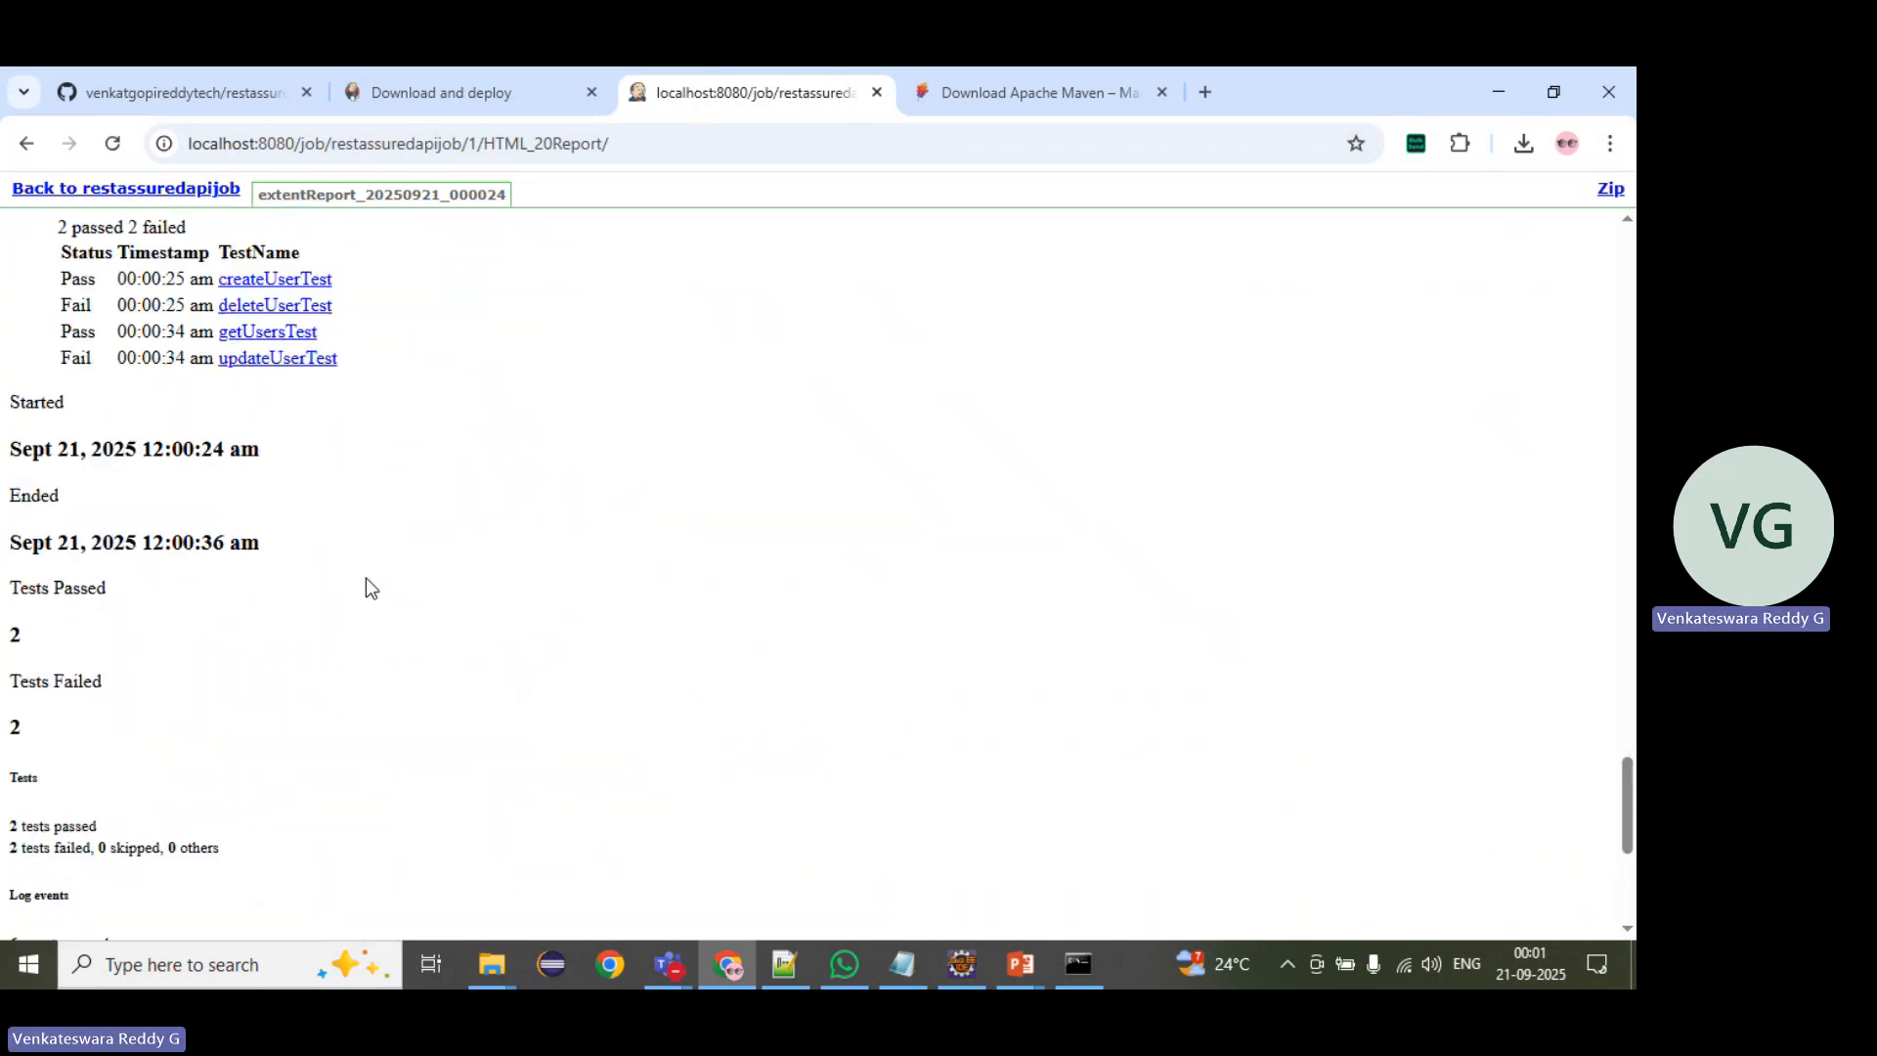
scroll(331, 477, up, 10)
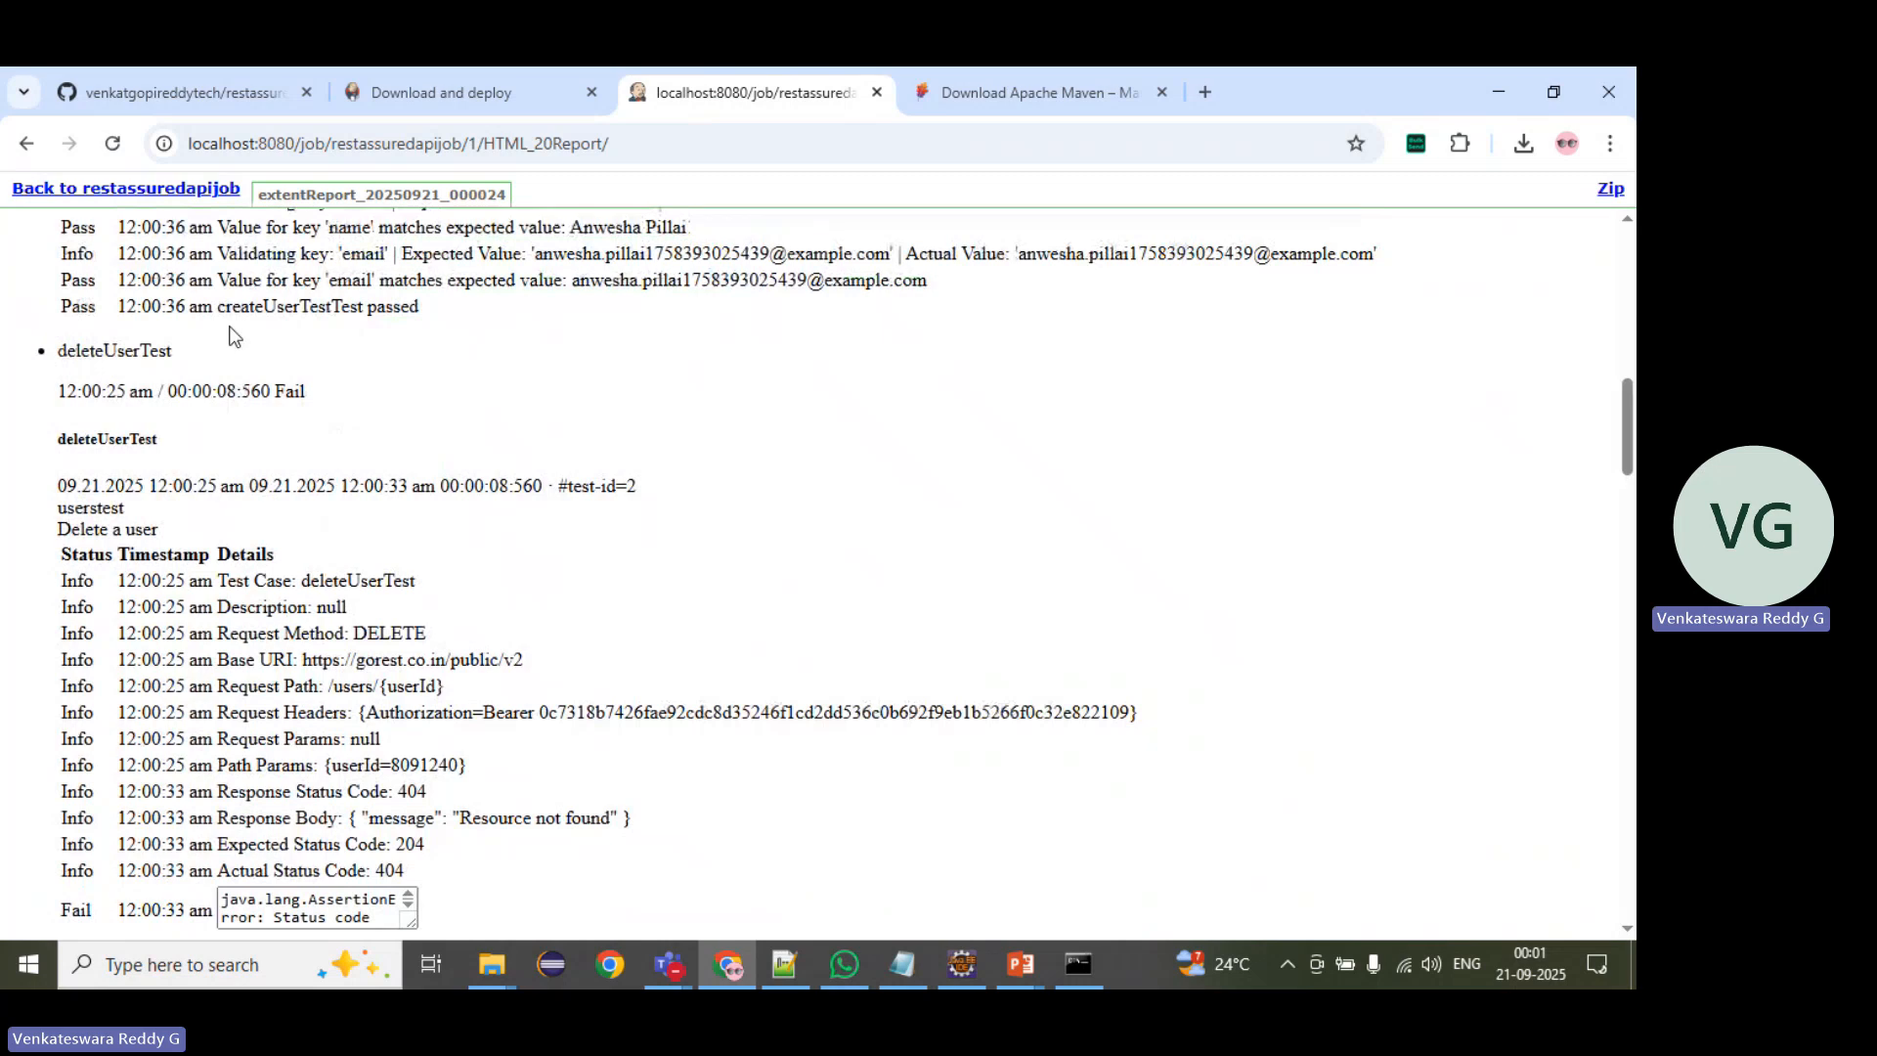
scroll(440, 544, up, 5)
scroll(440, 552, up, 10)
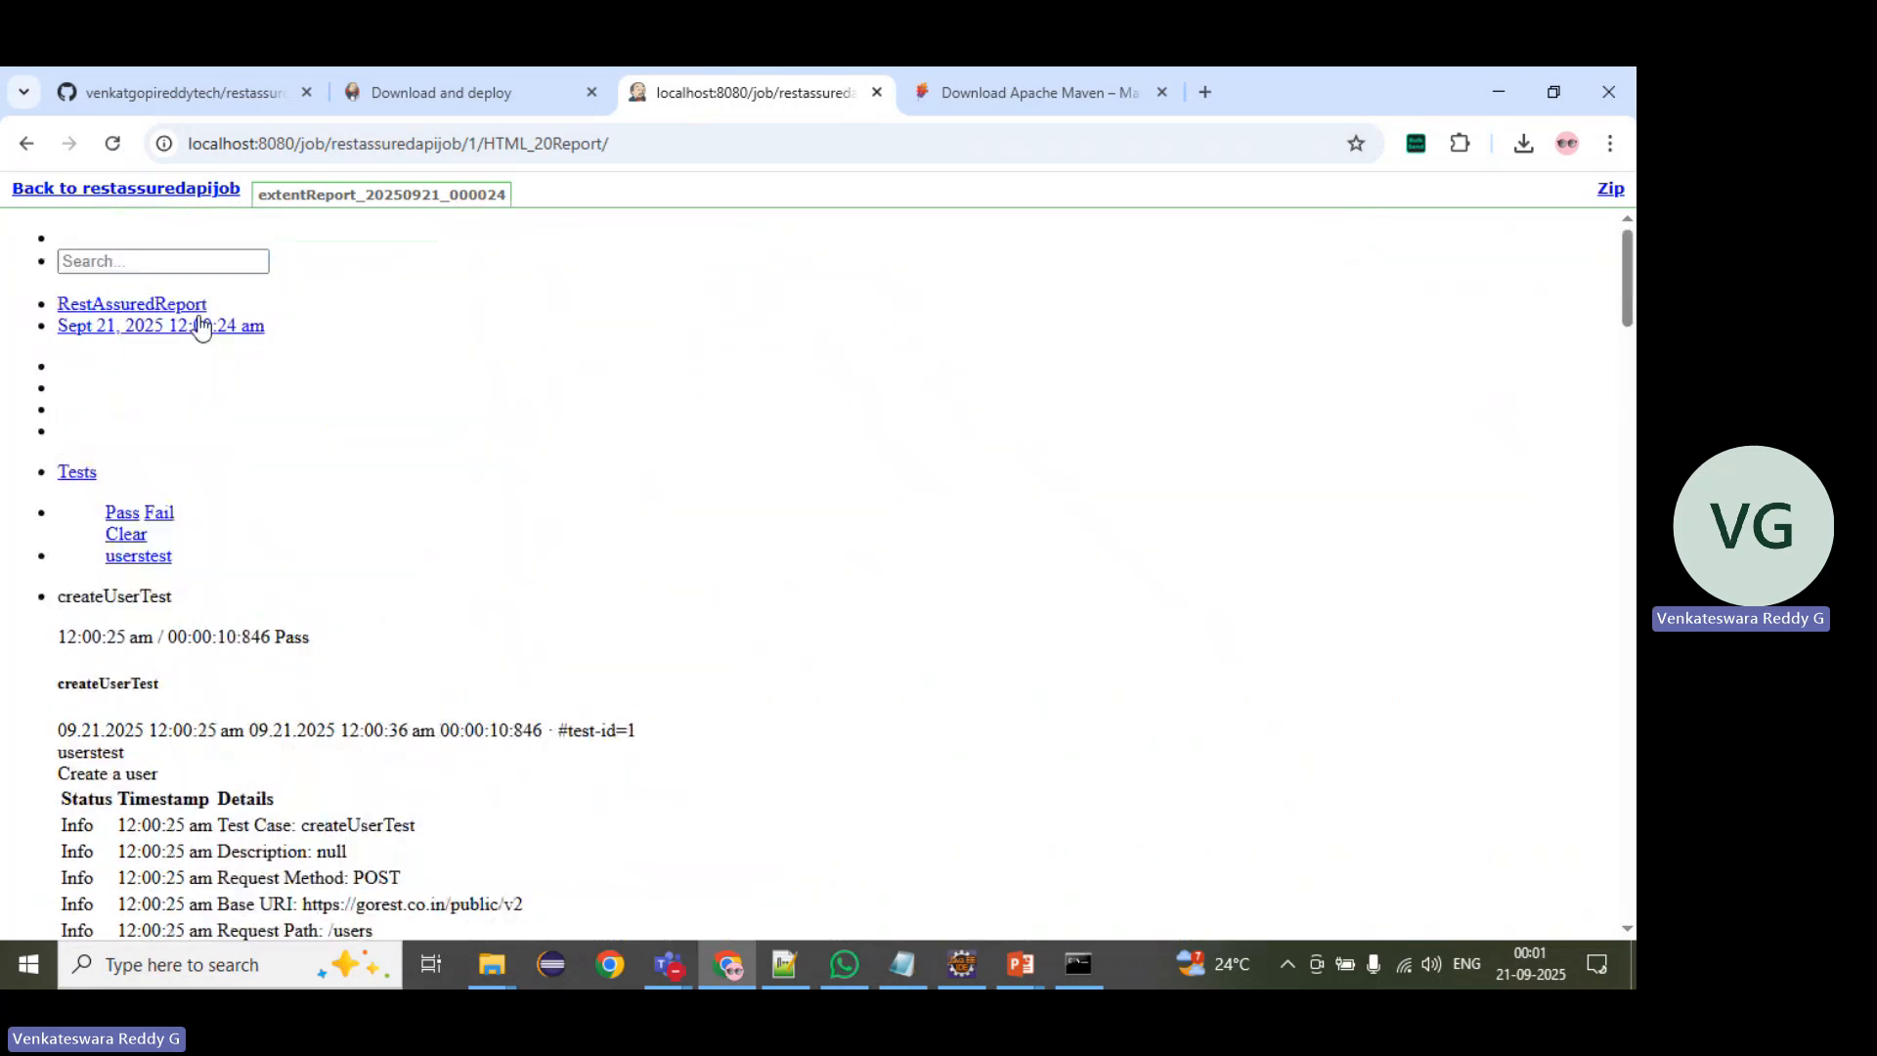
click(205, 189)
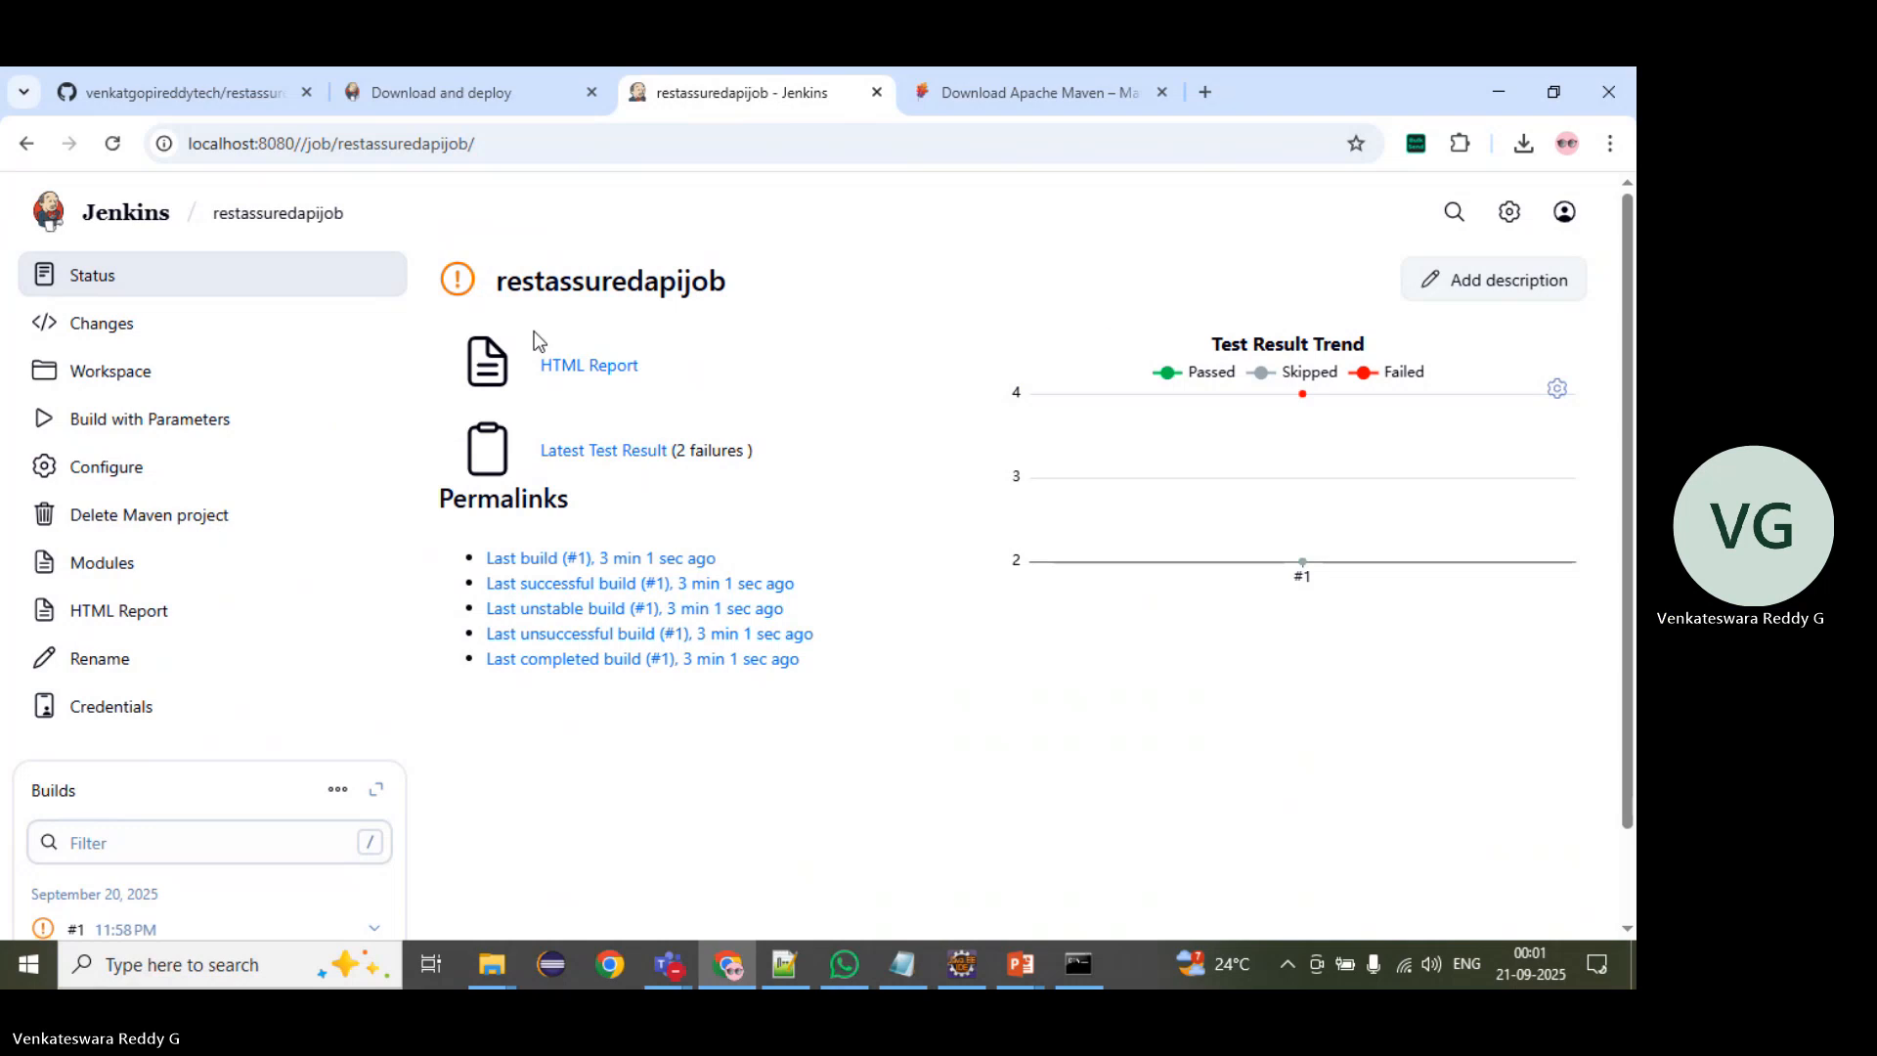
Step: Open the Script Console from the Manage Jenkins page
click(1513, 213)
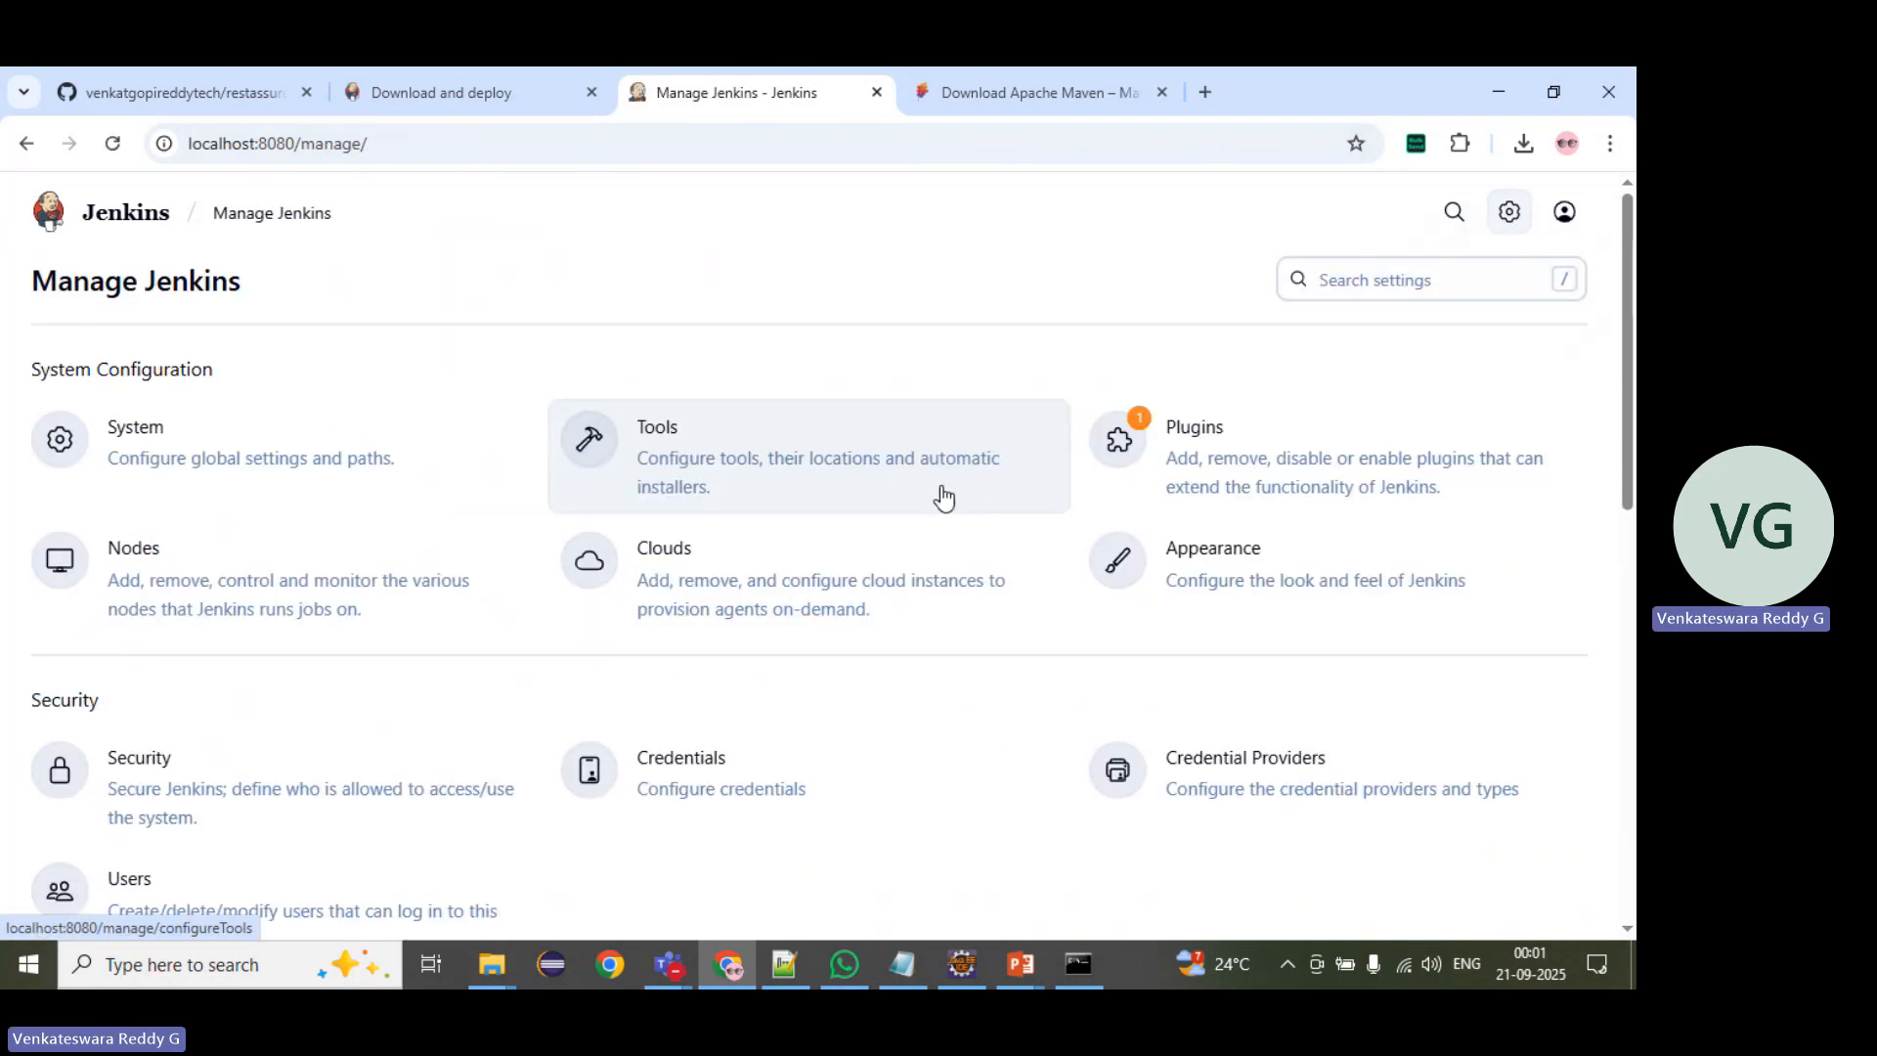
scroll(944, 499, down, 9)
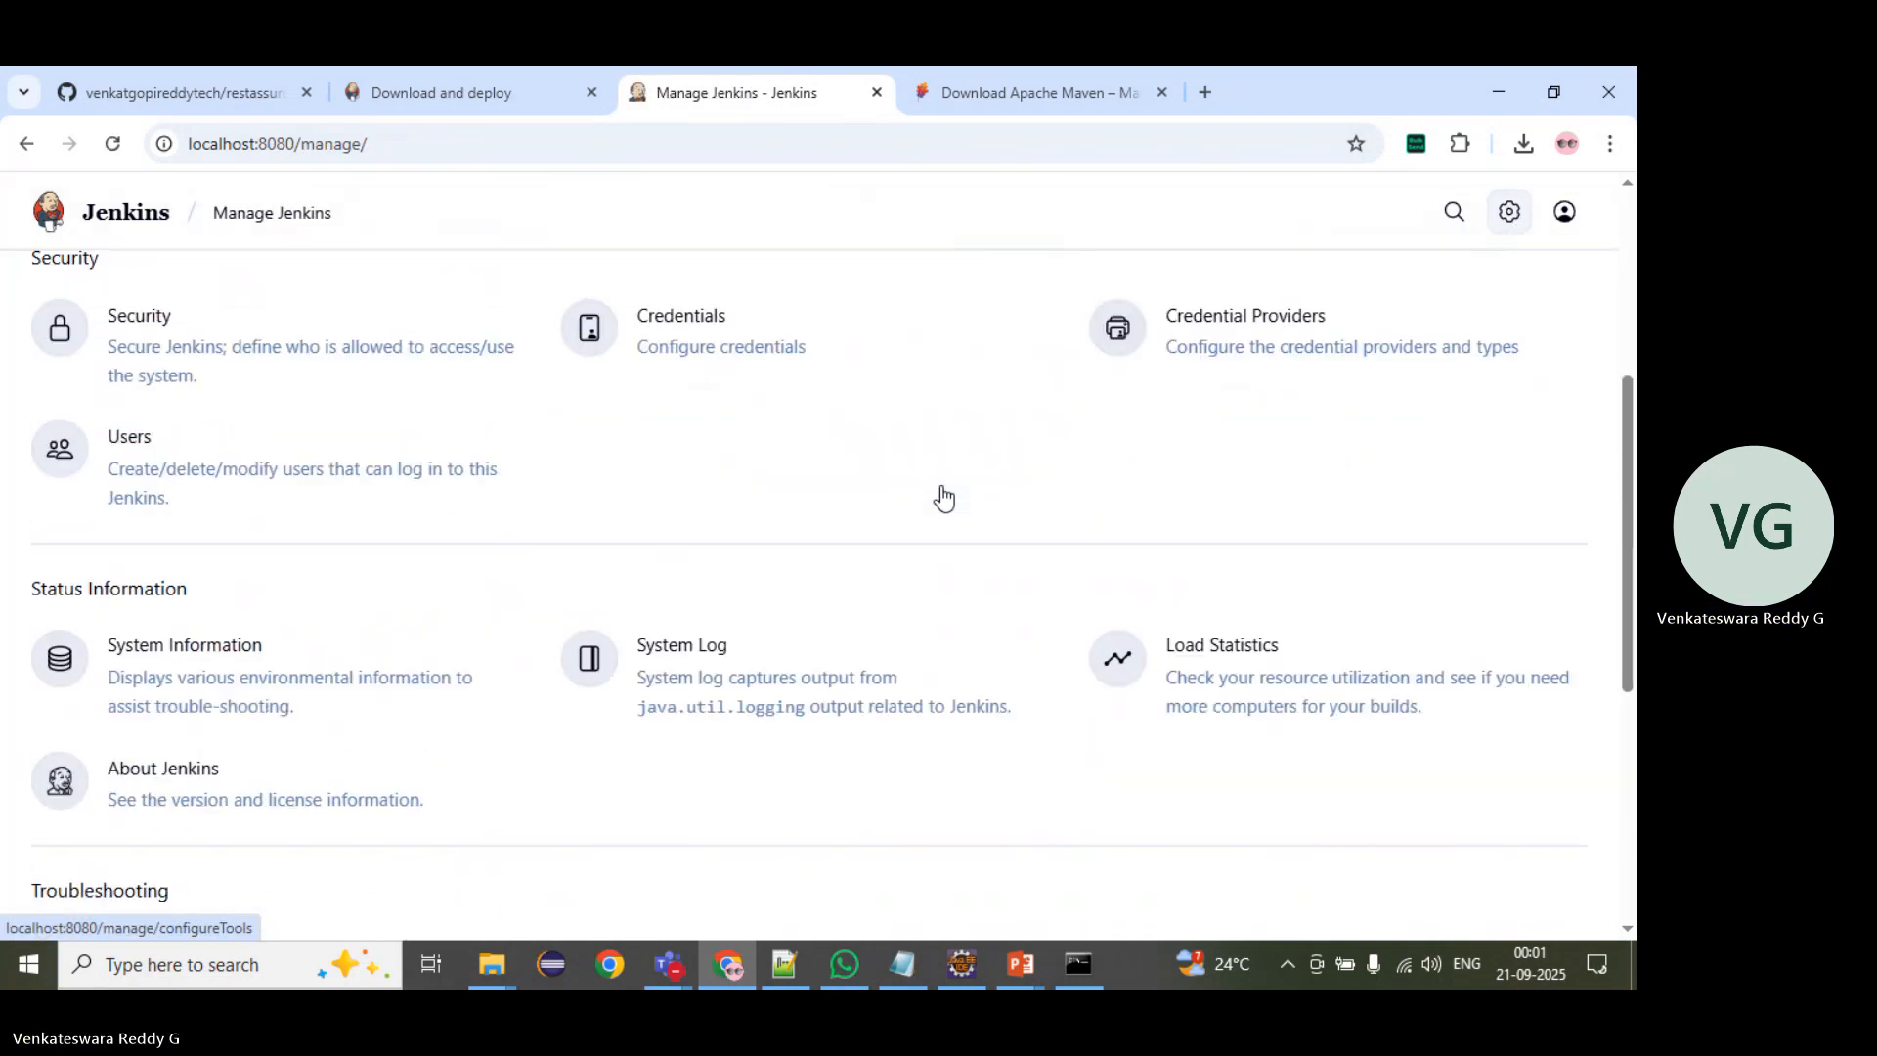
scroll(943, 499, down, 1)
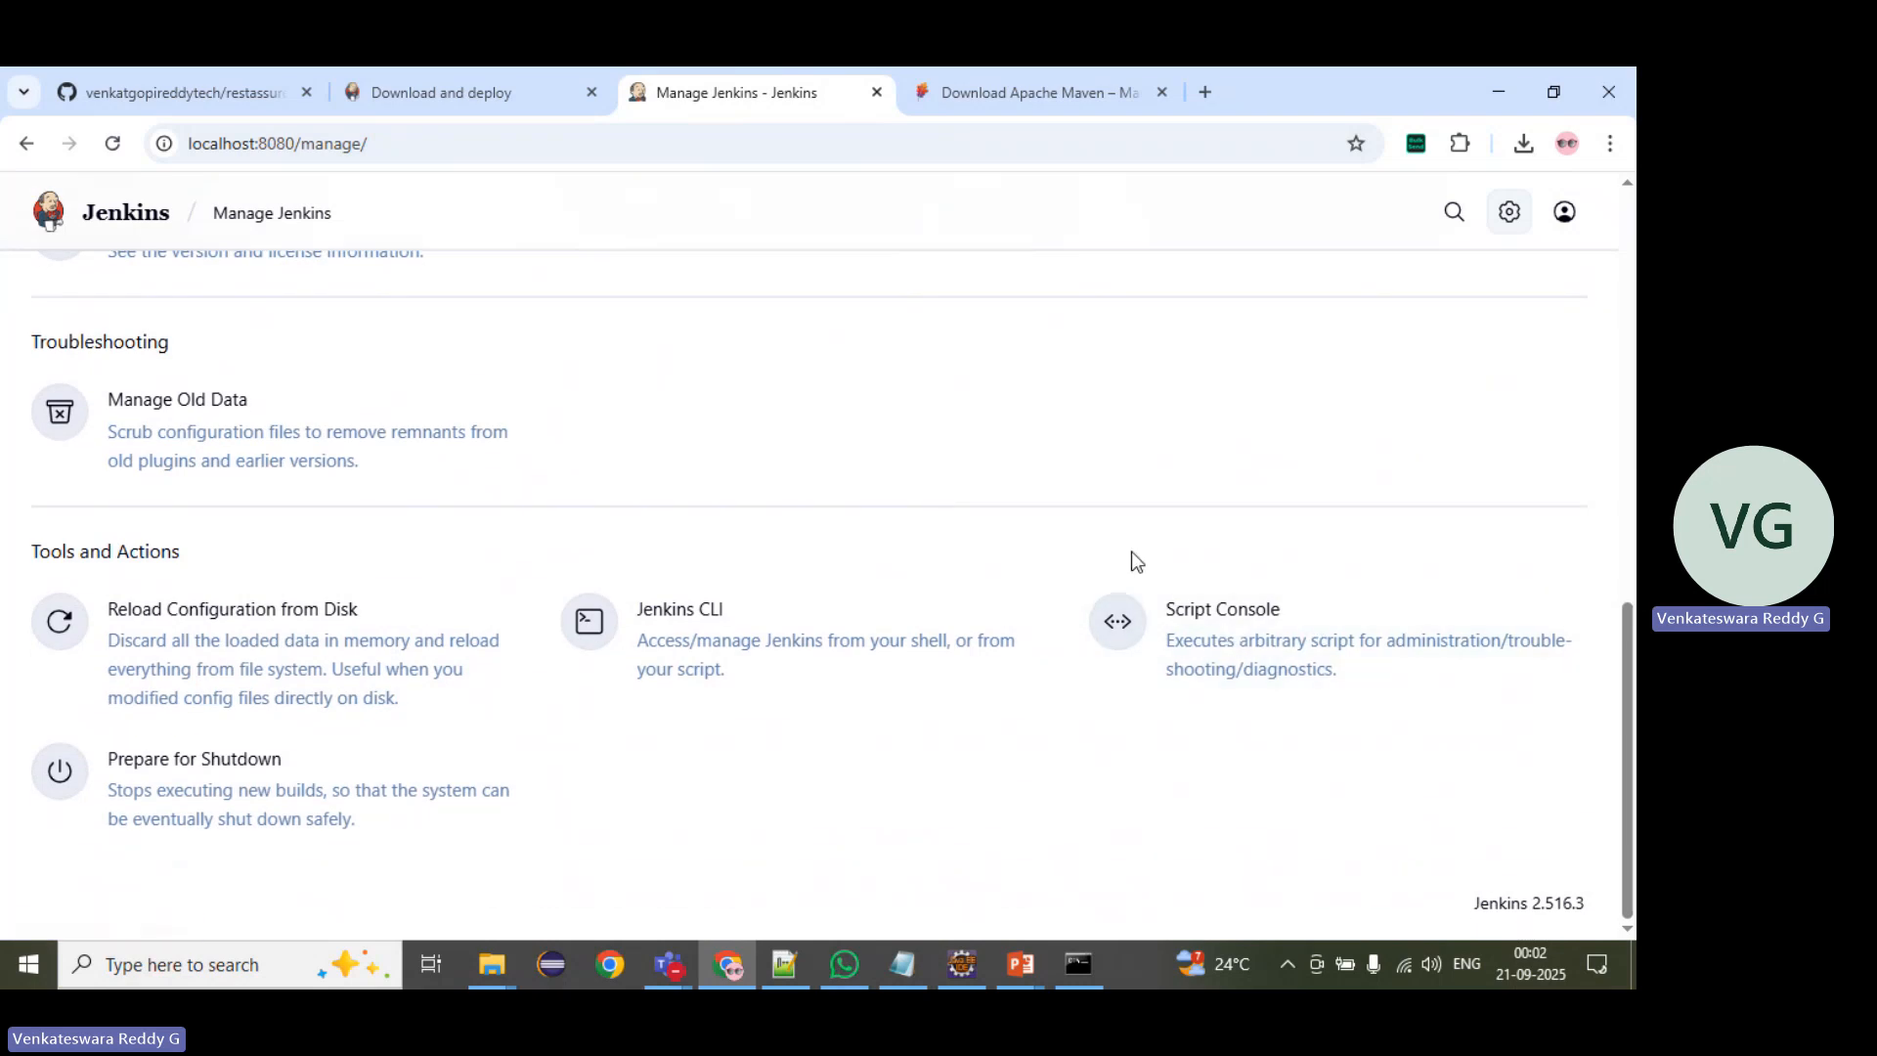
click(1186, 662)
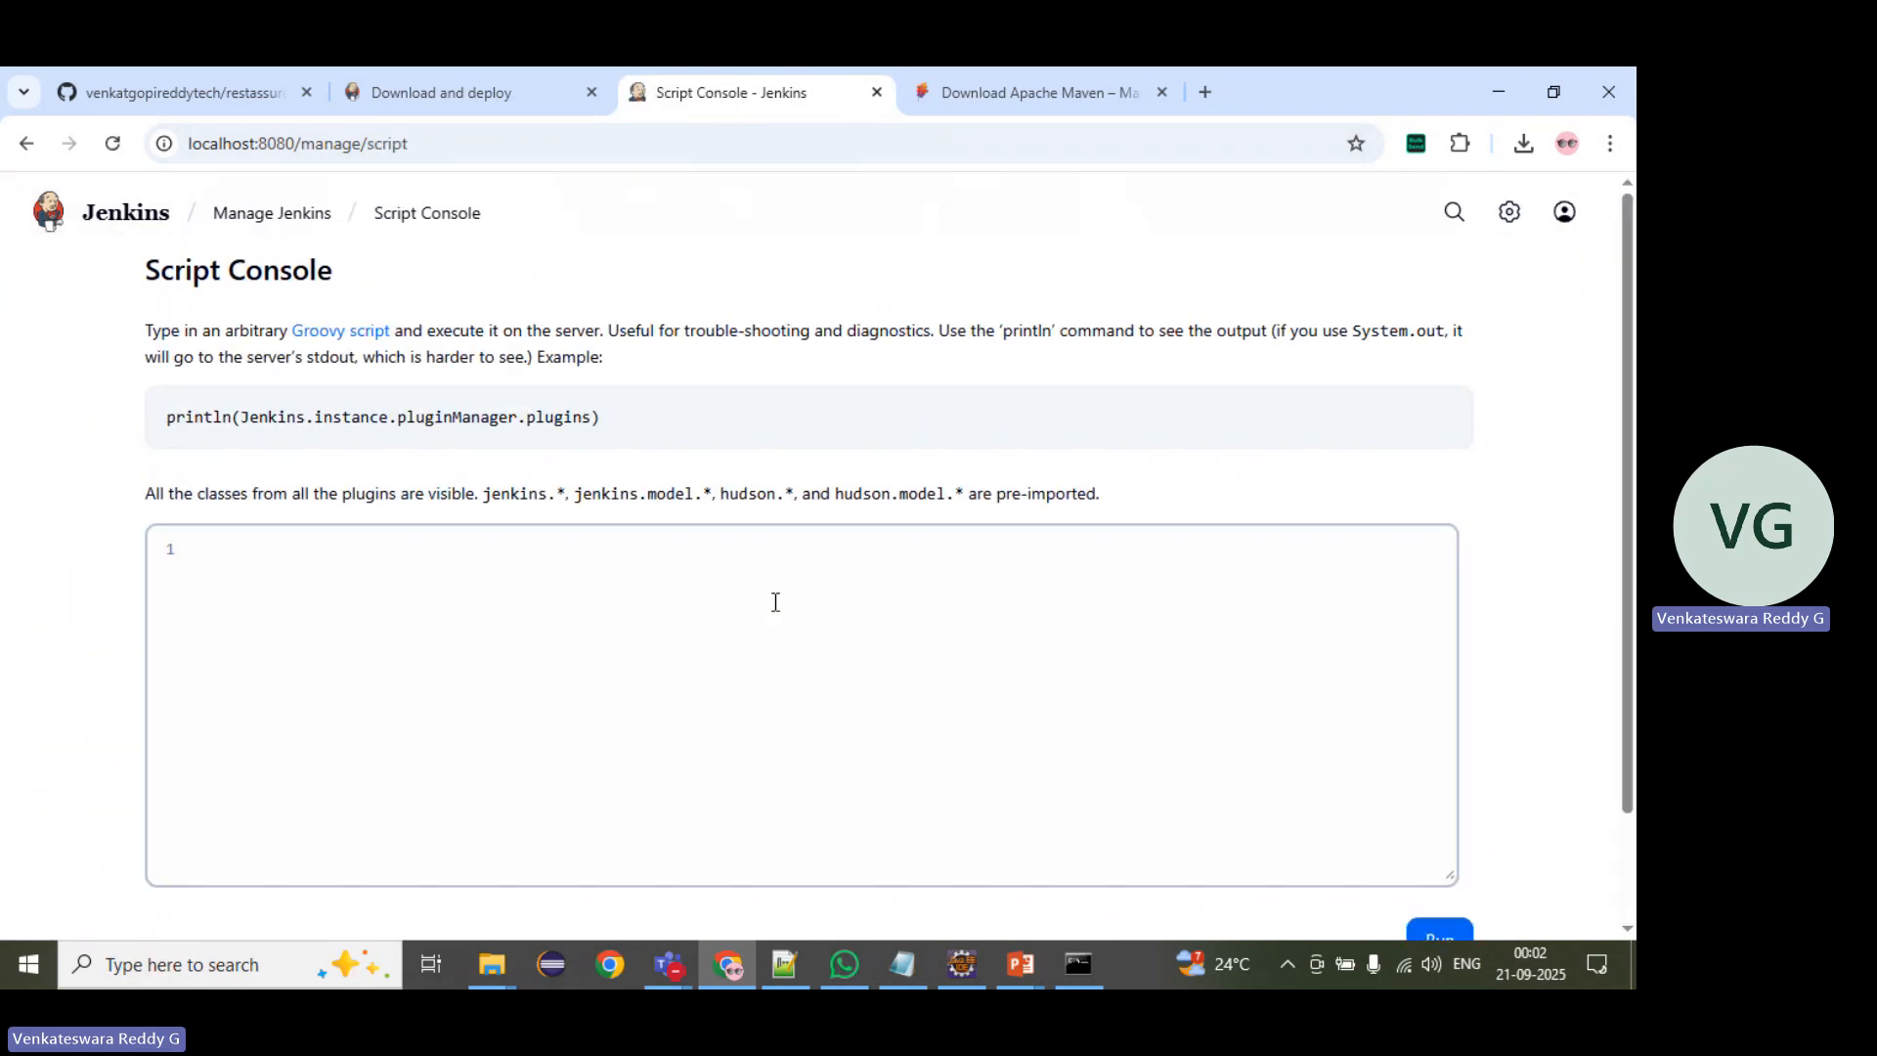
Step: Switch to the running PowerPoint slide show and advance through the Fix HTML Report Issue slides
click(1021, 964)
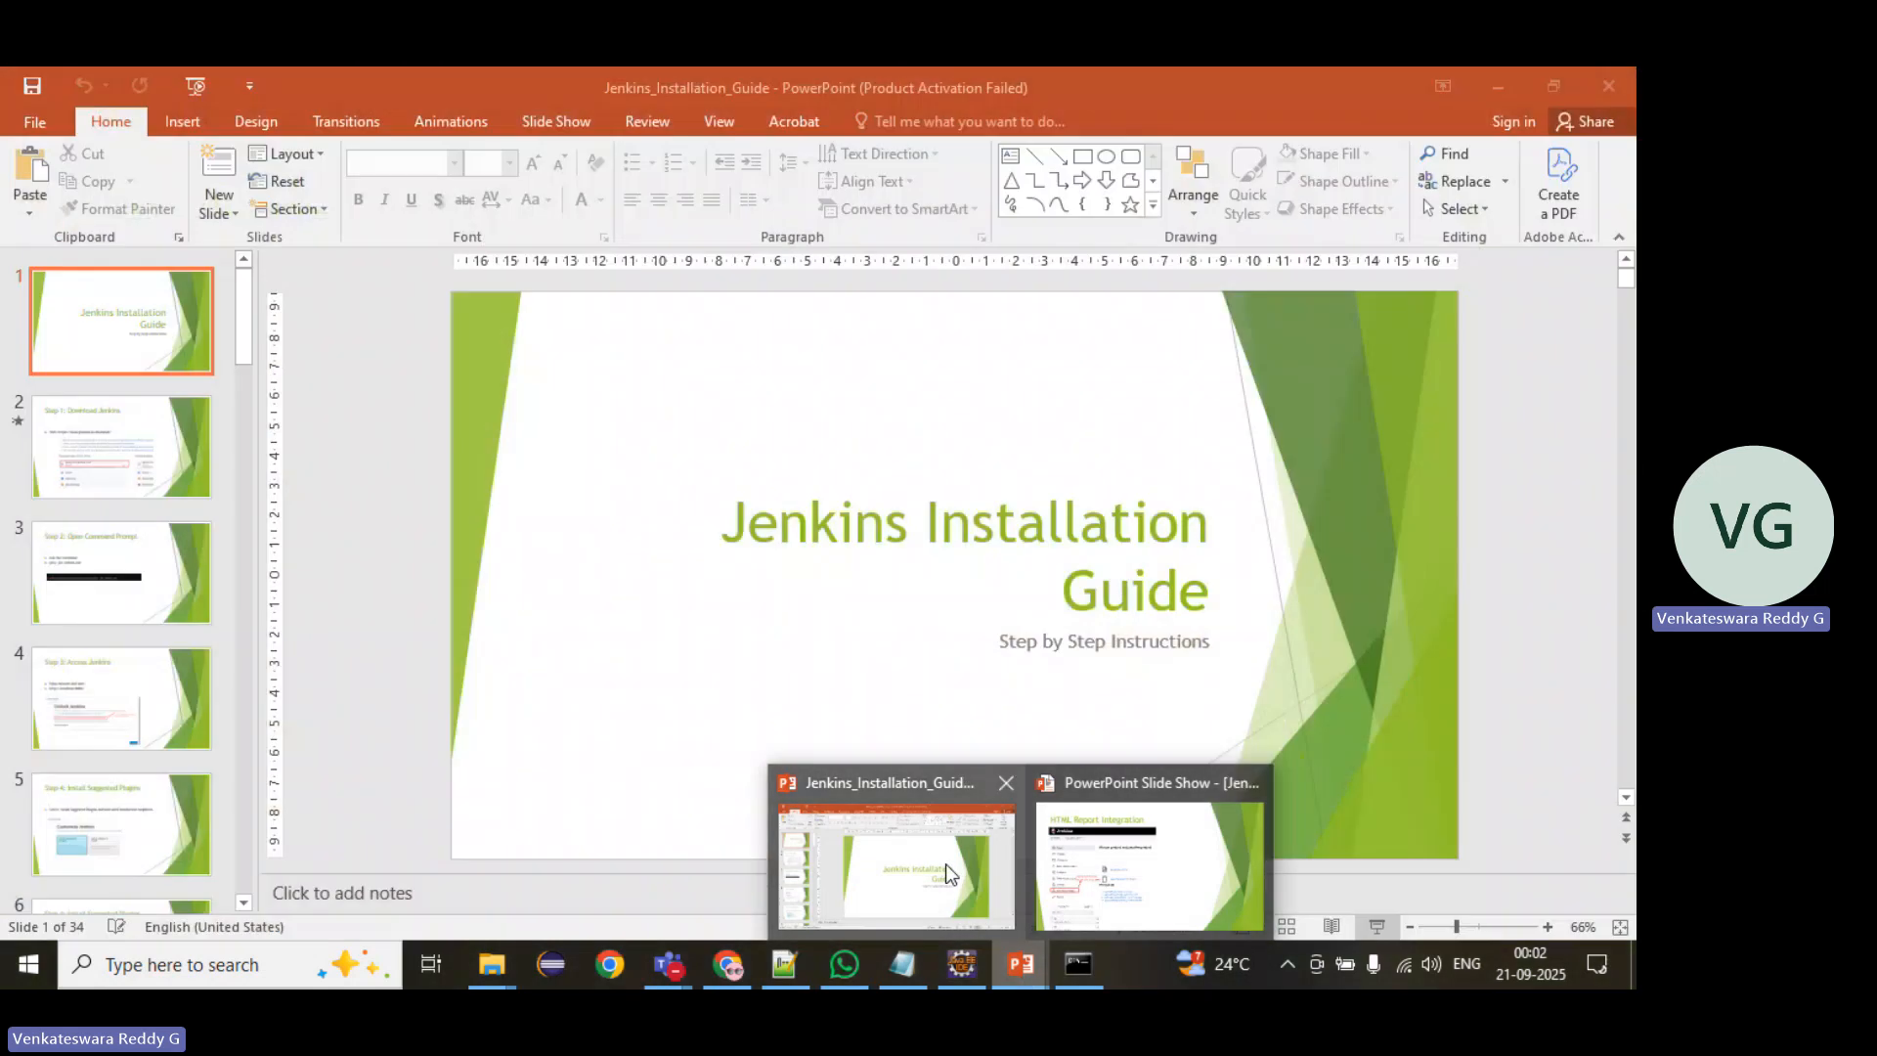
click(1099, 878)
click(741, 696)
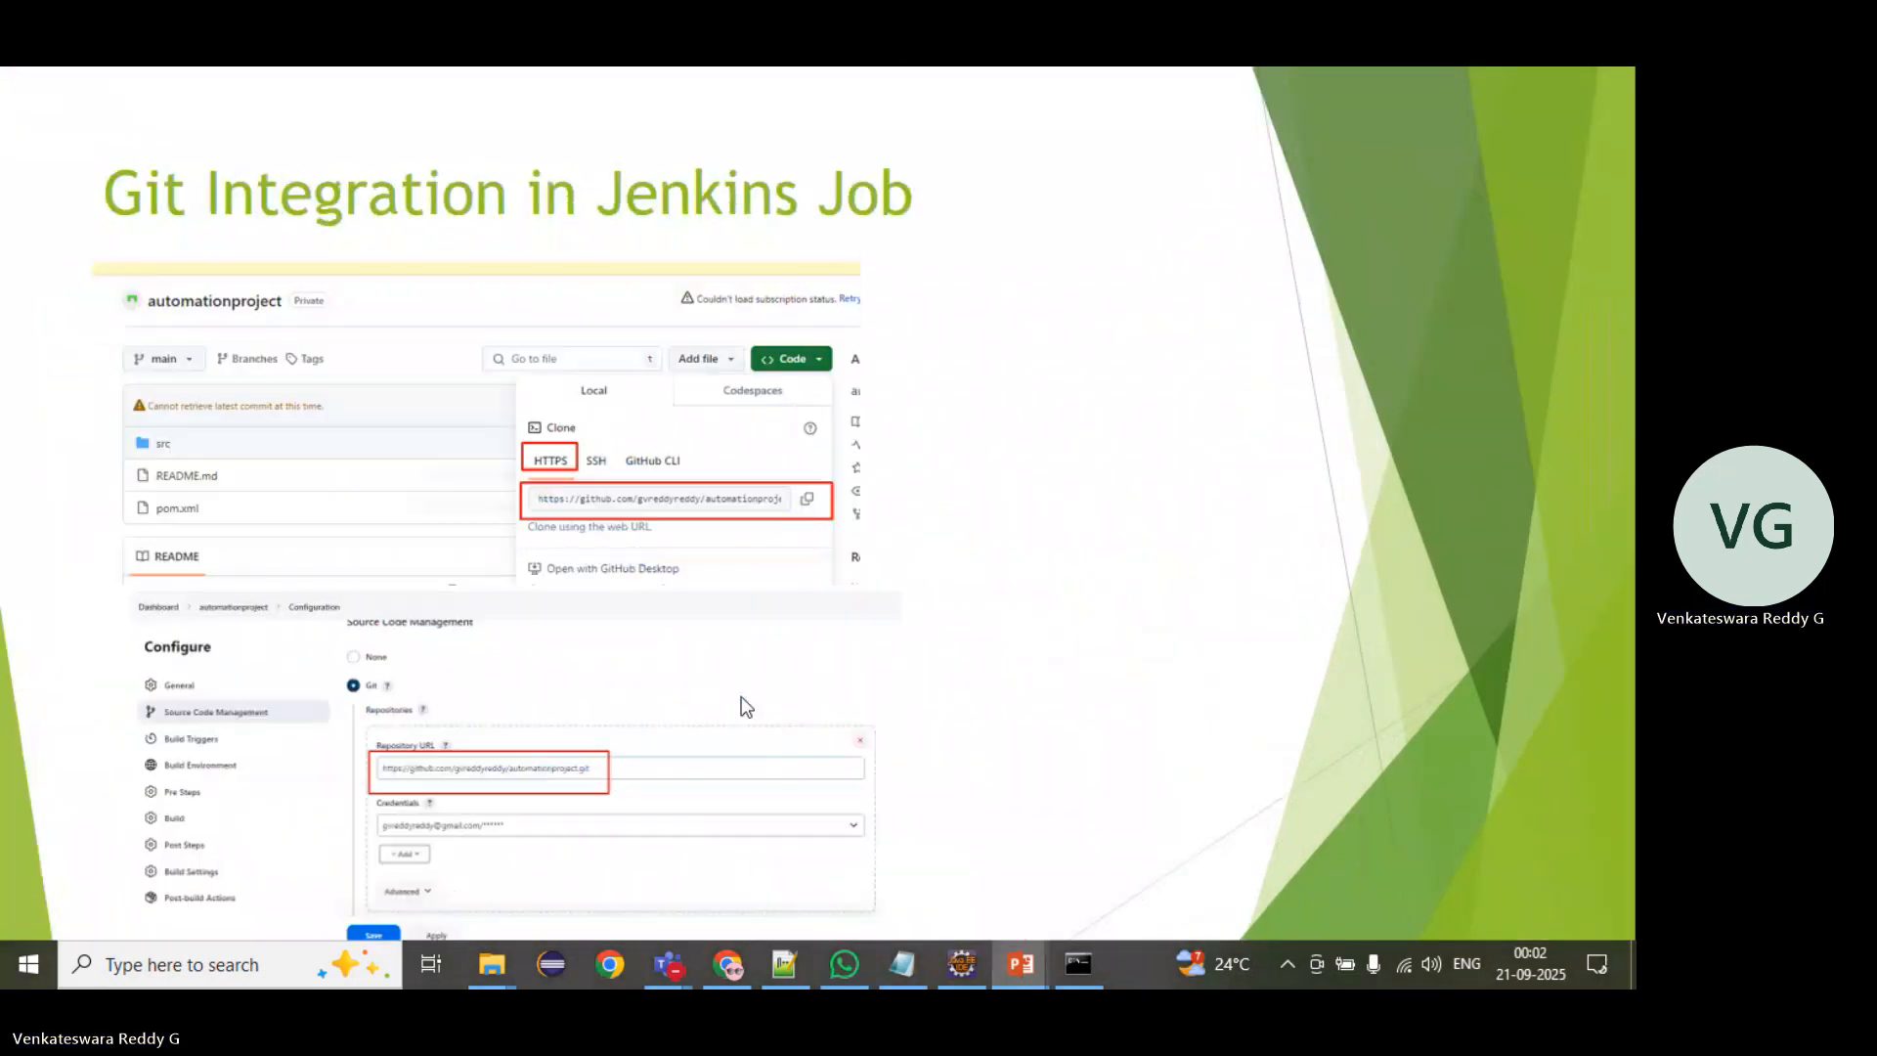
click(741, 696)
click(742, 696)
click(741, 697)
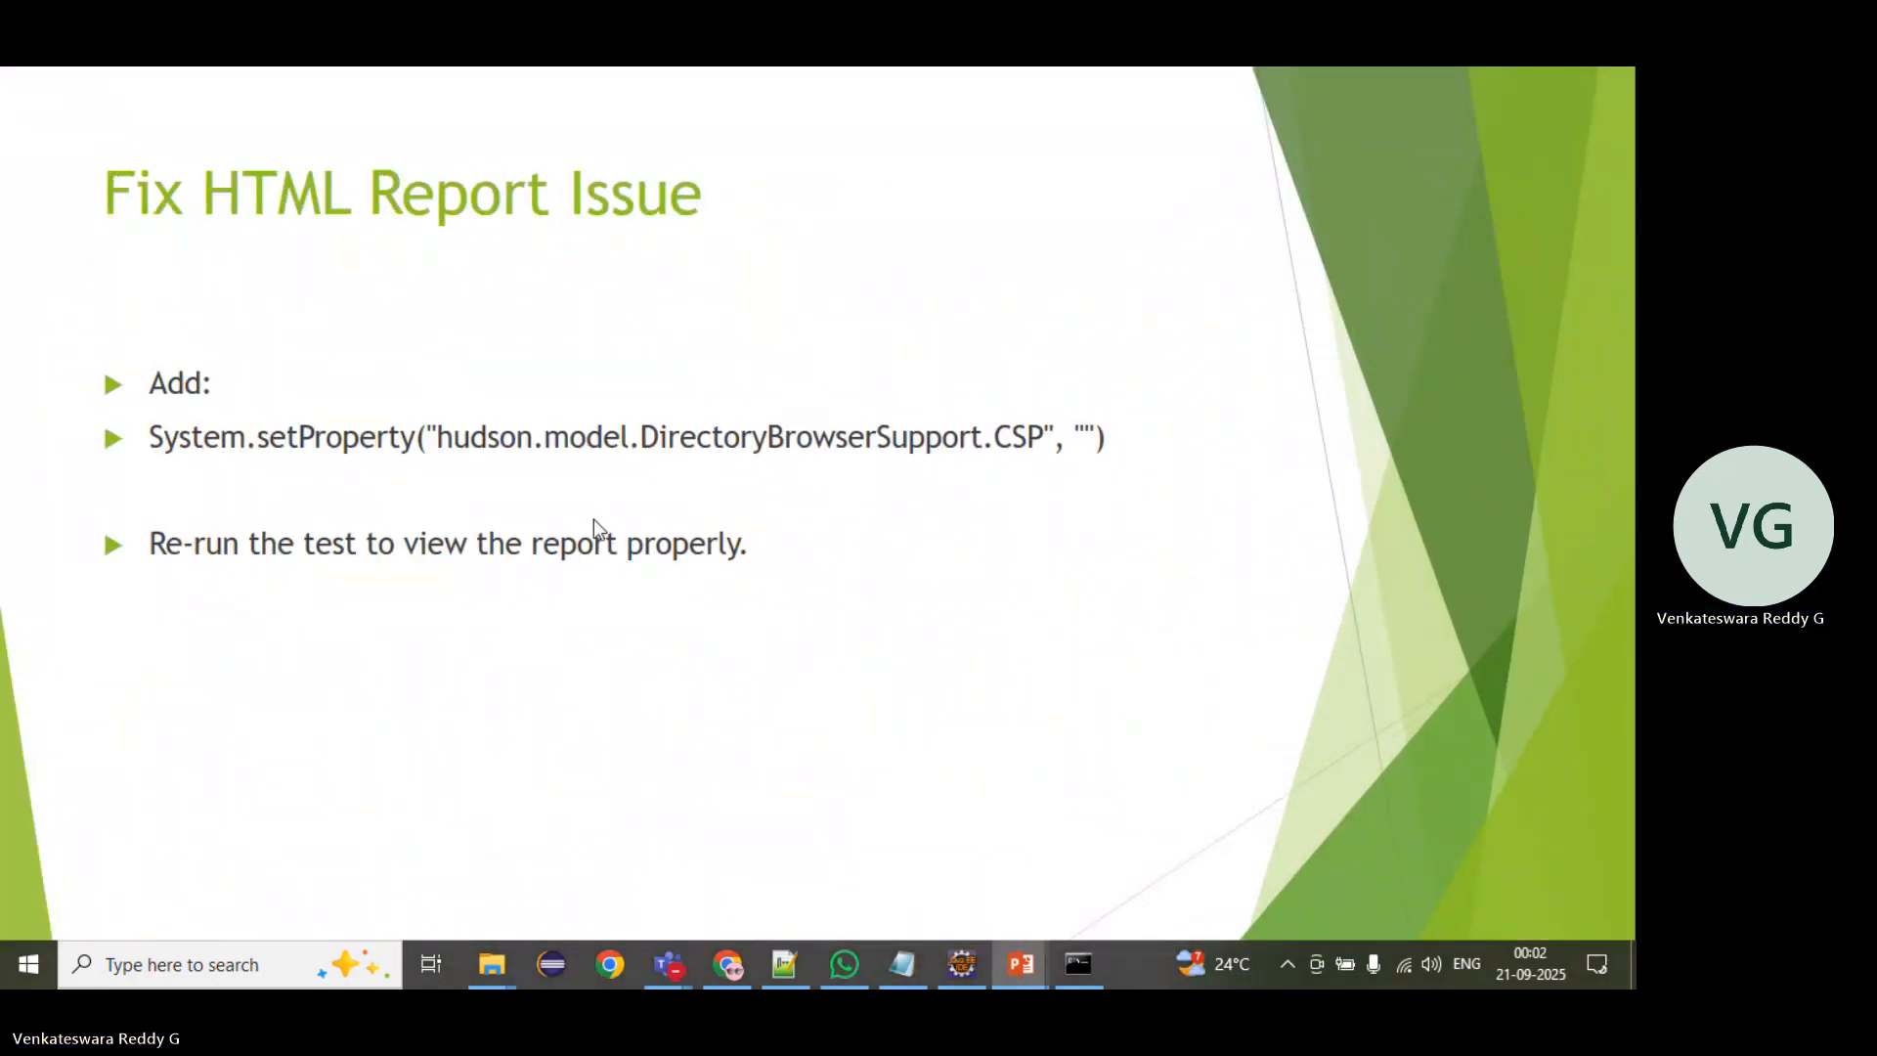
click(472, 436)
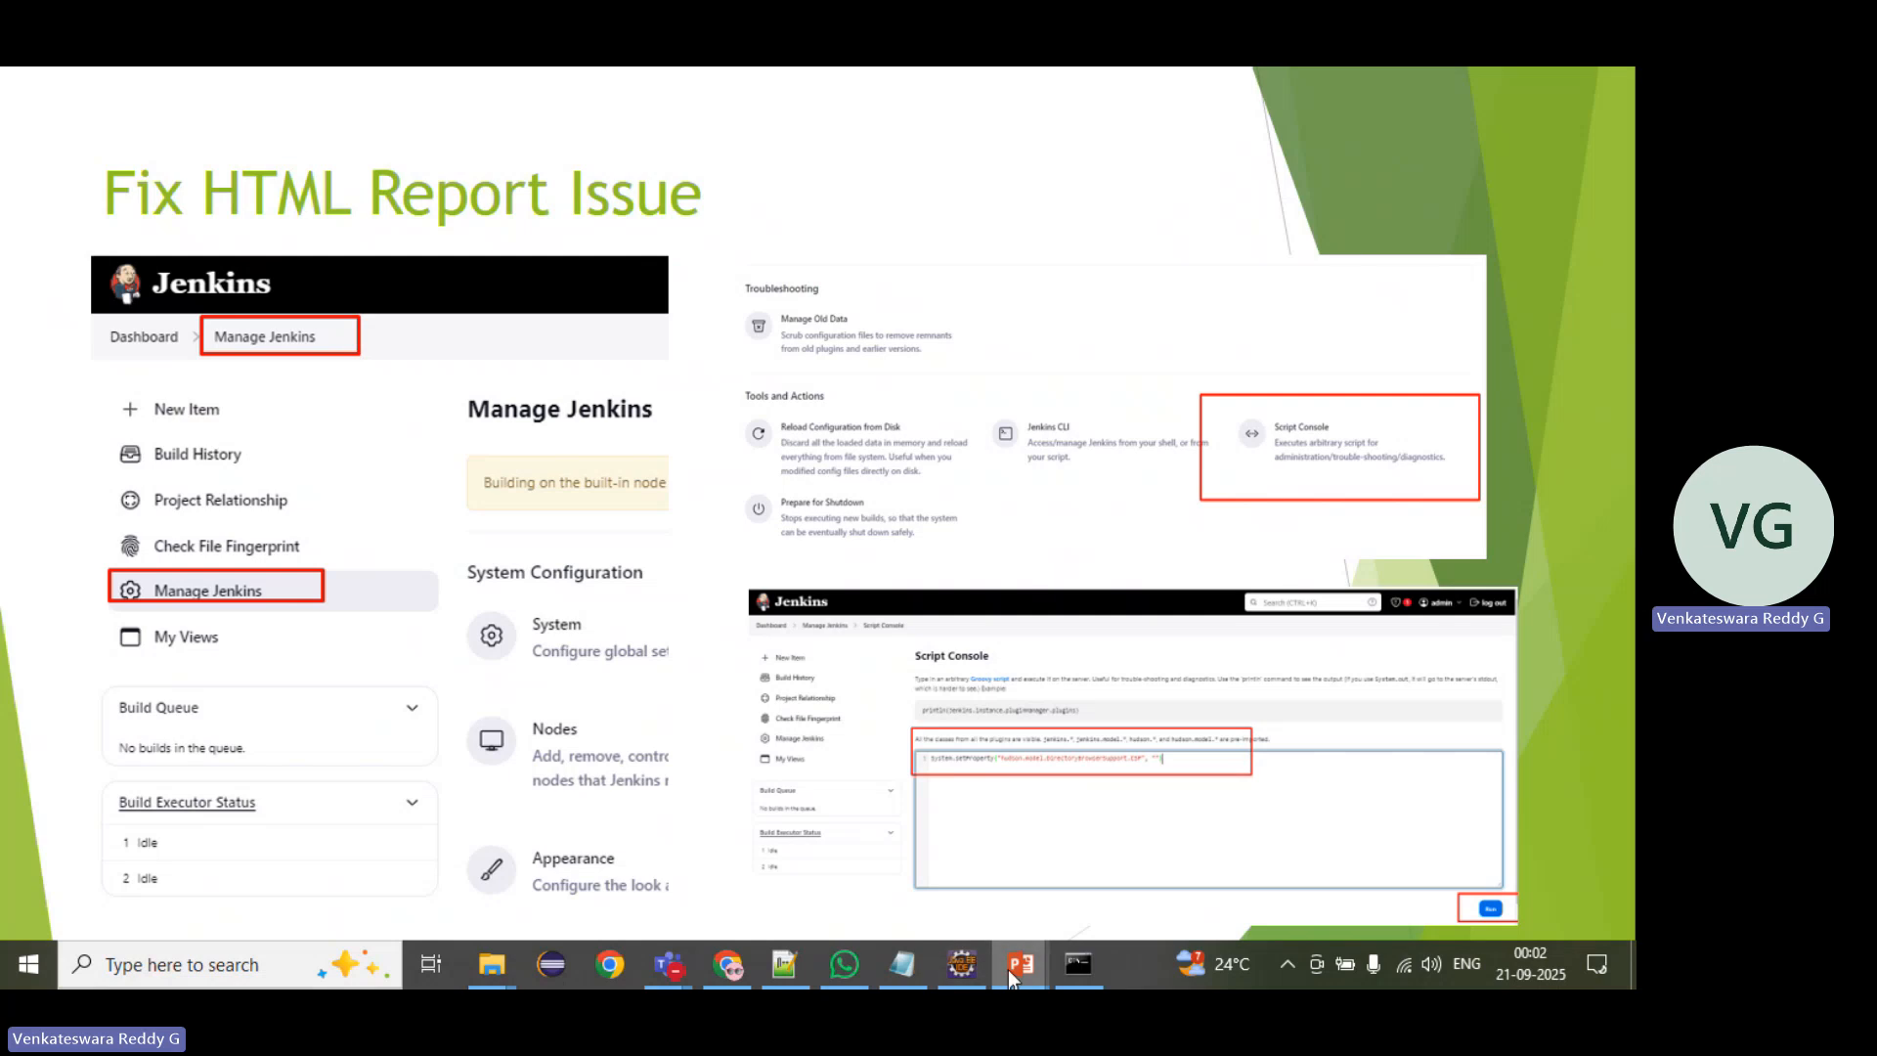
Step: In the Jenkins_Installation_Guide editing window, go to slide 32 and copy the System.setProperty("hudson.model.DirectoryBrowserSupport.CSP", "") line
mouse_move(1017, 968)
click(848, 829)
scroll(135, 784, down, 15)
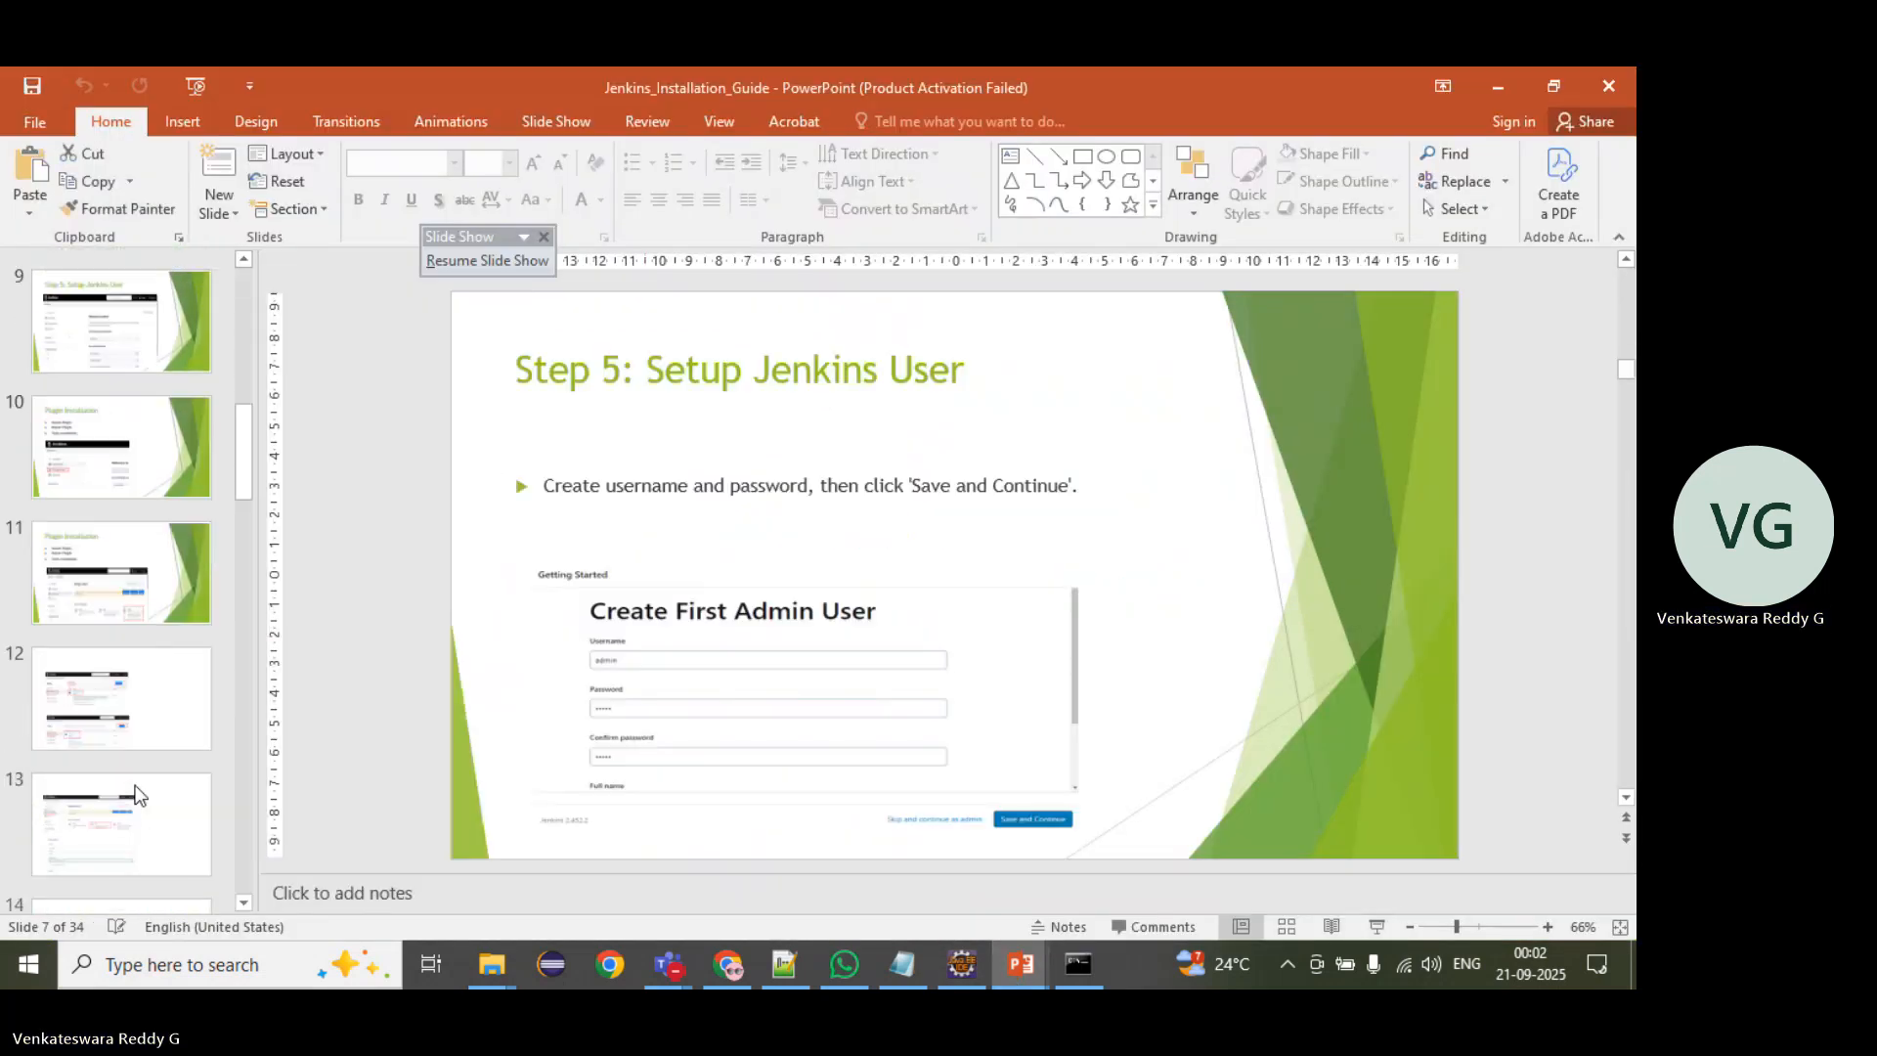
scroll(135, 787, down, 5)
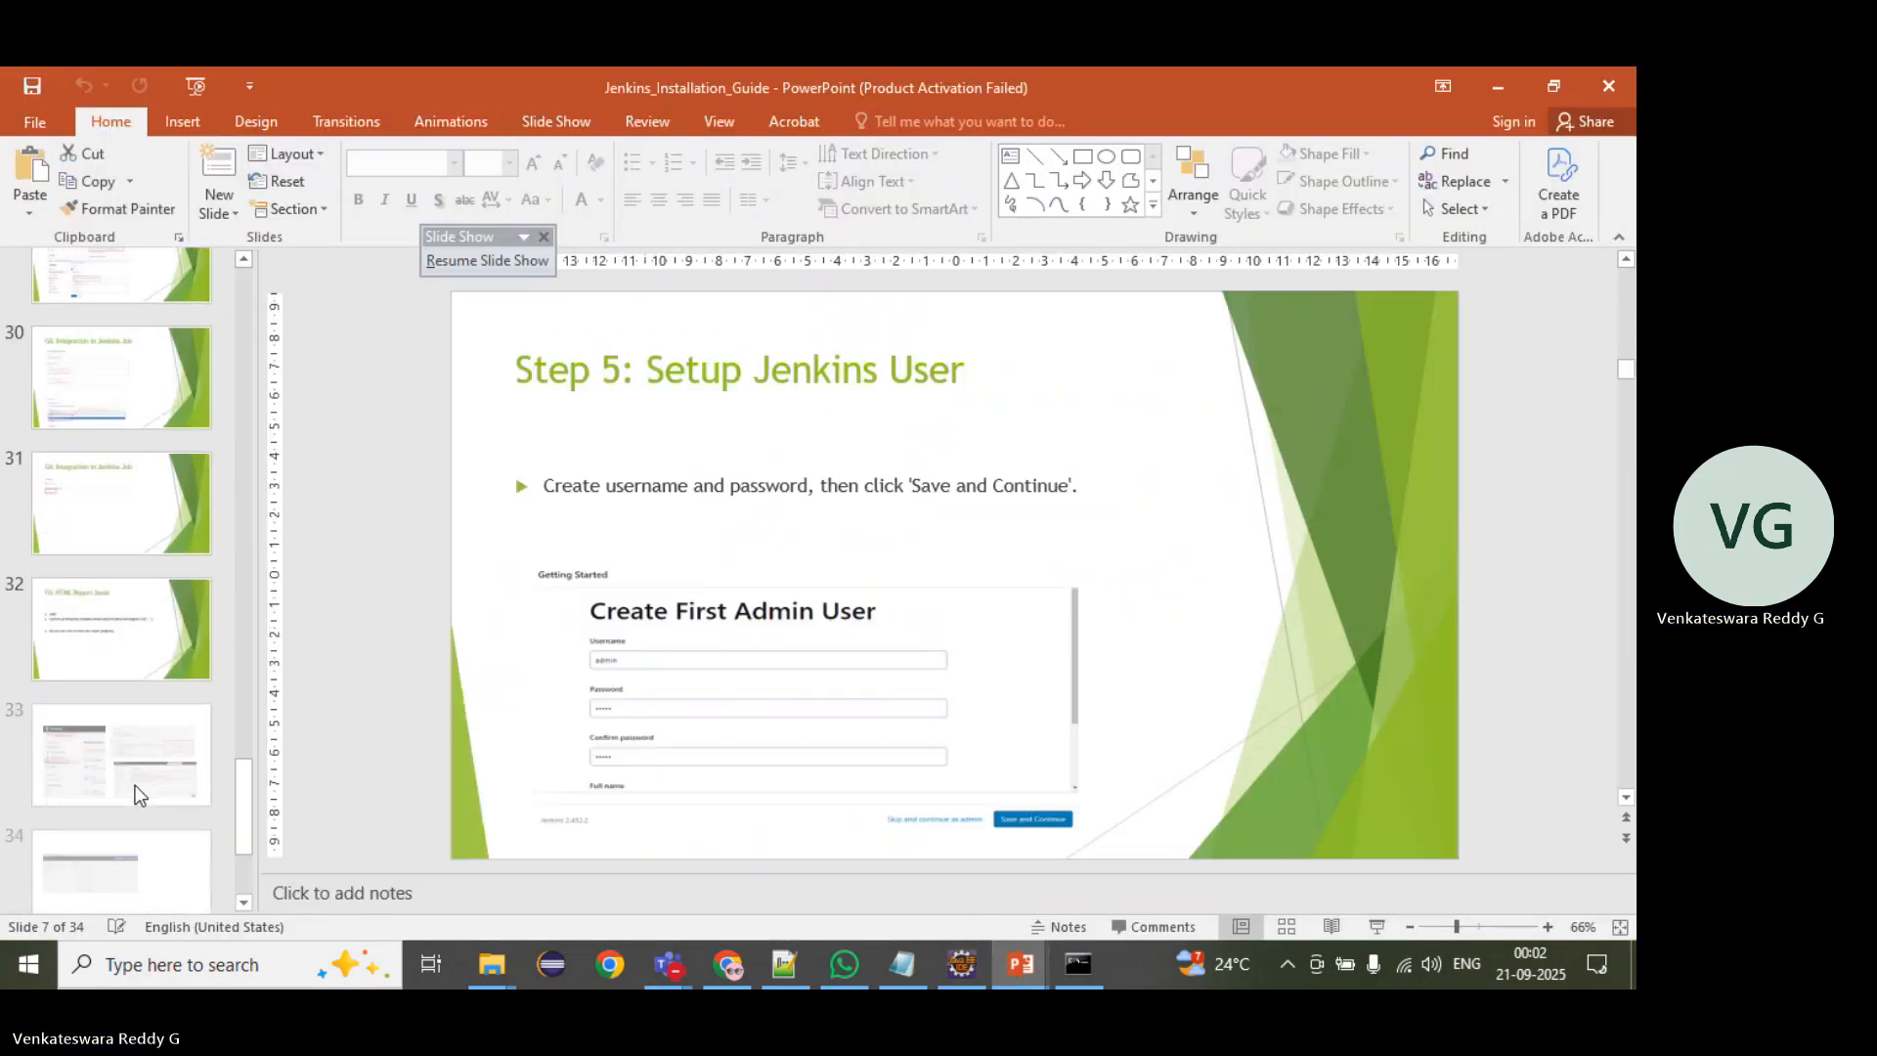
click(135, 787)
click(137, 724)
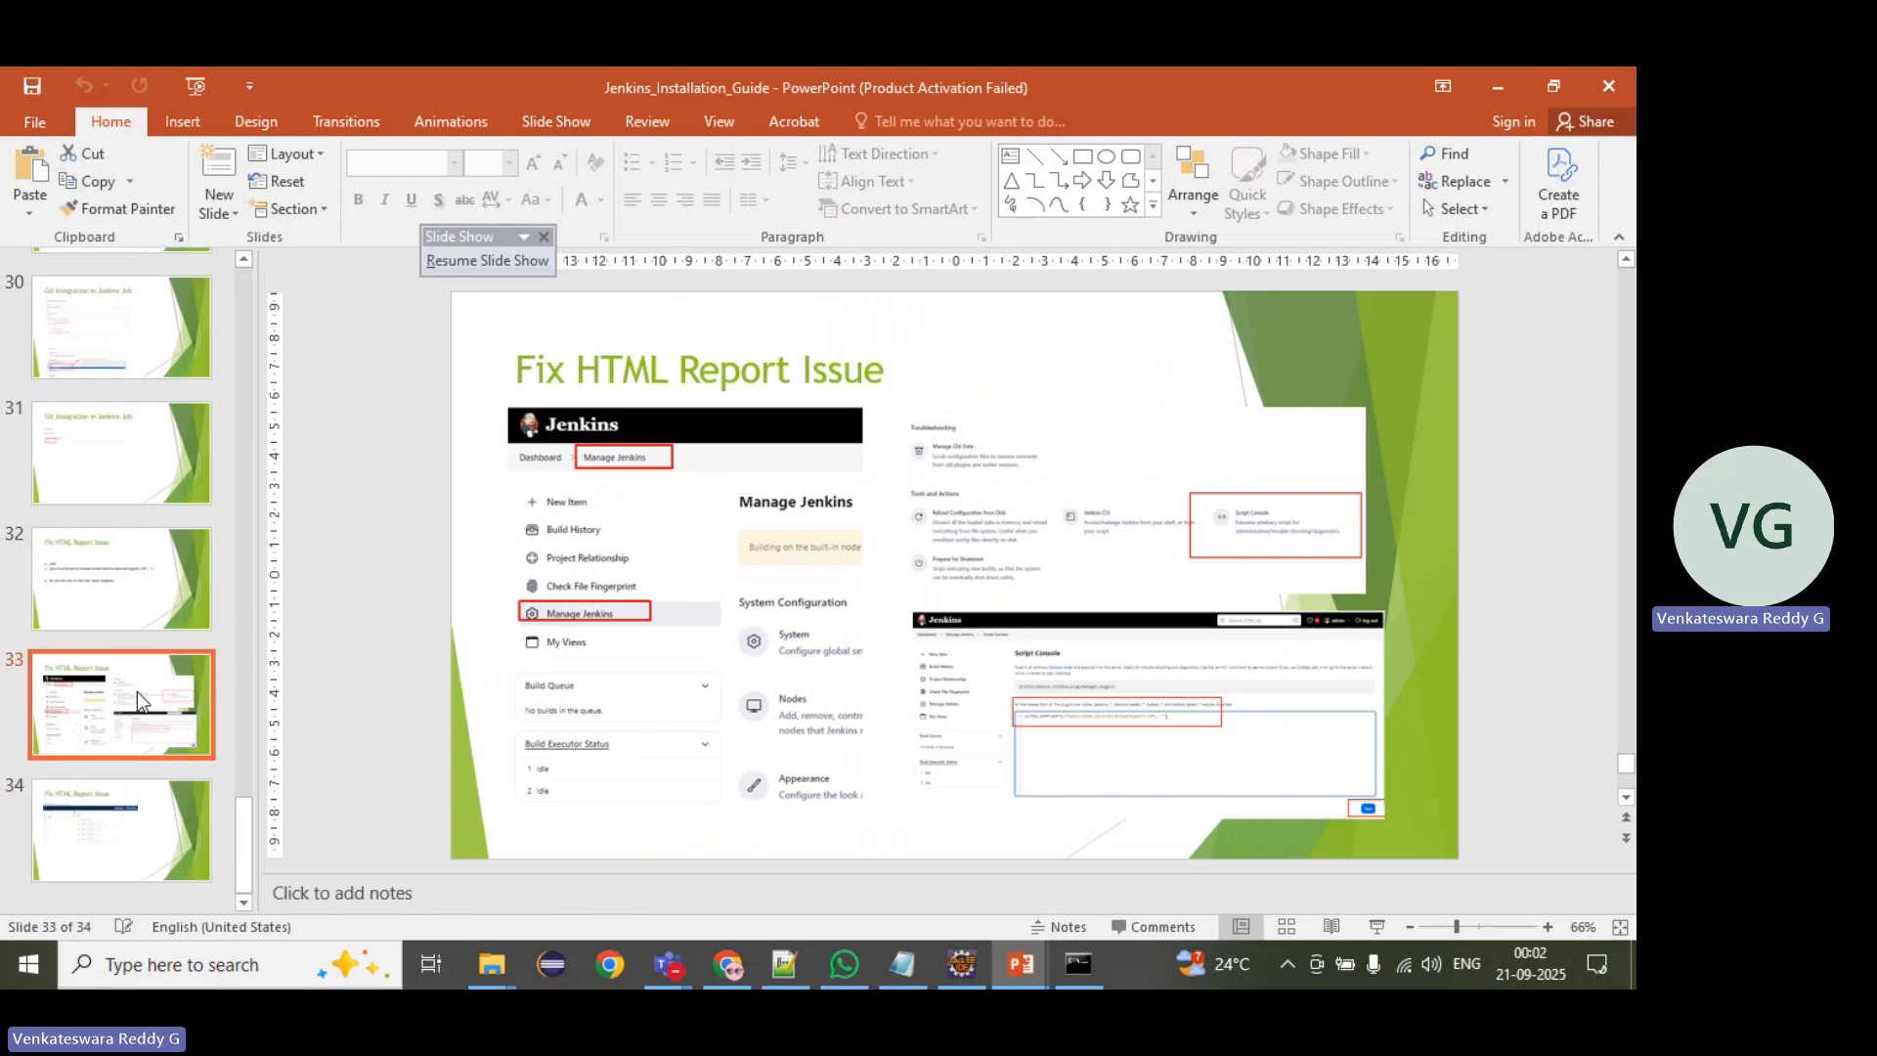
click(132, 589)
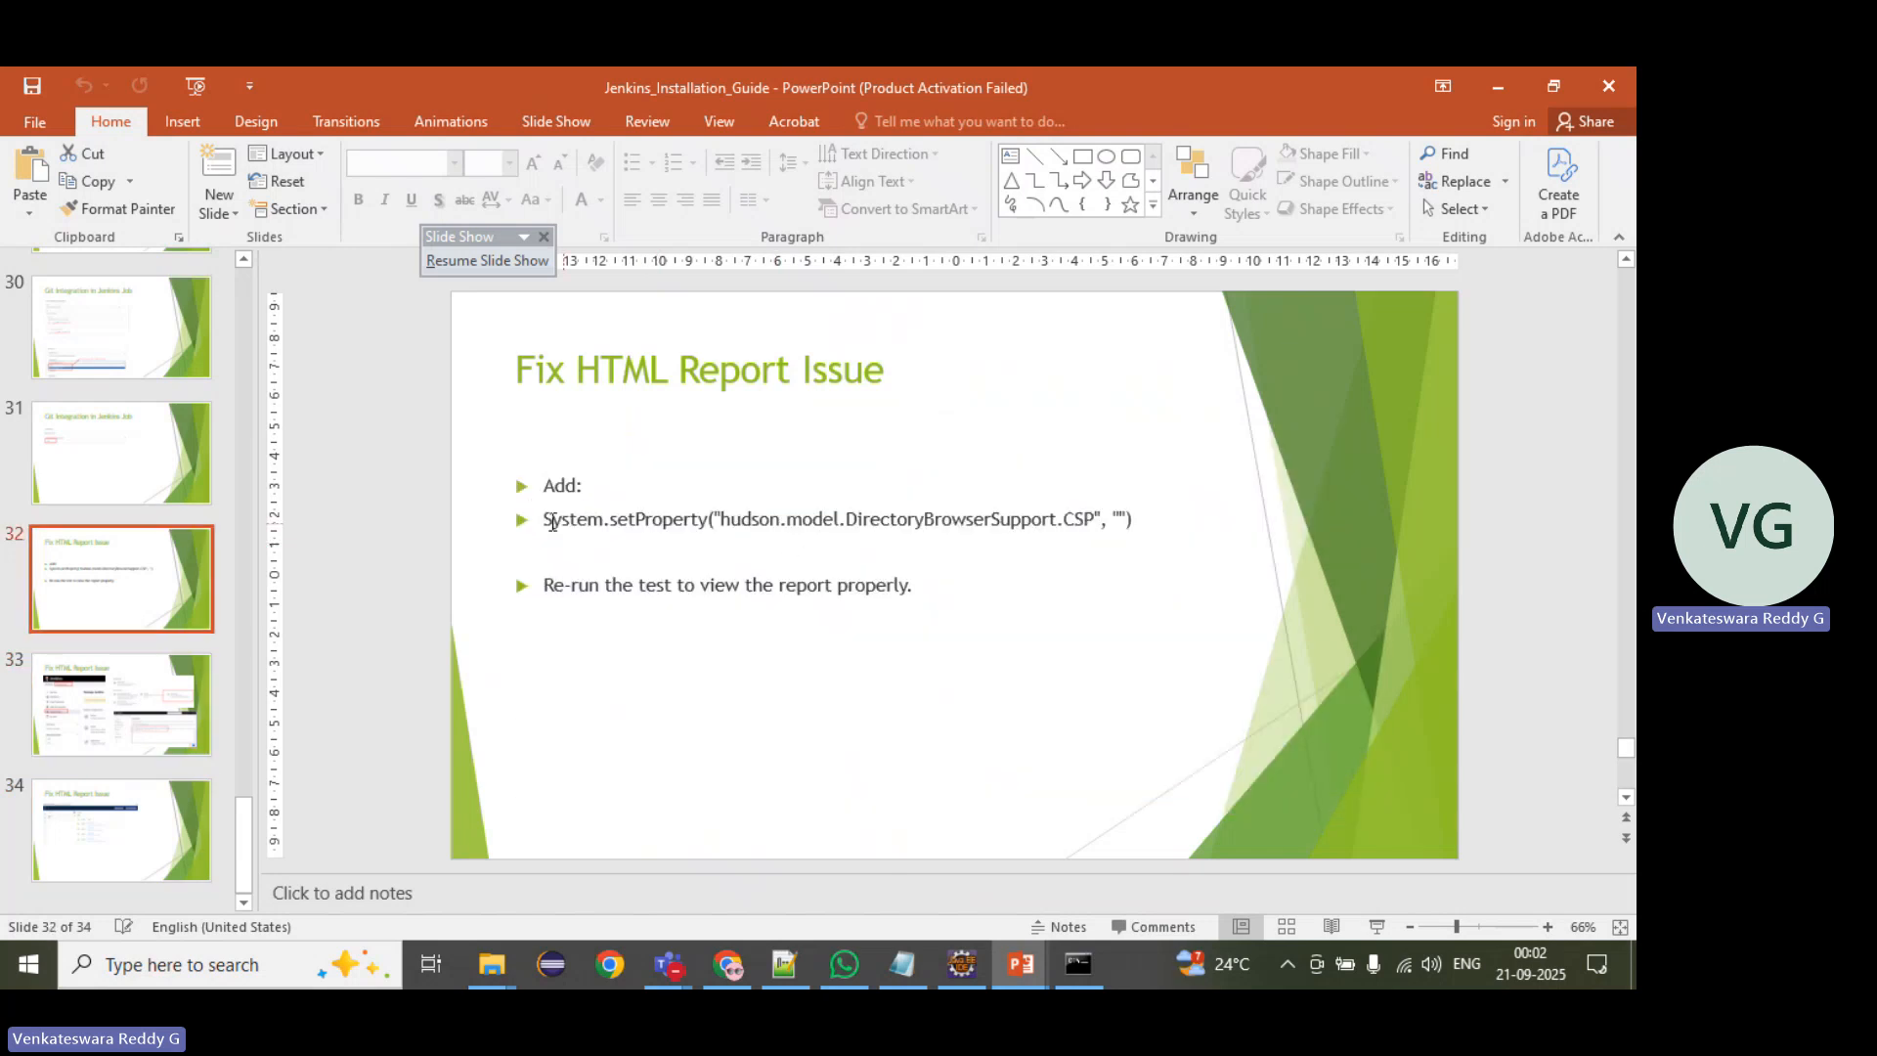
click(546, 519)
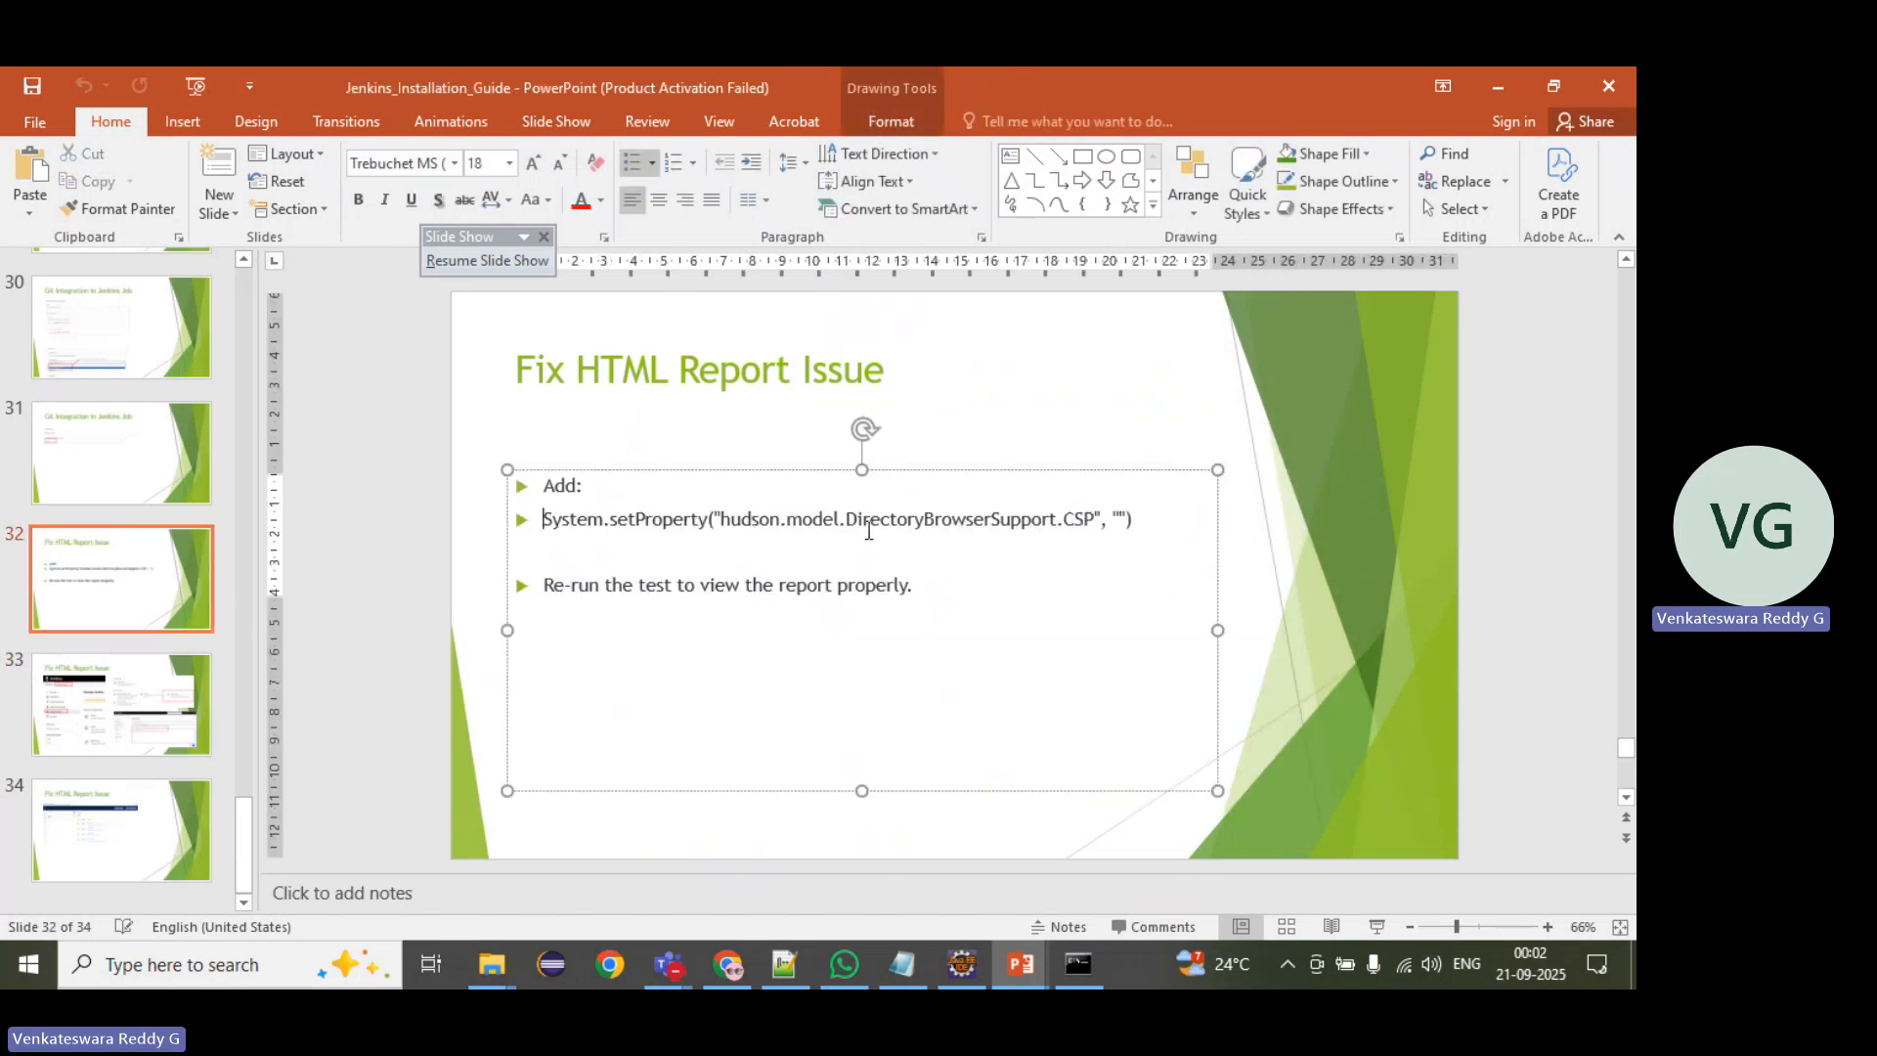
shift+click(1137, 524)
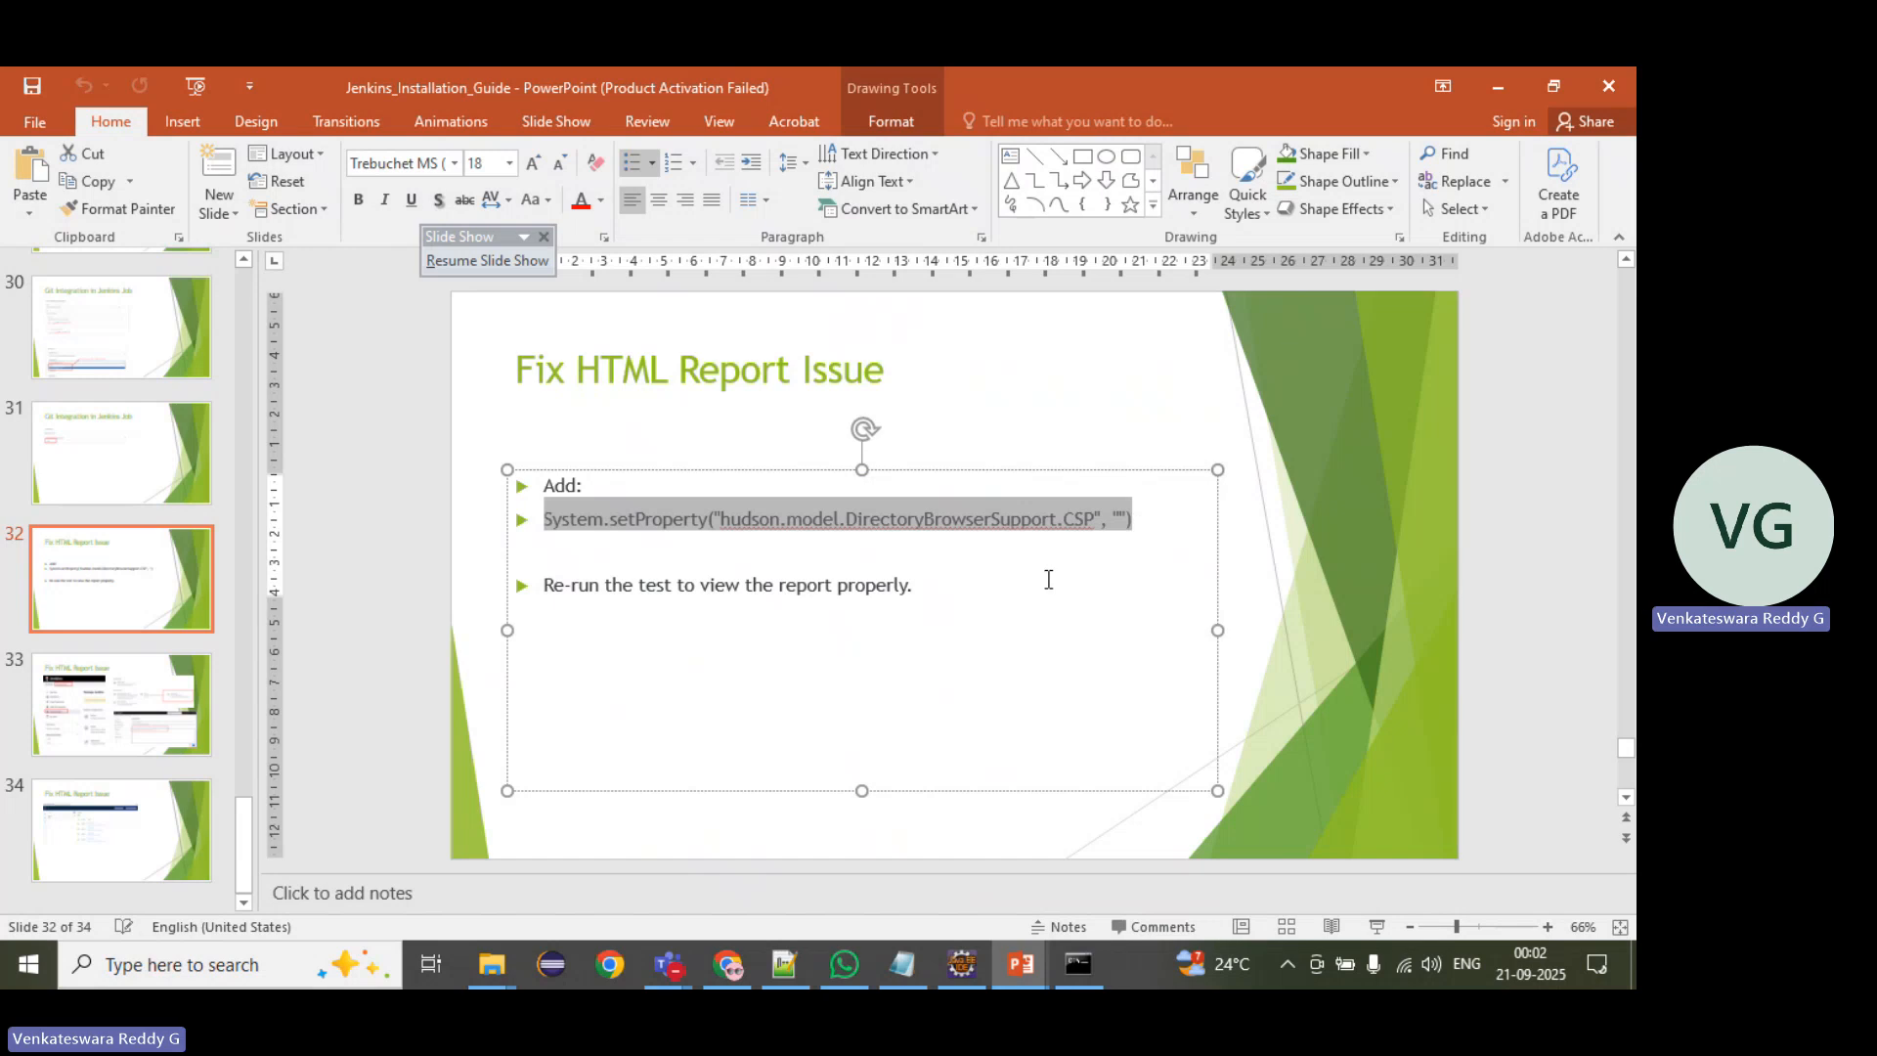
key(ctrl+c)
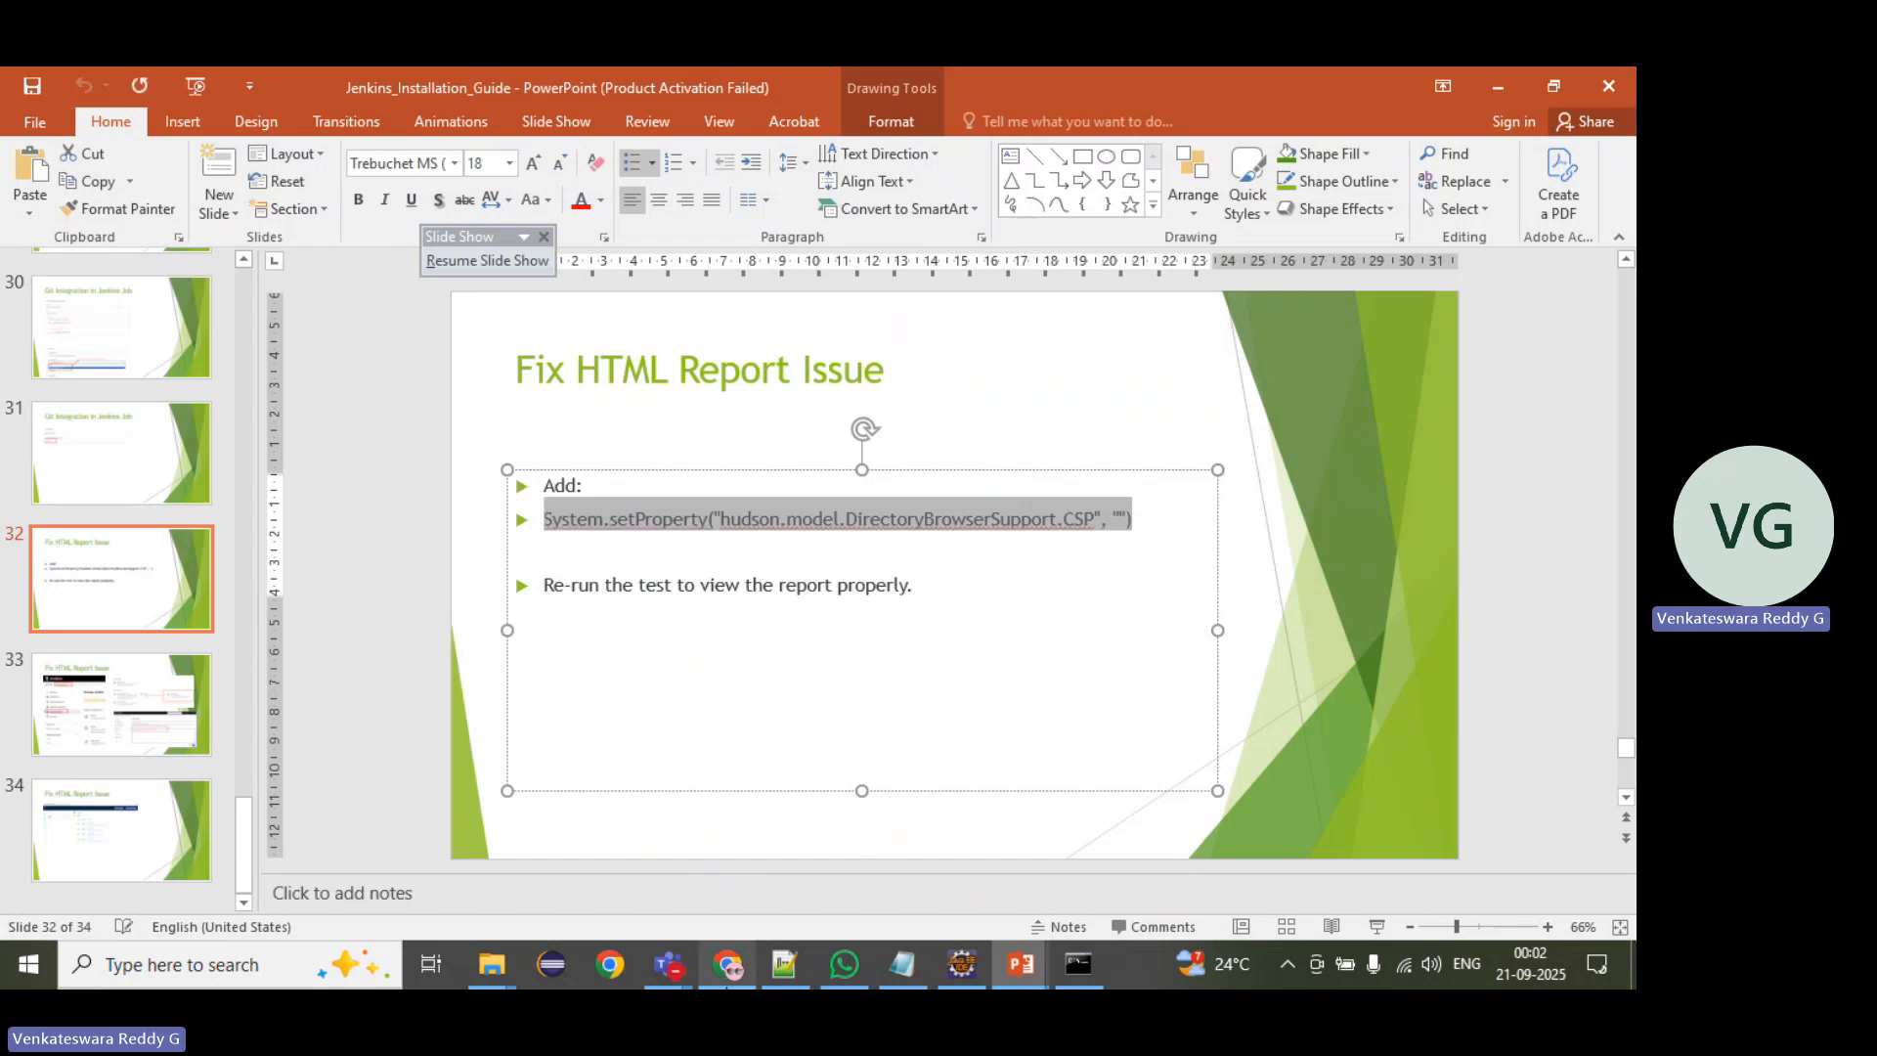
Step: Back in Chrome, paste System.setProperty("hudson.model.DirectoryBrowserSupport.CSP", "") into the Jenkins Script Console and run it
mouse_move(727, 965)
click(731, 899)
click(549, 636)
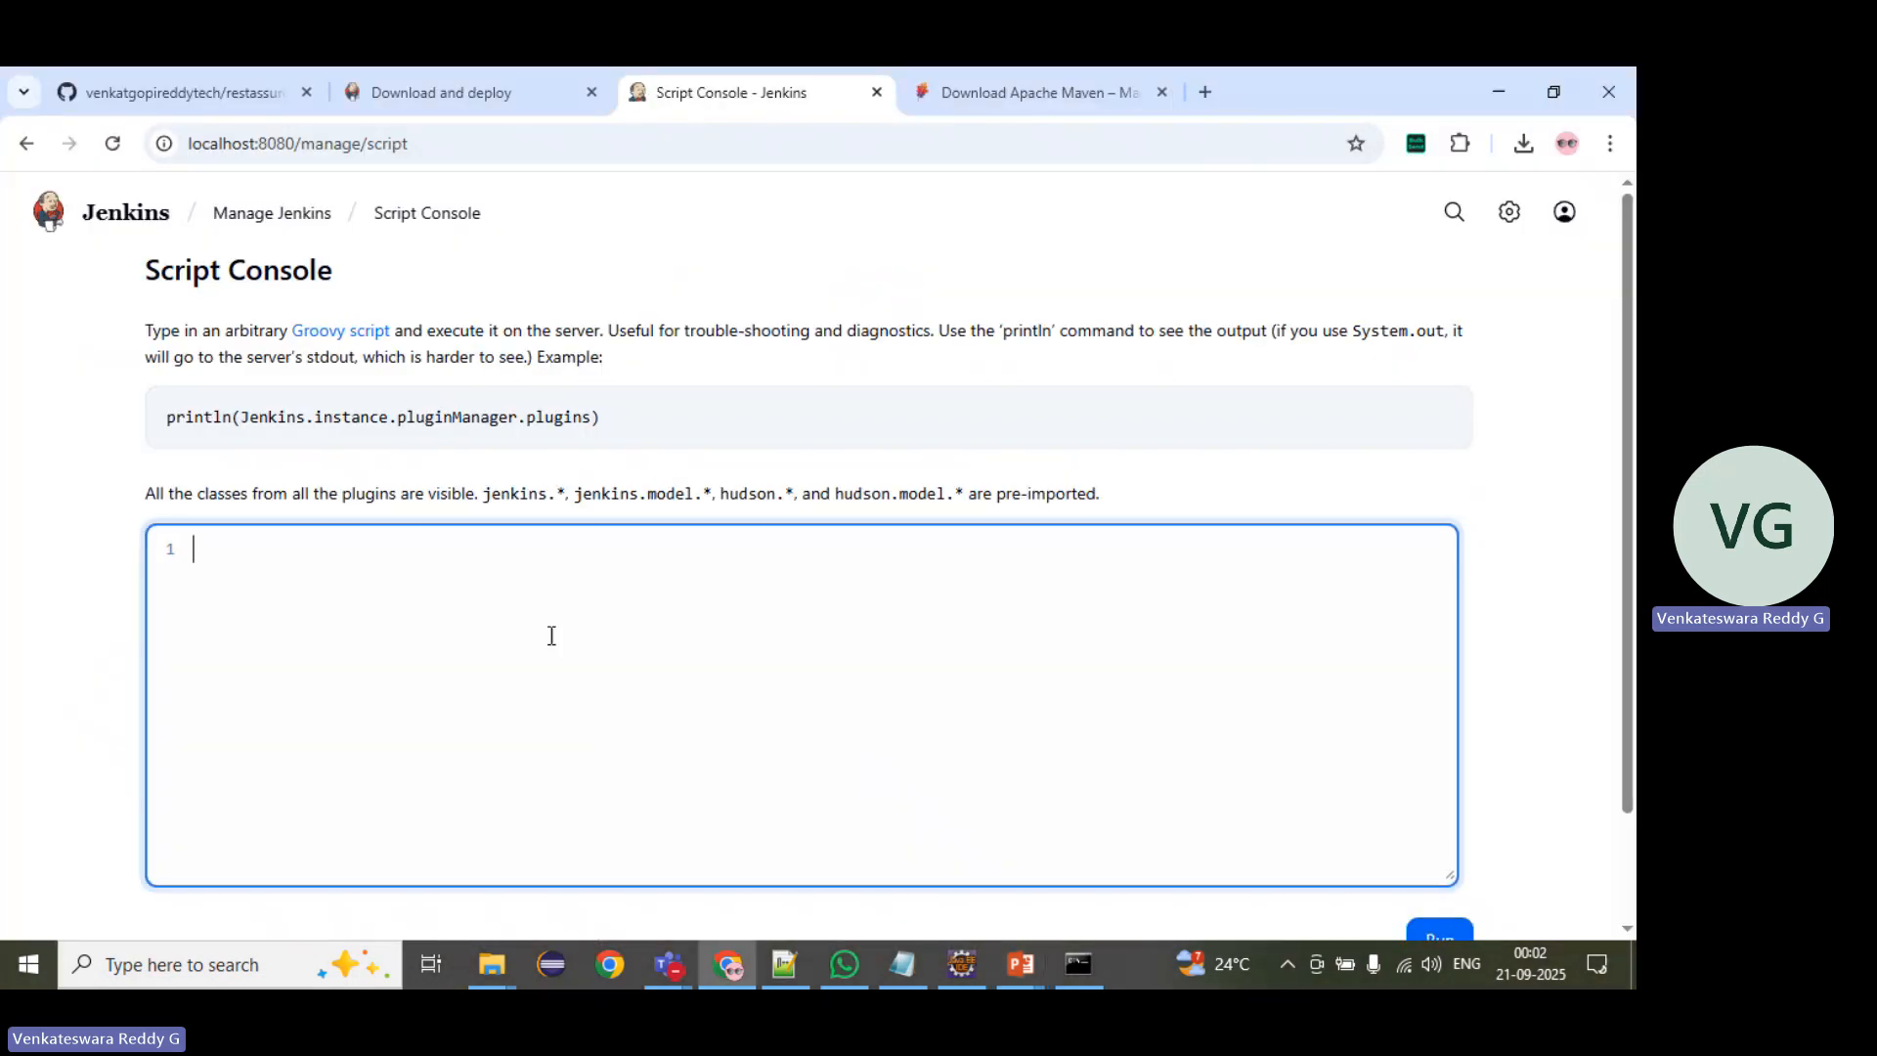
key(ctrl+v)
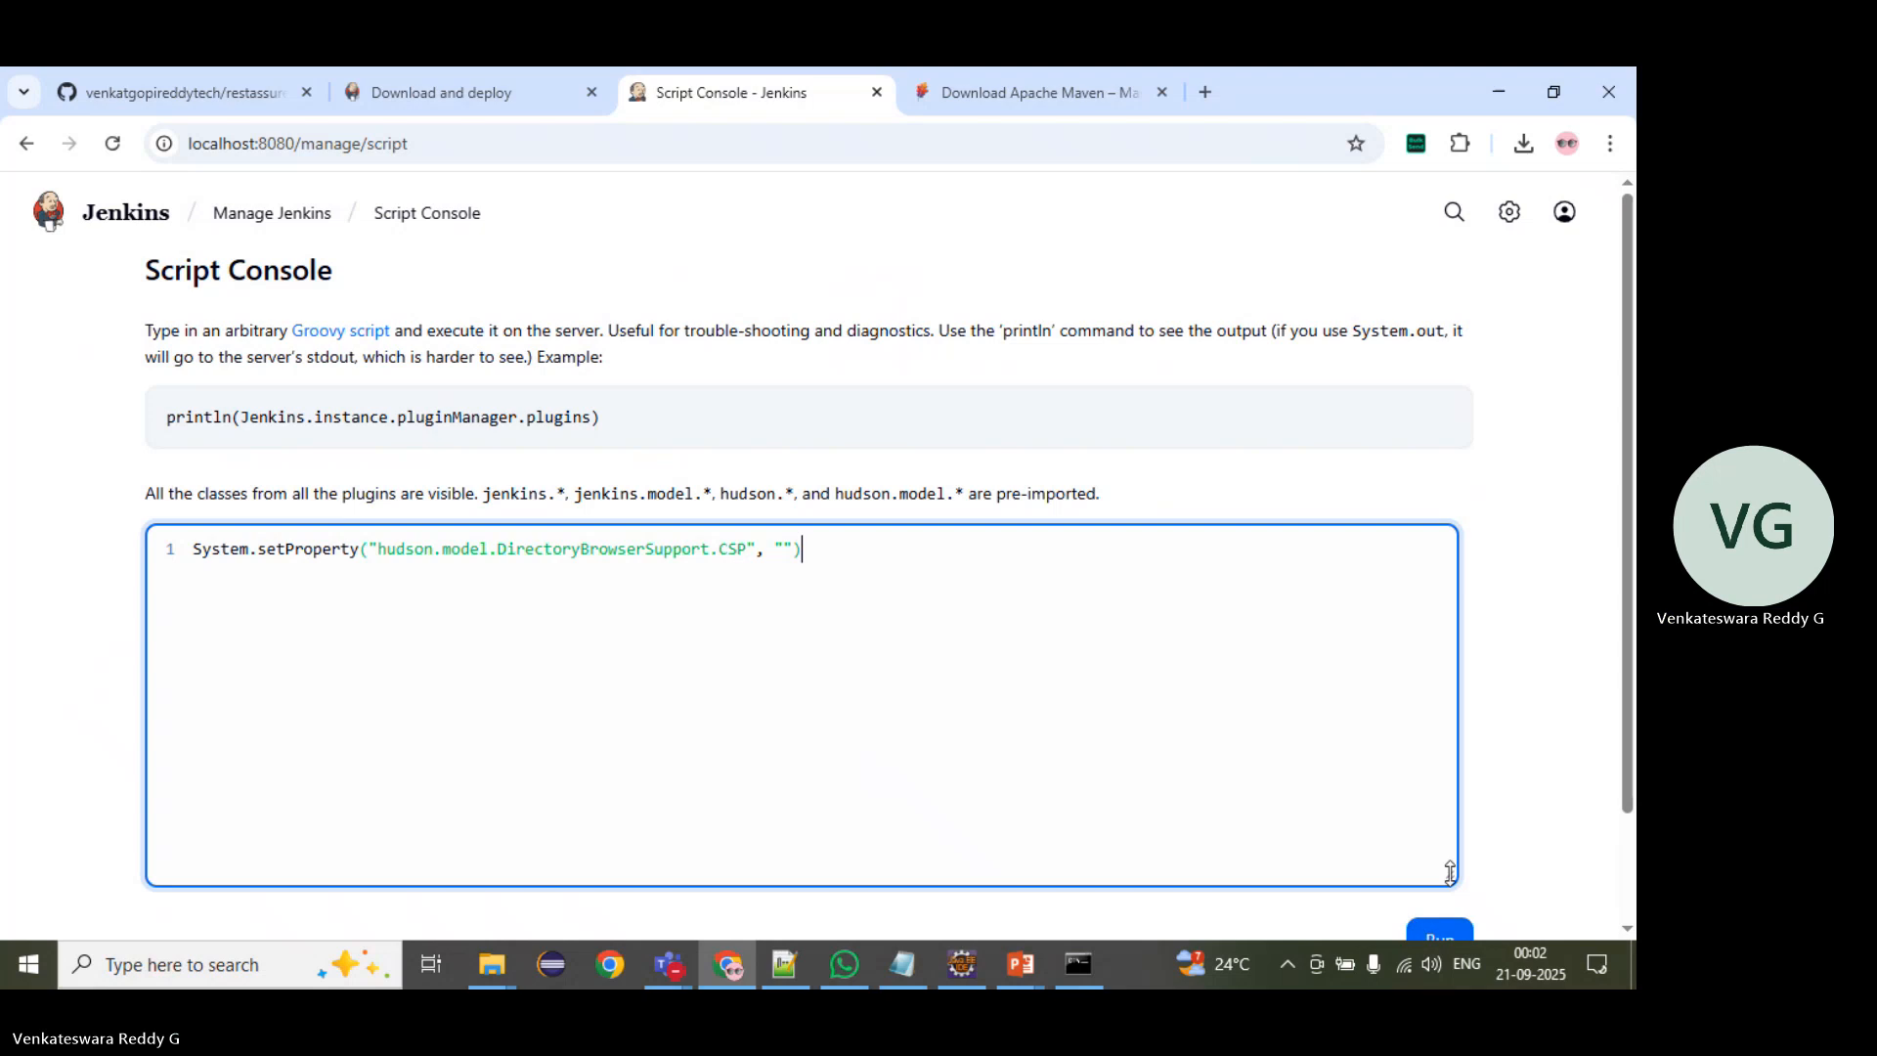
scroll(1437, 931, down, 1)
click(1445, 812)
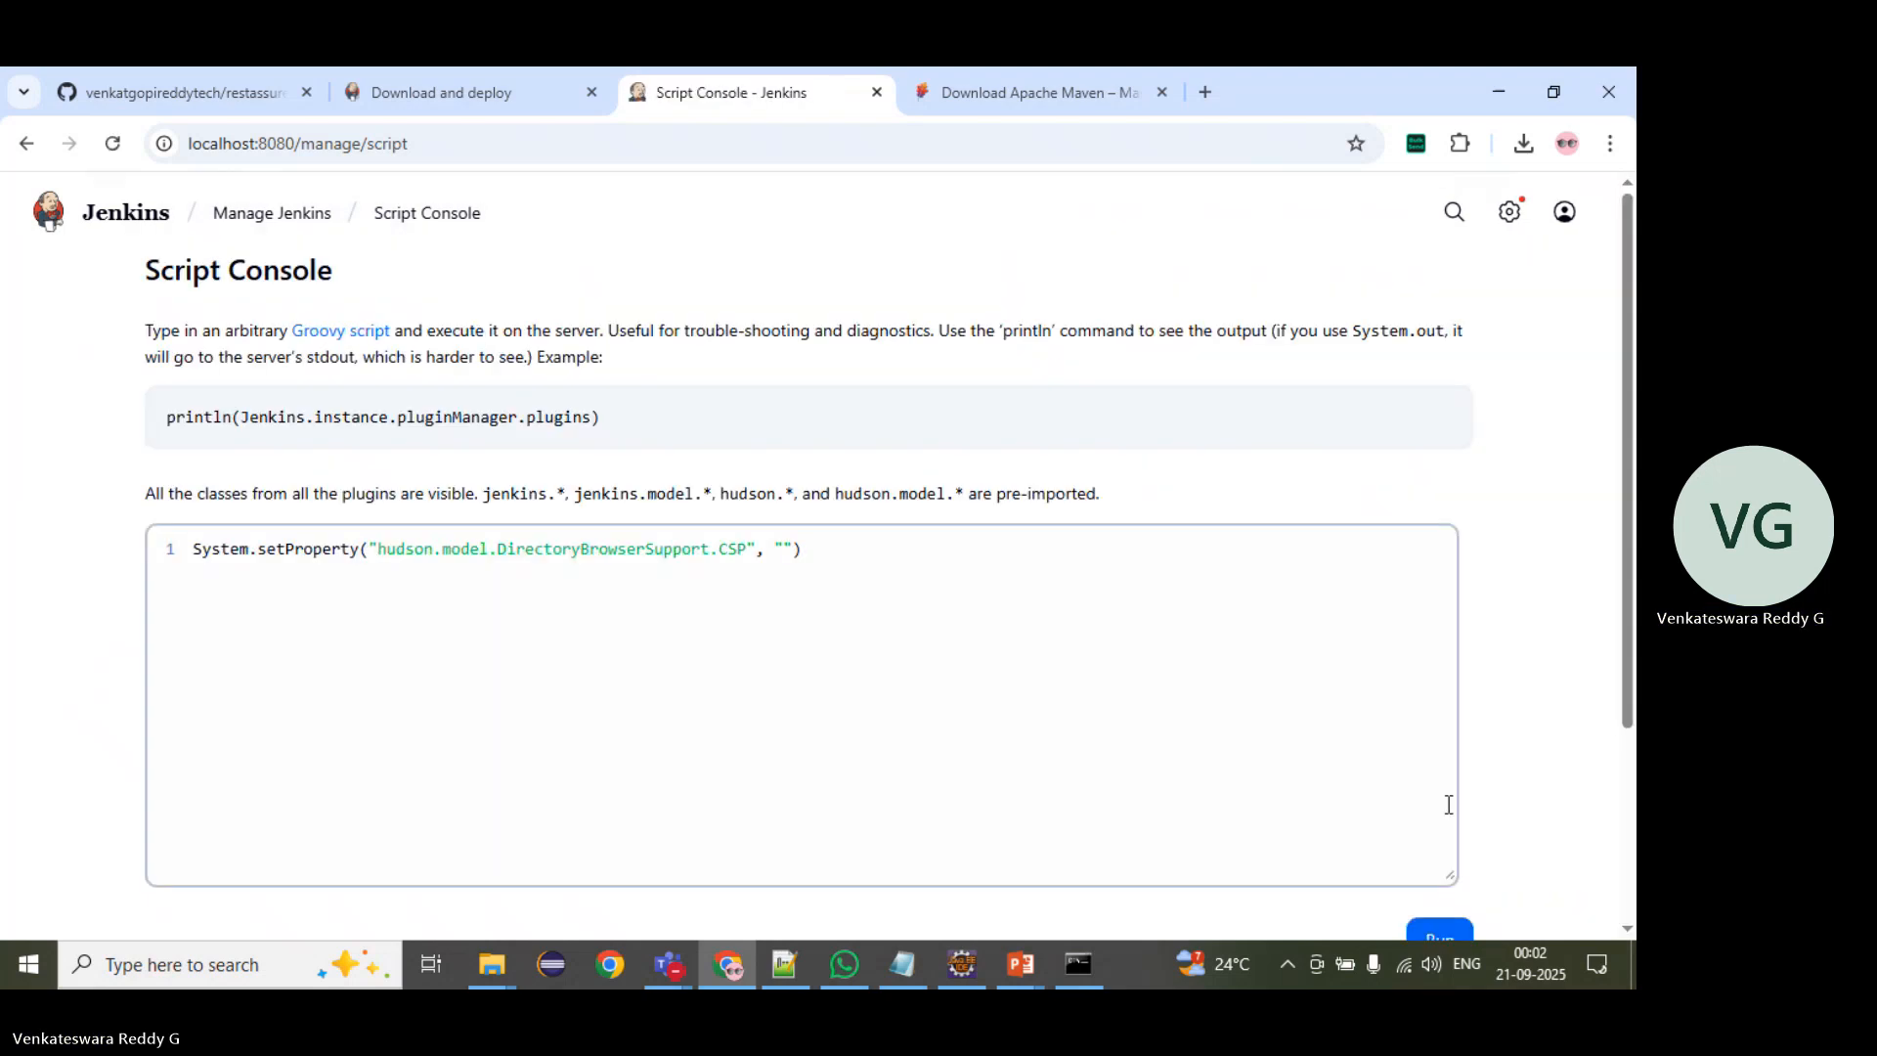
scroll(1482, 791, down, 2)
click(1437, 700)
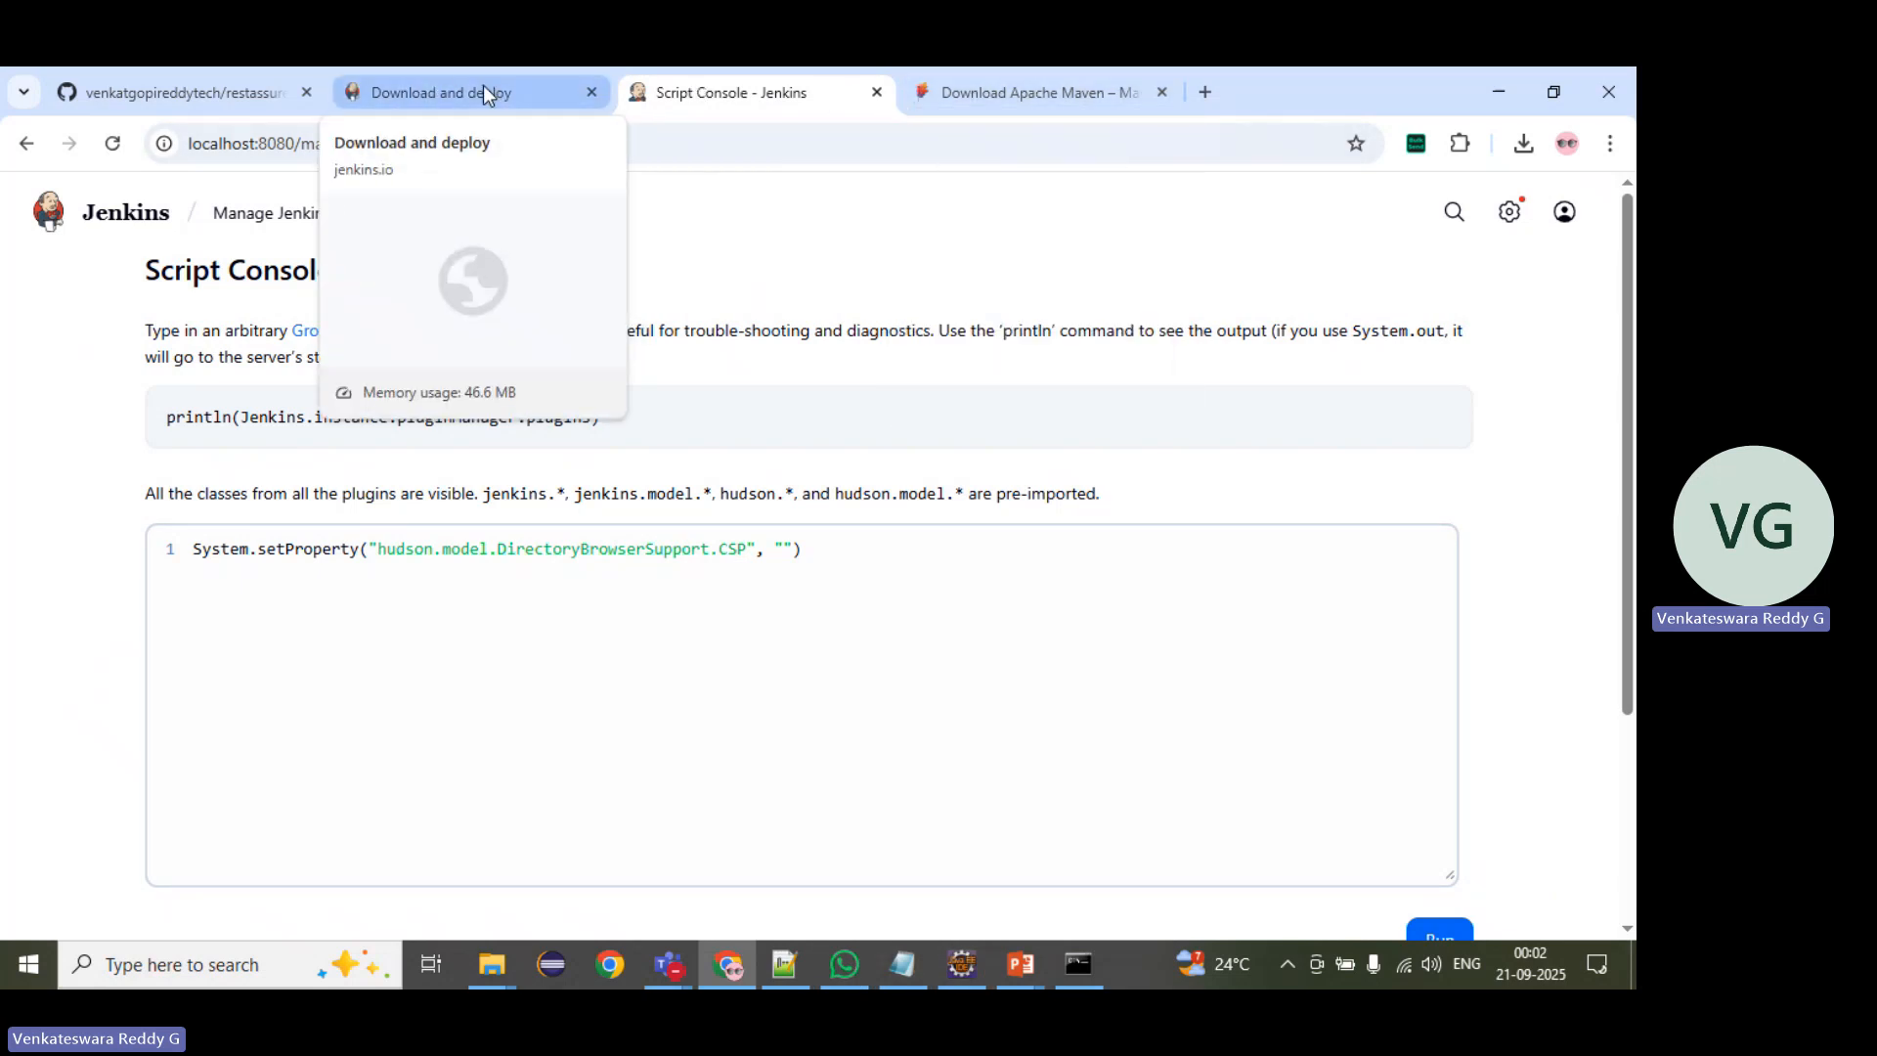
Step: Open restassuredapijob from the dashboard and start another parameterized build with env QA and suite user_excel
click(161, 209)
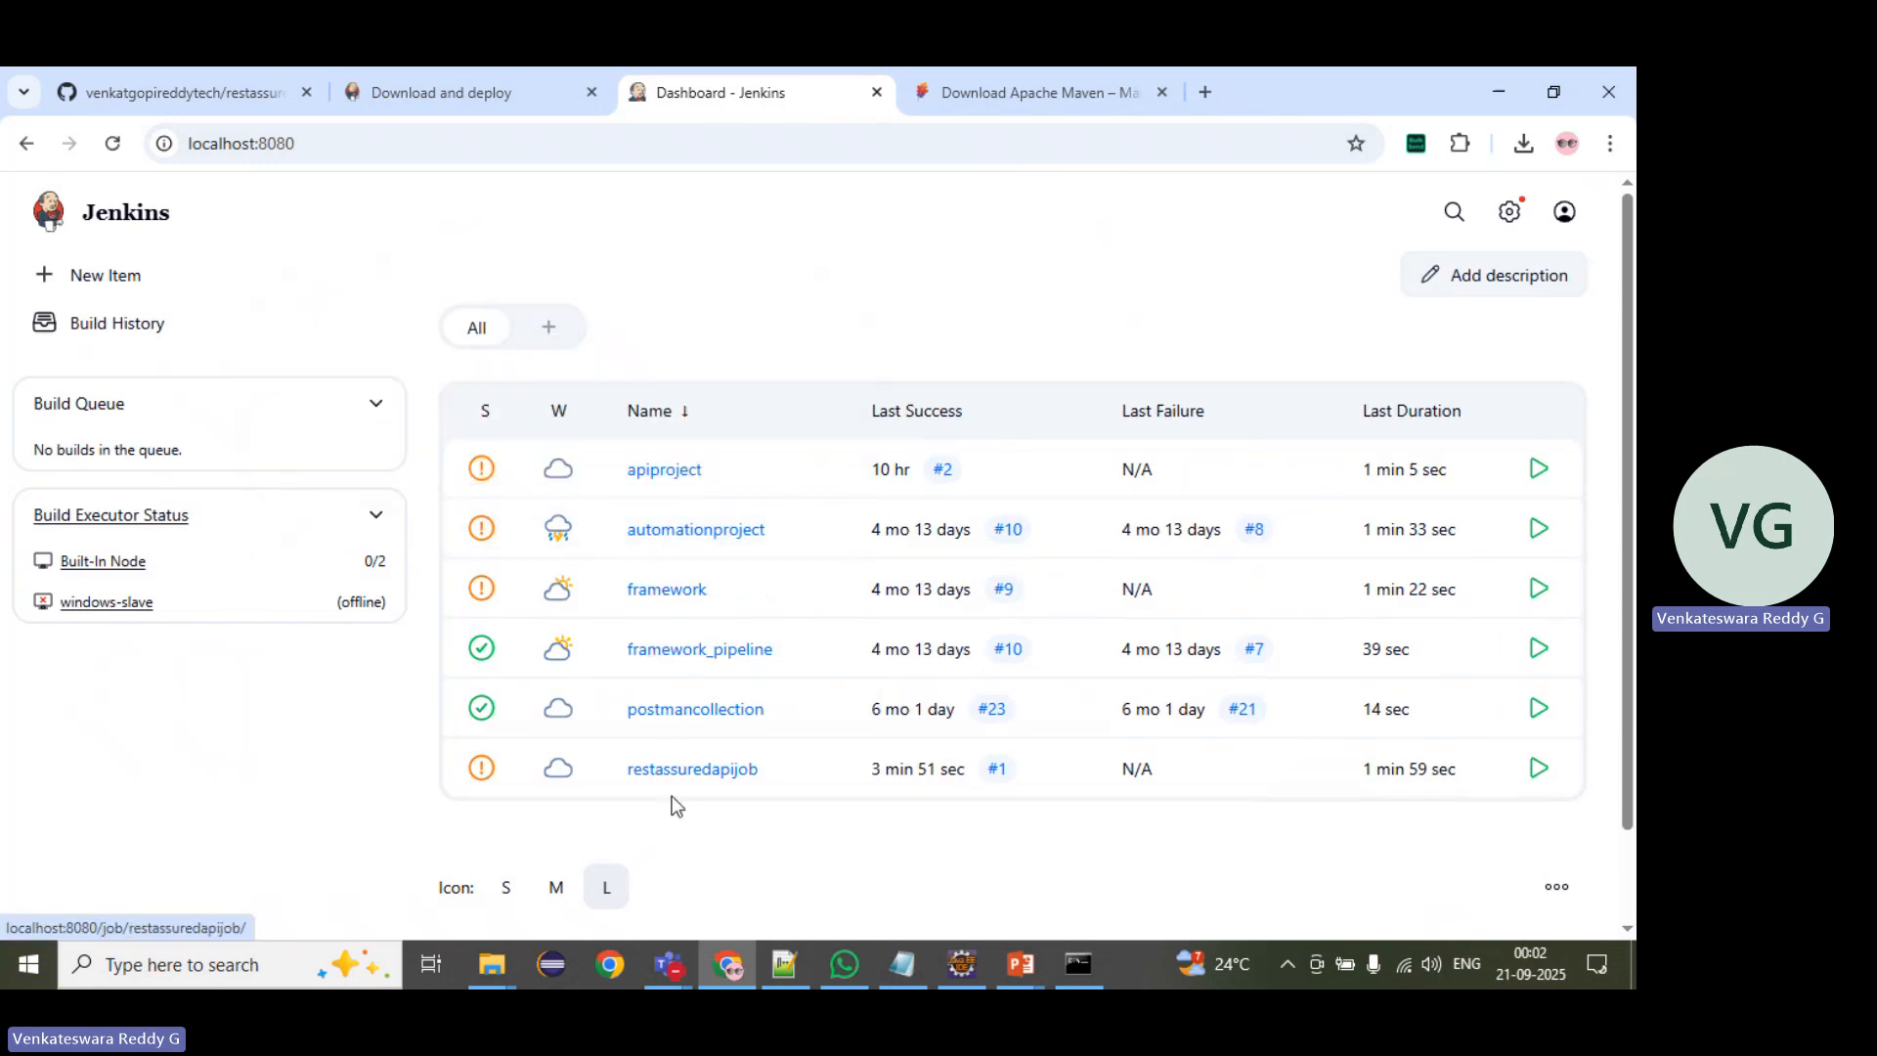
click(696, 772)
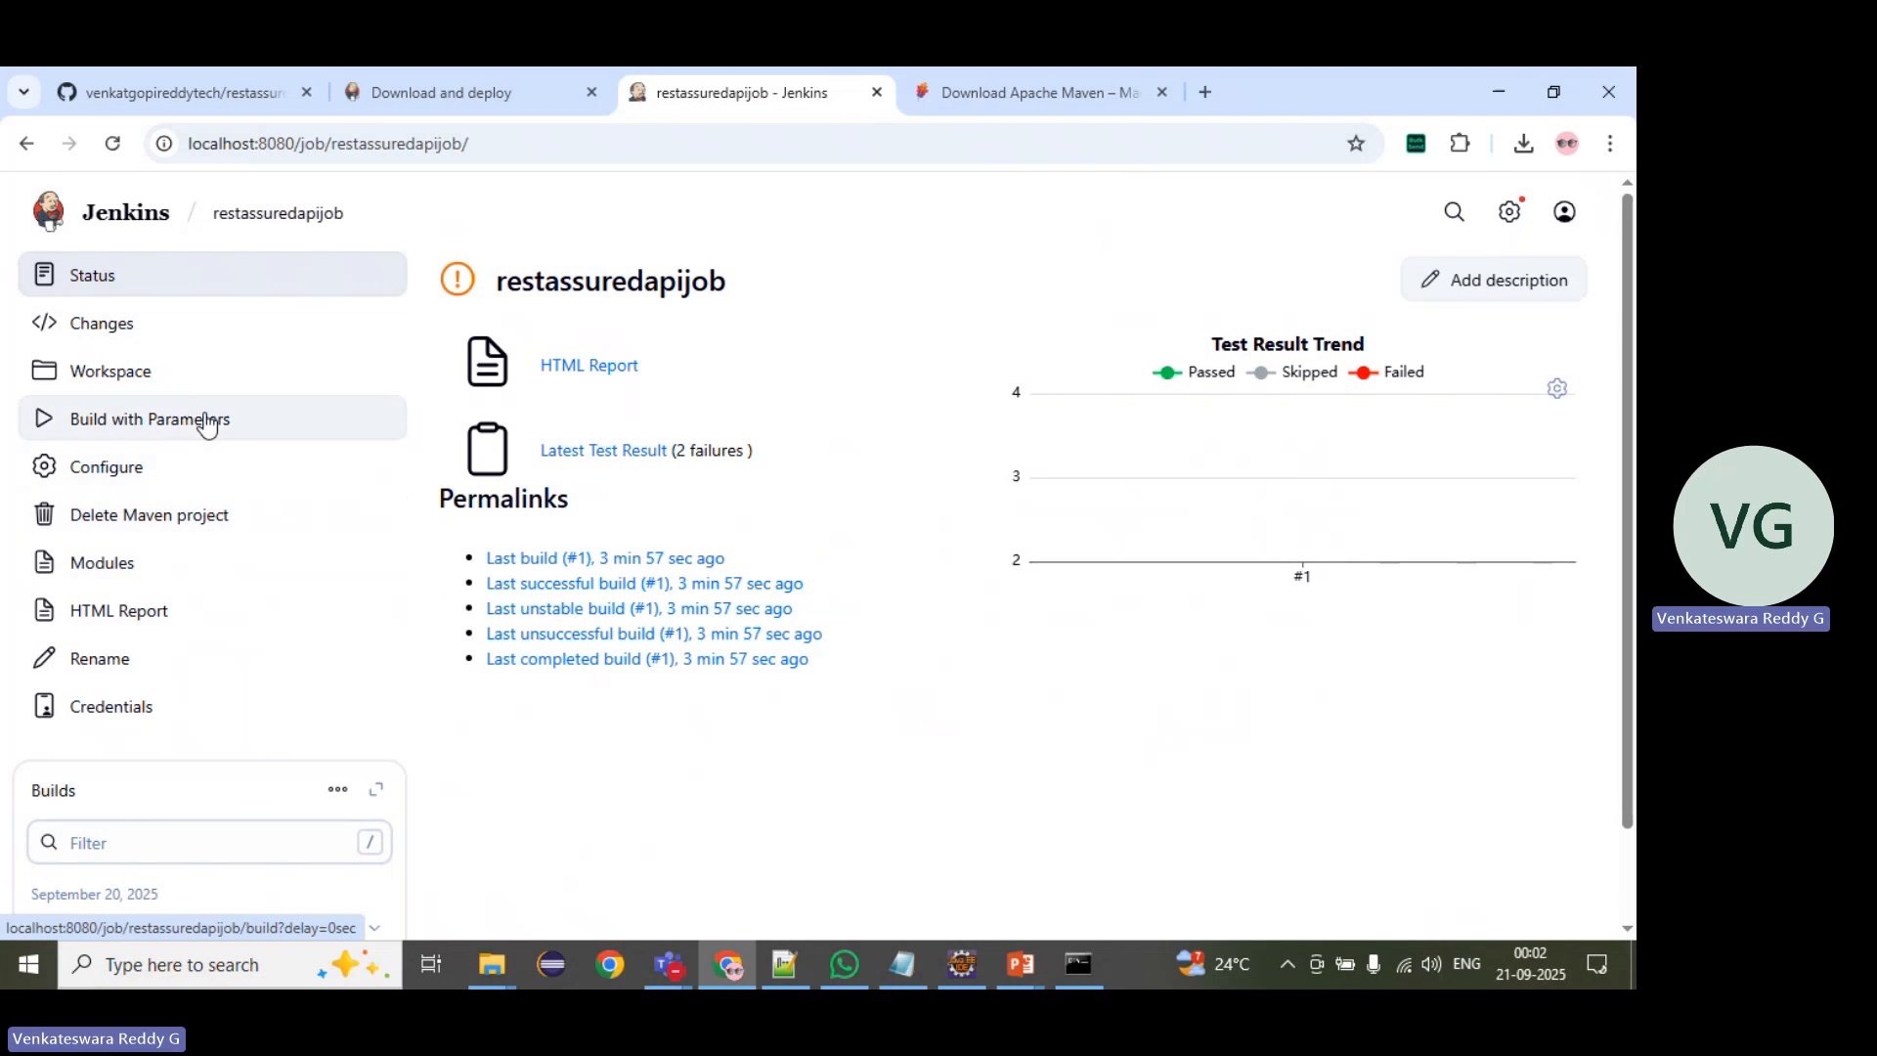
click(206, 420)
click(500, 643)
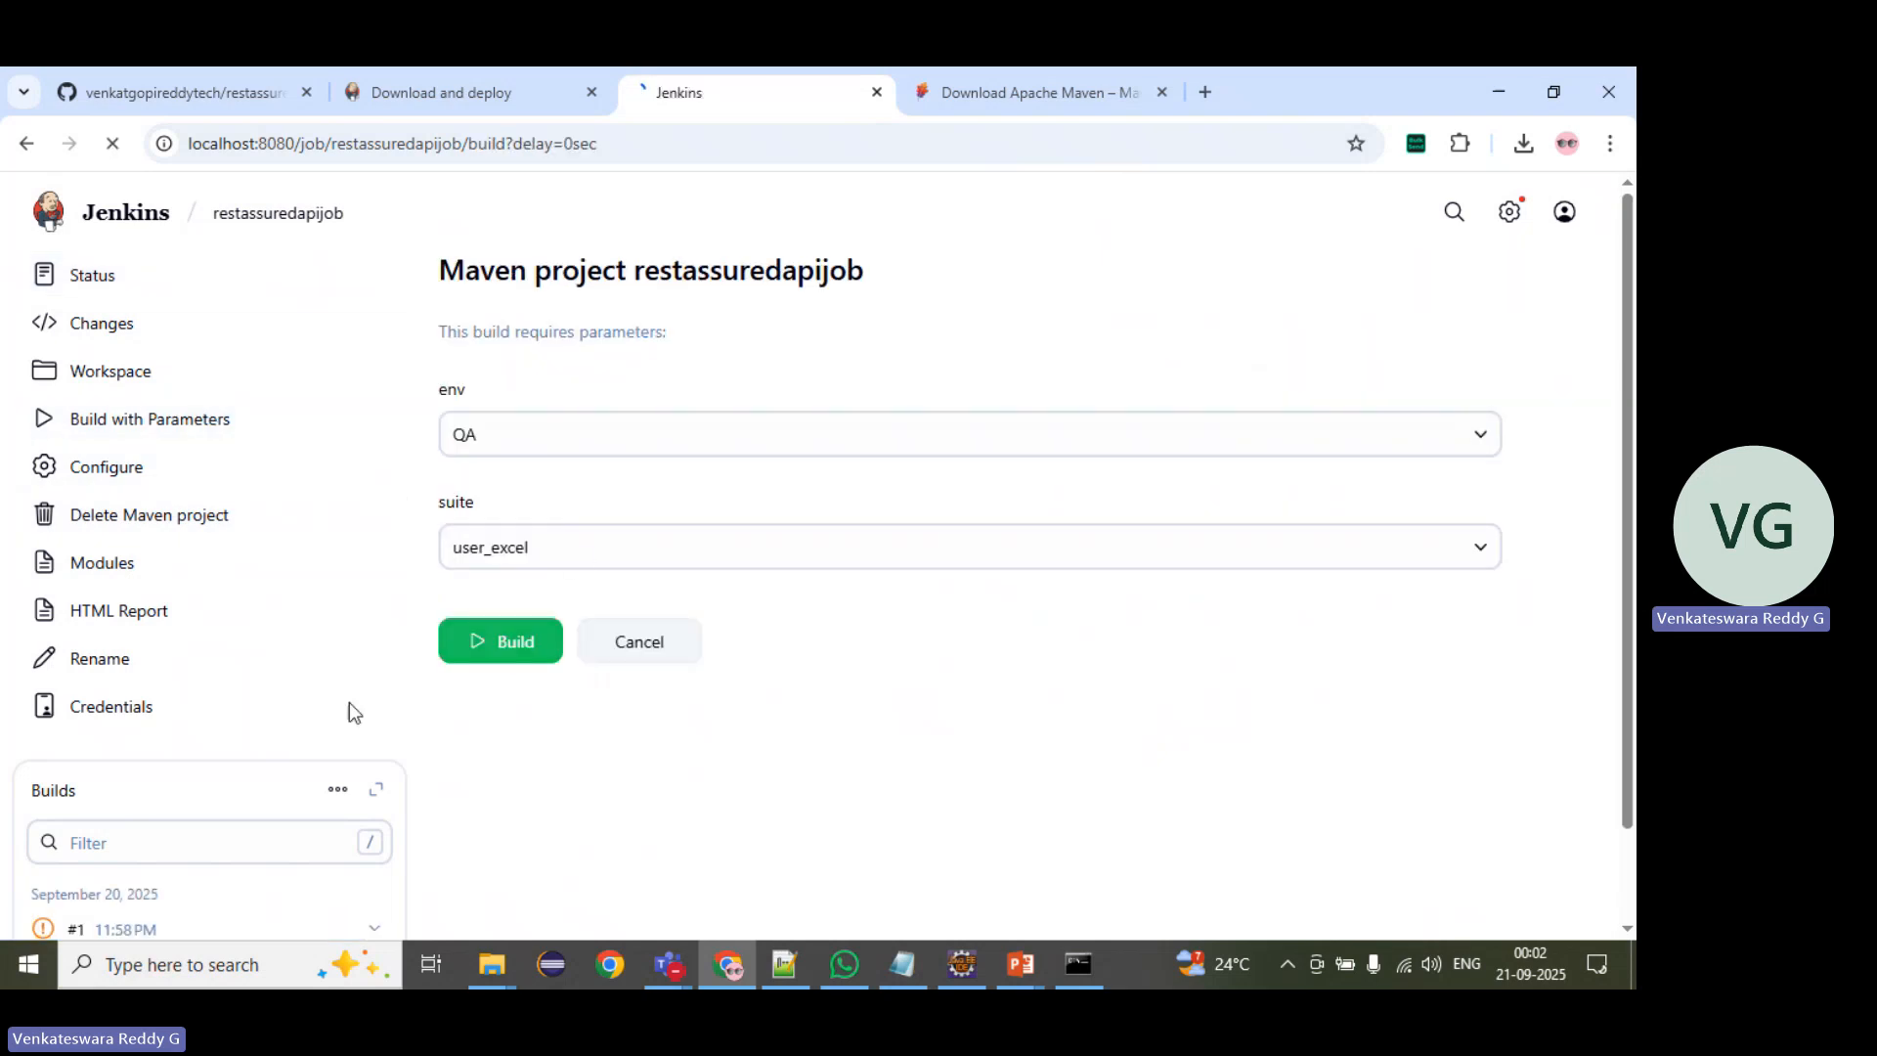
Step: Follow the console output of build #2 until it finishes and open that build's status page
scroll(335, 708, down, 2)
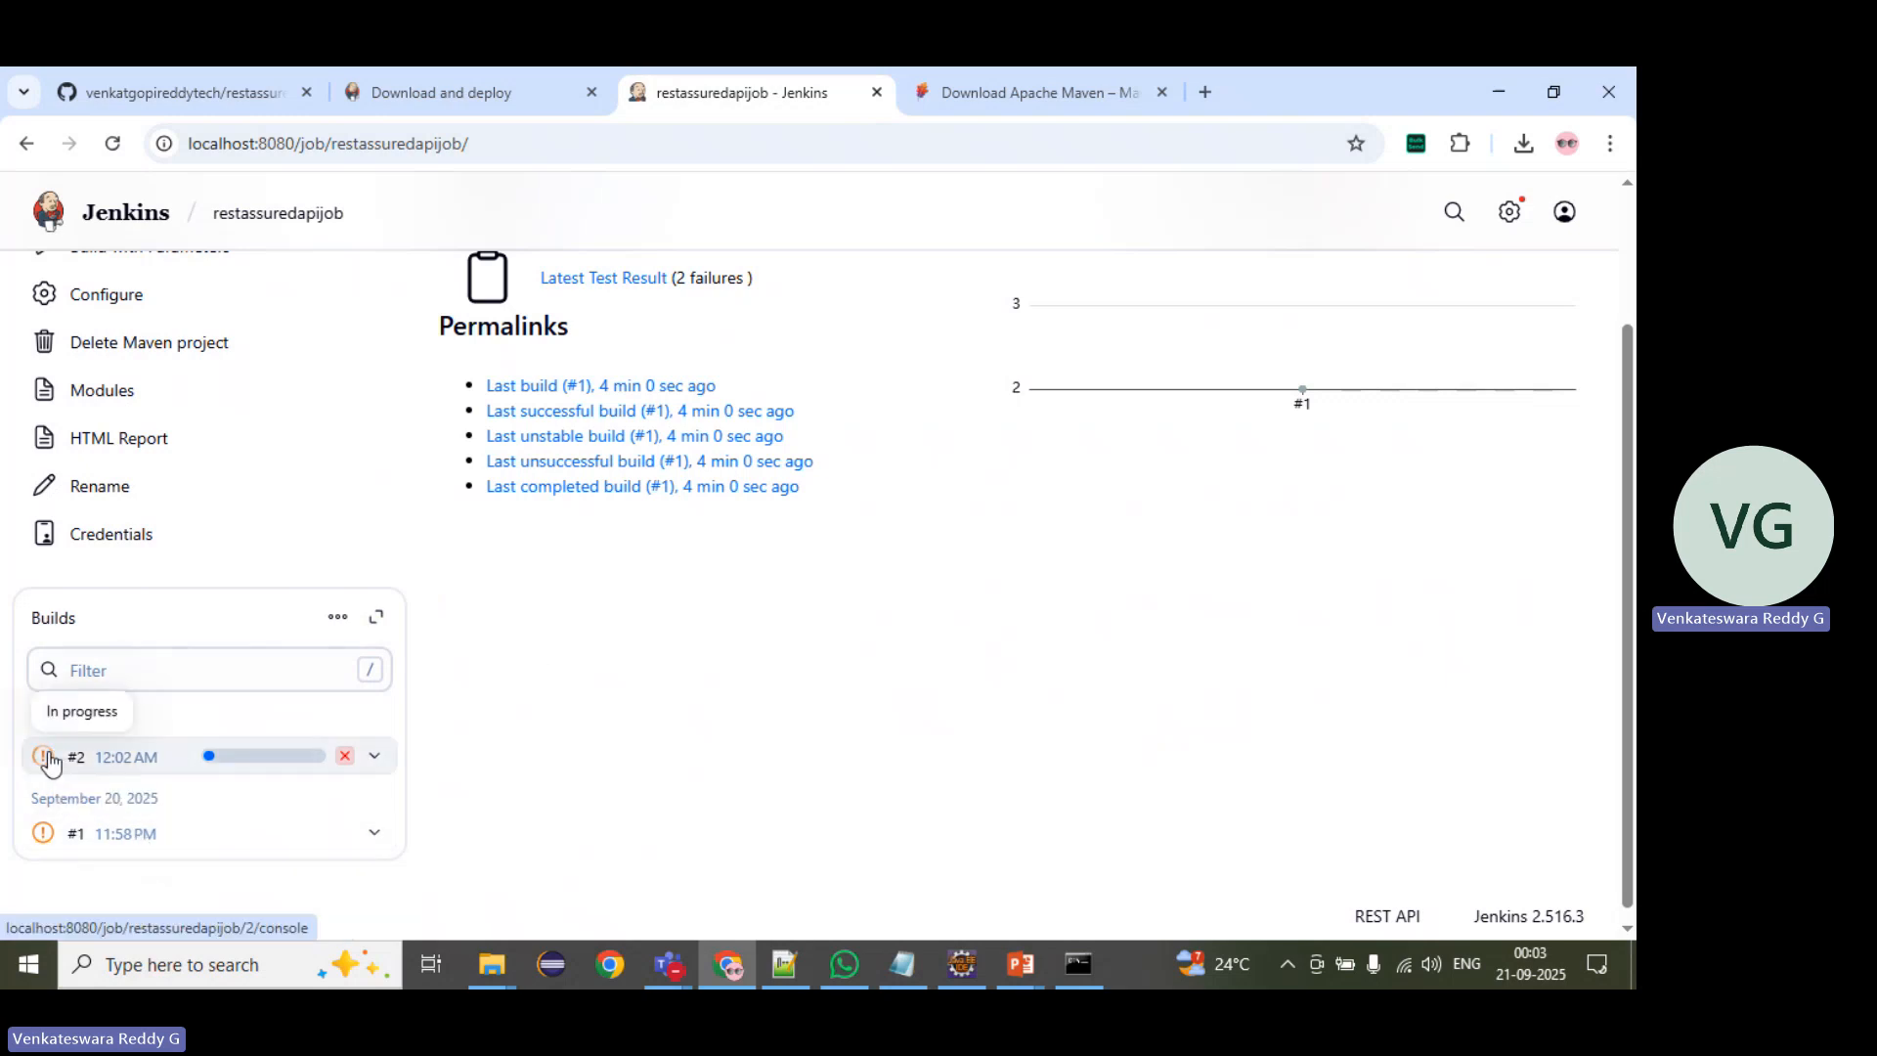
click(209, 758)
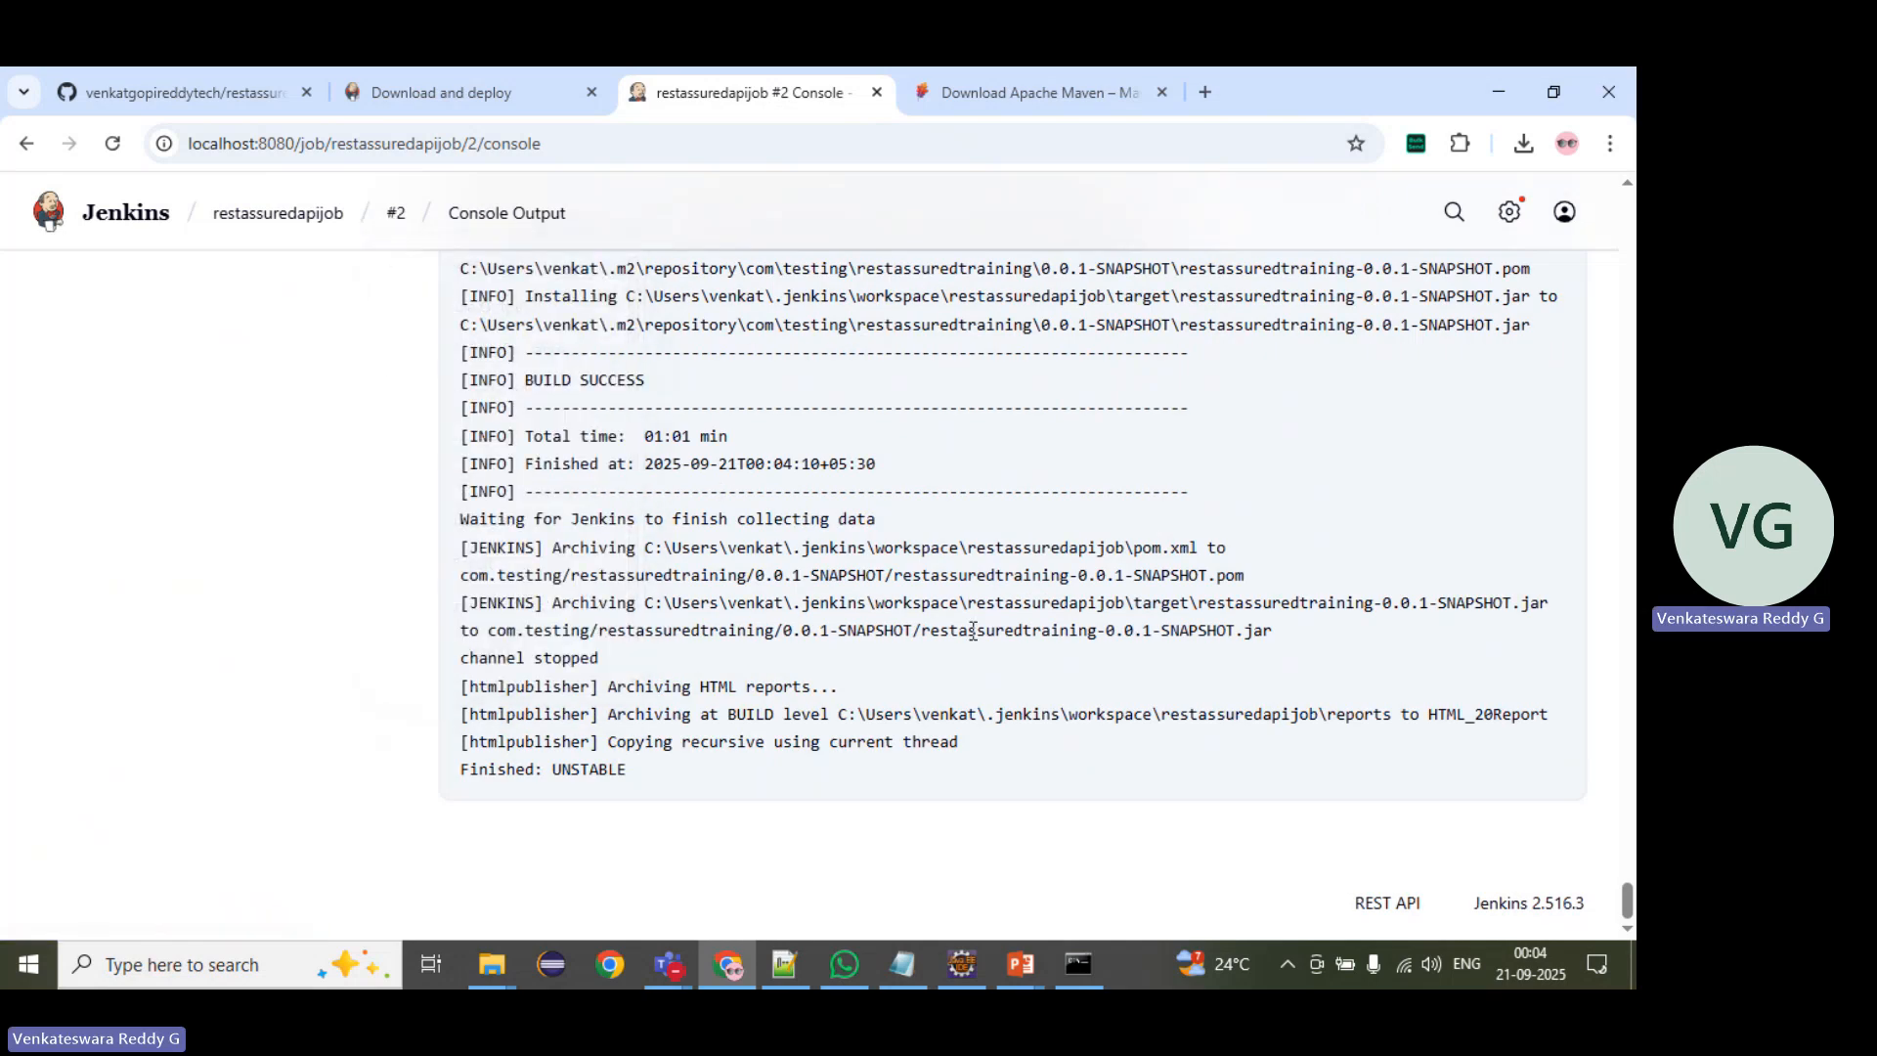
click(396, 214)
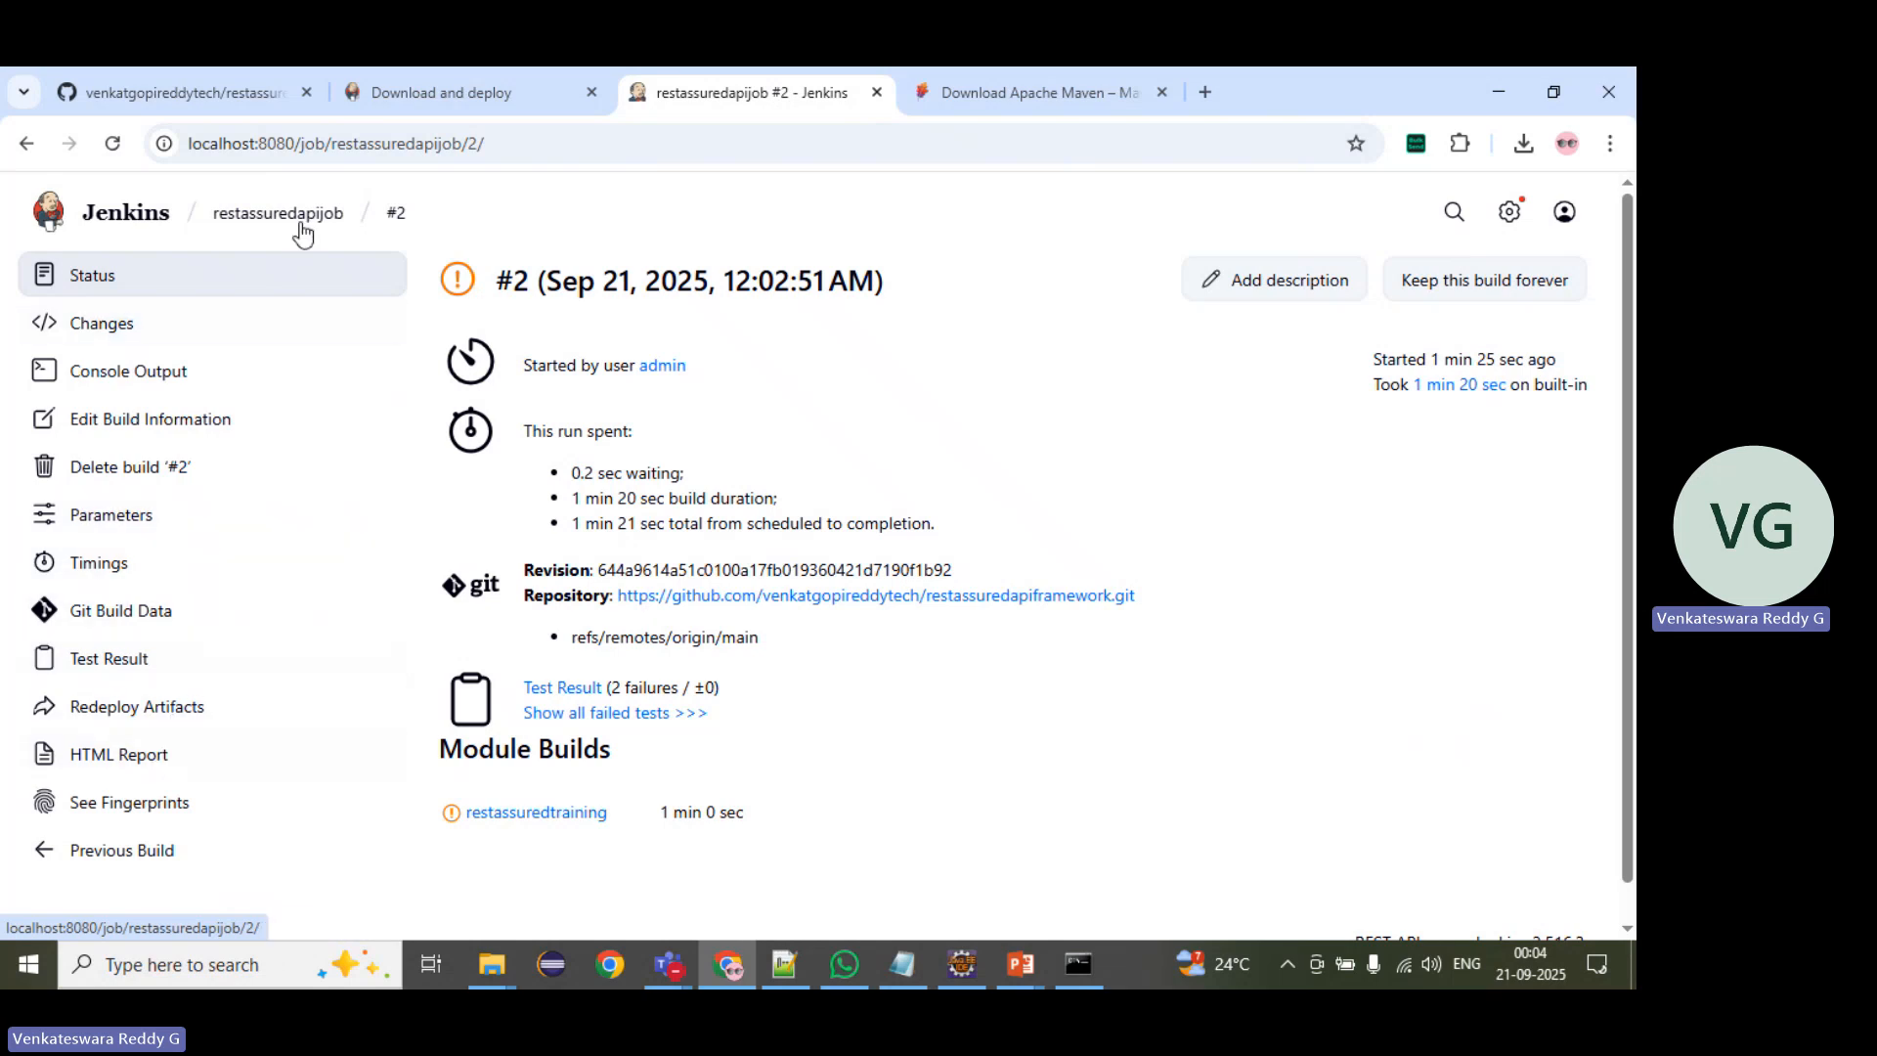
Step: Open build #2's HTML report and examine the createUserTest and deleteUserTest details
click(141, 759)
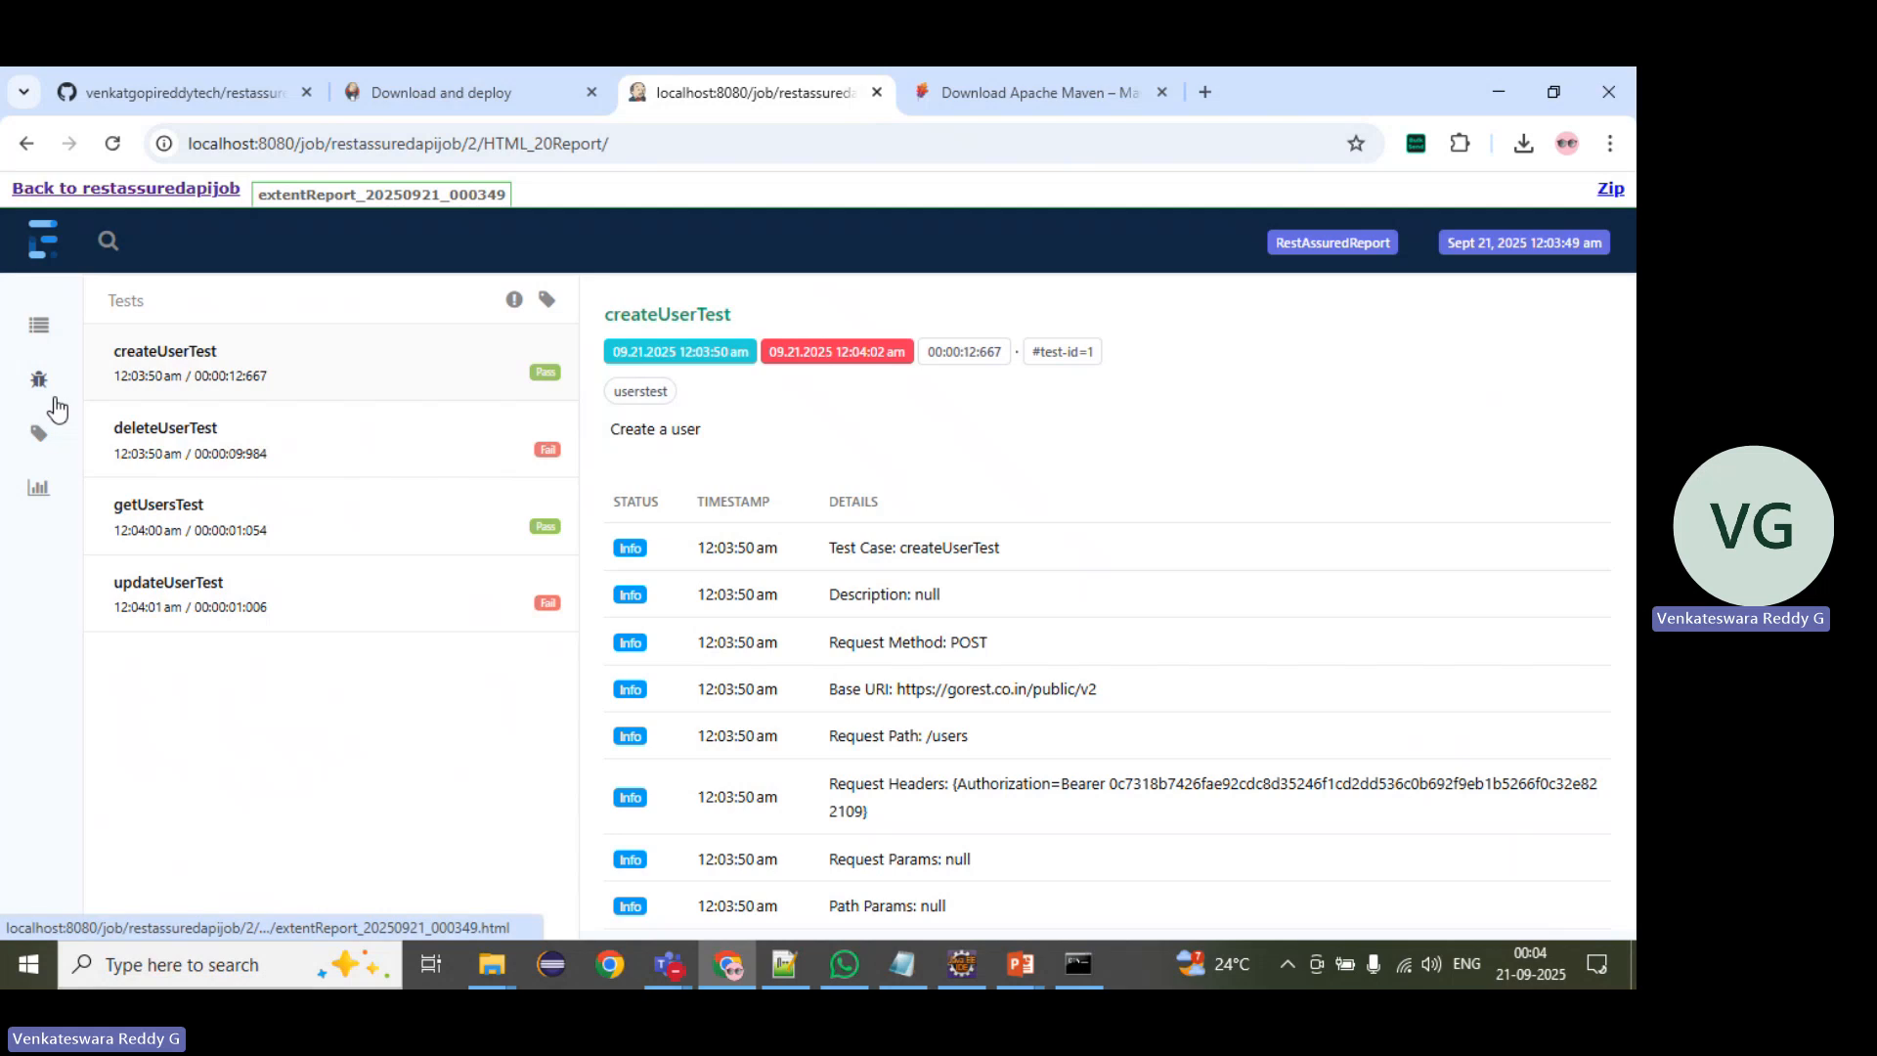
scroll(1075, 635, down, 8)
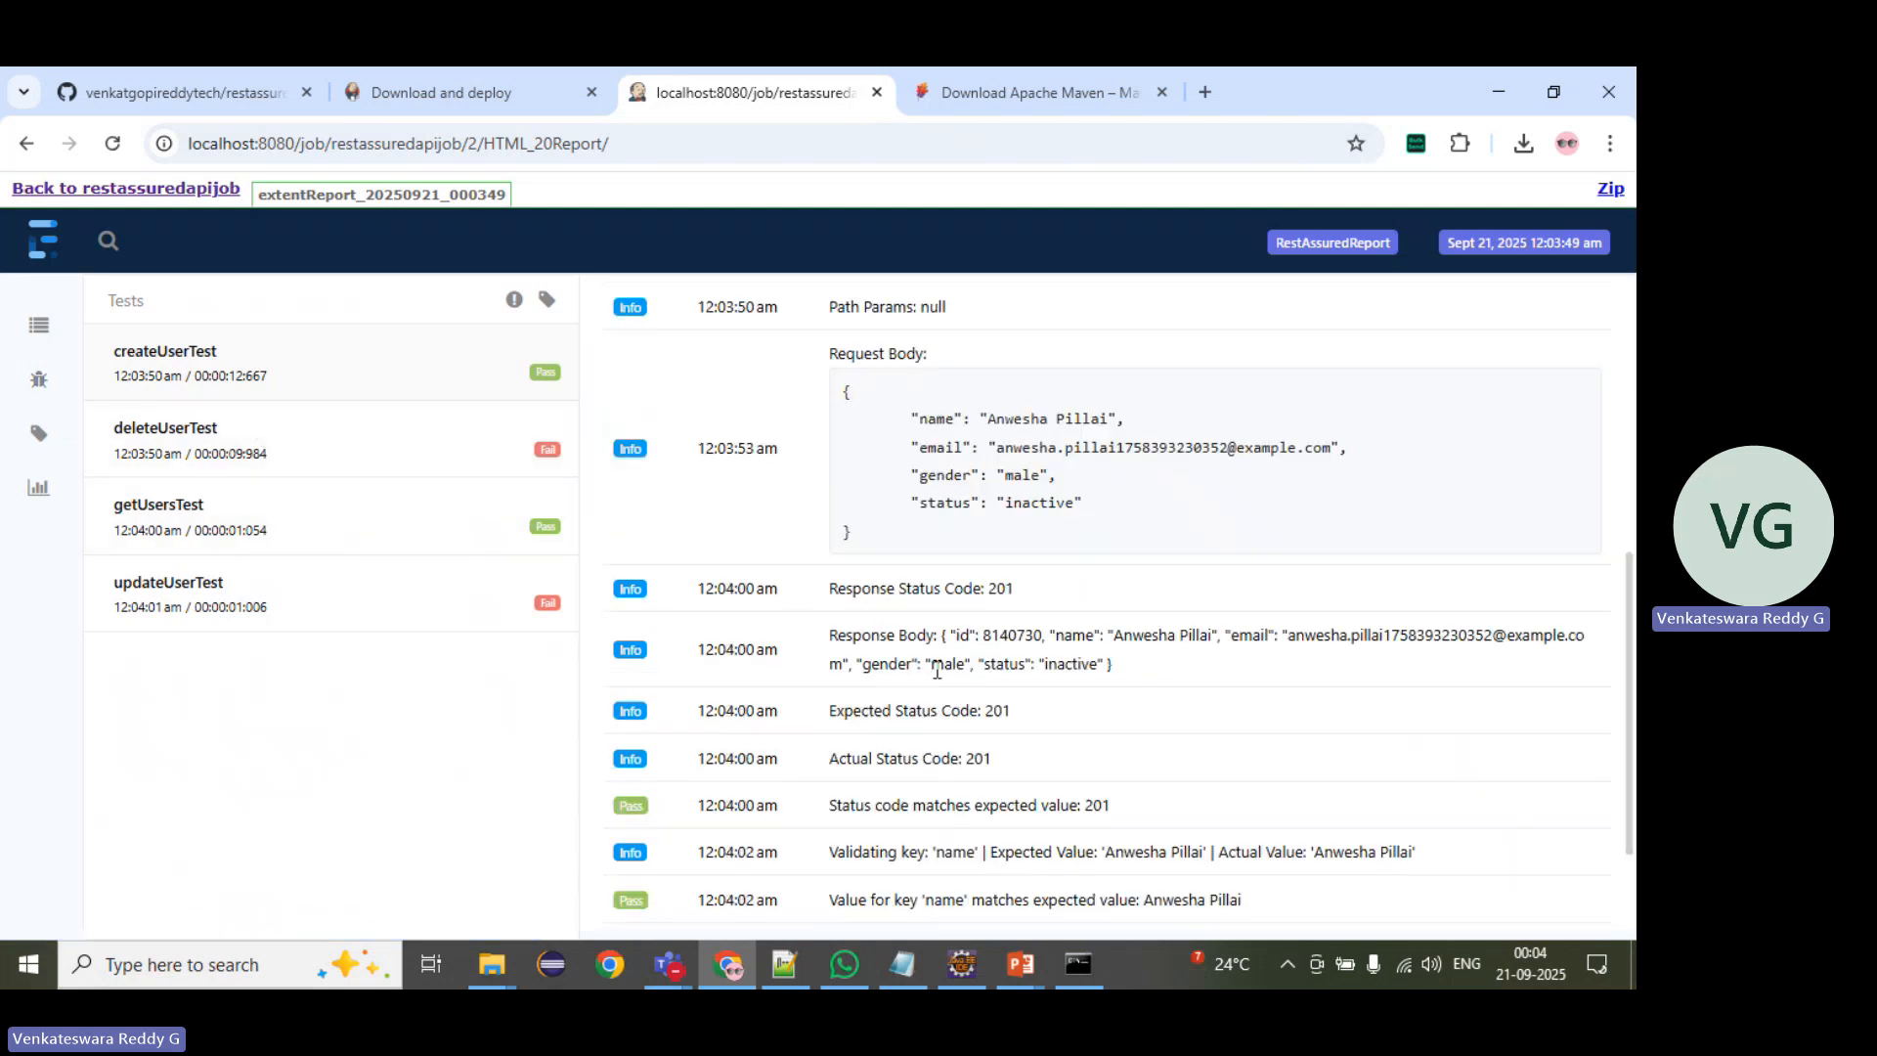
click(360, 427)
scroll(711, 522, down, 2)
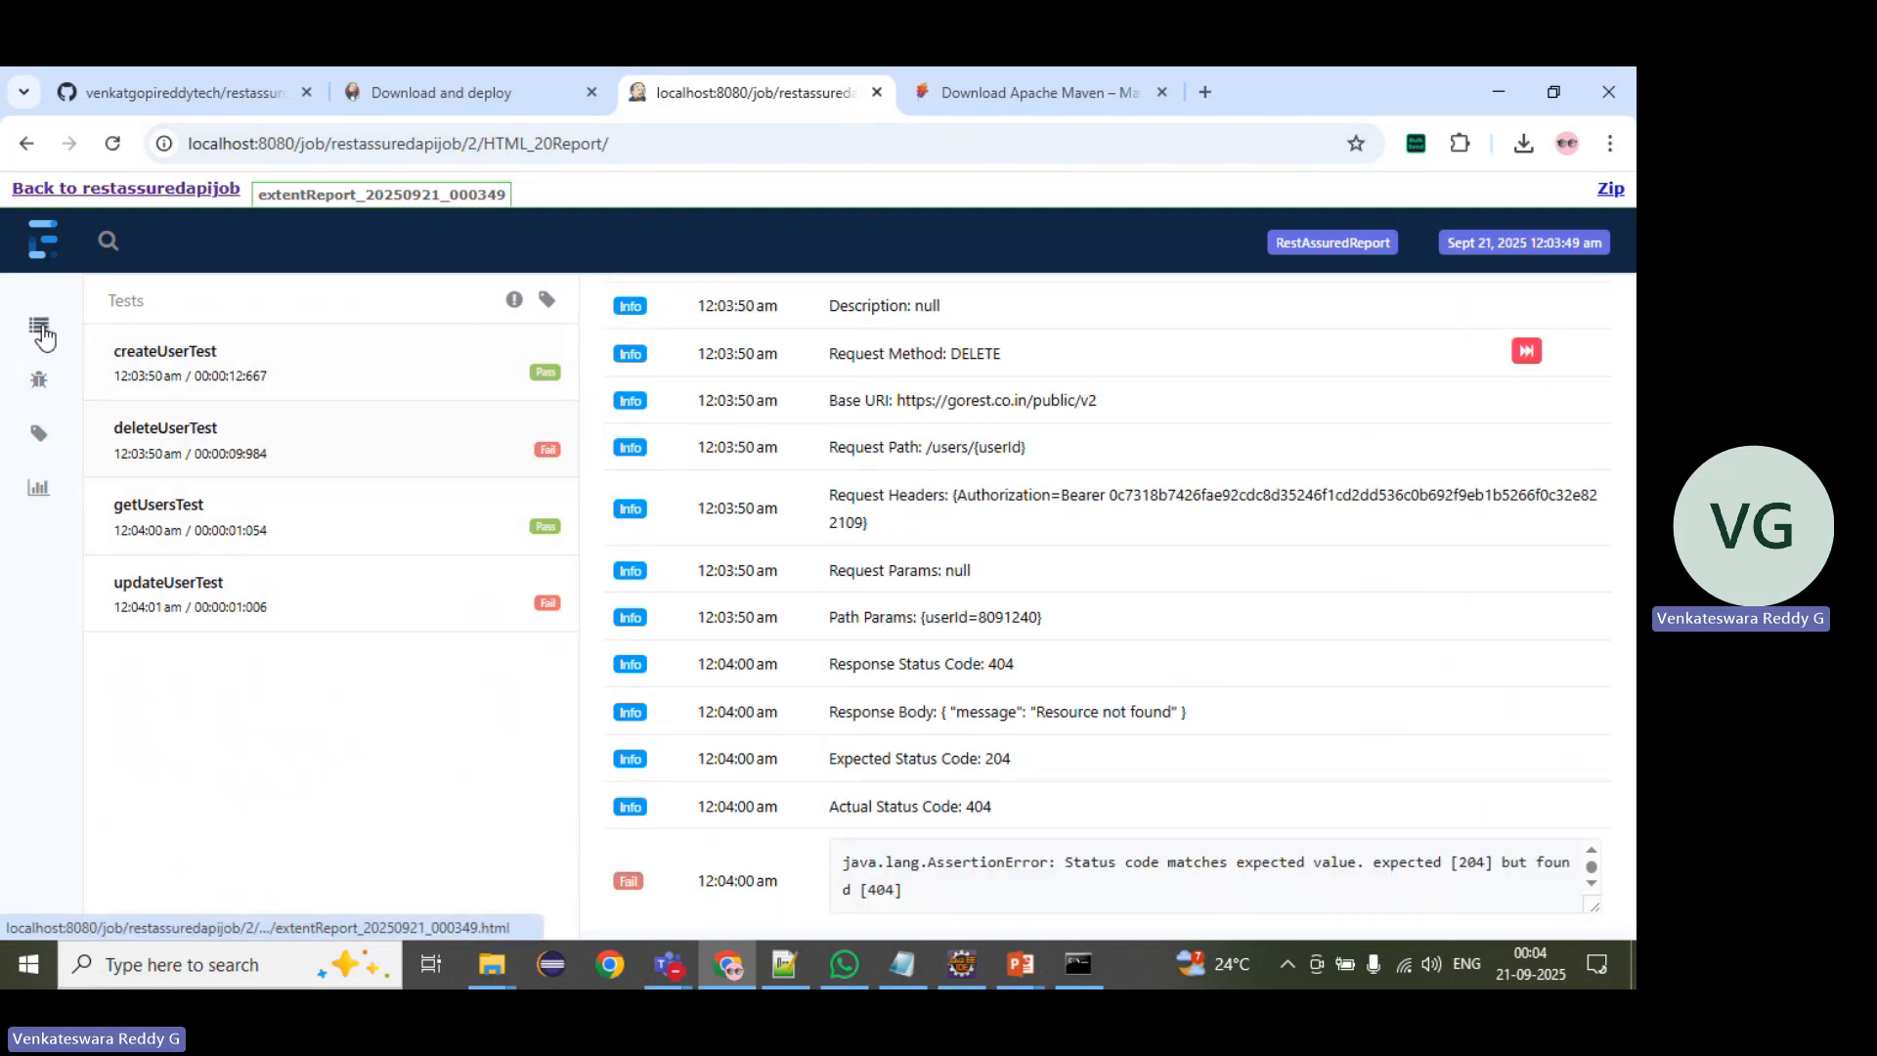
Step: Return to the restassuredapijob page and open build #1 from the build list
click(147, 190)
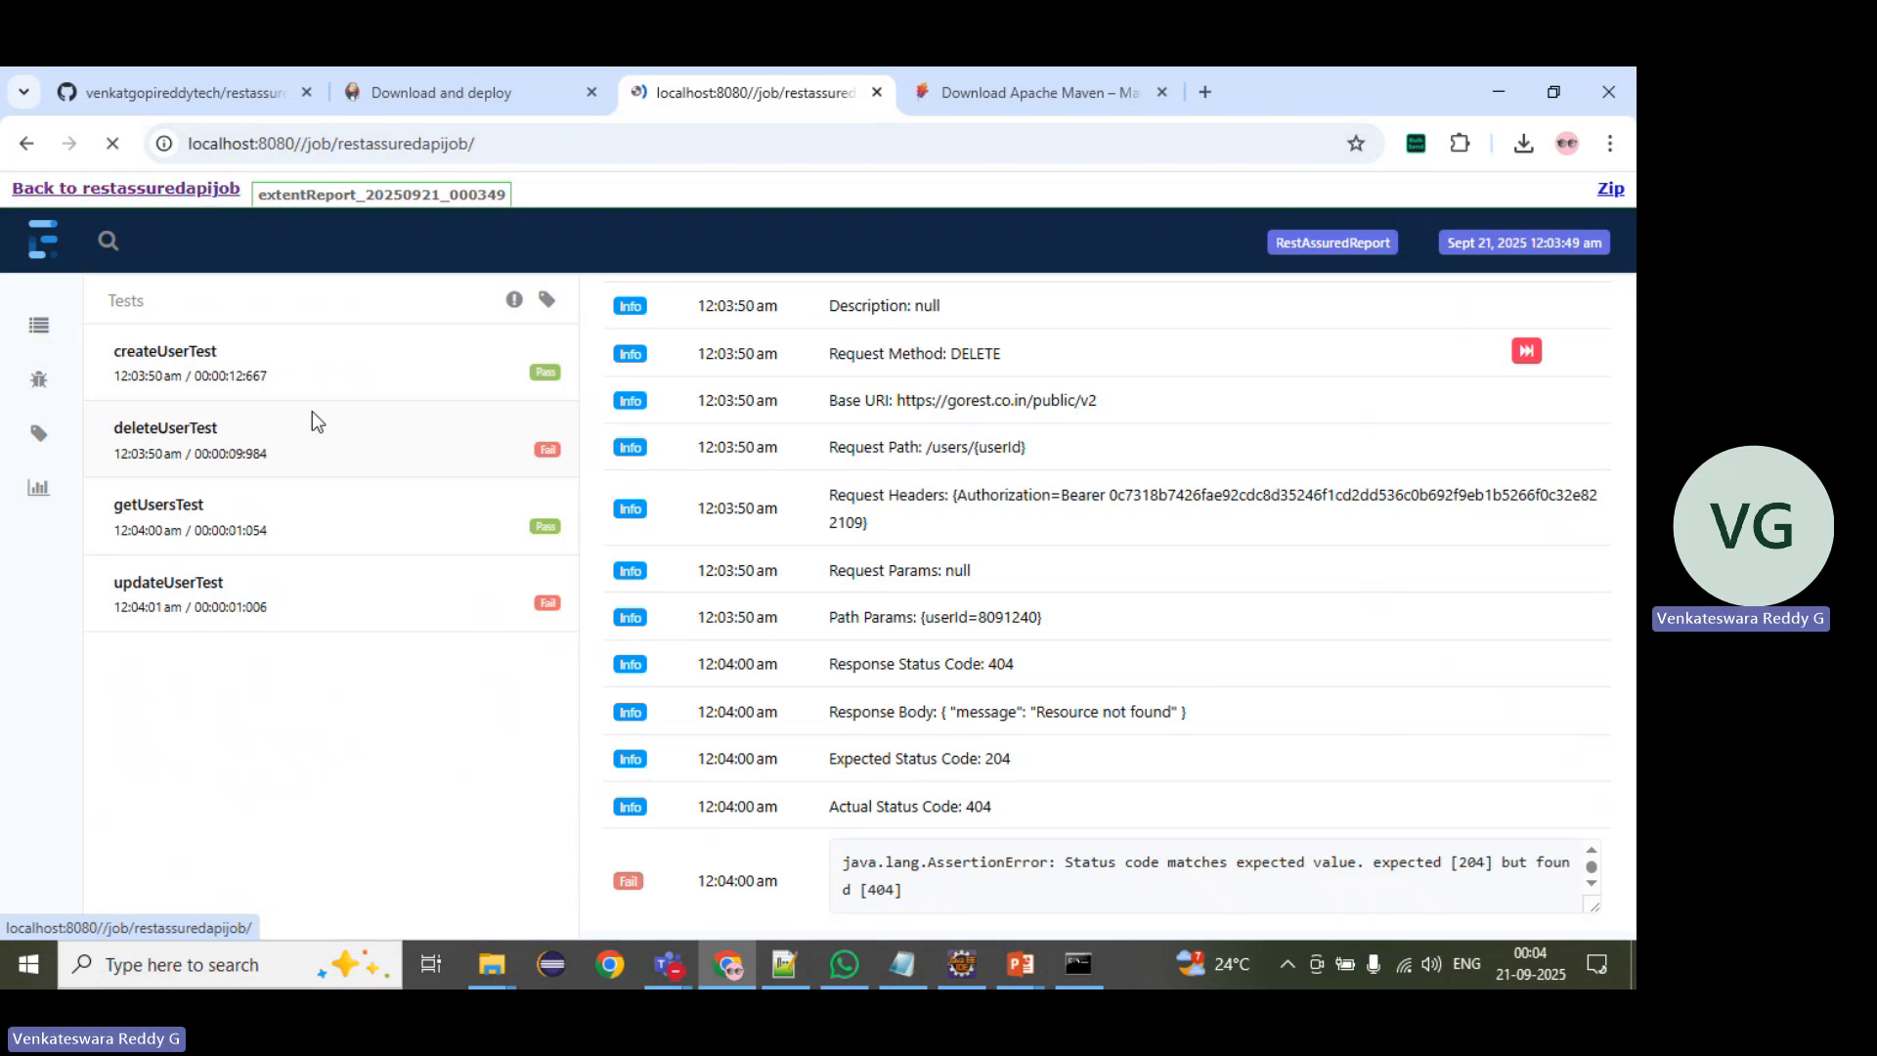
scroll(223, 689, down, 3)
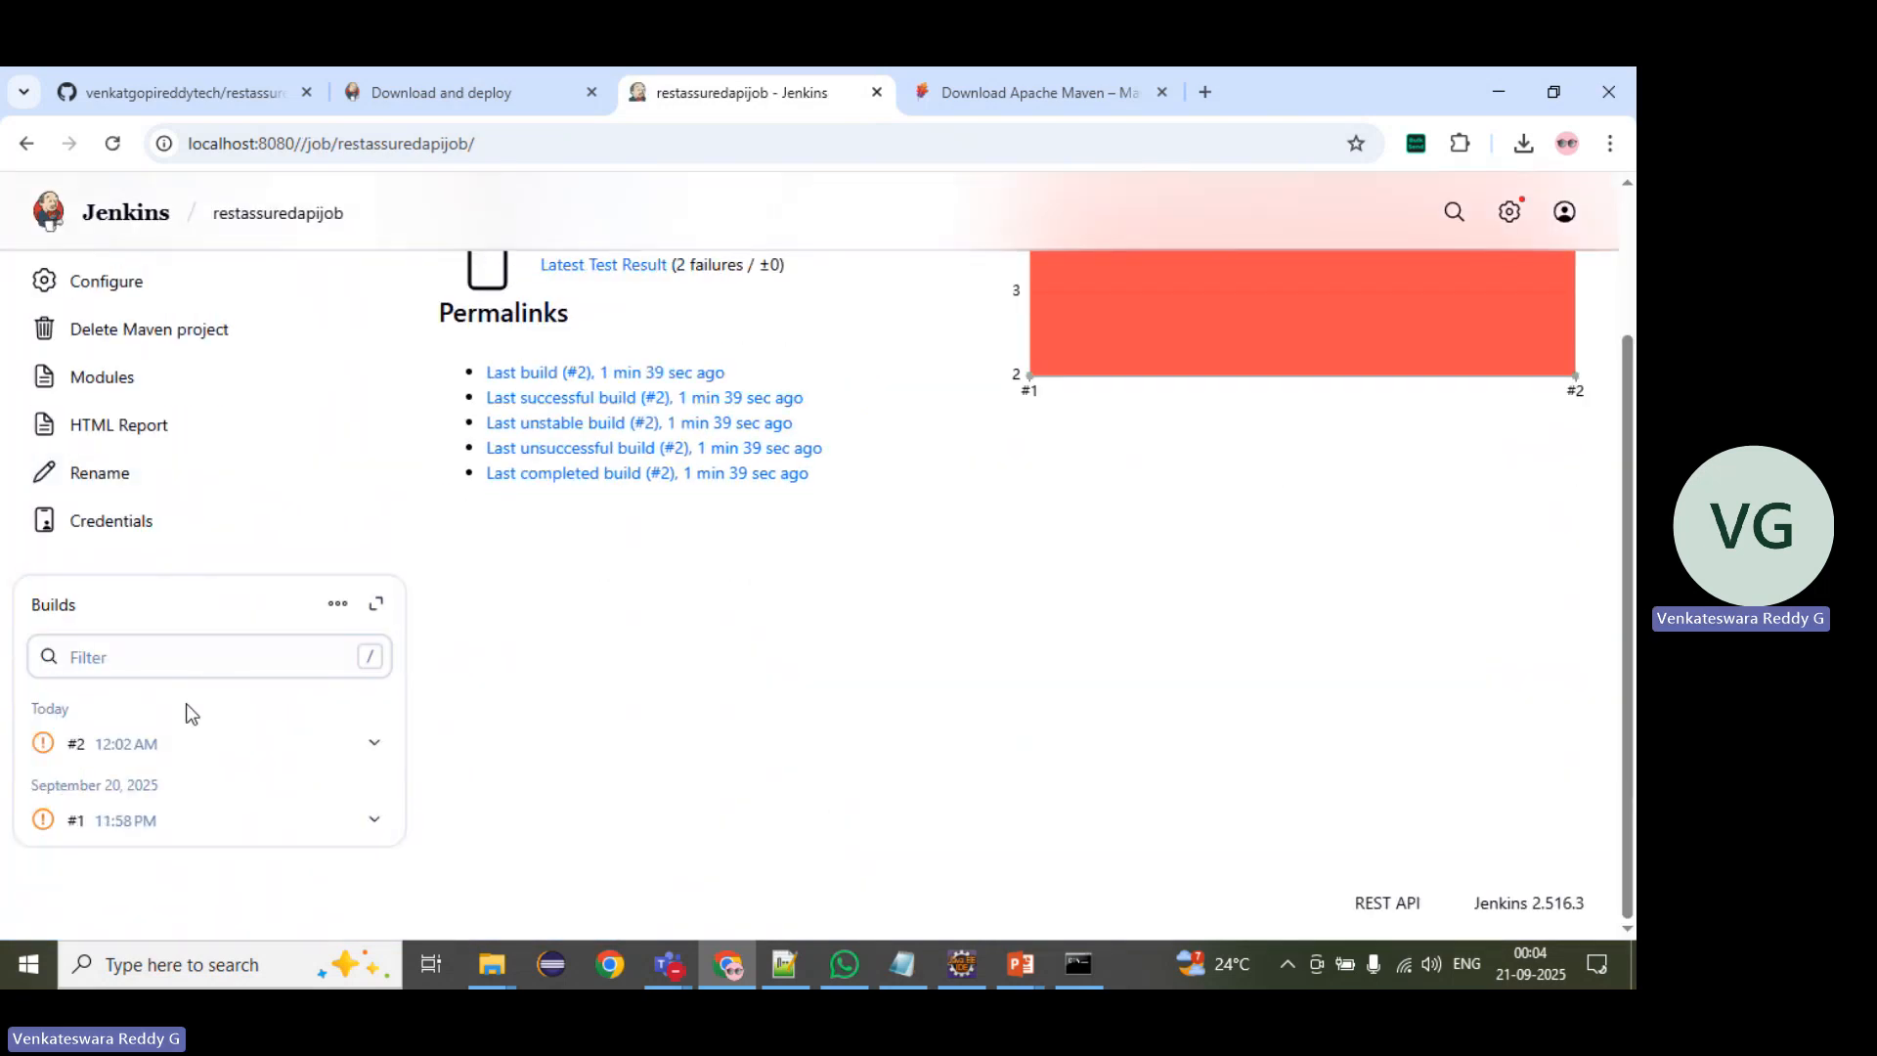
click(134, 829)
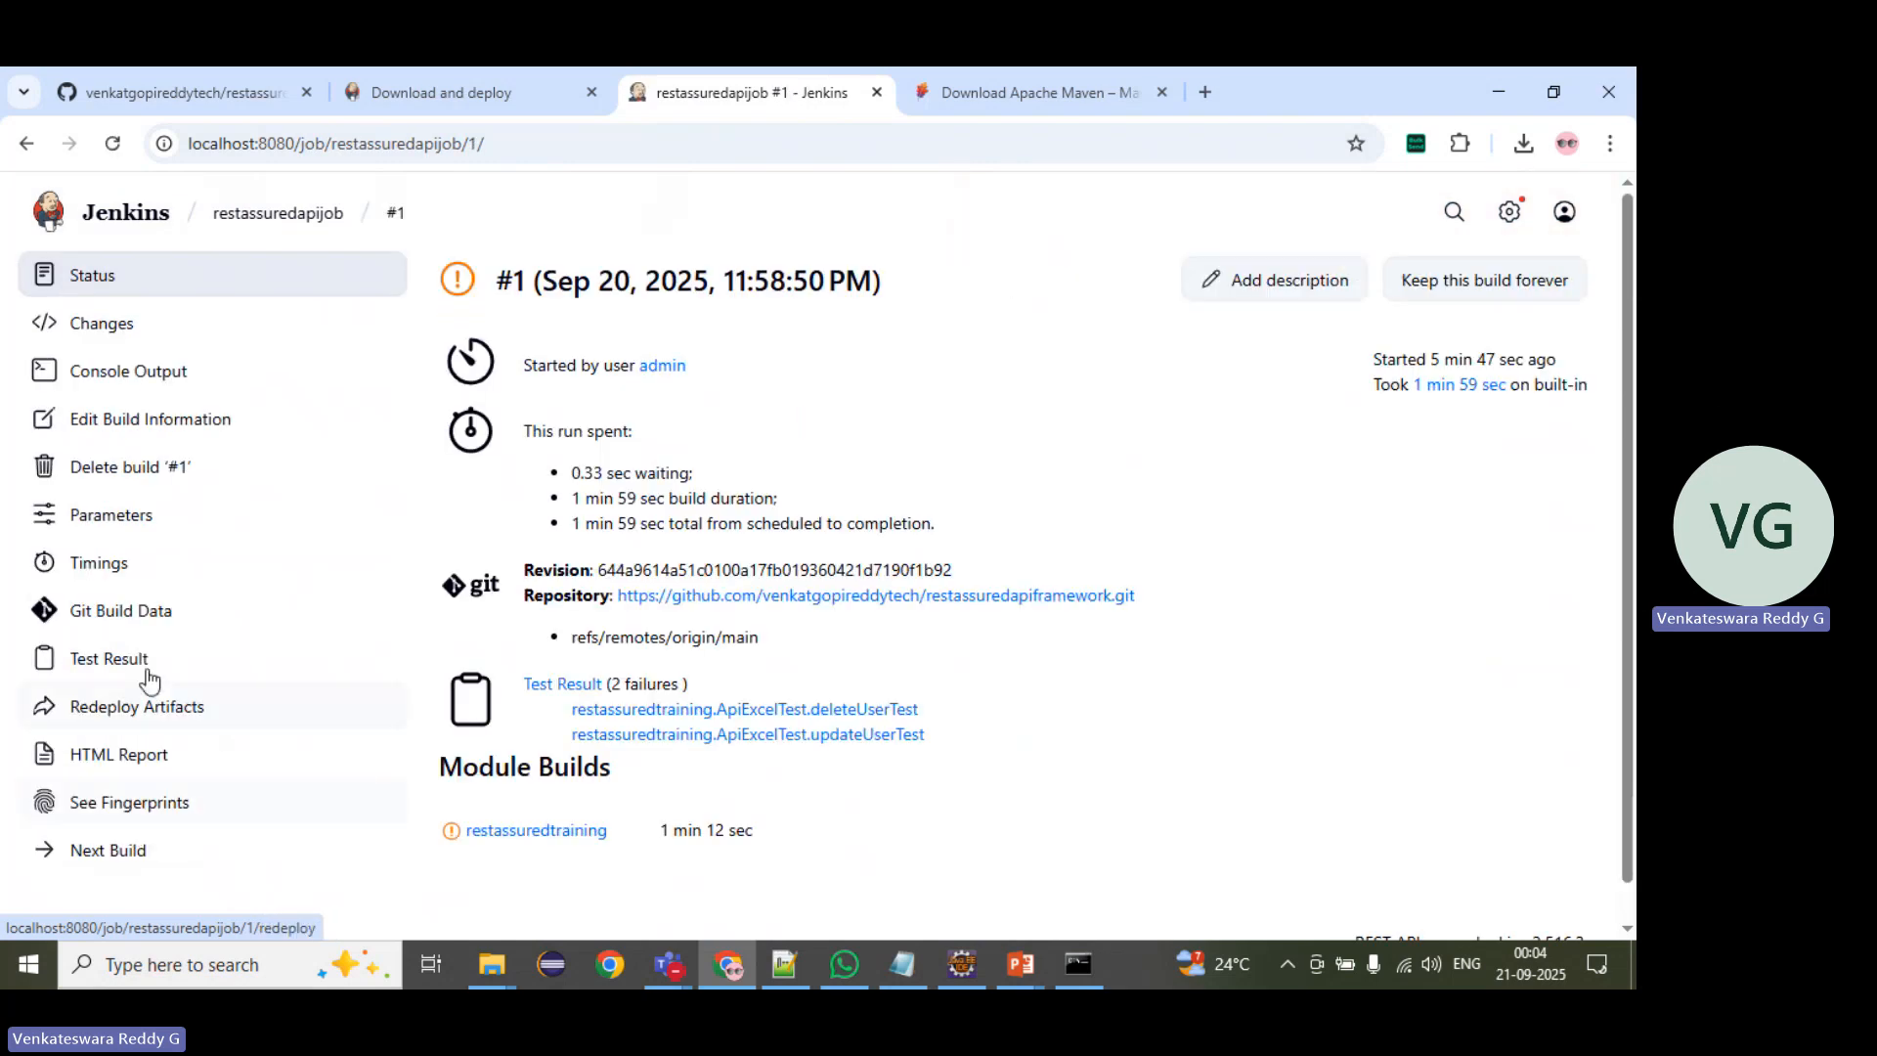
Step: Open build #1's HTML report, then return to the restassuredapijob page and review its build list and test result trend
click(120, 754)
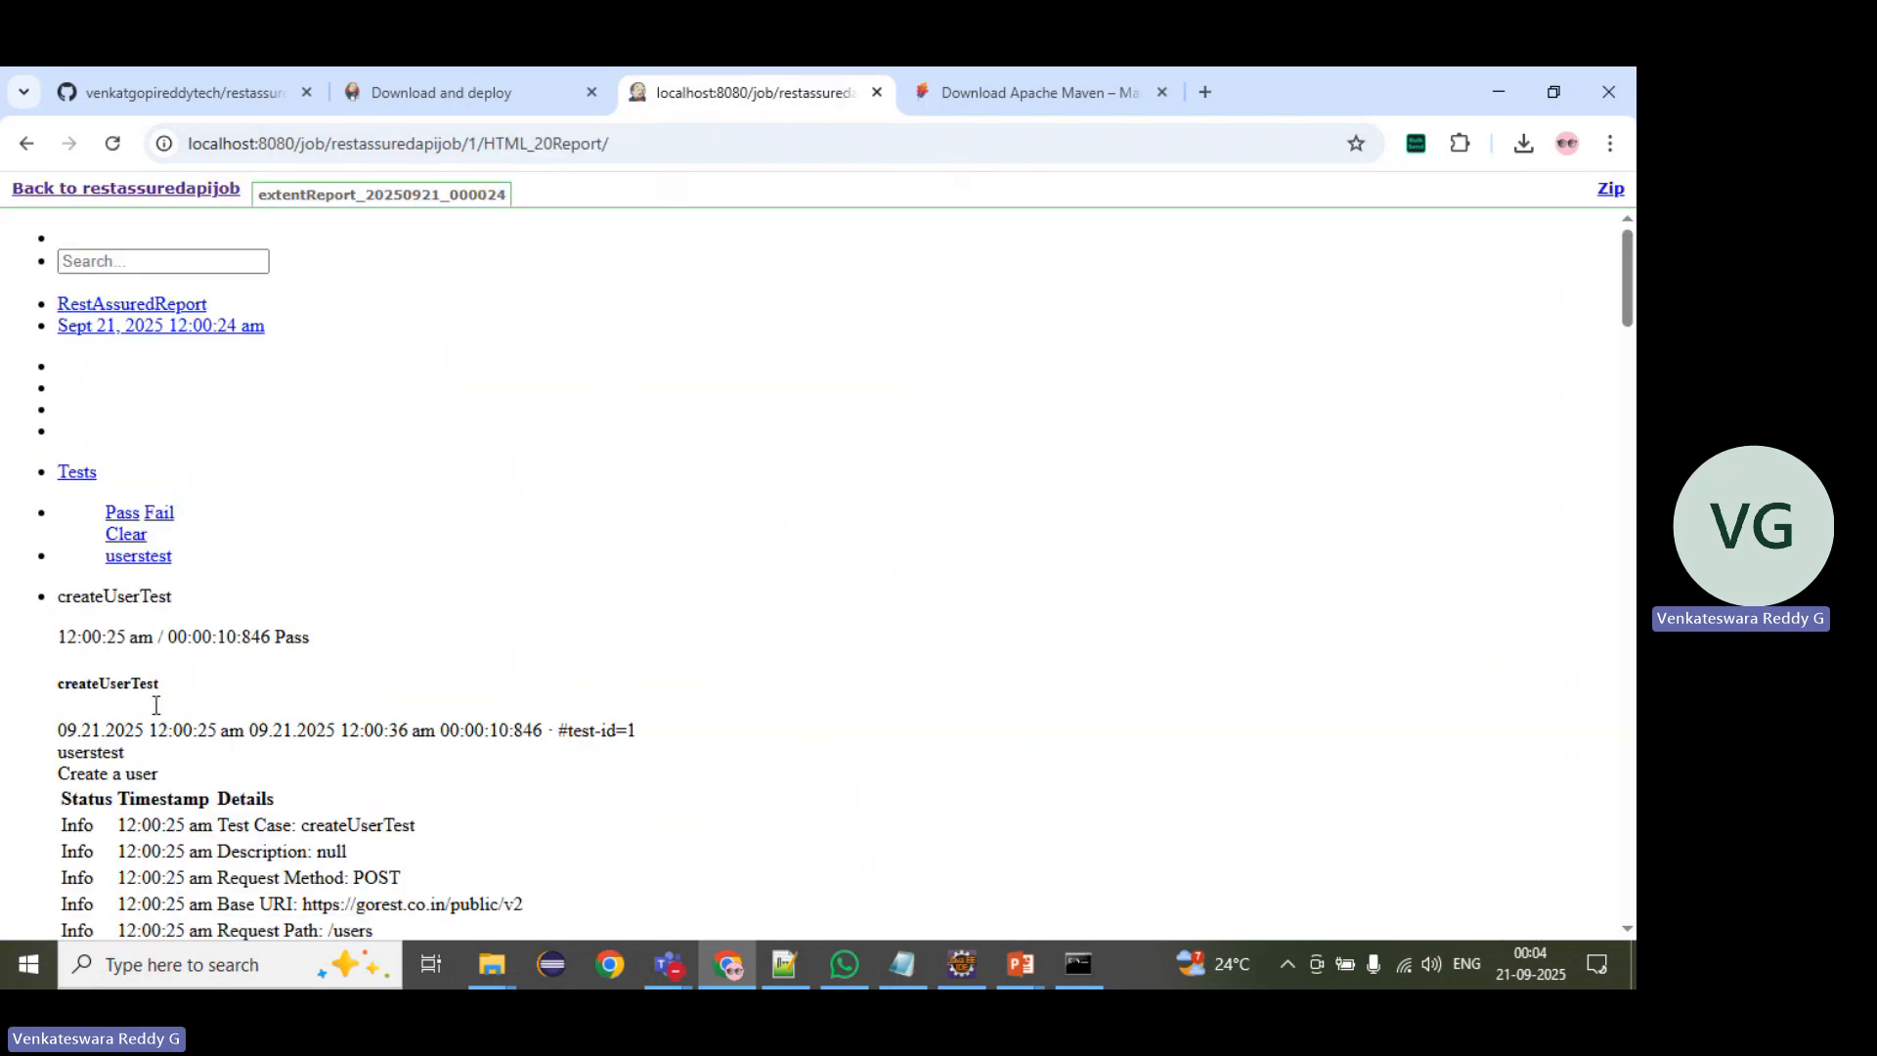
click(184, 189)
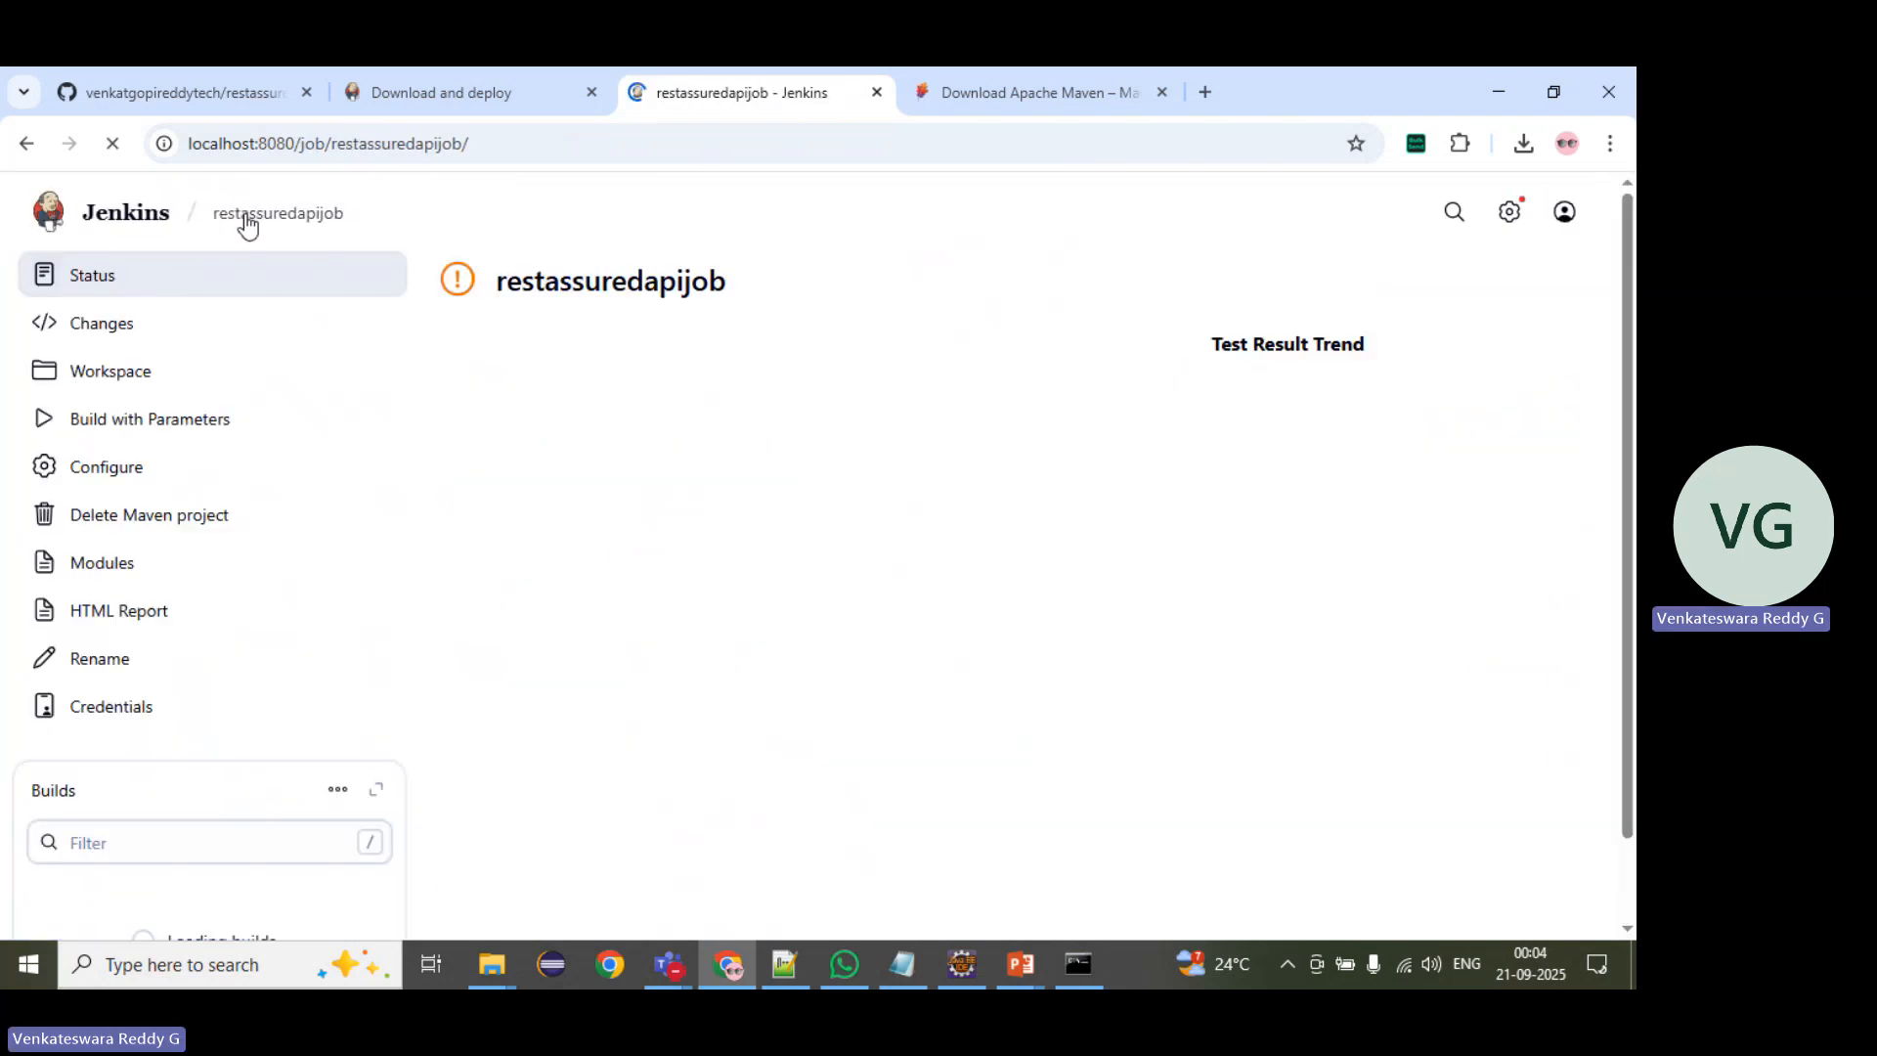
scroll(161, 631, down, 2)
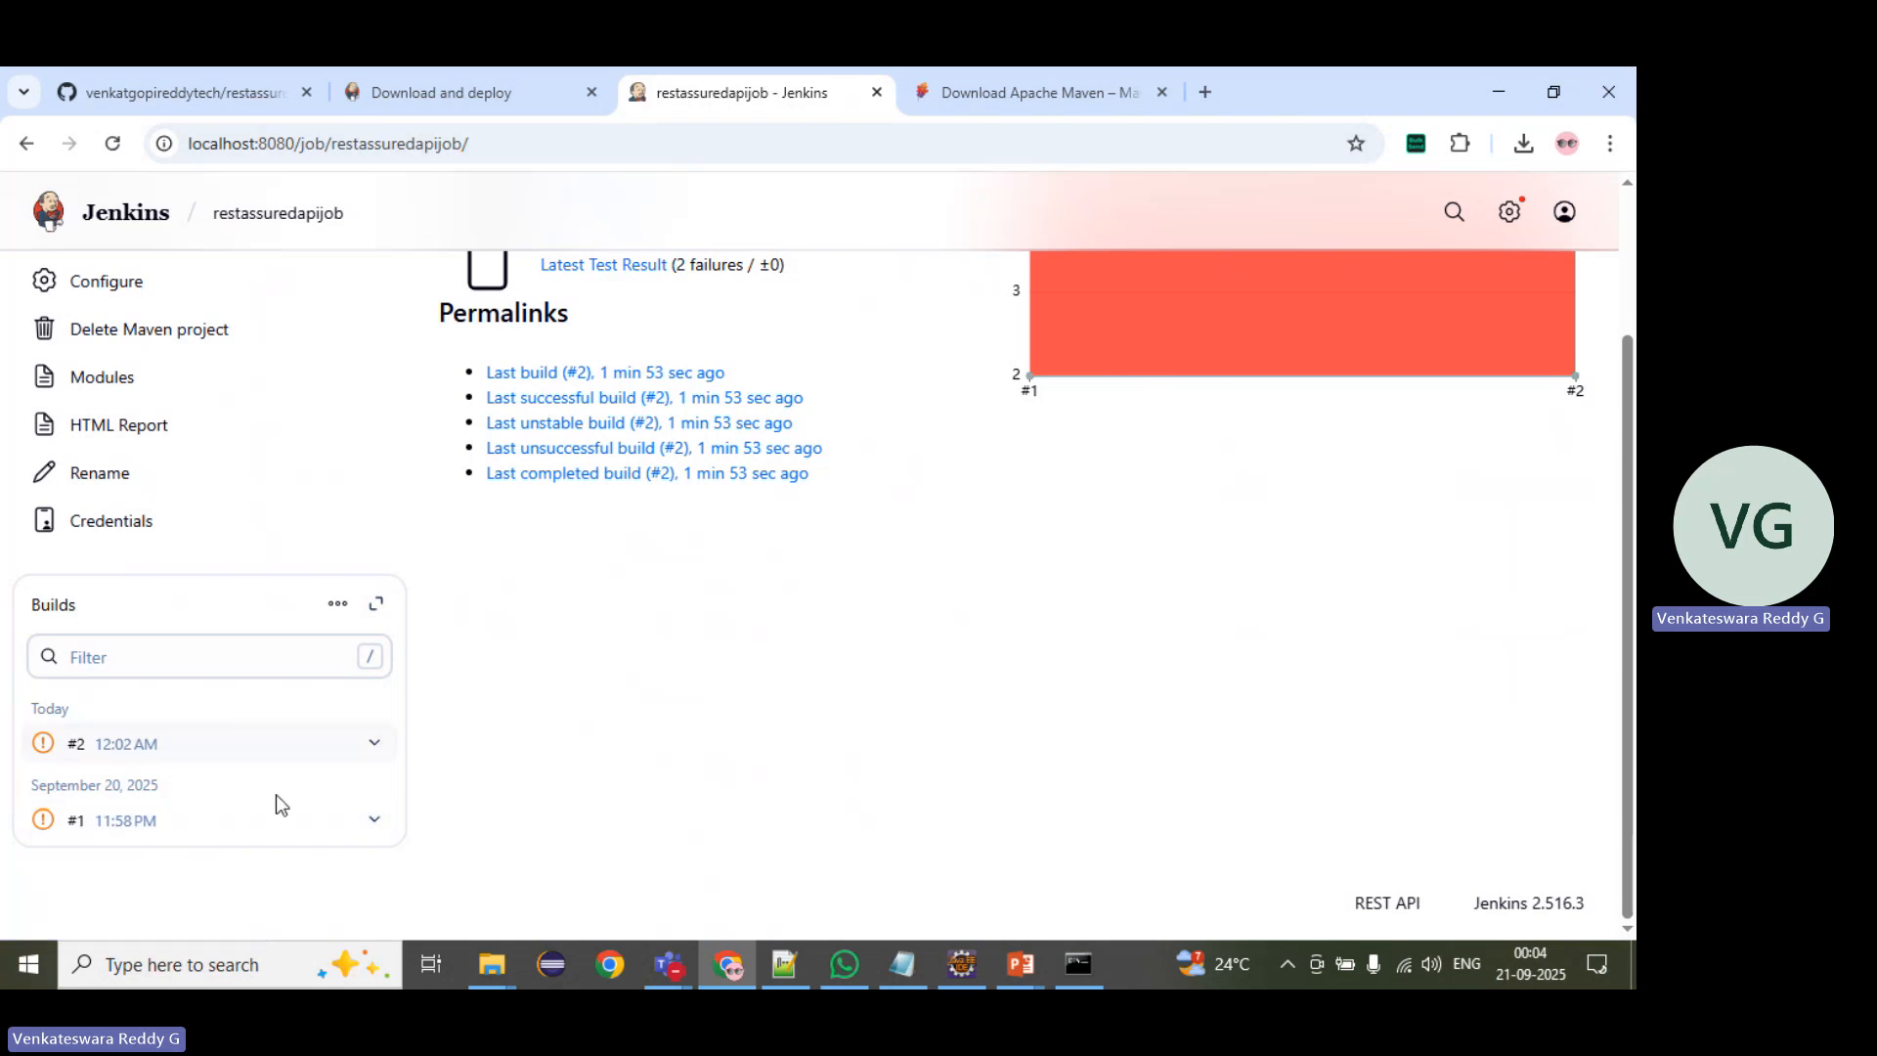
scroll(239, 740, up, 2)
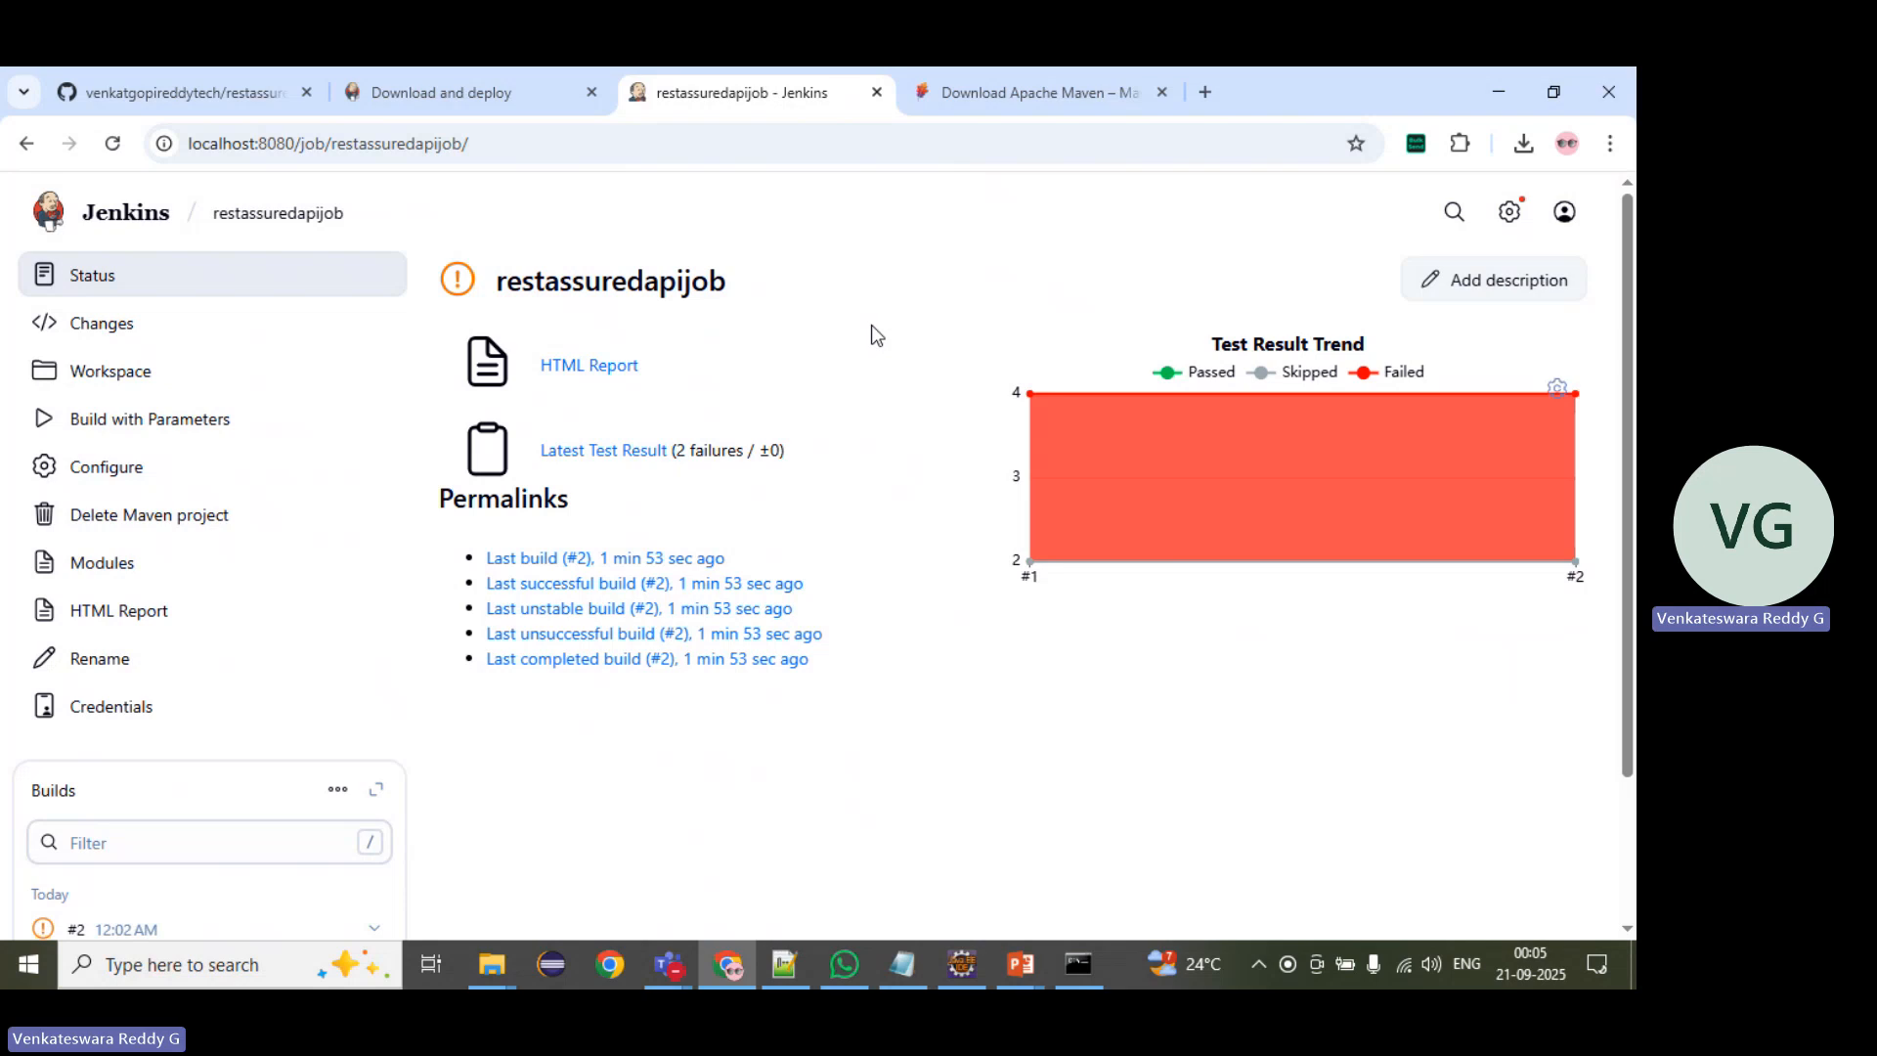
Step: Switch to the CICD Setup meeting window in Microsoft Teams
click(668, 965)
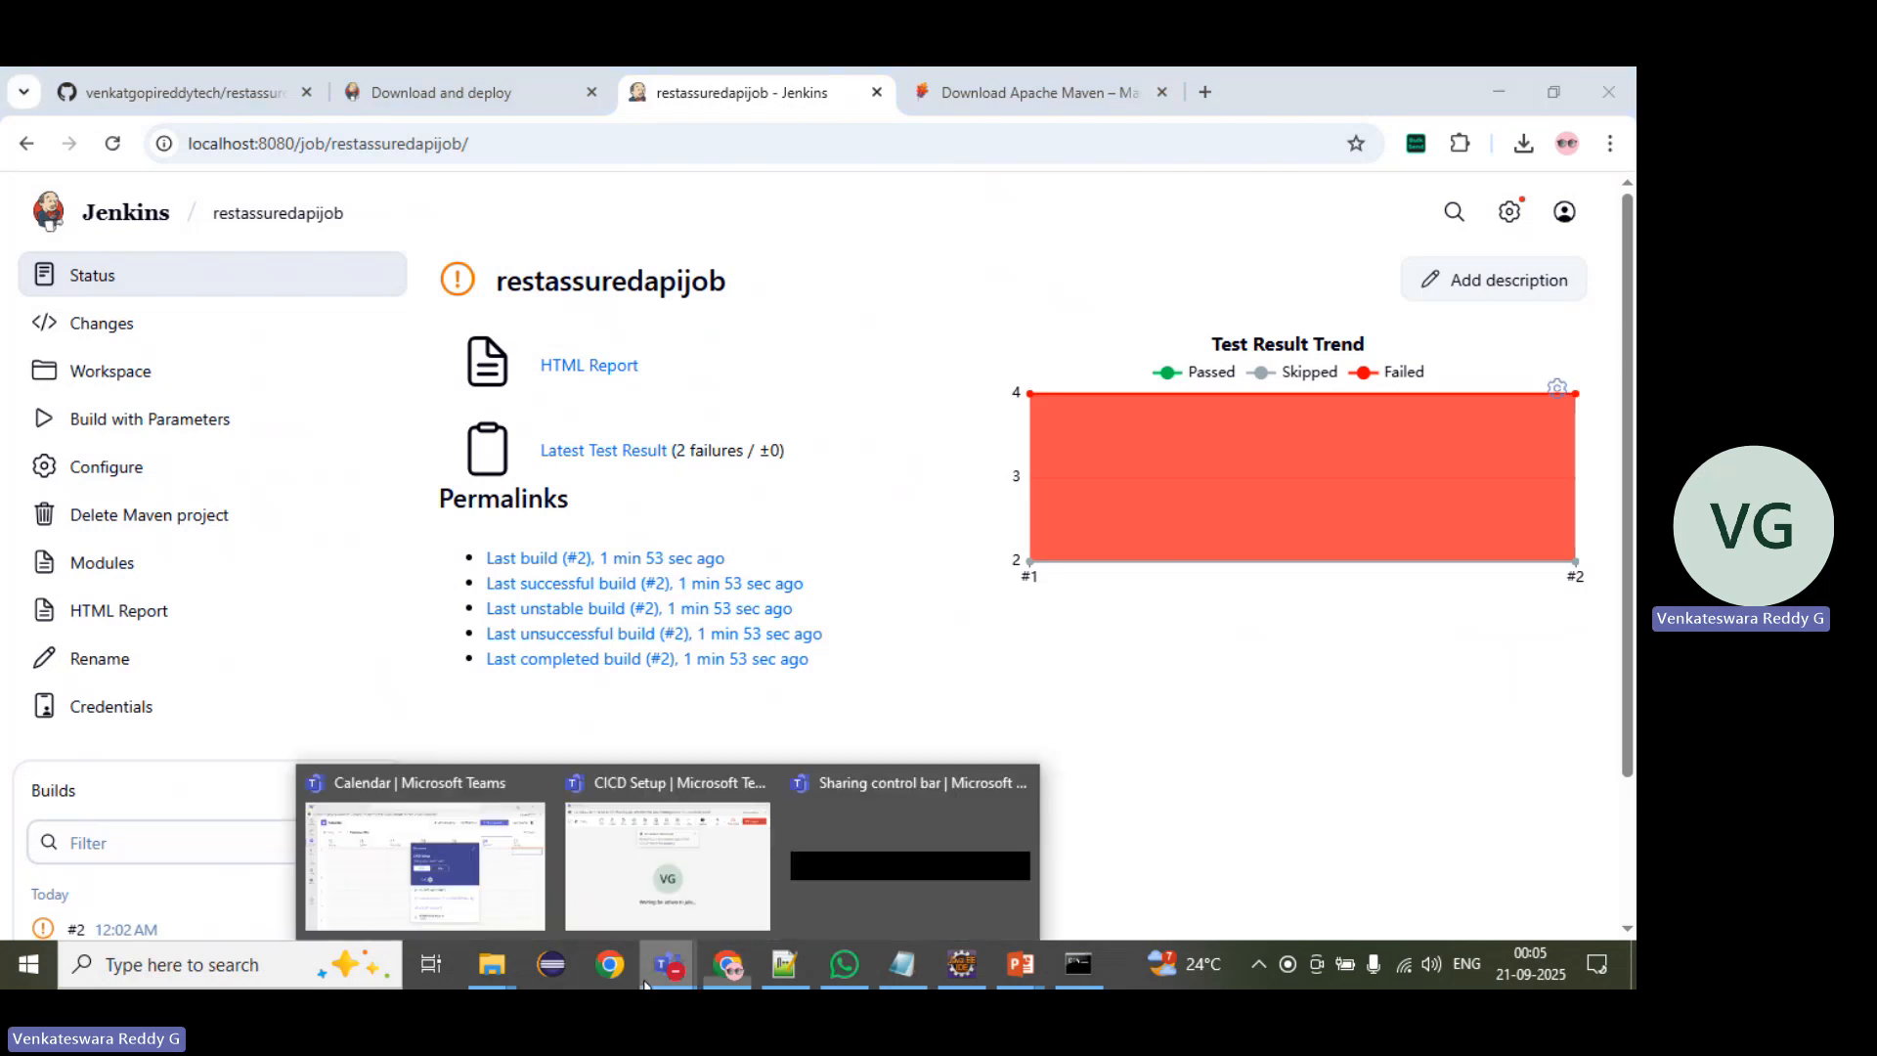
click(701, 864)
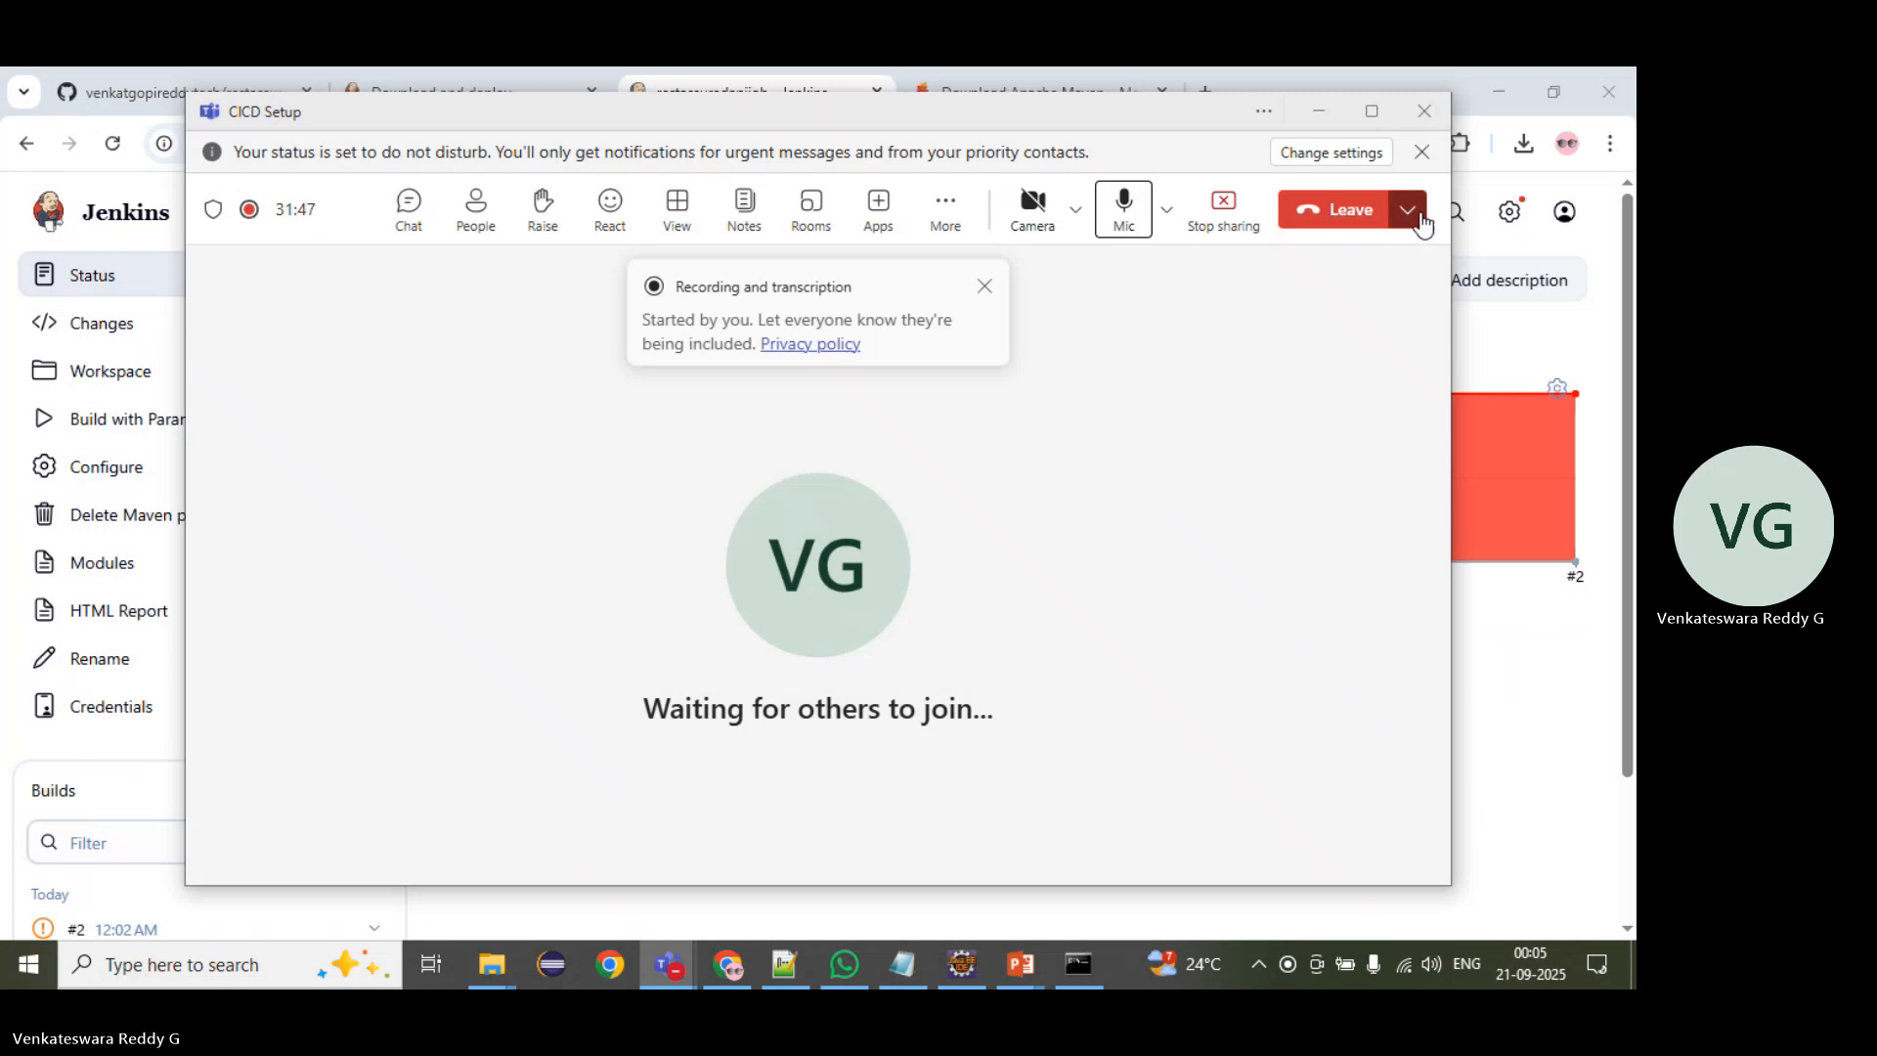